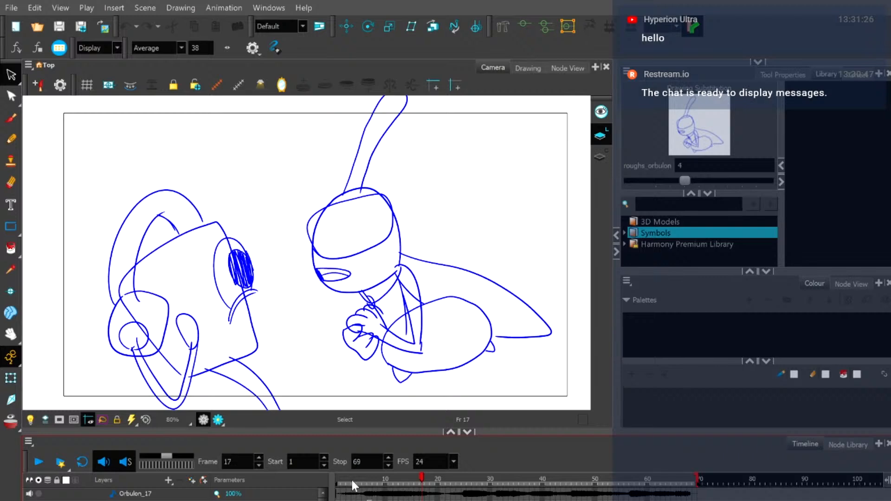
Play frames 1 to 21 on loop to review the rough animation, and undo the shortened playback range.
left_click(354, 481)
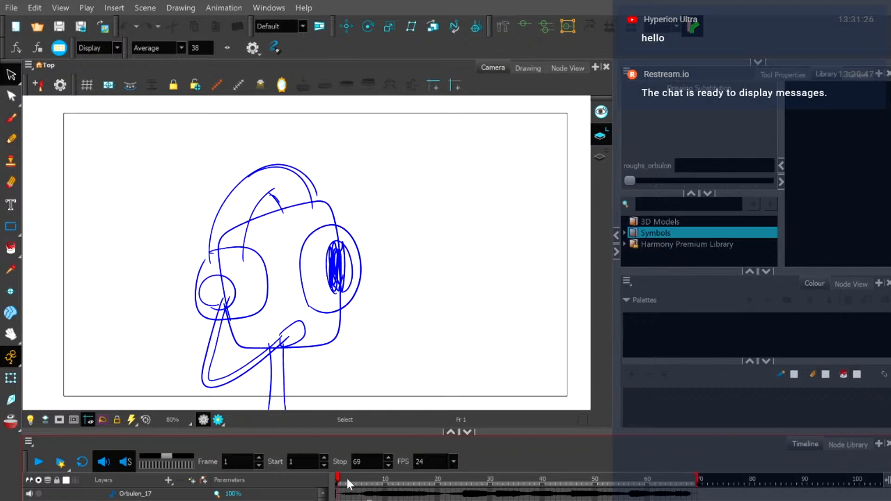
left_click_drag(346, 476, 308, 470)
left_click_drag(345, 479, 304, 476)
left_click_drag(698, 483, 445, 483)
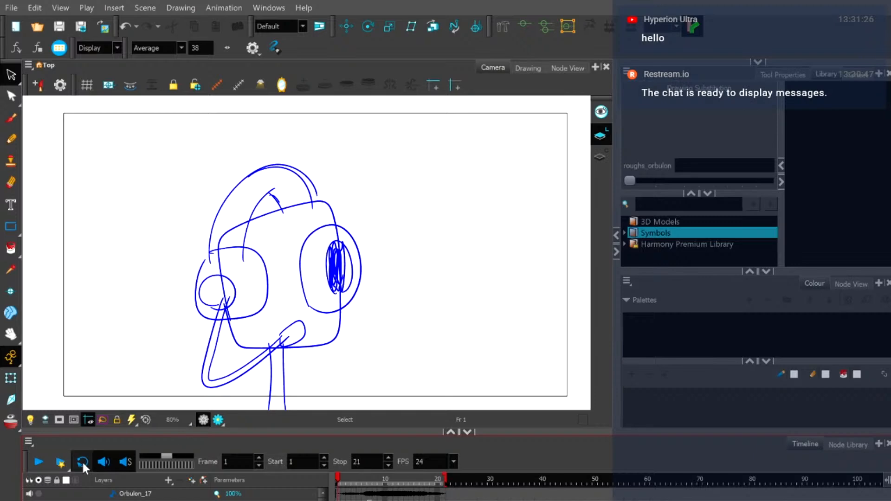
left_click(39, 461)
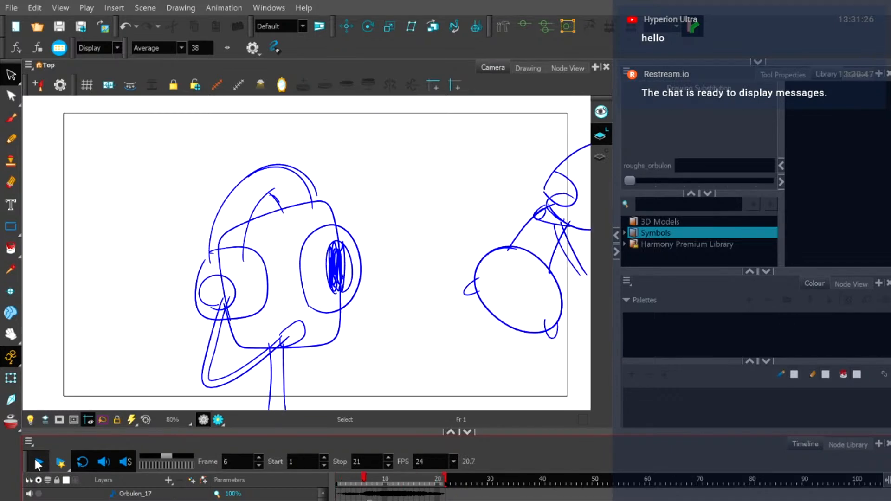
left_click(38, 461)
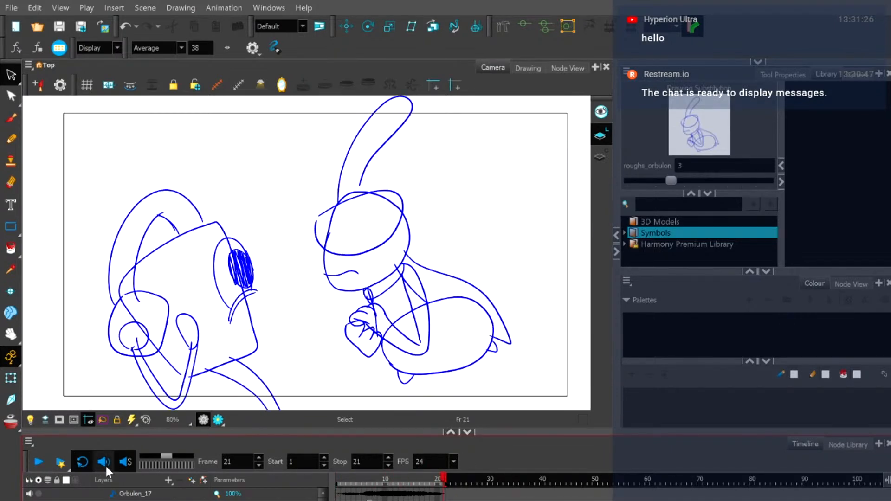
key("ctrl+z")
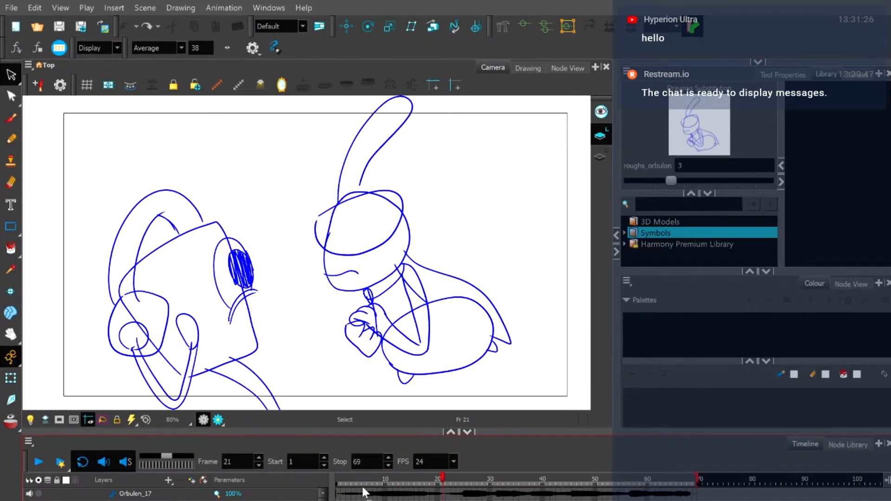
Review the scene up to frame 22 and add an empty drawing layer named roughs_orbulon2 there.
left_click(358, 479)
mouse_move(358, 480)
left_mouse_down()
mouse_move(432, 486)
mouse_move(401, 496)
mouse_move(445, 496)
left_mouse_up()
mouse_move(445, 480)
left_mouse_down()
mouse_move(394, 475)
mouse_move(449, 482)
left_mouse_up()
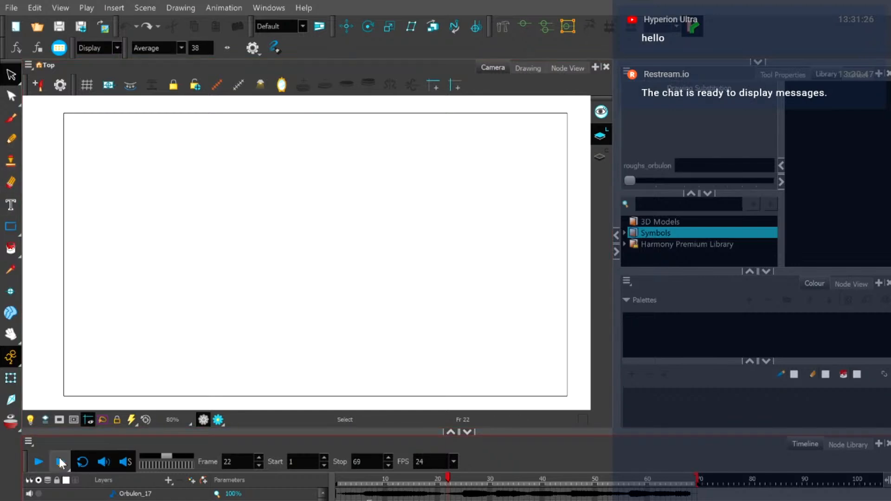
left_click(35, 459)
left_click(448, 480)
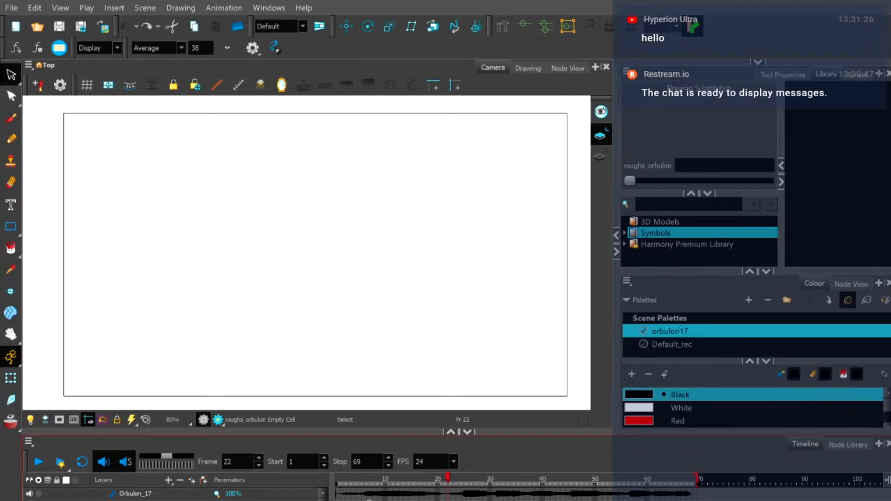
key("ctrl+c")
key("ctrl+v")
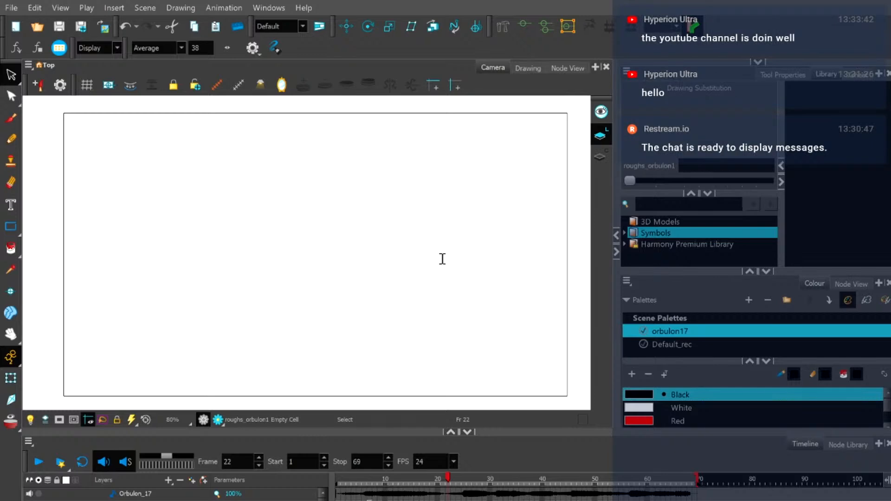
left_click(396, 316)
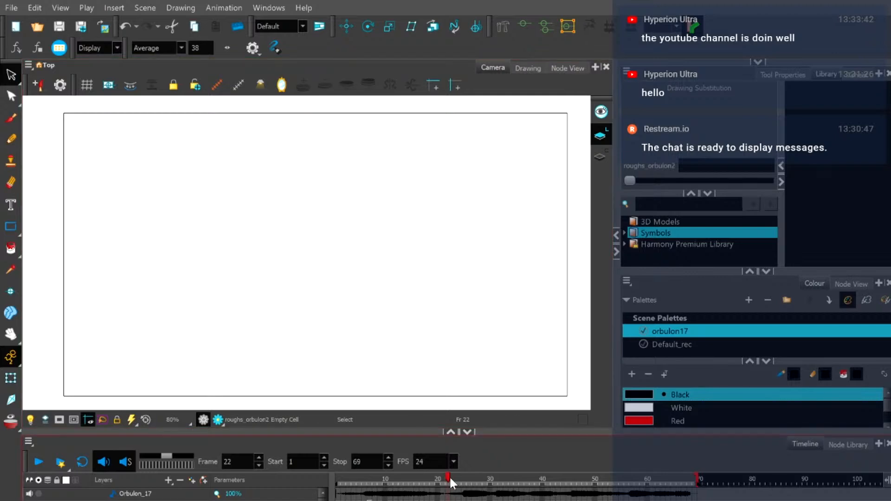
Pick the blue line colour from the character's head on frame 18 and switch to the Pencil tool.
left_click_drag(448, 480, 427, 480)
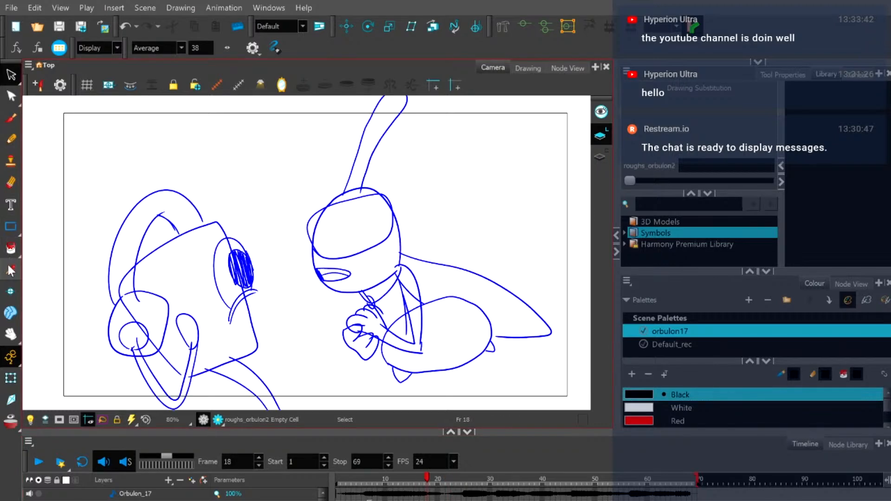
left_click(11, 269)
scroll(412, 229, "up", 3)
left_click(395, 245)
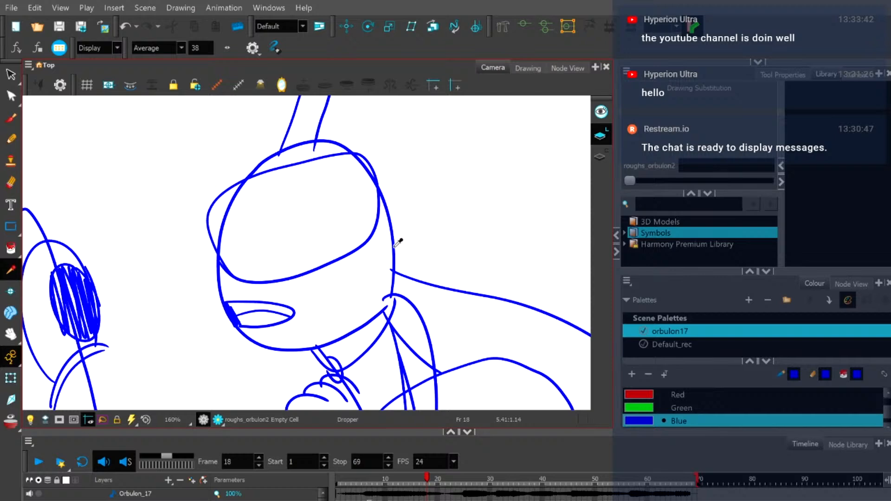
scroll(398, 242, "down", 2)
left_click(11, 138)
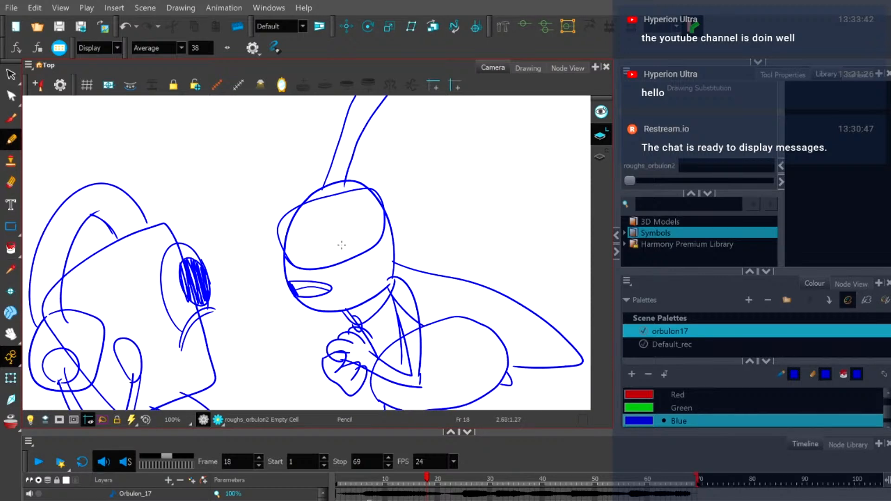
Go to the empty cell at frame 22 and show the previous pose through onion skin.
left_click_drag(432, 480, 447, 480)
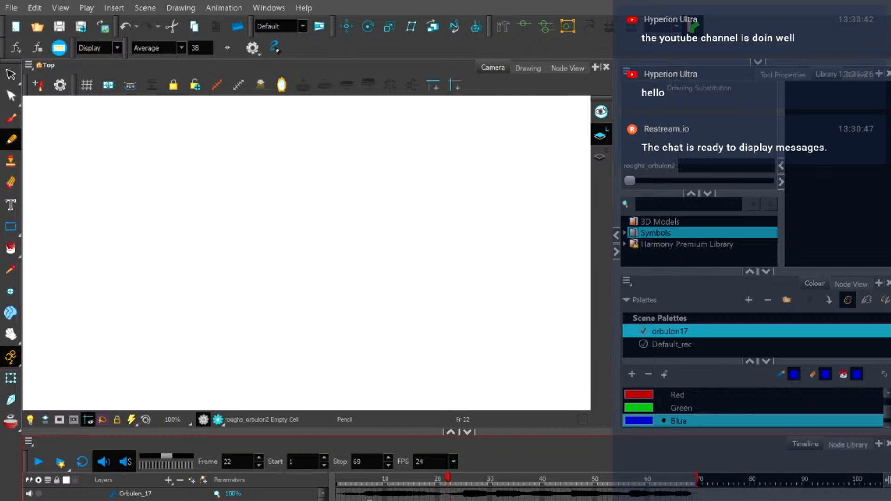
key("alt+o")
scroll(274, 340, "down", 4)
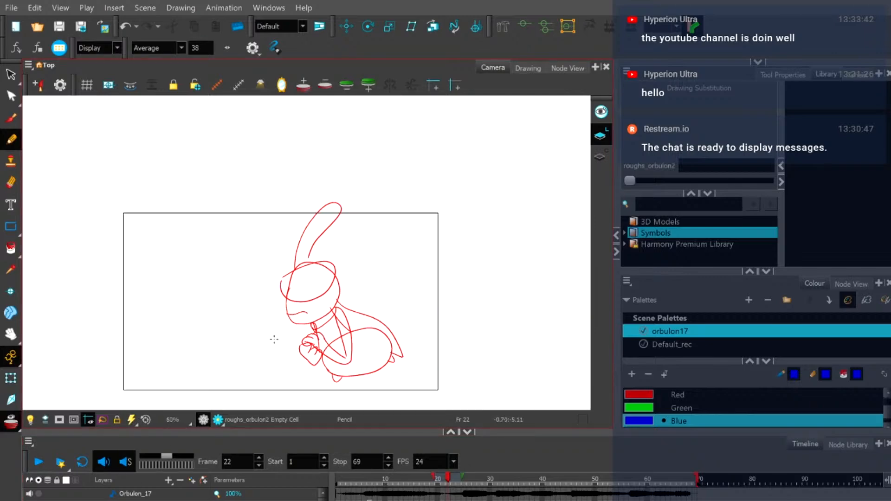
scroll(275, 340, "up", 2)
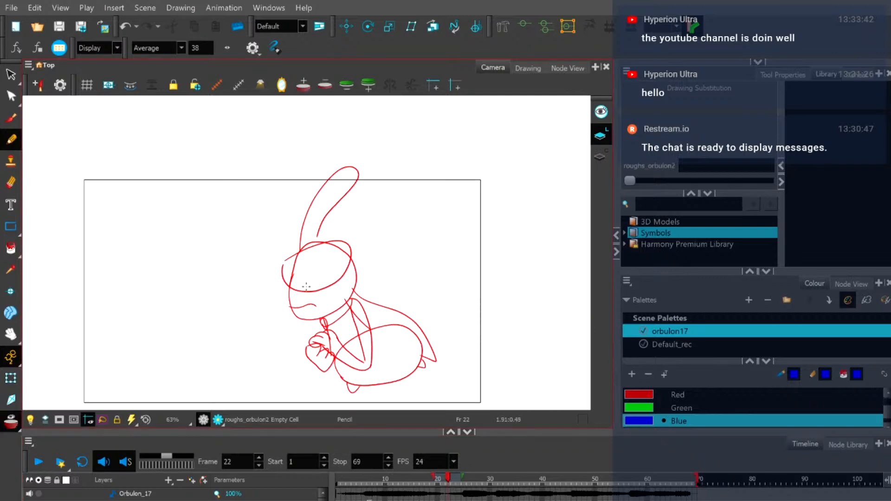
left_click_drag(266, 317, 316, 268)
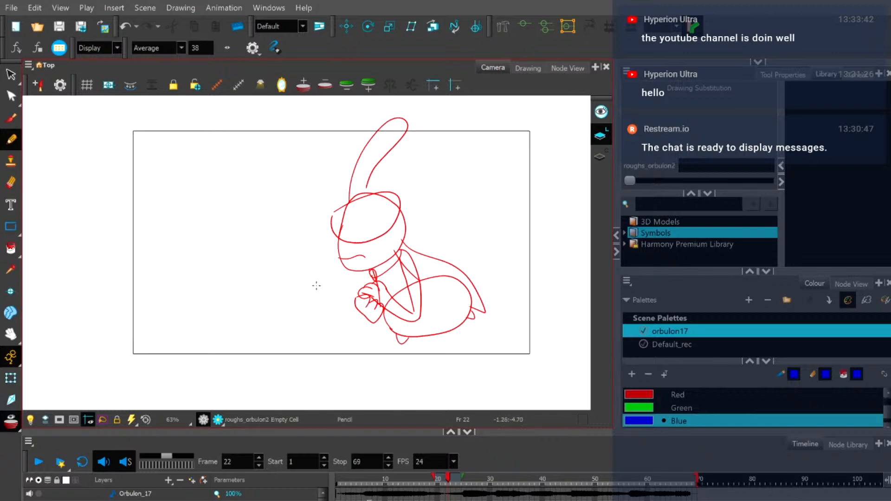
scroll(211, 246, "up", 2)
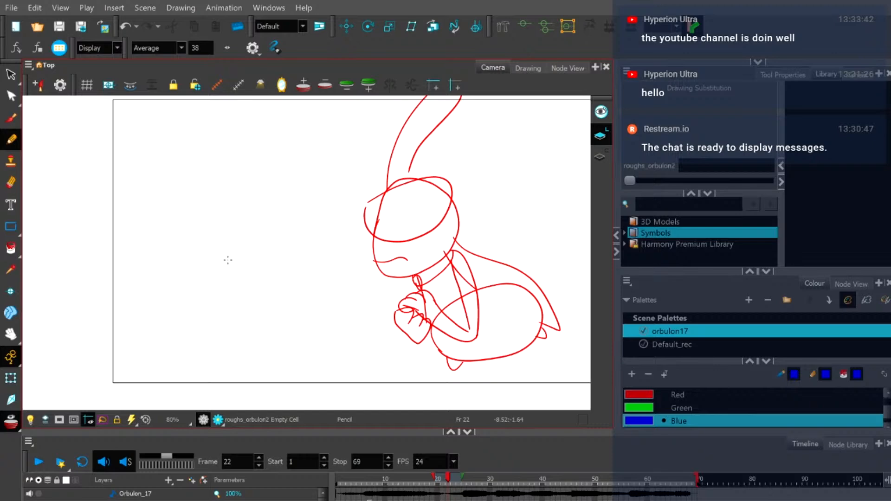
Hide the onion skin and review the character poses from frame 12 up to frame 22.
left_click_drag(402, 481, 396, 481)
left_click(30, 420)
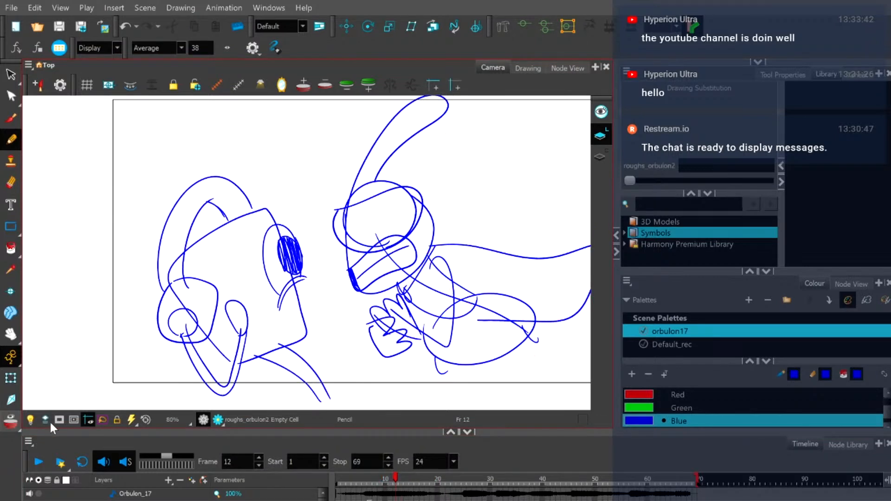
left_click(312, 448)
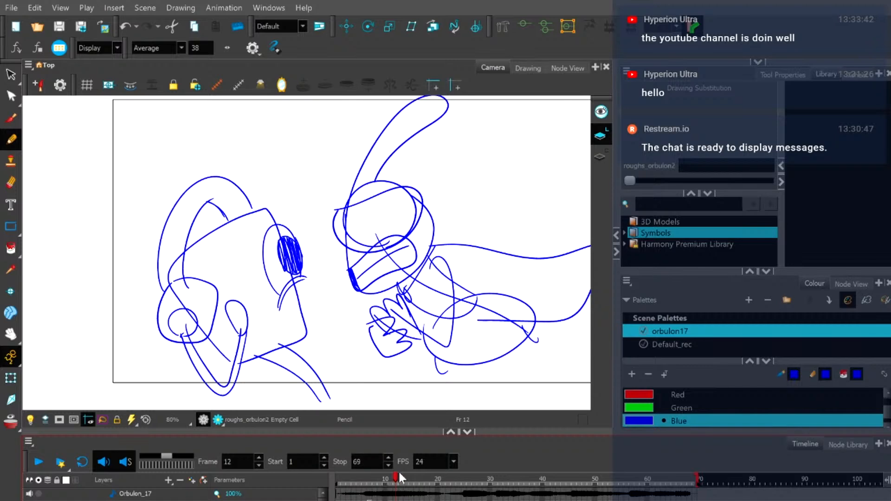
left_click_drag(419, 478, 443, 480)
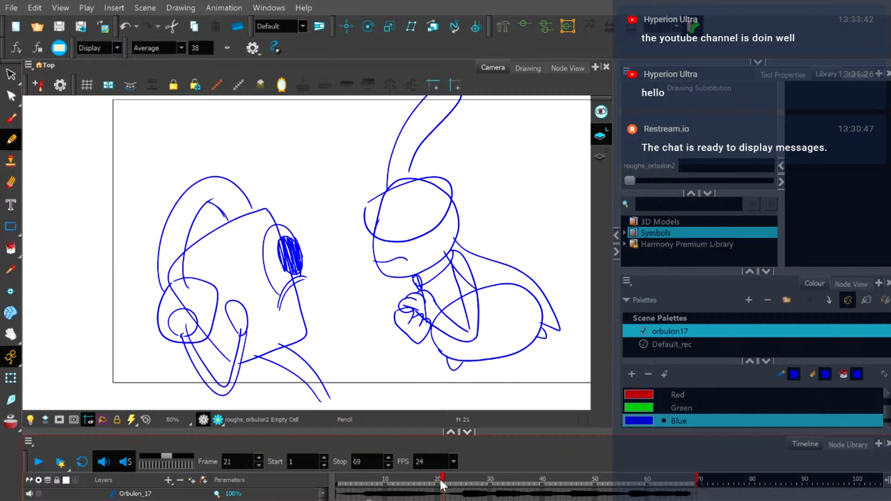
mouse_move(443, 483)
left_mouse_down()
mouse_move(401, 477)
mouse_move(391, 466)
mouse_move(445, 463)
left_mouse_up()
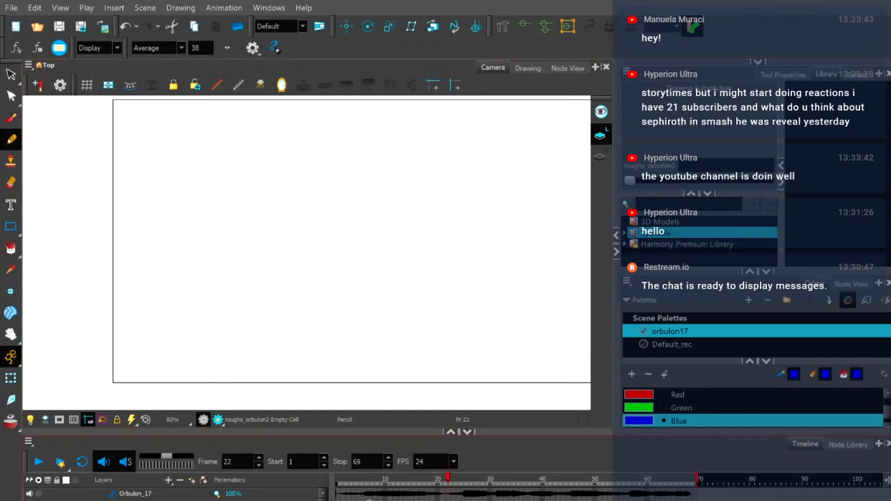
Show the onion skin on frame 22 and sketch the character's oval head with a long upright stalk in blue.
key("alt+o")
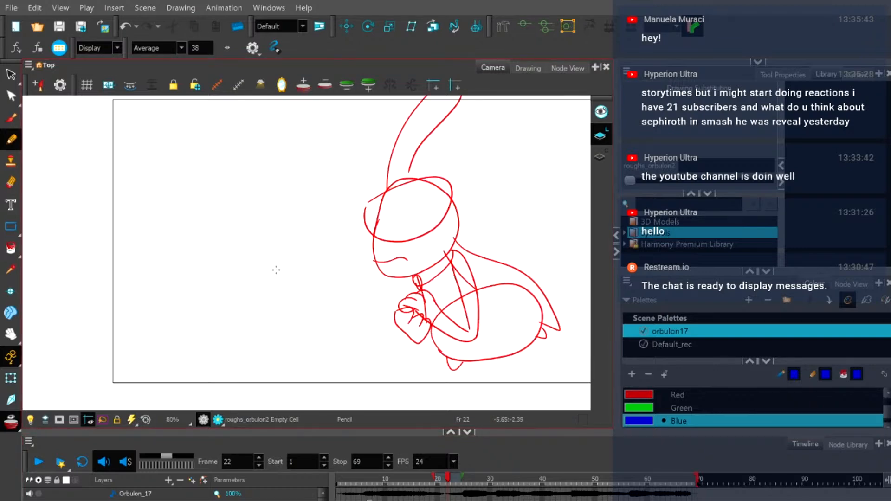
mouse_move(228, 279)
left_mouse_down()
mouse_move(299, 275)
mouse_move(354, 245)
left_mouse_up()
key("ctrl+z")
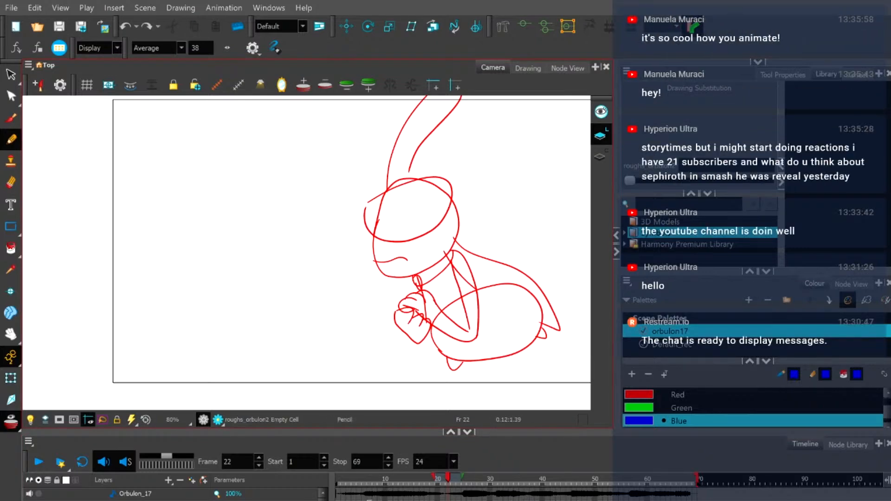
left_click_drag(230, 294, 313, 215)
key("ctrl+z")
left_click_drag(233, 266, 294, 179)
key("ctrl+z")
mouse_move(233, 266)
left_mouse_down()
mouse_move(205, 202)
mouse_move(315, 200)
mouse_move(240, 271)
mouse_move(217, 258)
mouse_move(216, 199)
mouse_move(305, 193)
mouse_move(290, 268)
mouse_move(233, 260)
mouse_move(218, 202)
mouse_move(268, 165)
mouse_move(308, 199)
left_mouse_up()
key("ctrl+z")
key("ctrl+z")
key("ctrl+z")
mouse_move(239, 192)
left_mouse_down()
mouse_move(215, 259)
mouse_move(283, 278)
mouse_move(316, 241)
mouse_move(300, 206)
mouse_move(235, 189)
mouse_move(322, 238)
mouse_move(301, 195)
mouse_move(295, 127)
mouse_move(315, 106)
mouse_move(331, 125)
mouse_move(316, 177)
mouse_move(318, 225)
left_mouse_up()
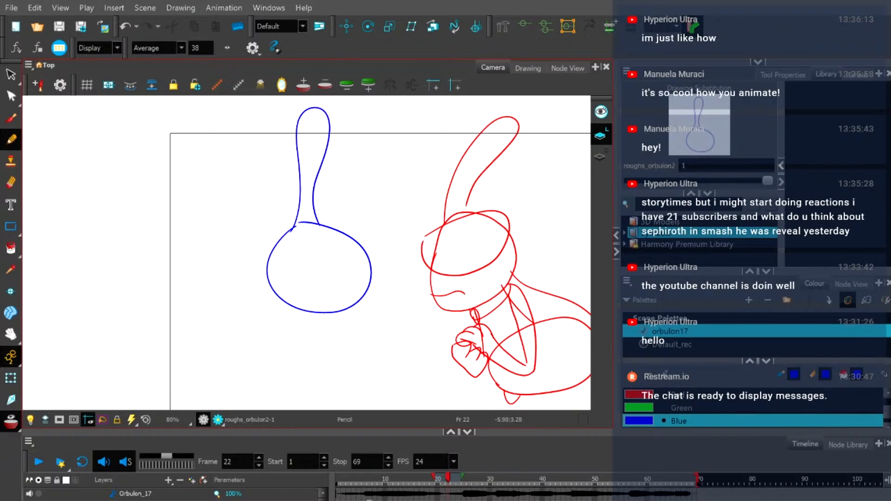
Select the stalk above the head and shift it slightly to the right.
mouse_move(374, 280)
left_mouse_down()
mouse_move(397, 209)
mouse_move(390, 231)
left_mouse_up()
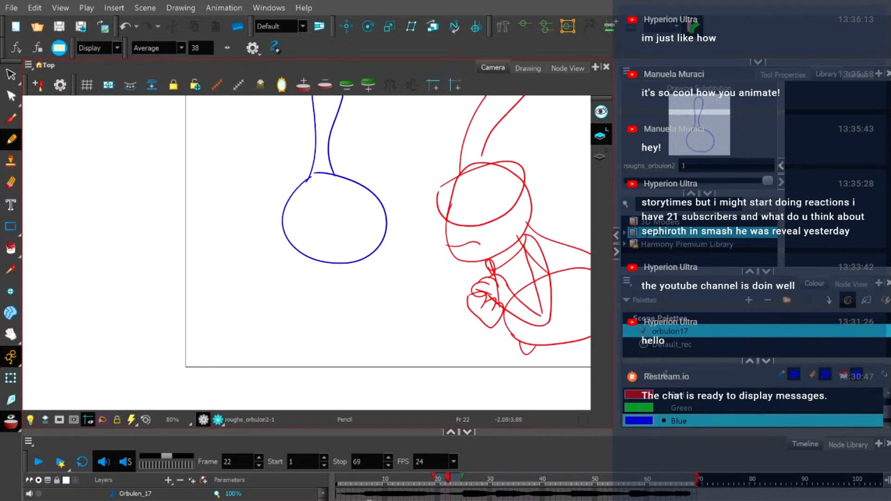
left_click_drag(358, 205, 318, 294)
left_click(10, 75)
mouse_move(223, 161)
left_mouse_down()
mouse_move(281, 145)
mouse_move(268, 199)
left_mouse_up()
scroll(278, 211, "up", 1)
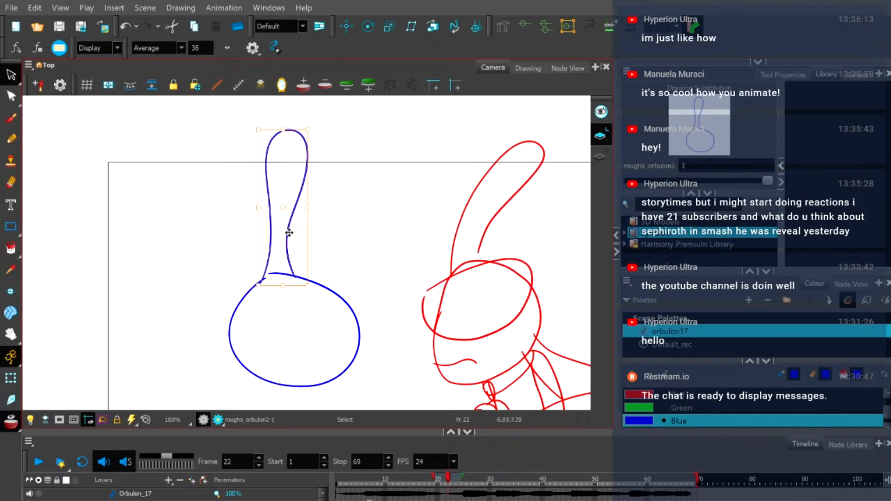
left_click_drag(293, 232, 300, 230)
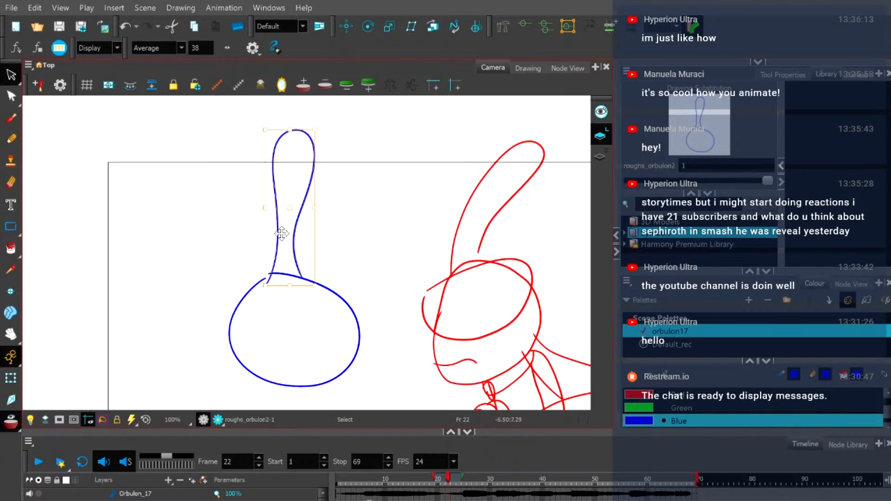
scroll(167, 208, "down", 1)
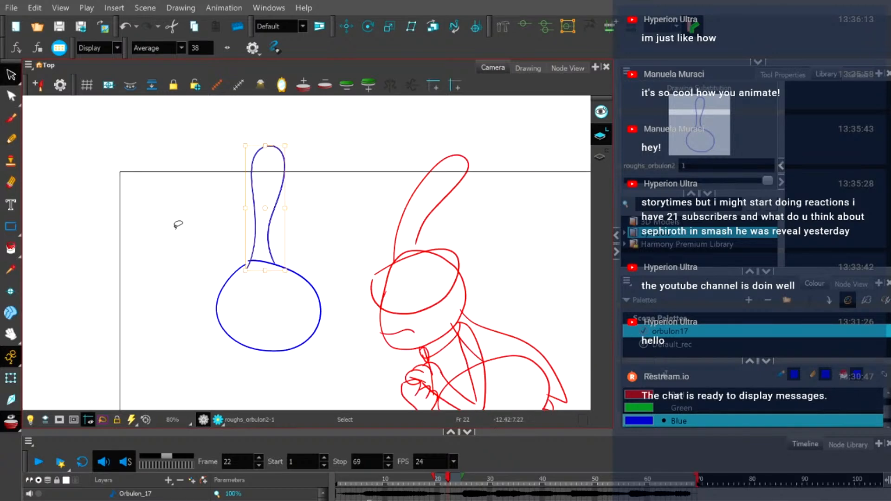
Redraw the head's upper-left contour from the base of the stalk with the Pencil tool.
left_click(11, 143)
left_click_drag(226, 288, 251, 252)
mouse_move(277, 223)
left_mouse_down()
mouse_move(252, 255)
mouse_move(248, 293)
left_mouse_up()
key("ctrl+z")
mouse_move(273, 228)
left_mouse_down()
mouse_move(251, 264)
mouse_move(246, 288)
left_mouse_up()
key("ctrl+z")
mouse_move(278, 227)
left_mouse_down()
mouse_move(246, 268)
mouse_move(244, 287)
left_mouse_up()
key("ctrl+z")
left_click_drag(273, 231, 244, 266)
Redraw the head's upper-right contour from the base of the stalk and try a first stroke inside the face.
mouse_move(301, 220)
left_mouse_down()
mouse_move(348, 278)
mouse_move(347, 295)
left_mouse_up()
key("ctrl+z")
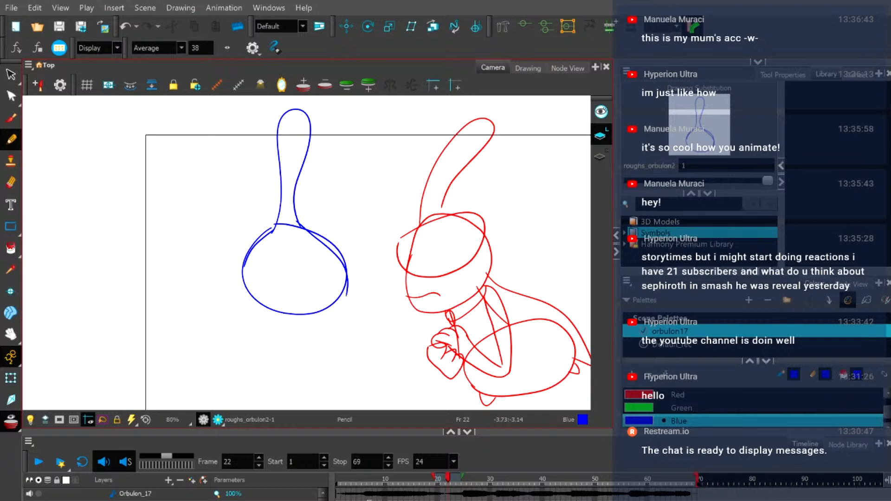
mouse_move(266, 286)
left_mouse_down()
mouse_move(230, 274)
mouse_move(219, 227)
mouse_move(290, 266)
left_mouse_up()
key("ctrl+z")
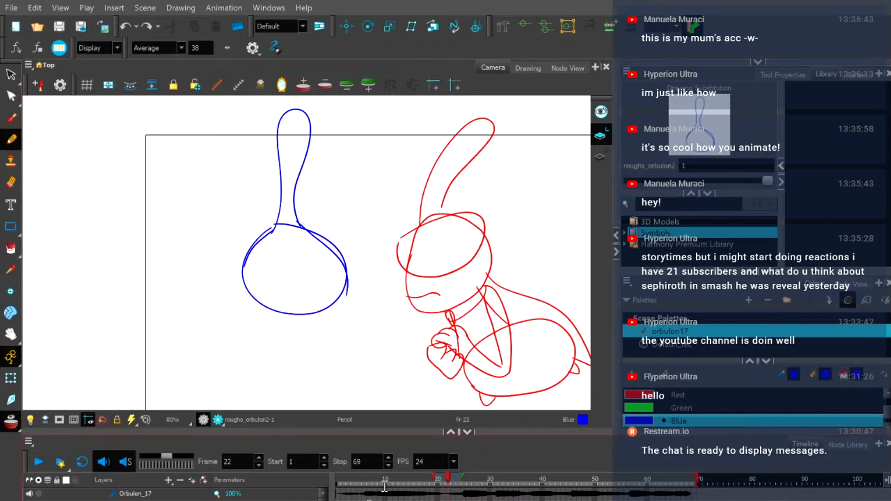
Examine the character's pose on frame 7 without onion skin, and return to frame 22 with onion skin shown.
left_click(368, 478)
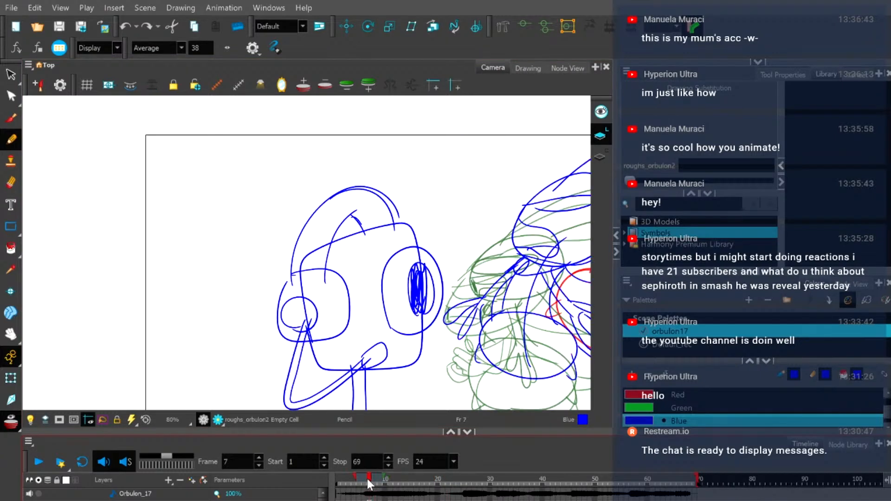
left_click(13, 424)
left_click_drag(388, 285, 297, 285)
left_click_drag(308, 332, 319, 313)
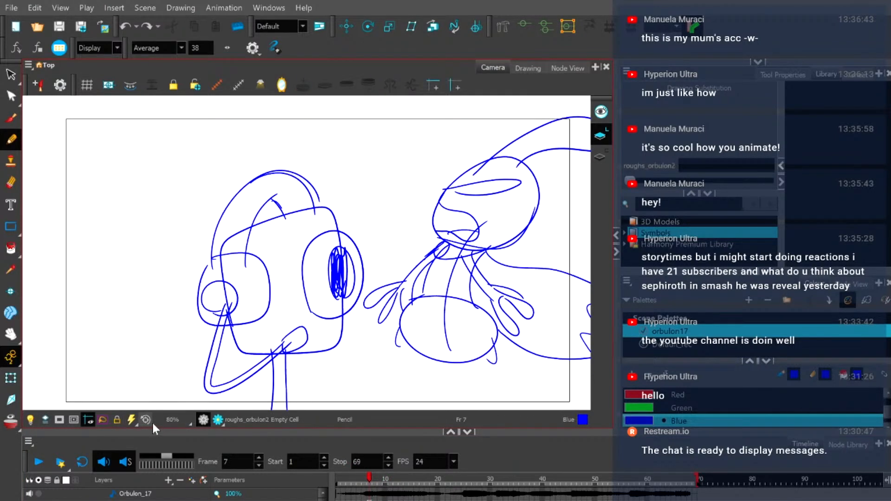
scroll(408, 311, "up", 1)
mouse_move(368, 481)
left_mouse_down()
mouse_move(431, 477)
mouse_move(358, 480)
mouse_move(448, 480)
left_mouse_up()
key("alt+o")
scroll(162, 358, "down", 1)
left_click_drag(162, 358, 269, 360)
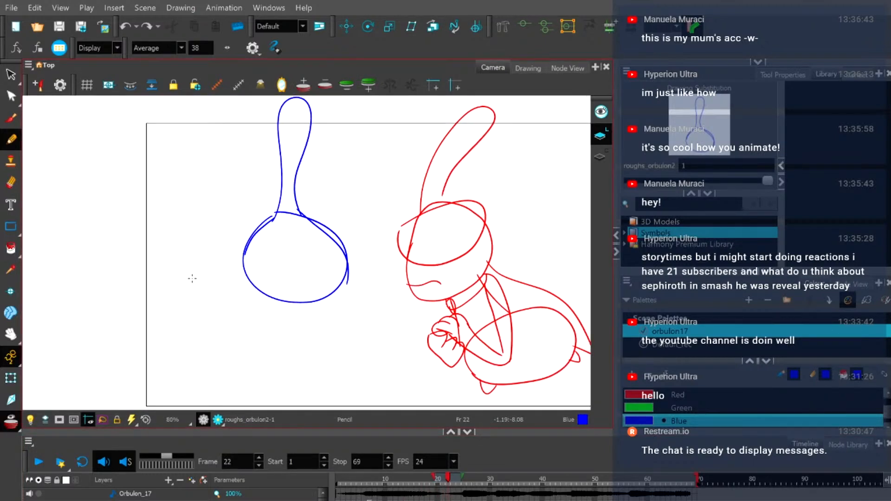
Sketch two large rounded eyes side by side across the upper half of the head on frame 22.
mouse_move(300, 230)
left_mouse_down()
mouse_move(363, 201)
mouse_move(329, 222)
mouse_move(373, 239)
mouse_move(302, 240)
mouse_move(302, 228)
mouse_move(368, 221)
mouse_move(348, 272)
left_mouse_up()
key("ctrl+z")
key("ctrl+z")
key("ctrl+z")
mouse_move(280, 229)
left_mouse_down()
mouse_move(256, 211)
mouse_move(218, 222)
mouse_move(249, 273)
mouse_move(287, 262)
mouse_move(277, 228)
mouse_move(236, 216)
mouse_move(228, 257)
mouse_move(275, 265)
mouse_move(290, 245)
mouse_move(278, 223)
mouse_move(351, 214)
mouse_move(346, 258)
mouse_move(290, 254)
left_mouse_up()
key("ctrl+z")
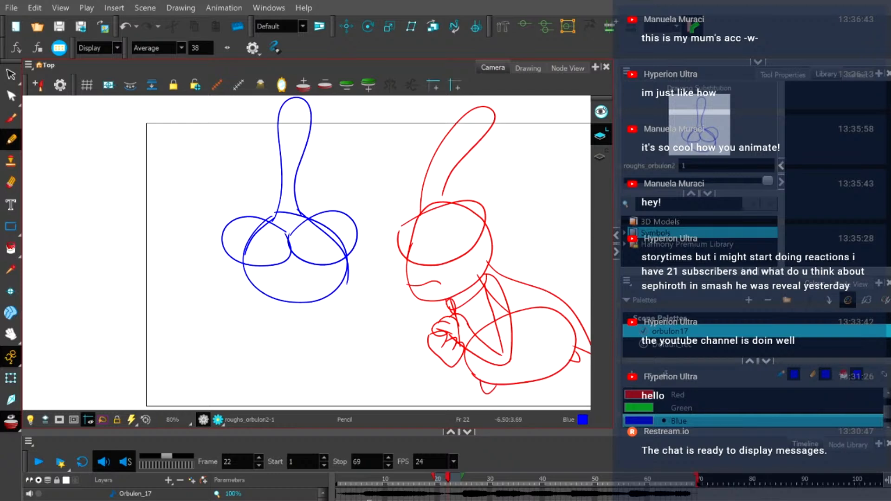
scroll(297, 302, "up", 3)
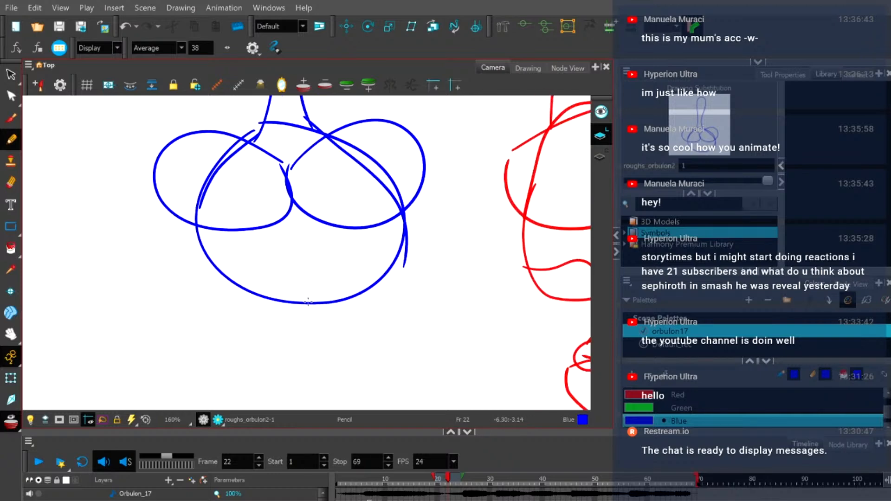
Sketch a wavy, downturned mouth below the eyes on frame 22.
mouse_move(246, 271)
left_mouse_down()
mouse_move(260, 262)
mouse_move(342, 268)
left_mouse_up()
scroll(353, 261, "down", 3)
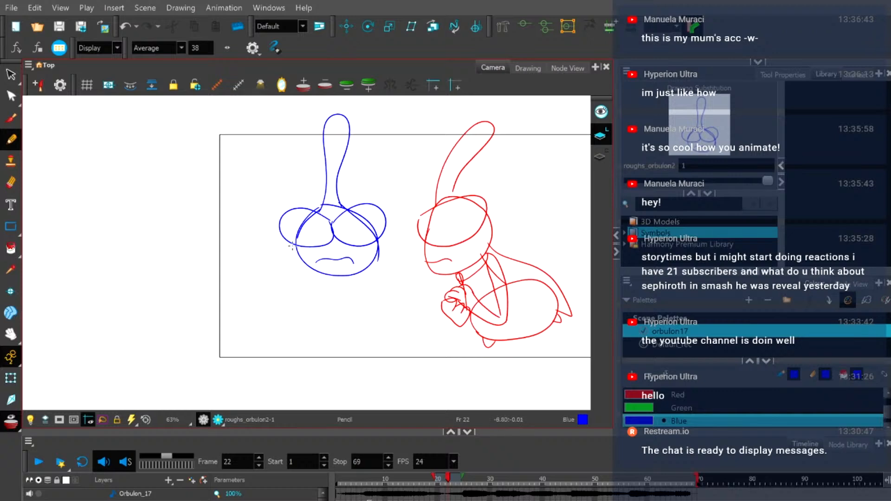
Reshape the lower-right curve of the head outline with the Contour Editor.
left_click(11, 74)
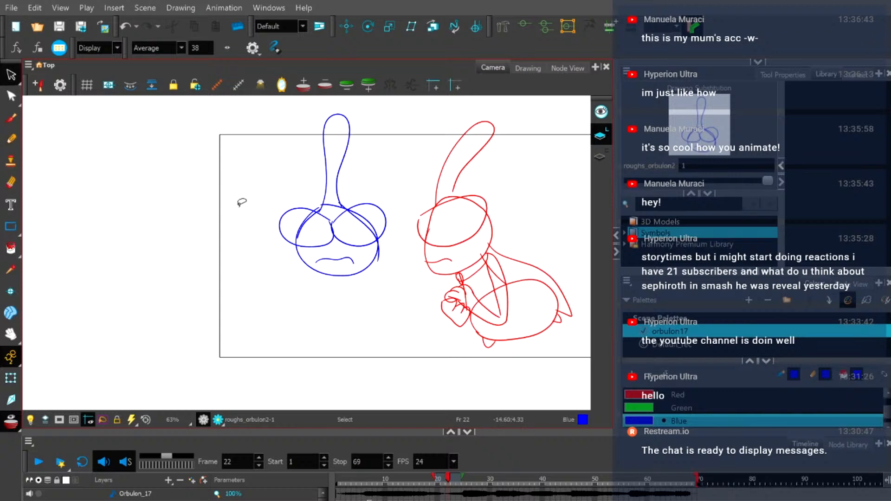
scroll(241, 202, "up", 2)
left_click_drag(330, 274, 264, 255)
left_click(266, 265)
left_click(11, 96)
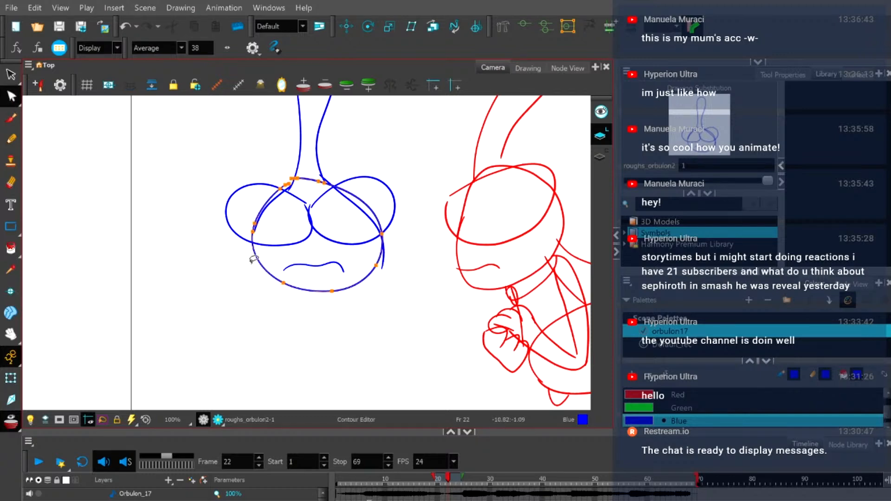
left_click(270, 274)
left_click(373, 267)
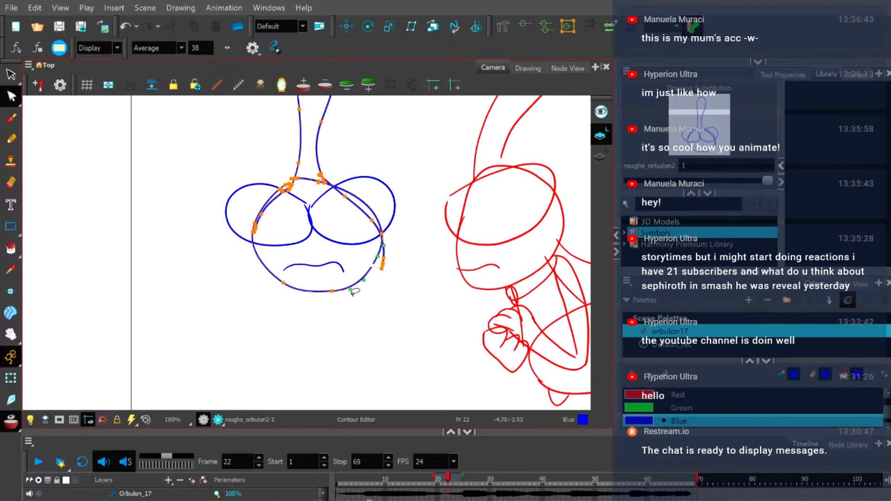
left_click(362, 302)
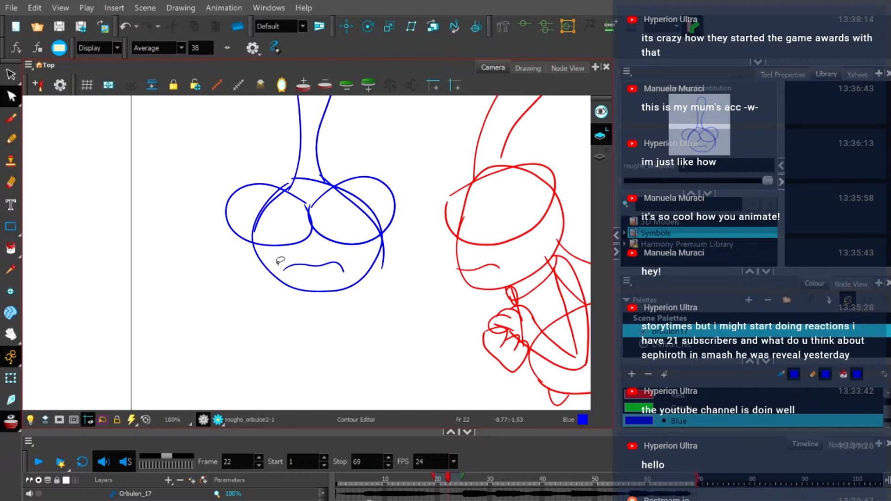
Select the left eye's stroke and rotate it slightly clockwise so its outer side rises.
left_click_drag(276, 243, 297, 271)
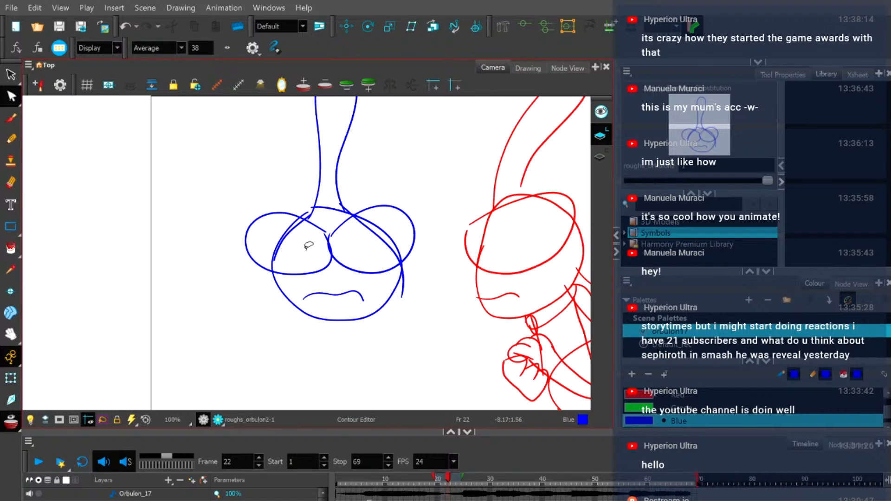
left_click_drag(252, 238, 252, 238)
key("alt+s")
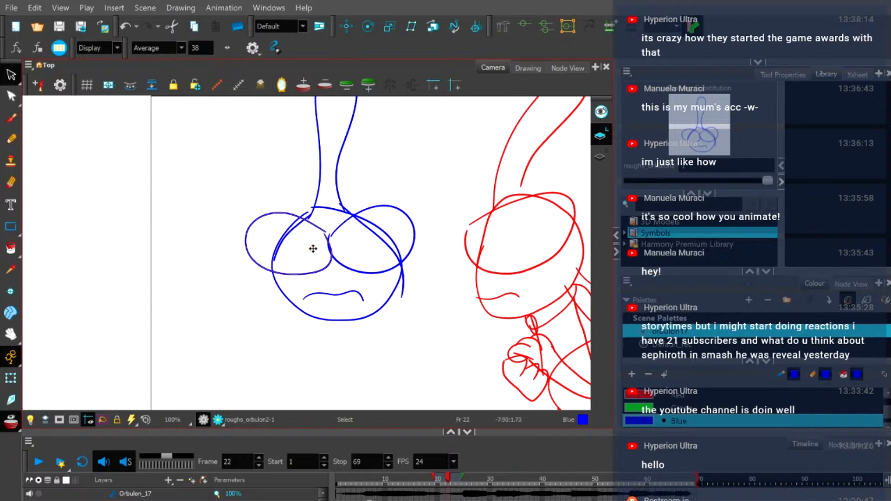
left_click_drag(235, 204, 240, 197)
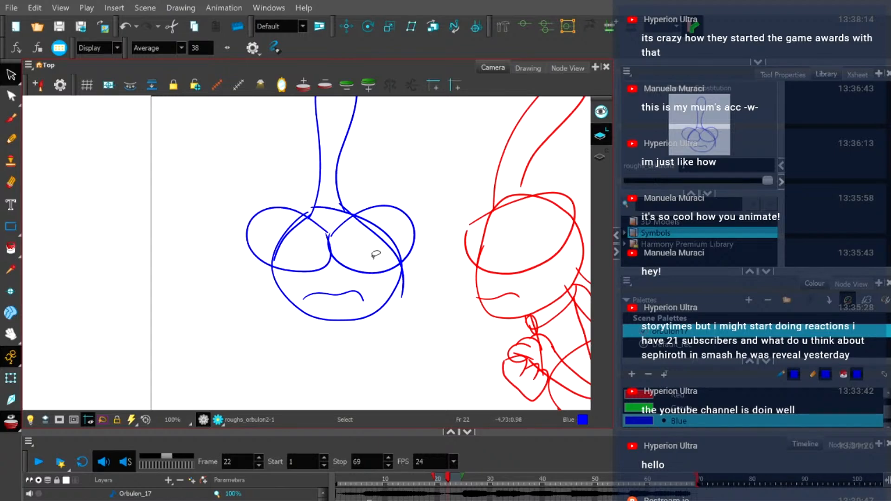
Flatten the right eye slightly from its top edge and rotate it slightly to balance the left eye.
left_click(350, 266)
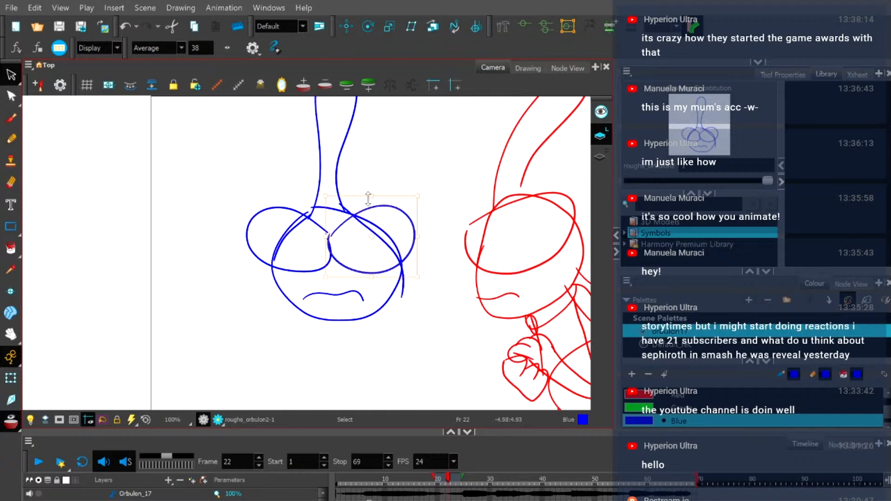
left_click_drag(372, 195, 372, 199)
left_click_drag(371, 237, 335, 248)
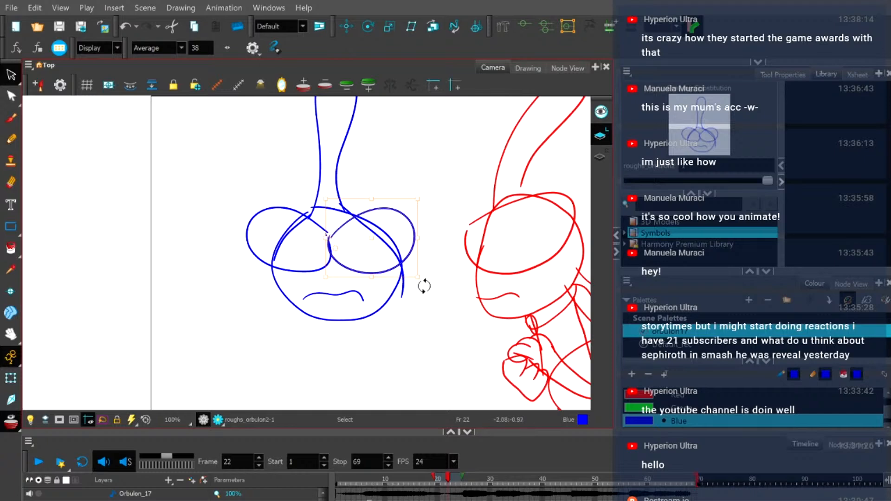
left_click_drag(423, 284, 437, 284)
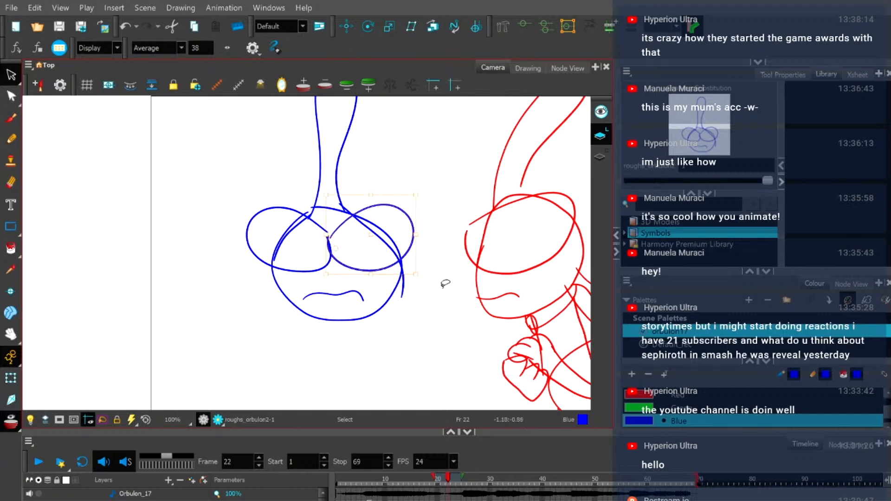
left_click(441, 285)
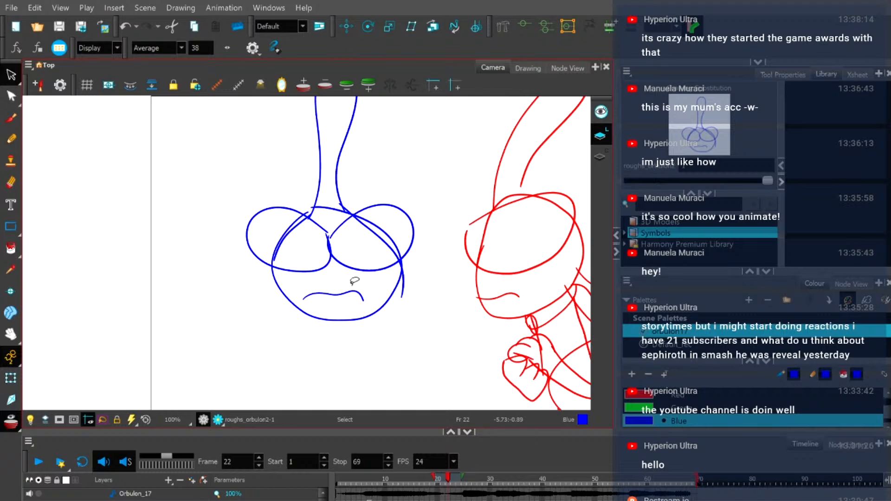
left_click(351, 268)
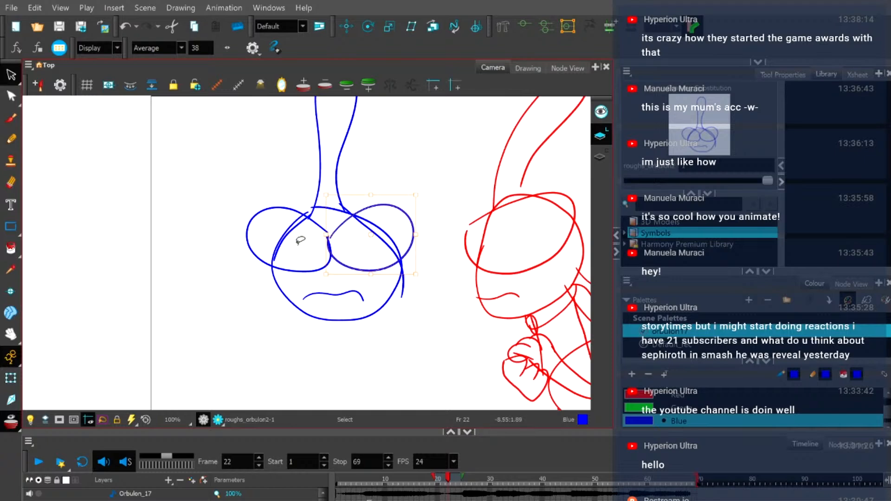
left_click(379, 314)
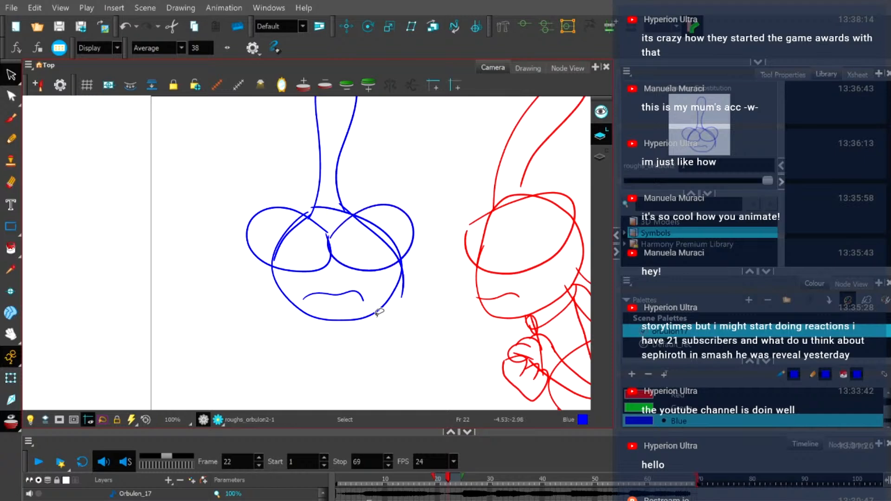
left_click(363, 316)
left_click(295, 354)
Sketch a rounded, pear-shaped body hanging below the head with the Pencil tool.
scroll(306, 342, "down", 2)
key("space")
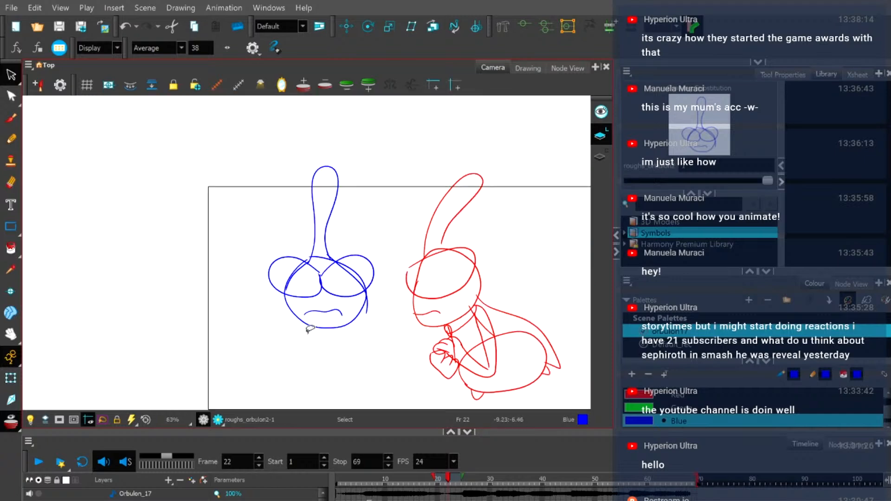
left_click_drag(329, 335, 298, 273)
left_click(12, 138)
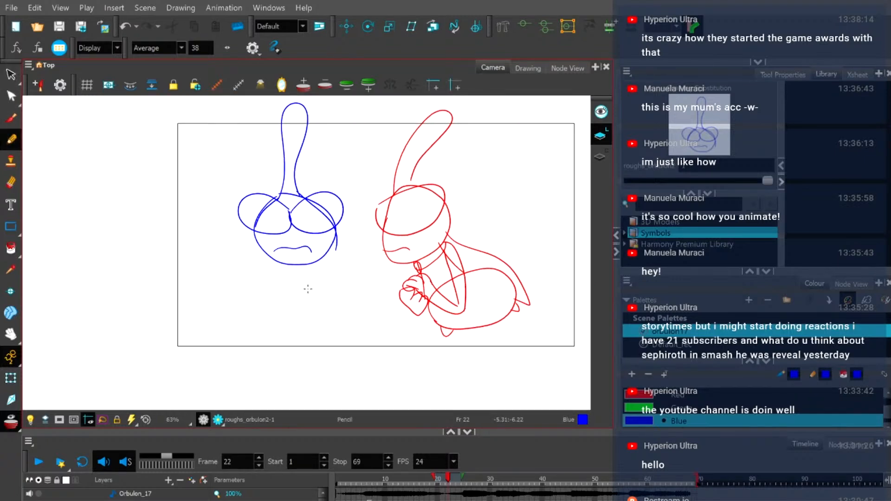
scroll(296, 283, "up", 1)
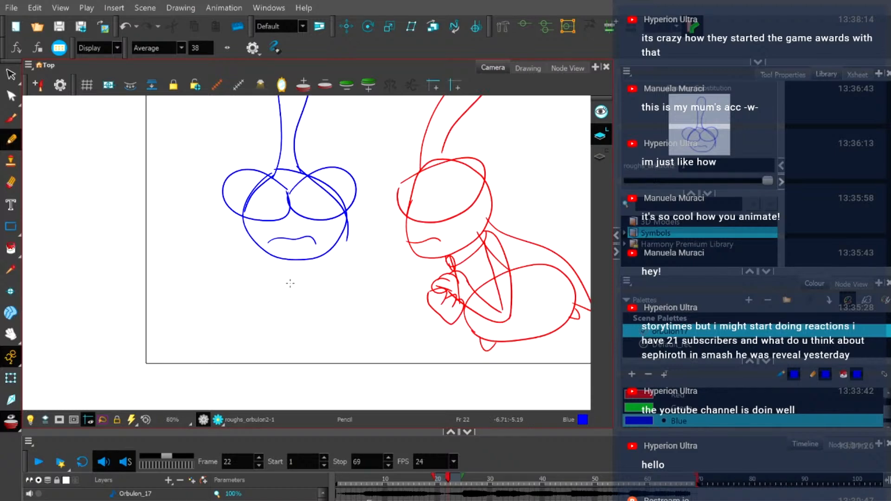
mouse_move(267, 247)
left_mouse_down()
mouse_move(251, 290)
mouse_move(288, 324)
mouse_move(334, 306)
mouse_move(322, 255)
left_mouse_up()
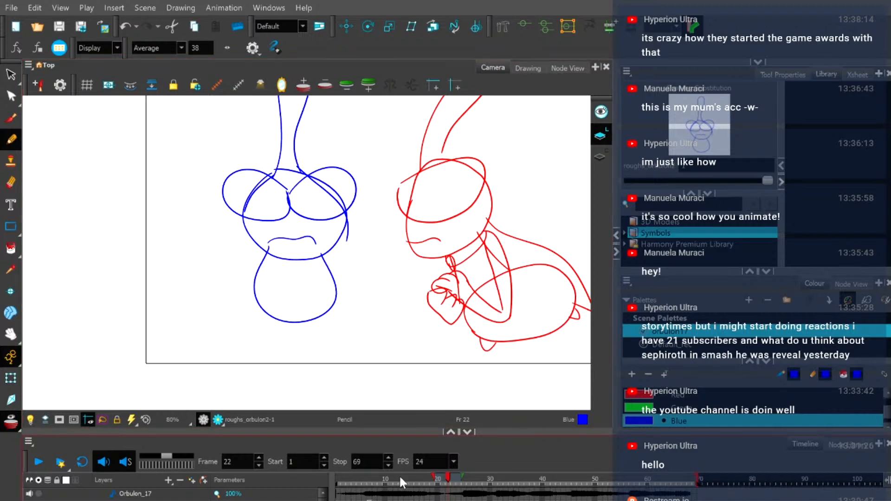
Examine the character's poses on frames 6 to 11 without onion skin, and return to frame 22.
left_click_drag(400, 479, 364, 480)
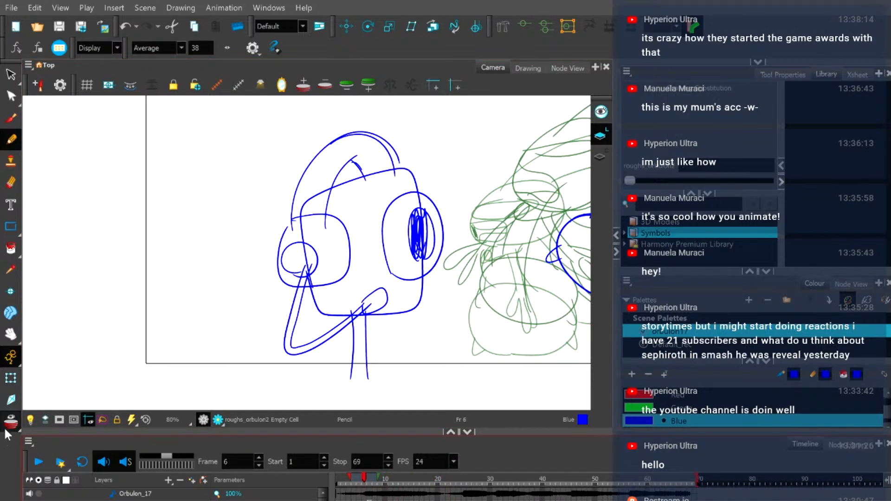
left_click(146, 419)
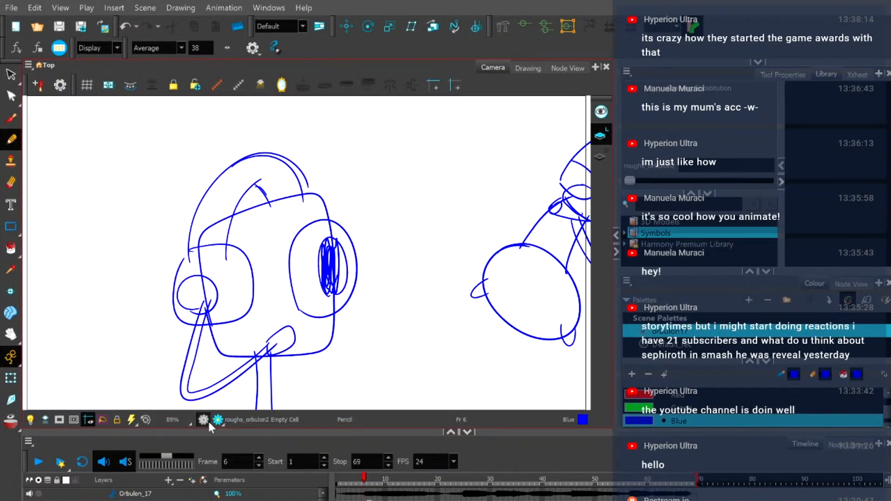
left_click(370, 483)
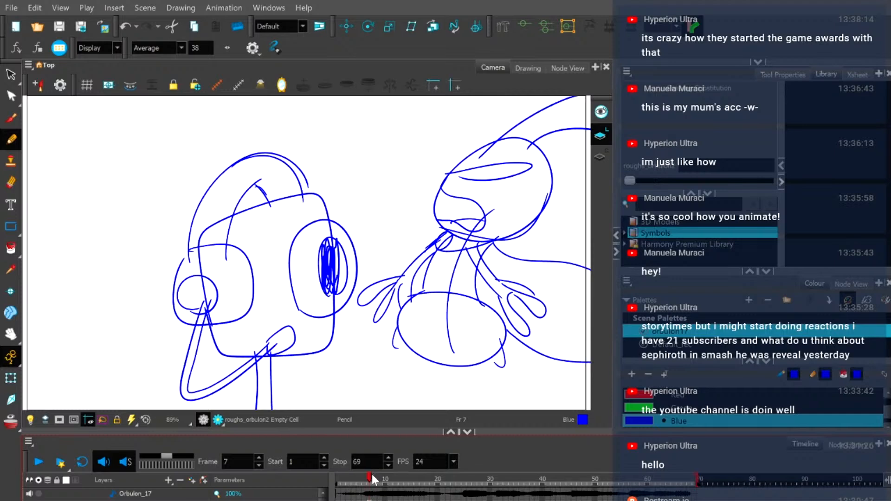
mouse_move(371, 480)
left_mouse_down()
mouse_move(396, 482)
mouse_move(381, 483)
left_mouse_up()
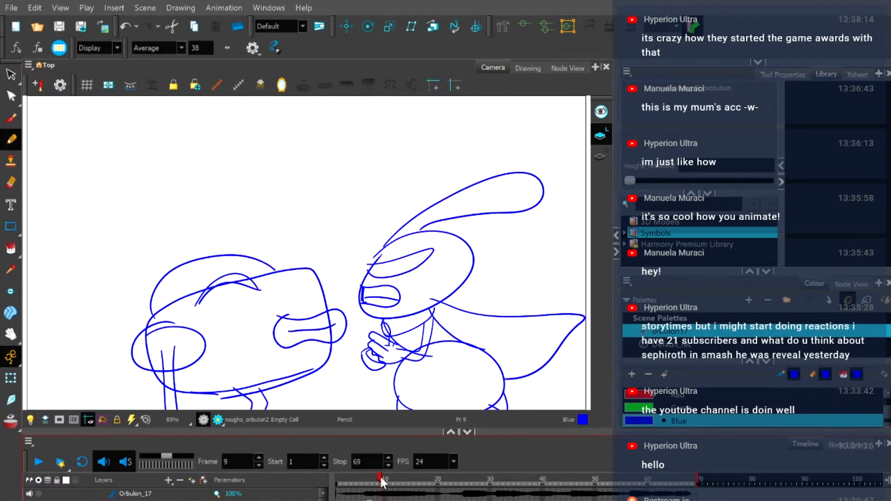
mouse_move(381, 482)
left_mouse_down()
mouse_move(412, 483)
mouse_move(365, 484)
mouse_move(391, 486)
left_mouse_up()
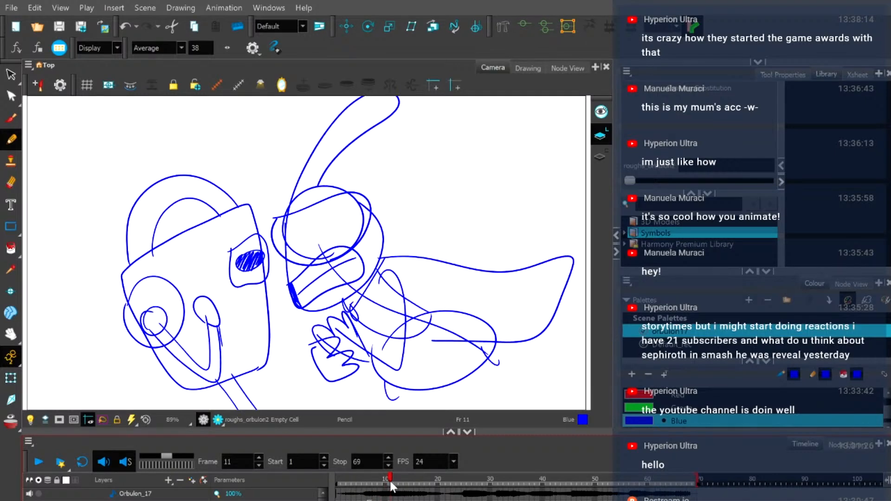
mouse_move(391, 486)
left_mouse_down()
mouse_move(406, 482)
mouse_move(384, 485)
mouse_move(393, 485)
left_mouse_up()
mouse_move(393, 484)
left_mouse_down()
mouse_move(370, 482)
mouse_move(447, 486)
left_mouse_up()
Select the body stroke on frame 22 and narrow it evenly from both sides.
key("alt+s")
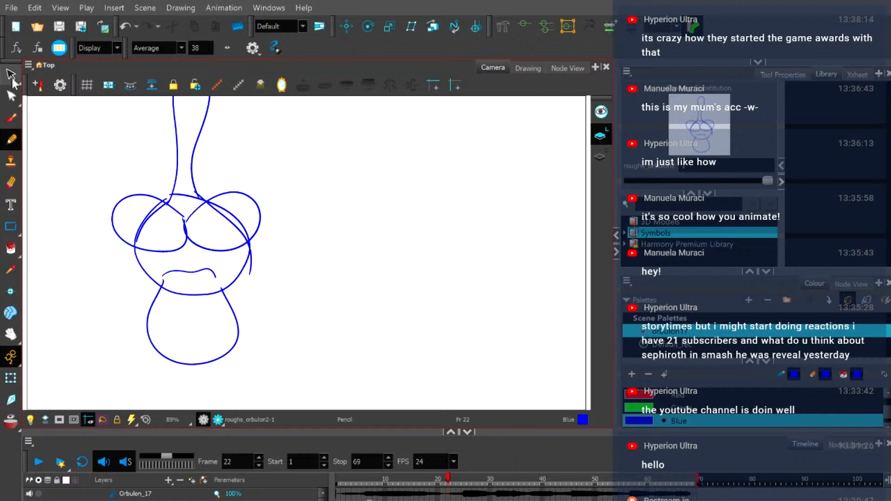
mouse_move(188, 373)
left_mouse_down()
mouse_move(139, 350)
mouse_move(167, 380)
left_mouse_up()
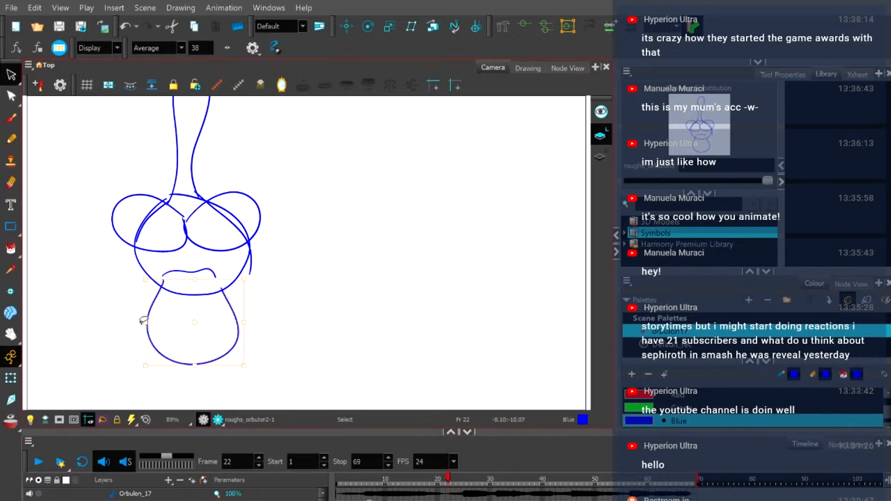
left_click_drag(144, 323, 157, 322)
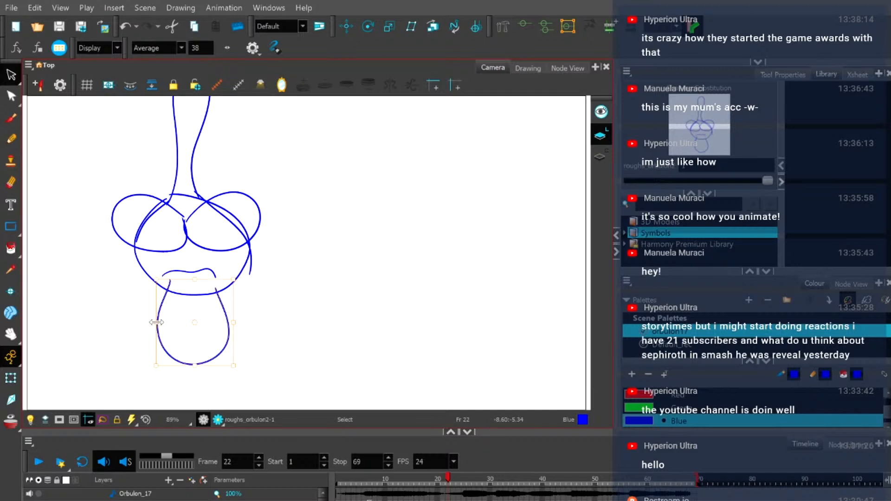
Lower the side points of the body outline with the Contour Editor to make its bottom fuller.
left_click(11, 97)
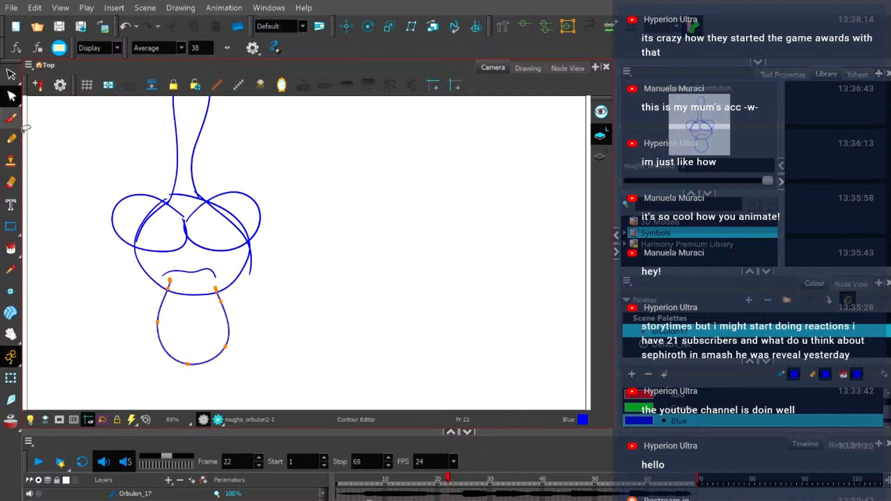
left_click_drag(227, 348, 227, 352)
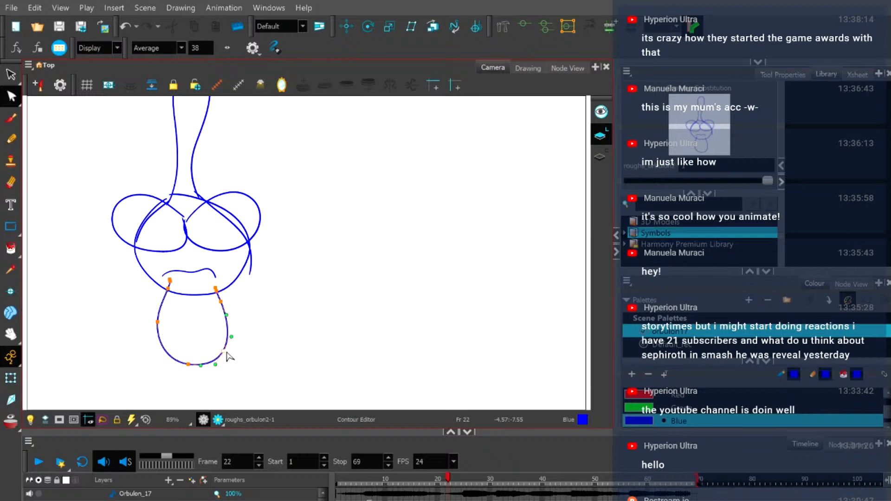
left_click_drag(158, 322, 155, 334)
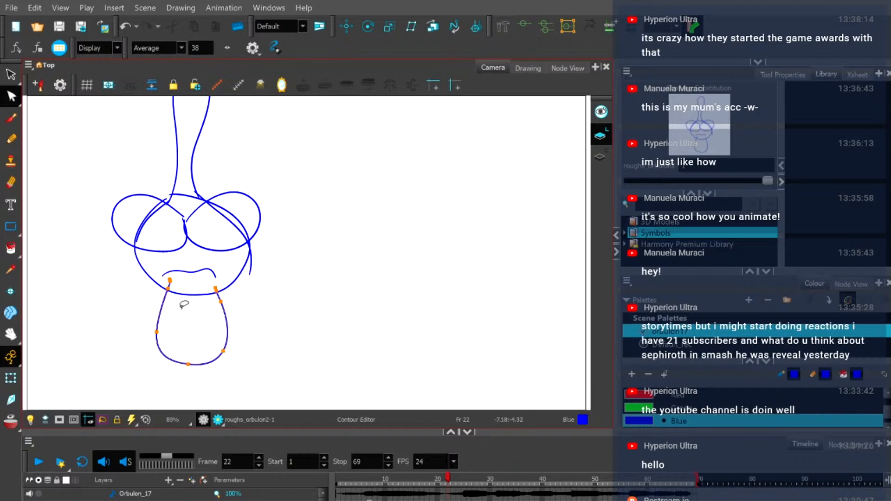
scroll(184, 304, "down", 2)
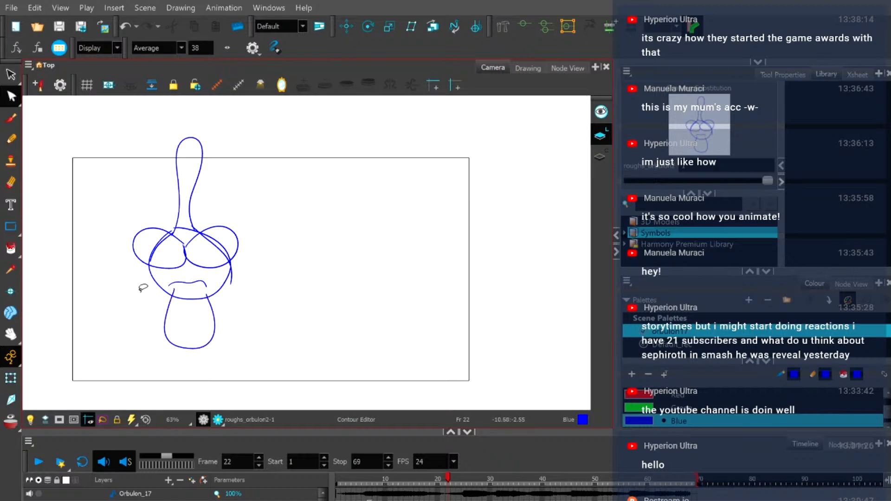
Select the head outline together with both eyes and narrow them slightly in width.
scroll(155, 269, "up", 3)
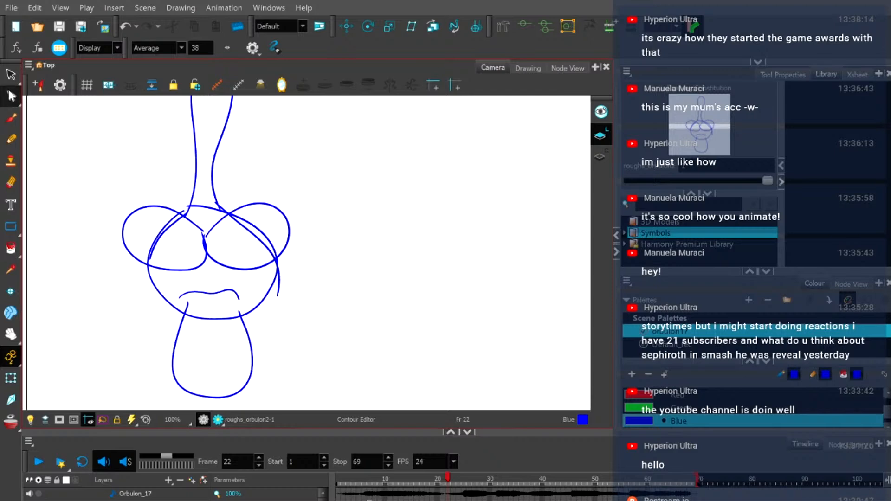
left_click(11, 74)
mouse_move(97, 257)
left_mouse_down()
mouse_move(100, 238)
mouse_move(323, 237)
mouse_move(267, 267)
left_mouse_up()
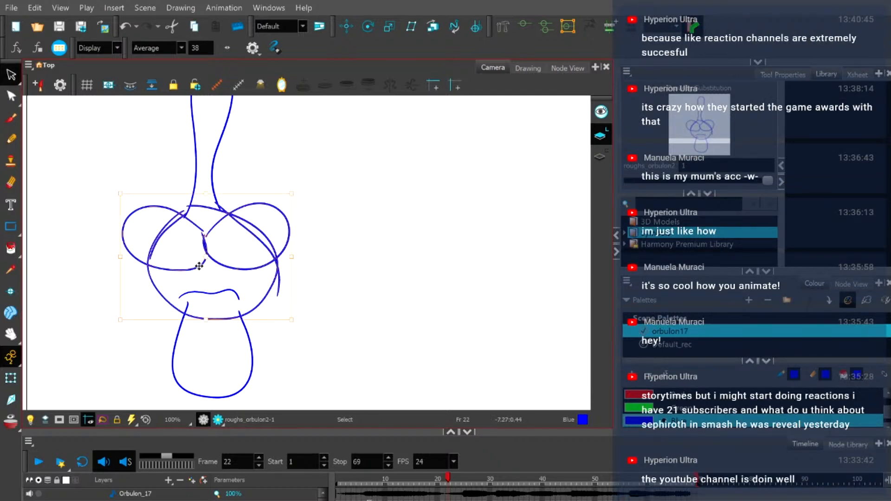
left_click_drag(120, 256, 124, 257)
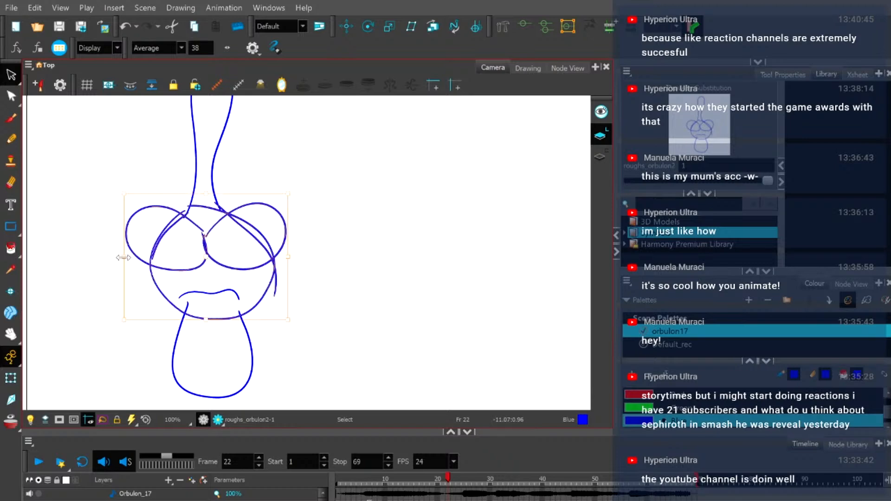
left_click(327, 263)
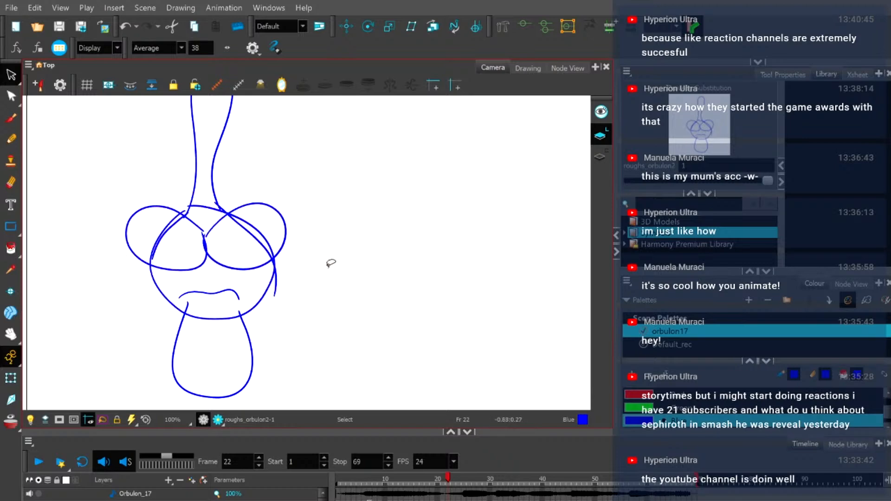
scroll(325, 262, "down", 2)
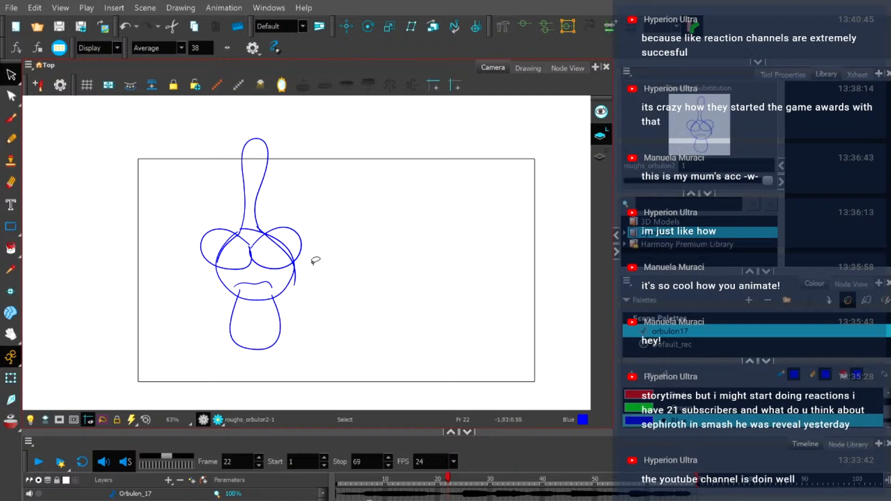
Sketch a curved collar band under the head with the Pencil, and add a small oval pendant at its middle.
left_click(11, 138)
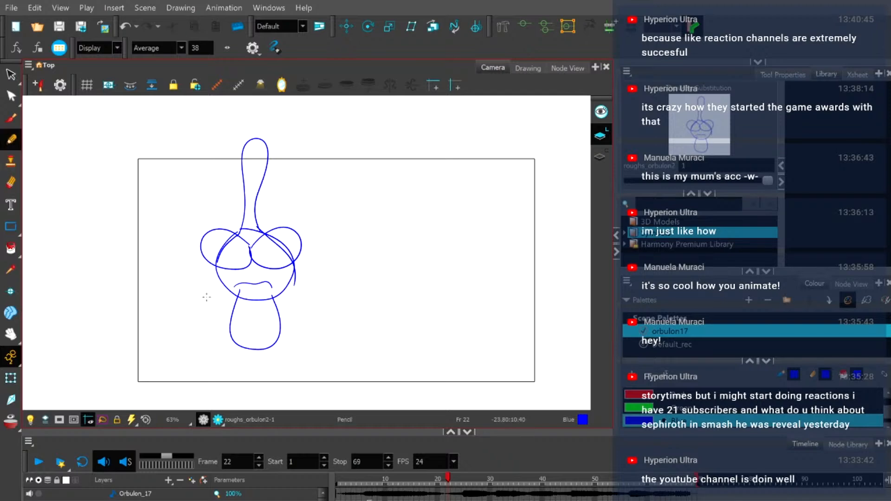
scroll(215, 296, "up", 2)
scroll(215, 296, "up", 2)
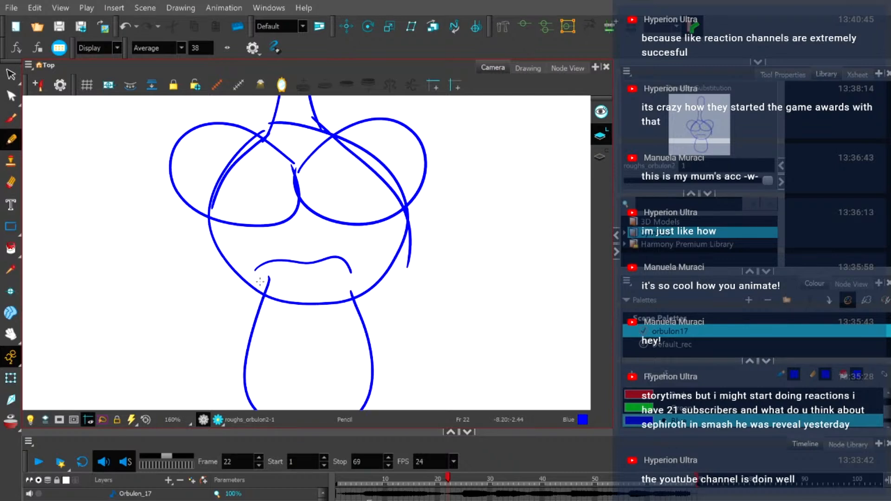
mouse_move(265, 281)
left_mouse_down()
mouse_move(261, 307)
mouse_move(330, 321)
mouse_move(367, 316)
left_mouse_up()
key("ctrl+z")
mouse_move(266, 290)
left_mouse_down()
mouse_move(288, 321)
mouse_move(373, 310)
mouse_move(374, 300)
left_mouse_up()
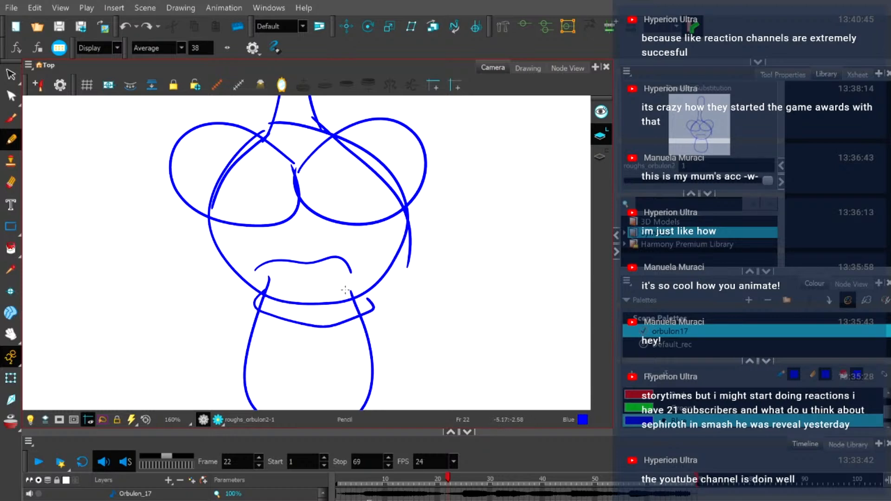
mouse_move(304, 332)
left_mouse_down()
mouse_move(333, 327)
mouse_move(303, 348)
mouse_move(302, 325)
mouse_move(323, 311)
mouse_move(323, 342)
mouse_move(304, 340)
left_mouse_up()
key("ctrl+z")
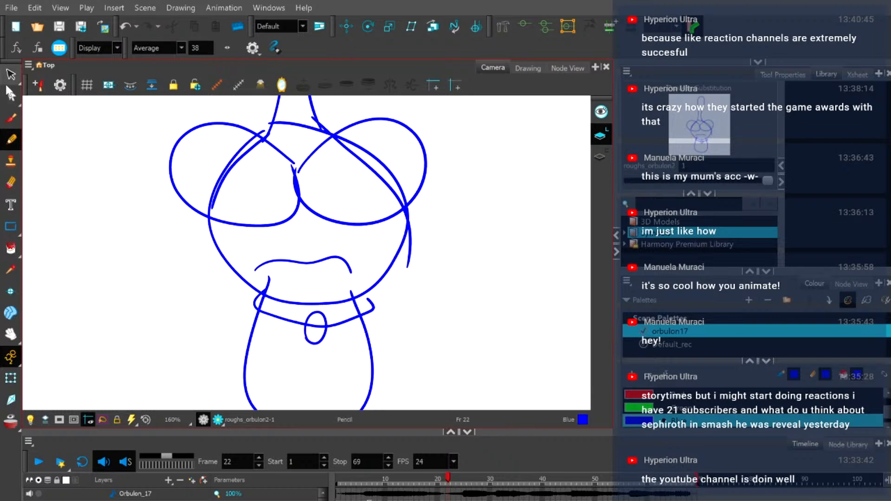
Select the oval pendant and nudge it slightly to the right along the collar.
key("alt+s")
scroll(323, 320, "up", 3)
left_click(323, 324)
left_click_drag(325, 319, 333, 320)
left_click(272, 329)
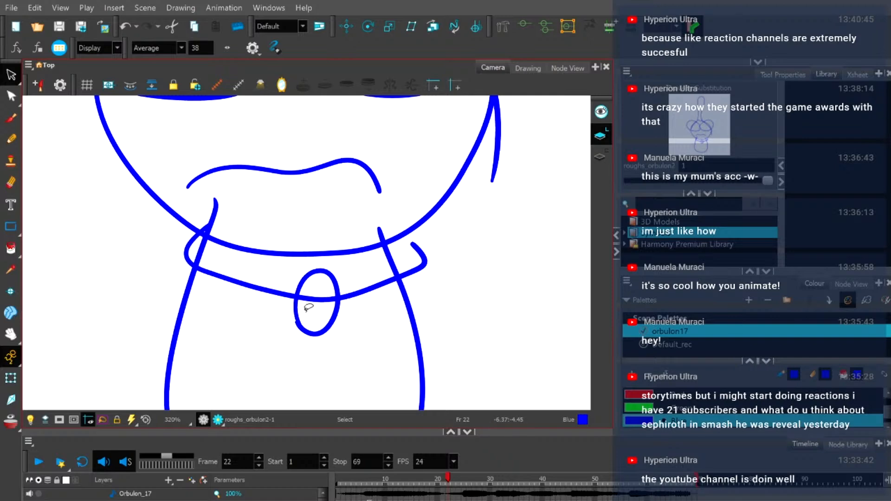
scroll(308, 307, "down", 5)
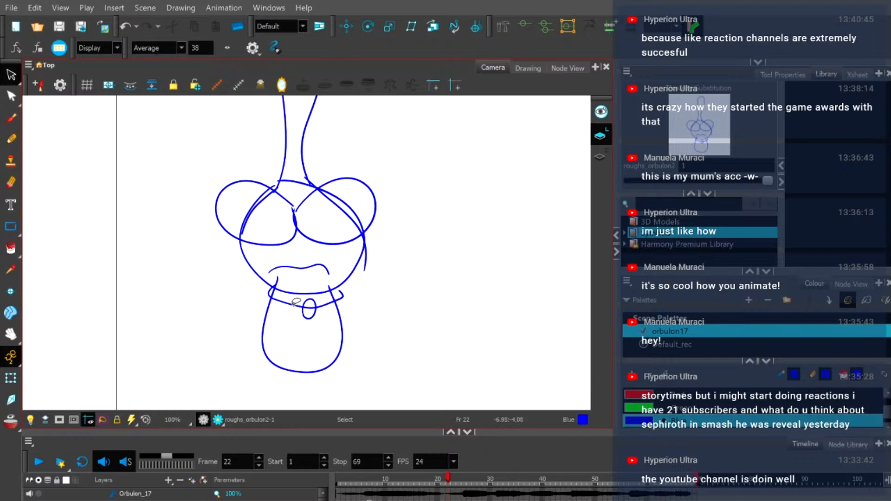
Select the collar with its pendant and pull the collar's right end inward onto the head outline with the Contour Editor.
key("2")
mouse_move(291, 318)
left_mouse_down()
mouse_move(273, 283)
mouse_move(315, 310)
mouse_move(328, 295)
left_mouse_up()
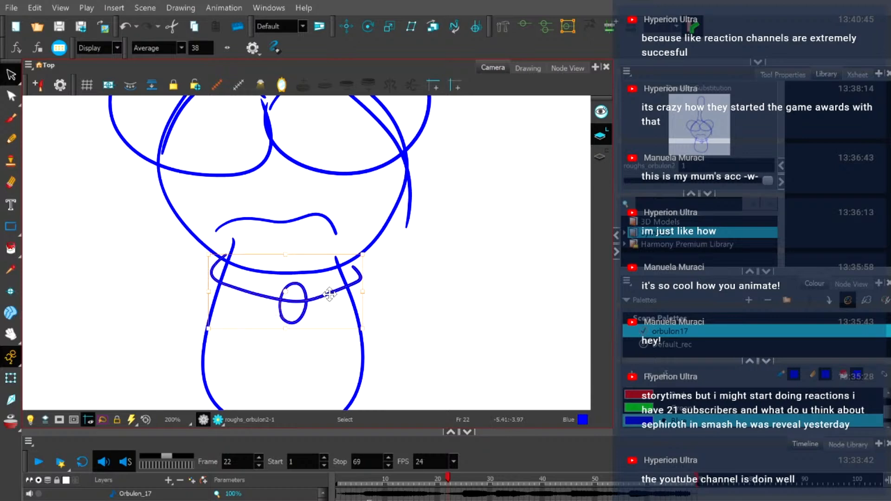
key("alt+q")
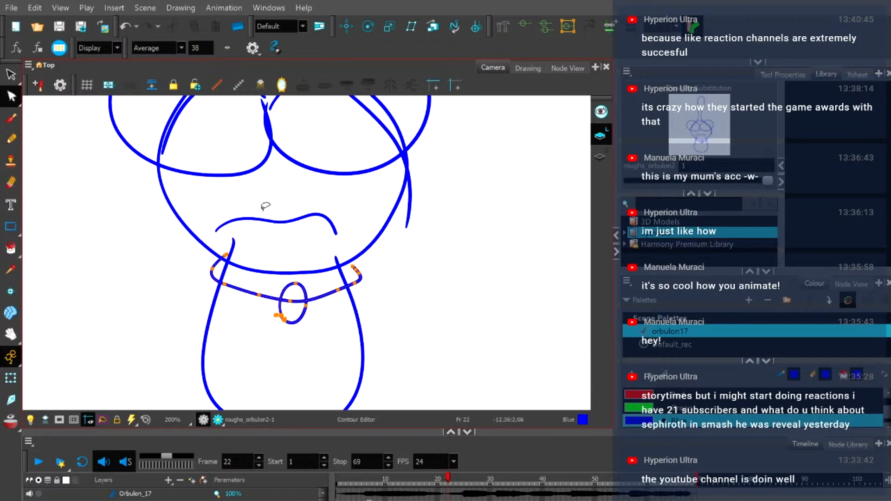
scroll(341, 265, "up", 2)
scroll(340, 265, "up", 2)
left_click_drag(370, 272, 354, 263)
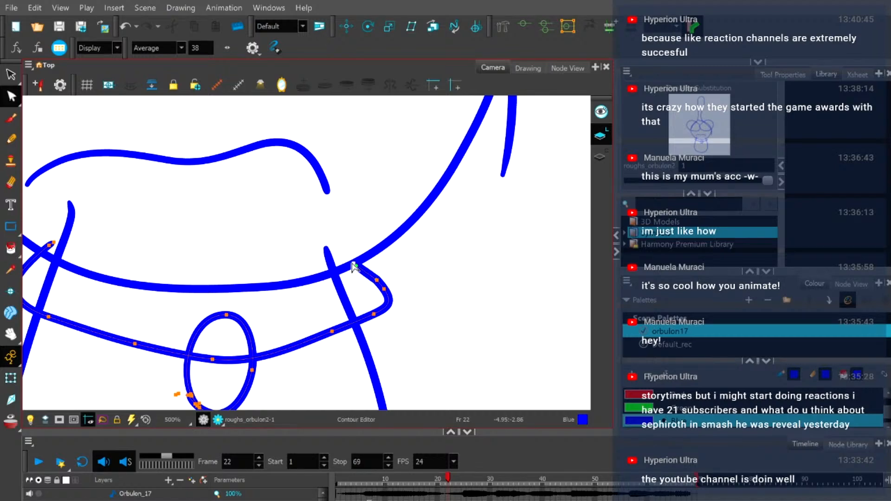
scroll(420, 279, "down", 3)
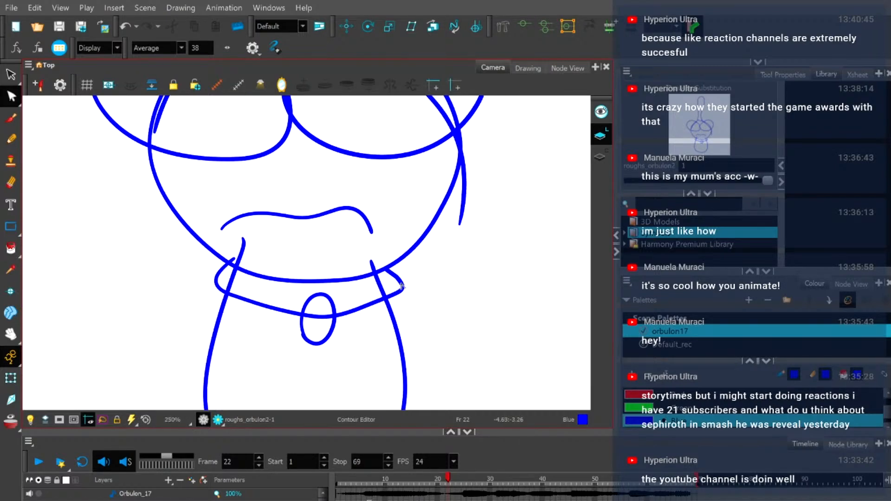
Delete the surplus contour point at the collar's right bend to simplify the curve.
scroll(401, 285, "up", 3)
left_click(392, 271)
key("Delete")
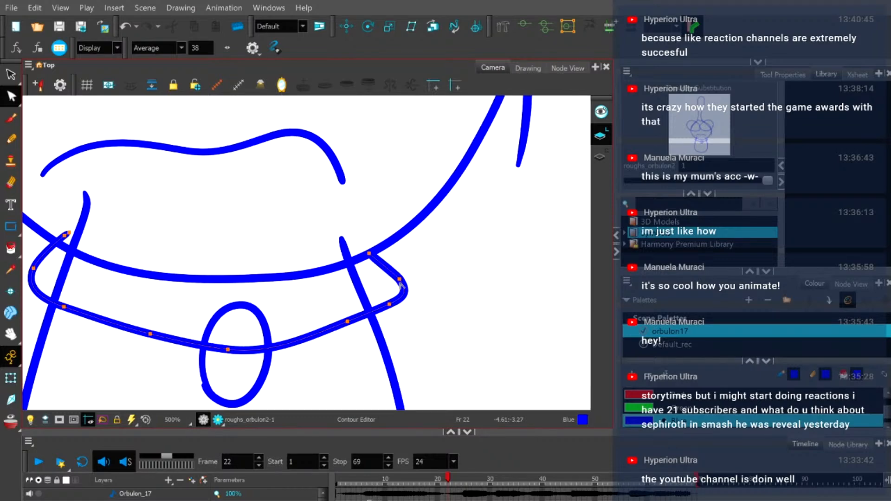
scroll(415, 275, "down", 2)
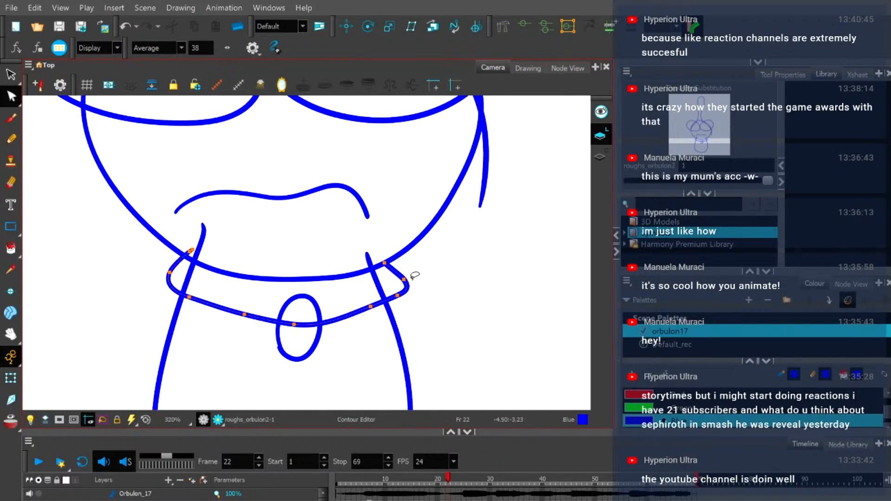
scroll(414, 275, "down", 1)
scroll(390, 279, "down", 1)
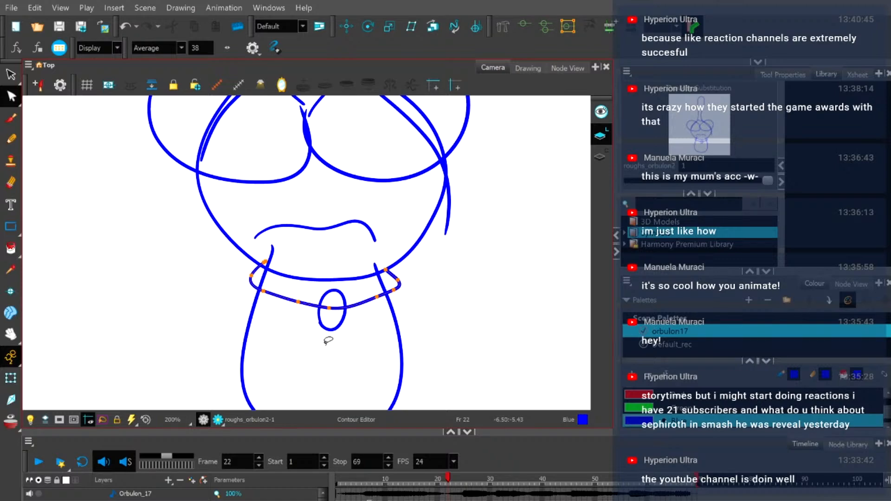
Adjust the contour points at the pendant's lower left so the ends of its oval outline join smoothly.
left_click_drag(341, 374, 309, 267)
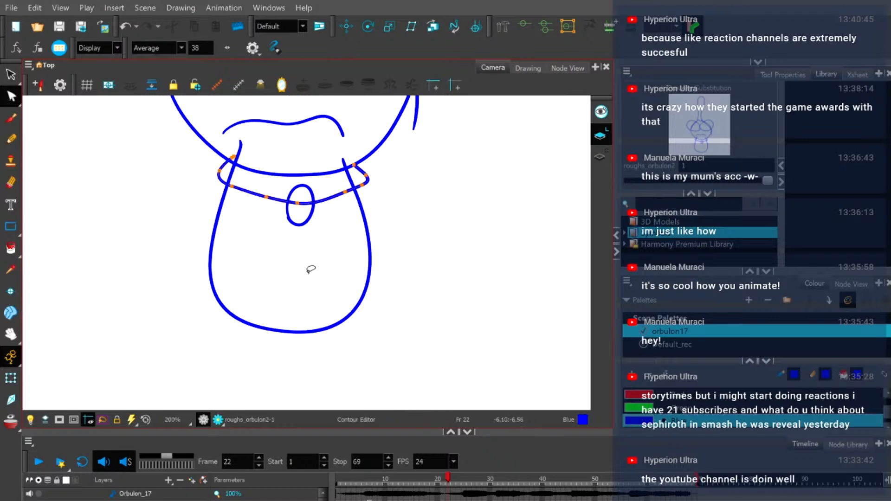
scroll(287, 225, "up", 1)
scroll(287, 226, "up", 2)
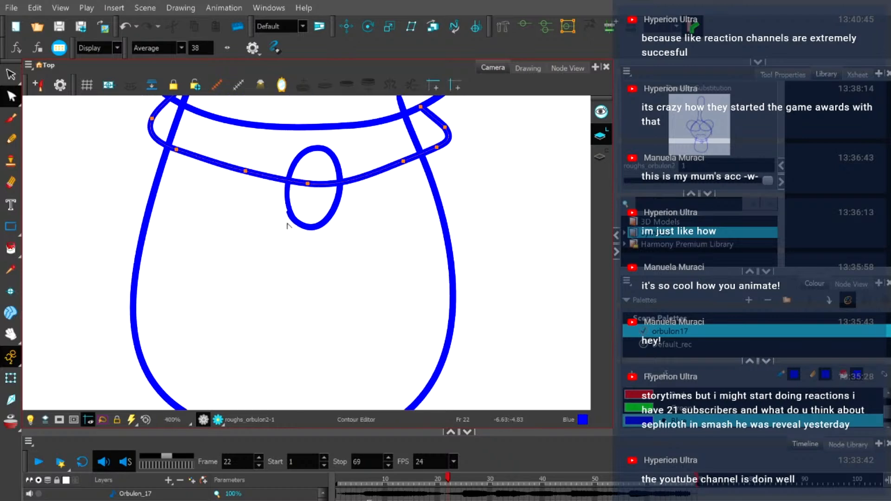
left_click(288, 213)
scroll(292, 207, "up", 6)
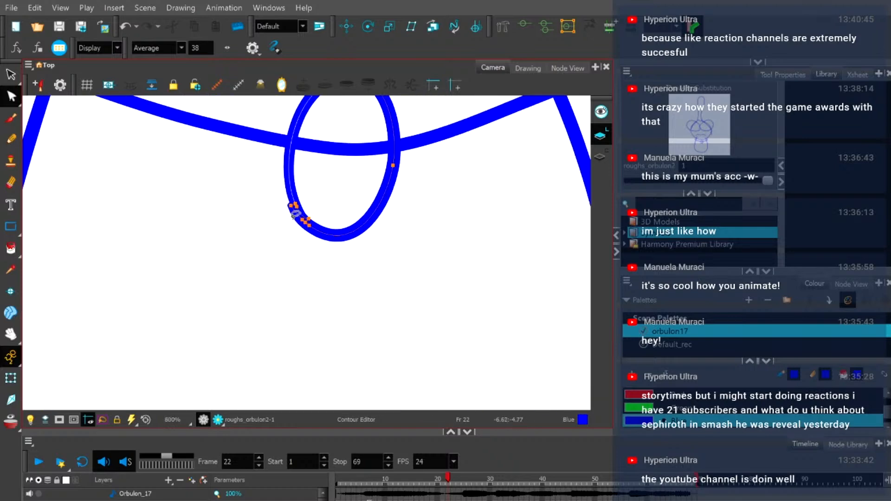
left_click_drag(289, 193, 292, 186)
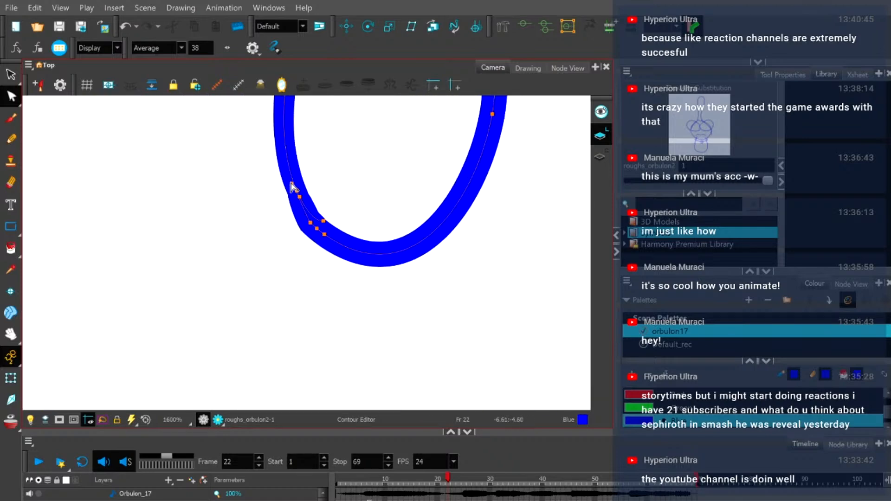
scroll(255, 262, "down", 7)
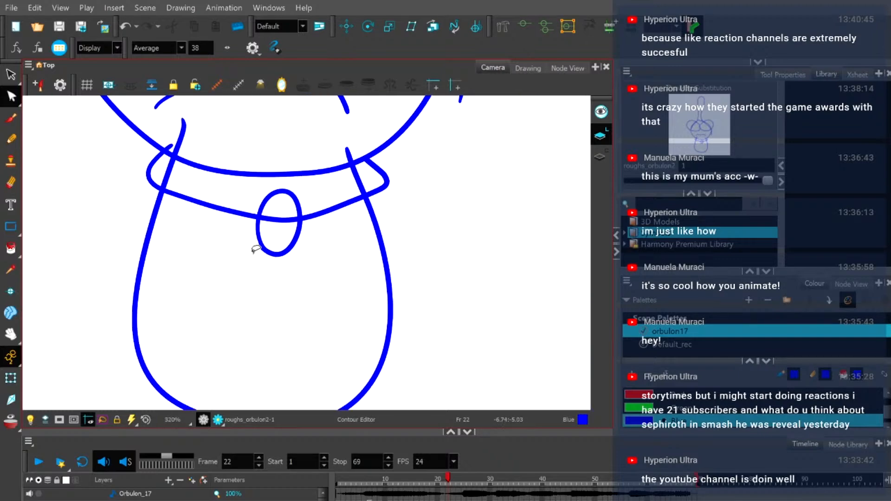
left_click_drag(252, 264, 291, 292)
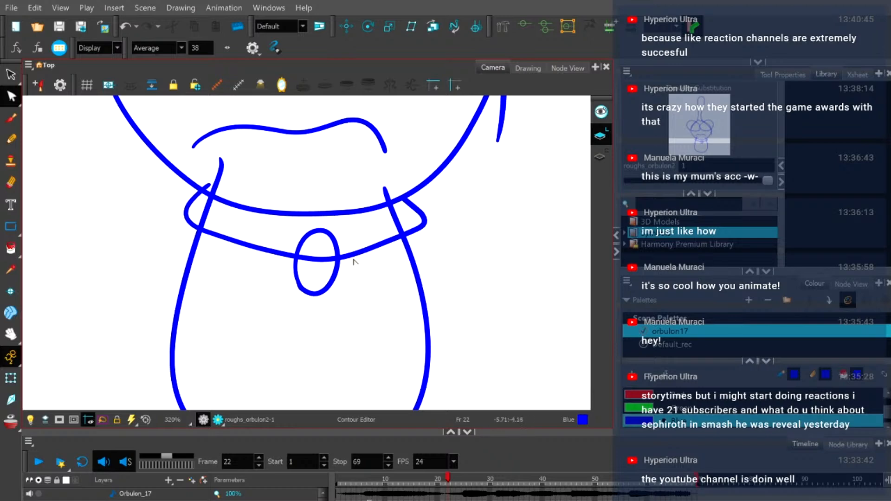
Extend the collar's right end point up past the head outline.
left_click(420, 213)
left_click_drag(403, 198, 398, 189)
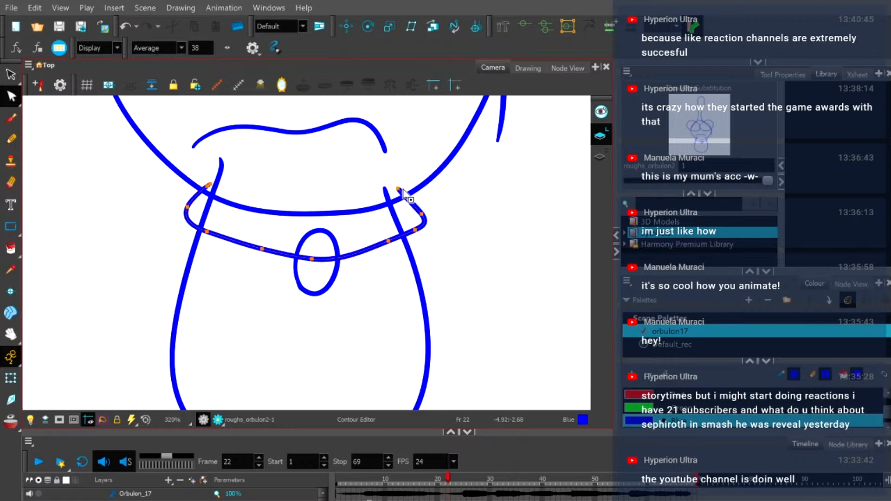
scroll(401, 192, "up", 2)
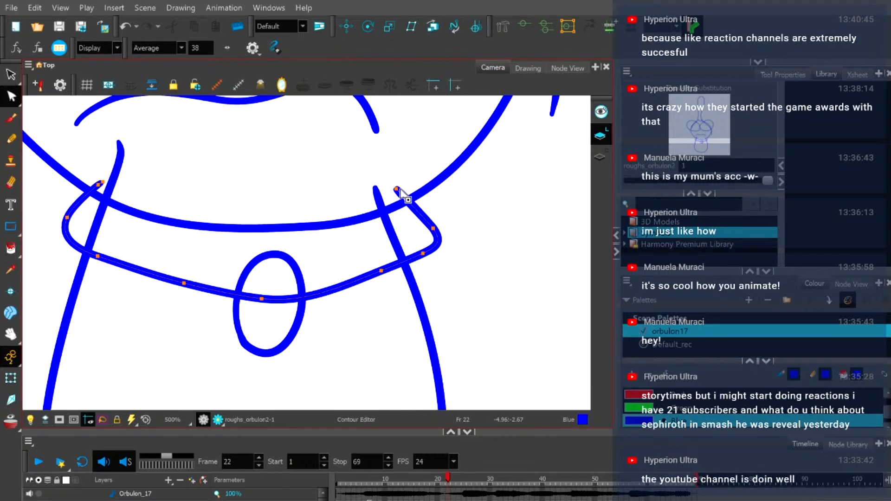
Pull the lower-left curve of the body outline slightly inward using its contour handle.
scroll(238, 185, "down", 5)
left_click(327, 270)
left_click(227, 344)
left_click(240, 345)
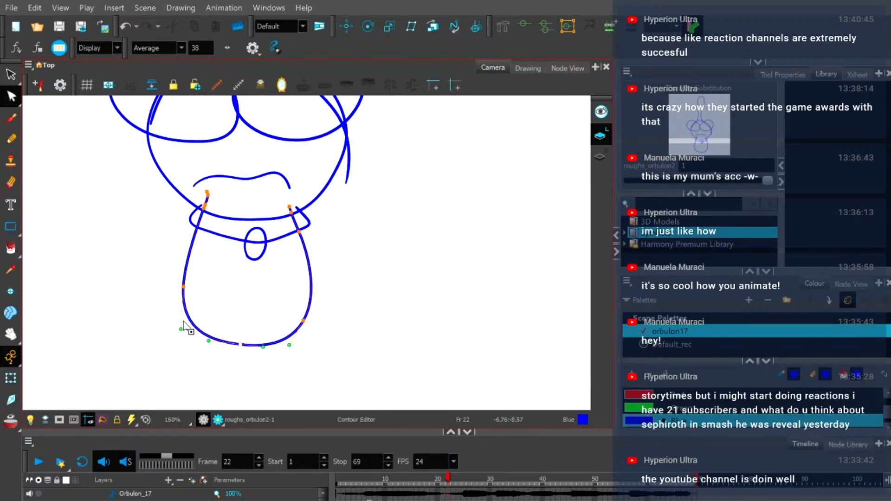
left_click_drag(180, 328, 187, 326)
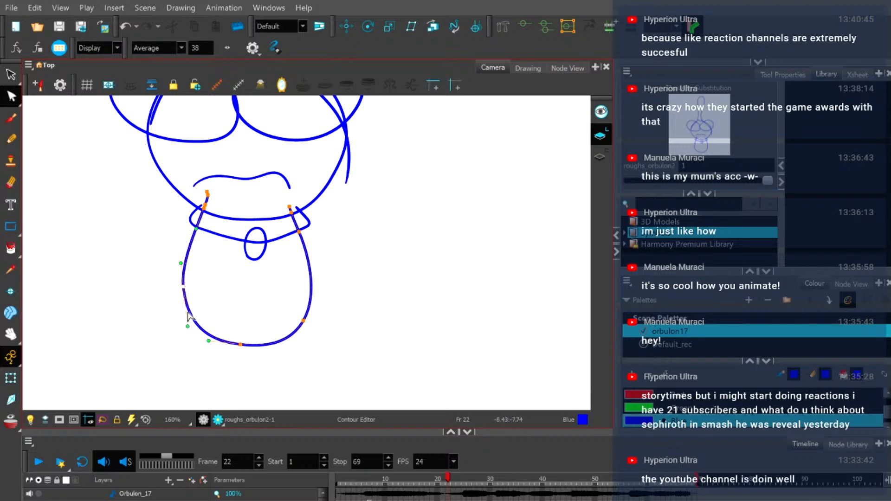
left_click(241, 289)
Select the whole body stroke and narrow it slightly from its left side.
left_click(13, 75)
left_click(181, 311)
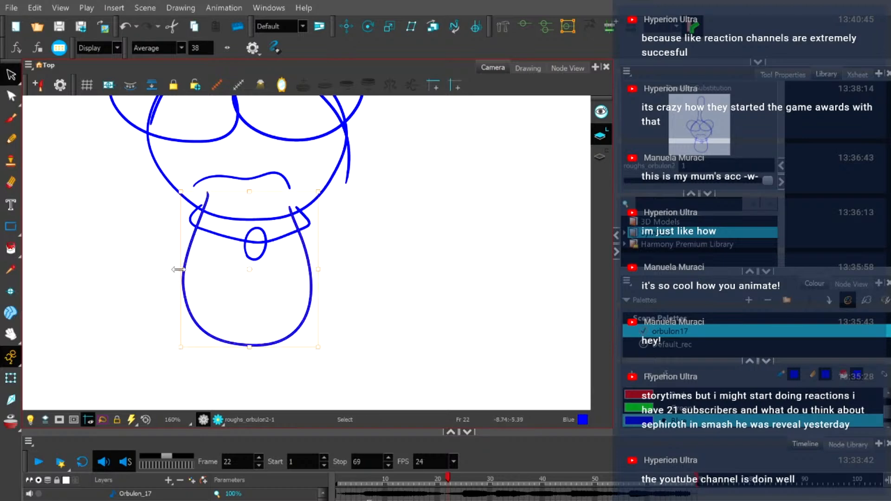
left_click_drag(178, 269, 182, 268)
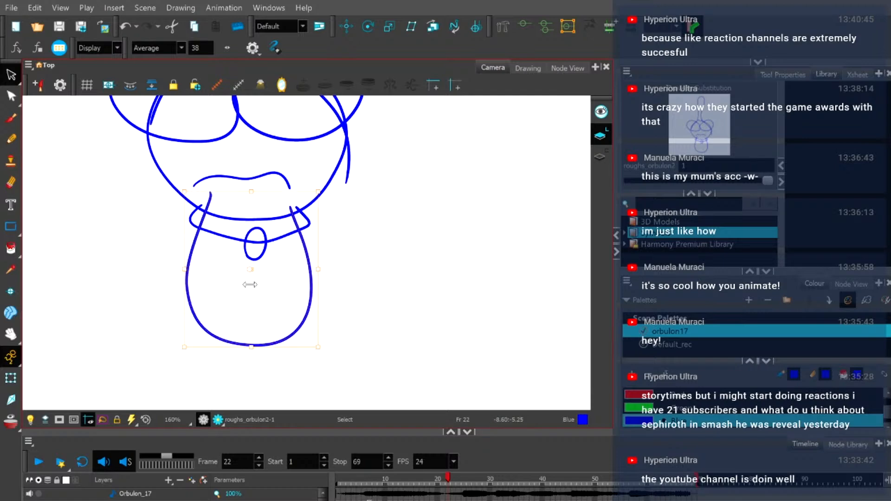
left_click(368, 296)
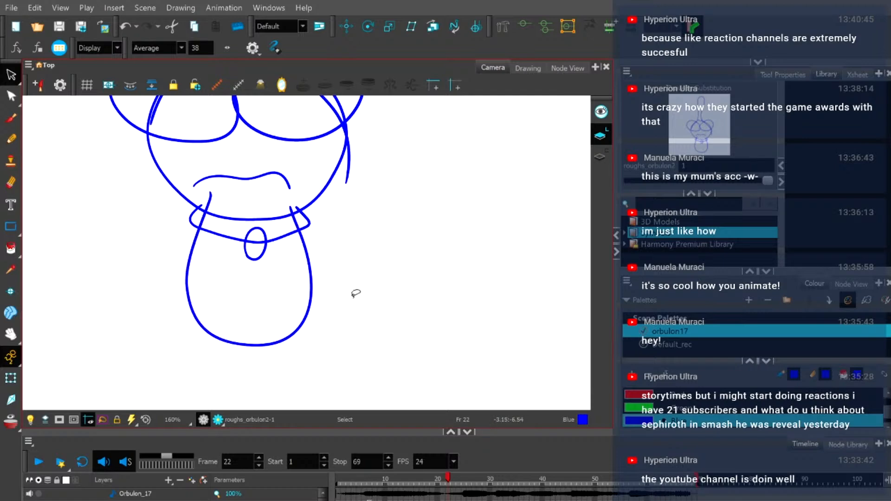
scroll(355, 293, "down", 5)
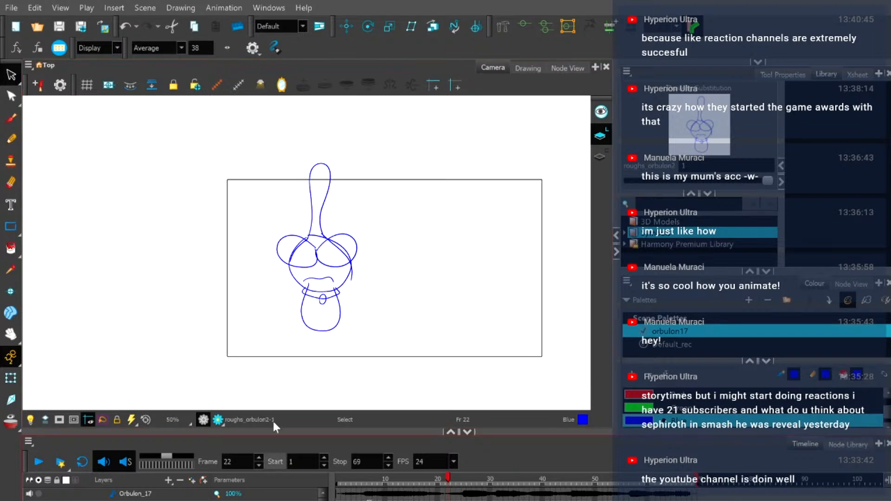
Select the antenna stalk on top of the head and stretch it taller.
scroll(310, 157, "up", 2)
mouse_move(301, 196)
left_mouse_down()
mouse_move(349, 174)
mouse_move(333, 198)
left_mouse_up()
left_click_drag(321, 147, 322, 147)
left_click(448, 257)
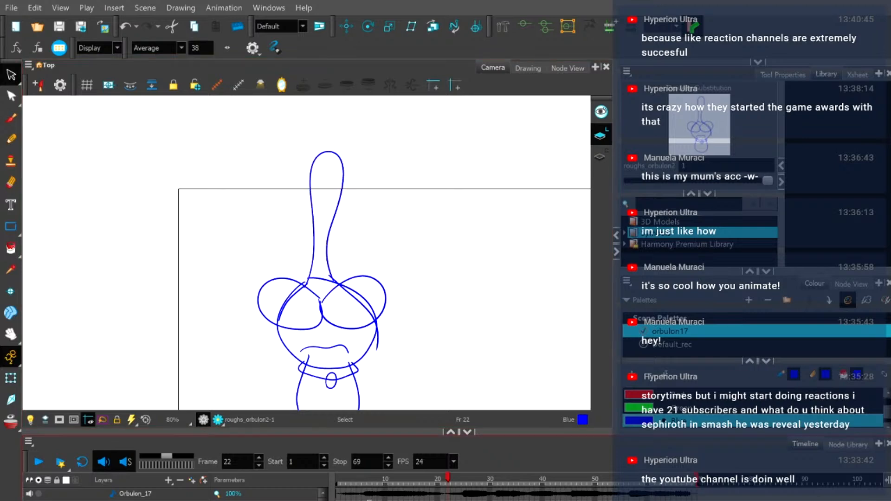
scroll(352, 296, "down", 2)
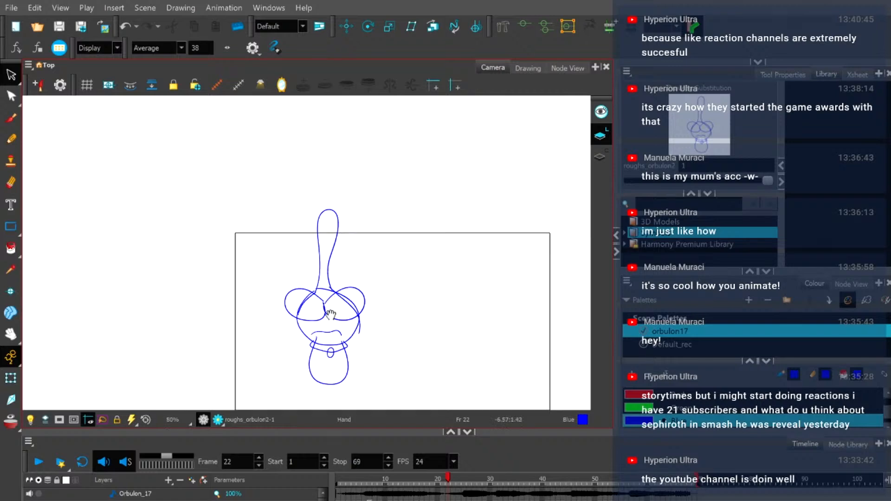
Select the body stroke and stretch its bottom edge slightly downward.
scroll(364, 288, "up", 2)
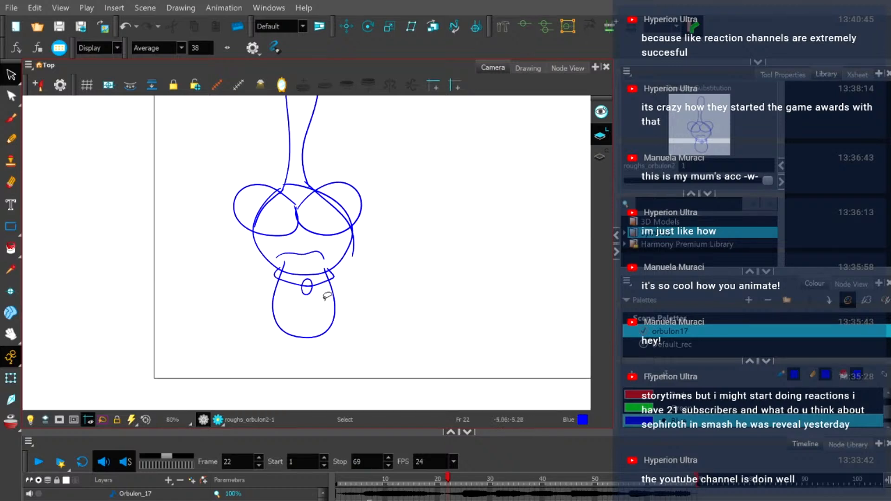
scroll(302, 330, "up", 2)
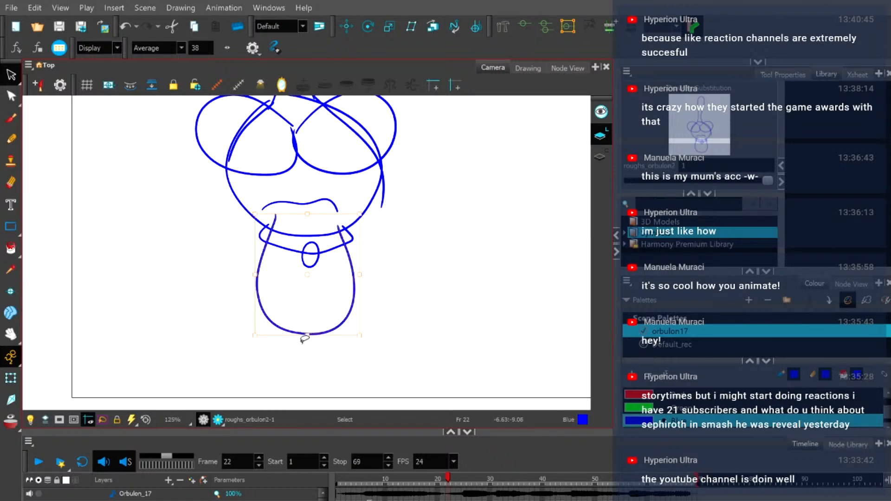
left_click_drag(305, 339, 304, 342)
left_click(395, 311)
scroll(366, 312, "down", 1)
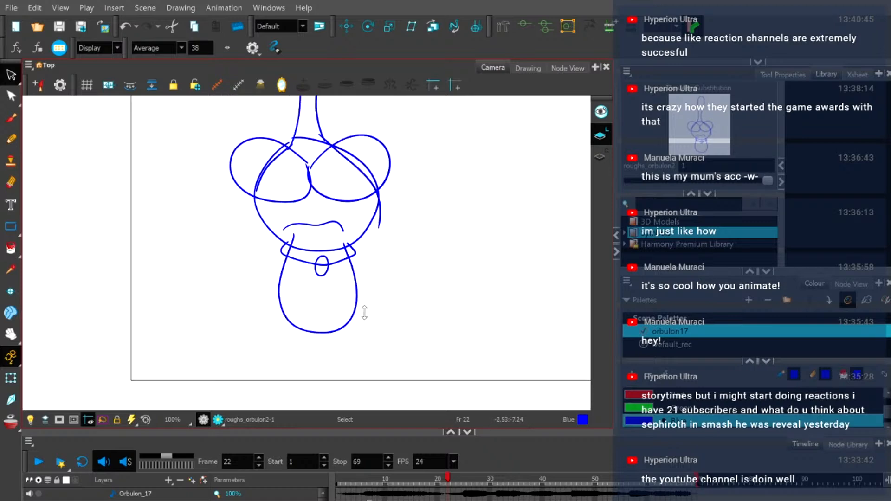
left_click_drag(320, 277, 310, 297)
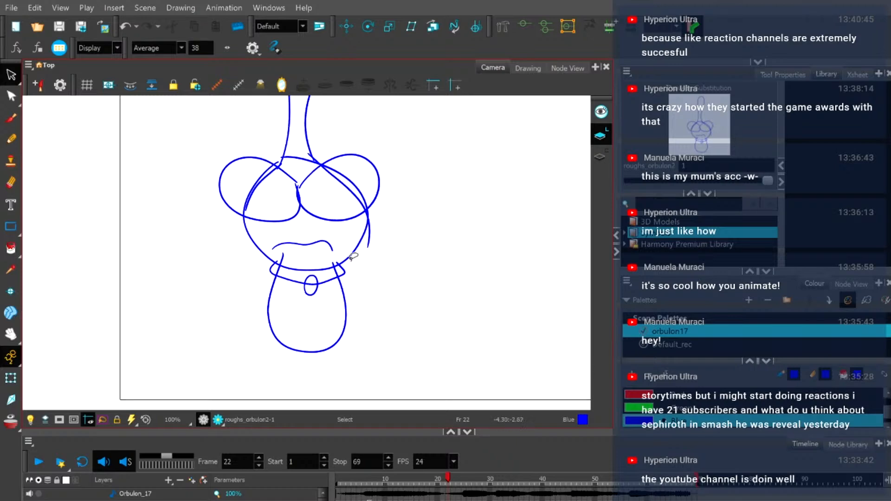
left_click_drag(376, 263, 388, 272)
Switch to the Pencil and turn on the onion skin to show the previous pose beside the frame 22 drawing.
left_click(11, 139)
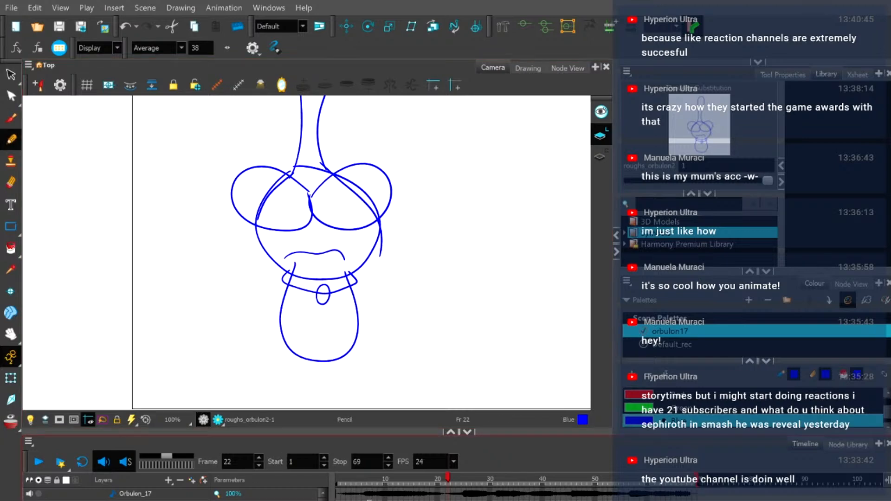
key("alt+o")
left_click_drag(255, 278, 219, 272)
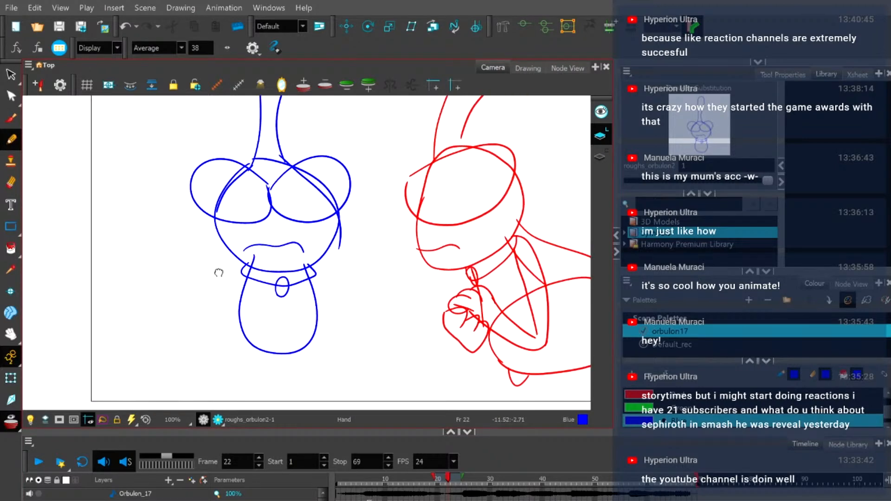
Select the whole front-facing drawing on frame 22 and move it sideways closer to the red side-facing pose, then deselect it.
scroll(203, 265, "up", 1)
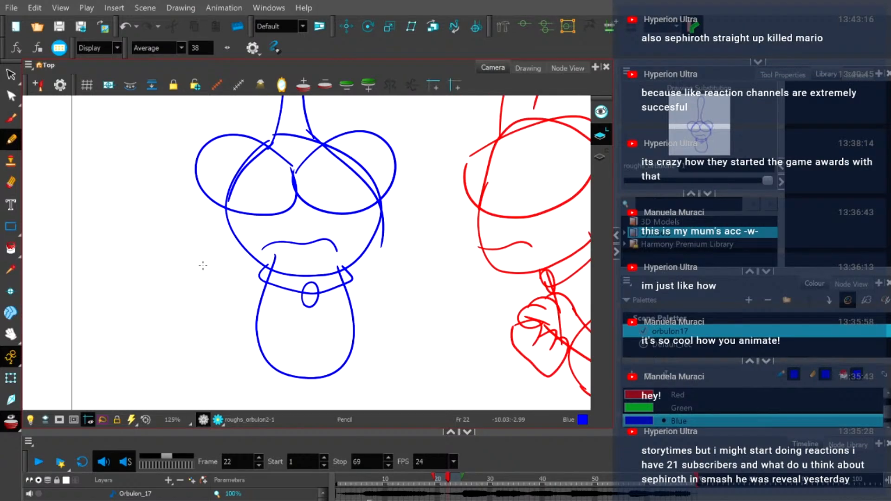
scroll(203, 265, "down", 3)
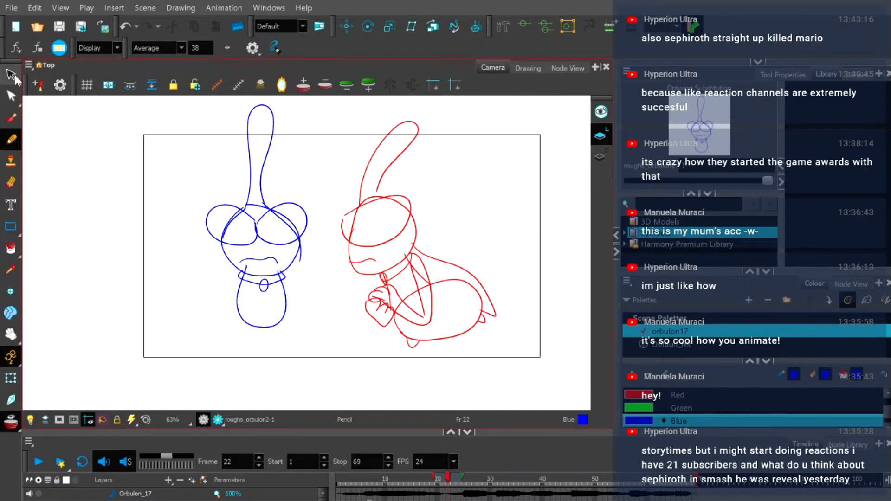
left_click(11, 74)
mouse_move(207, 153)
left_mouse_down()
mouse_move(295, 147)
mouse_move(238, 282)
mouse_move(279, 276)
left_mouse_up()
key("Escape")
scroll(381, 274, "up", 2)
Sketch the left-side arm with the Pencil, running from the collar to a bent elbow and into clasped hands below the pendant.
left_click(10, 140)
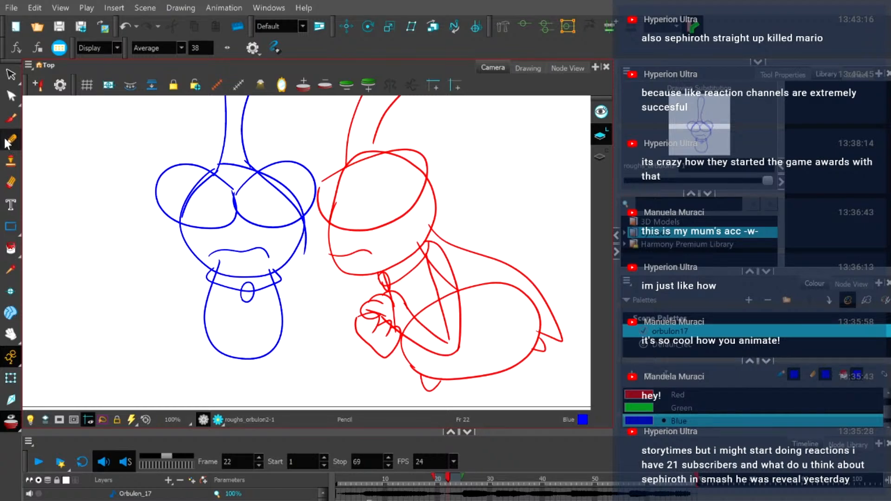
scroll(214, 238, "up", 1)
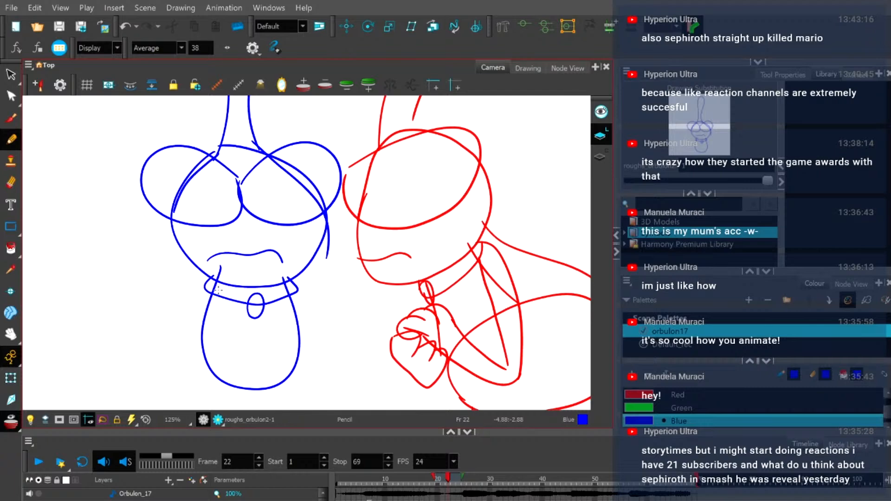
mouse_move(216, 289)
left_mouse_down()
mouse_move(183, 345)
mouse_move(183, 371)
mouse_move(209, 325)
left_mouse_up()
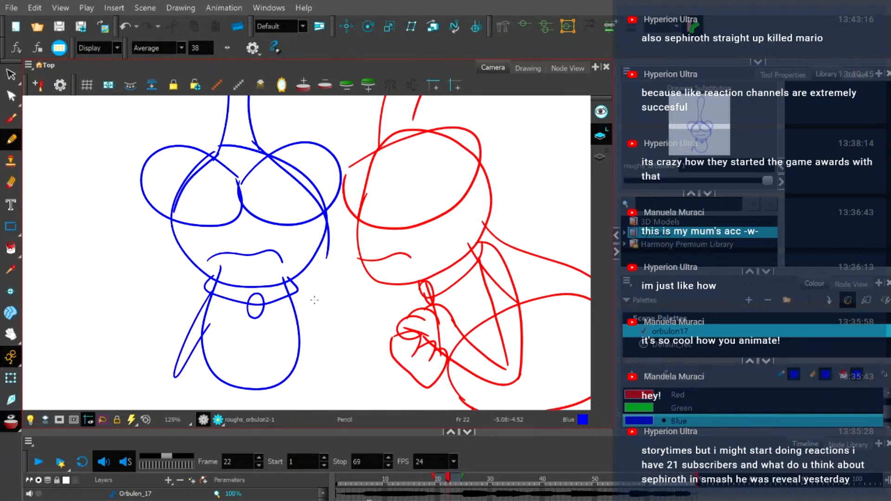
key("ctrl+z")
mouse_move(216, 290)
left_mouse_down()
mouse_move(191, 352)
mouse_move(202, 362)
mouse_move(232, 344)
left_mouse_up()
key("ctrl+z")
left_click_drag(210, 293, 172, 360)
key("ctrl+z")
mouse_move(212, 288)
left_mouse_down()
mouse_move(190, 373)
mouse_move(239, 332)
left_mouse_up()
key("ctrl+z")
mouse_move(203, 292)
left_mouse_down()
mouse_move(195, 325)
mouse_move(186, 387)
mouse_move(223, 331)
left_mouse_up()
key("ctrl+z")
mouse_move(213, 286)
left_mouse_down()
mouse_move(187, 366)
mouse_move(208, 374)
mouse_move(245, 332)
mouse_move(275, 330)
mouse_move(266, 361)
mouse_move(221, 328)
mouse_move(271, 374)
mouse_move(289, 360)
mouse_move(240, 325)
mouse_move(233, 360)
mouse_move(270, 337)
left_mouse_up()
key("ctrl+z")
Sketch the right-side arm from the clasped hands out to a pointed elbow and up to the collar.
left_click_drag(279, 347, 307, 372)
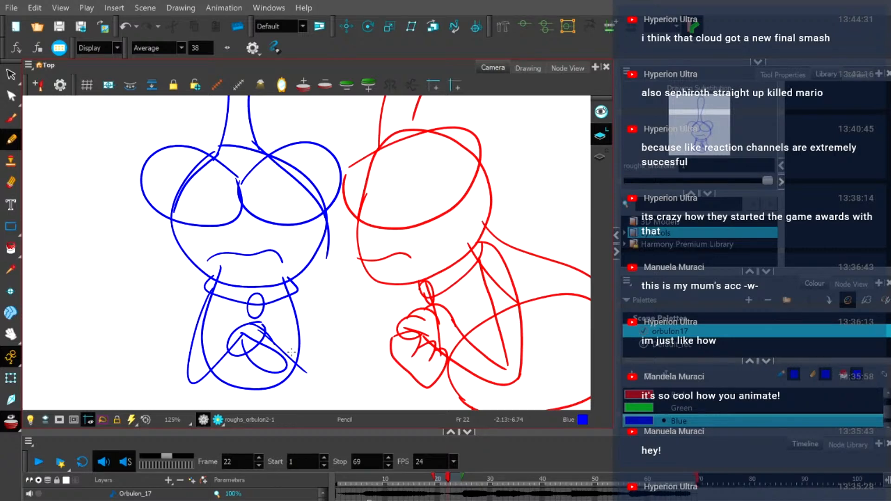
key("ctrl+z")
left_click_drag(311, 361, 292, 287)
key("ctrl+z")
mouse_move(300, 369)
left_mouse_down()
mouse_move(314, 372)
mouse_move(297, 312)
mouse_move(302, 271)
left_mouse_up()
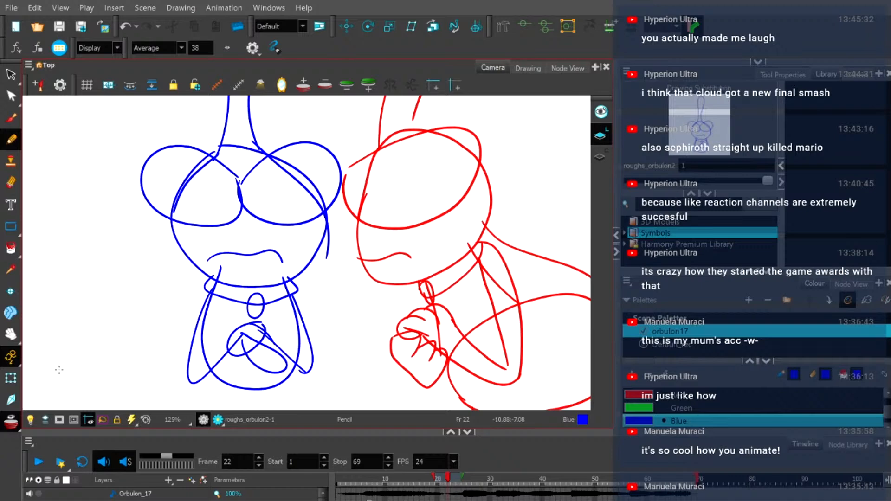
Try to add another forearm line from the clasped hands to the right-side elbow.
key("space")
left_click_drag(338, 297, 419, 216)
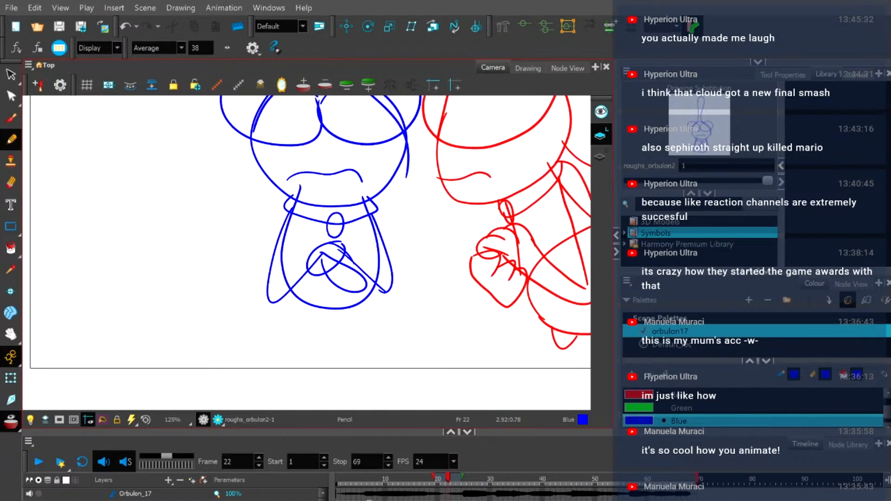
key("1")
key("1")
key("space")
left_click_drag(403, 221, 357, 248)
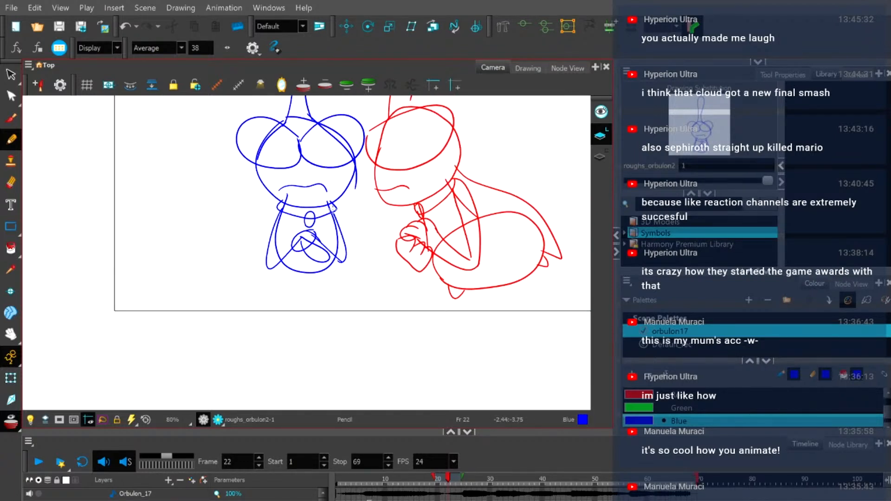
left_click_drag(302, 239, 339, 263)
key("ctrl+z")
left_click_drag(304, 238, 338, 268)
key("ctrl+z")
mouse_move(313, 233)
left_mouse_down()
mouse_move(333, 249)
mouse_move(308, 284)
left_mouse_up()
key("ctrl+z")
Thicken the right-side arm with extra forearm lines from the hands and an outer contour from the elbow to the collar.
scroll(346, 259, "up", 2)
left_click_drag(223, 233, 264, 271)
key("ctrl+z")
mouse_move(205, 254)
left_mouse_down()
mouse_move(272, 291)
mouse_move(287, 219)
left_mouse_up()
key("ctrl+z")
mouse_move(289, 277)
left_mouse_down()
mouse_move(284, 215)
mouse_move(271, 195)
left_mouse_up()
key("ctrl+z")
mouse_move(280, 289)
left_mouse_down()
mouse_move(295, 254)
mouse_move(261, 177)
left_mouse_up()
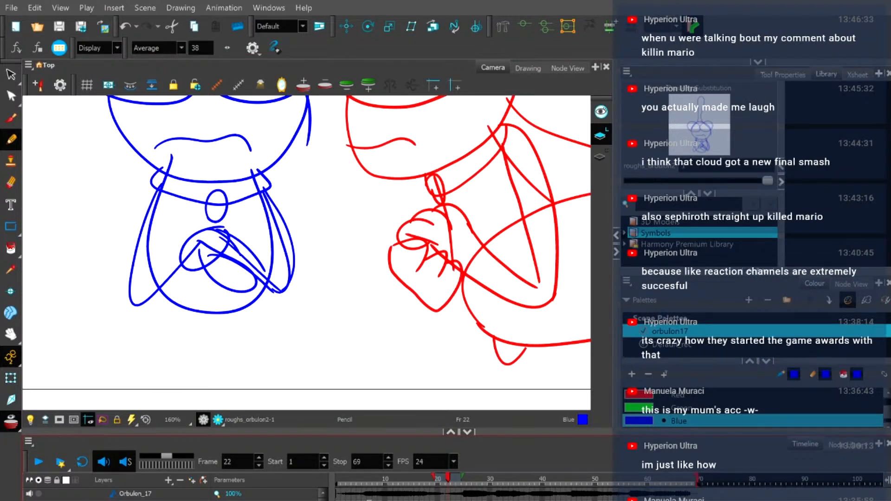
Select the antenna stalk of the front-facing character and shorten it slightly from its tip.
scroll(320, 305, "down", 3)
left_click_drag(327, 241, 287, 273)
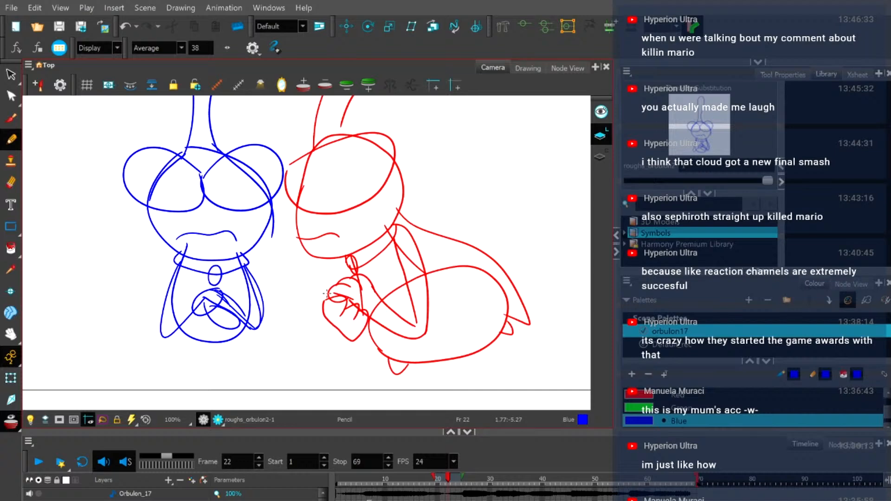
left_click_drag(227, 251, 253, 312)
scroll(253, 312, "down", 2)
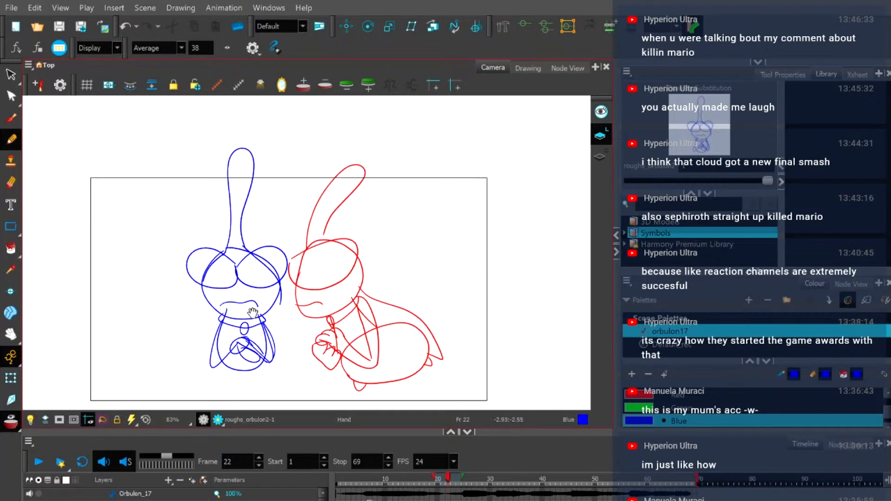
scroll(275, 314, "up", 1)
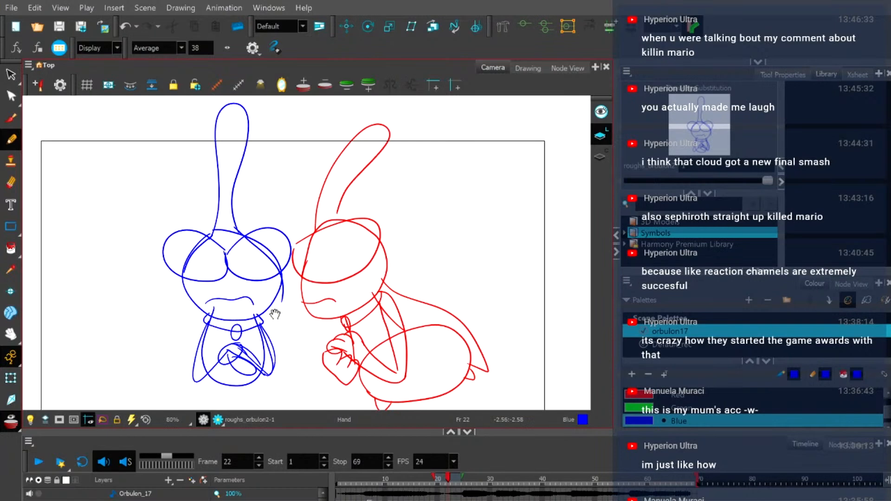
scroll(274, 314, "up", 1)
left_click_drag(202, 268, 316, 301)
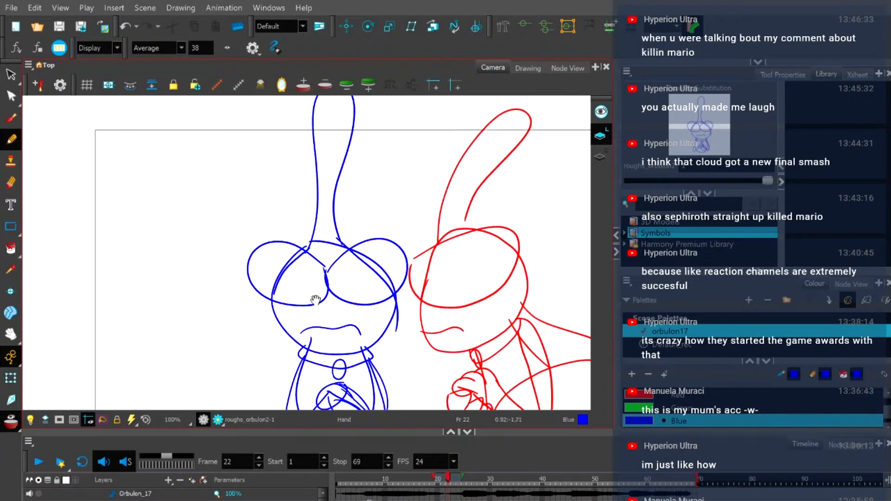
scroll(317, 302, "down", 1)
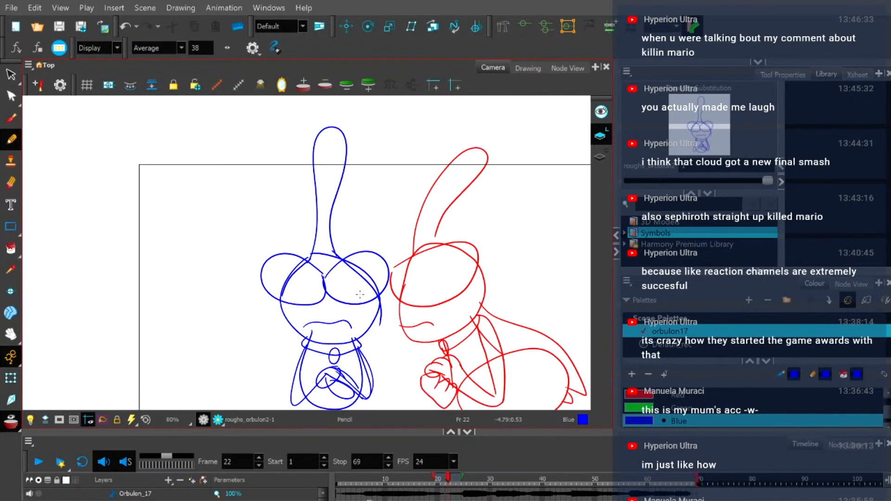
left_click(11, 74)
left_click(330, 131)
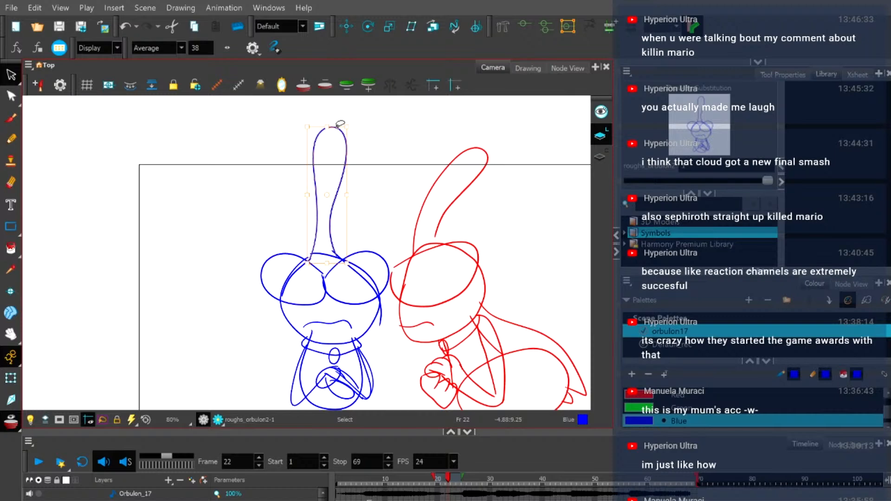
left_click_drag(331, 129, 329, 145)
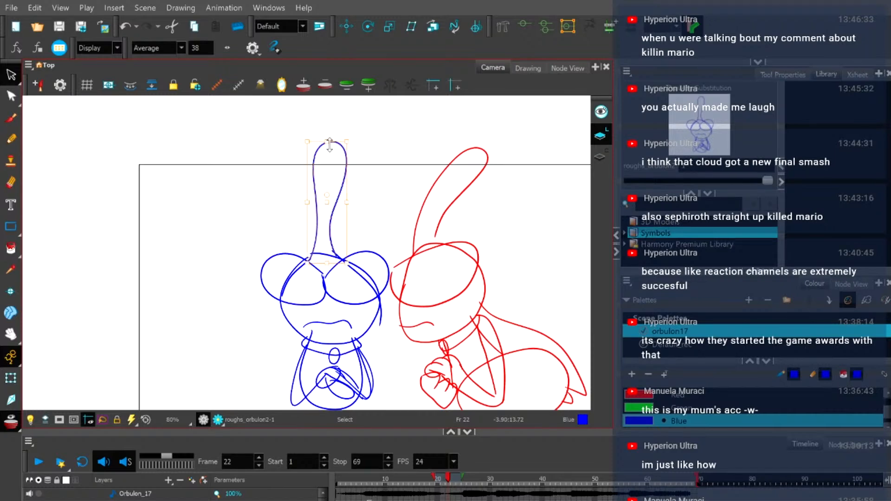
Reshape the right side of the antenna's base where it meets the head with the Contour Editor, and return to the Pencil.
scroll(296, 190, "down", 1)
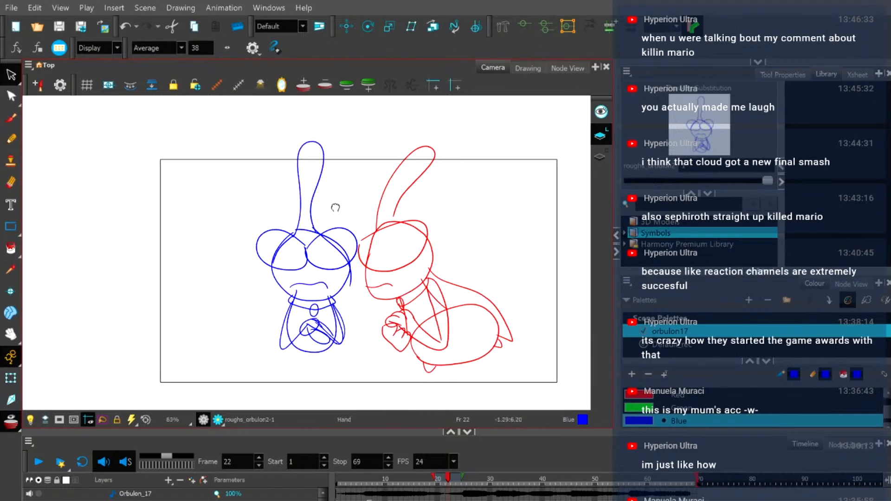
left_click_drag(335, 208, 328, 189)
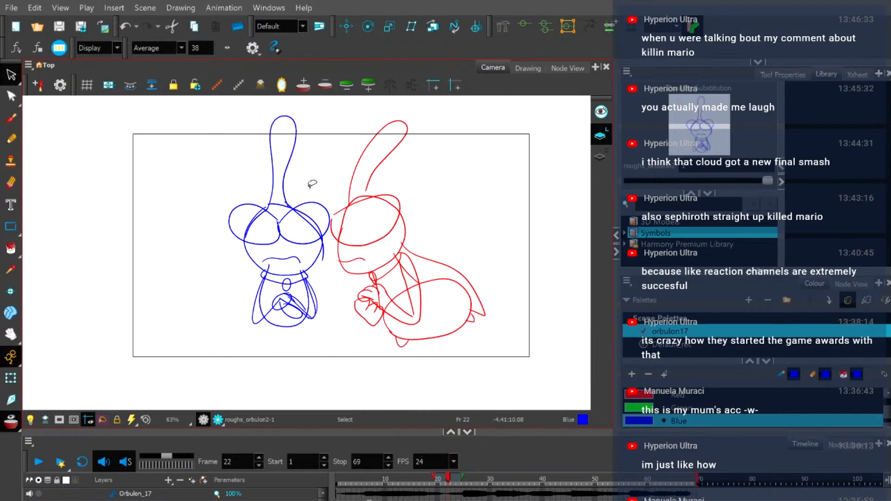
scroll(297, 185, "up", 3)
left_click(10, 98)
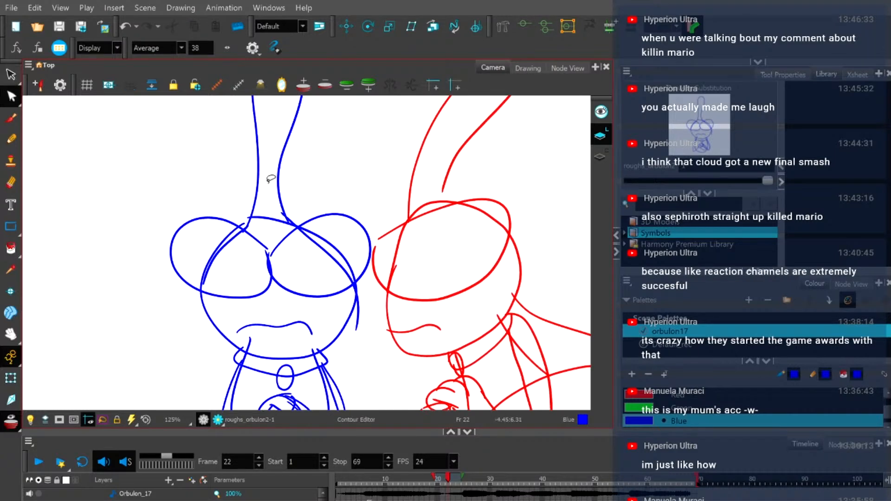
scroll(281, 179, "up", 1)
mouse_move(291, 216)
left_mouse_down()
mouse_move(292, 233)
mouse_move(284, 222)
mouse_move(295, 232)
left_mouse_up()
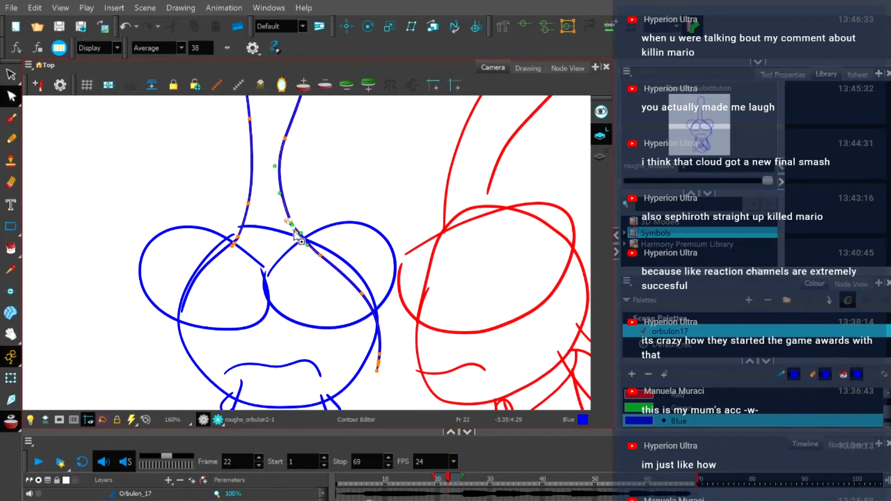
scroll(308, 214, "down", 3)
left_click_drag(340, 293, 317, 284)
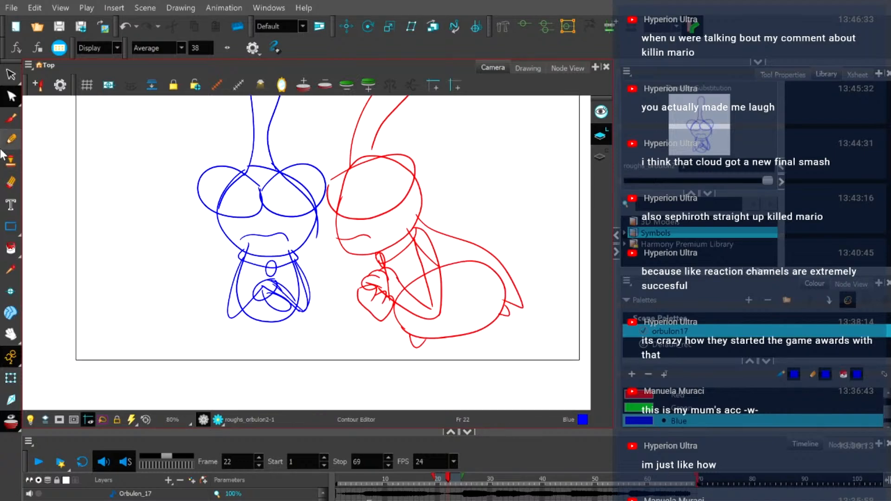
key("alt+slash")
Try to sketch a wide lower-body oval behind the arms and clasped hands, and undo its strokes.
scroll(262, 297, "up", 3)
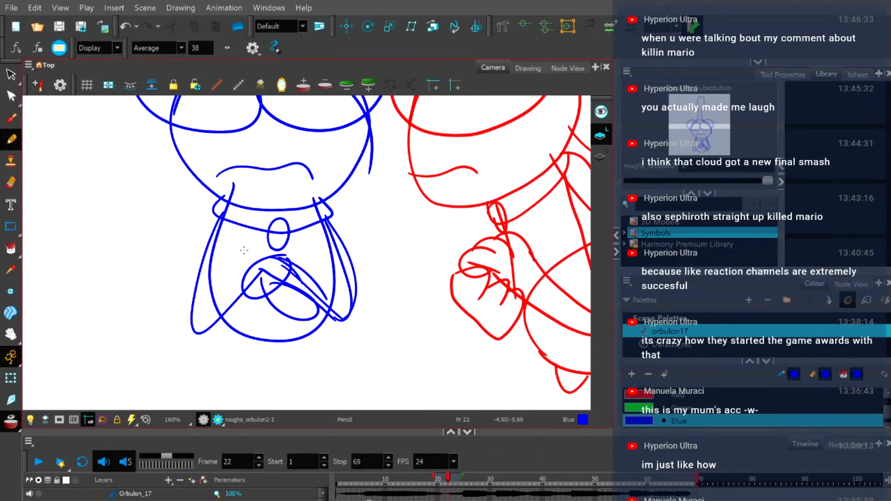
scroll(422, 308, "down", 3)
left_click_drag(422, 308, 308, 279)
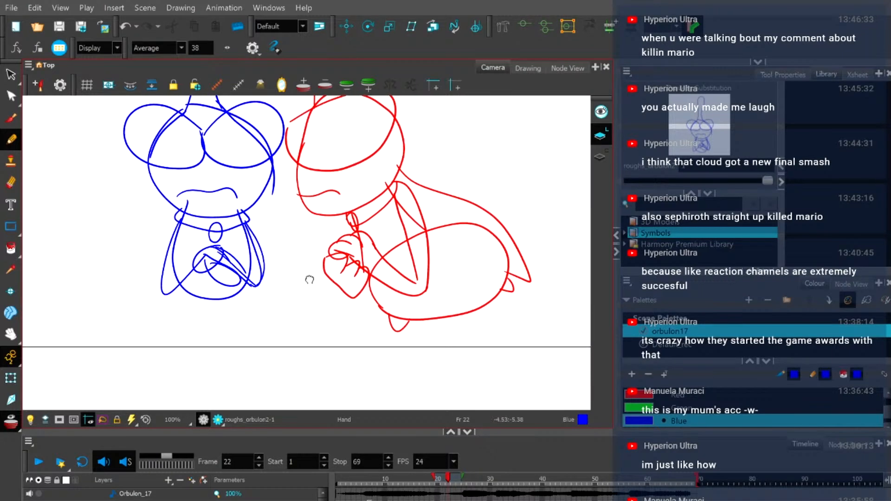
scroll(304, 281, "up", 2)
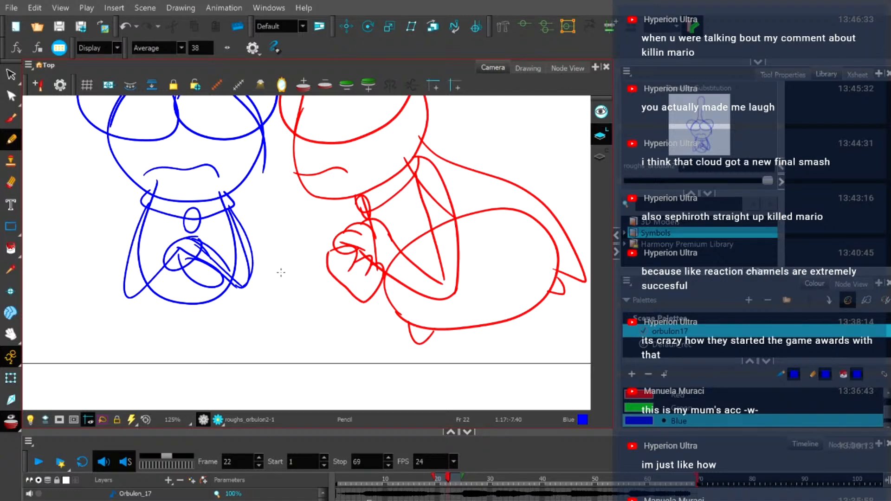
left_click_drag(112, 340, 199, 237)
key("ctrl+z")
mouse_move(191, 333)
left_mouse_down()
mouse_move(116, 251)
mouse_move(262, 268)
mouse_move(191, 329)
mouse_move(119, 338)
mouse_move(125, 248)
mouse_move(223, 248)
mouse_move(260, 268)
left_mouse_up()
key("ctrl+z")
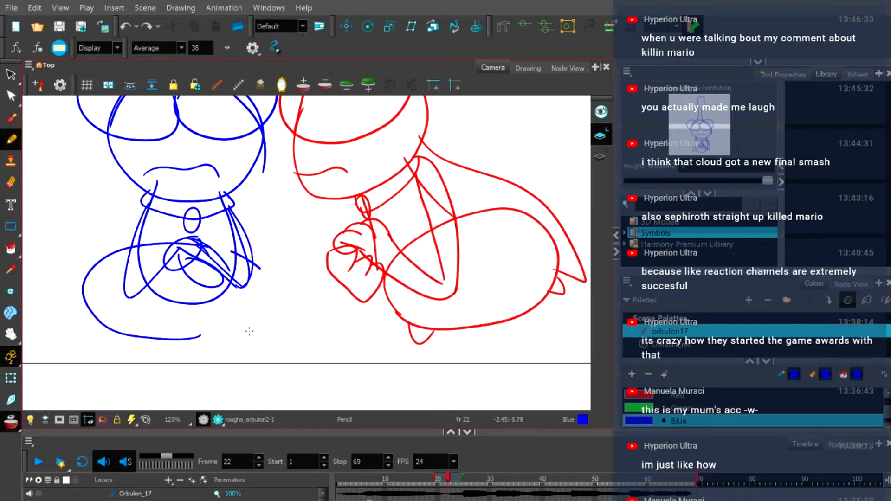
left_click_drag(249, 331, 192, 338)
key("ctrl+z")
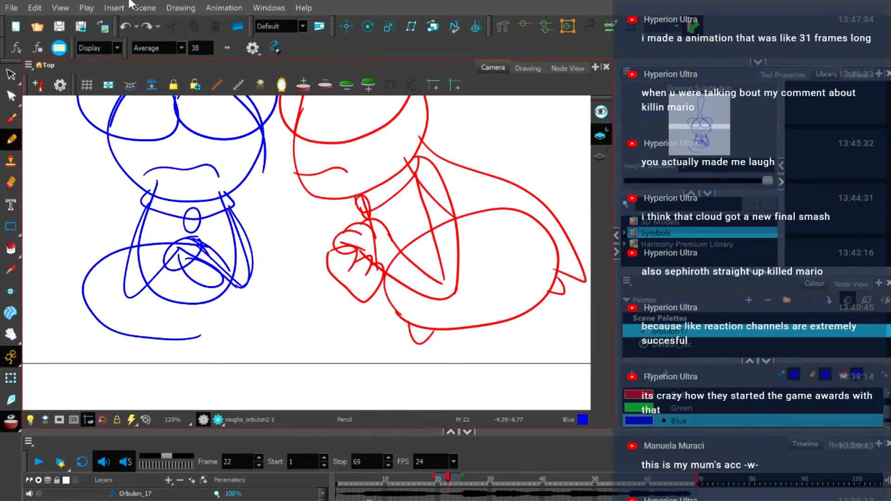
left_click(148, 27)
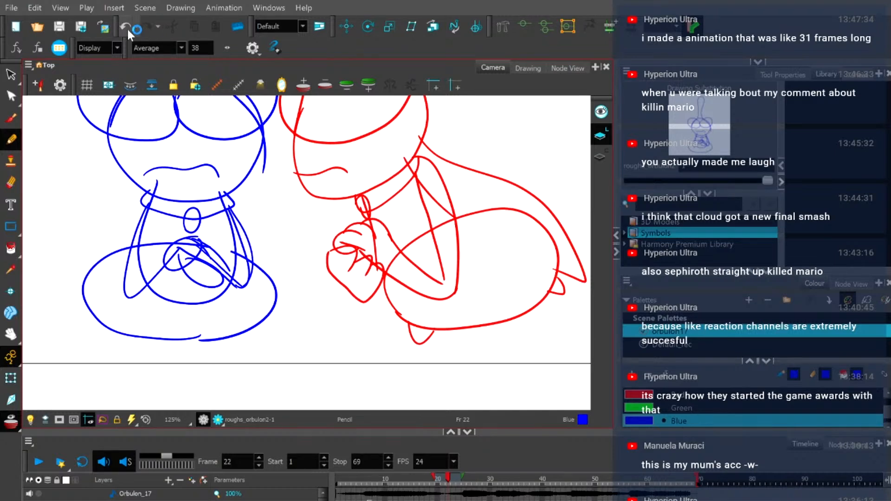
left_click(126, 26)
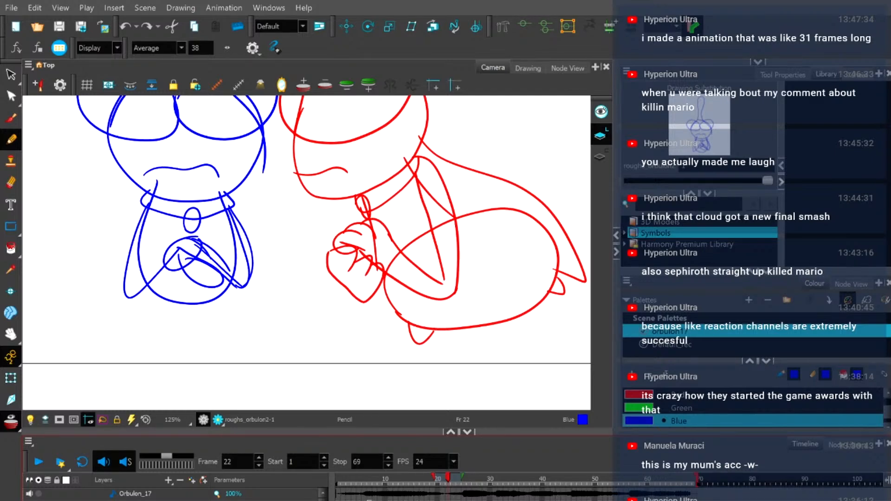
Sketch a large, wide oval for the rear body behind the arms, reaching from the collar to below the torso.
key("space")
left_click_drag(176, 276, 190, 276)
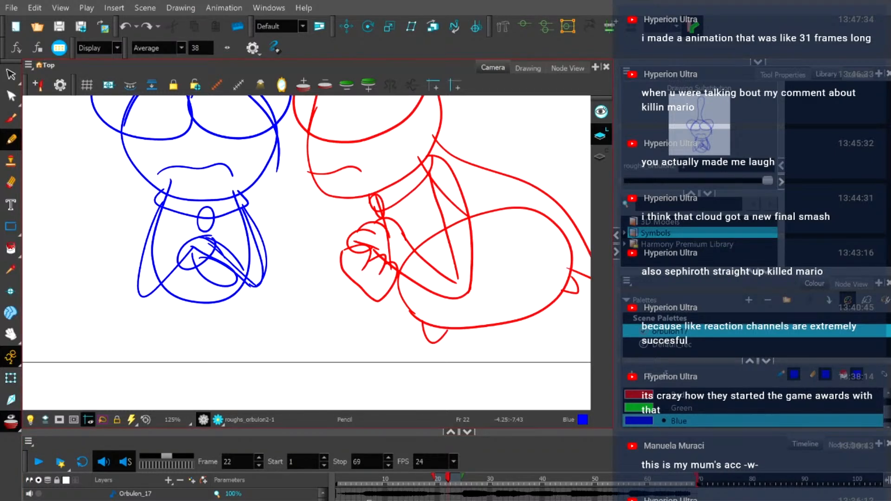
left_click_drag(176, 332, 214, 330)
left_click_drag(242, 208, 258, 328)
mouse_move(127, 222)
left_mouse_down()
mouse_move(187, 330)
mouse_move(234, 334)
left_mouse_up()
left_click_drag(116, 229, 161, 203)
left_click_drag(213, 332, 264, 326)
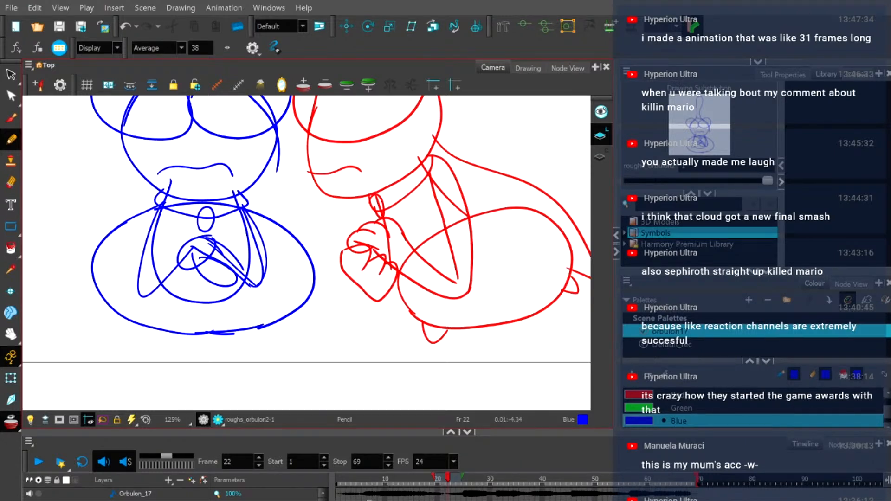
Sketch curved finger strokes over the upper part of the clasped hands, just below the pendant.
mouse_move(207, 232)
left_mouse_down()
mouse_move(176, 247)
mouse_move(219, 220)
left_mouse_up()
key("ctrl+z")
mouse_move(245, 270)
left_mouse_down()
mouse_move(239, 238)
mouse_move(259, 273)
left_mouse_up()
Touch up the shoulder strokes beside the collar and draw finger lines across the clasped hands.
key("space")
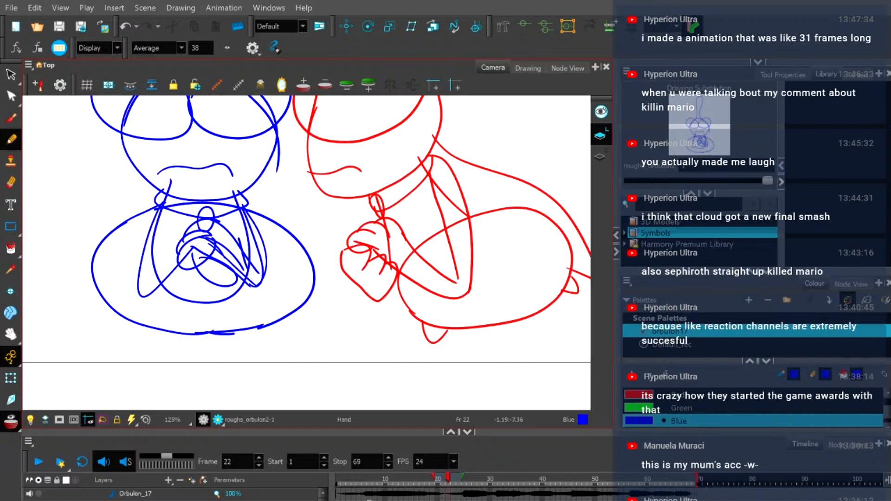
left_click_drag(260, 274, 331, 297)
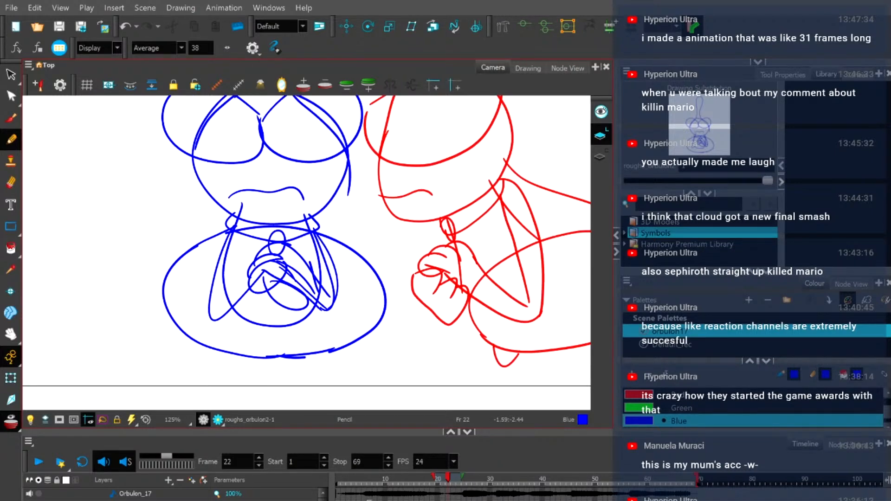
mouse_move(316, 213)
left_mouse_down()
mouse_move(327, 240)
mouse_move(323, 217)
mouse_move(326, 230)
left_mouse_up()
key("ctrl+z")
left_click_drag(234, 212, 228, 217)
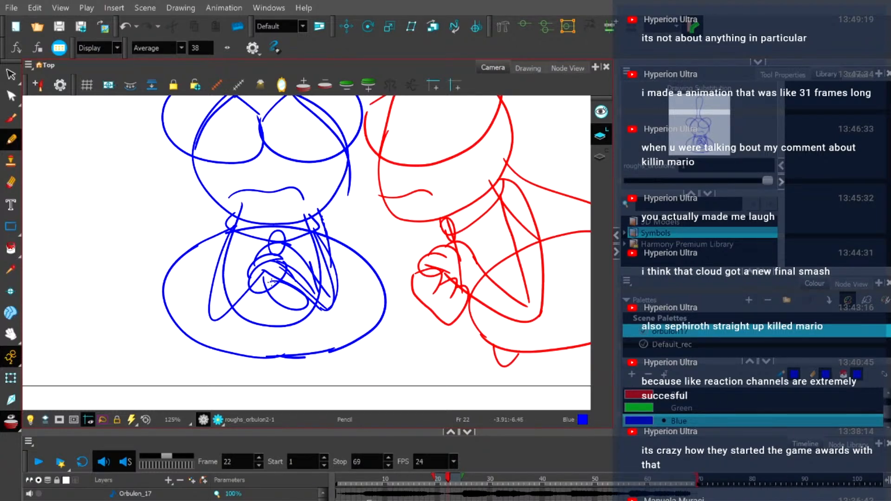
mouse_move(271, 281)
left_mouse_down()
mouse_move(290, 286)
mouse_move(297, 275)
mouse_move(290, 295)
mouse_move(272, 249)
left_mouse_up()
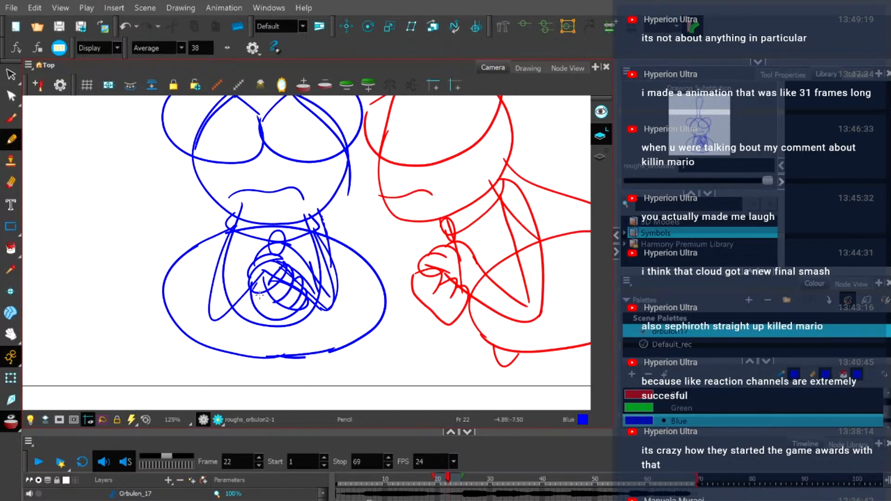
Sketch the arm on the side away from the red pose, from clasped hands to shoulder, and round its inner elbow curve.
left_click_drag(259, 294, 221, 226)
mouse_move(252, 272)
left_mouse_down()
mouse_move(209, 299)
mouse_move(230, 230)
left_mouse_up()
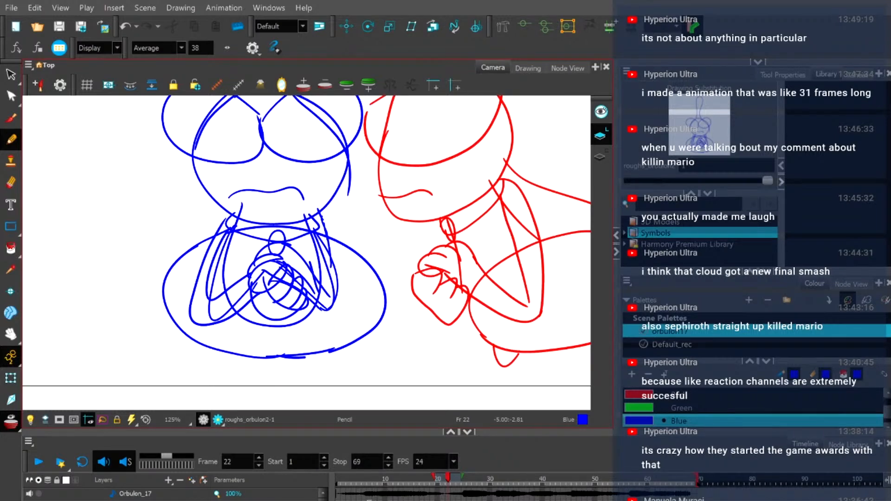
left_click(11, 96)
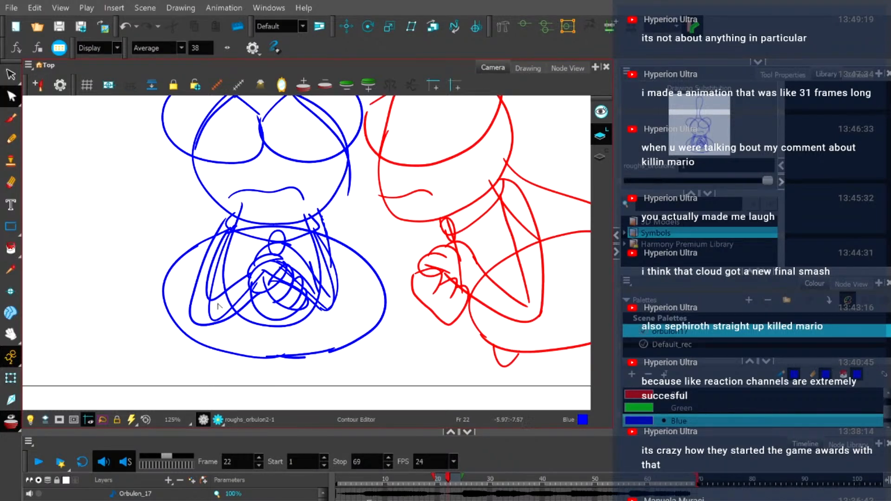
left_click(212, 303)
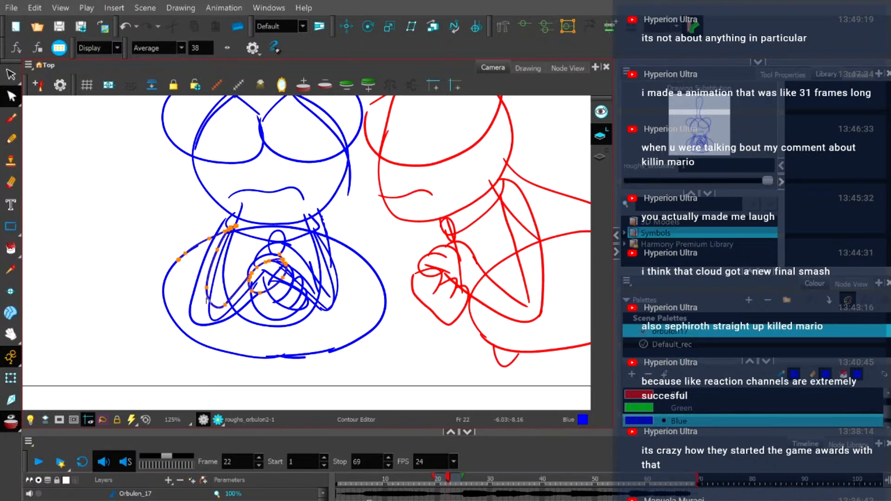
mouse_move(206, 288)
left_mouse_down()
mouse_move(204, 303)
mouse_move(211, 303)
left_mouse_up()
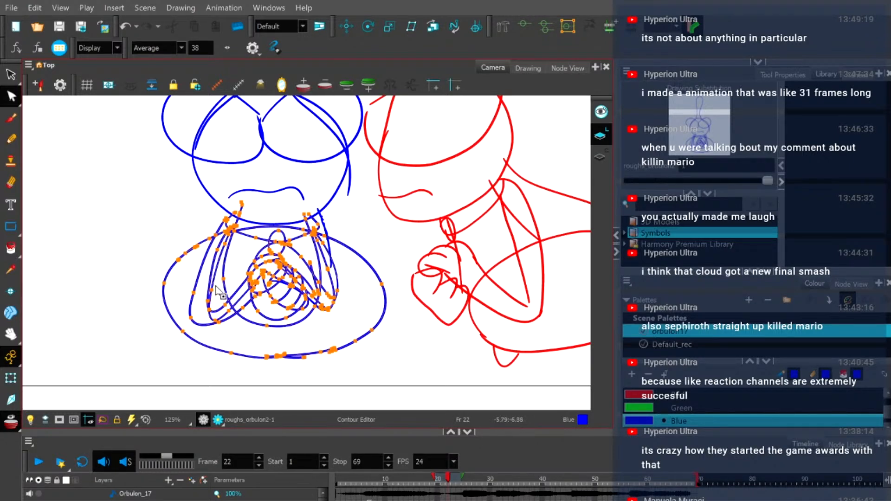
left_click(122, 26)
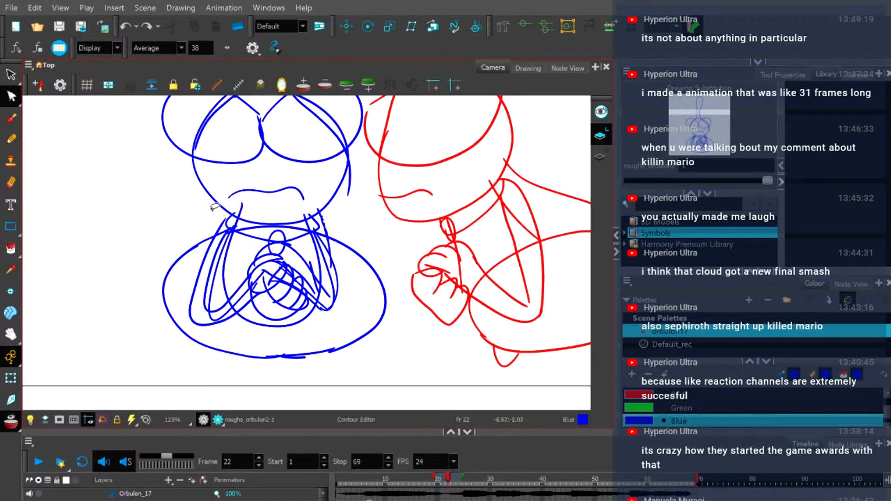
Try to sketch short shoulder strokes on both sides of the collar, and undo them.
scroll(272, 243, "down", 2)
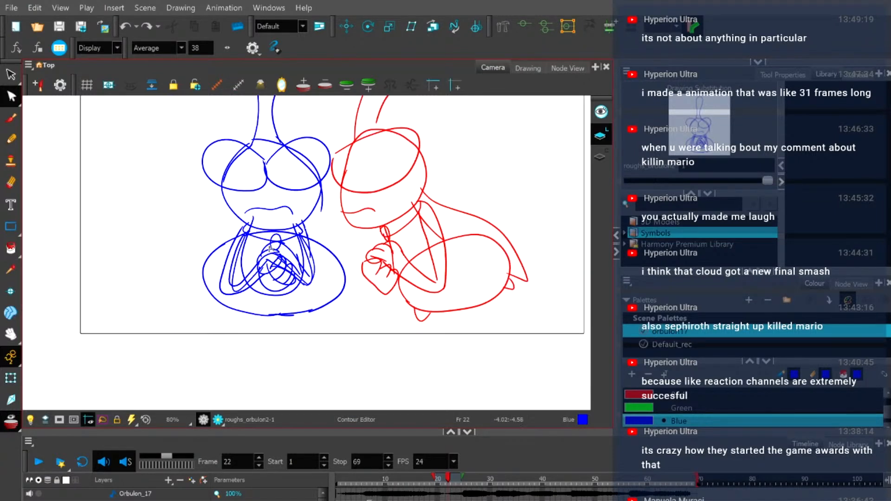
scroll(306, 278, "up", 1)
scroll(309, 283, "down", 2)
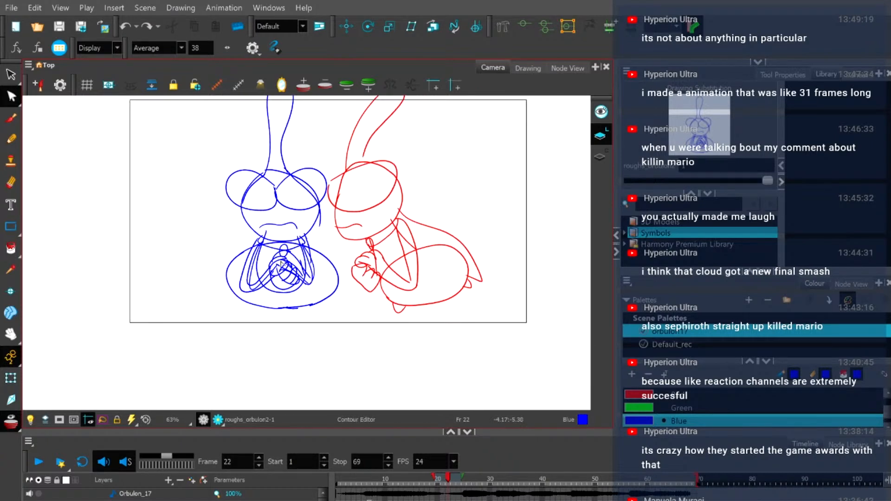
left_click(11, 139)
scroll(243, 224, "up", 2)
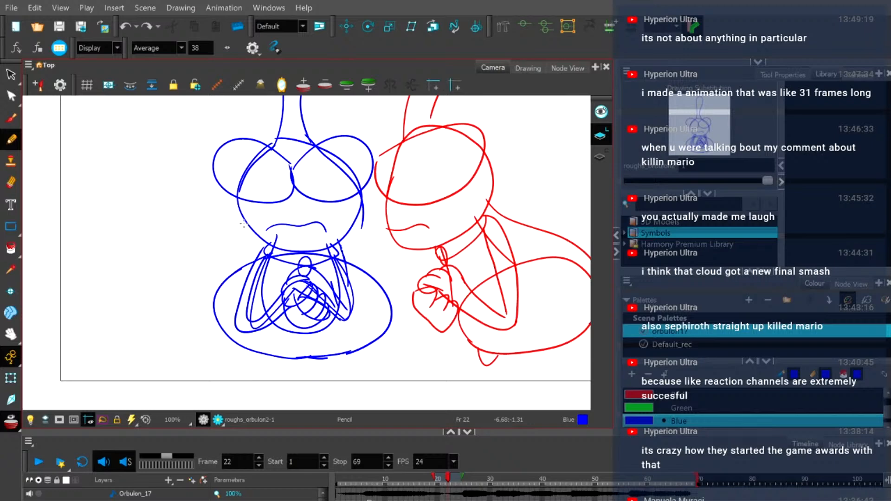
left_click_drag(261, 228, 247, 265)
left_click_drag(347, 234, 356, 267)
key("ctrl+z")
scroll(271, 263, "down", 2)
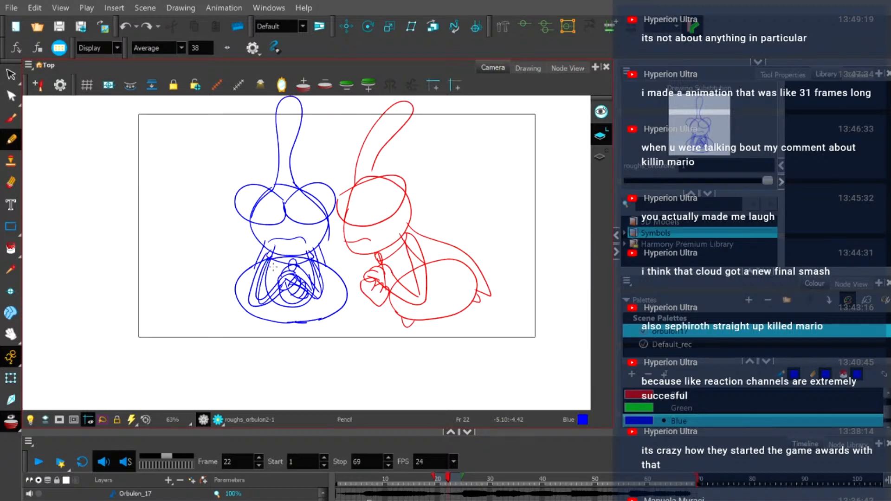
Sketch short slanted shoulder strokes from both sides of the collar down to the rear body oval, redoing the second one.
scroll(272, 266, "up", 1)
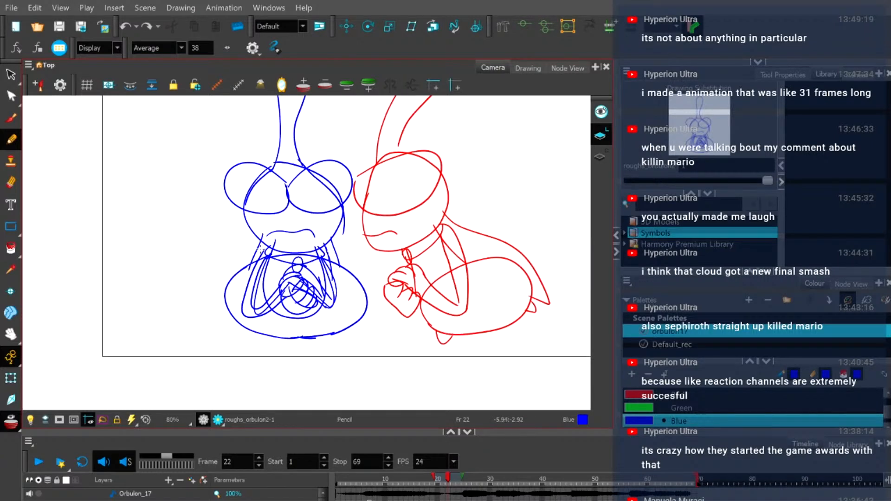
scroll(249, 263, "up", 3)
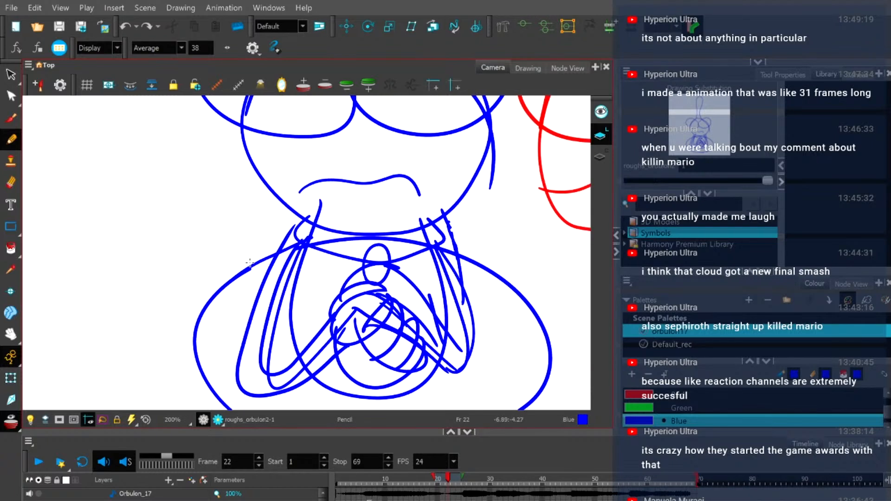
left_click_drag(303, 223, 263, 267)
left_click_drag(441, 233, 474, 267)
key("ctrl+z")
left_click_drag(439, 230, 472, 263)
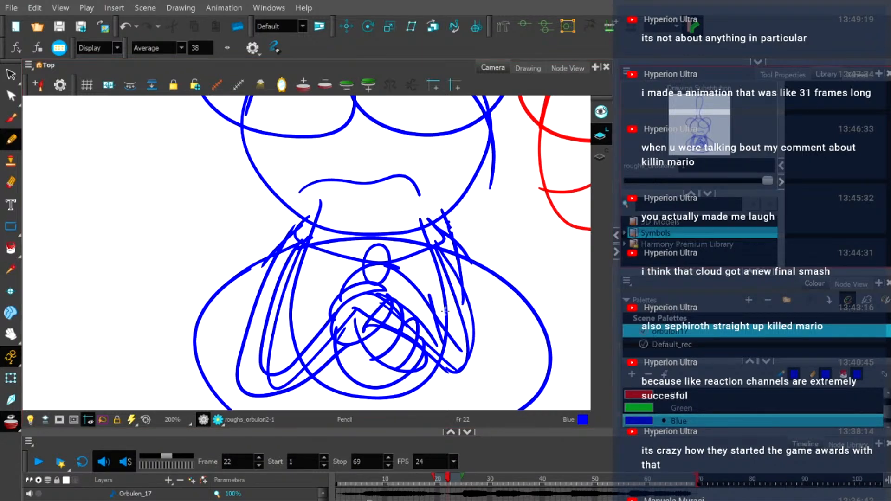
Sketch two small curved feet under the lower edge of the rear body oval, one on each side.
scroll(374, 329, "down", 3)
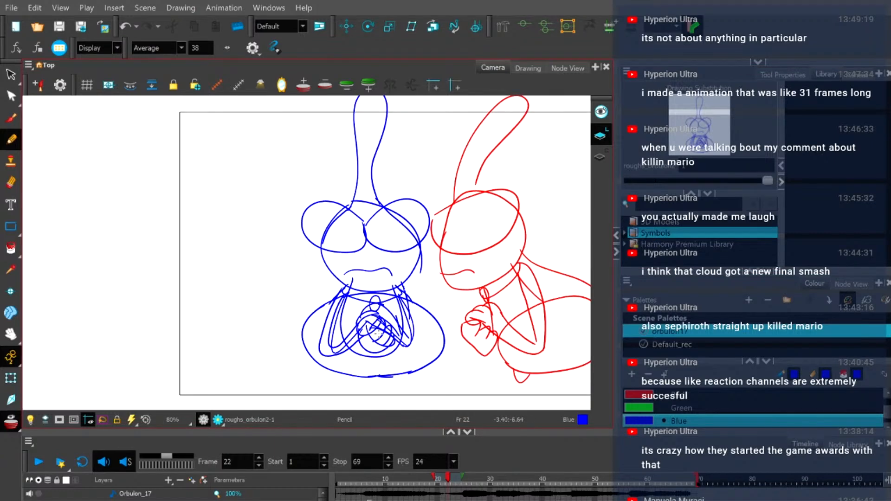
left_click_drag(379, 355, 284, 312)
scroll(284, 313, "up", 2)
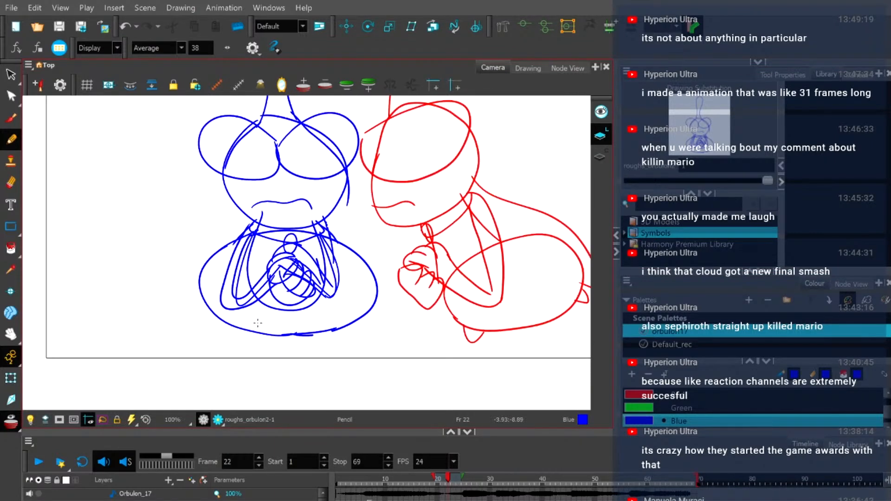
scroll(257, 322, "down", 1)
left_click_drag(219, 317, 236, 327)
mouse_move(339, 324)
left_mouse_down()
mouse_move(355, 330)
mouse_move(363, 316)
left_mouse_up()
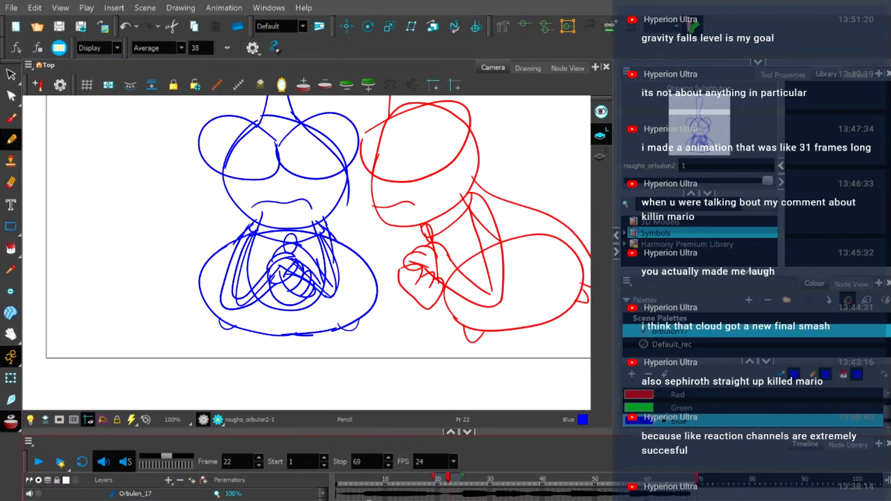
Try to sketch a small oval at the lower middle of the rear body, and undo its strokes.
scroll(249, 326, "up", 5)
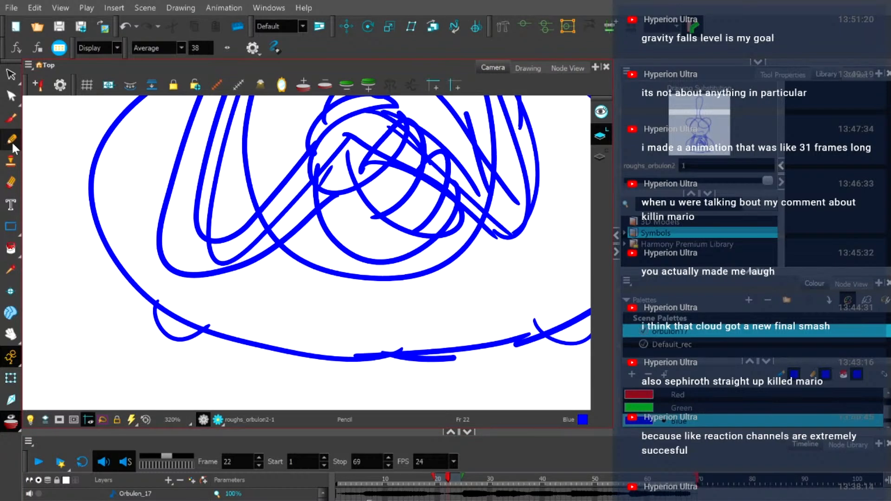
left_click(11, 141)
mouse_move(310, 326)
left_mouse_down()
mouse_move(303, 319)
mouse_move(344, 253)
mouse_move(452, 276)
mouse_move(358, 339)
mouse_move(327, 262)
mouse_move(430, 268)
left_mouse_up()
key("ctrl+z")
key("ctrl+z")
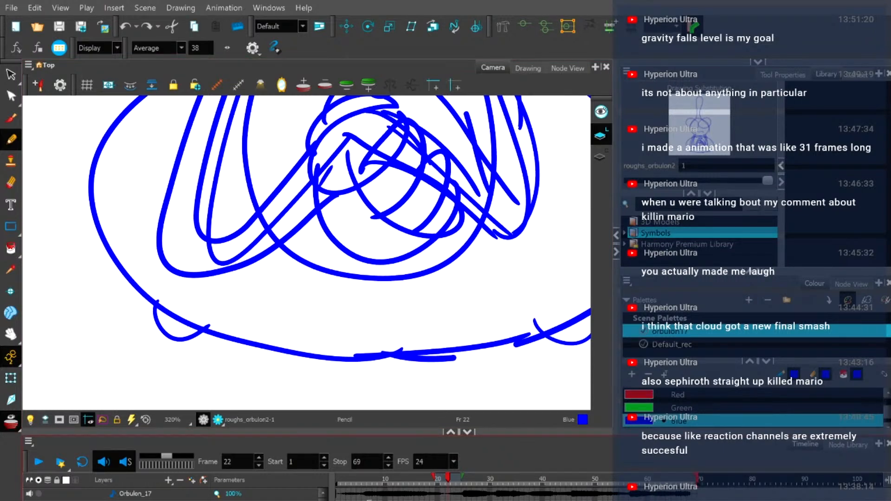
Sketch a small wide oval below the clasped hands, with two short lines joining it to the rear body's lower edge.
mouse_move(321, 310)
left_mouse_down()
mouse_move(420, 247)
mouse_move(484, 295)
mouse_move(424, 338)
mouse_move(347, 336)
mouse_move(318, 306)
mouse_move(334, 275)
mouse_move(371, 362)
mouse_move(356, 335)
mouse_move(355, 358)
left_mouse_up()
left_click_drag(456, 326, 455, 353)
key("1")
key("1")
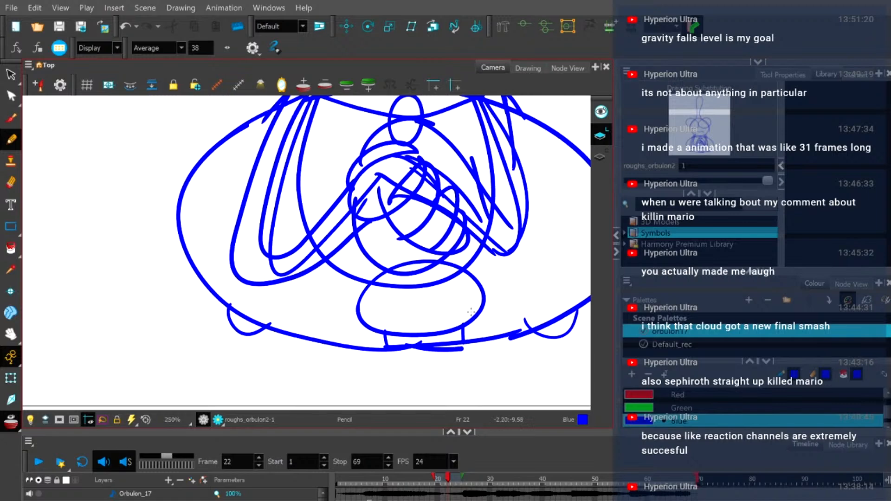
left_click_drag(489, 294, 366, 291)
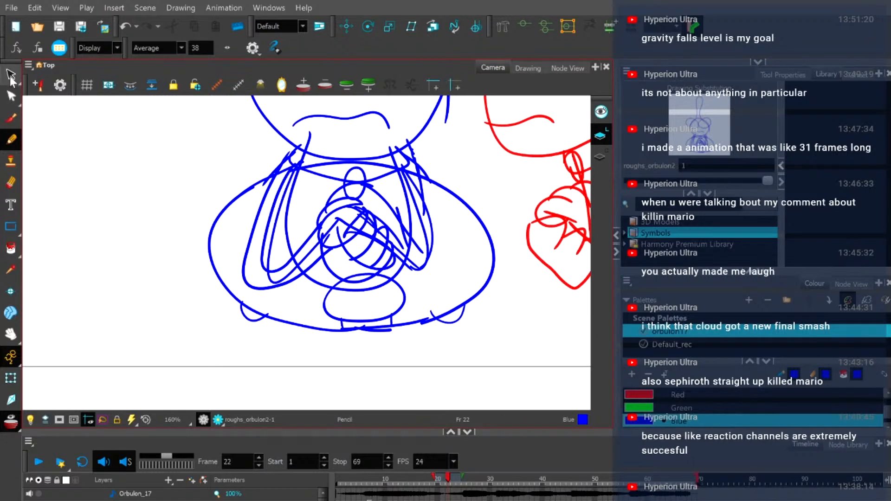
Select the small oval with its two short lines and stretch it slightly wider on both sides.
left_click(11, 74)
scroll(310, 291, "up", 2)
mouse_move(314, 325)
left_mouse_down()
mouse_move(369, 313)
mouse_move(454, 323)
mouse_move(426, 335)
mouse_move(315, 331)
left_mouse_up()
scroll(359, 338, "up", 2)
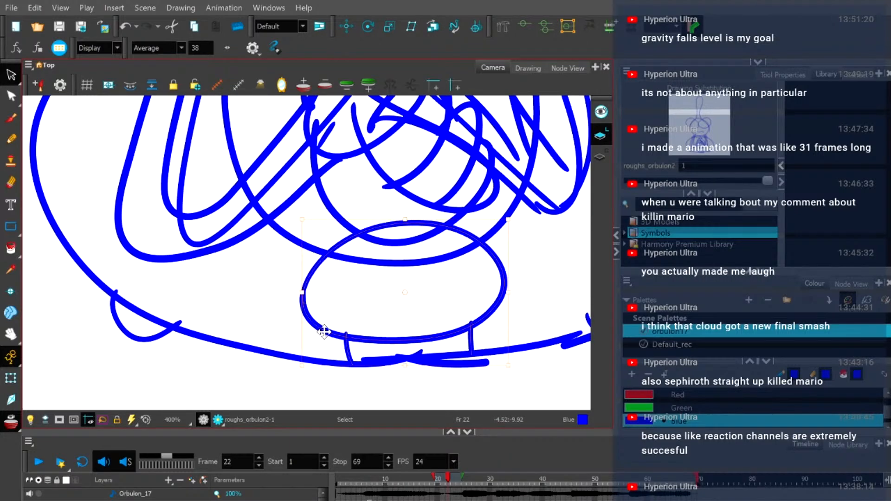
scroll(320, 329, "down", 2)
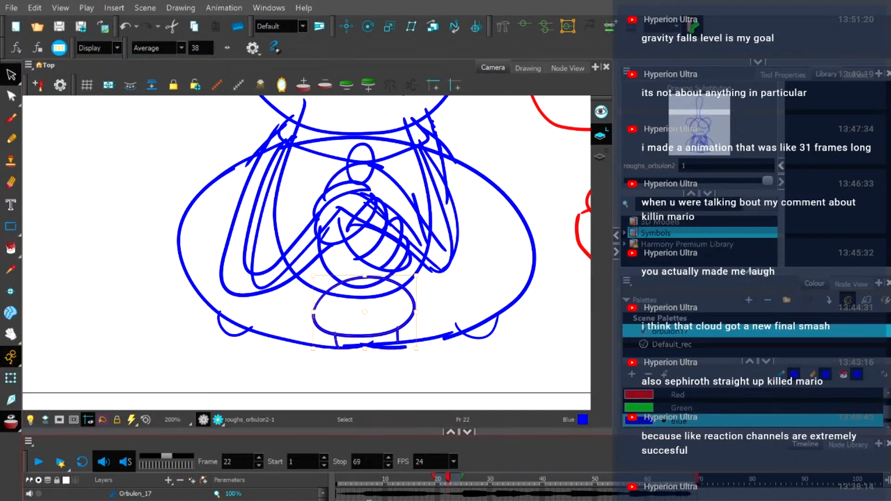
scroll(330, 319, "up", 2)
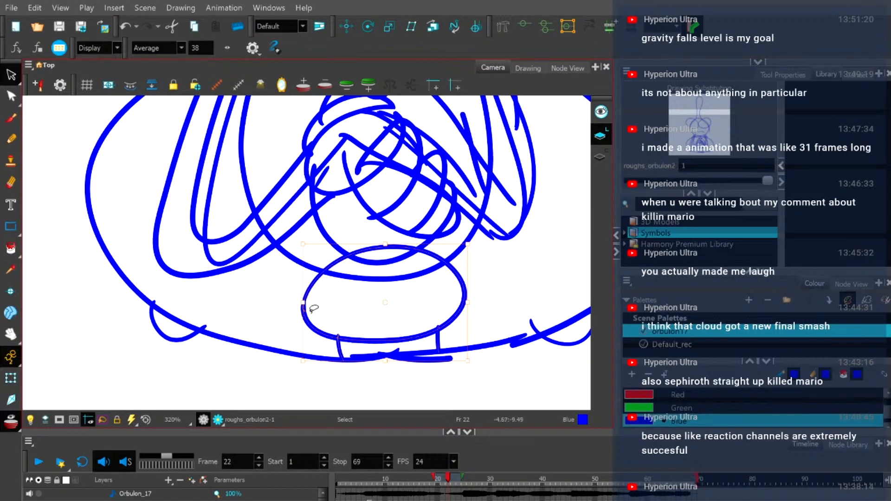
left_click_drag(297, 302, 291, 302)
left_click_drag(470, 302, 475, 302)
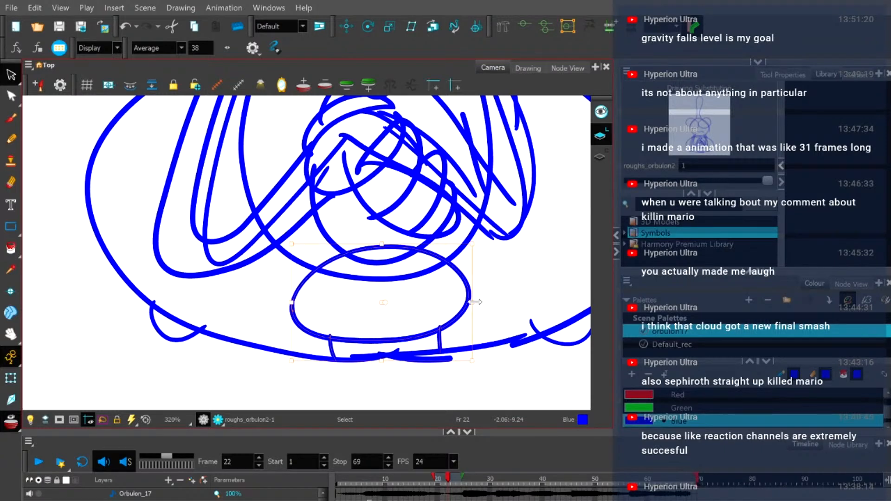
left_click(420, 305)
scroll(420, 307, "down", 2)
scroll(421, 306, "down", 2)
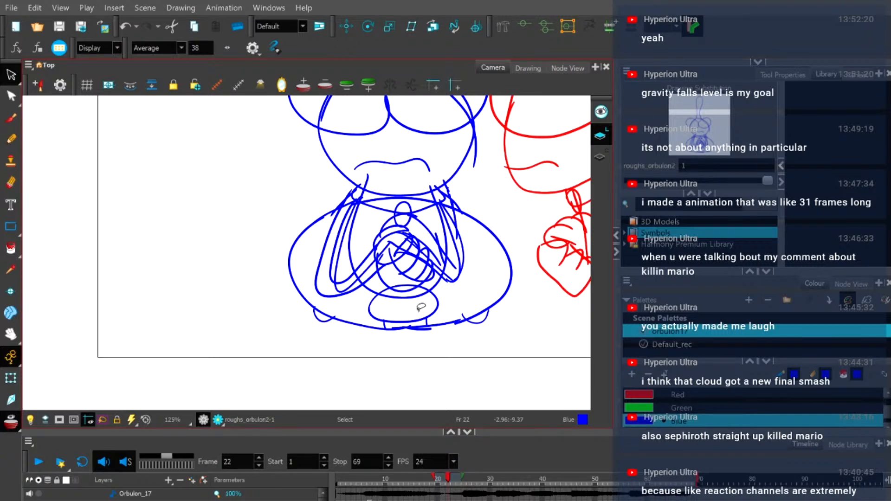
Sketch a small circle on each side of the oval on the rear body and add a solid dot inside each.
left_click(11, 138)
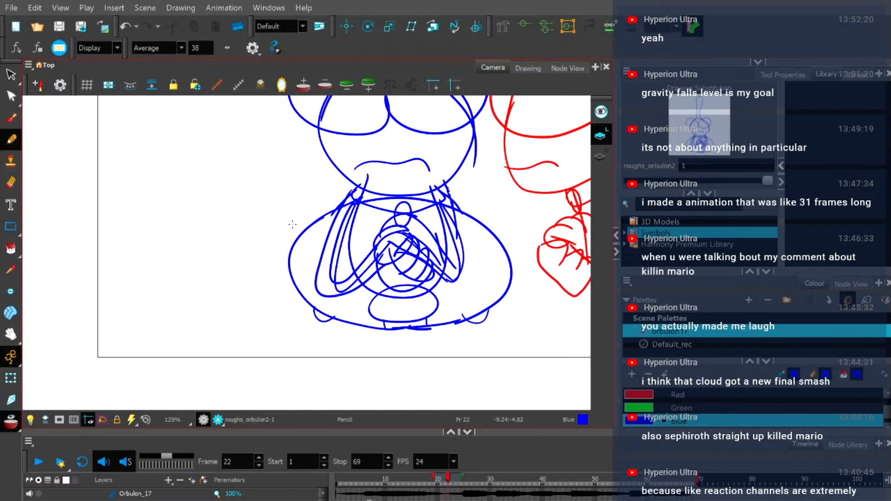
mouse_move(389, 225)
left_mouse_down()
mouse_move(330, 264)
mouse_move(335, 278)
left_mouse_up()
left_click_drag(319, 218, 339, 269)
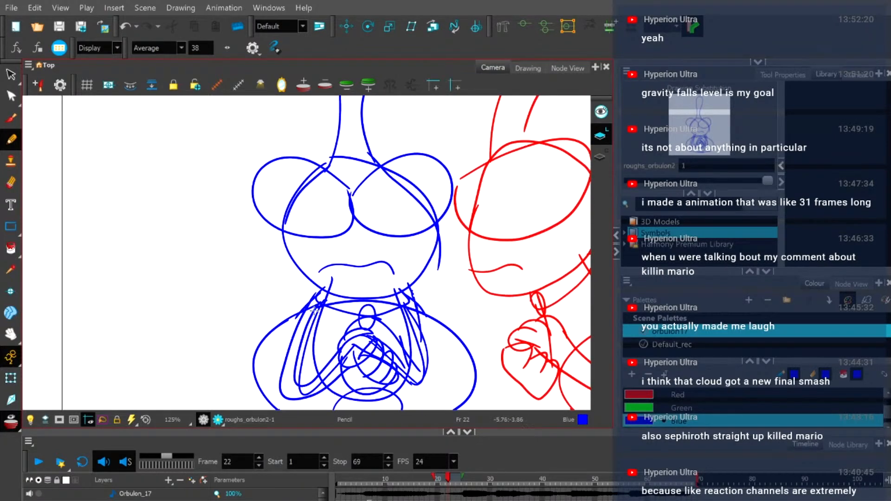
left_click_drag(343, 346, 348, 303)
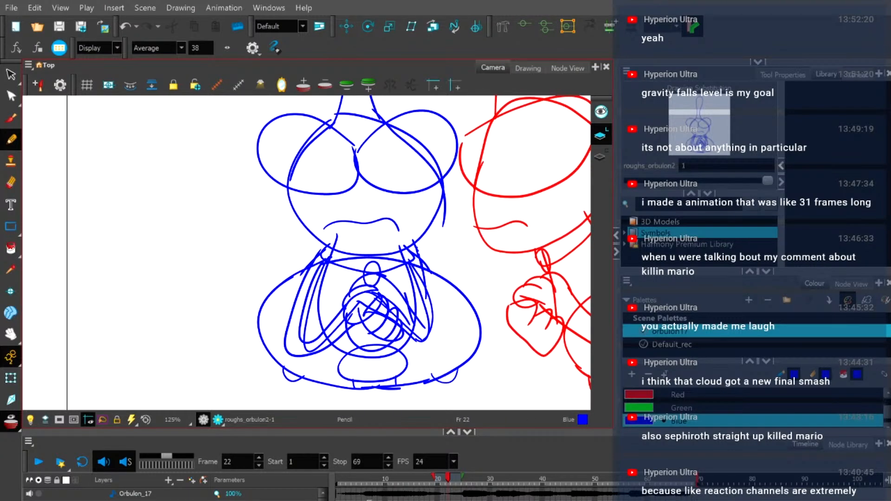
scroll(298, 333, "up", 2)
scroll(340, 379, "up", 2)
left_click_drag(341, 379, 260, 245)
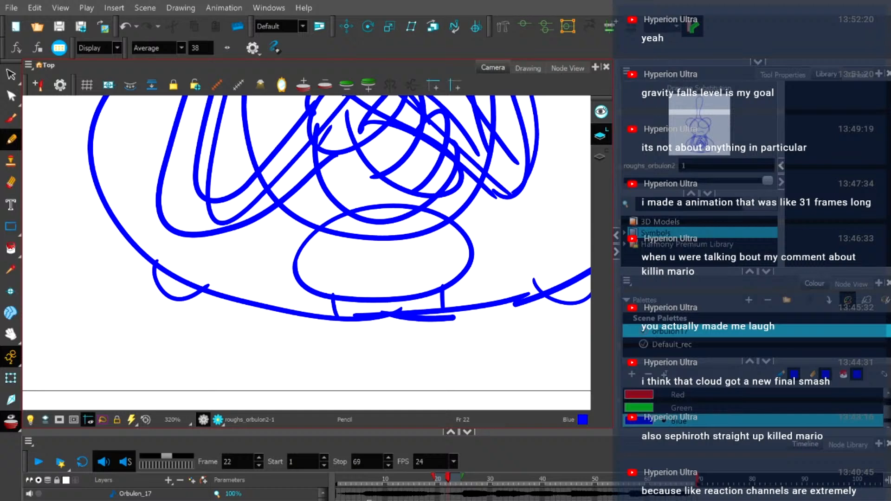
mouse_move(245, 272)
left_mouse_down()
mouse_move(228, 247)
mouse_move(270, 230)
mouse_move(239, 272)
left_mouse_up()
mouse_move(496, 258)
left_mouse_down()
mouse_move(501, 217)
mouse_move(528, 256)
mouse_move(492, 238)
left_mouse_up()
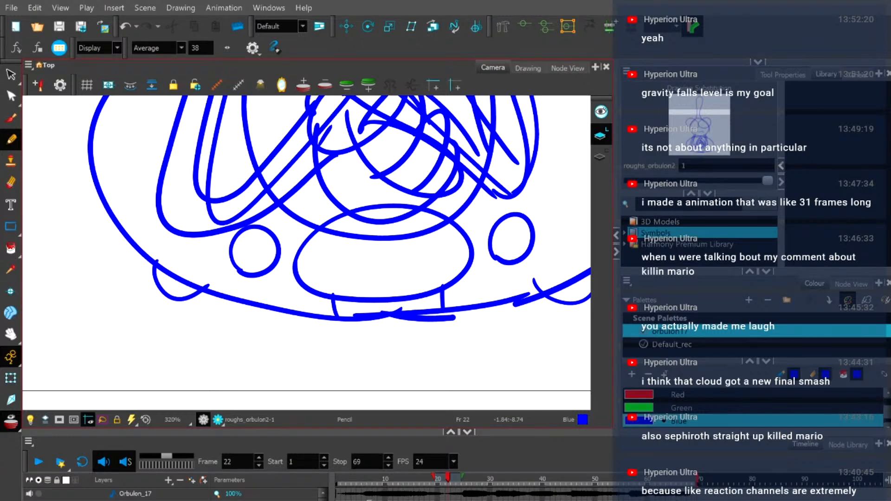
left_click_drag(513, 240, 509, 234)
left_click_drag(247, 244, 254, 247)
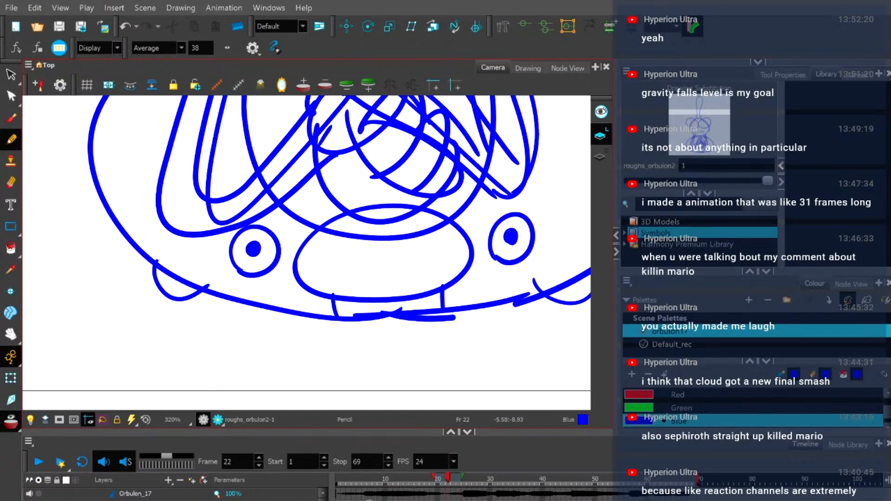
Select the dotted circle nearer the red pose and move it slightly down and closer to the oval.
scroll(322, 230, "down", 5)
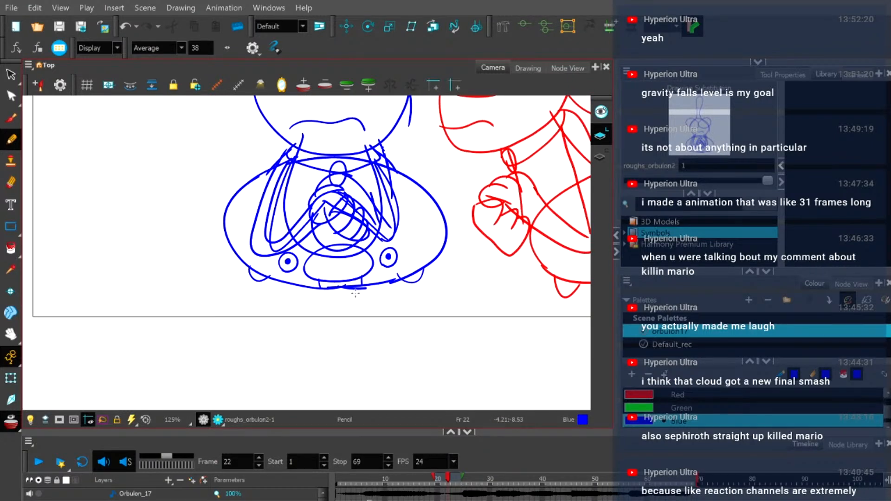
scroll(354, 292, "up", 3)
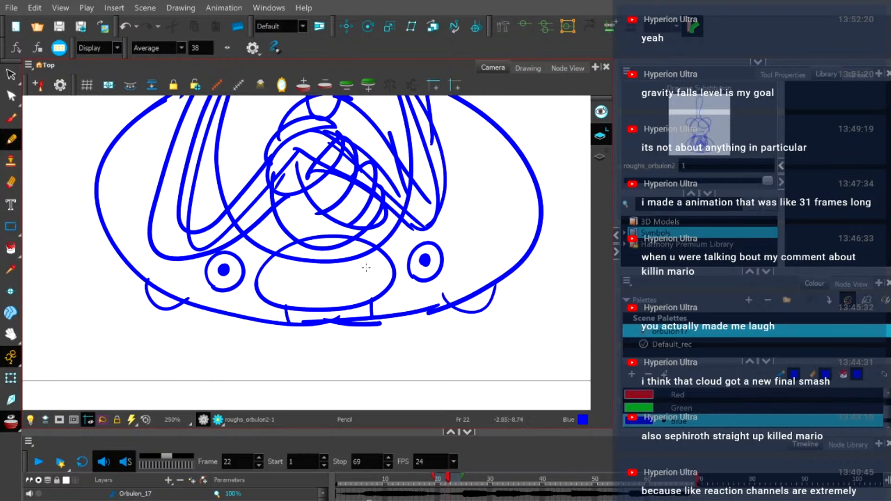
scroll(372, 268, "up", 2)
key("alt+s")
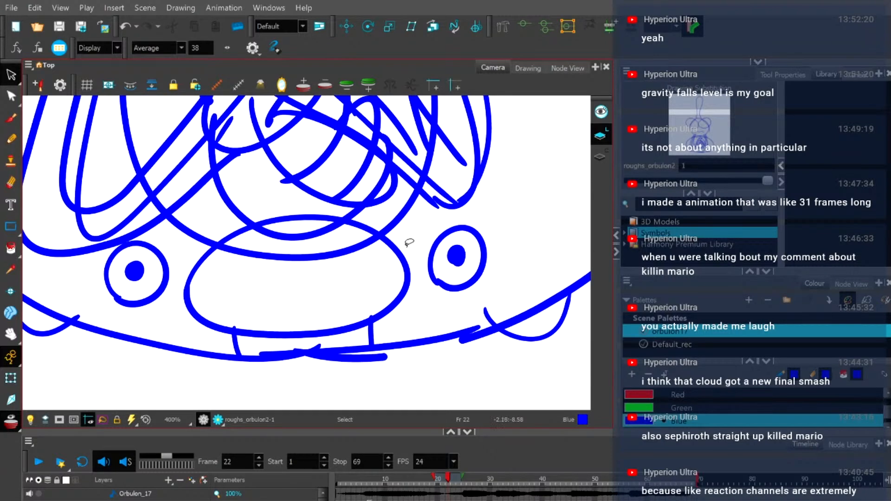
left_click_drag(424, 246, 450, 266)
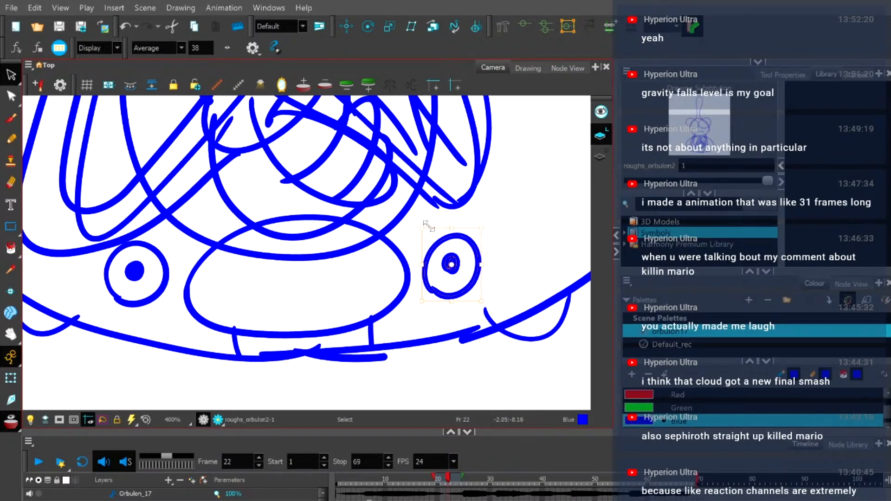
left_click(506, 240)
scroll(508, 234, "down", 2)
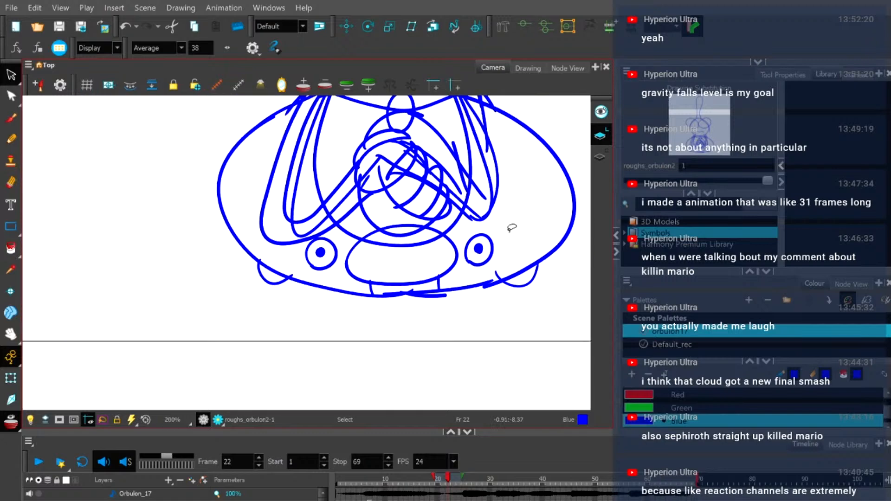
scroll(512, 227, "down", 2)
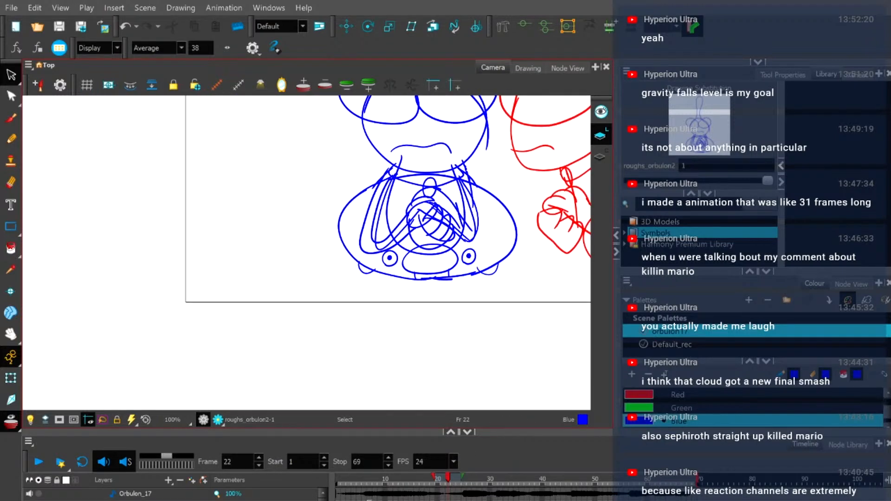
left_click(11, 138)
scroll(392, 235, "up", 2)
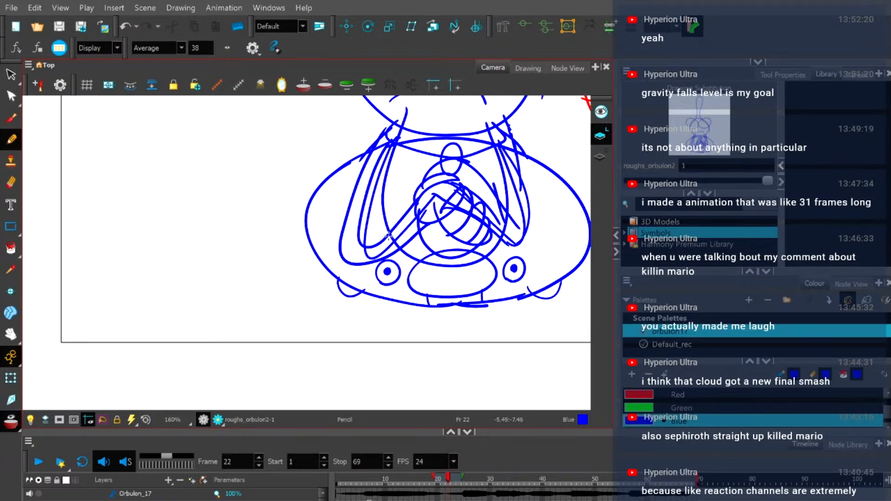
mouse_move(331, 242)
left_mouse_down()
mouse_move(312, 263)
mouse_move(324, 280)
mouse_move(337, 256)
mouse_move(324, 242)
mouse_move(319, 250)
mouse_move(332, 244)
mouse_move(315, 256)
mouse_move(333, 277)
left_mouse_up()
key("ctrl+z")
key("ctrl+z")
key("ctrl+z")
key("1")
left_click_drag(425, 217, 329, 274)
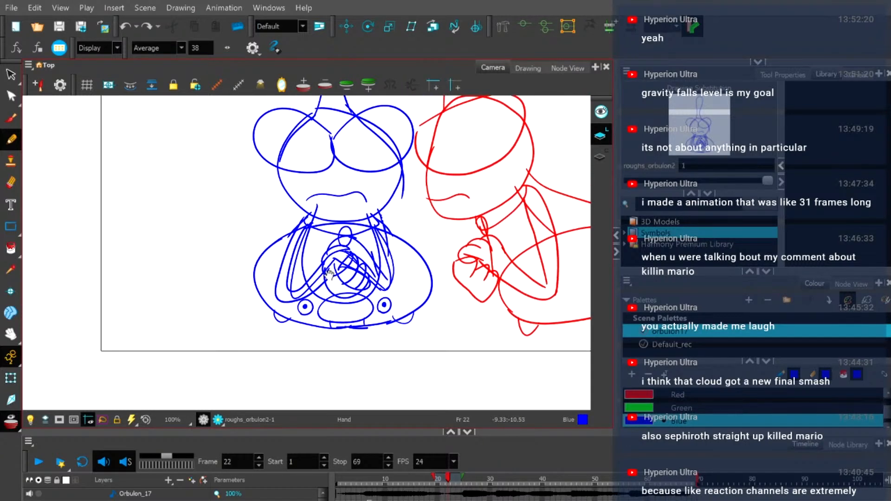
scroll(329, 273, "down", 1)
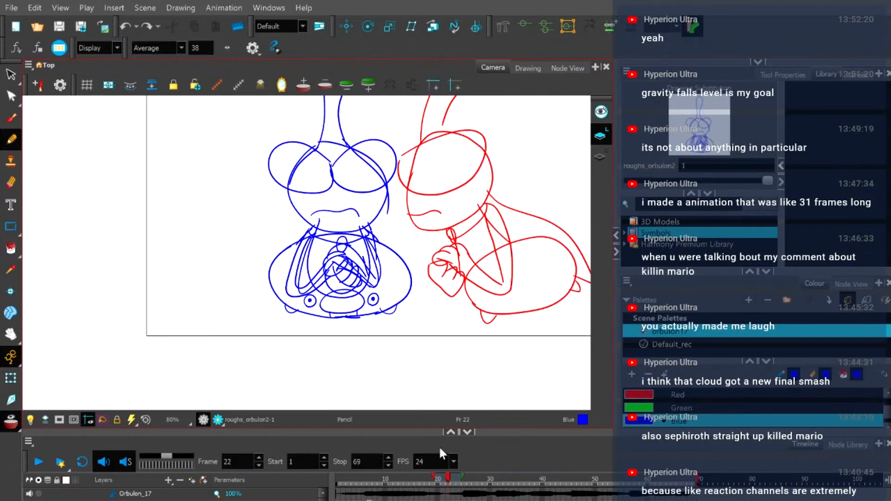
Turn off onion skin and extend the exposure of frame 22's front-facing drawing through frame 69.
left_click(11, 423)
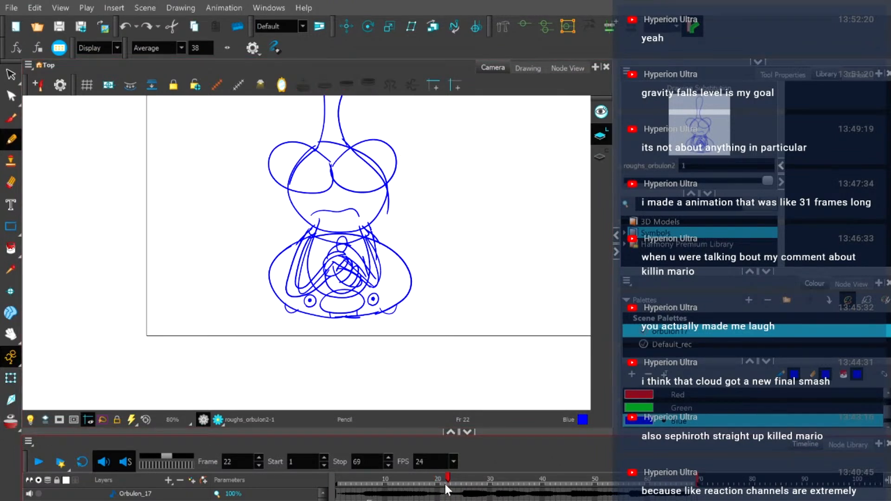
mouse_move(449, 486)
left_mouse_down()
mouse_move(464, 482)
mouse_move(448, 487)
mouse_move(467, 494)
mouse_move(455, 495)
left_mouse_up()
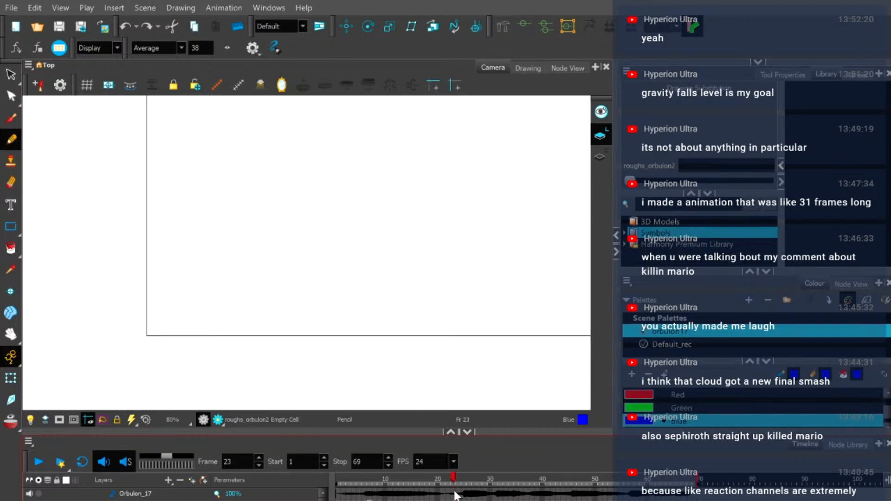
mouse_move(456, 494)
left_mouse_down()
mouse_move(453, 483)
mouse_move(703, 495)
left_mouse_up()
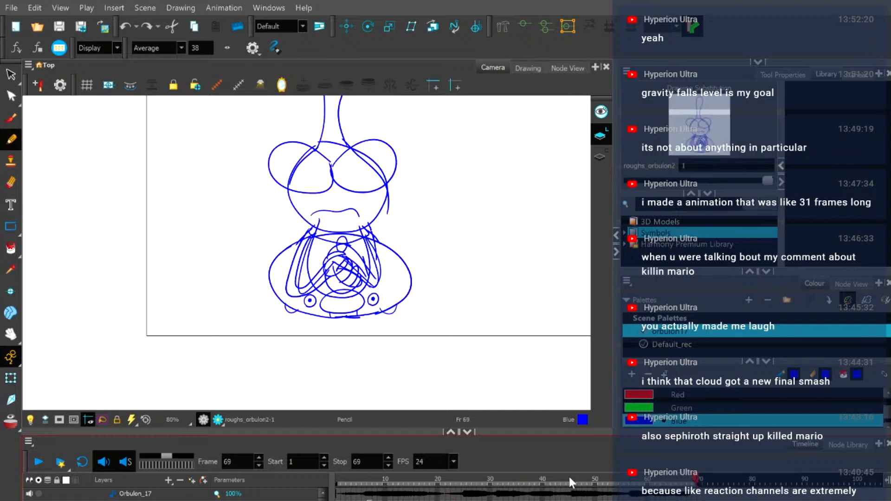
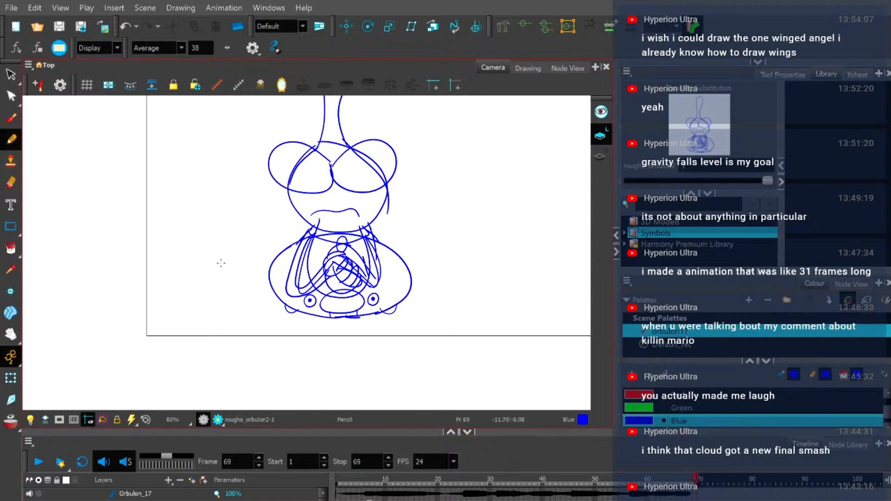
Create a new empty drawing on frame 24 of the rough character layer.
left_click(447, 479)
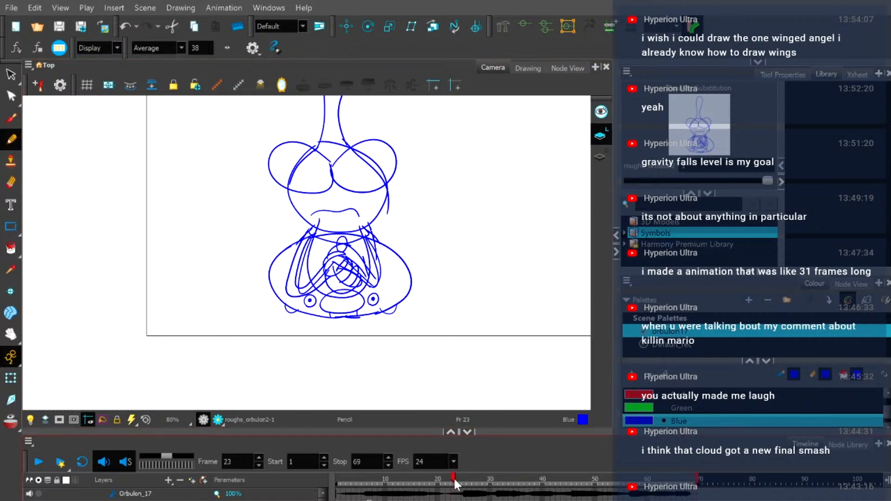
mouse_move(449, 484)
left_mouse_down()
mouse_move(477, 483)
mouse_move(461, 484)
left_mouse_up()
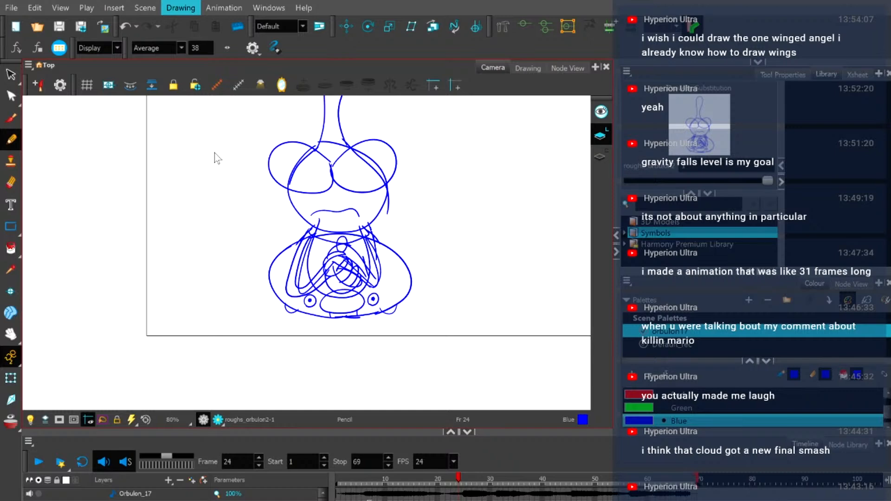
left_click(205, 121)
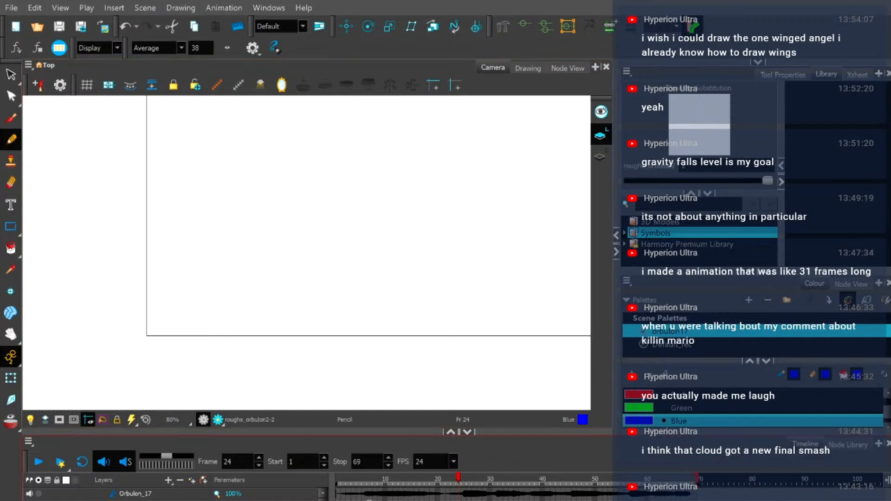
Step back and forth between frames 23 and 24 to compare the finished pose with the new empty drawing.
left_click(485, 478)
left_click(453, 477)
left_click(453, 479)
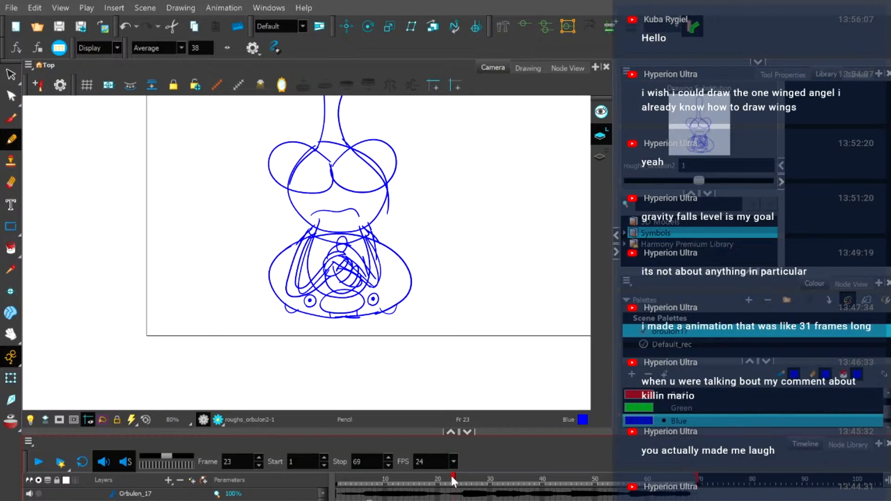
left_click_drag(407, 278, 339, 323)
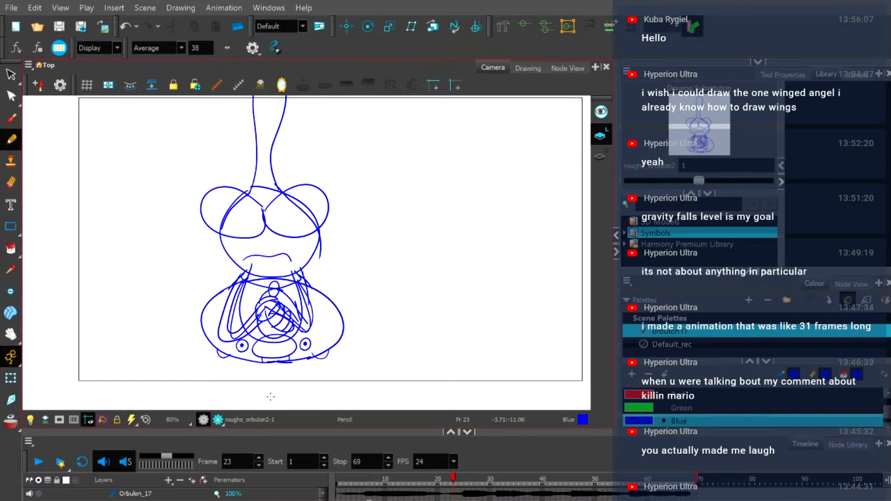
left_click(147, 419)
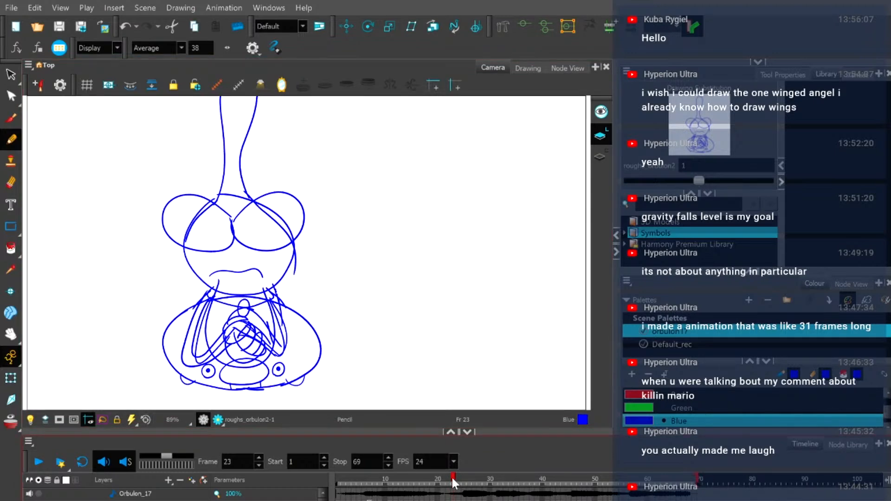
left_click_drag(452, 482, 460, 483)
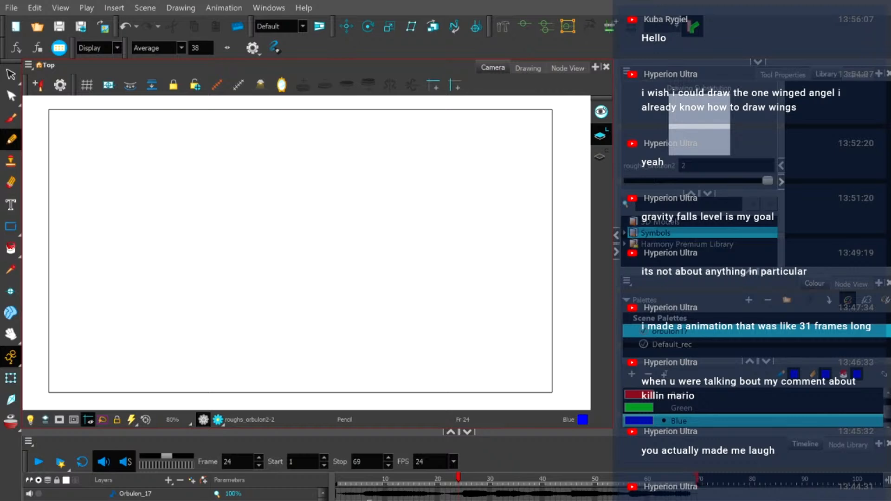
left_click(454, 479)
left_click_drag(455, 479, 453, 480)
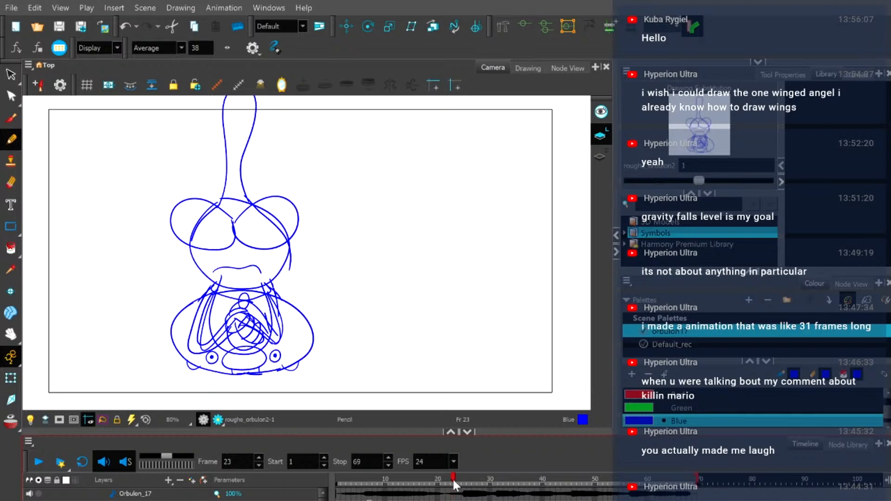
left_click_drag(456, 485, 459, 483)
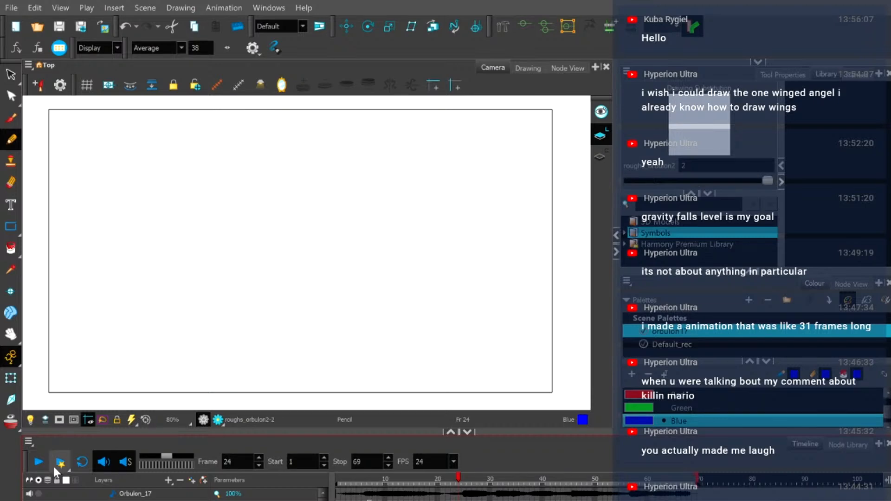
Turn on onion skin at frame 24 to use the previous pose as a drawing guide.
left_click(10, 421)
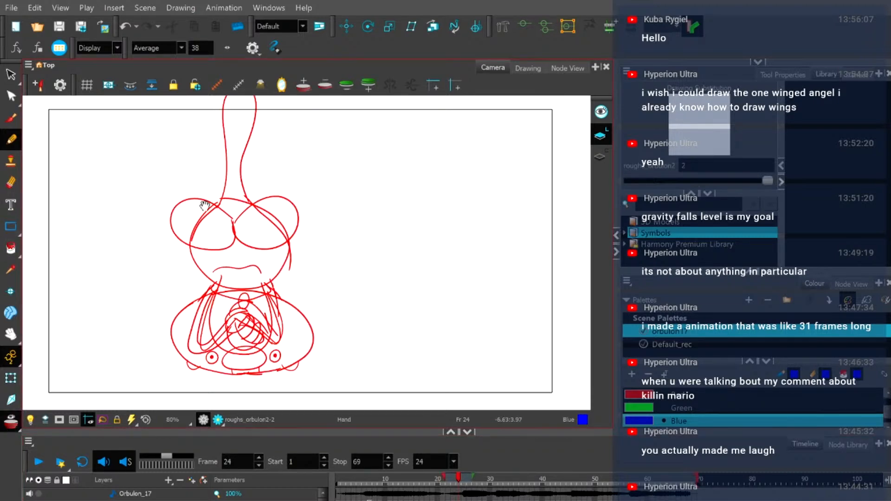
left_click_drag(199, 205, 264, 217)
scroll(246, 218, "up", 1)
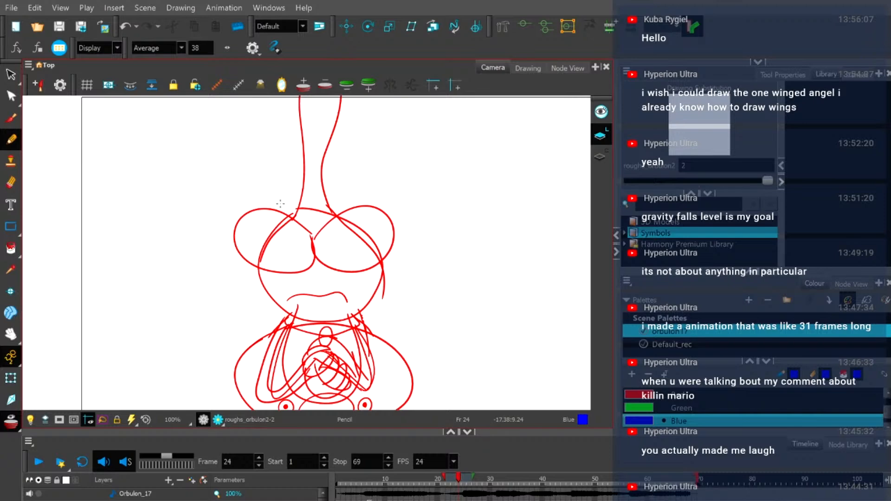
scroll(316, 227, "up", 3)
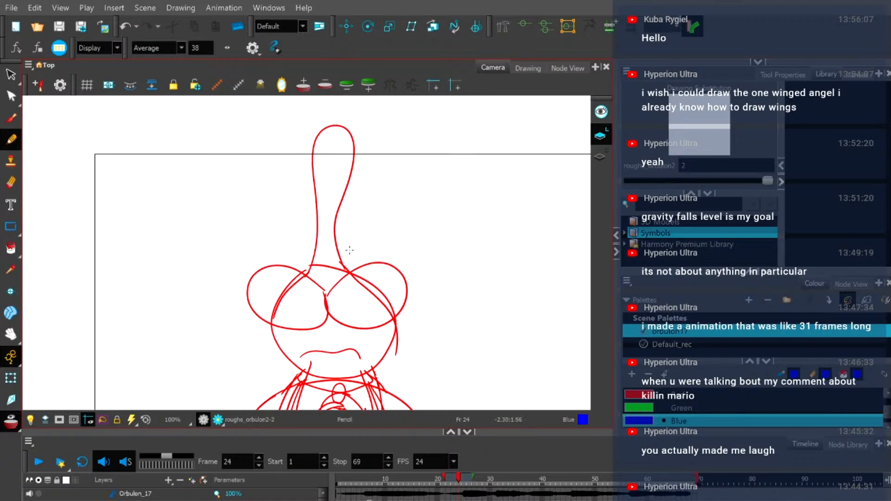
Try to sketch the tall stalk above the head, shifted slightly left of the onion-skinned one.
mouse_move(314, 254)
left_mouse_down()
mouse_move(314, 156)
mouse_move(327, 138)
left_mouse_up()
key("ctrl+z")
mouse_move(318, 266)
left_mouse_down()
mouse_move(302, 186)
mouse_move(315, 127)
mouse_move(336, 130)
mouse_move(329, 225)
mouse_move(341, 271)
mouse_move(333, 241)
mouse_move(342, 258)
mouse_move(346, 207)
mouse_move(289, 248)
mouse_move(277, 278)
left_mouse_up()
key("ctrl+z")
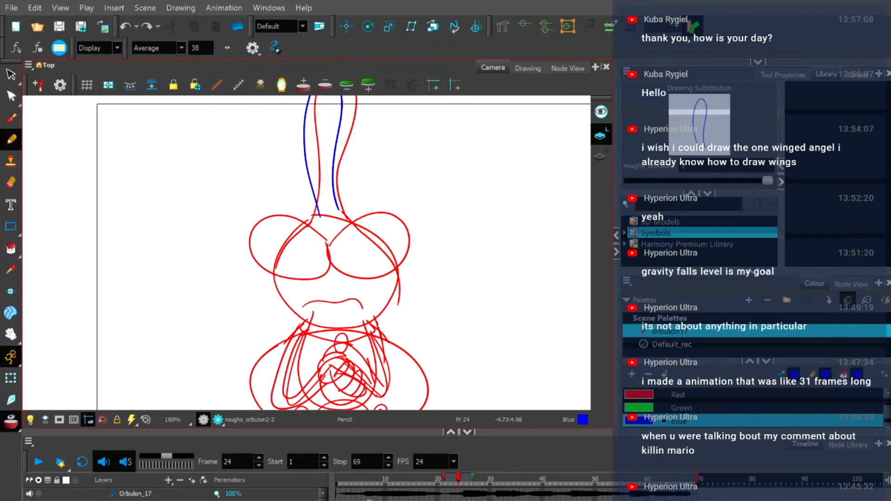
Try several curves for the head outline starting at the stalk's base, then undo them and the stalk sketch.
left_click_drag(318, 208, 284, 290)
key("ctrl+z")
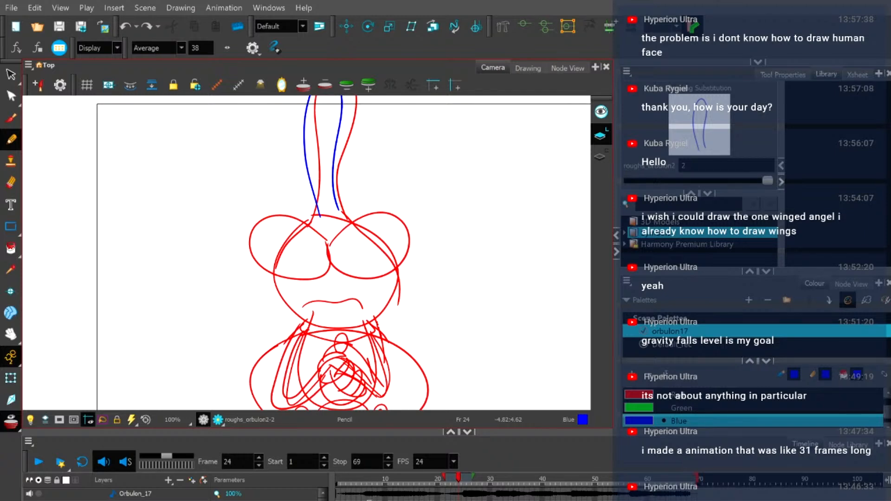
left_click_drag(317, 206, 289, 265)
key("ctrl+z")
mouse_move(317, 206)
left_mouse_down()
mouse_move(287, 260)
mouse_move(277, 307)
left_mouse_up()
key("ctrl+z")
mouse_move(322, 209)
left_mouse_down()
mouse_move(281, 281)
mouse_move(280, 318)
mouse_move(325, 338)
left_mouse_up()
key("ctrl+z")
mouse_move(319, 210)
left_mouse_down()
mouse_move(288, 260)
mouse_move(282, 297)
mouse_move(303, 327)
mouse_move(360, 341)
mouse_move(382, 330)
mouse_move(400, 310)
mouse_move(400, 259)
left_mouse_up()
key("ctrl+z")
key("1")
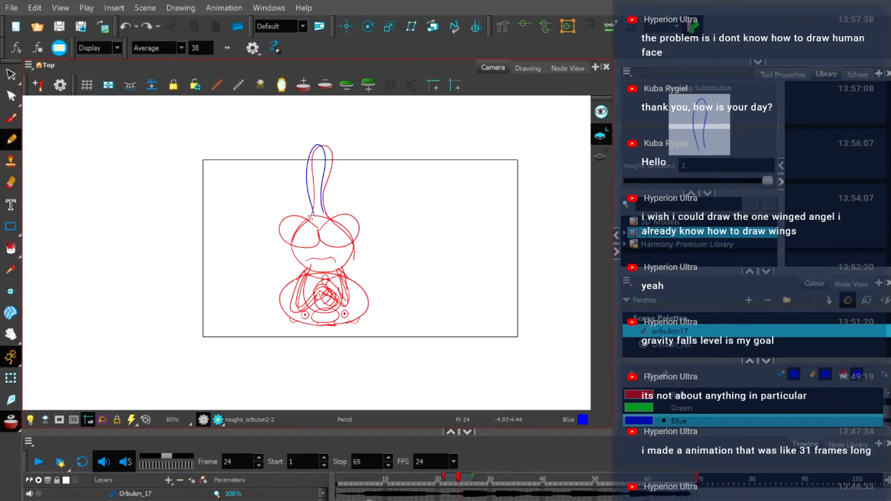
key("ctrl+z")
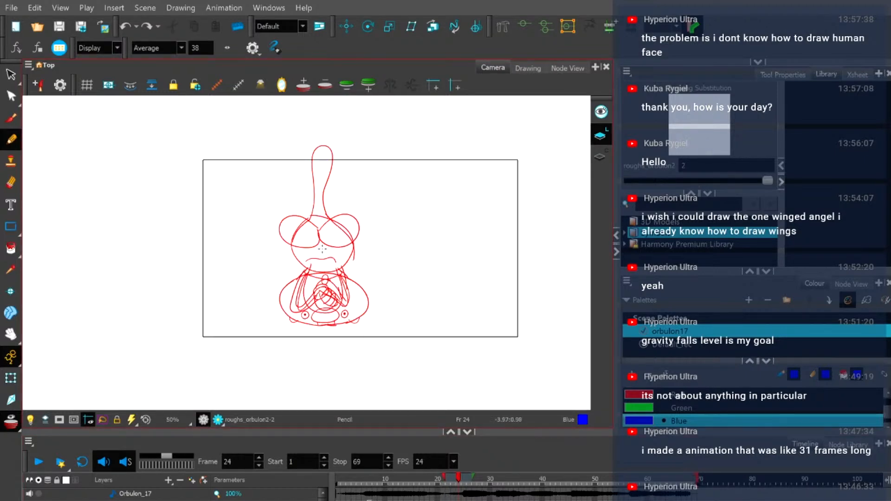
Play back the scene from frame 23 and scrub through the frames around the change of drawing.
scroll(318, 239, "up", 2)
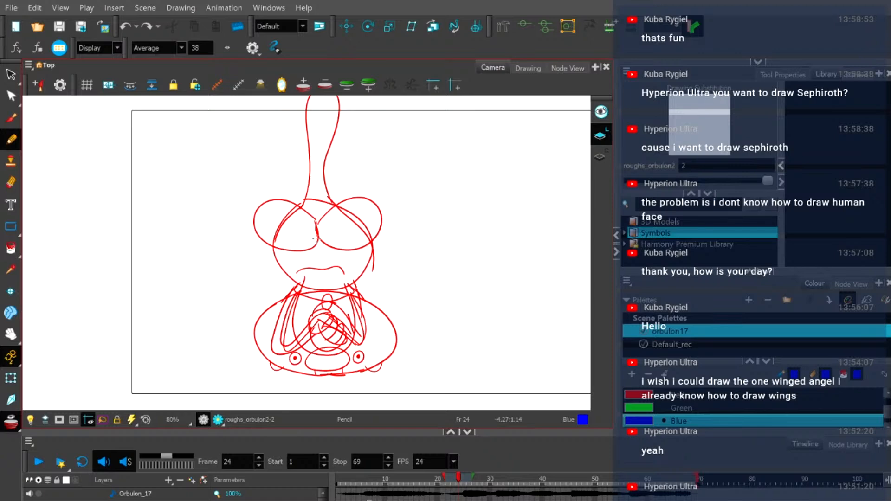
key("space")
left_click_drag(316, 238, 337, 269)
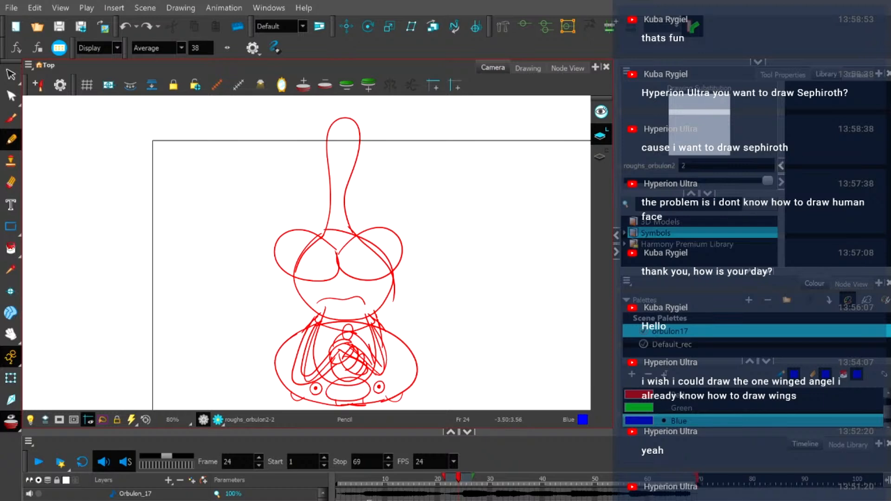
left_click(454, 481)
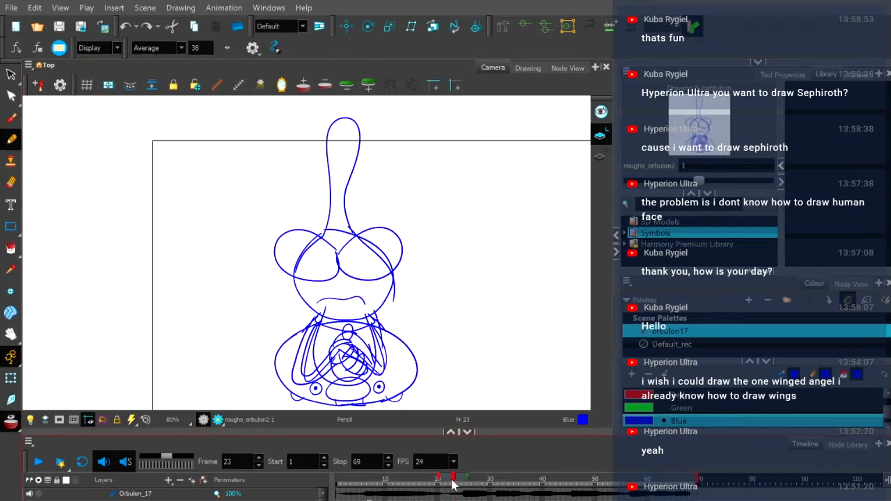
left_click(39, 462)
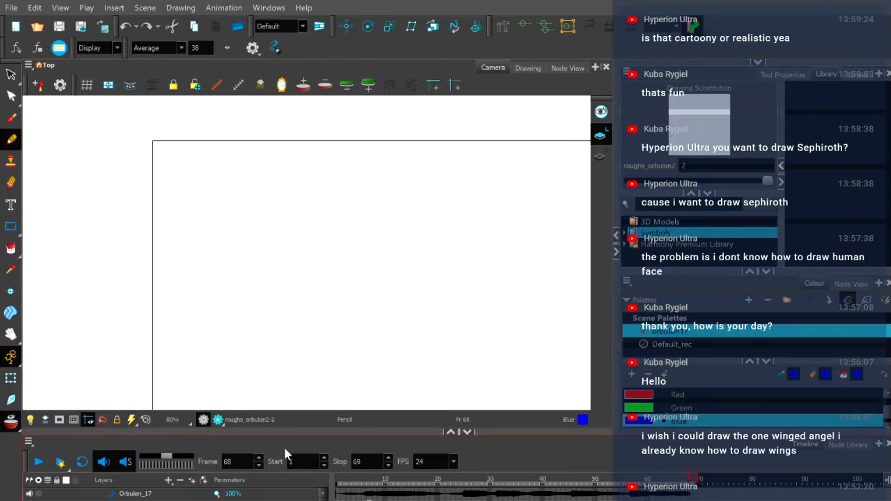
left_click_drag(446, 480, 468, 482)
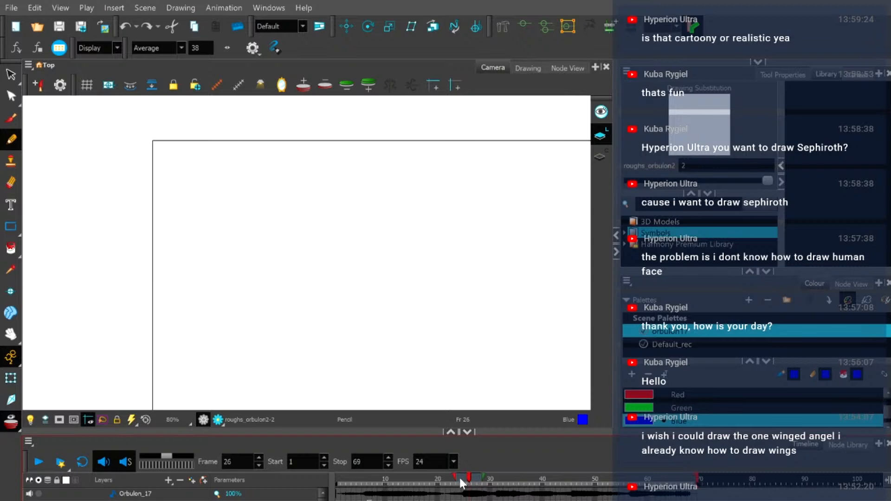
mouse_move(433, 484)
left_mouse_down()
mouse_move(477, 483)
mouse_move(463, 485)
left_mouse_up()
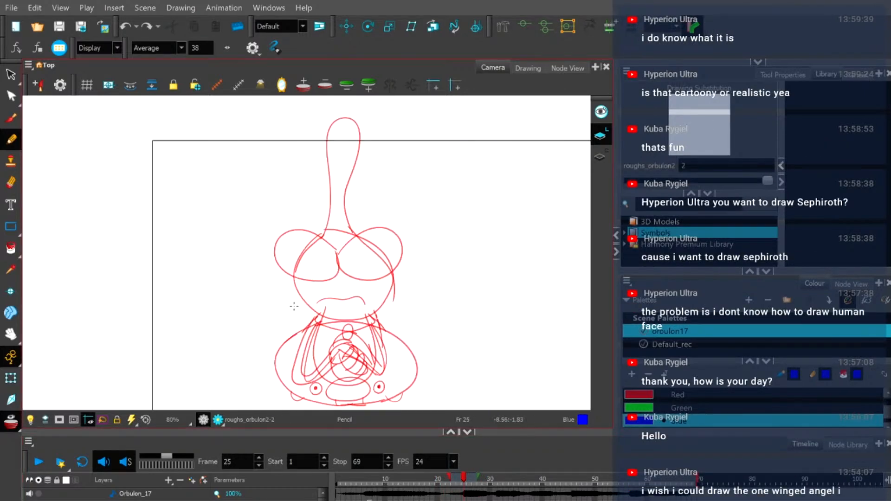
Return to frame 24, where the new empty drawing starts.
key("space")
left_click_drag(344, 307, 248, 269)
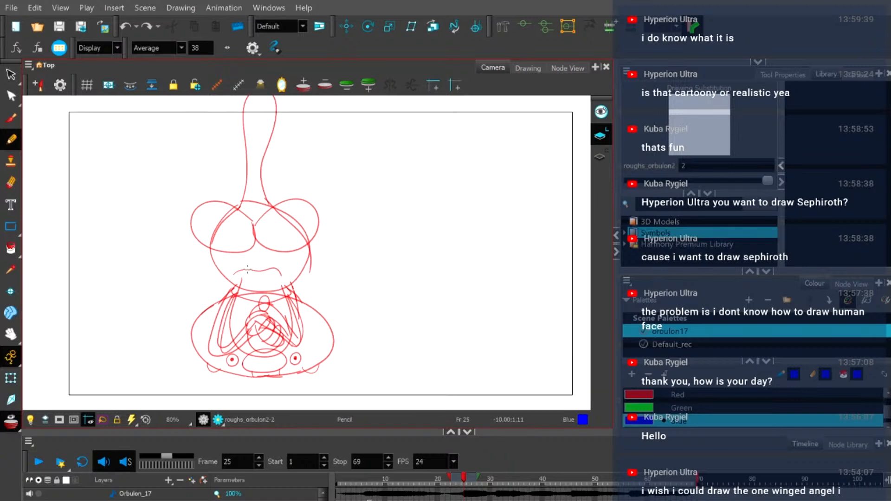
left_click(458, 486)
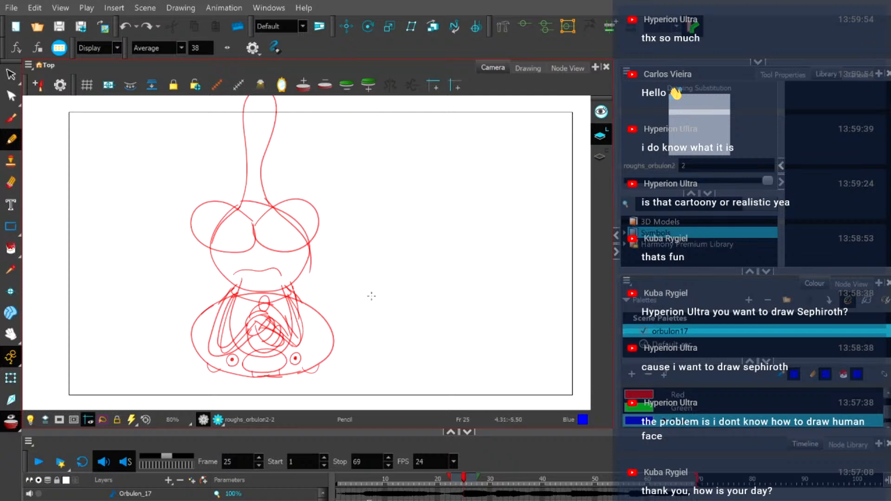
left_click_drag(296, 207, 313, 214)
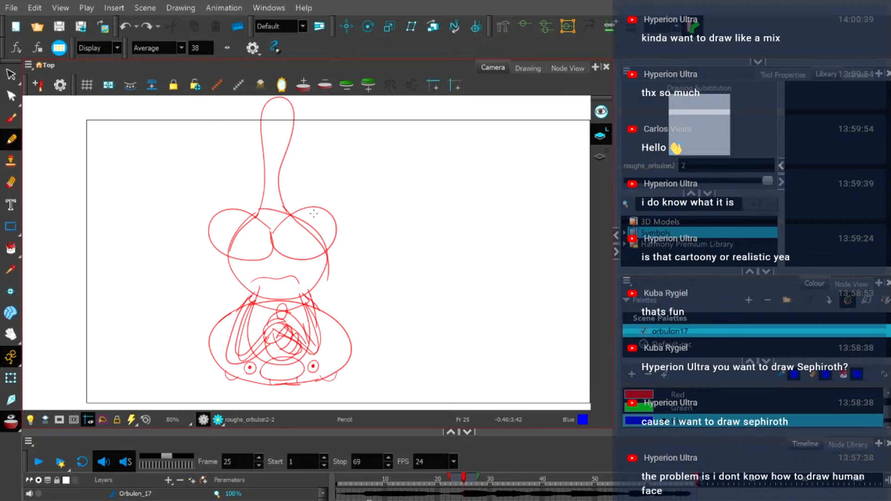
key("space")
mouse_move(243, 235)
left_mouse_down()
mouse_move(270, 236)
mouse_move(209, 243)
left_mouse_up()
key("space")
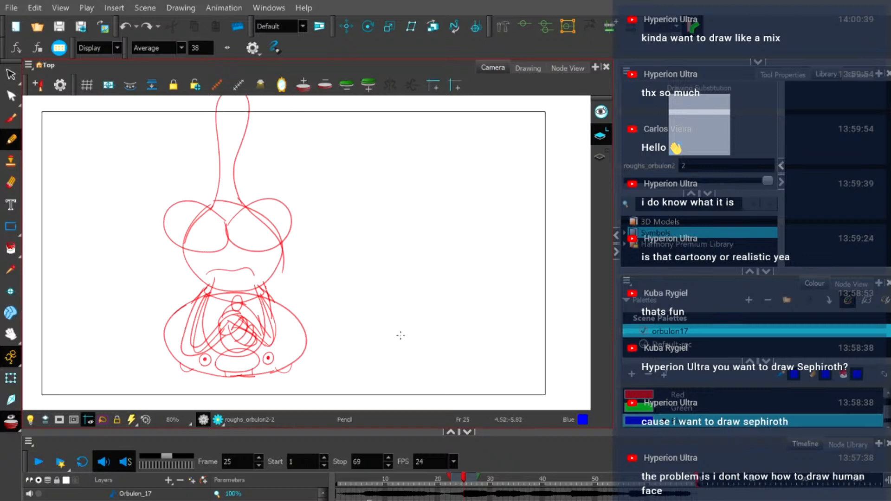
left_click(457, 482)
left_click_drag(456, 480, 458, 480)
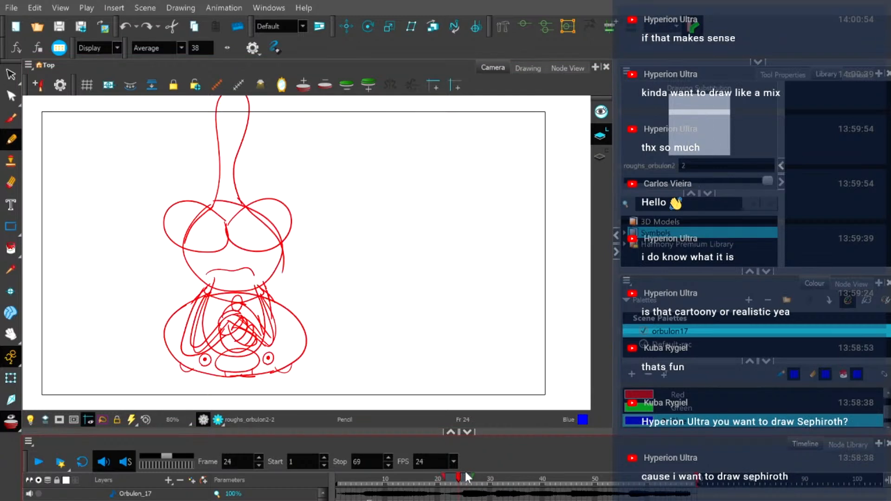
Sketch a curved stalk guide line and a round head outline shifted left of the onion-skinned head.
mouse_move(192, 112)
left_mouse_down()
mouse_move(225, 261)
mouse_move(173, 236)
mouse_move(205, 206)
left_mouse_up()
key("ctrl+z")
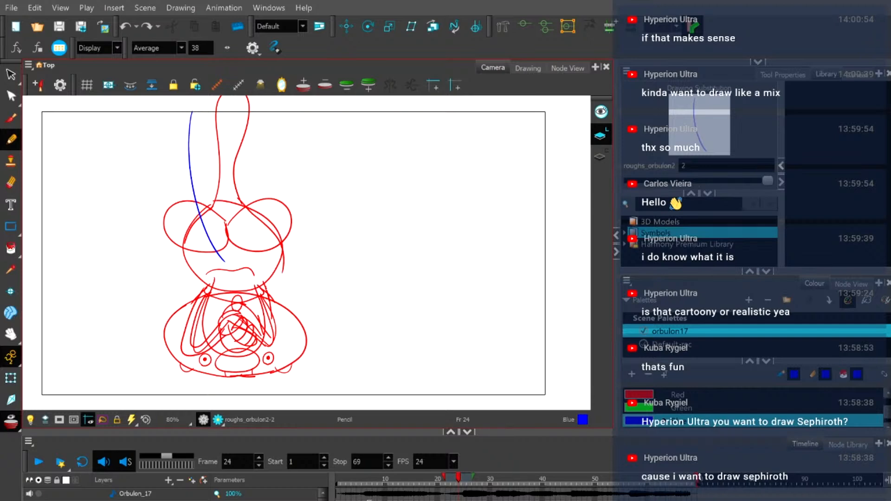
mouse_move(222, 291)
left_mouse_down()
mouse_move(177, 290)
mouse_move(185, 210)
mouse_move(256, 234)
left_mouse_up()
key("ctrl+z")
mouse_move(231, 291)
left_mouse_down()
mouse_move(171, 264)
mouse_move(190, 216)
left_mouse_up()
key("ctrl+z")
mouse_move(227, 291)
left_mouse_down()
mouse_move(205, 288)
mouse_move(173, 231)
mouse_move(232, 204)
mouse_move(256, 259)
mouse_move(214, 292)
left_mouse_up()
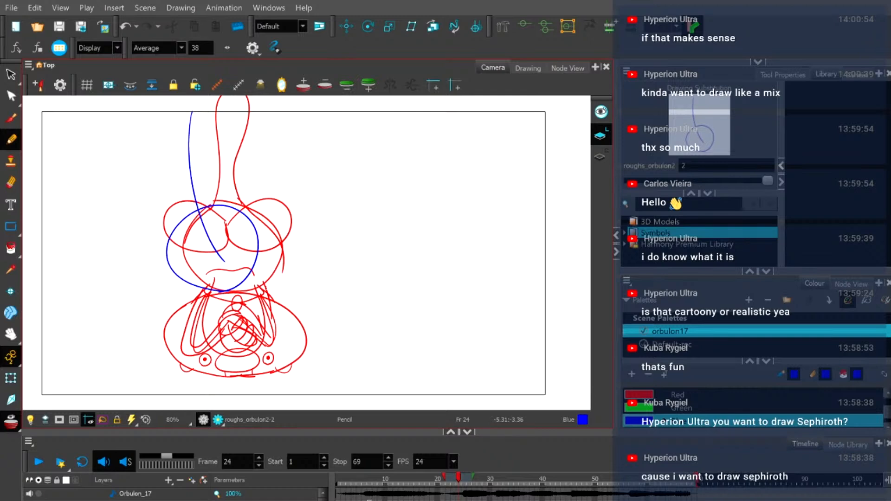
left_click_drag(214, 217, 248, 239)
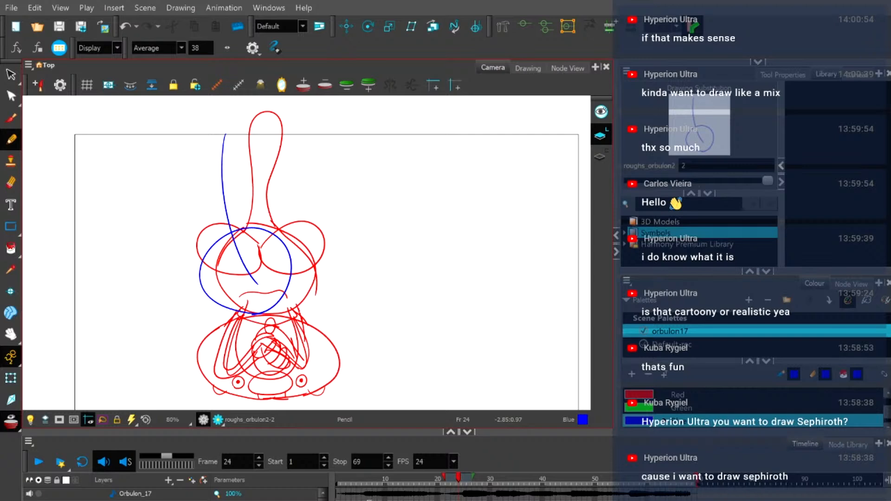
Lengthen the stalk line slightly upward and stretch the head outline toward its lower left.
key("alt+s")
mouse_move(193, 193)
left_mouse_down()
mouse_move(235, 172)
mouse_move(224, 184)
left_mouse_up()
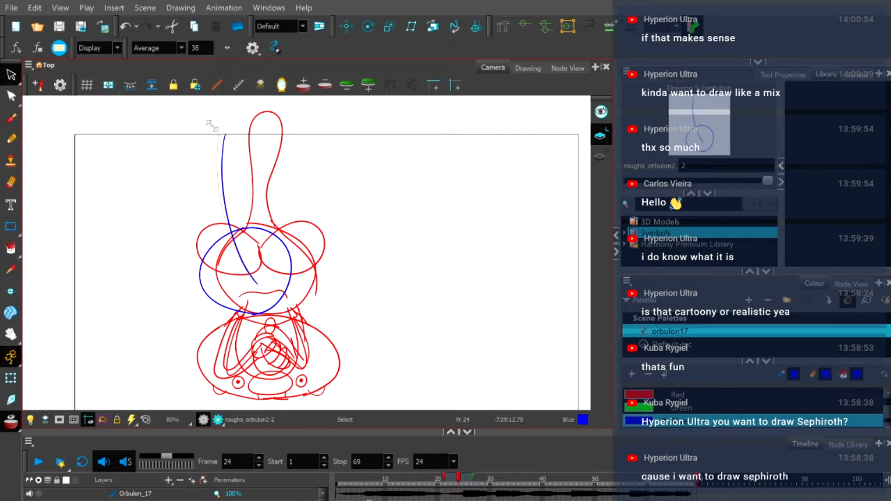
left_click_drag(213, 127, 216, 127)
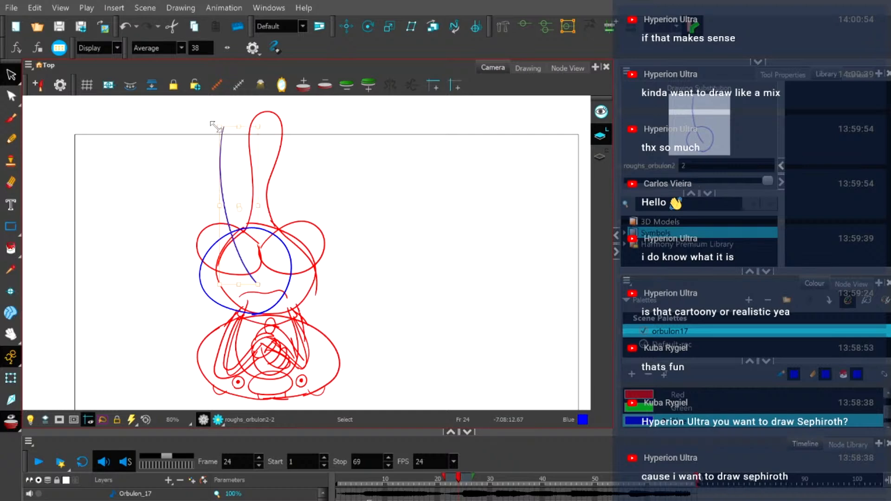
left_click(204, 277)
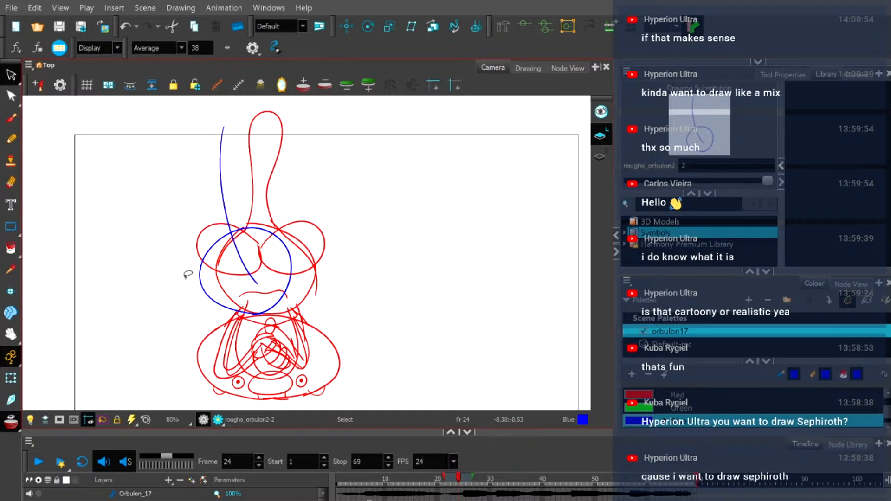
mouse_move(189, 278)
left_mouse_down()
mouse_move(216, 267)
mouse_move(204, 283)
left_mouse_up()
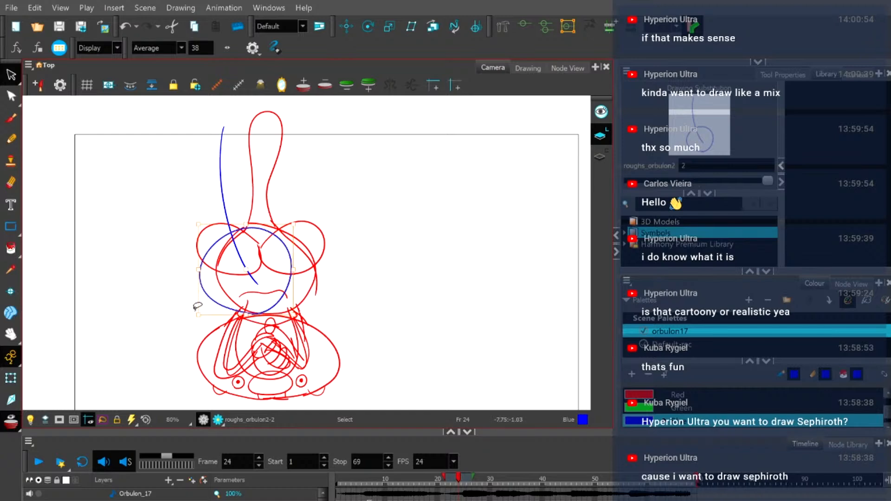
left_click_drag(198, 316, 189, 318)
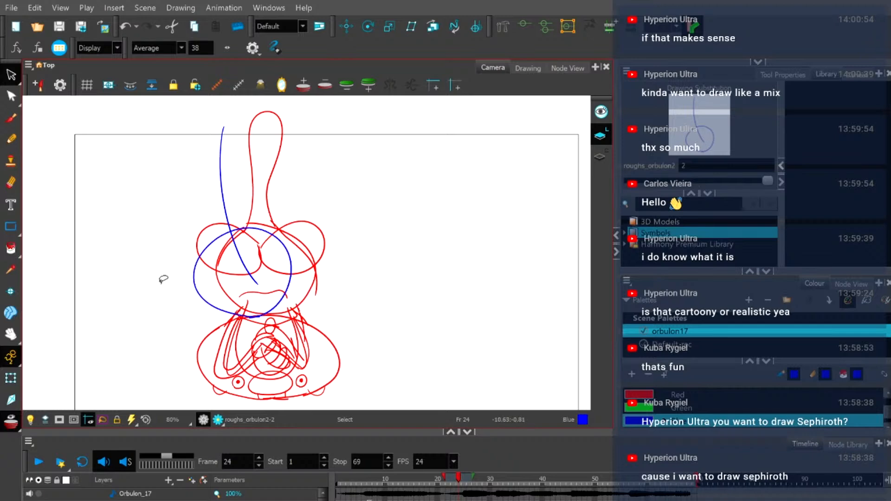
Try to sketch the torso curve beneath the head outline, then undo it.
left_click(11, 139)
scroll(241, 352, "up", 2)
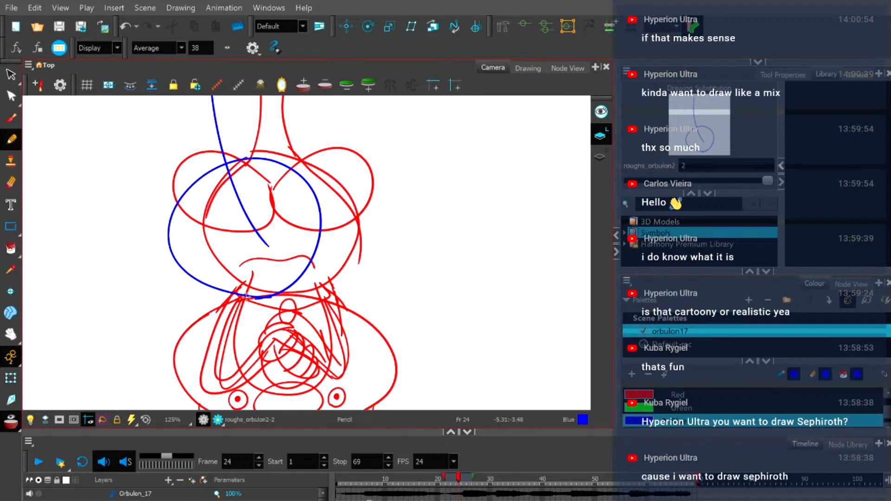
mouse_move(244, 296)
left_mouse_down()
mouse_move(263, 224)
mouse_move(282, 298)
mouse_move(321, 302)
left_mouse_up()
key("ctrl+z")
mouse_move(262, 222)
left_mouse_down()
mouse_move(262, 268)
mouse_move(303, 314)
left_mouse_up()
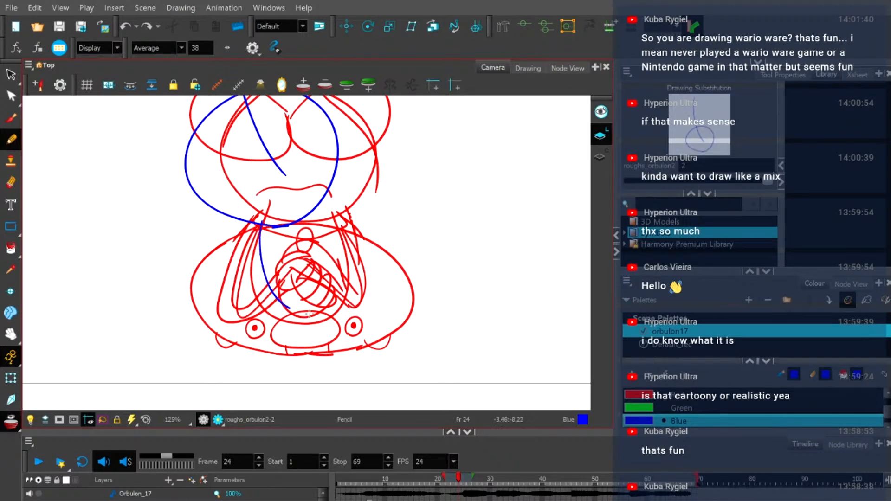
key("ctrl+z")
scroll(328, 186, "down", 2)
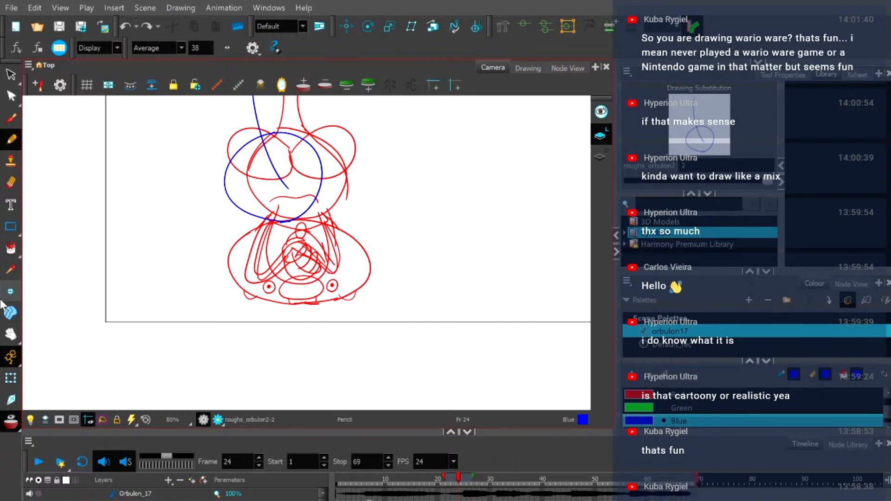
left_click_drag(246, 229, 249, 299)
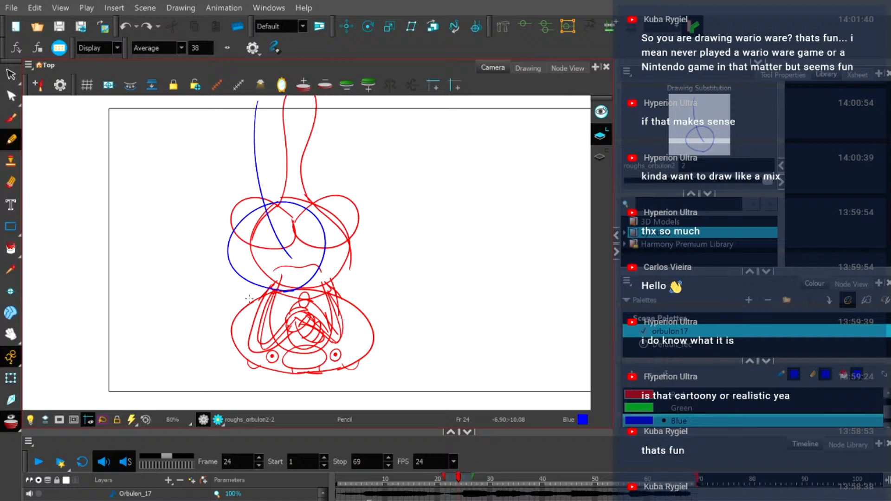
scroll(249, 298, "down", 2)
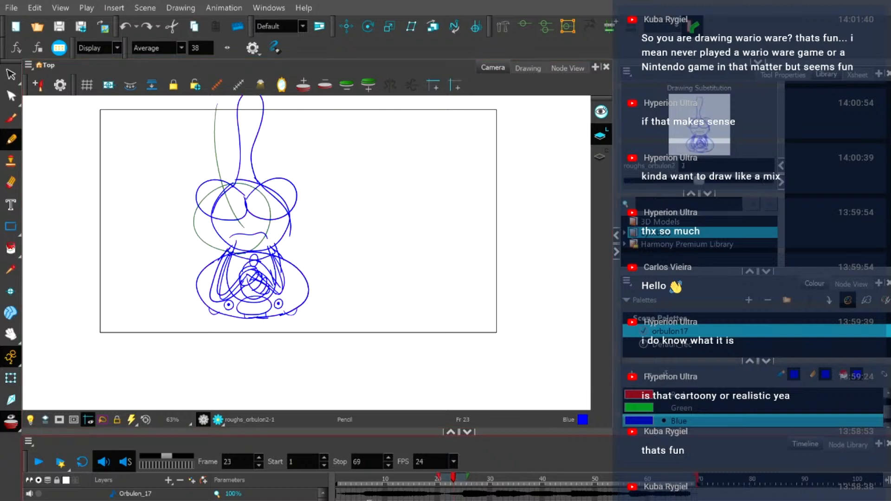
Select the whole character drawing on frame 23, scale it up slightly and move it to the right.
left_click(11, 74)
scroll(248, 235, "down", 2)
mouse_move(185, 156)
left_mouse_down()
mouse_move(288, 131)
mouse_move(193, 278)
left_mouse_up()
scroll(230, 274, "up", 3)
scroll(321, 302, "down", 1)
scroll(323, 303, "down", 1)
left_click_drag(337, 306, 351, 328)
left_click_drag(301, 277, 336, 275)
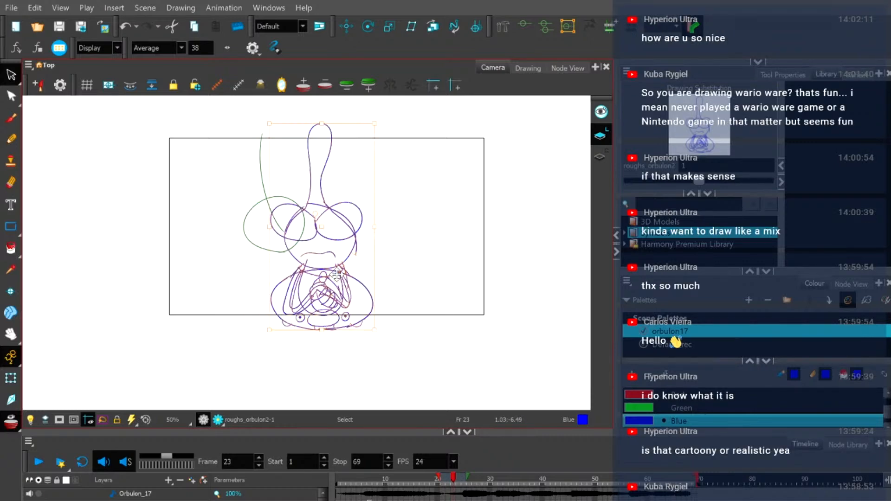
On frame 24, enlarge the head and stalk sketch slightly and move both right to overlap the onion-skinned head.
left_click(457, 482)
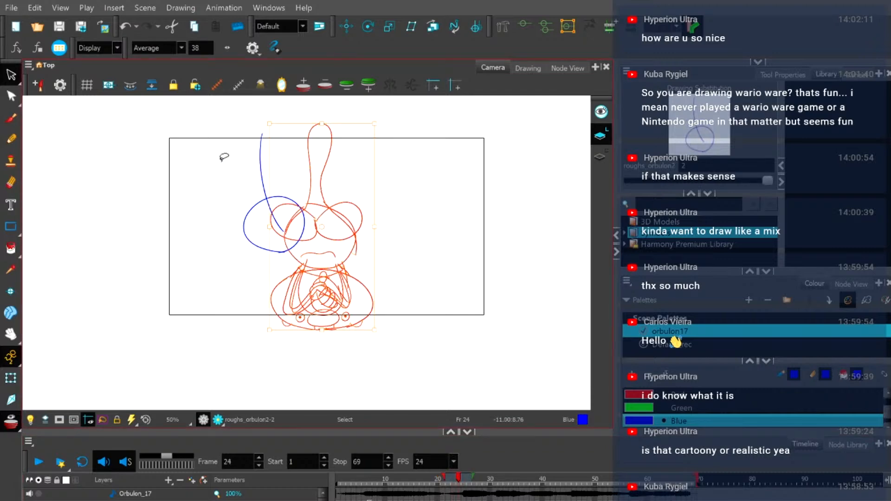
left_click(248, 199)
scroll(264, 190, "up", 2)
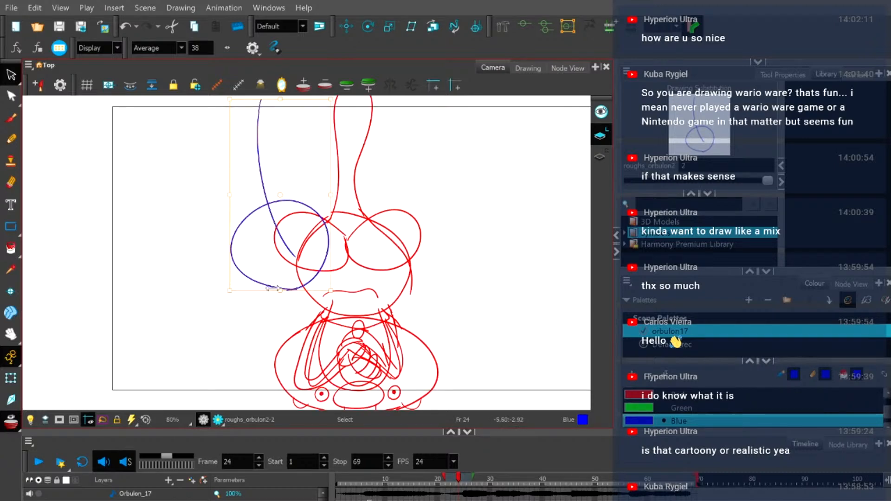
left_click_drag(317, 293, 339, 311)
left_click_drag(251, 303, 296, 301)
key("ctrl+z")
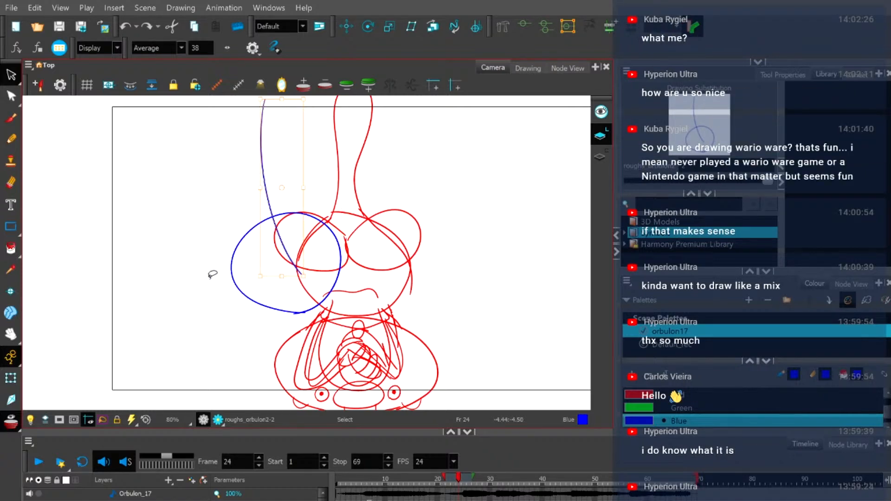
left_click(241, 306, "shift")
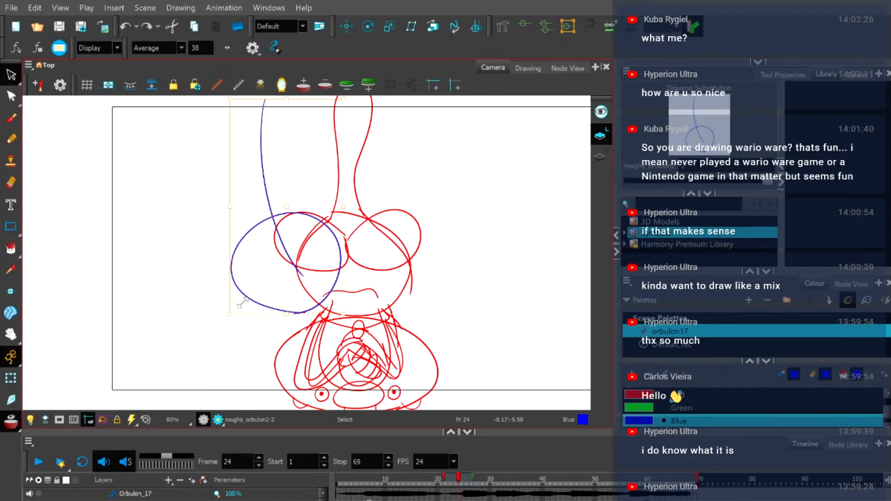
left_click_drag(248, 300, 287, 298)
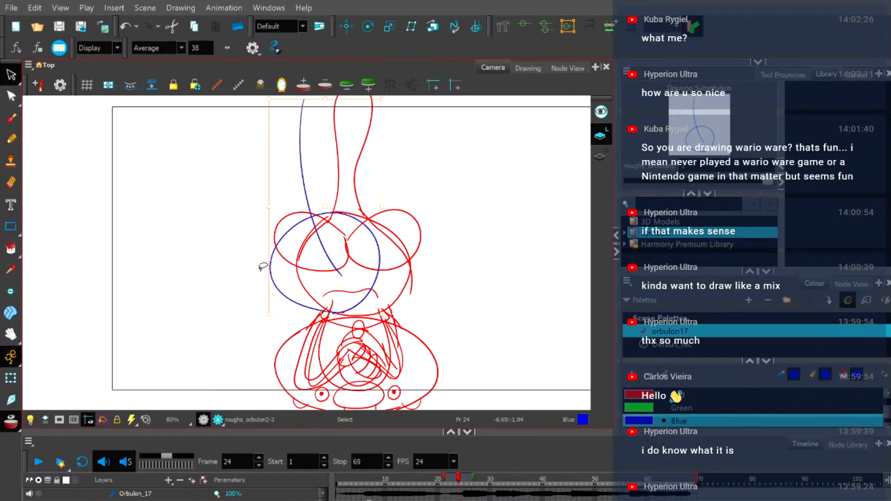
left_click(245, 289)
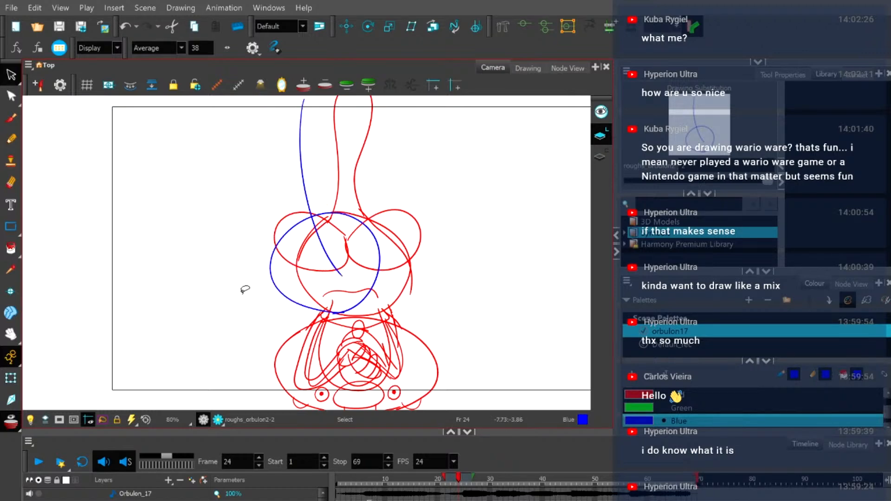
Widen the head outline slightly toward its lower right.
left_click(334, 304)
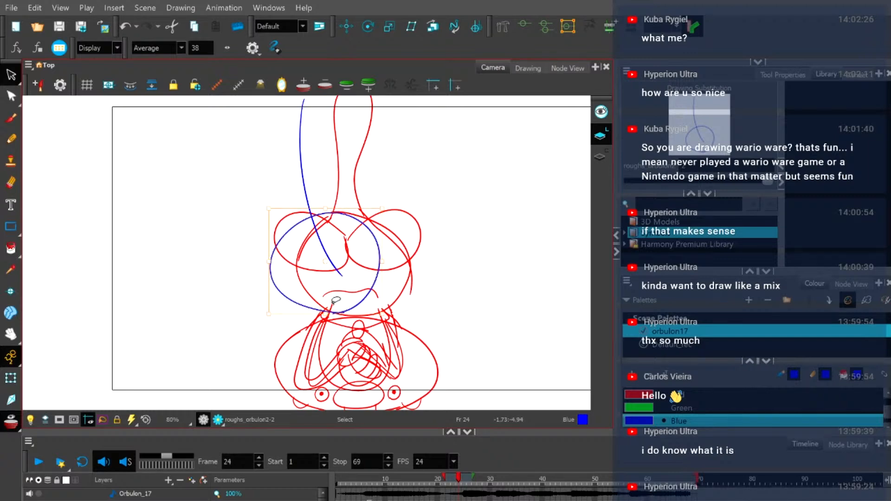
left_click(381, 311)
left_click(383, 313)
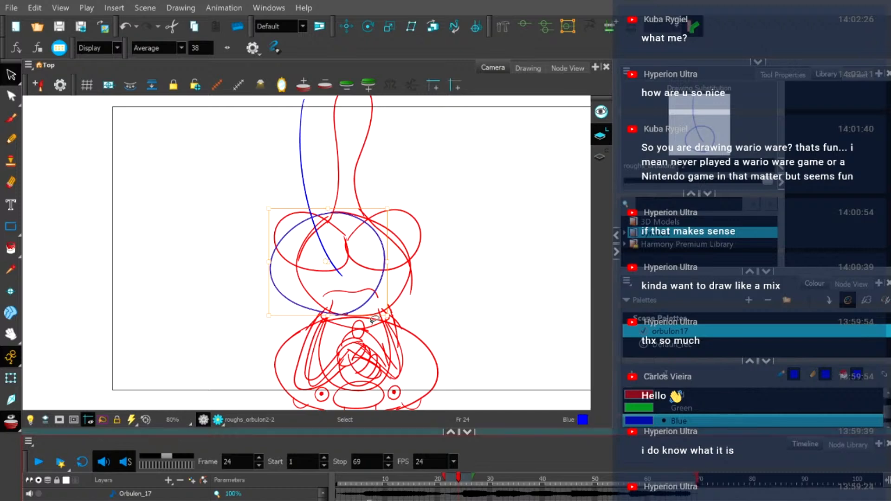
left_click(168, 263)
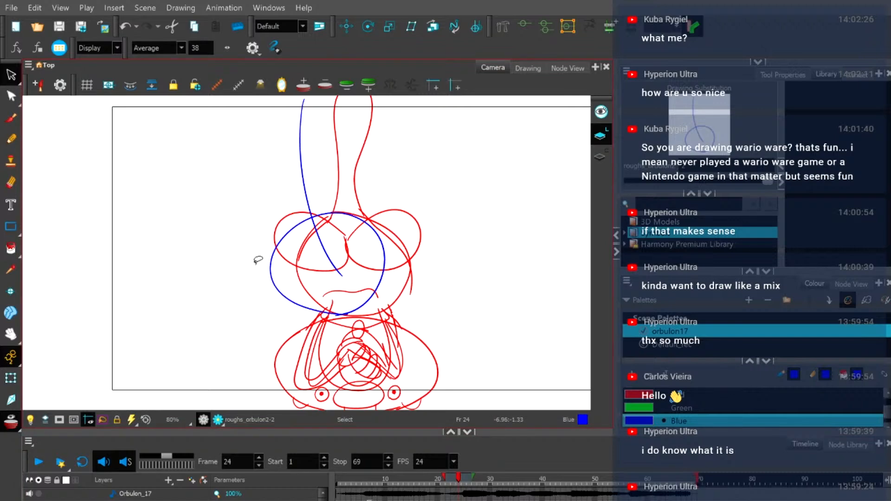
Sketch the rounded torso curve hanging below the head, redoing the stroke until it fits.
left_click(11, 137)
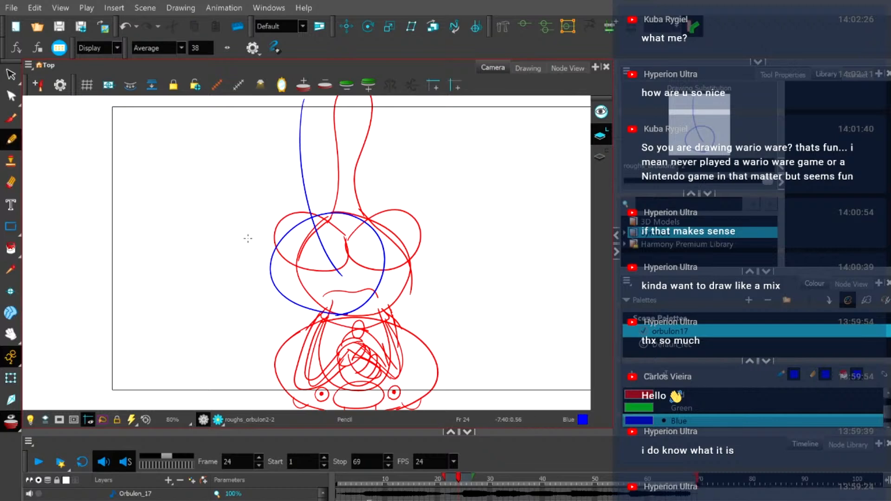
key("space")
left_click_drag(365, 234, 380, 251)
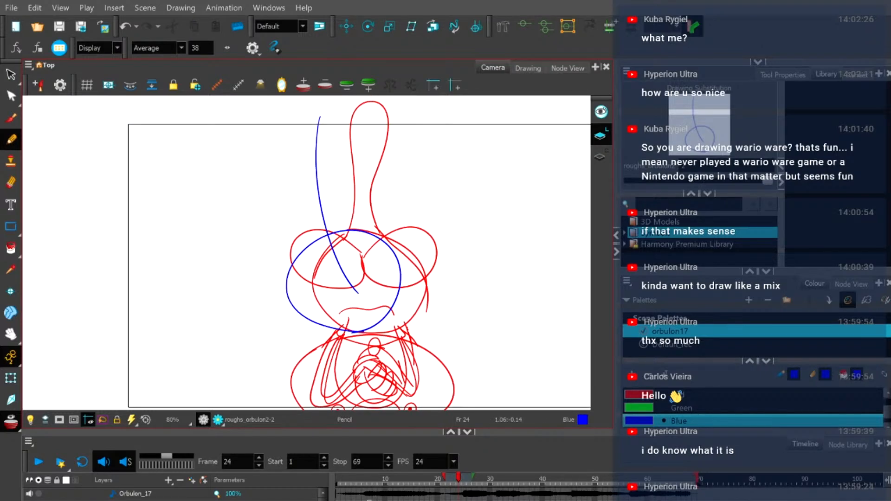
left_click_drag(375, 316, 384, 230)
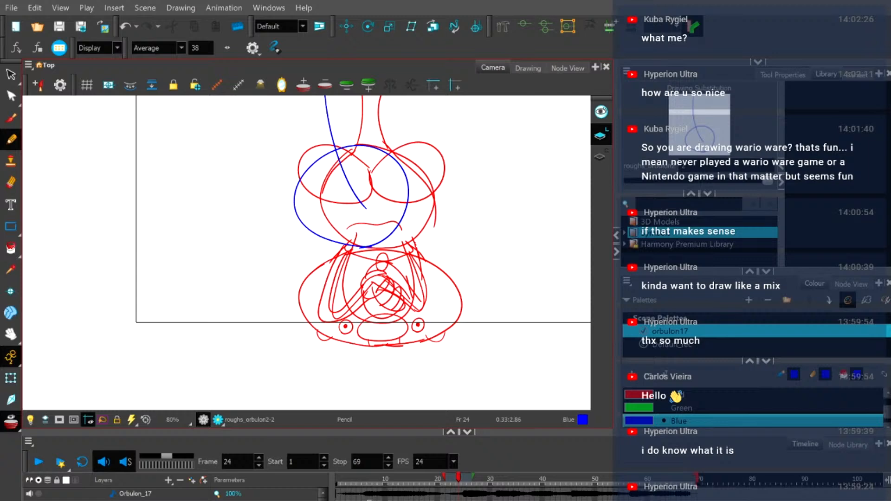
scroll(419, 216, "down", 2)
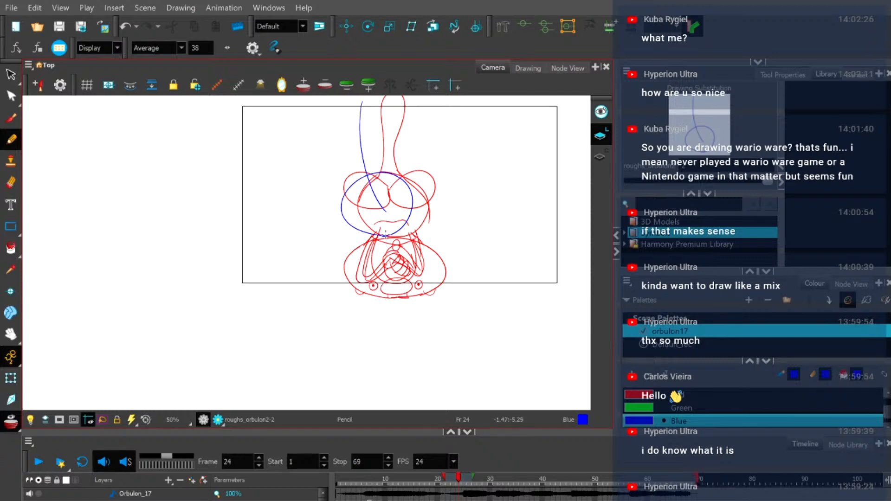
scroll(391, 240, "up", 2)
mouse_move(363, 213)
left_mouse_down()
mouse_move(377, 280)
mouse_move(415, 294)
left_mouse_up()
key("ctrl+z")
mouse_move(372, 217)
left_mouse_down()
mouse_move(371, 276)
mouse_move(438, 278)
mouse_move(407, 208)
mouse_move(432, 290)
left_mouse_up()
key("ctrl+z")
key("ctrl+z")
mouse_move(367, 212)
left_mouse_down()
mouse_move(374, 274)
mouse_move(410, 297)
mouse_move(449, 271)
mouse_move(409, 200)
left_mouse_up()
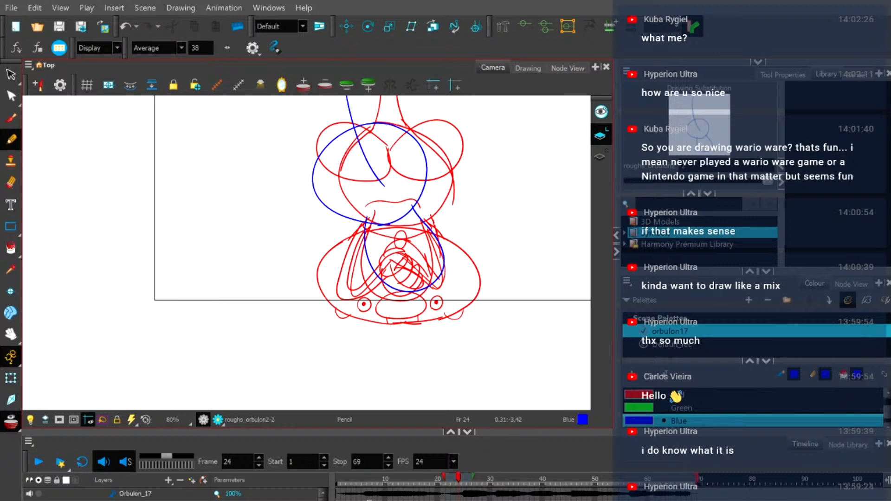
Sketch the two bent arms as V-shaped curves on either side of the torso.
mouse_move(366, 220)
left_mouse_down()
mouse_move(358, 262)
mouse_move(337, 289)
left_mouse_up()
key("ctrl+z")
mouse_move(363, 240)
left_mouse_down()
mouse_move(322, 277)
mouse_move(310, 238)
left_mouse_up()
mouse_move(415, 202)
left_mouse_down()
mouse_move(422, 265)
mouse_move(444, 233)
left_mouse_up()
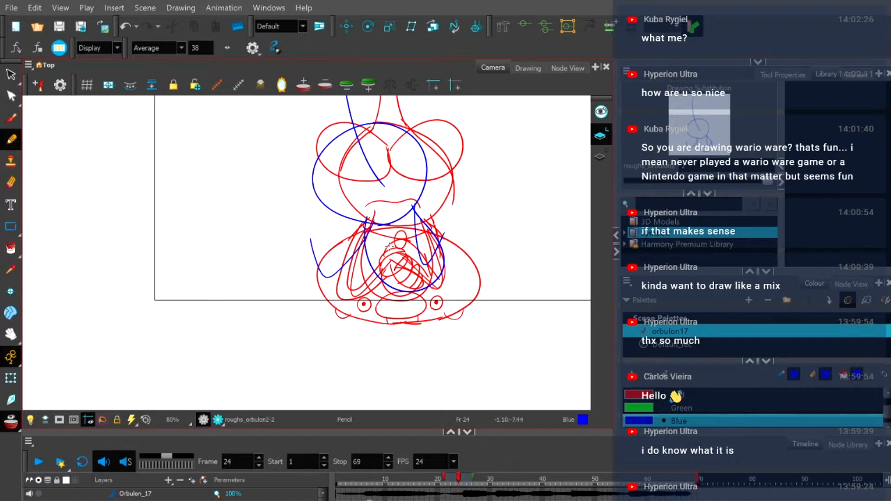
Sketch a wide saucer ellipse around the torso, shifted slightly right of the onion-skinned one.
mouse_move(416, 328)
left_mouse_down()
mouse_move(368, 321)
mouse_move(376, 235)
mouse_move(446, 220)
mouse_move(513, 294)
left_mouse_up()
key("ctrl+z")
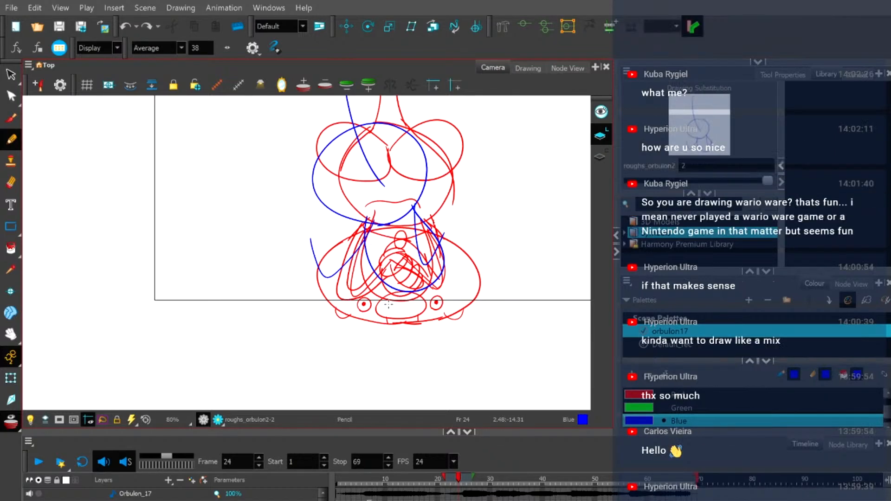
mouse_move(386, 321)
left_mouse_down()
mouse_move(403, 227)
mouse_move(467, 236)
mouse_move(499, 306)
mouse_move(377, 320)
mouse_move(385, 302)
mouse_move(347, 303)
mouse_move(364, 239)
mouse_move(458, 232)
mouse_move(468, 302)
mouse_move(401, 319)
left_mouse_up()
key("ctrl+z")
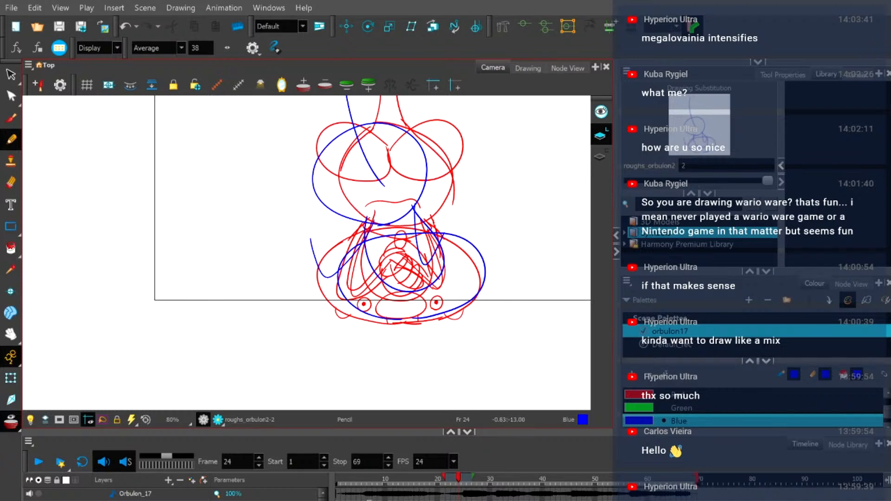
Hide the onion skin and pull the top point of the saucer outline slightly upward with the Contour Editor.
left_click(10, 421)
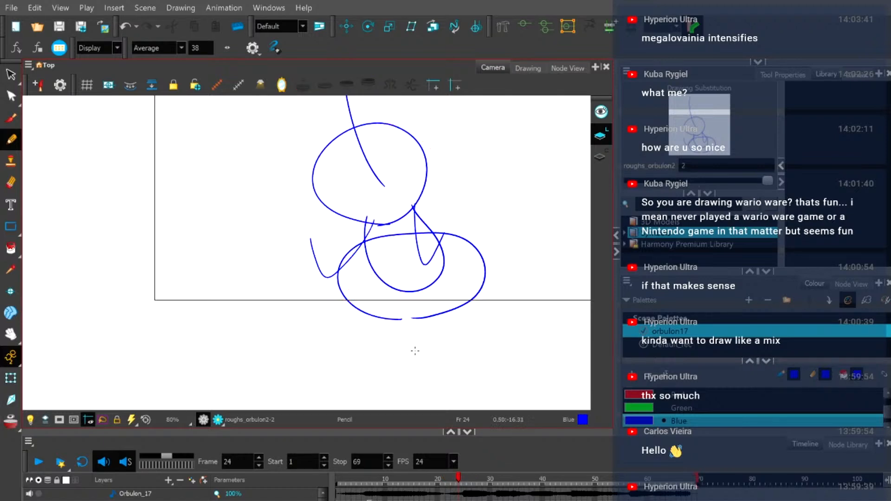
left_click_drag(458, 483, 458, 485)
key("alt+s")
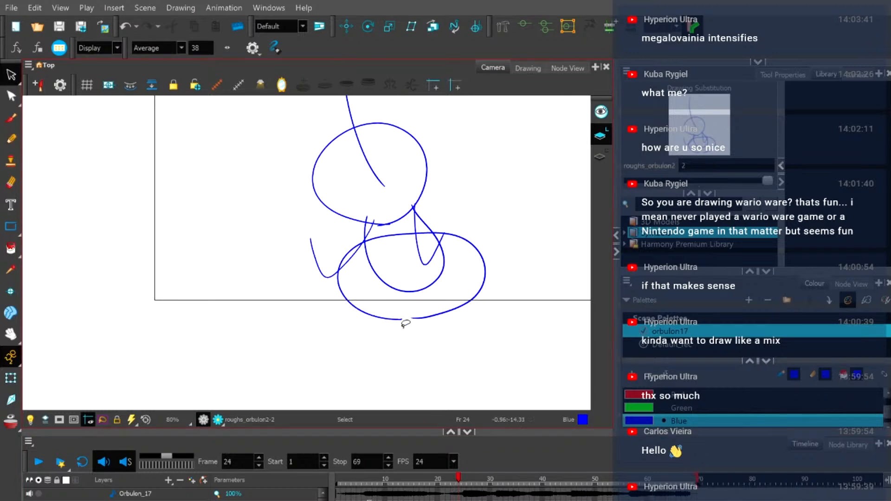
left_click(420, 319)
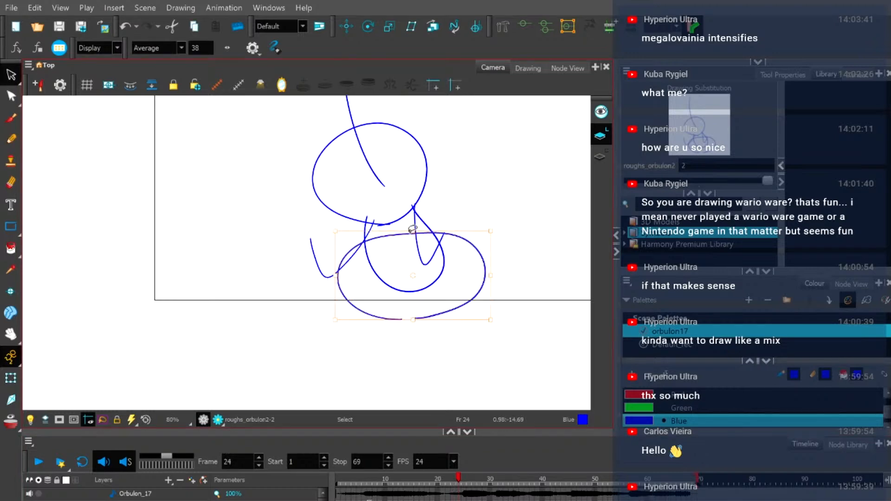
left_click_drag(412, 231, 412, 230)
left_click(12, 96)
scroll(385, 204, "up", 3)
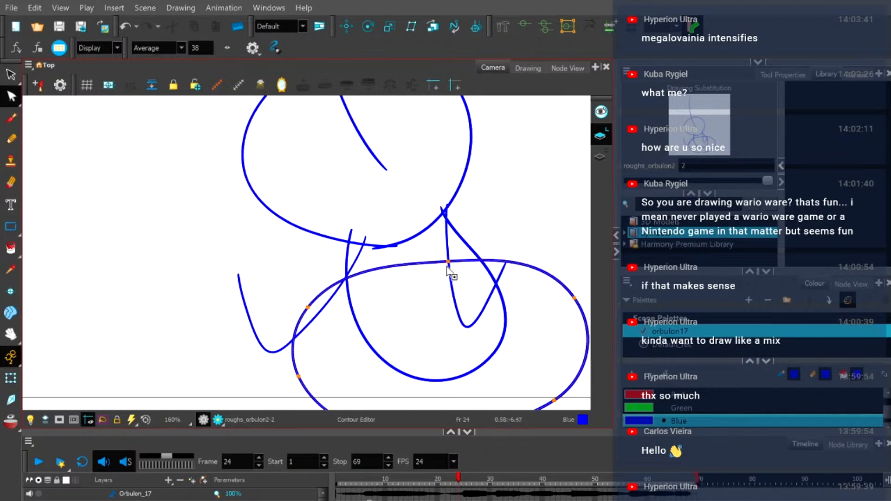
left_click_drag(447, 263, 443, 247)
scroll(443, 246, "down", 2)
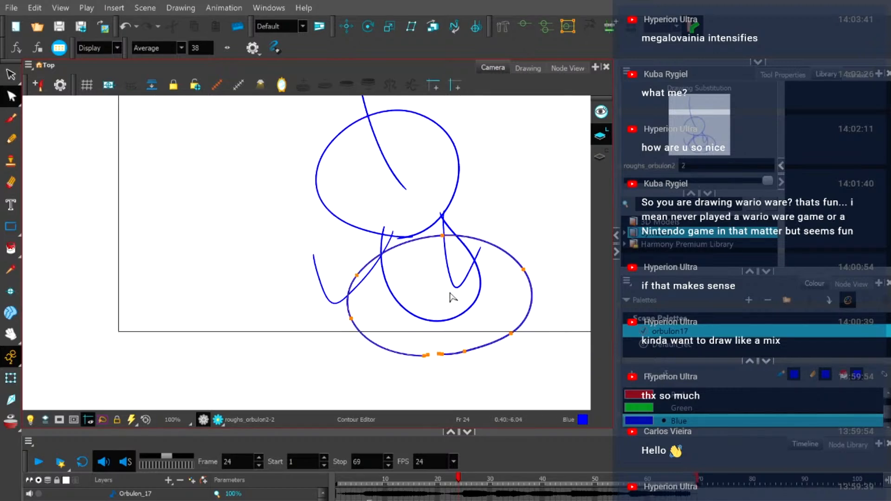
Compare frames 23 and 24, and stretch the saucer ellipse wider on its right side.
left_click_drag(461, 485, 459, 483)
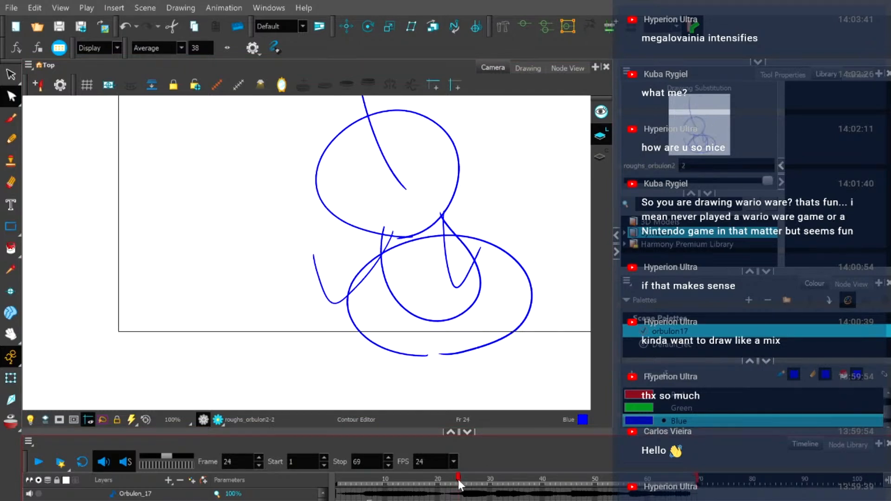
left_click(454, 483)
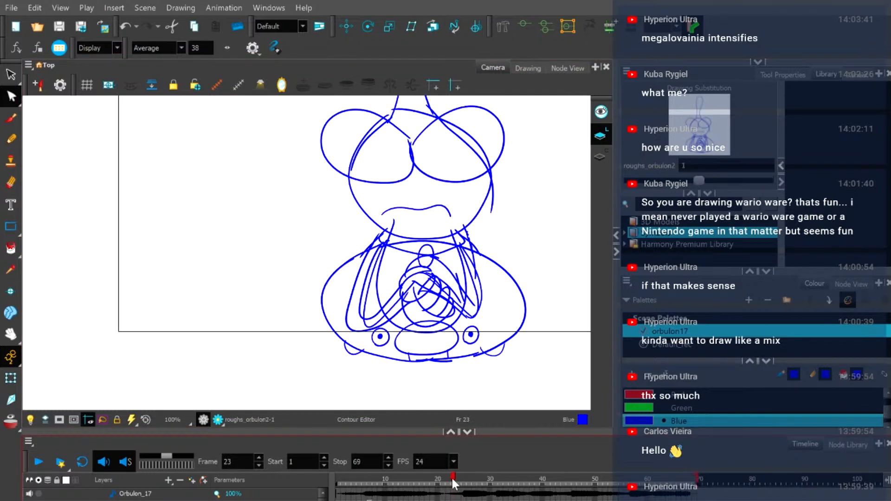
left_click_drag(453, 479, 458, 478)
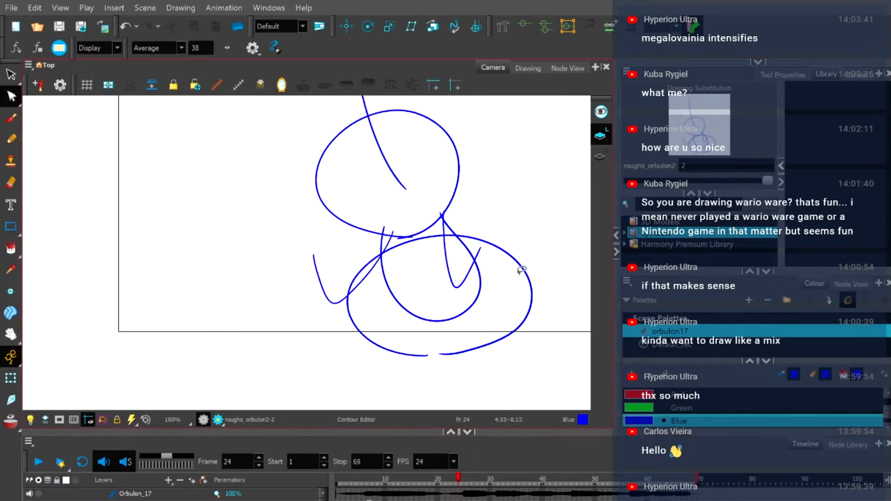
left_click(531, 299)
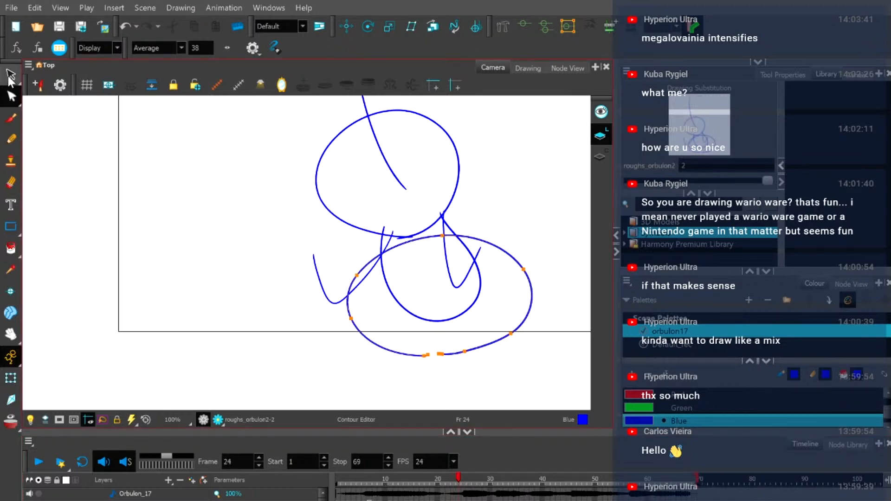
left_click(10, 75)
left_click(8, 423)
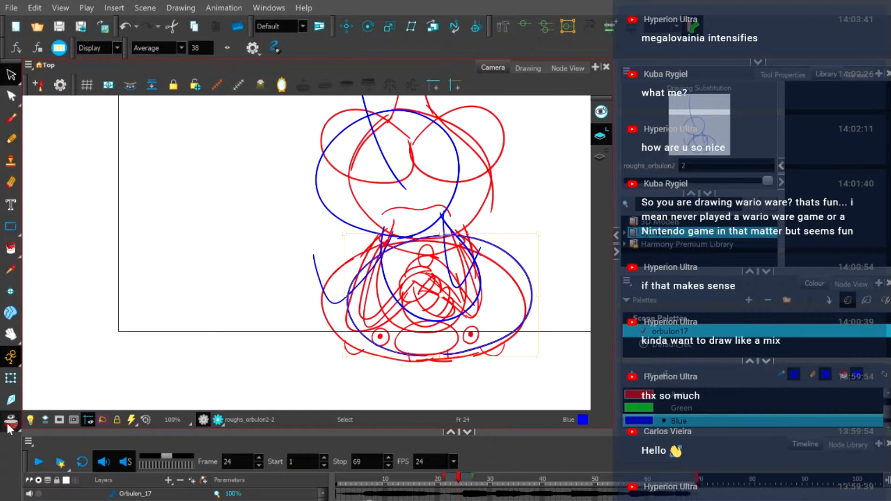
left_click(8, 423)
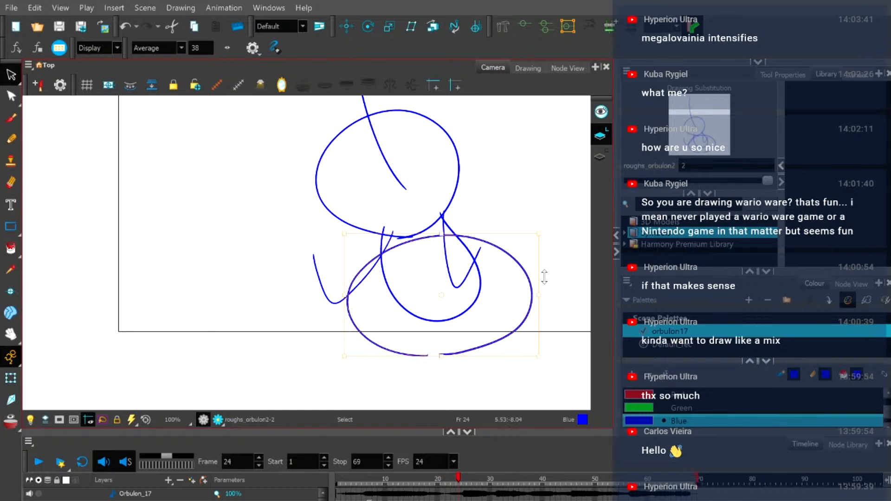
left_click_drag(549, 299, 564, 299)
left_click_drag(455, 475, 459, 476)
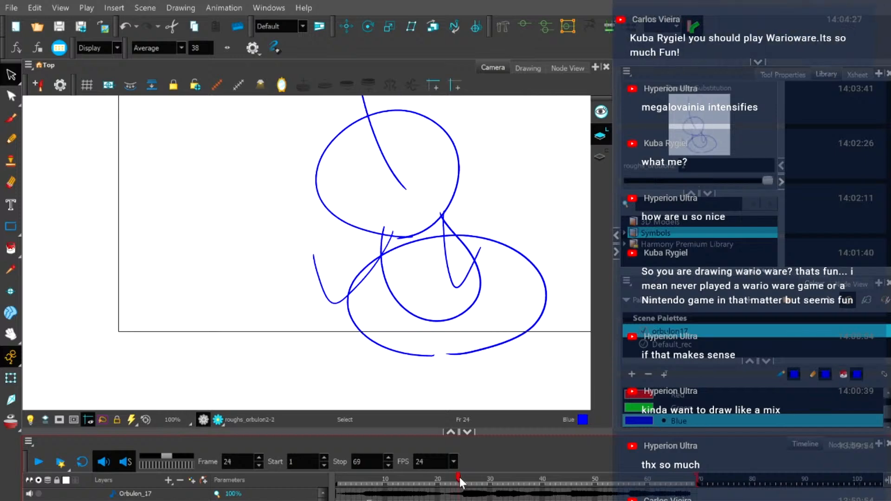
Shift the whole saucer ellipse slightly upward on frame 24 and deselect it.
left_click(456, 353)
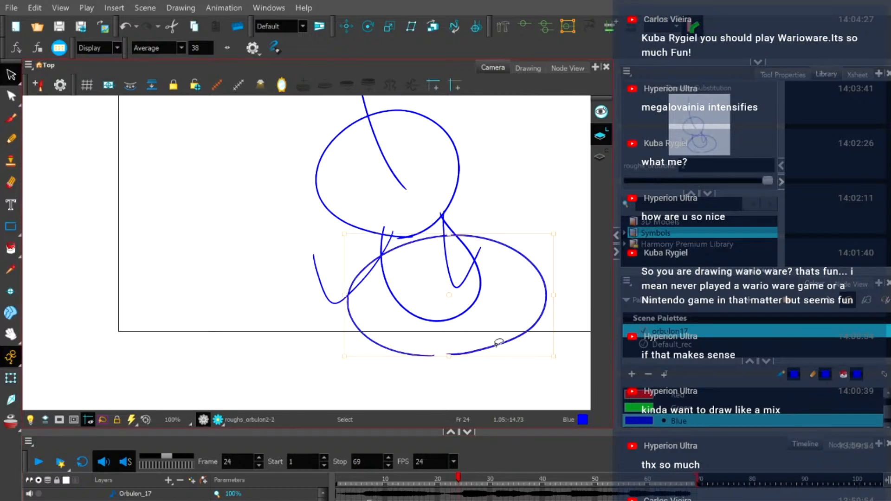
left_click_drag(498, 344, 500, 334)
left_click_drag(500, 333, 498, 329)
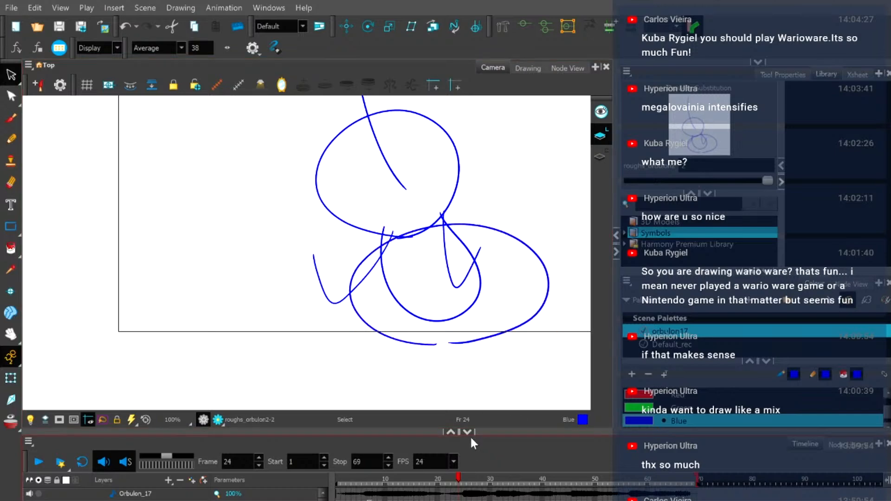
left_click_drag(458, 479, 459, 478)
left_click(450, 268)
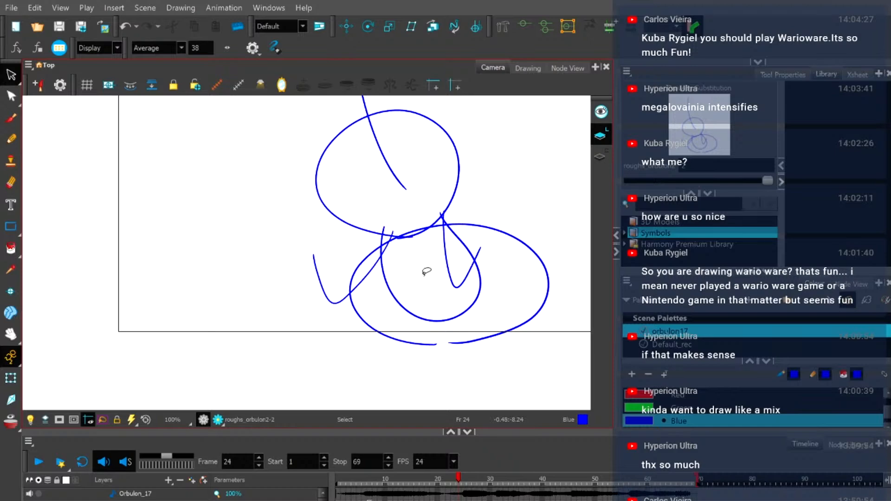
Sketch short Pencil strokes over the V-shaped arm on the torso's right side, undoing the last one.
left_click(11, 138)
left_click(449, 481)
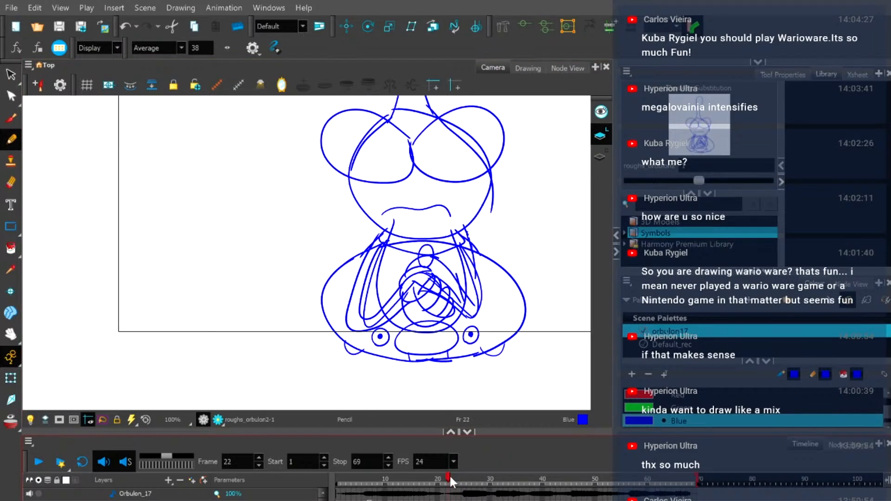
left_click(459, 480)
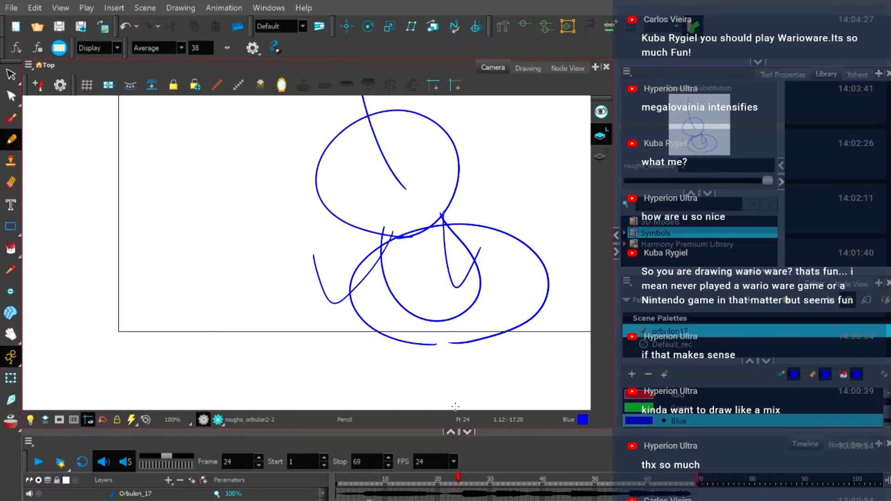
mouse_move(452, 219)
left_mouse_down()
mouse_move(460, 273)
mouse_move(456, 235)
mouse_move(445, 260)
mouse_move(440, 231)
left_mouse_up()
key("ctrl+z")
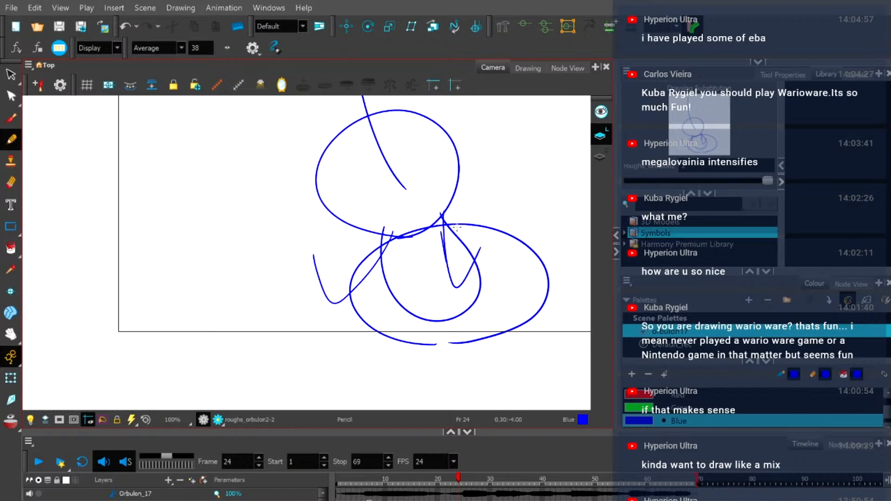
mouse_move(446, 212)
left_mouse_down()
mouse_move(459, 277)
mouse_move(465, 248)
mouse_move(445, 233)
mouse_move(460, 256)
mouse_move(453, 273)
mouse_move(474, 241)
left_mouse_up()
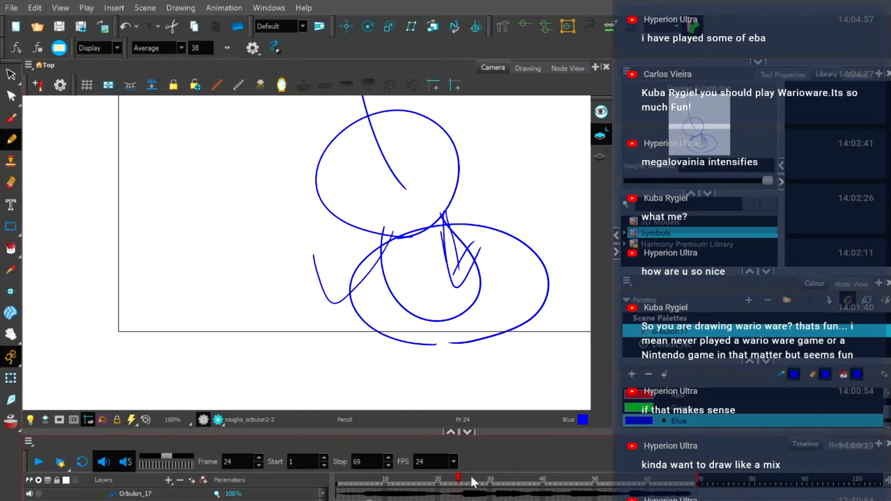
left_click(9, 420)
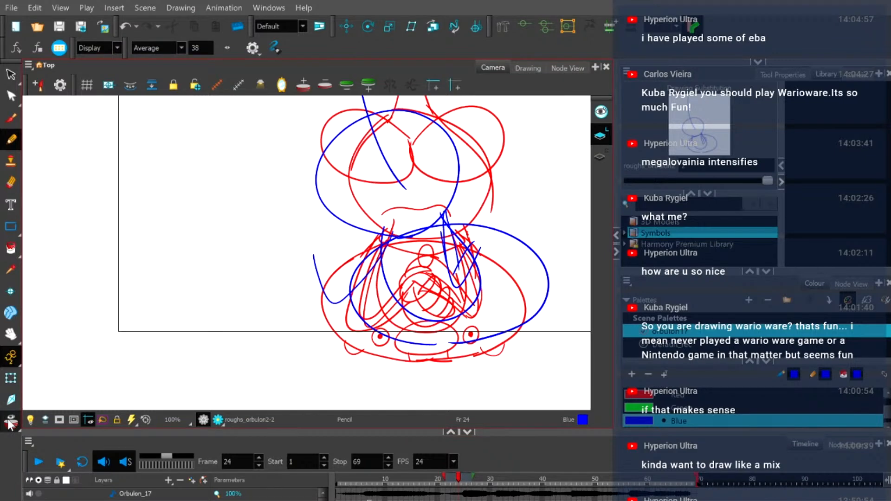
left_click(9, 422)
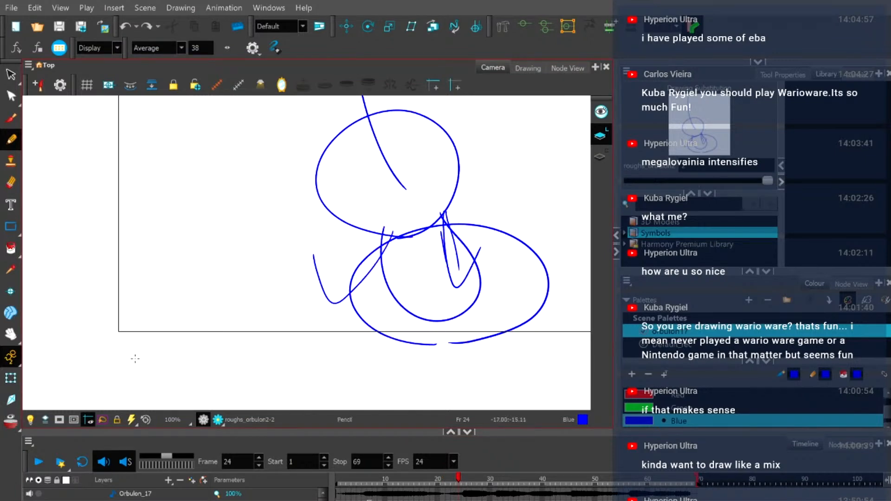
Adjust the selected stalk curve so its upper part sits slightly further right above the head.
scroll(374, 280, "down", 2)
scroll(373, 281, "down", 2)
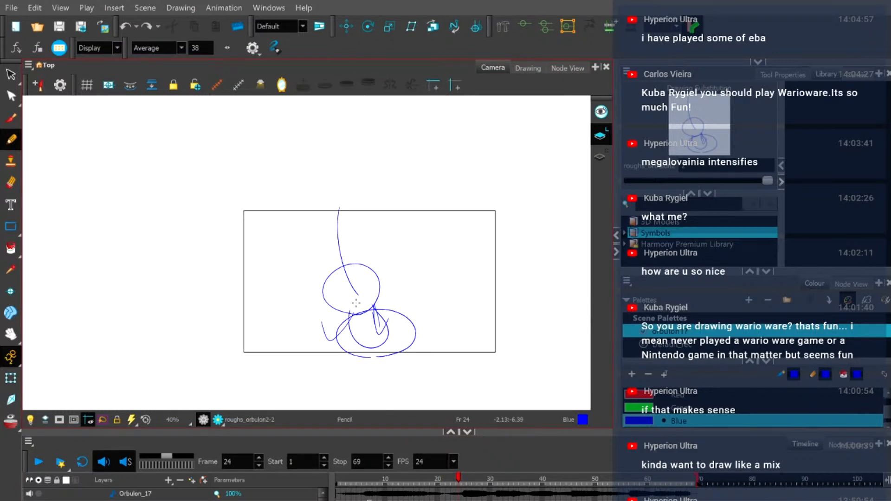
scroll(346, 233, "up", 1)
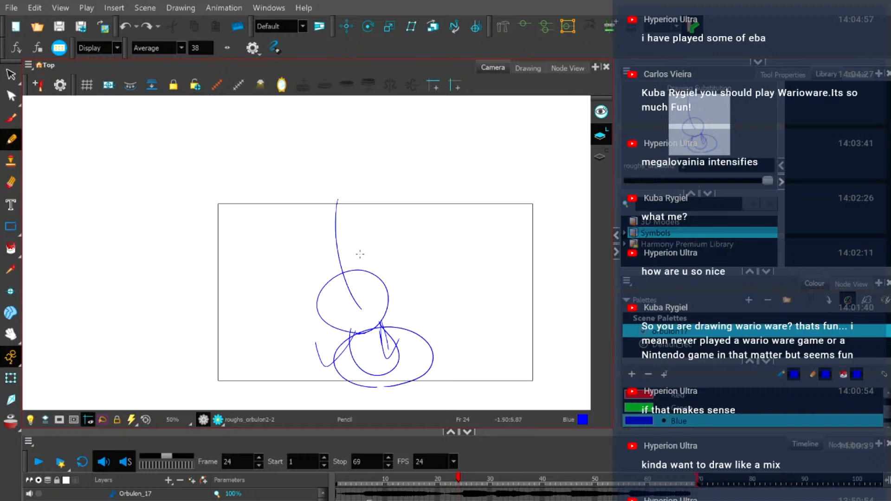
left_click(11, 74)
scroll(320, 238, "up", 1)
left_click(348, 257)
left_click_drag(362, 263, 375, 328)
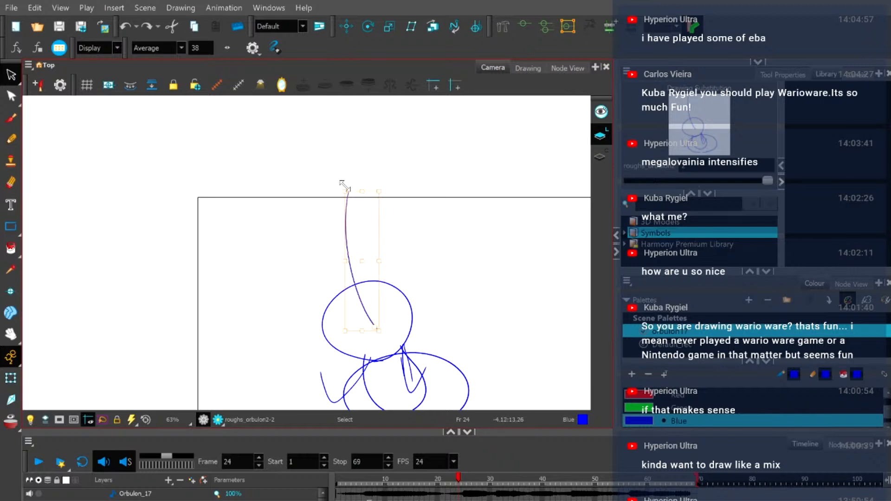
left_click_drag(338, 188, 344, 185)
left_click(326, 165)
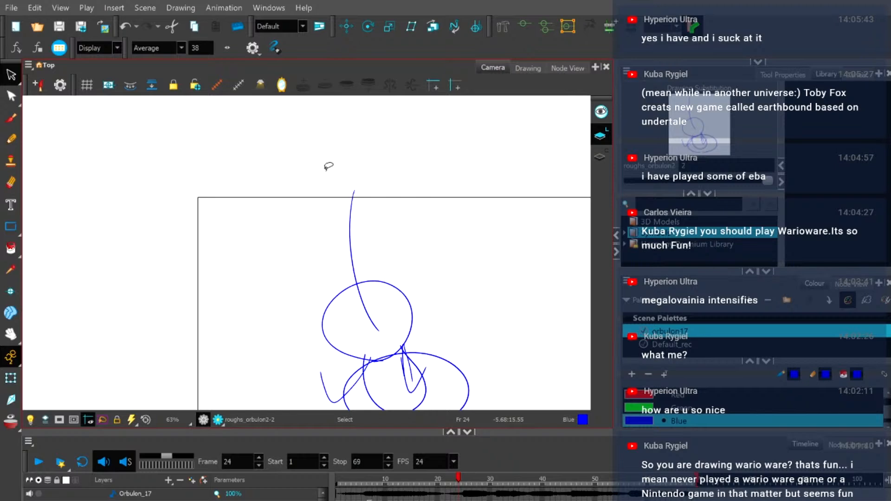
Flip between frames 23 and 24 to compare the new pose with the previous drawing.
left_click_drag(435, 248, 403, 199)
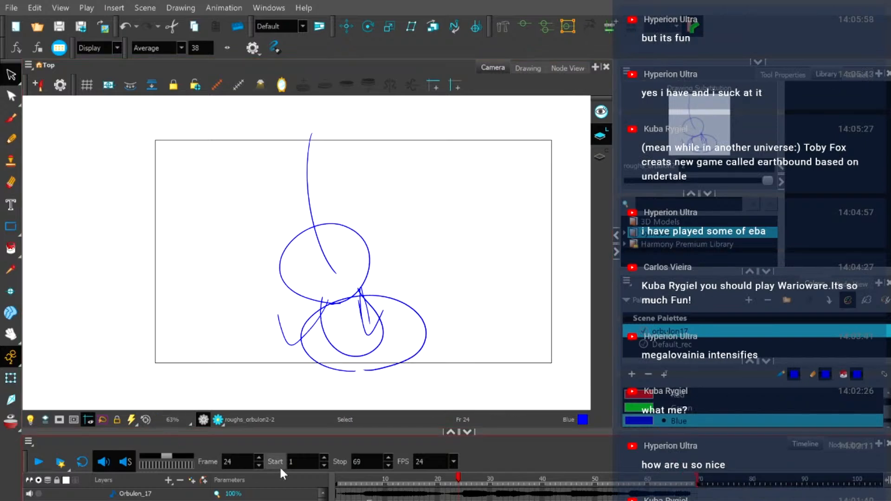
left_click(459, 483)
left_click_drag(459, 479, 454, 478)
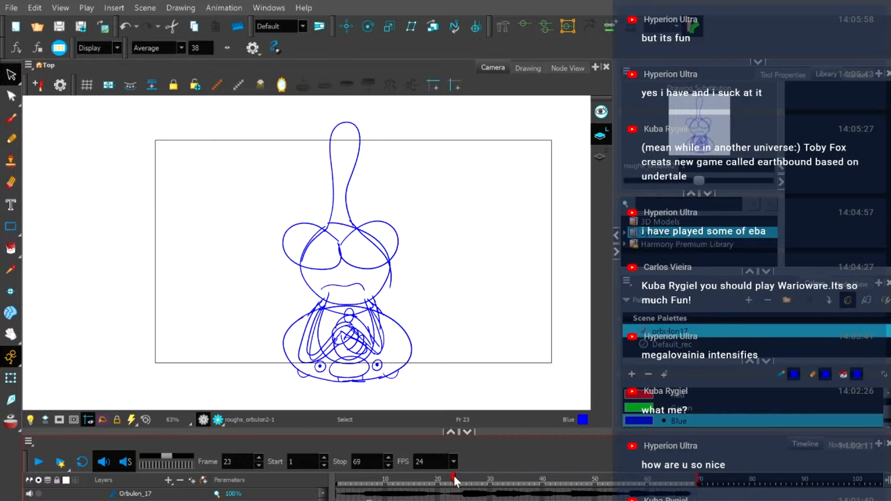
left_click_drag(454, 477, 458, 476)
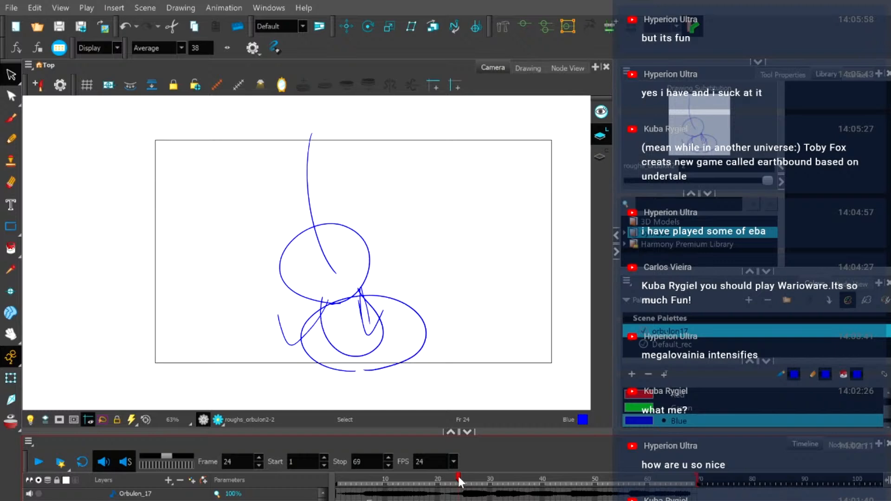
left_click_drag(458, 476, 457, 475)
left_click_drag(458, 477, 453, 477)
mouse_move(453, 477)
left_mouse_down()
mouse_move(469, 478)
mouse_move(461, 482)
left_mouse_up()
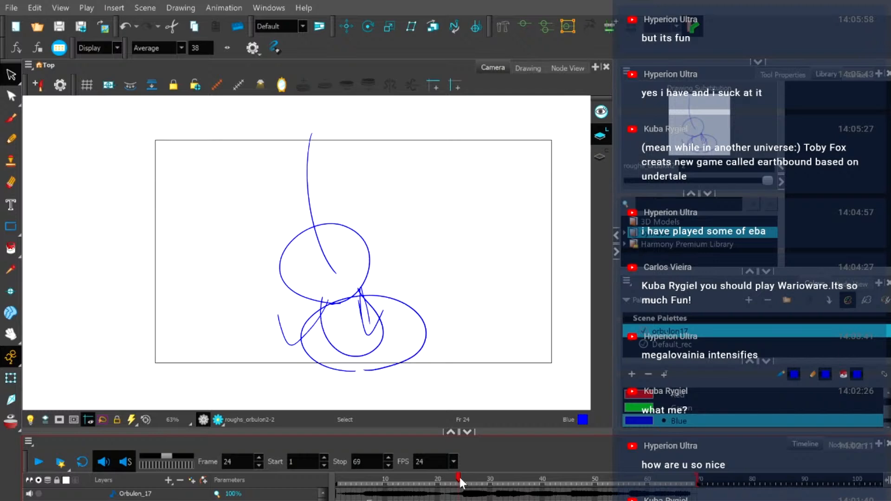
Delete the V-shaped arm on the left side of the torso.
scroll(349, 392, "up", 1)
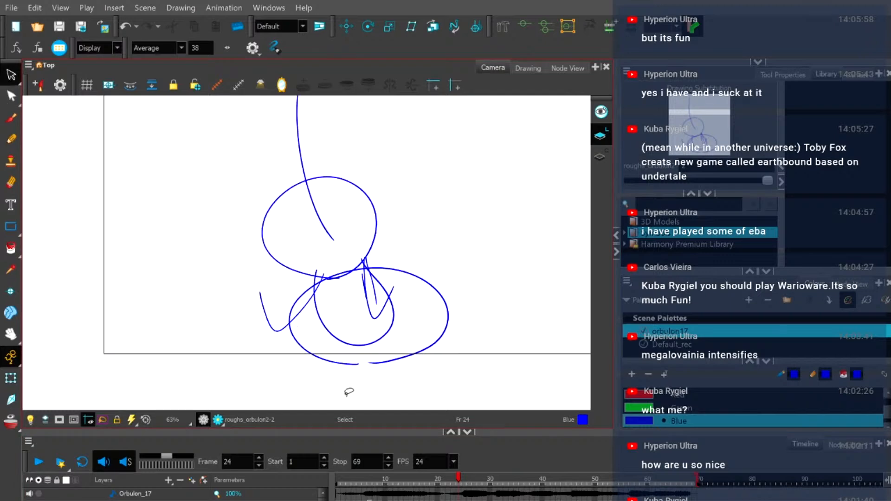
scroll(349, 392, "up", 1)
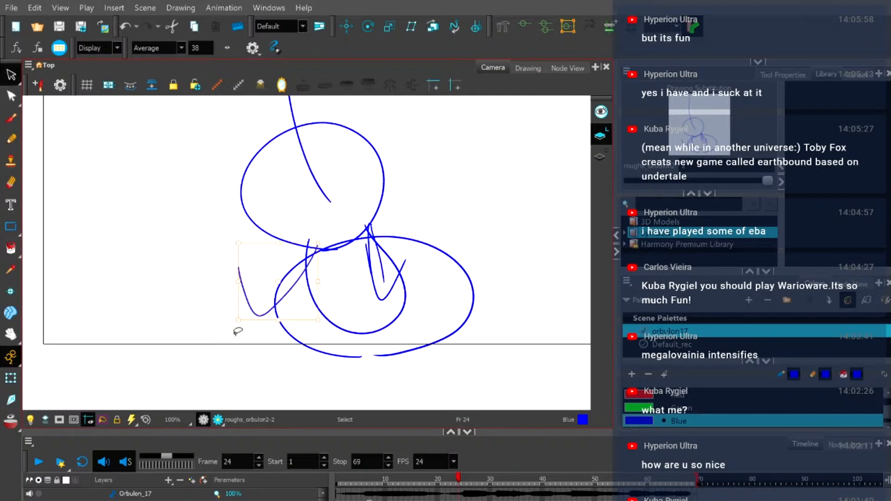
Sketch a bent arm raised on the right of the torso, ending in a simple hand, redoing strokes as needed.
left_click(13, 144)
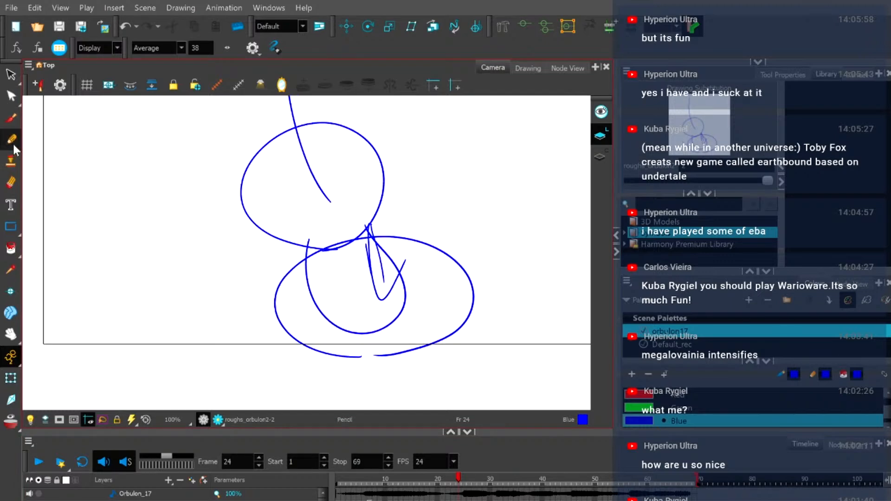
mouse_move(365, 243)
left_mouse_down()
mouse_move(392, 278)
mouse_move(429, 225)
left_mouse_up()
key("ctrl+z")
mouse_move(365, 235)
left_mouse_down()
mouse_move(403, 280)
mouse_move(441, 190)
mouse_move(426, 241)
mouse_move(424, 216)
mouse_move(415, 237)
mouse_move(443, 219)
mouse_move(444, 240)
mouse_move(441, 223)
mouse_move(422, 217)
mouse_move(410, 244)
mouse_move(434, 231)
mouse_move(420, 227)
mouse_move(436, 217)
mouse_move(428, 250)
mouse_move(436, 214)
mouse_move(444, 225)
mouse_move(420, 231)
left_mouse_up()
key("ctrl+z")
key("ctrl+z")
key("ctrl+z")
key("ctrl+z")
key("ctrl+z")
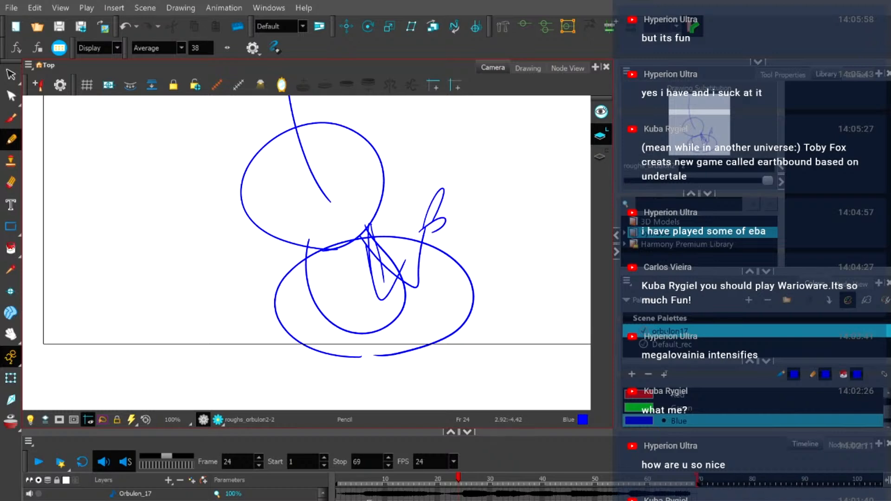
Sketch a slightly curved line from the neck down the left side of the torso, redoing the stroke once.
left_click_drag(310, 243, 263, 350)
key("ctrl+z")
left_click_drag(313, 243, 288, 330)
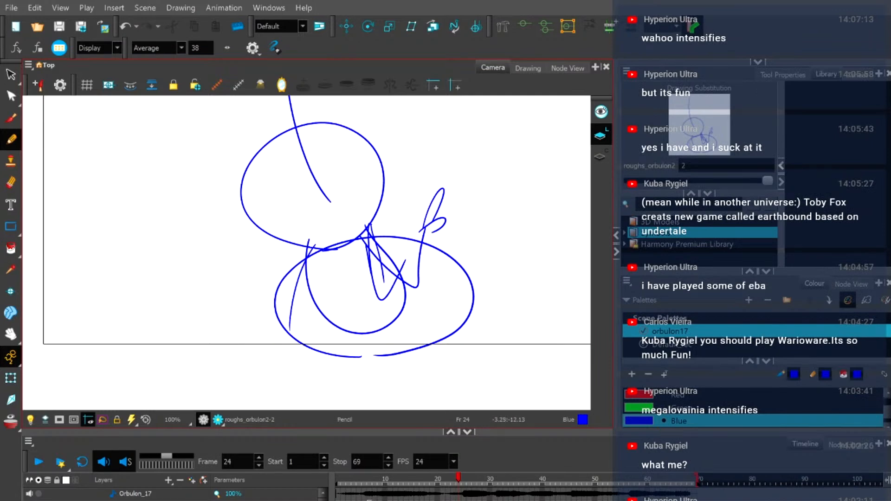
Turn on onion skin and sketch a large oval eye over the upper left of the head, redoing strokes as needed.
scroll(354, 260, "up", 3)
mouse_move(269, 256)
left_mouse_down()
mouse_move(274, 191)
mouse_move(284, 253)
mouse_move(236, 187)
left_mouse_up()
key("ctrl+z")
key("ctrl+z")
left_click(10, 421)
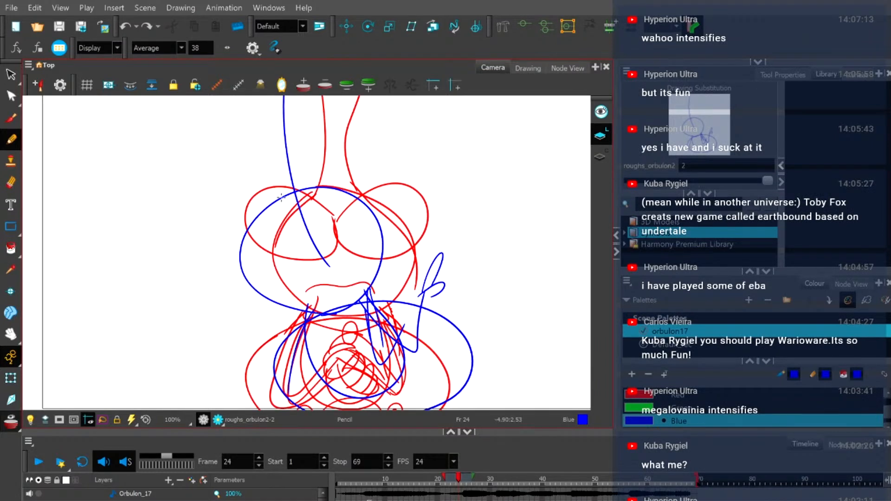
mouse_move(263, 251)
left_mouse_down()
mouse_move(297, 238)
mouse_move(294, 202)
mouse_move(269, 259)
mouse_move(215, 218)
mouse_move(308, 241)
mouse_move(253, 254)
left_mouse_up()
key("ctrl+z")
key("ctrl+z")
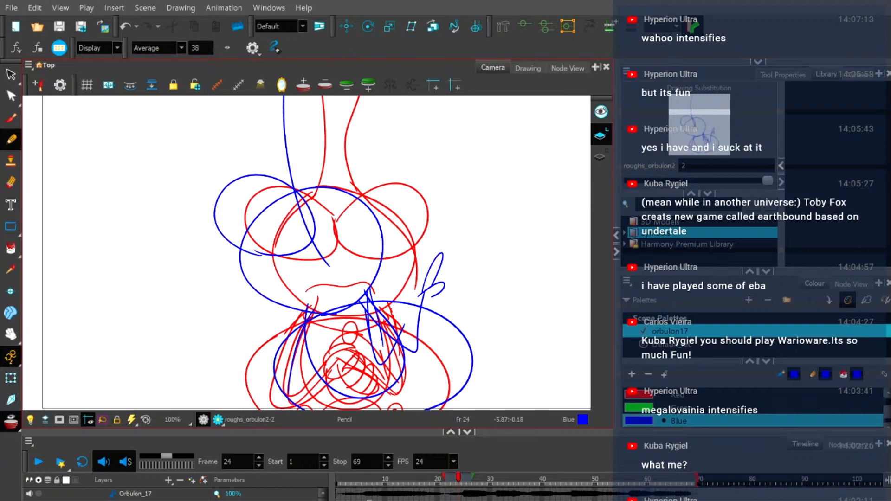
Sketch the second oval eye over the upper right of the head, turn onion skin off and compare with the previous drawing.
mouse_move(302, 244)
left_mouse_down()
mouse_move(324, 213)
mouse_move(398, 228)
mouse_move(319, 267)
mouse_move(375, 184)
mouse_move(356, 256)
mouse_move(302, 240)
left_mouse_up()
key("ctrl+z")
key("alt+o")
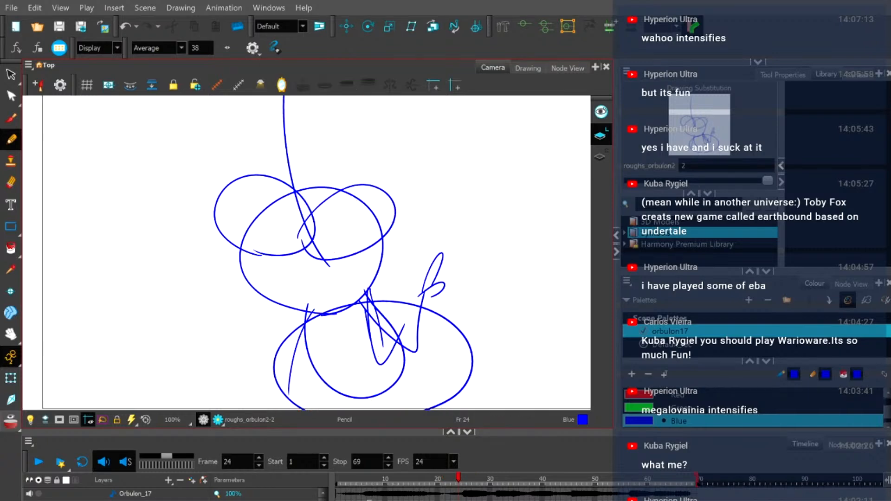
left_click_drag(458, 476, 458, 478)
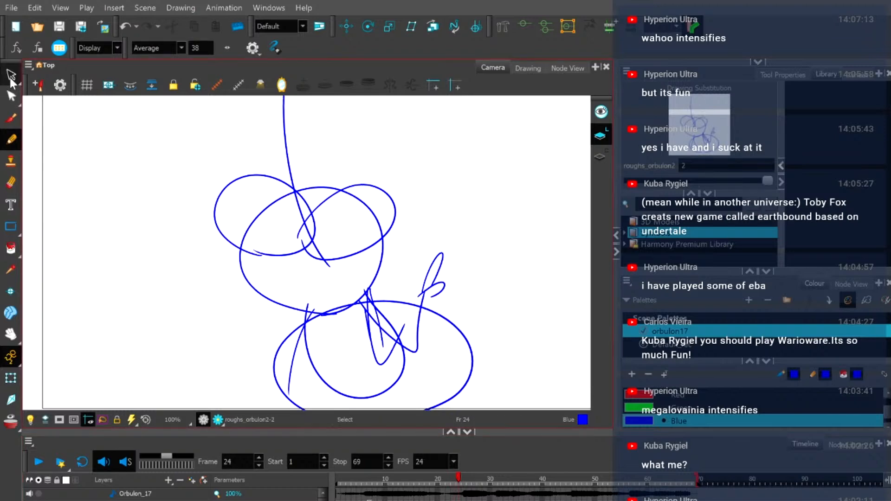
Scale the left eye oval slightly smaller and rotate it a little, keeping it against the upper left of the head.
left_click(9, 76)
mouse_move(201, 221)
left_mouse_down()
mouse_move(223, 194)
mouse_move(219, 204)
left_mouse_up()
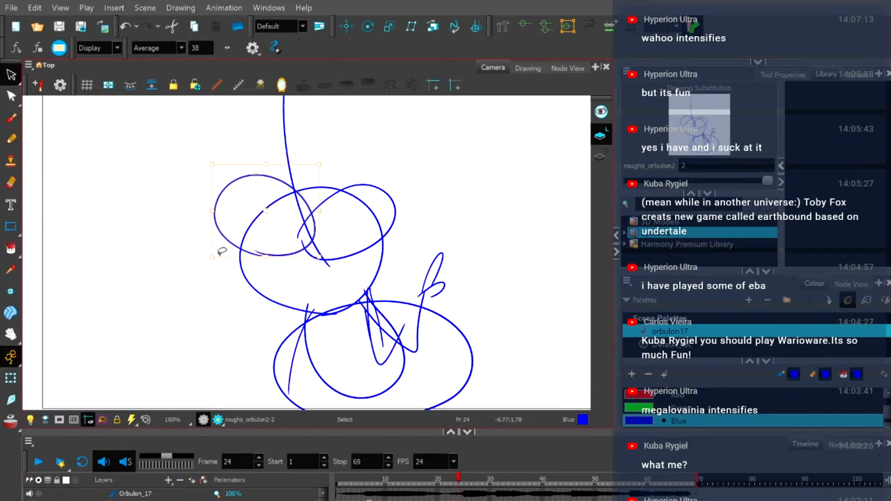
left_click_drag(215, 259, 212, 257)
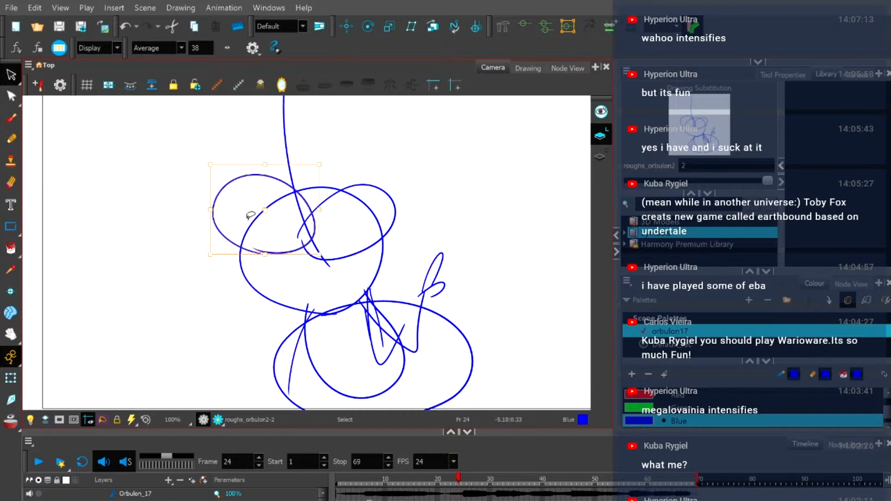
left_click_drag(212, 211, 219, 212)
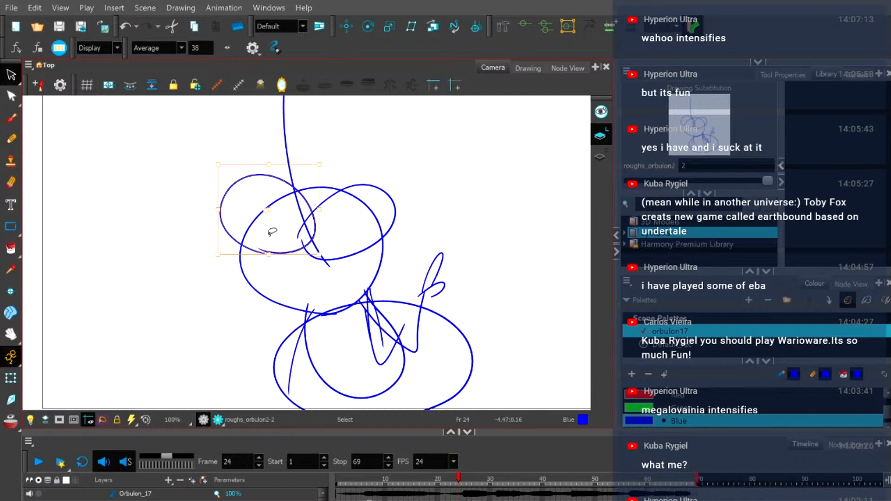
left_click_drag(268, 252, 268, 248)
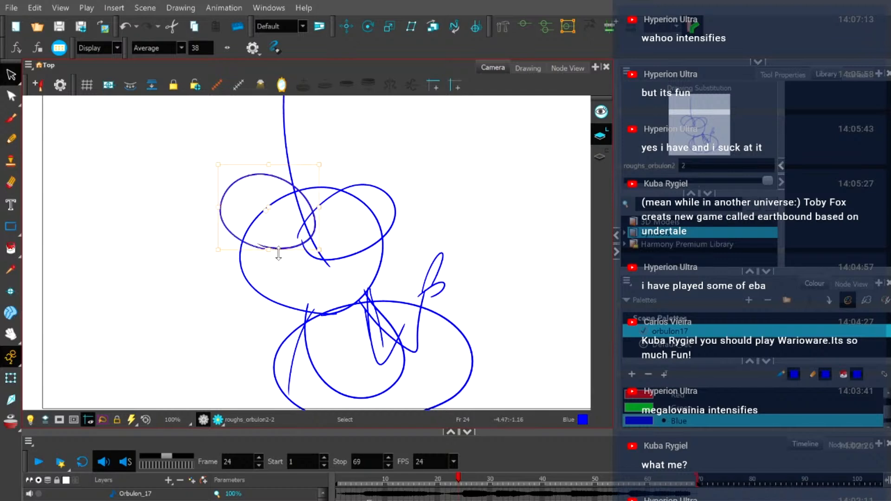
left_click_drag(208, 163, 212, 149)
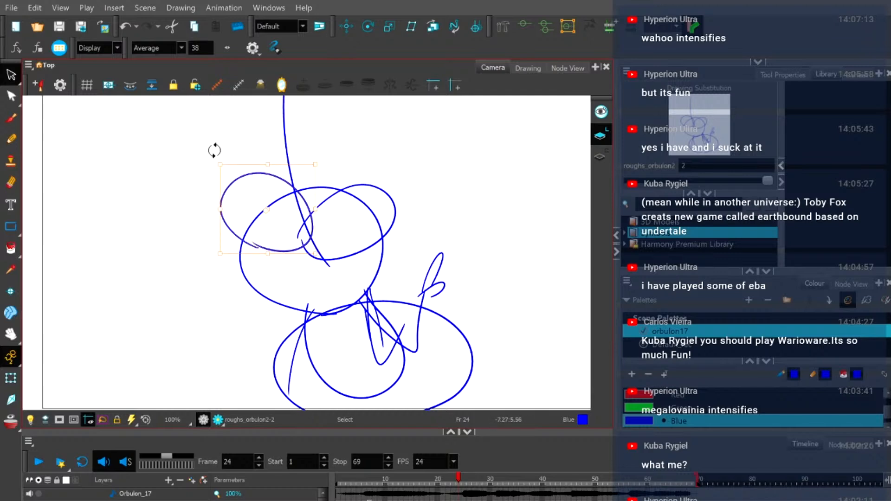
key("Escape")
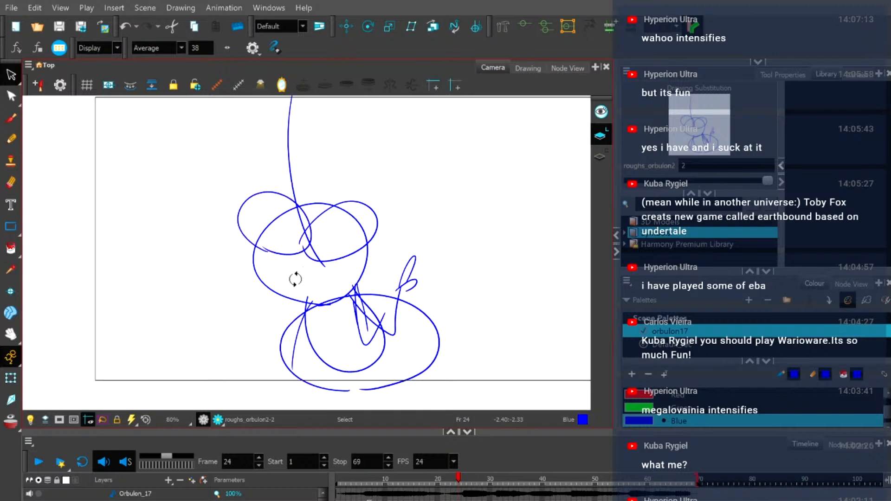
Compare the head and eyes on frame 24 with the previous drawing by flipping frames and toggling onion skin.
left_click(11, 140)
key("2")
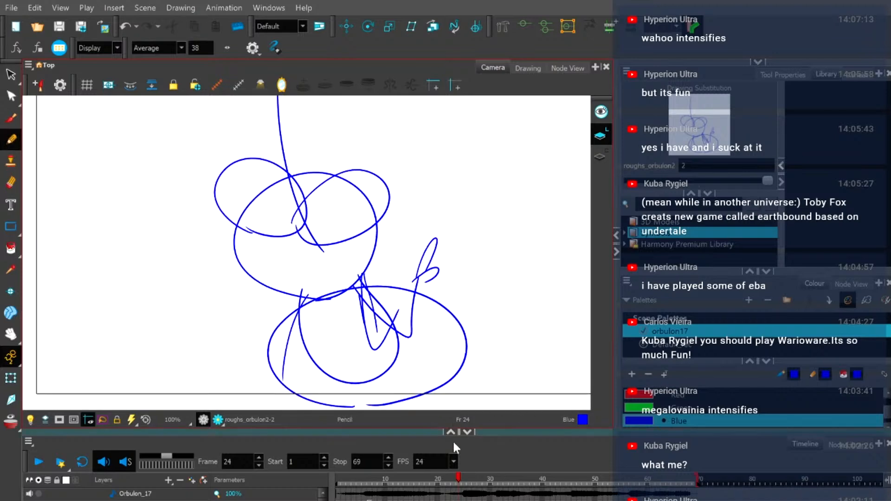
left_click(457, 480)
left_click_drag(457, 476, 460, 477)
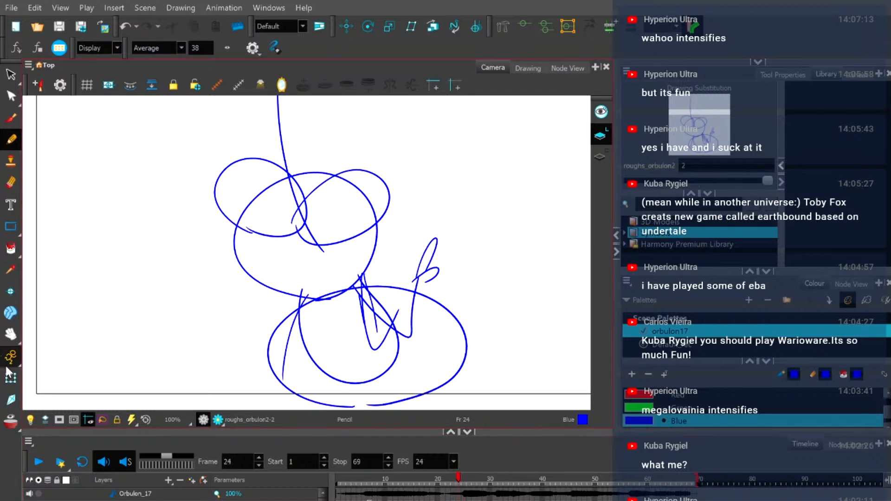
left_click(10, 427)
key("2")
key("2")
key("2")
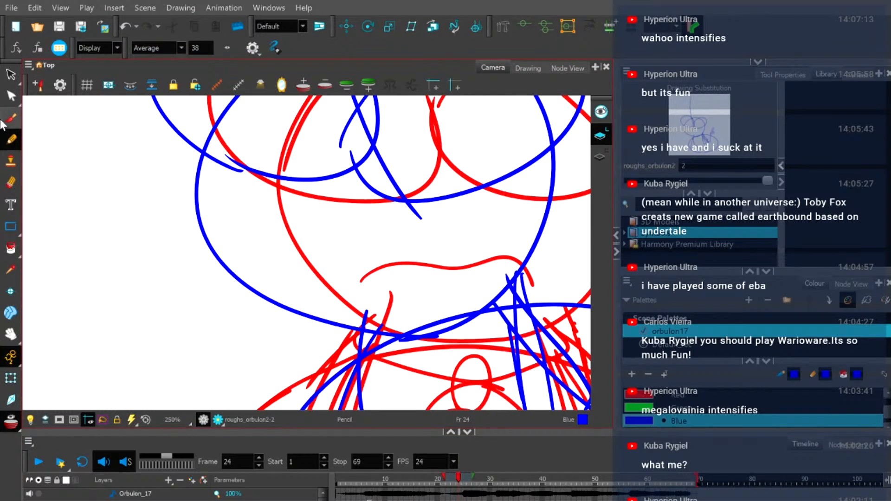
left_click(10, 427)
key("1")
key("1")
mouse_move(443, 480)
left_mouse_down()
mouse_move(384, 479)
mouse_move(460, 484)
left_mouse_up()
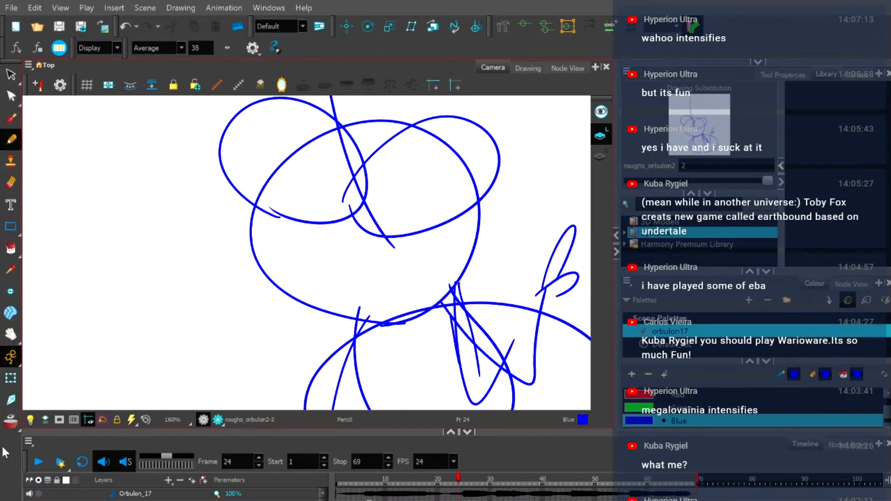
Sketch a wavy mouth line below the eyes using onion skin as a guide, redoing the stroke once.
left_click(4, 421)
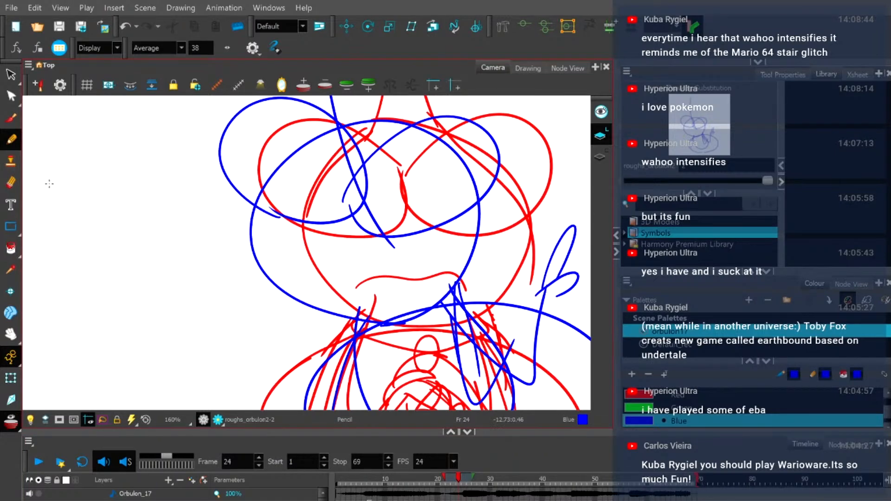
scroll(237, 281, "up", 1)
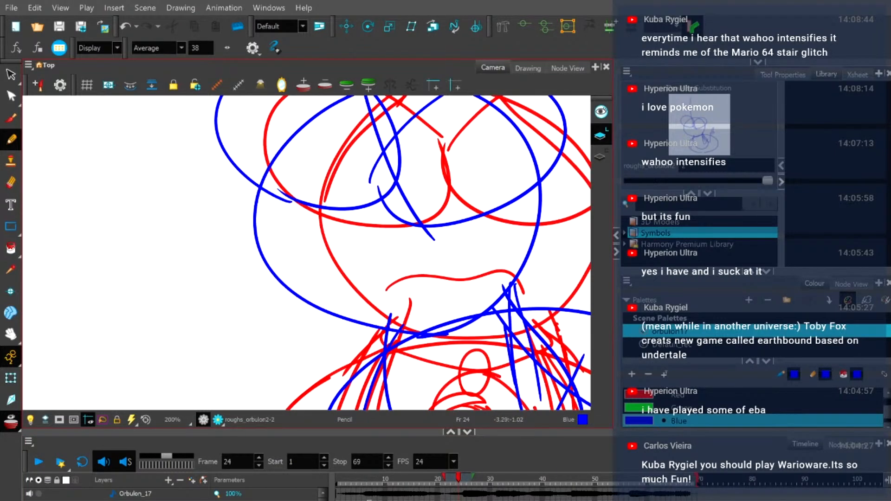
mouse_move(301, 241)
left_mouse_down()
mouse_move(324, 254)
mouse_move(372, 266)
left_mouse_up()
key("ctrl+z")
mouse_move(307, 231)
left_mouse_down()
mouse_move(335, 251)
mouse_move(394, 250)
mouse_move(422, 267)
mouse_move(448, 259)
left_mouse_up()
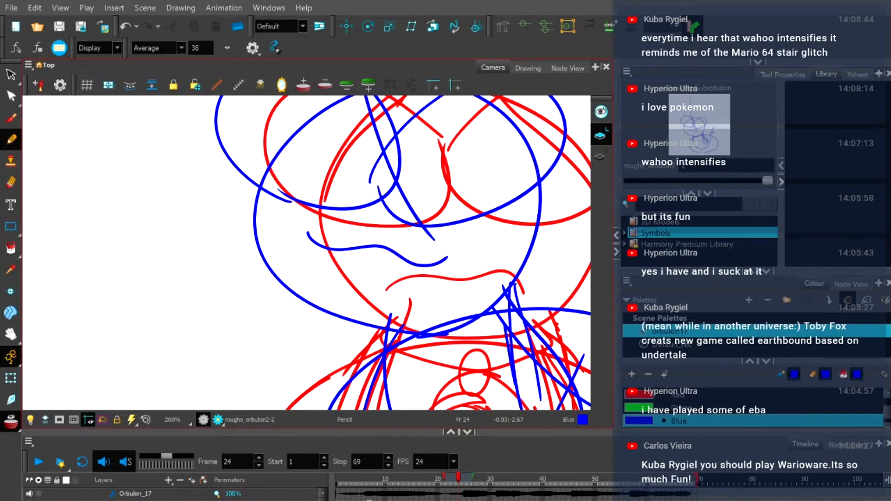
left_click(11, 421)
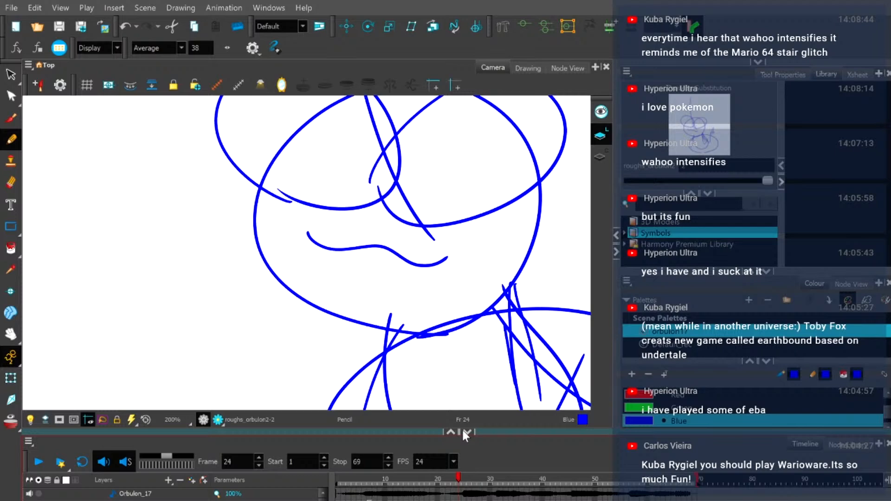
Compare the mouth with the previous drawing and move it slightly down and to the left on the face.
mouse_move(460, 480)
left_mouse_down()
mouse_move(449, 483)
mouse_move(458, 483)
left_mouse_up()
key("alt+s")
left_click(341, 248)
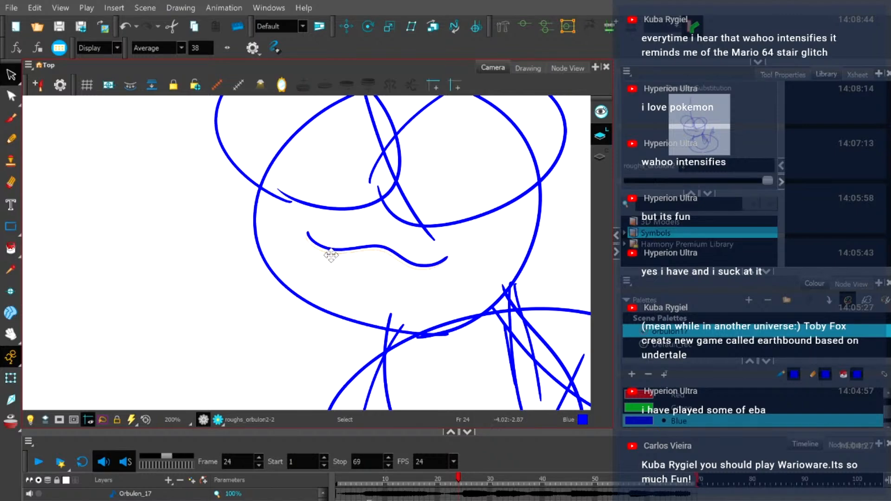
left_click_drag(332, 251, 330, 256)
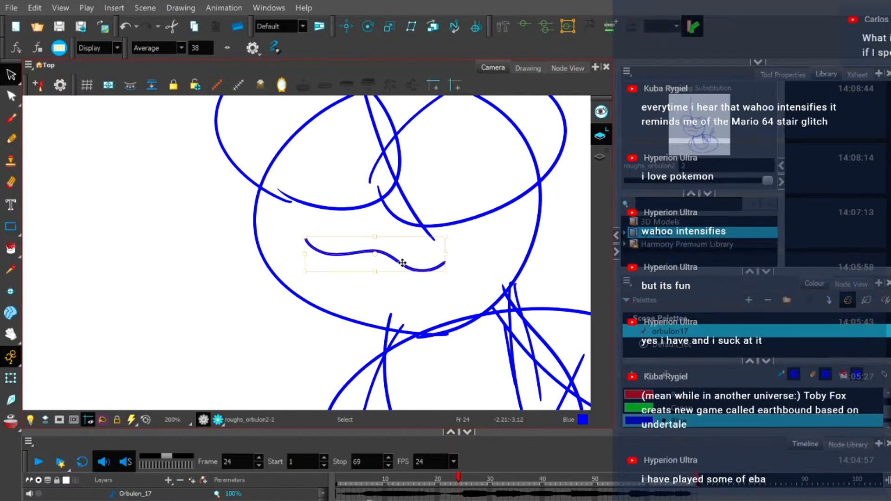
left_click_drag(398, 261, 392, 265)
left_click(380, 292)
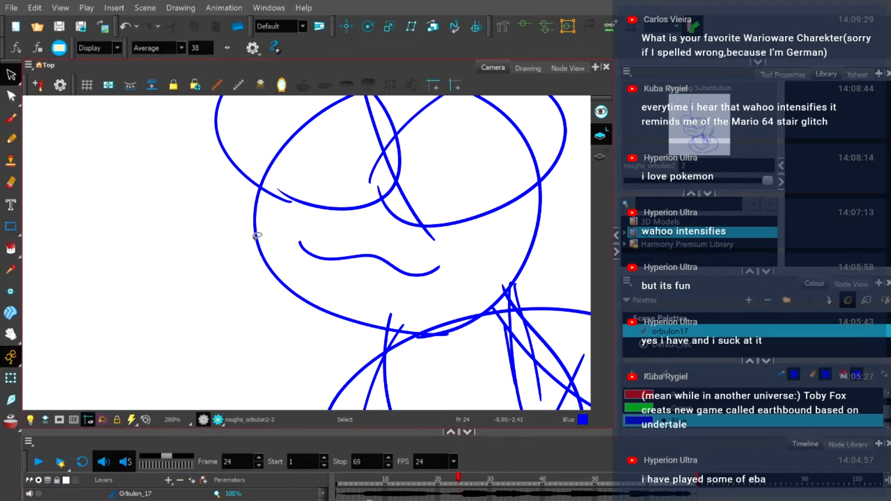
Shift the curved line on the left of the torso slightly further left.
scroll(274, 233, "down", 2)
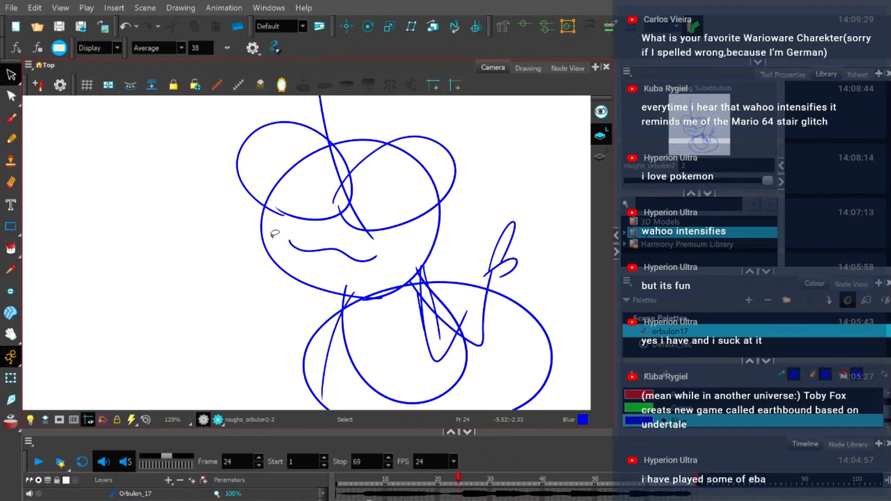
scroll(298, 228, "down", 3)
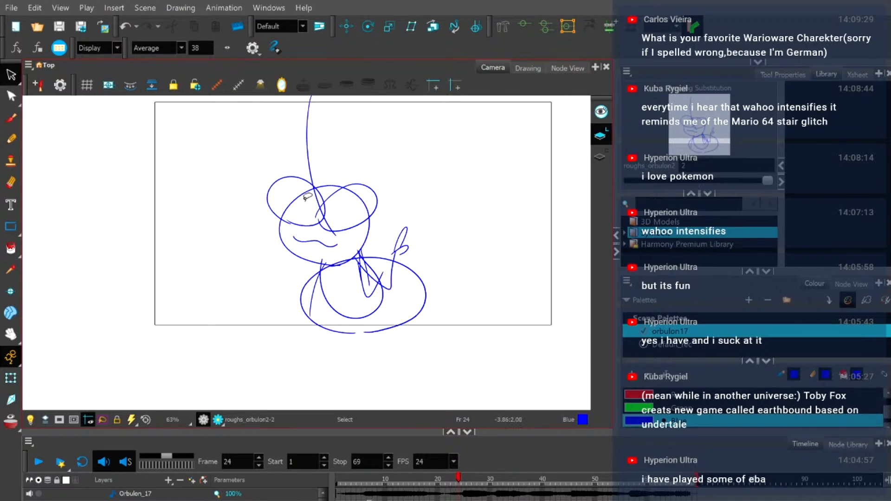
scroll(303, 259, "up", 2)
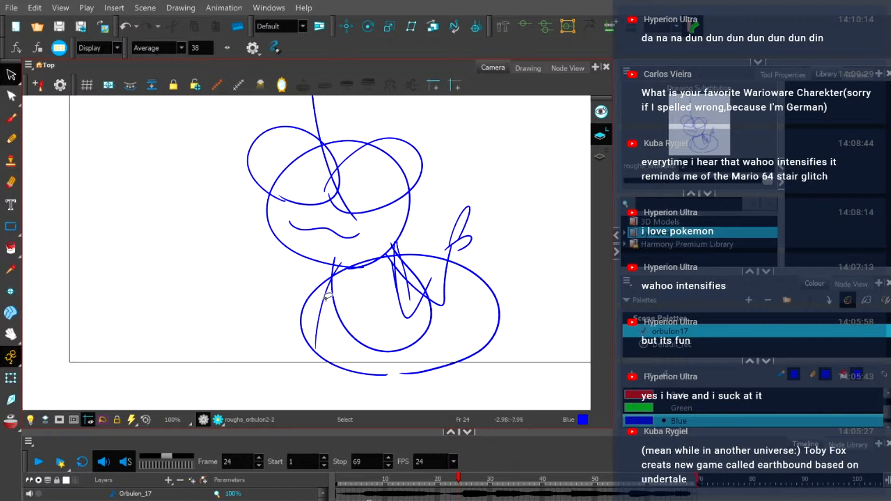
scroll(327, 298, "up", 2)
left_click(327, 282)
left_click_drag(325, 287, 316, 286)
scroll(316, 287, "down", 2)
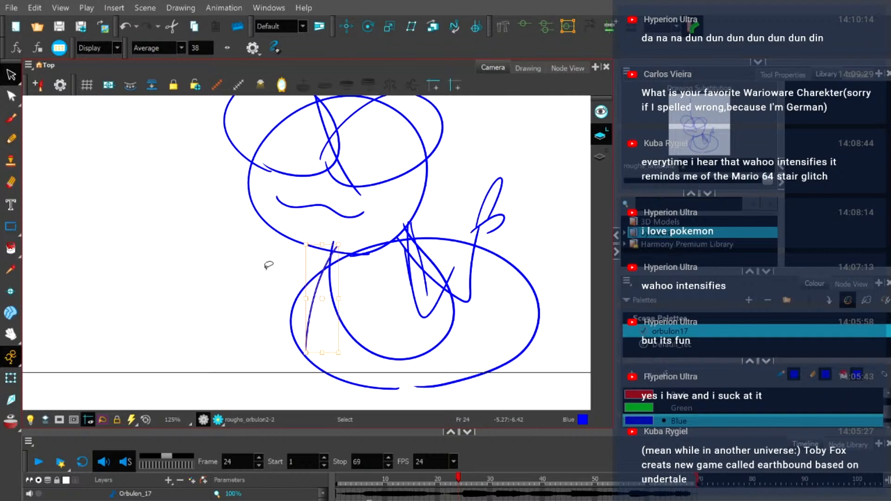
left_click(284, 291)
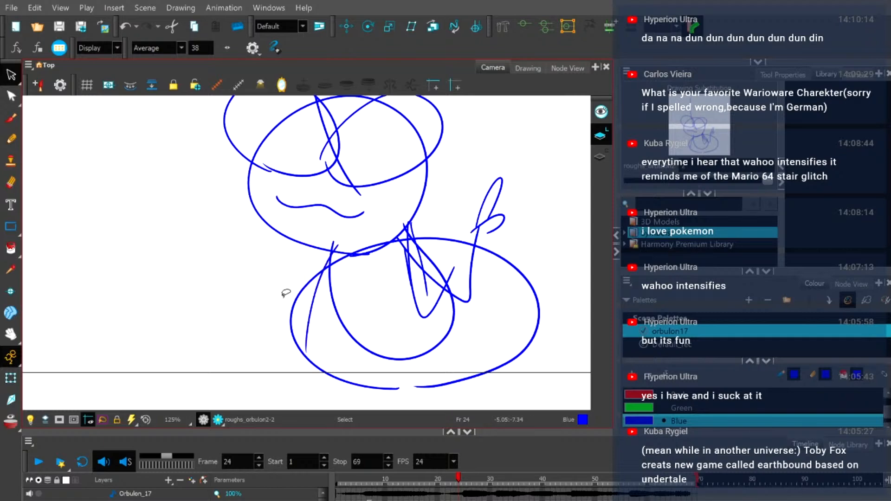
Sketch a second, longer curve from the neck down past the saucer's lower edge on the left, redoing the stroke once.
left_click(14, 140)
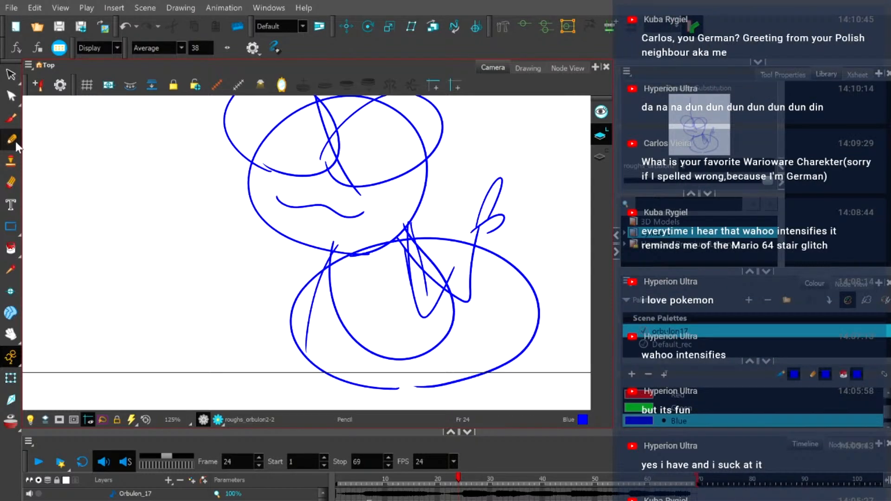
left_click_drag(330, 258, 332, 385)
key("ctrl+z")
left_click_drag(332, 252, 330, 415)
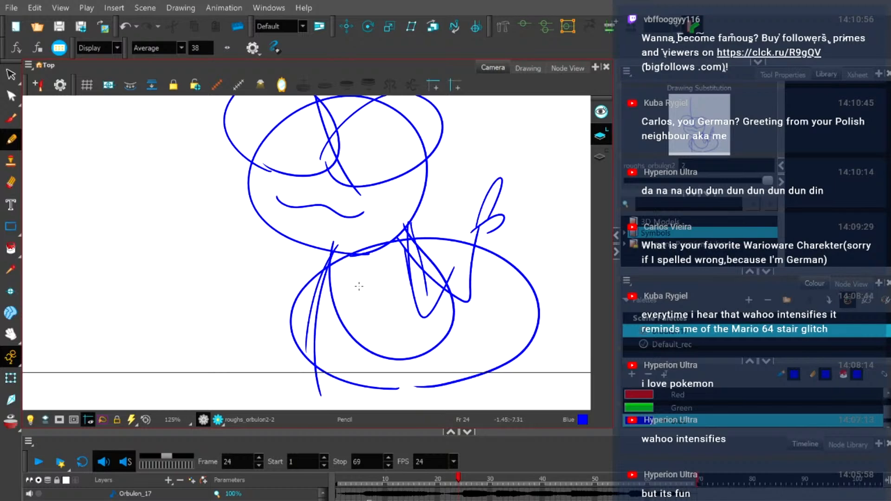
Rotate the stalk curve clockwise in small adjustments so its upper end leans right above the head.
scroll(392, 275, "down", 4)
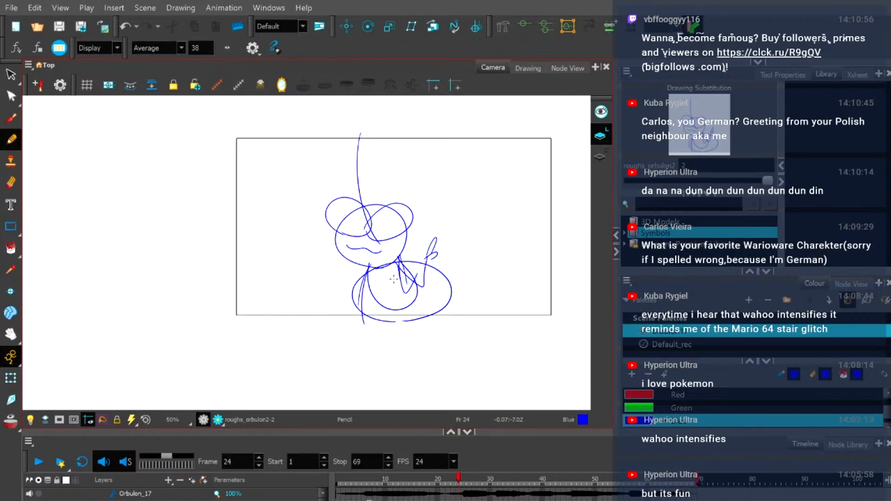
scroll(393, 274, "up", 2)
key("space")
left_click_drag(381, 227, 385, 289)
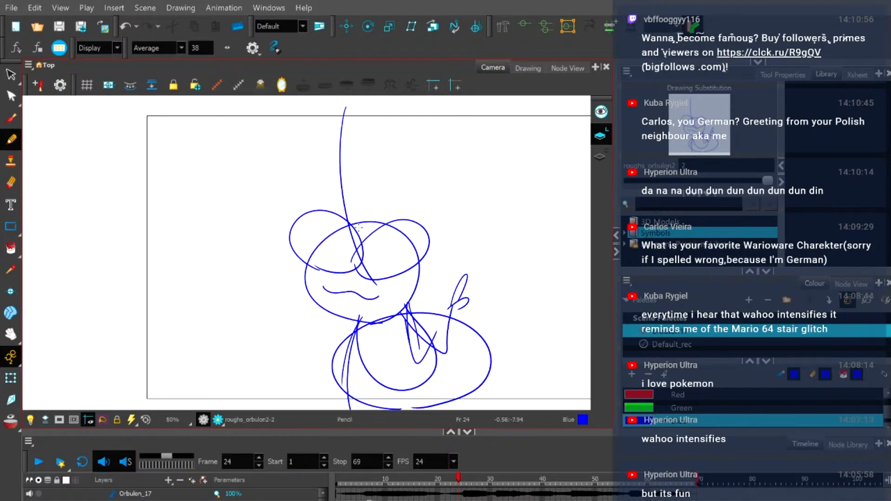
left_click(11, 74)
left_click(340, 187)
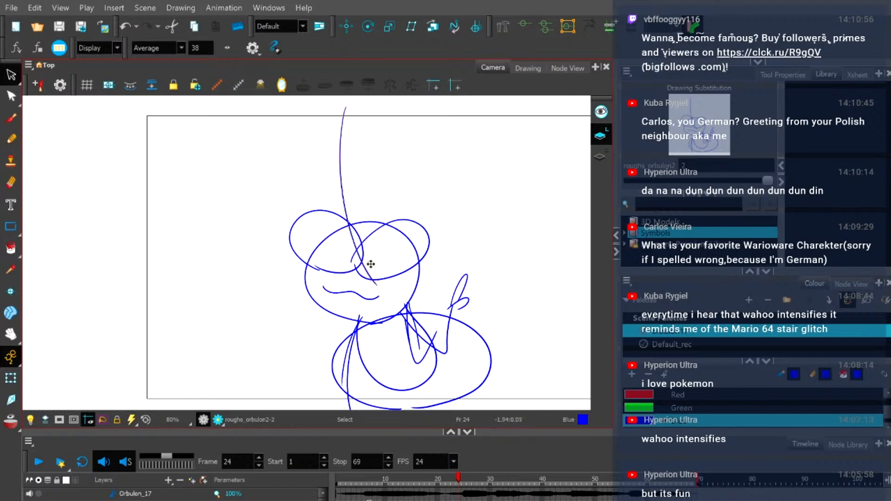
mouse_move(334, 104)
left_mouse_down()
mouse_move(384, 99)
mouse_move(395, 110)
left_mouse_up()
left_click(483, 212)
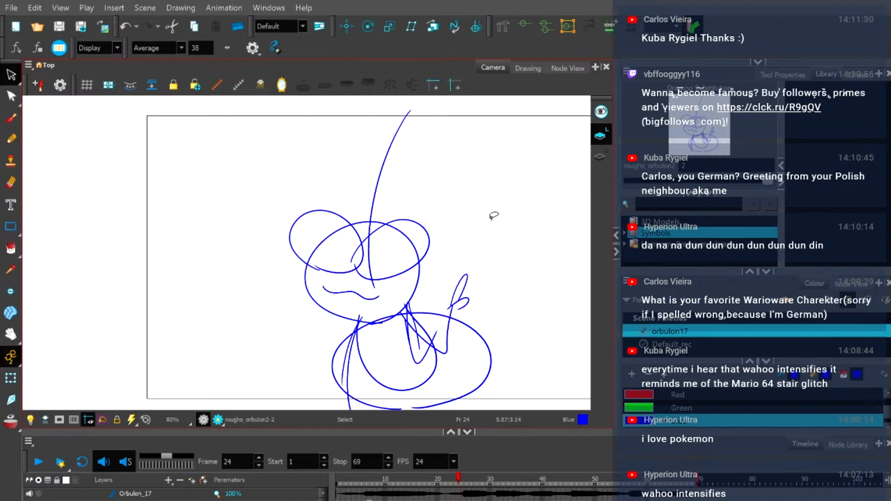
left_click_drag(387, 150, 383, 189)
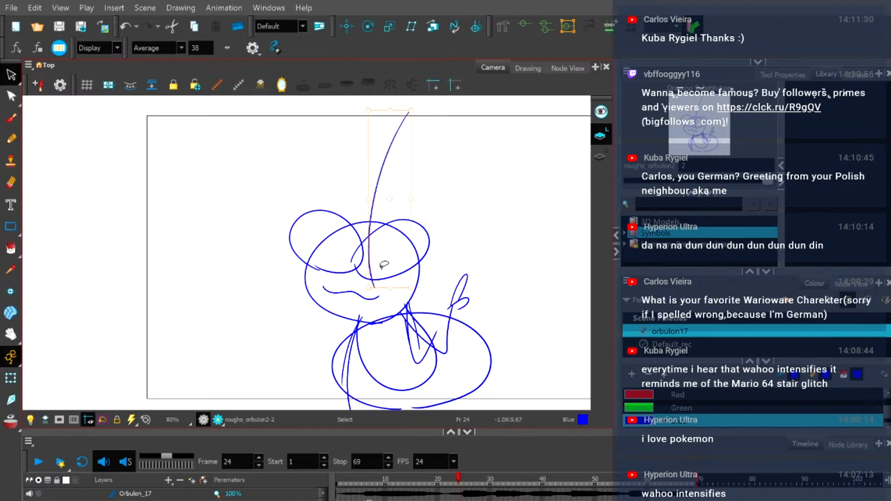
left_click(382, 284)
left_click_drag(424, 103, 436, 118)
left_click(460, 171)
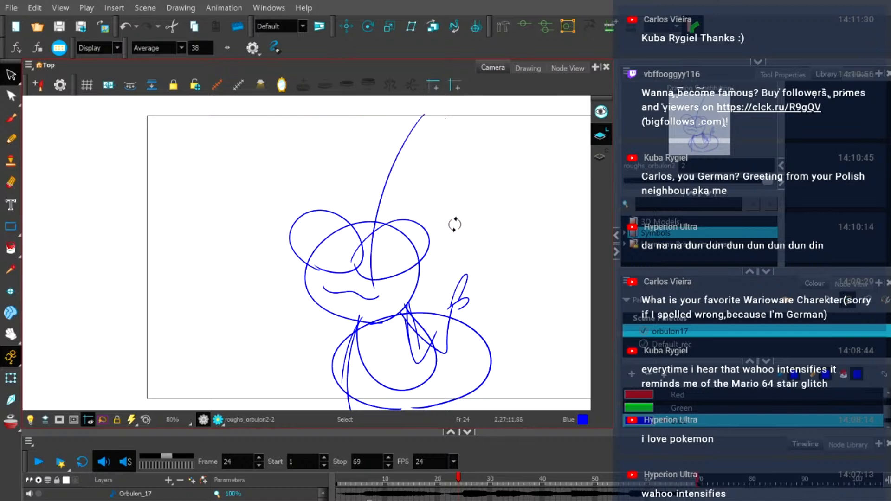
Compare frames 23 and 24, and rotate the stalk curve further clockwise about its lower end on frame 24.
left_click(455, 482)
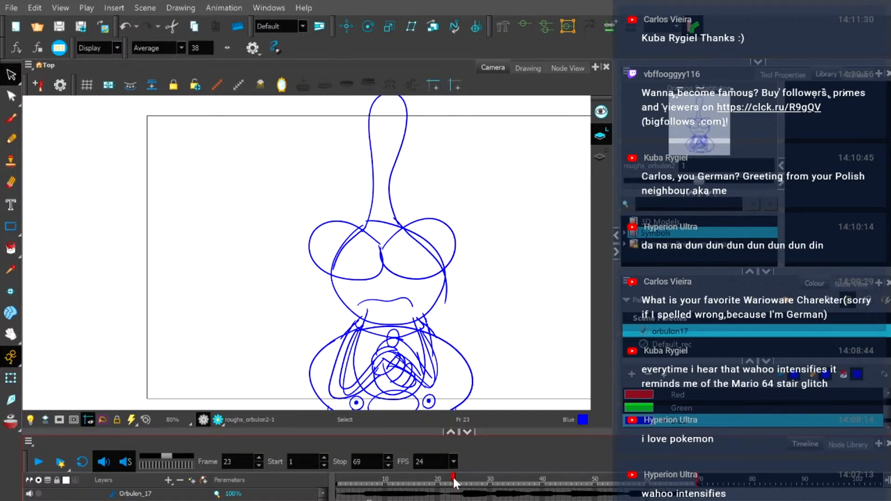
left_click(459, 482)
left_click(453, 482)
left_click(458, 483)
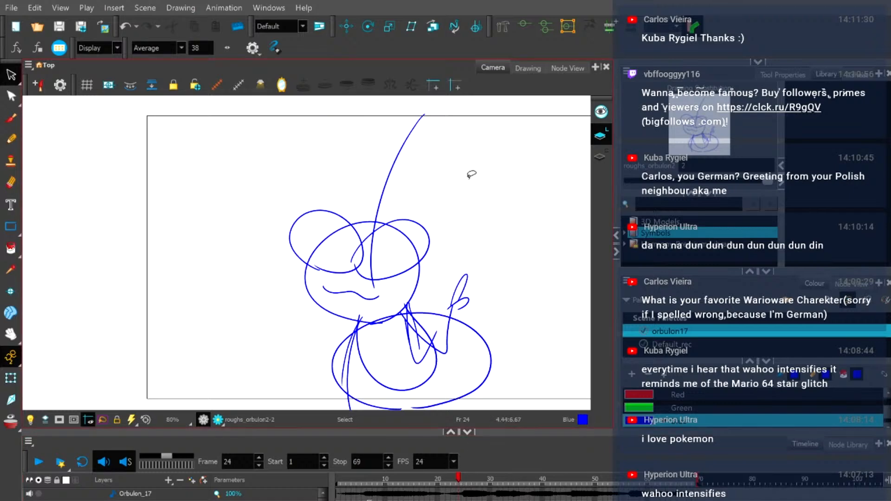
mouse_move(417, 175)
left_mouse_down()
mouse_move(391, 175)
mouse_move(369, 142)
mouse_move(422, 150)
left_mouse_up()
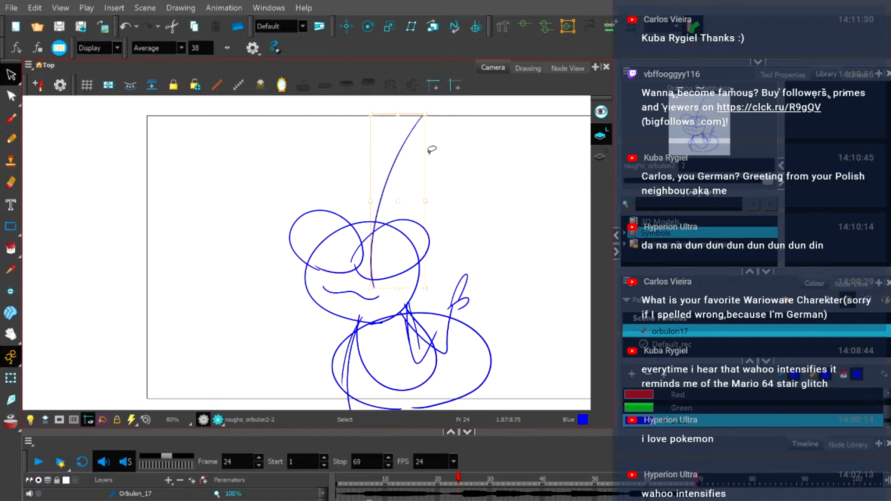
left_click_drag(397, 201, 374, 283)
left_click_drag(430, 103, 439, 117)
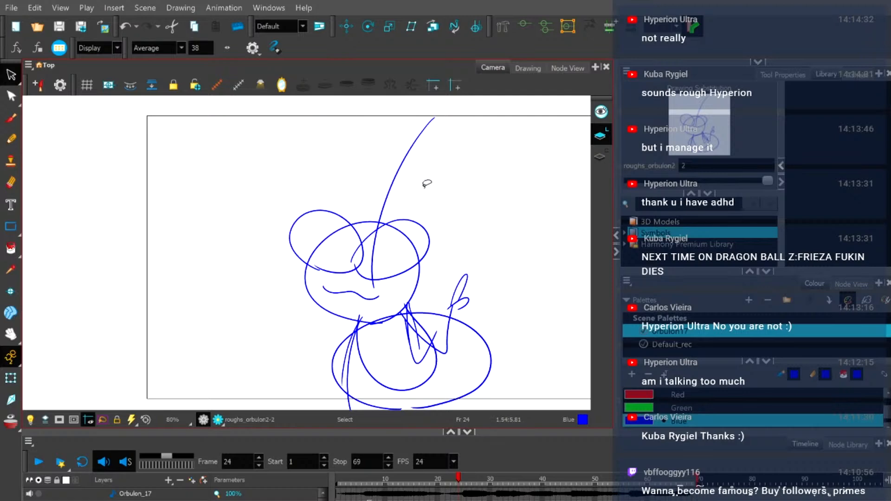
Sketch a wider curve with the Pencil from the neck outward past the saucer's lower left edge, redoing the stroke until it flares out.
left_click_drag(371, 221, 287, 206)
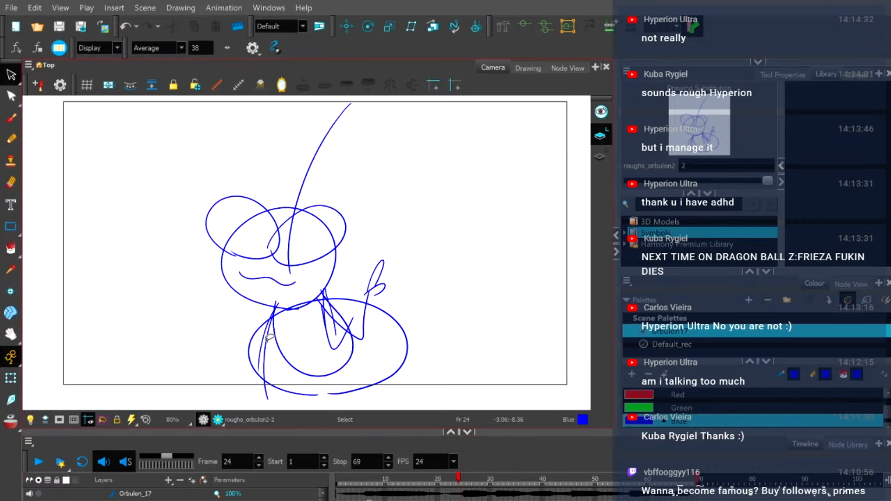
left_click(253, 370)
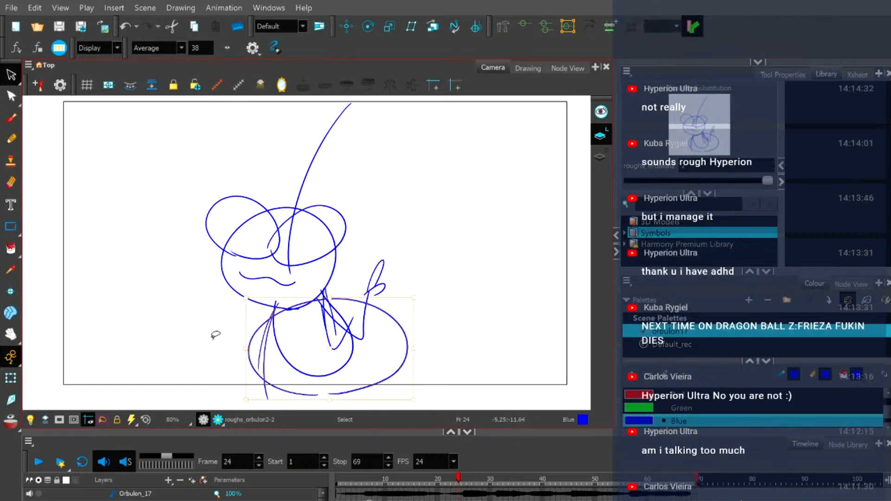
left_click(204, 352)
left_click(10, 139)
mouse_move(274, 317)
left_mouse_down()
mouse_move(261, 331)
mouse_move(274, 384)
left_mouse_up()
key("ctrl+z")
mouse_move(274, 316)
left_mouse_down()
mouse_move(238, 378)
mouse_move(260, 374)
mouse_move(252, 386)
left_mouse_up()
key("ctrl+z")
key("ctrl+z")
left_click_drag(276, 307, 233, 399)
key("ctrl+z")
left_click_drag(276, 307, 235, 400)
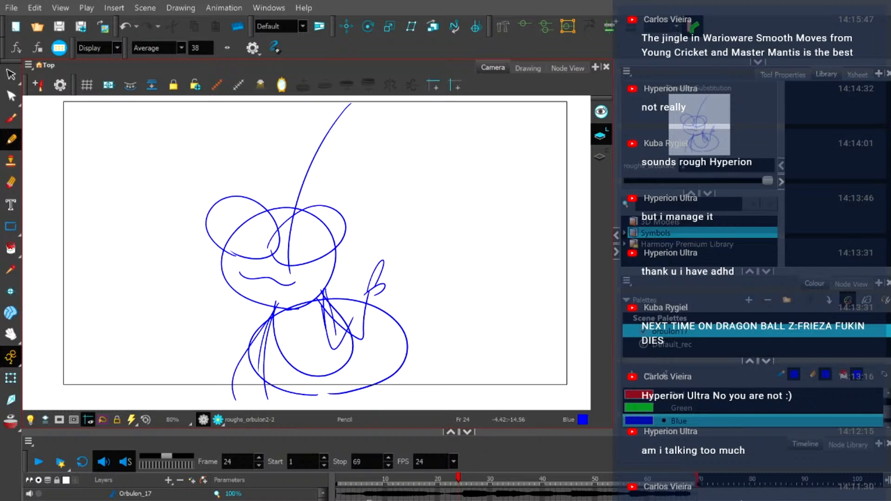
Create an empty drawing on frame 26 and turn on onion skin to show the previous pose.
left_click_drag(277, 293, 297, 228)
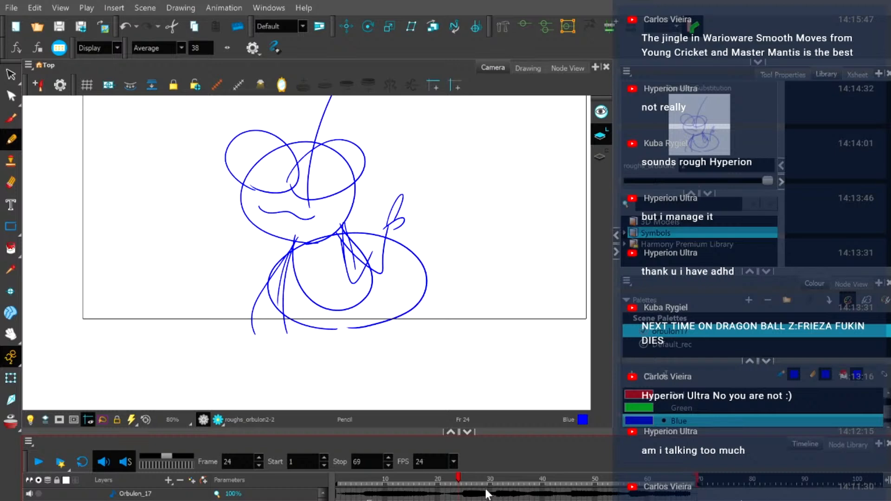
mouse_move(464, 483)
left_mouse_down()
mouse_move(502, 484)
mouse_move(461, 489)
mouse_move(472, 490)
left_mouse_up()
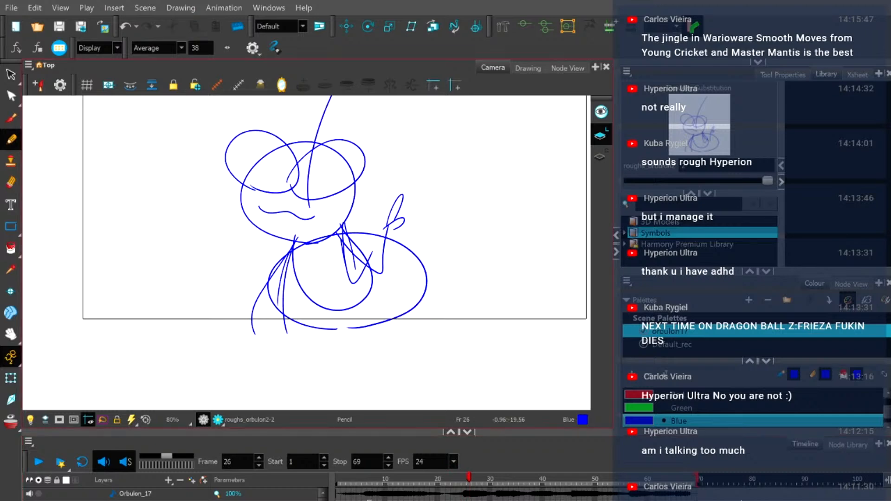
key("alt+shift+r")
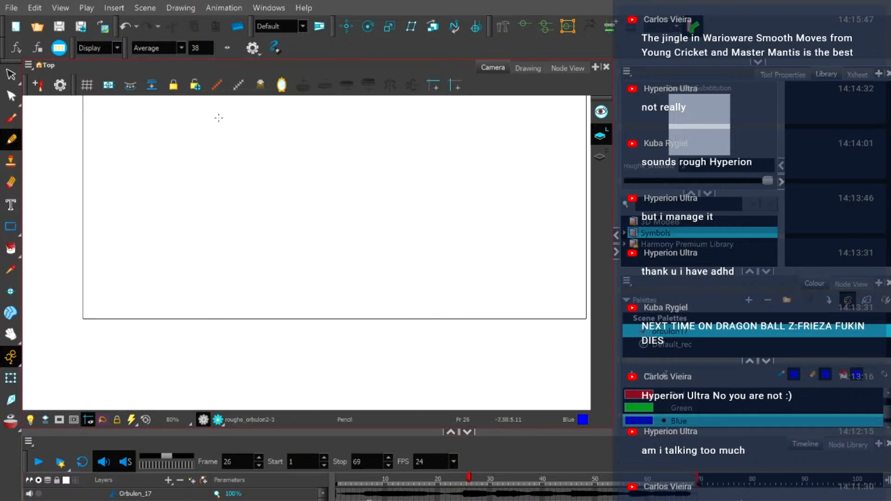
left_click(10, 421)
key("space")
left_click_drag(216, 233, 216, 319)
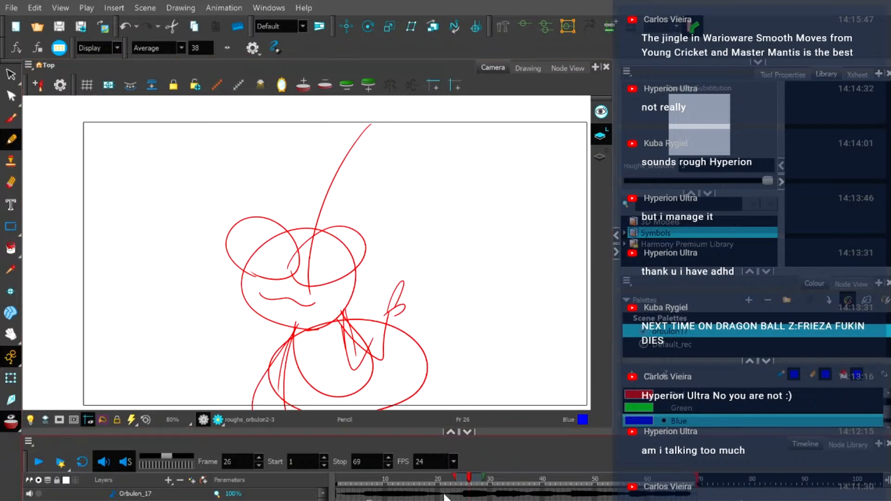
Move the playhead forward to frame 36.
left_click_drag(469, 481, 517, 485)
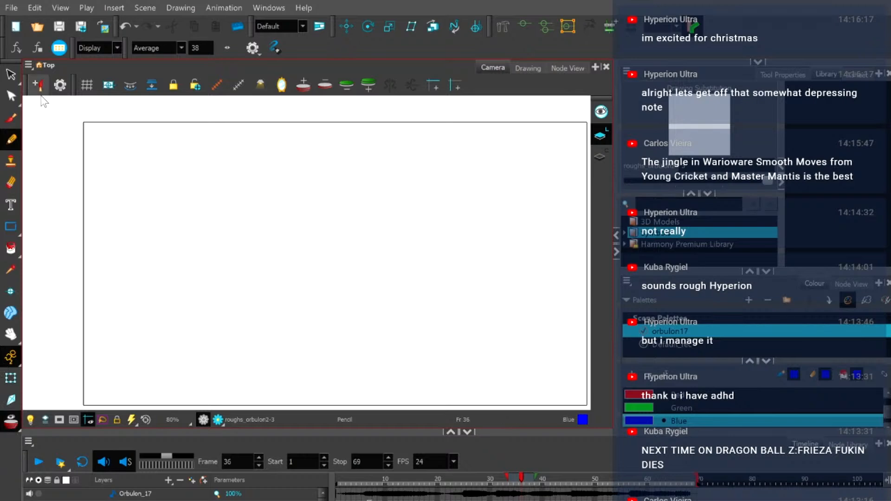
Create a new empty drawing at frame 36 of the rough layer and extend the onion skin back to frame 24.
left_click(200, 118)
left_click_drag(507, 478, 462, 476)
key("space")
left_click_drag(410, 202, 447, 190)
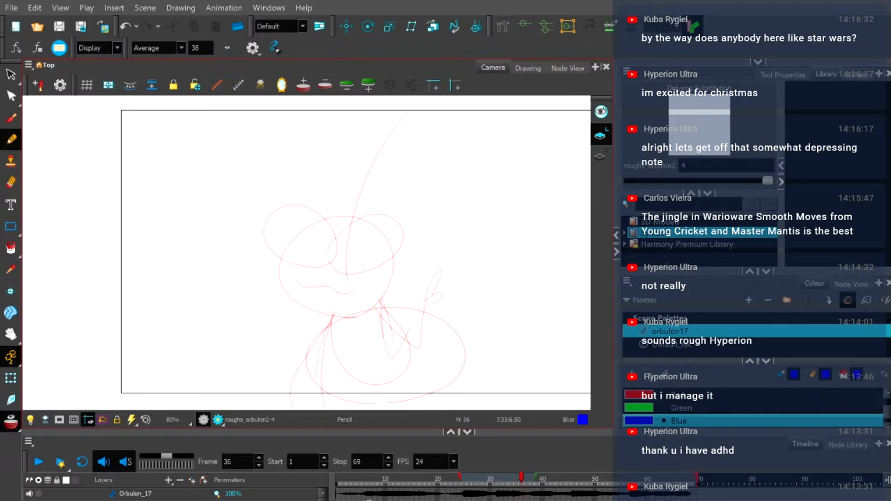
Draw a blue pencil circle for the character's head, well beside the onion-skinned earlier pose.
mouse_move(179, 294)
left_mouse_down()
mouse_move(140, 244)
mouse_move(197, 307)
left_mouse_up()
key("ctrl+z")
mouse_move(179, 301)
left_mouse_down()
mouse_move(234, 239)
mouse_move(223, 274)
left_mouse_up()
key("ctrl+z")
mouse_move(125, 246)
left_mouse_down()
mouse_move(164, 304)
mouse_move(190, 207)
left_mouse_up()
key("ctrl+z")
mouse_move(167, 292)
left_mouse_down()
mouse_move(239, 288)
mouse_move(198, 274)
mouse_move(148, 235)
mouse_move(253, 286)
mouse_move(197, 300)
mouse_move(142, 251)
mouse_move(195, 306)
mouse_move(137, 249)
mouse_move(209, 312)
mouse_move(180, 310)
left_mouse_up()
key("ctrl+z")
key("ctrl+z")
key("ctrl+z")
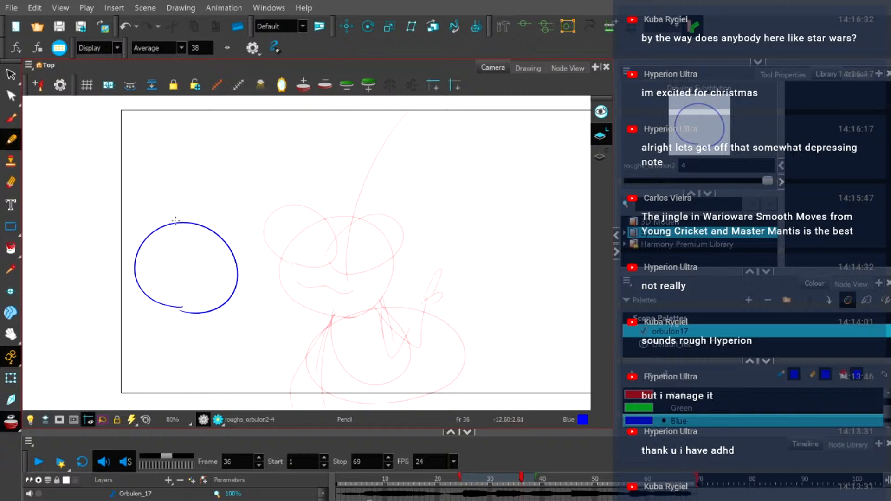
Scale the blue head circle up slightly.
mouse_move(184, 217)
left_mouse_down()
mouse_move(175, 224)
mouse_move(218, 160)
mouse_move(288, 163)
left_mouse_up()
key("ctrl+z")
left_click(11, 74)
left_click(208, 227)
left_click_drag(241, 218, 251, 208)
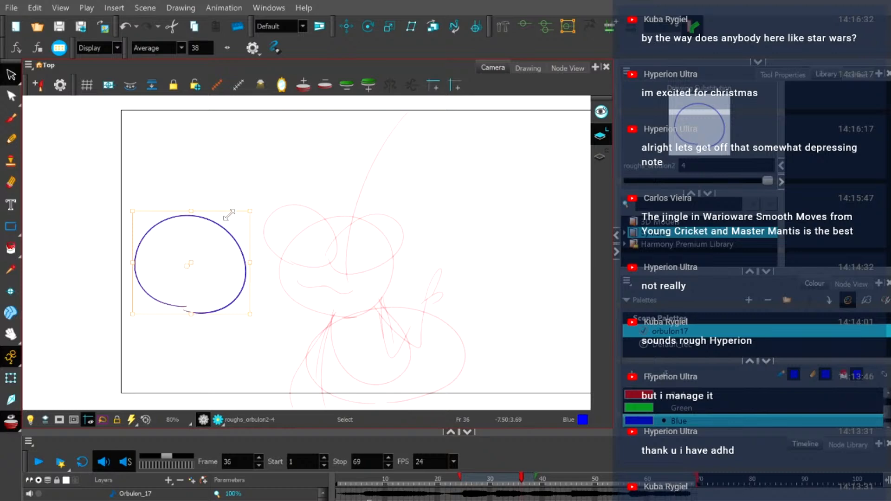
Draw a long curved antenna with a rounded tip rising from the crown of the head with the Pencil.
left_click(10, 142)
mouse_move(190, 221)
left_mouse_down()
mouse_move(238, 148)
mouse_move(330, 135)
left_mouse_up()
key("ctrl+z")
mouse_move(188, 222)
left_mouse_down()
mouse_move(204, 188)
mouse_move(286, 114)
mouse_move(280, 157)
mouse_move(212, 218)
left_mouse_up()
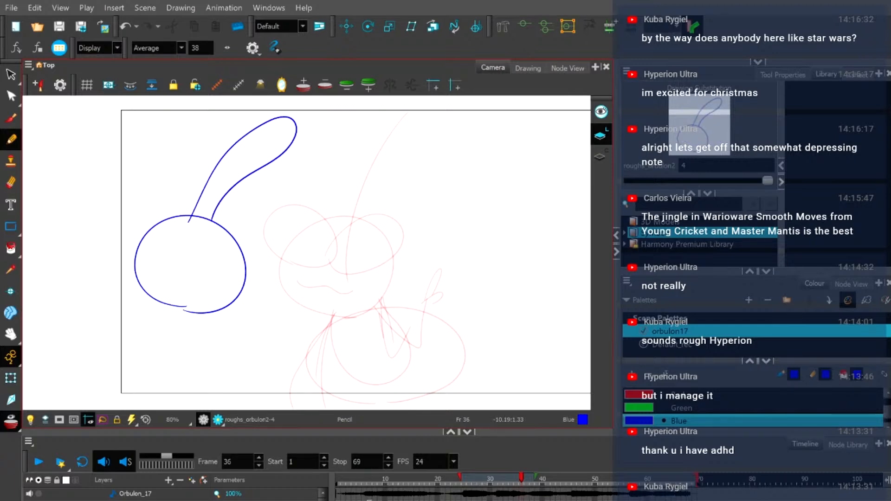
Draw a rounded, pear-shaped torso hanging below the head.
mouse_move(165, 294)
left_mouse_down()
mouse_move(209, 374)
mouse_move(219, 315)
left_mouse_up()
key("ctrl+z")
mouse_move(165, 301)
left_mouse_down()
mouse_move(166, 360)
mouse_move(229, 369)
mouse_move(215, 313)
left_mouse_up()
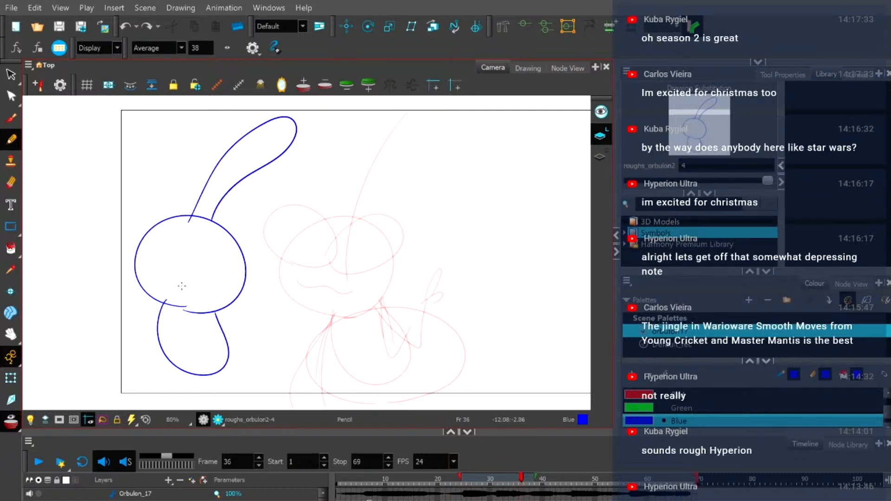
Draw two bent arms as single curved lines reaching forward from the torso.
mouse_move(212, 300)
left_mouse_down()
mouse_move(246, 348)
mouse_move(259, 331)
left_mouse_up()
key("ctrl+z")
left_click_drag(214, 301, 257, 321)
key("ctrl+z")
mouse_move(207, 298)
left_mouse_down()
mouse_move(228, 329)
mouse_move(255, 327)
mouse_move(275, 314)
left_mouse_up()
mouse_move(154, 289)
left_mouse_down()
mouse_move(191, 359)
mouse_move(235, 353)
mouse_move(220, 350)
mouse_move(257, 360)
left_mouse_up()
key("ctrl+z")
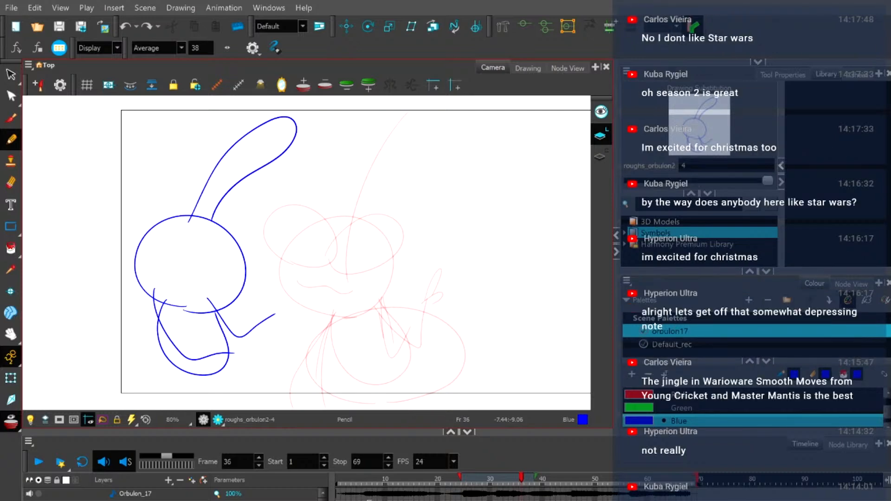
Draw simple two-fingered hands at the ends of both arms.
key("ctrl+z")
left_click_drag(165, 306, 157, 314)
key("ctrl+z")
key("ctrl+z")
mouse_move(274, 307)
left_mouse_down()
mouse_move(301, 282)
mouse_move(279, 302)
mouse_move(295, 299)
mouse_move(283, 300)
mouse_move(292, 306)
mouse_move(286, 279)
mouse_move(293, 294)
mouse_move(277, 317)
mouse_move(318, 304)
mouse_move(323, 324)
mouse_move(276, 318)
mouse_move(302, 294)
mouse_move(330, 306)
mouse_move(286, 312)
mouse_move(306, 302)
mouse_move(332, 308)
mouse_move(292, 316)
left_mouse_up()
key("ctrl+z")
key("ctrl+z")
key("ctrl+z")
key("ctrl+z")
mouse_move(245, 348)
left_mouse_down()
mouse_move(265, 345)
mouse_move(274, 358)
mouse_move(237, 357)
mouse_move(257, 348)
mouse_move(249, 355)
mouse_move(296, 373)
mouse_move(249, 360)
left_mouse_up()
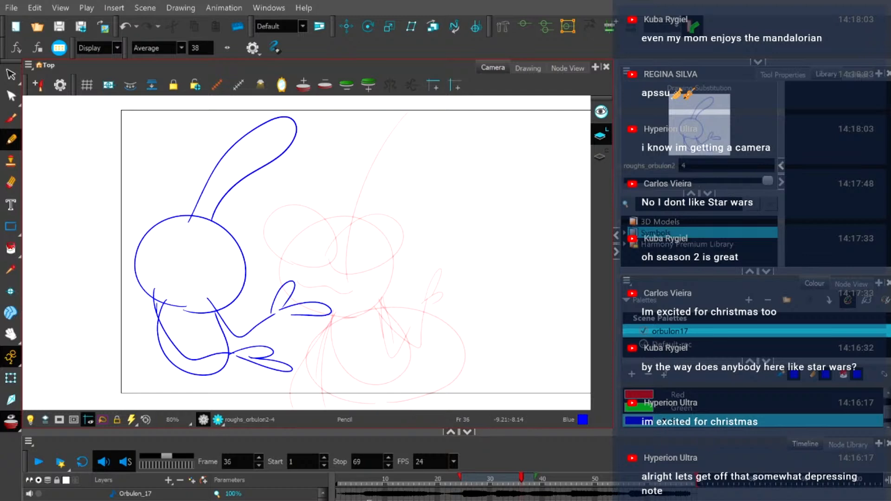
Draw the curved horizontal and vertical face guidelines across the head circle.
mouse_move(171, 260)
left_mouse_down()
mouse_move(143, 231)
mouse_move(187, 210)
mouse_move(168, 264)
mouse_move(165, 231)
mouse_move(142, 227)
mouse_move(197, 230)
left_mouse_up()
key("ctrl+z")
key("ctrl+z")
left_click_drag(130, 250, 237, 267)
key("ctrl+z")
left_click_drag(135, 260, 239, 263)
key("ctrl+z")
left_click_drag(135, 256, 242, 275)
mouse_move(197, 309)
left_mouse_down()
mouse_move(207, 257)
mouse_move(203, 232)
left_mouse_up()
Draw the slanted, half-closed eyes along the guideline and an open mouth below them.
mouse_move(190, 275)
left_mouse_down()
mouse_move(155, 257)
mouse_move(207, 259)
mouse_move(136, 227)
mouse_move(211, 260)
mouse_move(184, 276)
left_mouse_up()
key("ctrl+z")
key("ctrl+z")
mouse_move(146, 237)
left_mouse_down()
mouse_move(200, 277)
mouse_move(151, 246)
left_mouse_up()
mouse_move(216, 261)
left_mouse_down()
mouse_move(265, 257)
mouse_move(250, 257)
mouse_move(263, 254)
mouse_move(222, 276)
left_mouse_up()
key("ctrl+z")
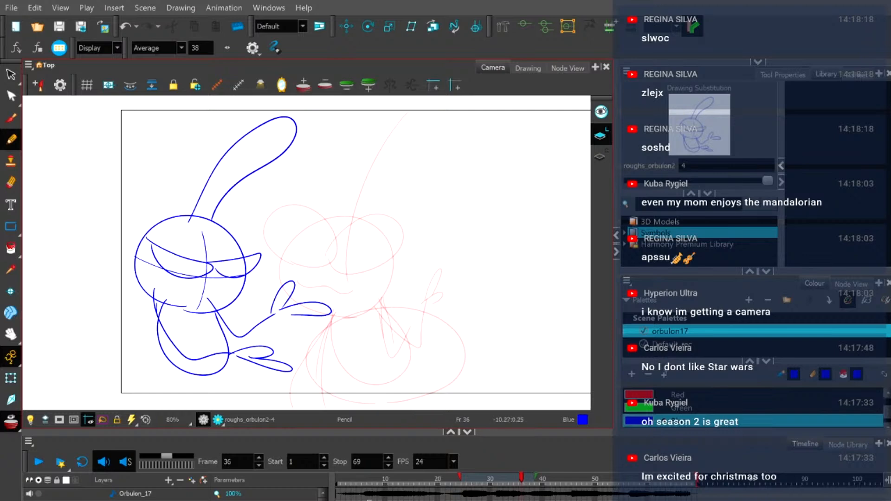
mouse_move(175, 283)
left_mouse_down()
mouse_move(193, 290)
mouse_move(230, 284)
mouse_move(213, 291)
left_mouse_up()
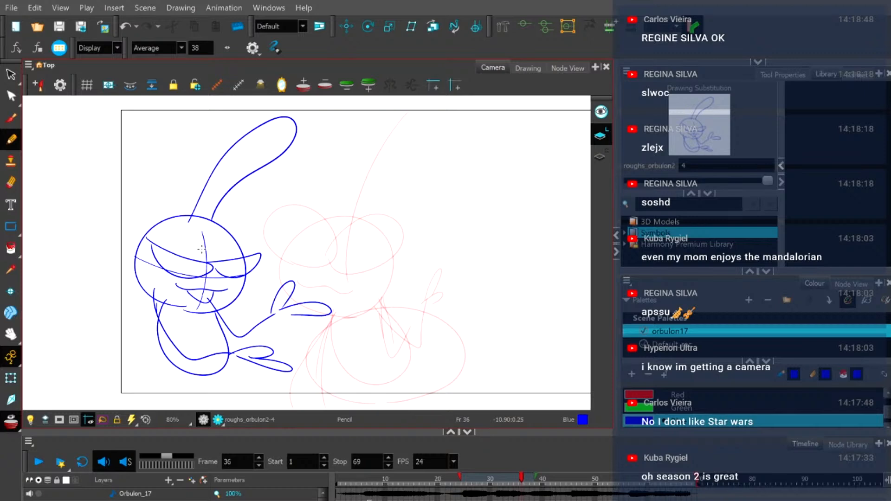
Draw a large tilted oval over the onion-skinned lower body as the base for the new pose.
mouse_move(157, 305)
left_mouse_down()
mouse_move(162, 322)
mouse_move(221, 332)
mouse_move(271, 280)
mouse_move(294, 271)
left_mouse_up()
key("ctrl+z")
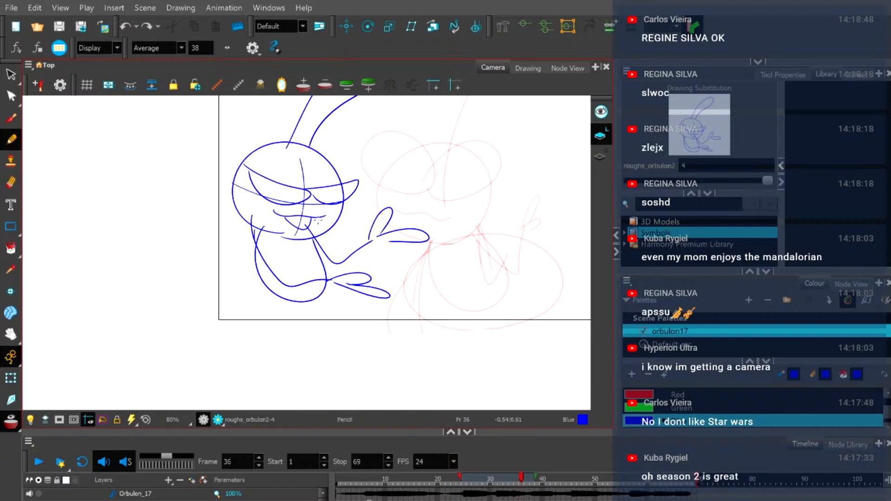
mouse_move(284, 331)
left_mouse_down()
mouse_move(231, 297)
mouse_move(371, 290)
mouse_move(262, 333)
left_mouse_up()
key("ctrl+z")
mouse_move(452, 331)
left_mouse_down()
mouse_move(401, 287)
mouse_move(564, 280)
mouse_move(459, 330)
left_mouse_up()
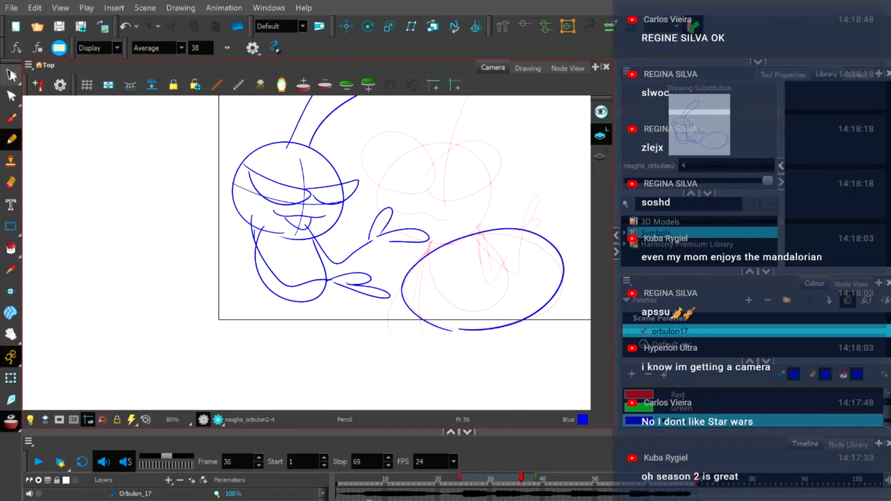
Move the large oval beneath the new pose so that it overlaps the torso.
left_click(11, 75)
left_click(516, 325)
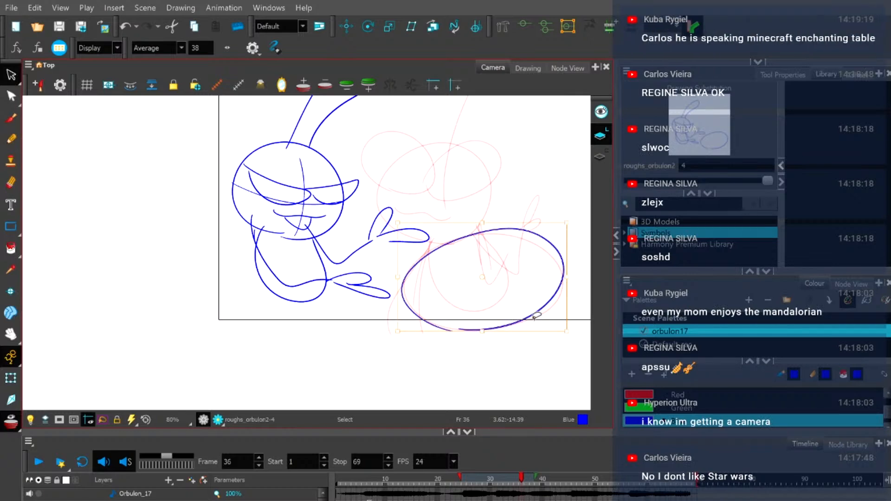
left_click_drag(543, 309, 383, 323)
left_click(477, 318)
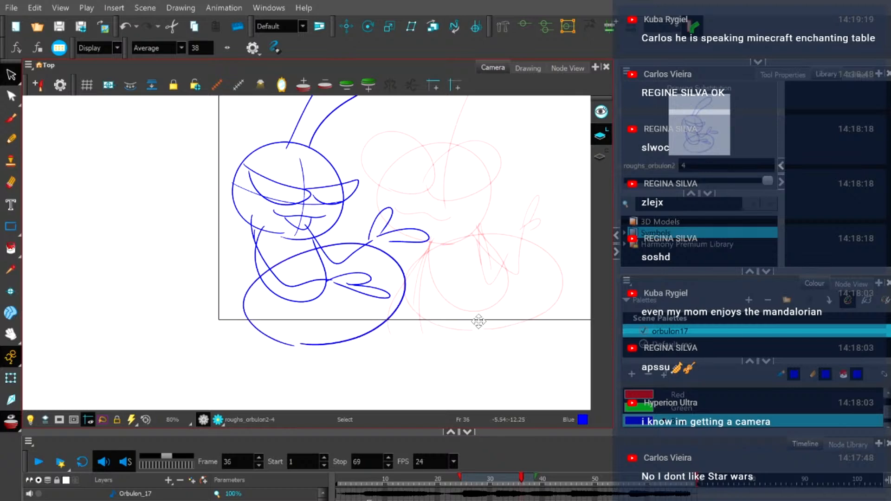
Rotate the base oval slightly counterclockwise and deselect it.
left_click(277, 338)
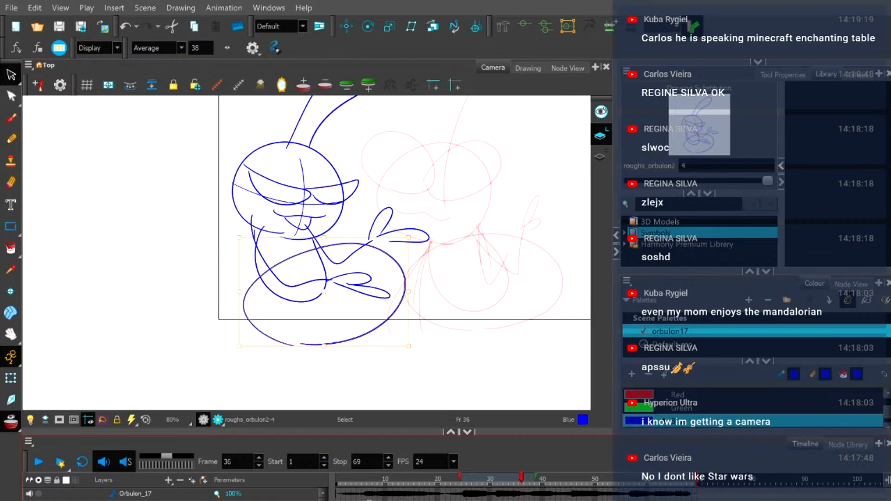
left_click(225, 245)
left_click_drag(225, 244, 224, 247)
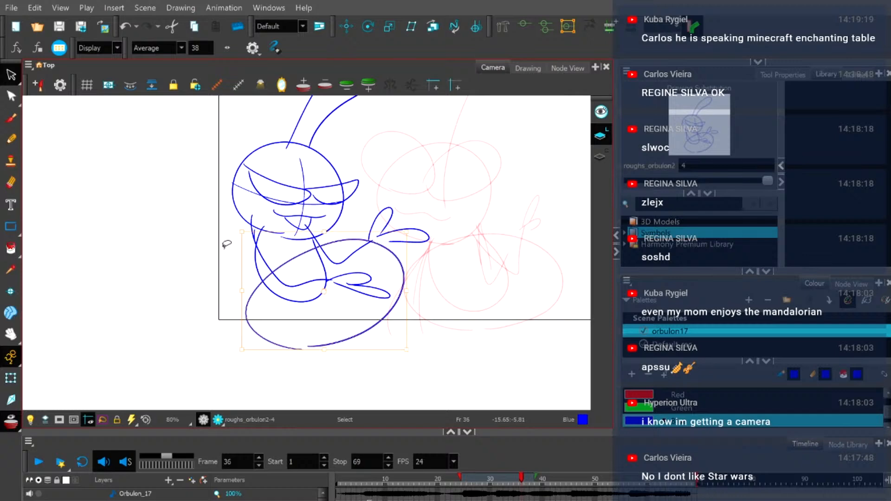
left_click(206, 301)
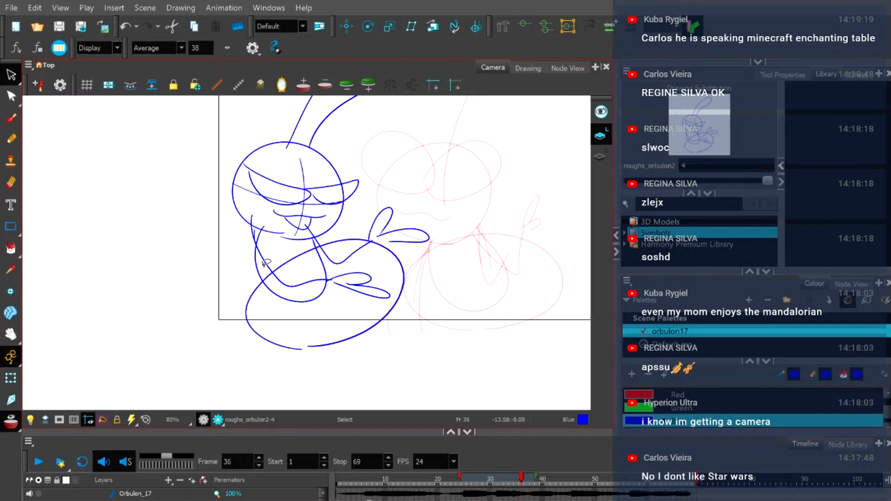
Add short pencil strokes beside both shoulders just below the head.
scroll(284, 262, "up", 3)
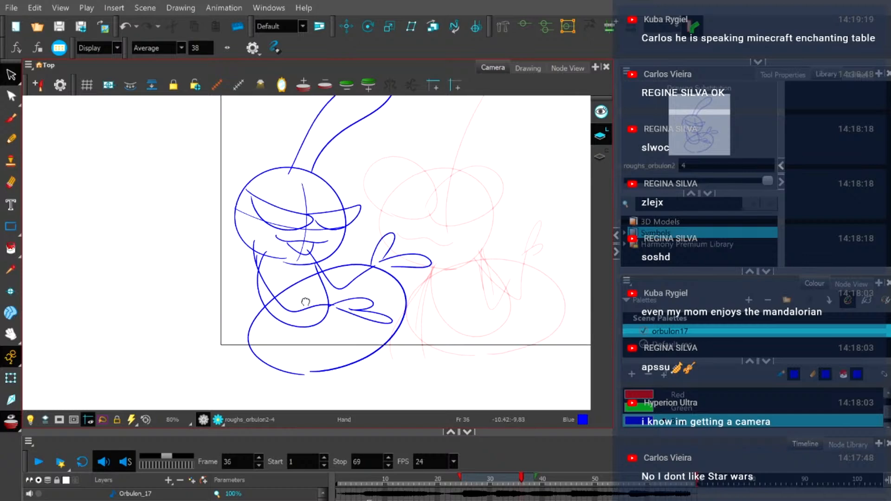
left_click(12, 141)
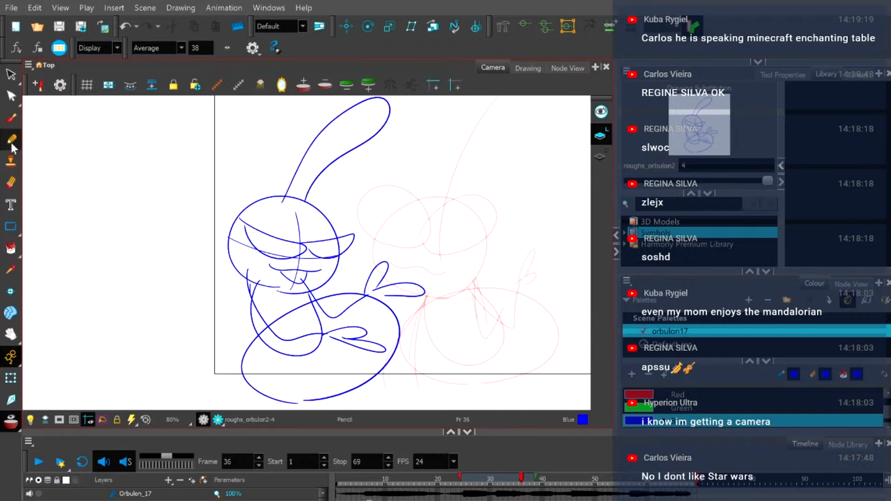
key("ctrl+z")
left_click_drag(311, 284, 343, 296)
left_click_drag(245, 280, 253, 307)
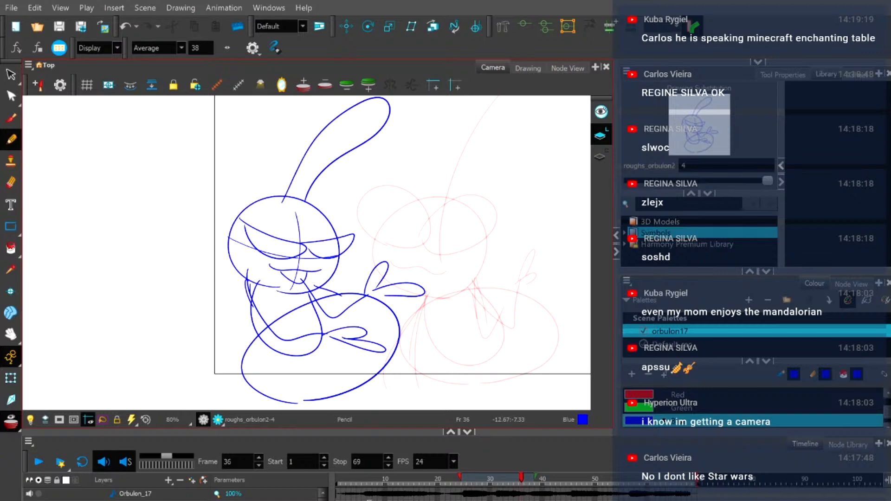
Go to frame 32 and set the onion skin to begin at frame 23, with the neighbouring poses shown.
left_click(11, 426)
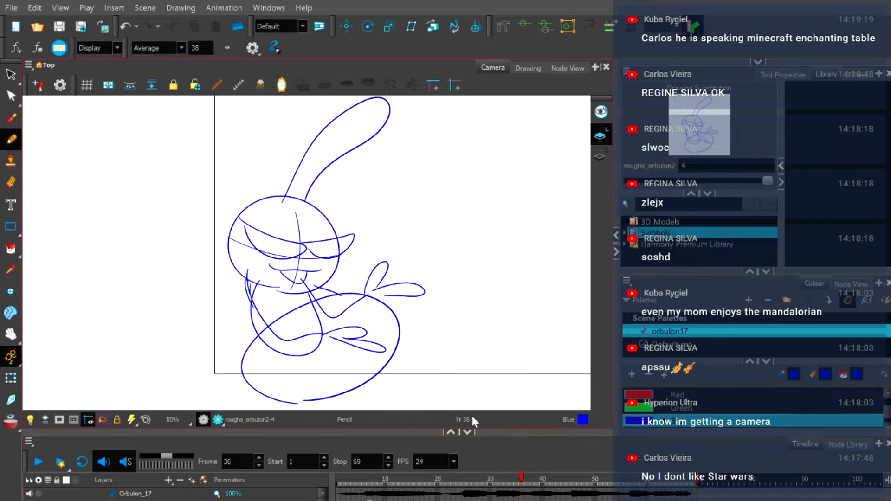
left_click(471, 477)
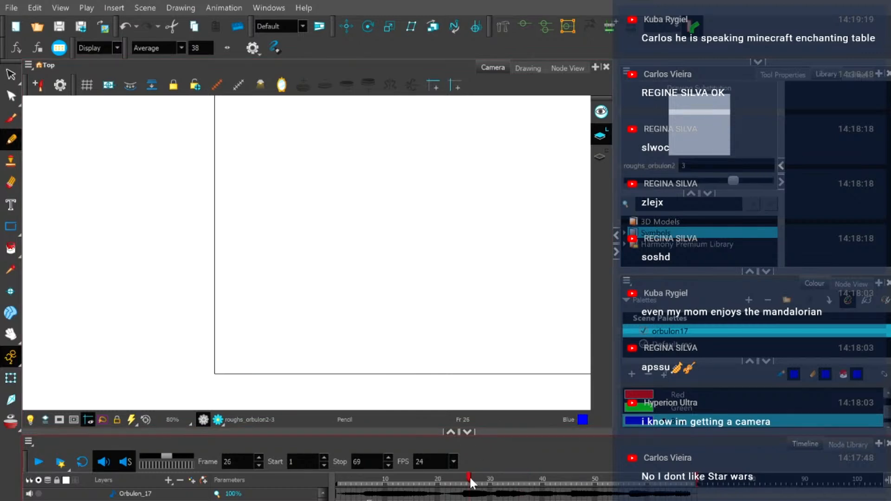
mouse_move(480, 480)
left_mouse_down()
mouse_move(463, 479)
mouse_move(510, 477)
mouse_move(498, 485)
mouse_move(506, 475)
left_mouse_up()
left_click(10, 421)
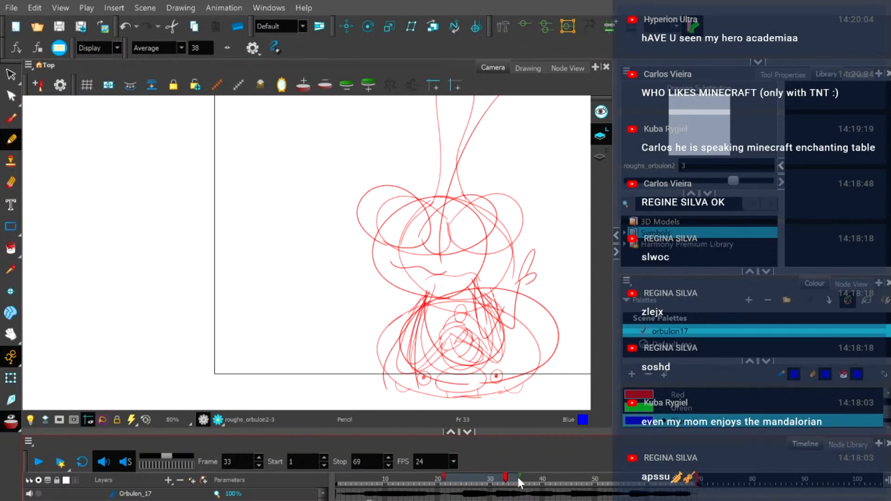
mouse_move(519, 476)
left_mouse_down()
mouse_move(535, 477)
mouse_move(500, 478)
left_mouse_up()
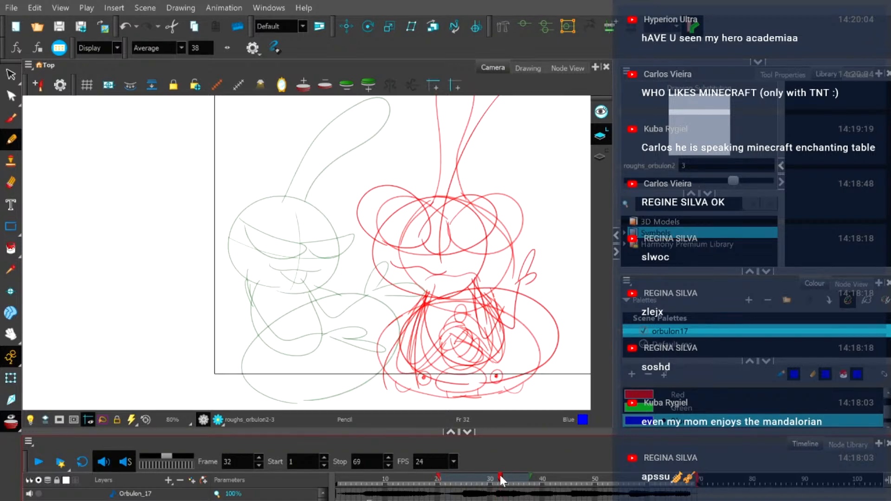
left_click_drag(437, 478, 455, 478)
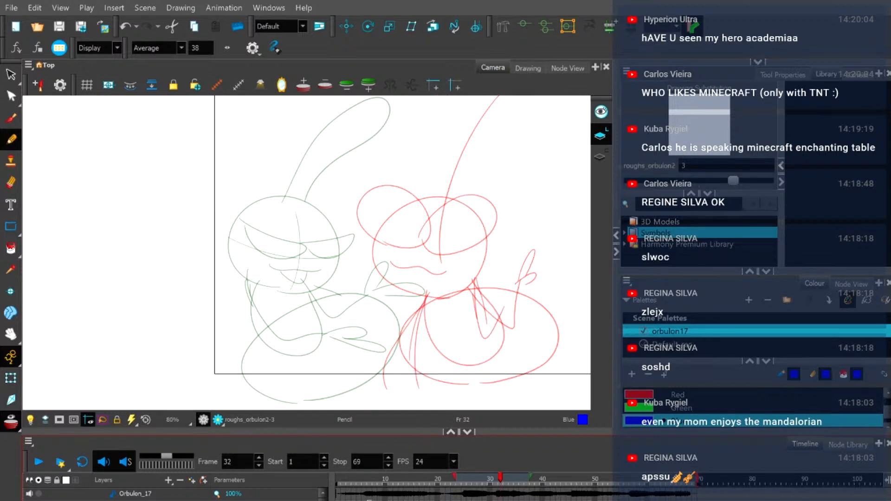
Draw a straight horizontal black line above the poses on the roughs_arc layer at frame 31.
key("2")
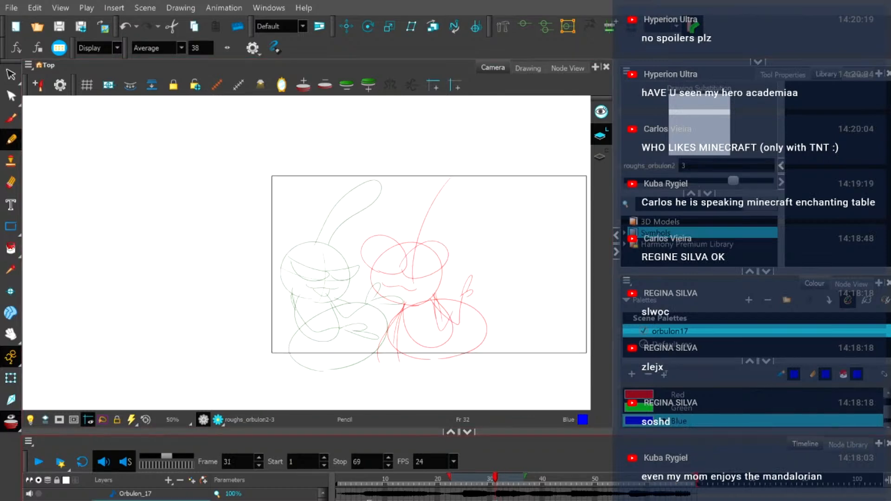
key("comma")
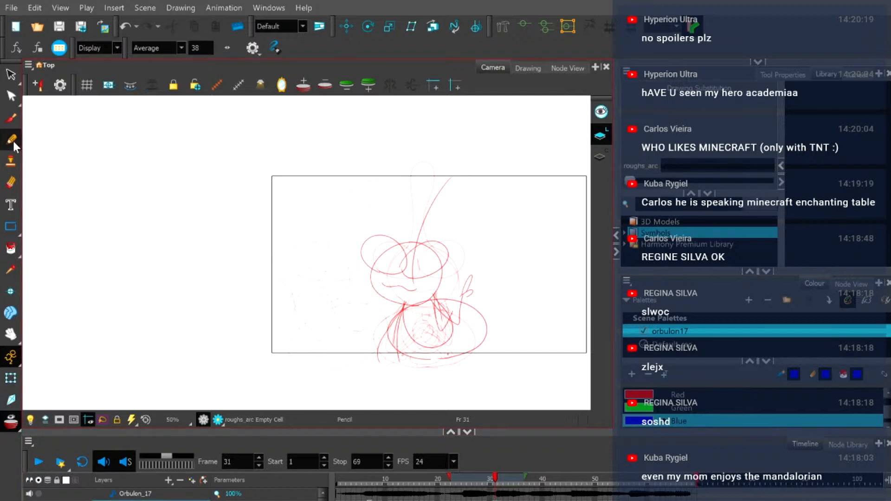
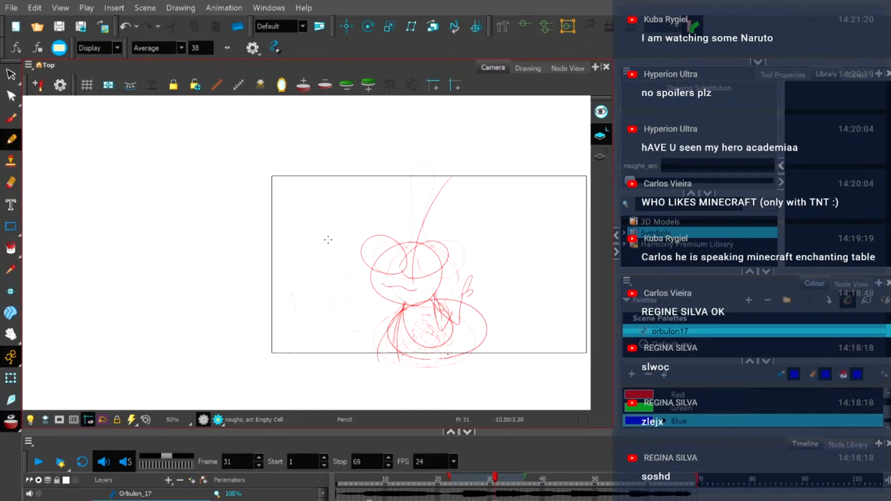
scroll(358, 238, "up", 1)
scroll(670, 398, "up", 1)
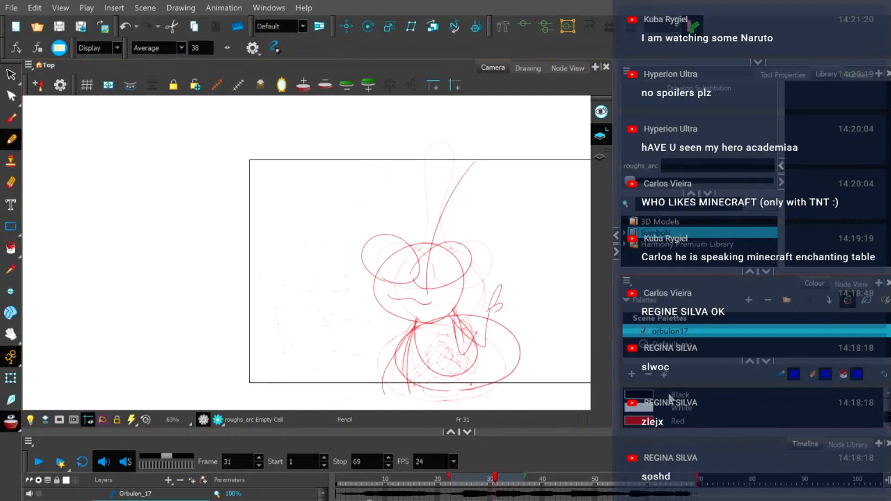
left_click(670, 398)
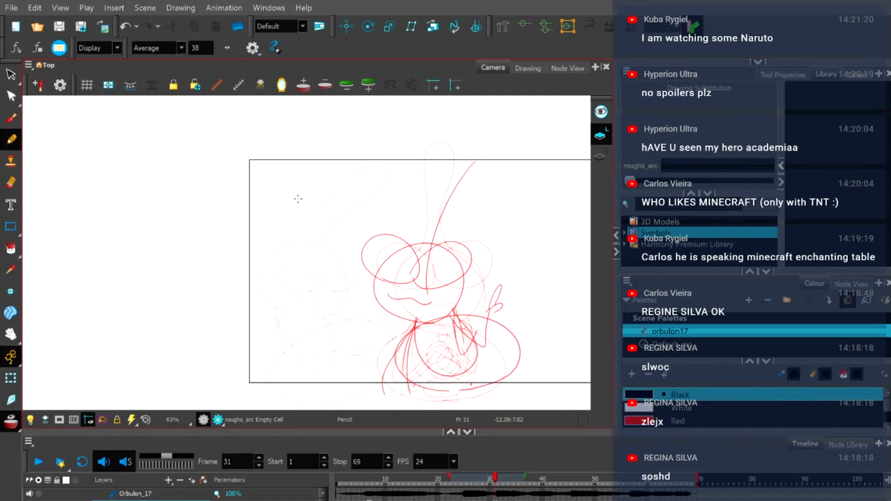
left_click_drag(291, 200, 439, 202)
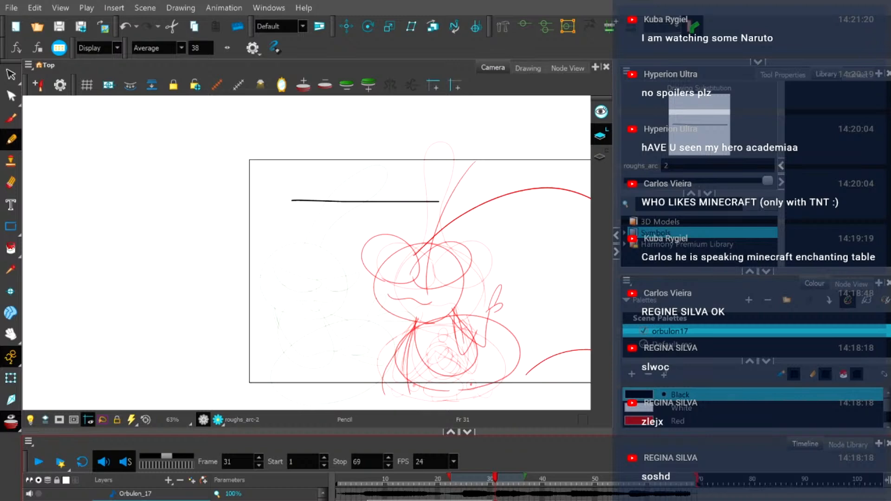
Flip back and forth through the drawings around frame 31 to check the movement between the poses.
key("f")
key("comma")
key("period")
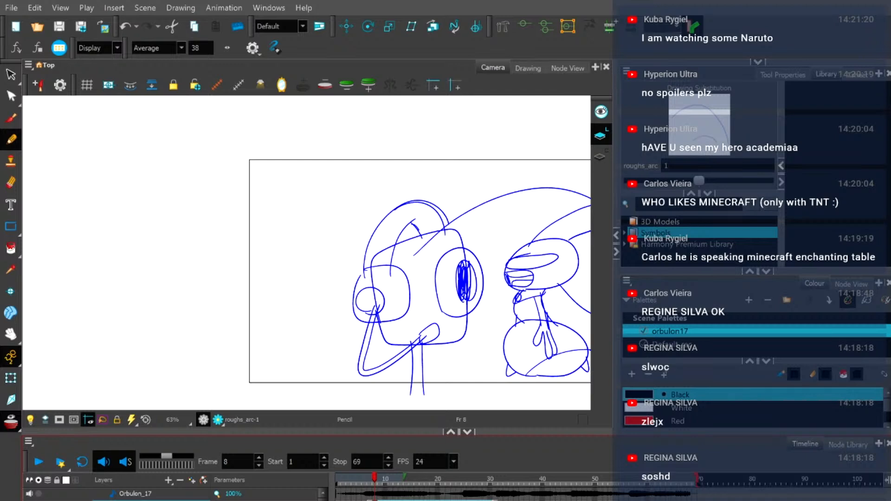
key("g")
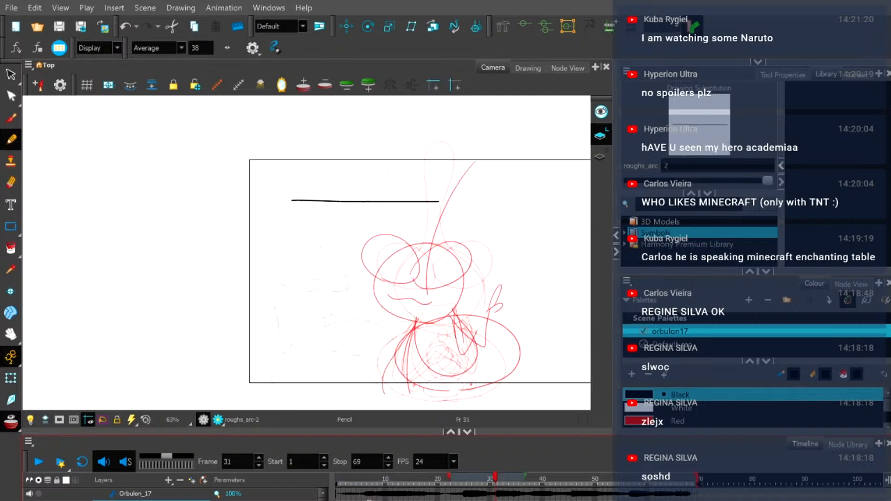
key("comma")
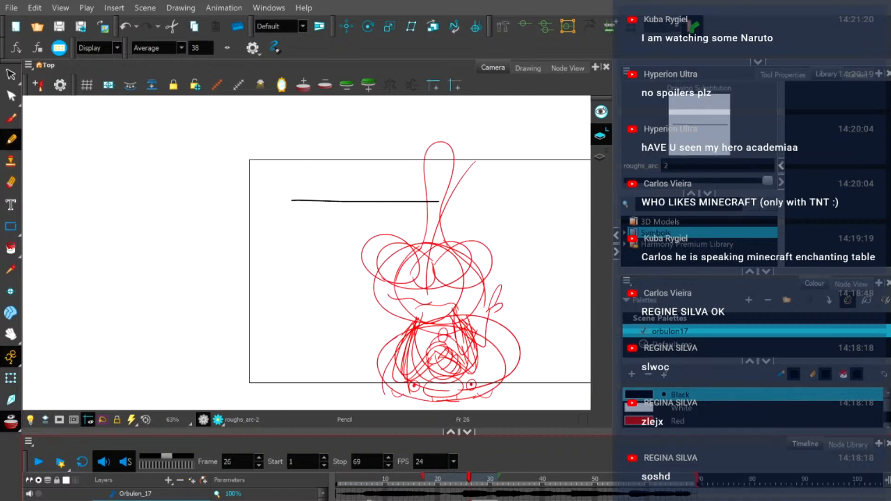
key("period")
key("period")
key("period")
key("period")
key("period")
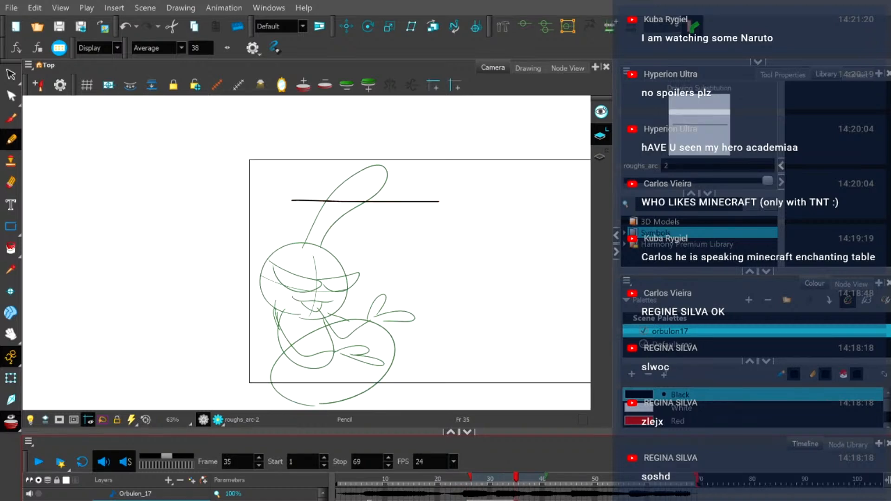
key("f")
key("f")
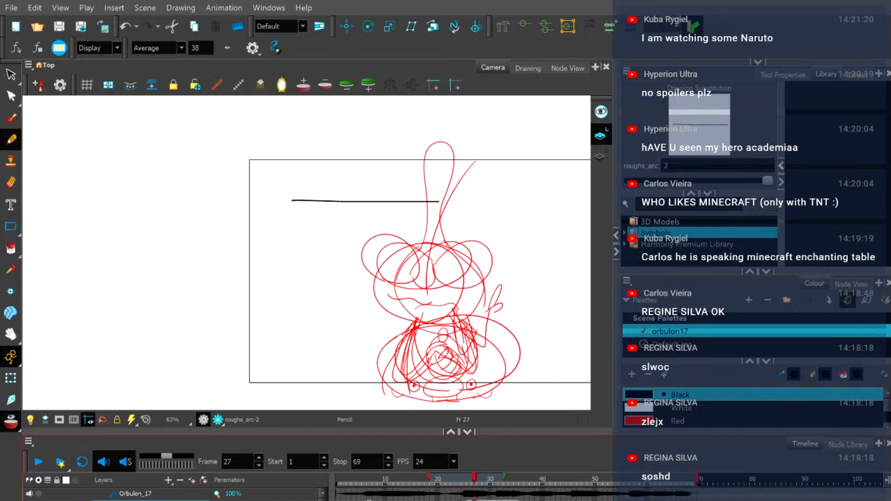
Flip and step through frames 27 to 35 to compare the spacing between the neighbouring poses.
key("g")
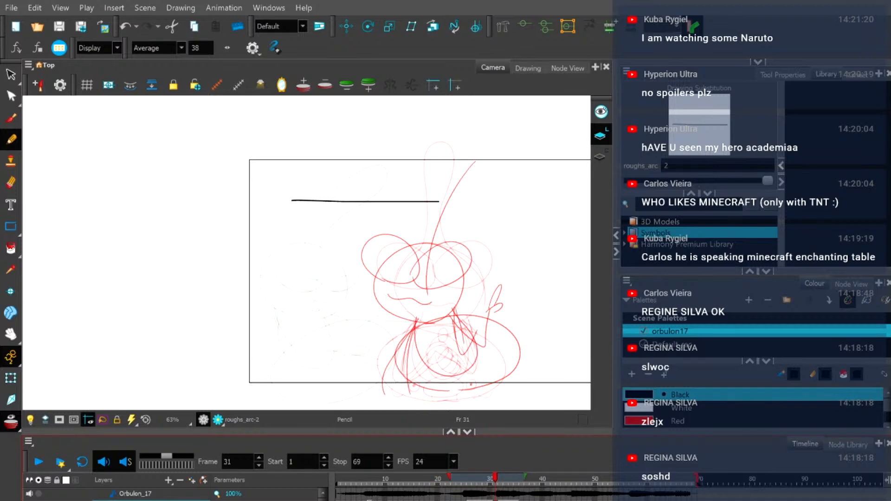
key("g")
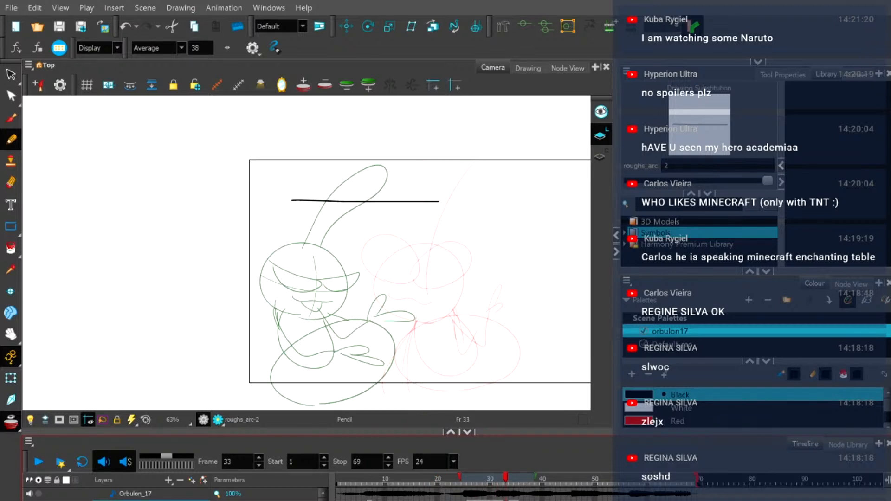
key("f")
key("f")
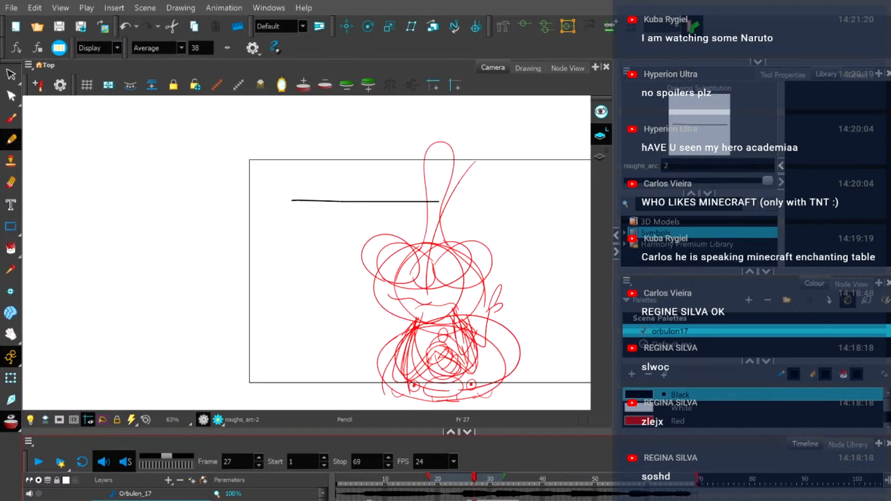
key("period")
key("period")
key("period")
key("period")
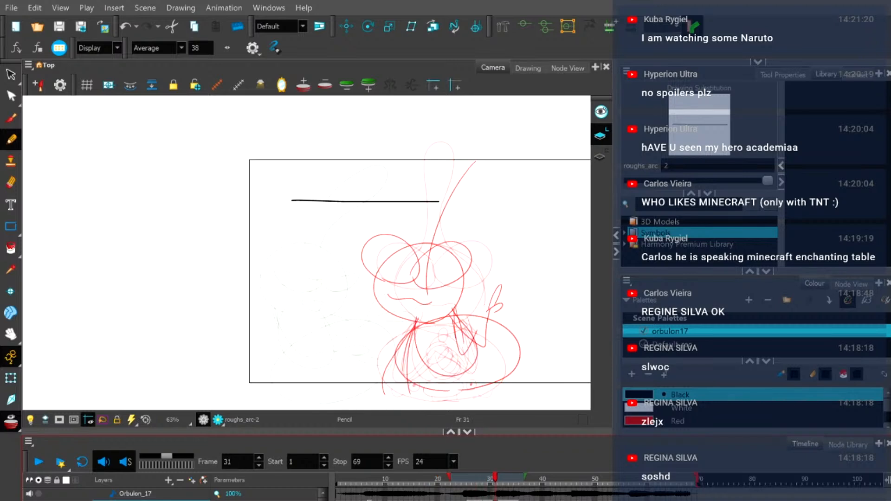
key("period")
key("period")
key("period")
key("period")
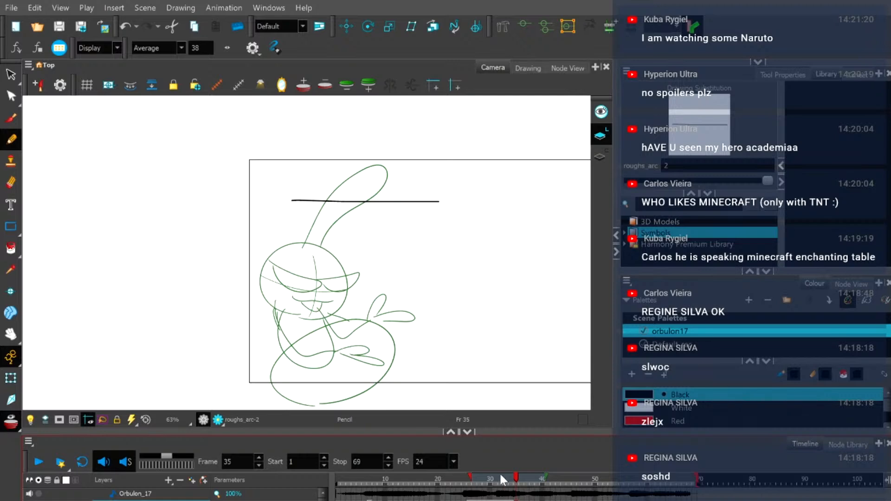
mouse_move(514, 483)
left_mouse_down()
mouse_move(468, 481)
mouse_move(490, 486)
left_mouse_up()
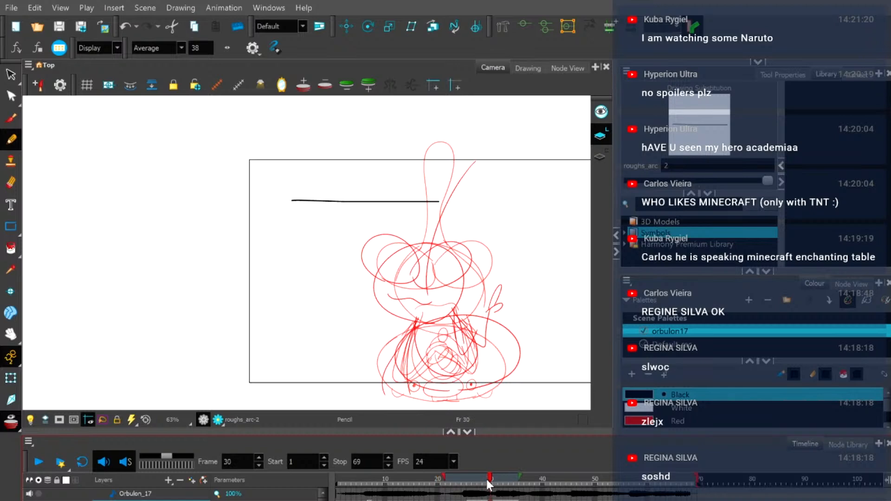
Draw short vertical end ticks on the horizontal black line, one at frame 30 and one at frame 35.
scroll(354, 218, "up", 3)
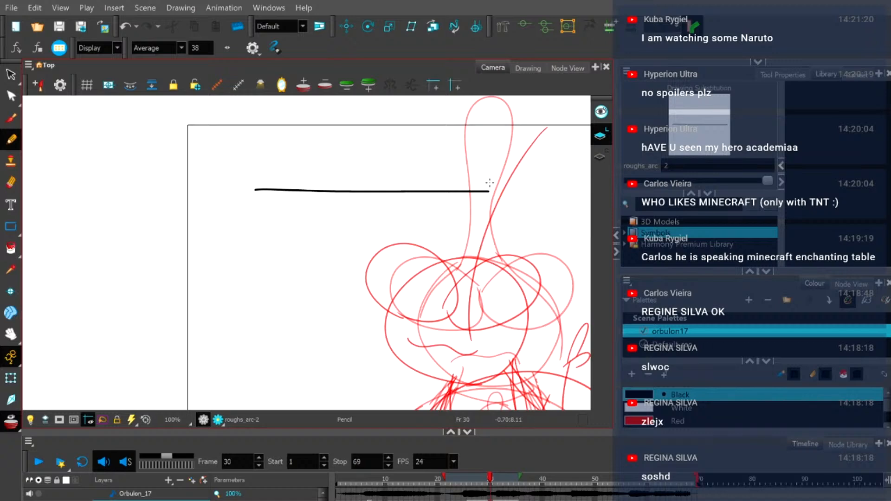
left_click_drag(485, 182, 487, 204)
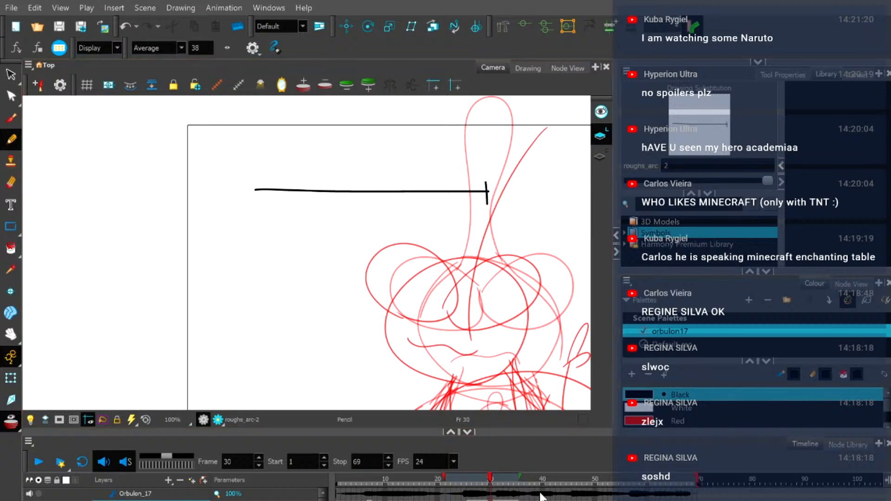
left_click(517, 481)
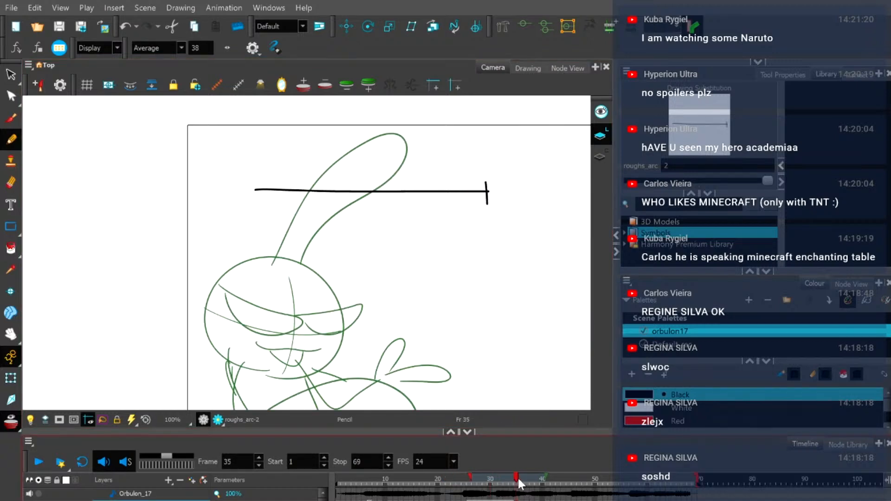
left_click_drag(265, 180, 266, 202)
Scrub between frames 26 and 30 to judge the spacing of the in-between drawings.
left_click(479, 481)
mouse_move(478, 479)
left_mouse_down()
mouse_move(470, 481)
mouse_move(479, 481)
left_mouse_up()
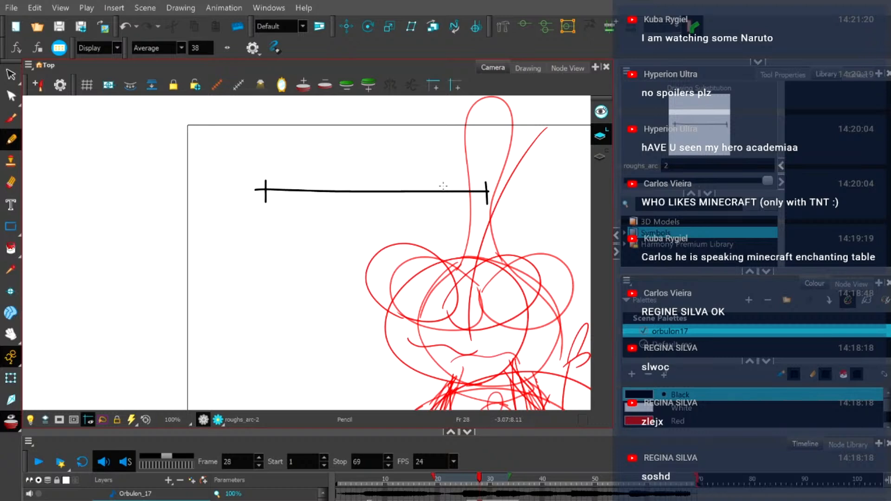
left_click(485, 481)
left_click_drag(485, 481, 469, 482)
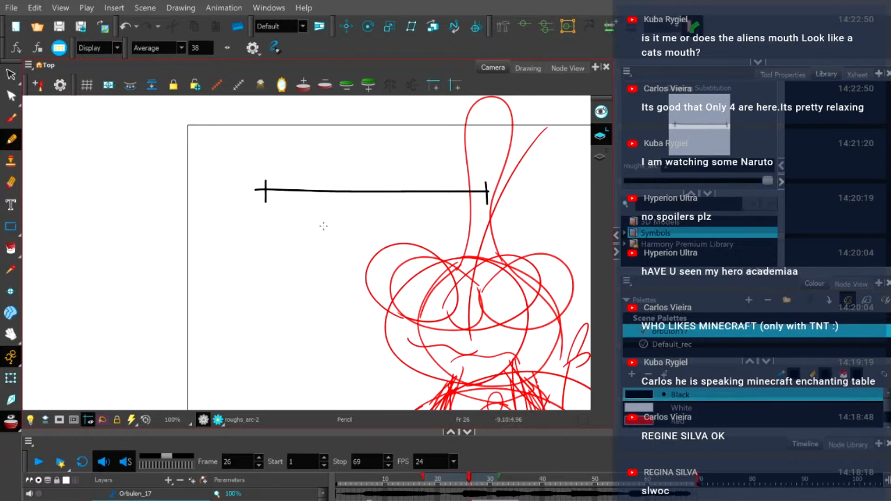
left_click(474, 496)
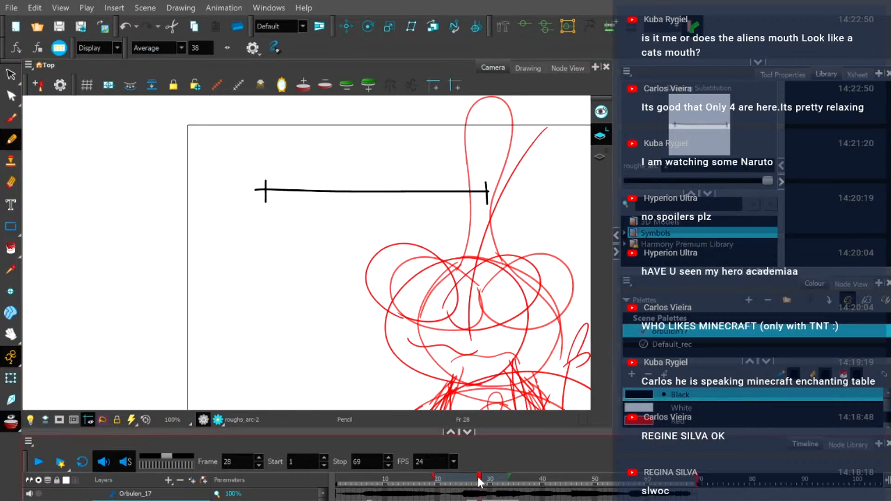
left_click(473, 481)
left_click(478, 481)
mouse_move(478, 481)
left_mouse_down()
mouse_move(504, 481)
mouse_move(479, 484)
left_mouse_up()
Add three intermediate ticks on the timing line, spaced progressively closer toward its left end.
left_click_drag(413, 181, 412, 202)
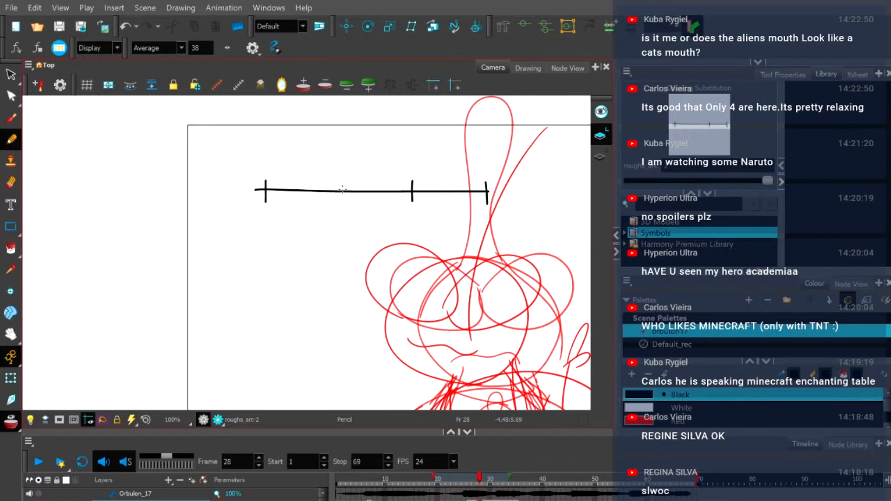
key("ctrl+z")
left_click_drag(401, 181, 401, 200)
key("ctrl+z")
left_click_drag(348, 182, 348, 204)
key("ctrl+z")
left_click_drag(338, 185, 339, 195)
left_click_drag(300, 184, 301, 200)
key("ctrl+z")
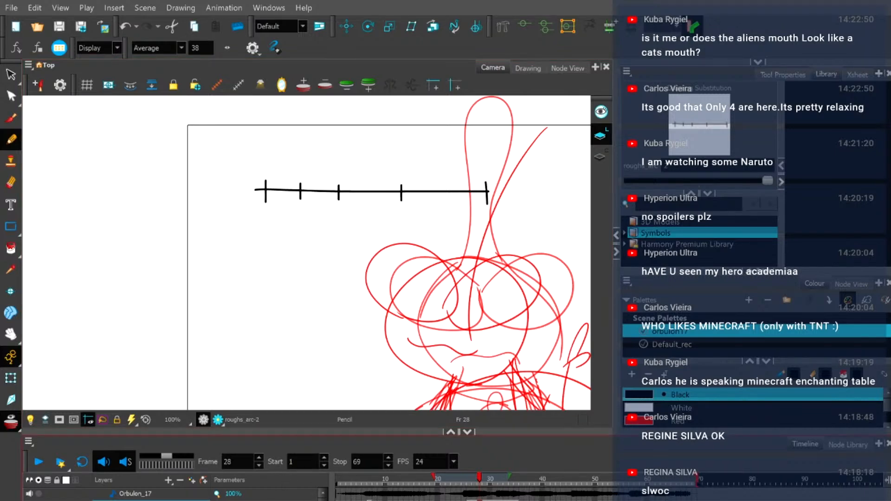
Go to frame 26 on roughs_orbulon2 and adjust the onion skin to show only the nearest earlier pose and the next one.
left_click(469, 499)
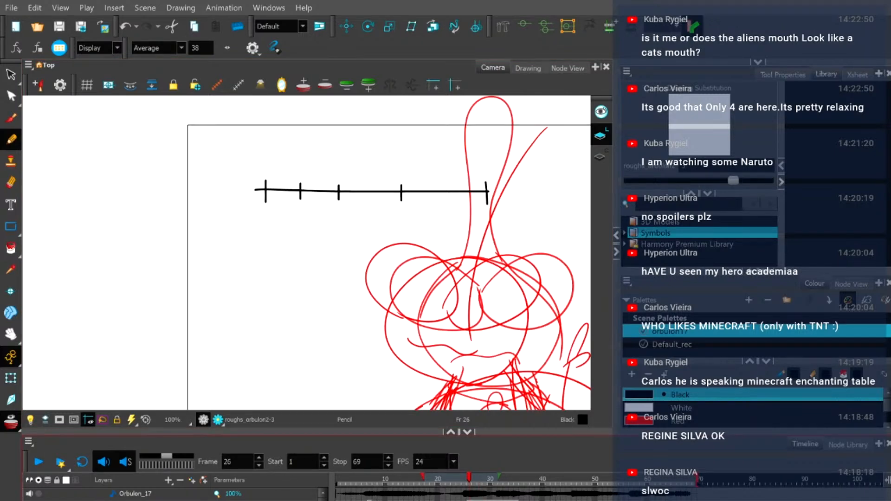
key(".")
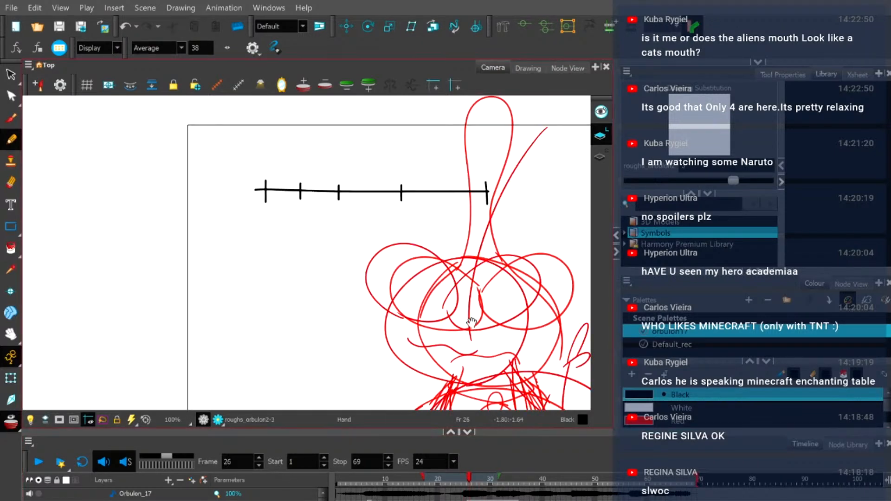
left_click_drag(503, 481, 531, 478)
left_click_drag(371, 273, 355, 254)
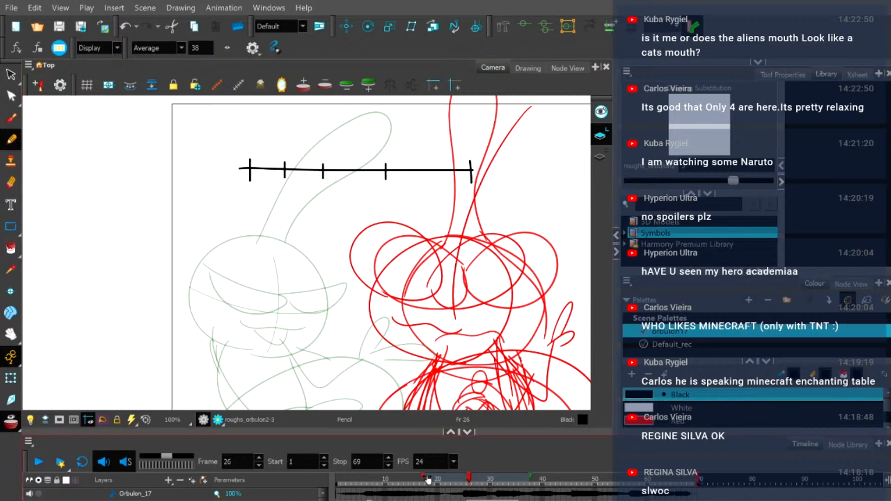
left_click_drag(427, 479, 460, 477)
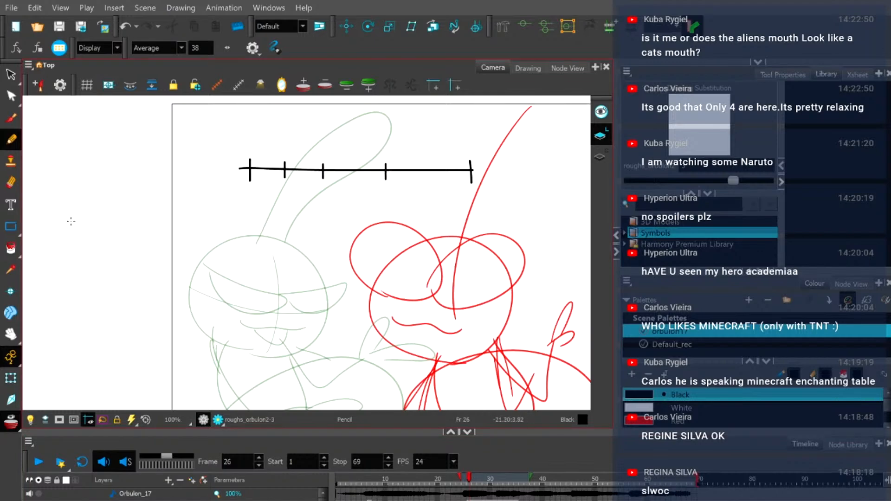
Draw a round black head outline between the red and green onion-skin heads on frame 26.
mouse_move(386, 358)
left_mouse_down()
mouse_move(346, 320)
mouse_move(396, 255)
left_mouse_up()
key("ctrl+z")
mouse_move(399, 354)
left_mouse_down()
mouse_move(366, 345)
mouse_move(352, 286)
mouse_move(387, 250)
left_mouse_up()
key("ctrl+z")
mouse_move(397, 362)
left_mouse_down()
mouse_move(364, 360)
mouse_move(322, 312)
mouse_move(361, 259)
mouse_move(431, 253)
mouse_move(461, 278)
mouse_move(438, 349)
mouse_move(386, 362)
left_mouse_up()
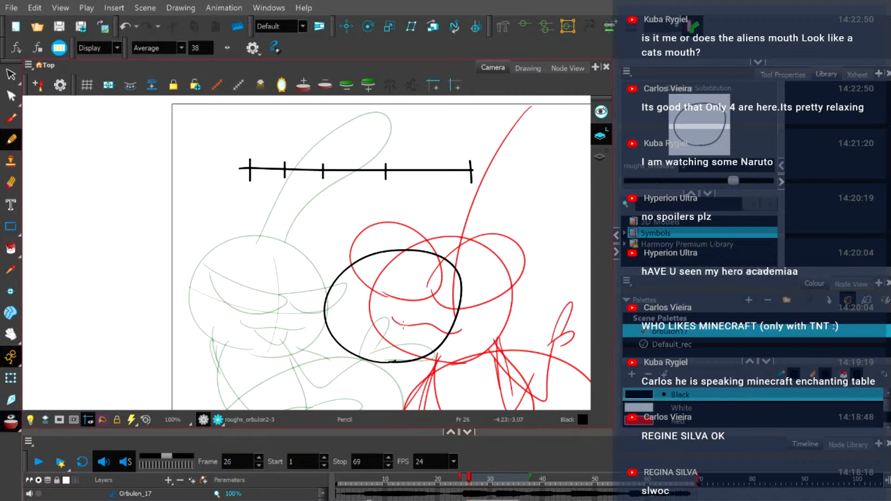
Scale the new head outline up slightly from its upper left and bulge its lower right contour outward.
left_click(11, 74)
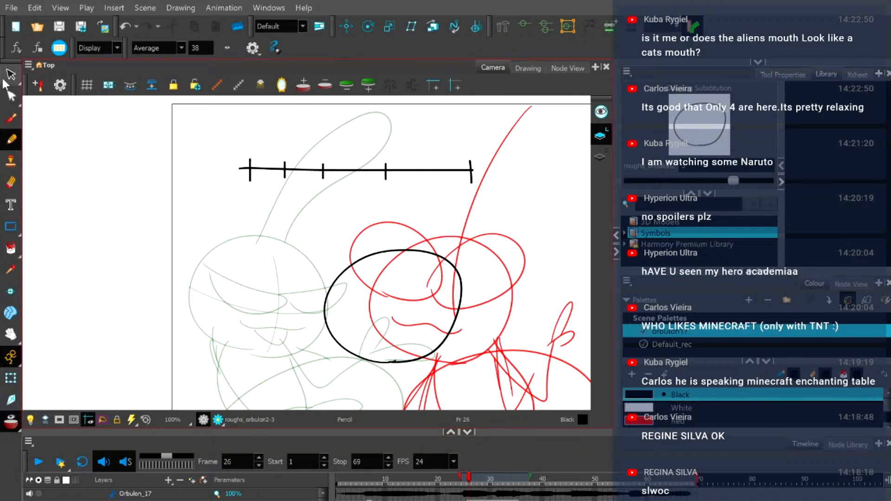
left_click(386, 252)
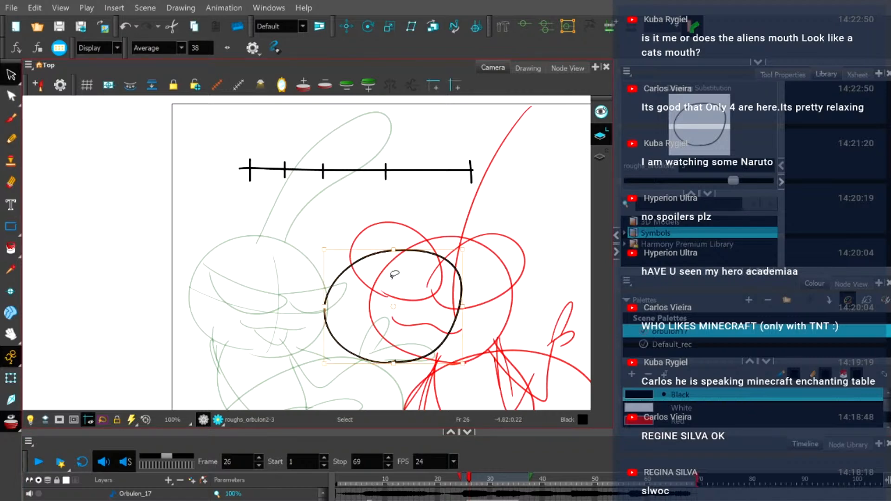
left_click_drag(327, 253, 314, 237)
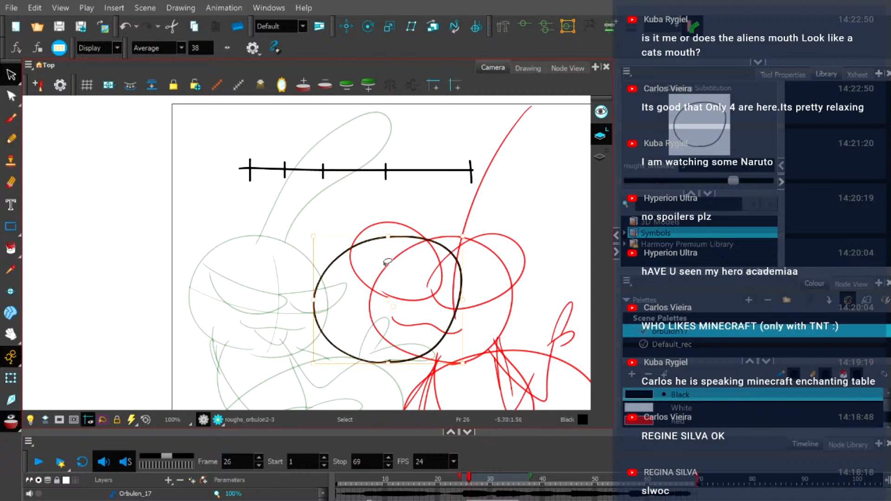
left_click(11, 96)
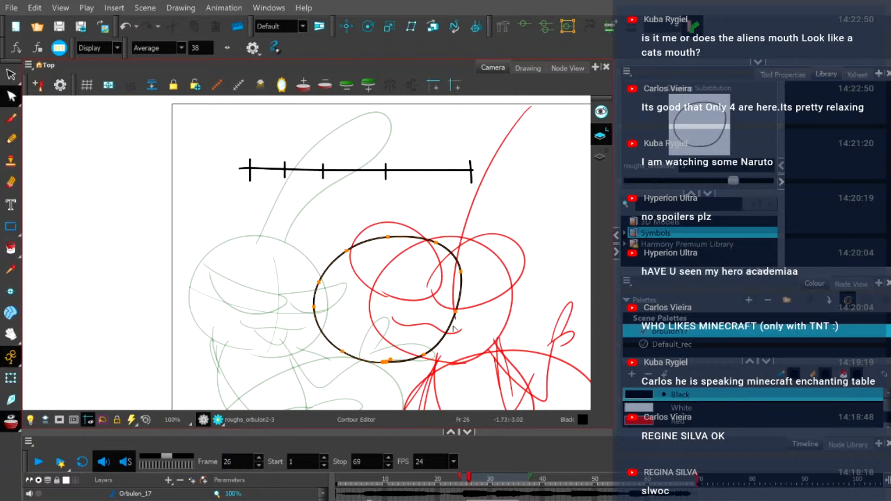
left_click_drag(456, 316, 461, 317)
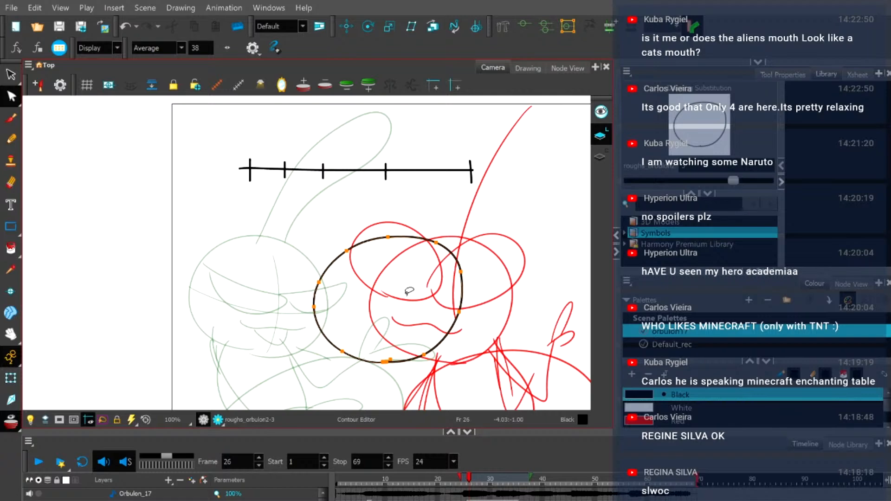
Draw a tall, rounded stalk rising from the top of the new head and leaning right.
left_click(12, 139)
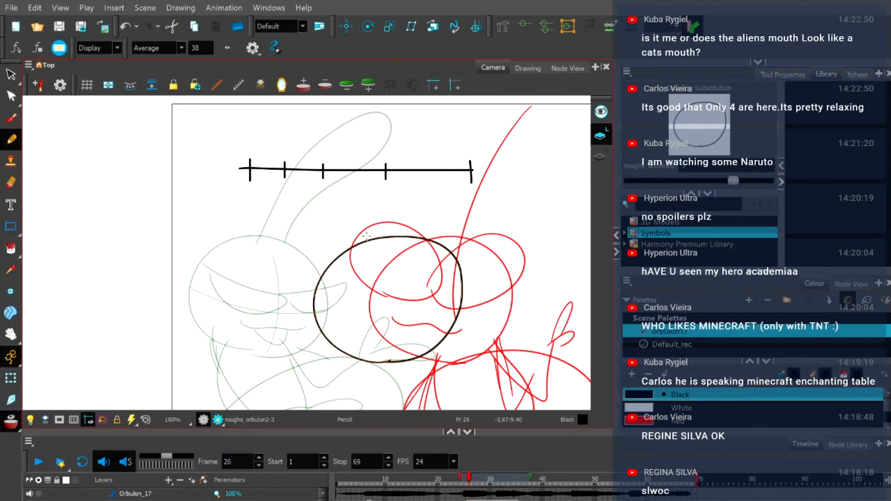
mouse_move(364, 246)
left_mouse_down()
mouse_move(406, 126)
mouse_move(446, 118)
left_mouse_up()
key("ctrl+z")
mouse_move(352, 251)
left_mouse_down()
mouse_move(392, 139)
mouse_move(437, 156)
left_mouse_up()
key("ctrl+z")
mouse_move(361, 242)
left_mouse_down()
mouse_move(360, 190)
mouse_move(382, 130)
mouse_move(415, 106)
mouse_move(429, 126)
mouse_move(384, 211)
mouse_move(381, 249)
mouse_move(357, 181)
mouse_move(411, 111)
mouse_move(386, 235)
left_mouse_up()
key("ctrl+z")
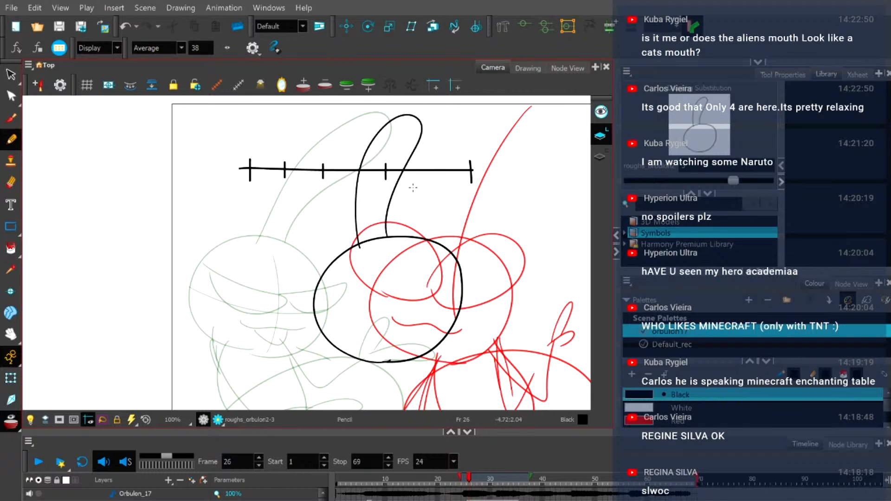
Draw the torso beneath the new head as a rounded teardrop swinging right, redoing the strokes until the shape fits.
mouse_move(434, 309)
left_mouse_down()
mouse_move(424, 158)
mouse_move(425, 207)
left_mouse_up()
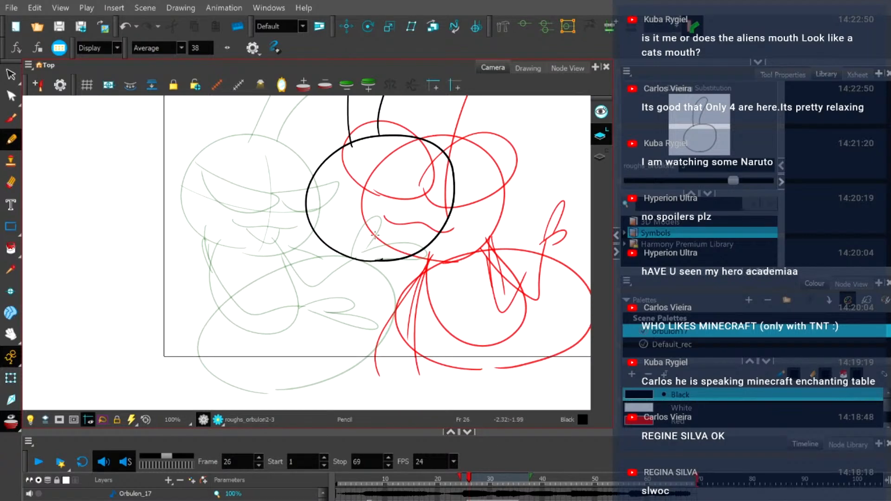
left_click_drag(365, 256, 402, 342)
key("ctrl+z")
mouse_move(360, 255)
left_mouse_down()
mouse_move(366, 303)
mouse_move(456, 318)
left_mouse_up()
key("ctrl+z")
mouse_move(360, 258)
left_mouse_down()
mouse_move(362, 287)
mouse_move(405, 338)
mouse_move(457, 320)
left_mouse_up()
key("ctrl+z")
mouse_move(357, 260)
left_mouse_down()
mouse_move(464, 306)
mouse_move(424, 260)
mouse_move(445, 279)
mouse_move(406, 335)
mouse_move(358, 265)
left_mouse_up()
key("ctrl+z")
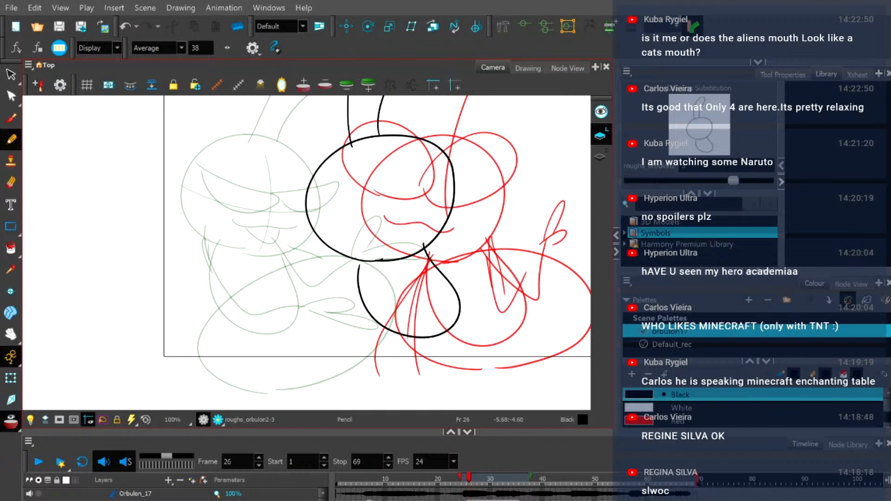
key("ctrl+z")
mouse_move(424, 251)
left_mouse_down()
mouse_move(464, 327)
mouse_move(360, 257)
left_mouse_up()
key("ctrl+z")
mouse_move(417, 246)
left_mouse_down()
mouse_move(447, 331)
mouse_move(358, 304)
mouse_move(360, 257)
mouse_move(365, 278)
mouse_move(457, 327)
mouse_move(466, 283)
left_mouse_up()
key("ctrl+z")
key("ctrl+z")
mouse_move(365, 253)
left_mouse_down()
mouse_move(385, 305)
mouse_move(446, 325)
mouse_move(450, 272)
left_mouse_up()
key("ctrl+z")
mouse_move(420, 239)
left_mouse_down()
mouse_move(475, 301)
mouse_move(448, 327)
mouse_move(399, 327)
mouse_move(369, 291)
mouse_move(367, 255)
left_mouse_up()
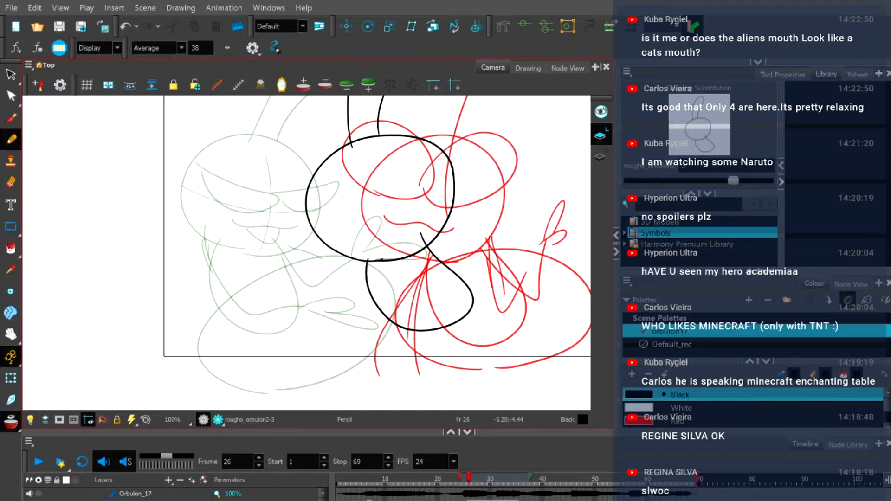
Check the frame 26 drawing against the poses up to frame 36 with onion skin off, then restore onion skin.
left_click_drag(464, 282, 409, 265)
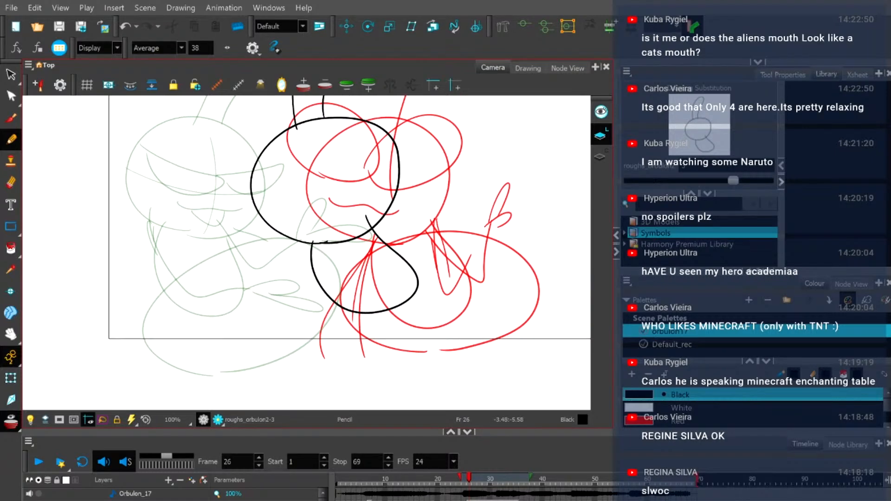
left_click(10, 421)
left_click(464, 485)
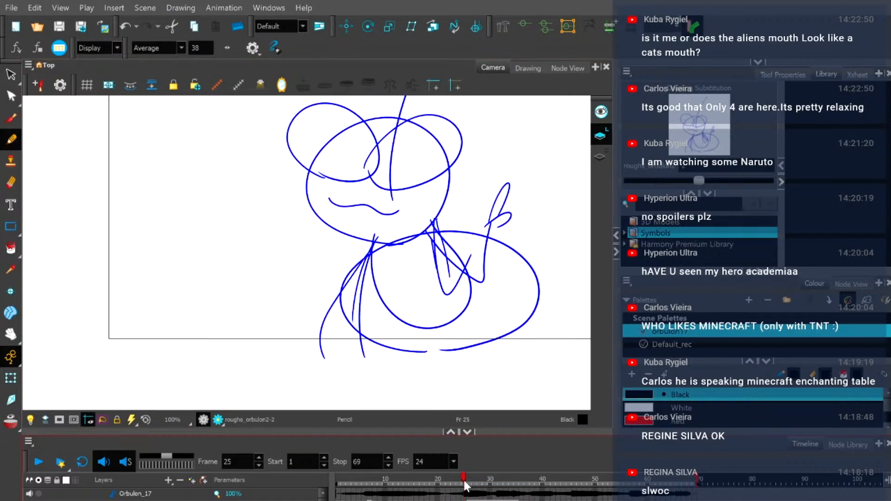
mouse_move(465, 485)
left_mouse_down()
mouse_move(528, 494)
mouse_move(460, 482)
left_mouse_up()
left_click(522, 479)
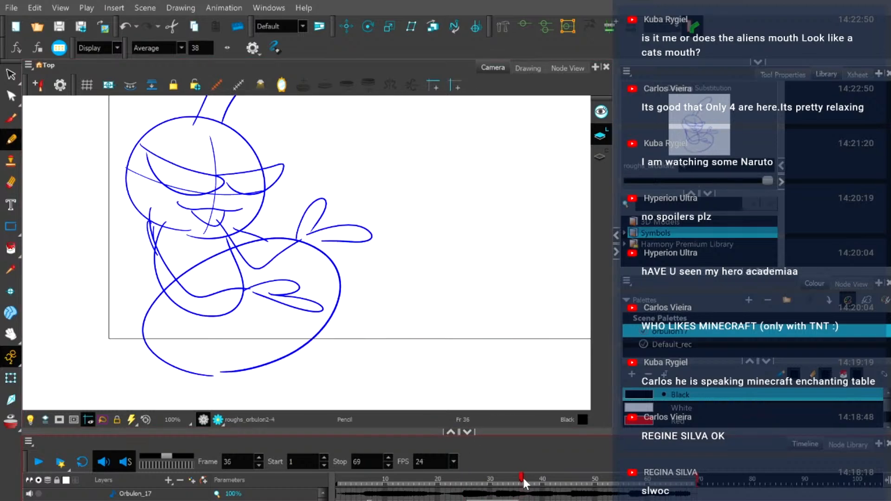
left_click_drag(522, 478, 469, 479)
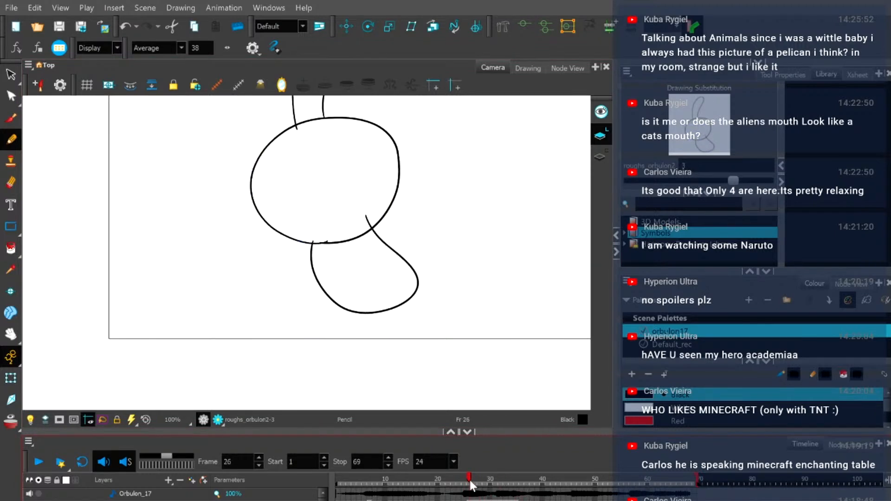
left_click(11, 421)
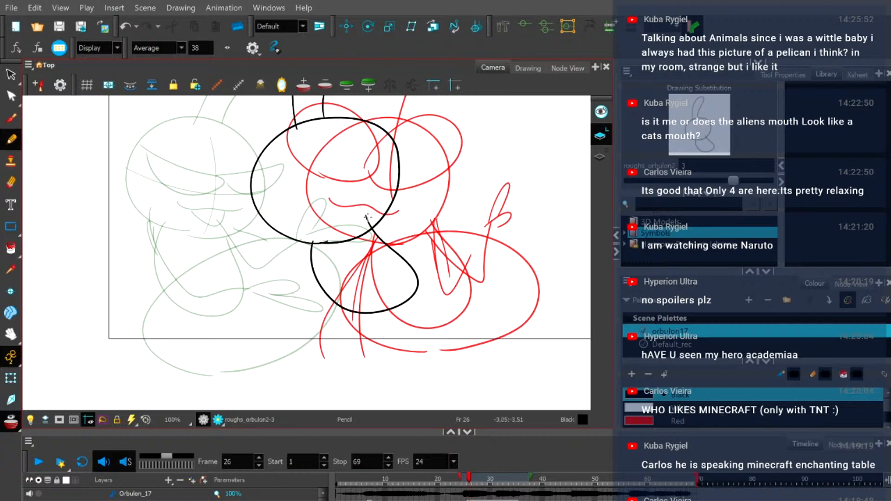
Draw a bent arm line from the right shoulder down across the torso and back up to the right.
left_click_drag(373, 216, 396, 273)
key("ctrl+z")
left_click_drag(373, 221, 409, 273)
key("ctrl+z")
mouse_move(371, 217)
left_mouse_down()
mouse_move(413, 271)
mouse_move(454, 232)
left_mouse_up()
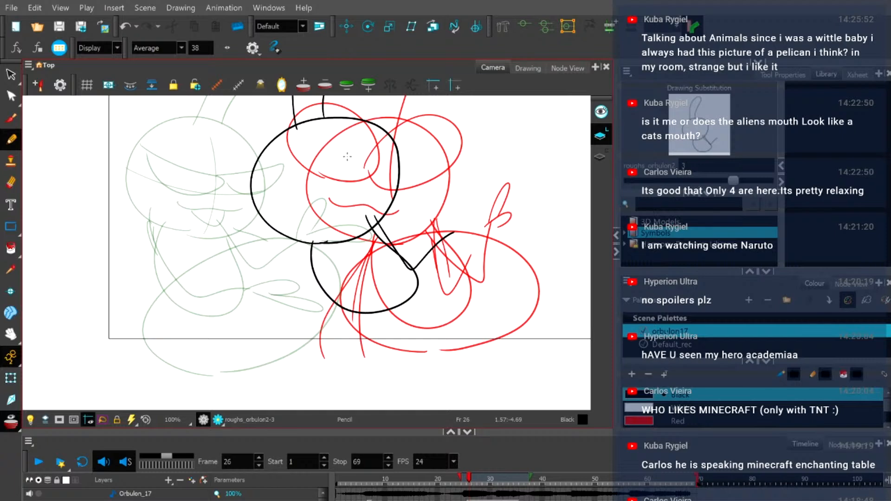
Draw the left arm line from the left shoulder down across the torso, and a wide oval base around the torso's lower part.
mouse_move(310, 239)
left_mouse_down()
mouse_move(344, 326)
mouse_move(352, 330)
mouse_move(346, 318)
mouse_move(381, 347)
left_mouse_up()
key("ctrl+z")
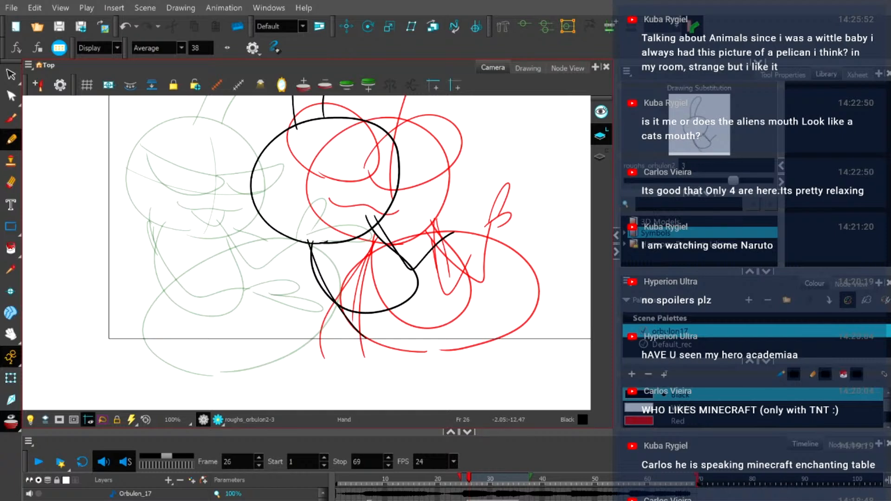
left_click_drag(359, 208, 371, 233)
left_click_drag(412, 254, 408, 202)
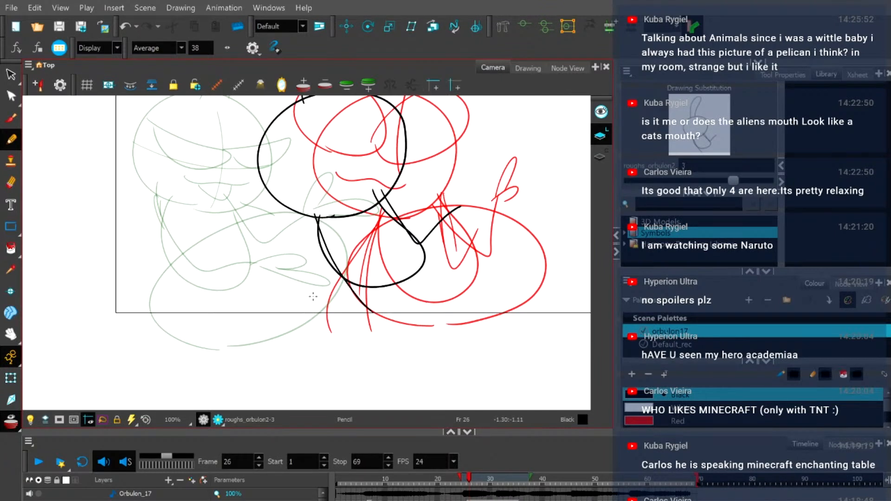
mouse_move(299, 331)
left_mouse_down()
mouse_move(298, 281)
mouse_move(354, 236)
mouse_move(438, 223)
mouse_move(473, 272)
mouse_move(465, 295)
mouse_move(491, 322)
mouse_move(497, 288)
mouse_move(441, 232)
mouse_move(359, 221)
mouse_move(289, 270)
mouse_move(301, 339)
mouse_move(413, 345)
mouse_move(476, 327)
left_mouse_up()
key("ctrl+z")
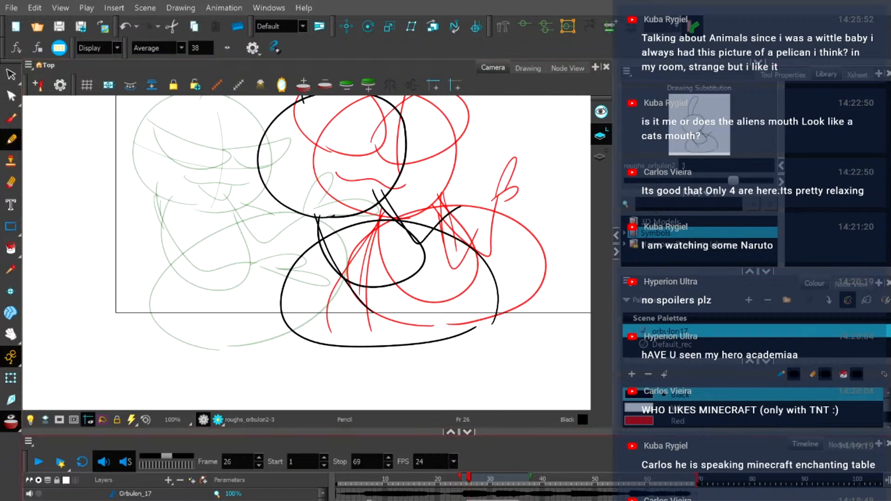
Turn off onion skin and check the frame 26 drawing by scrubbing through the nearby frames.
key("shift+m")
left_click(12, 423)
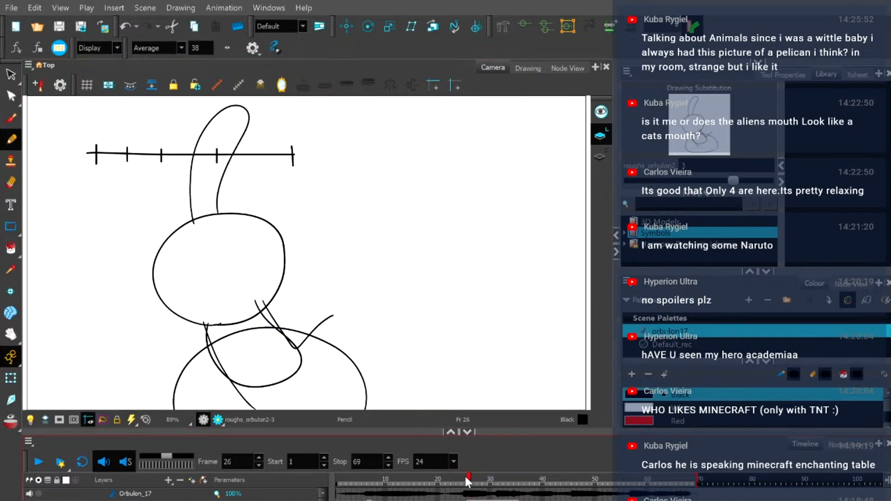
mouse_move(469, 475)
left_mouse_down()
mouse_move(480, 477)
mouse_move(454, 484)
mouse_move(469, 487)
left_mouse_up()
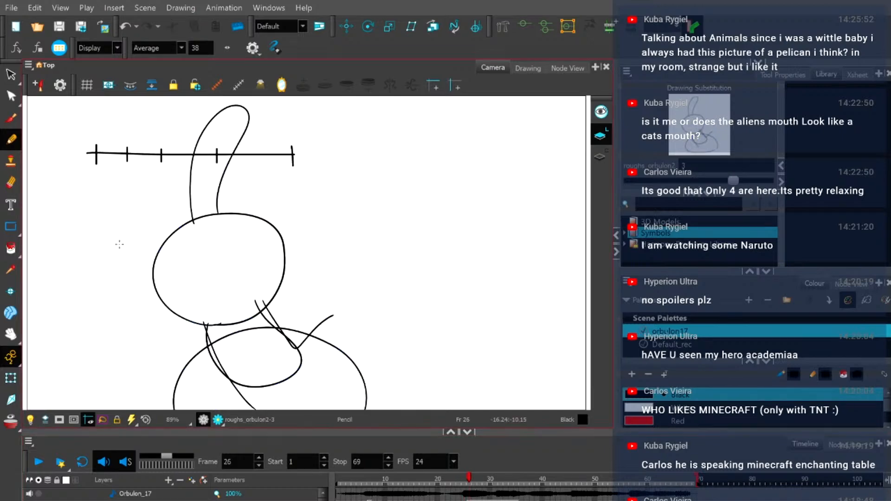
Restore onion skin and move the frame 26 base oval slightly upward.
left_click(10, 76)
left_click_drag(152, 366, 169, 278)
mouse_move(172, 330)
left_mouse_down()
mouse_move(204, 302)
mouse_move(174, 332)
left_mouse_up()
left_click(10, 421)
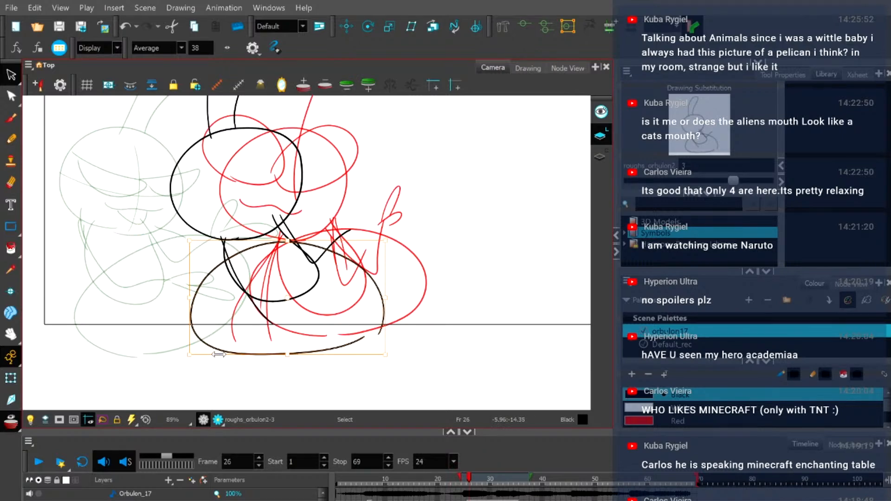
left_click_drag(207, 346, 207, 333)
left_click(104, 383)
Recheck the frame 26 pose with the raised base against the neighbouring frames, with onion skin off.
left_click(11, 421)
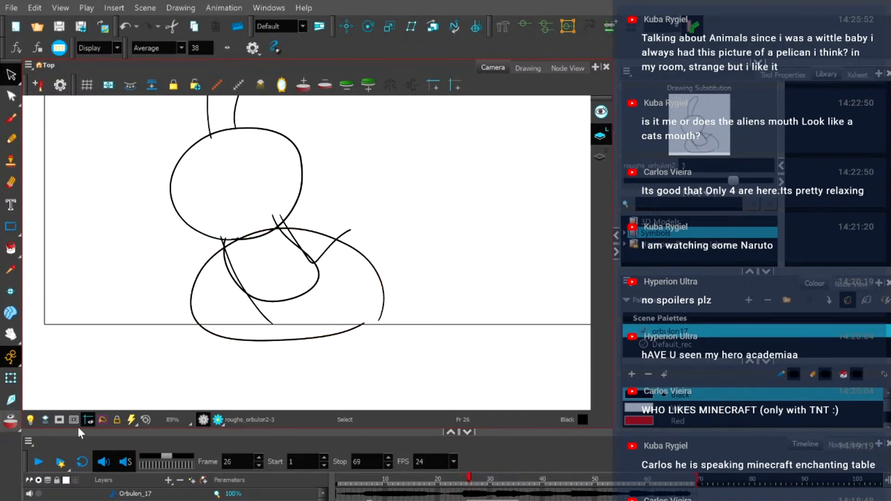
left_click_drag(467, 481, 467, 481)
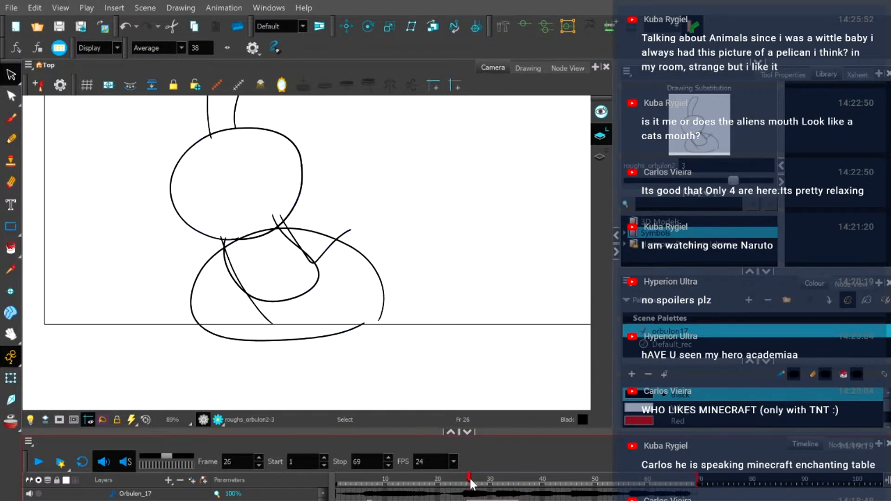
left_click(143, 417)
left_click_drag(466, 480, 468, 483)
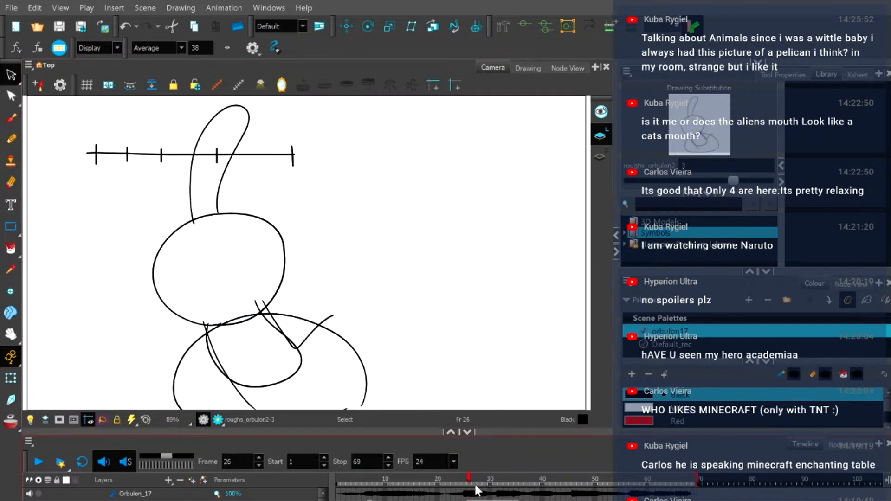
Create a new empty drawing at frame 28 on the roughs layer.
left_click(474, 482)
left_click_drag(475, 482, 479, 483)
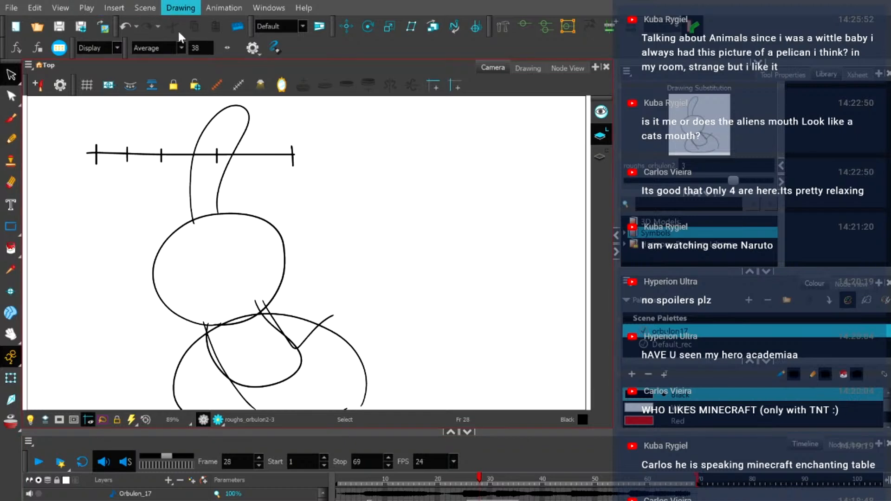
key("alt+shift+r")
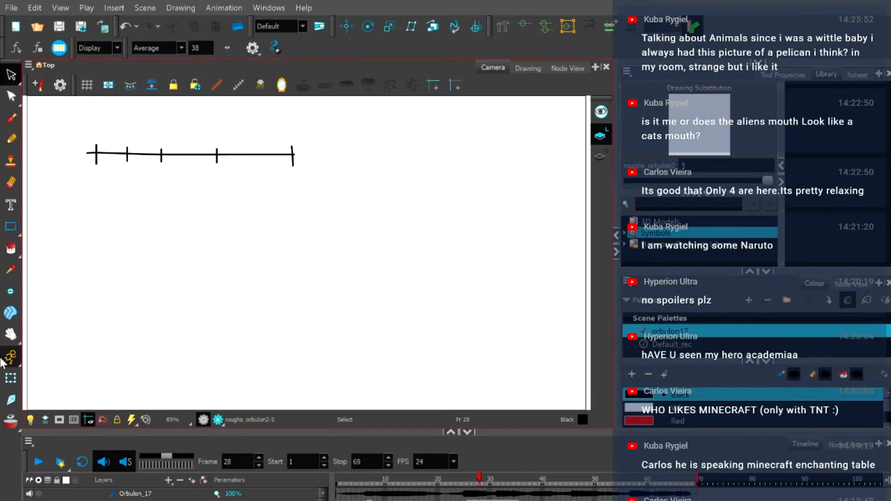
Turn on onion skin and draw a round head at frame 28 between the previous and following poses, redoing the first outline.
left_click(8, 423)
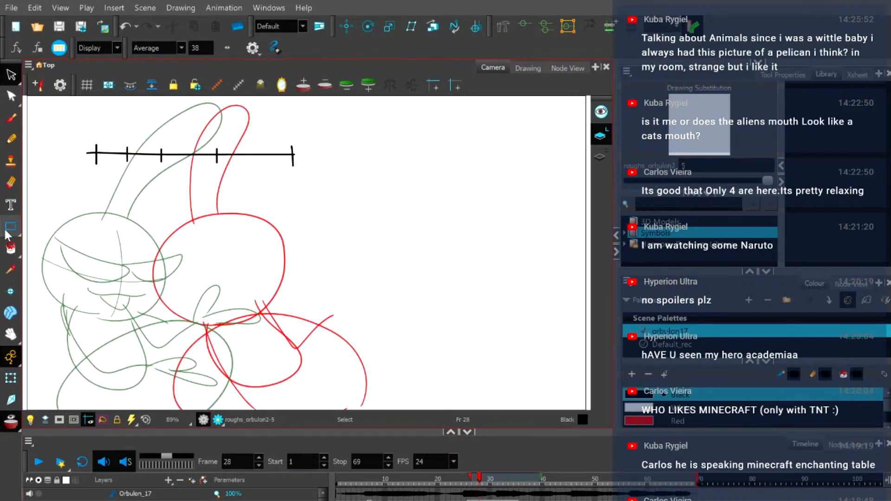
left_click(14, 139)
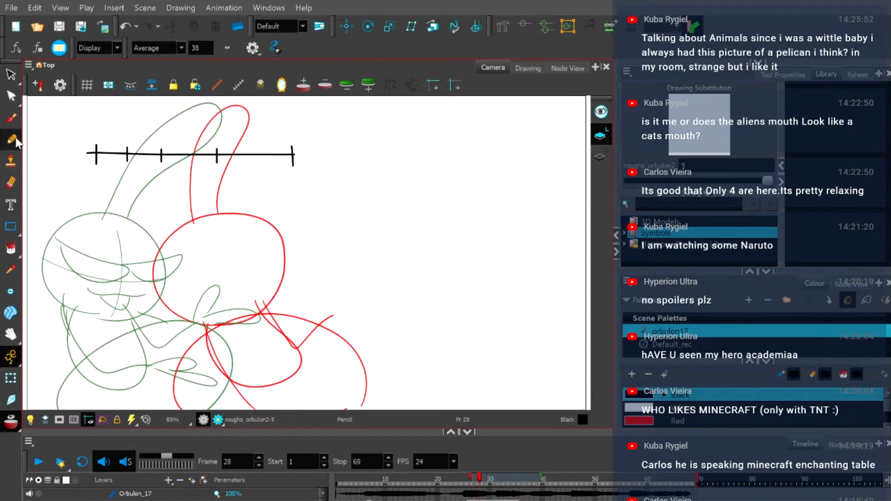
mouse_move(163, 331)
left_mouse_down()
mouse_move(112, 297)
mouse_move(170, 225)
mouse_move(239, 290)
left_mouse_up()
key("ctrl+z")
mouse_move(169, 327)
left_mouse_down()
mouse_move(113, 279)
mouse_move(181, 221)
mouse_move(241, 276)
mouse_move(192, 332)
mouse_move(134, 319)
left_mouse_up()
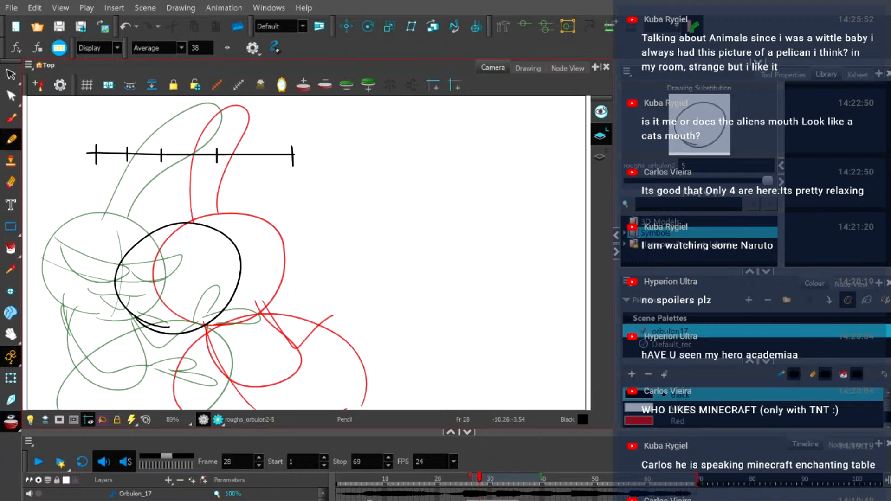
Widen the frame 28 head outline slightly by stretching its left side outward.
left_click(11, 74)
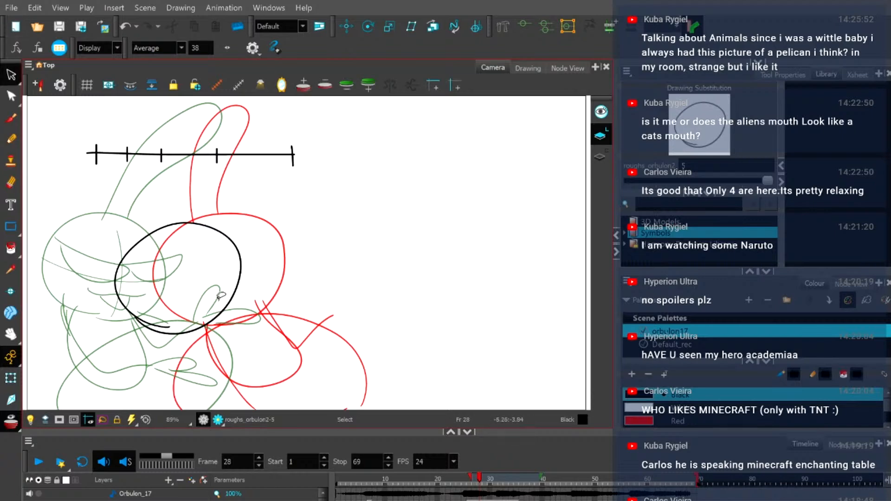
left_click(241, 273)
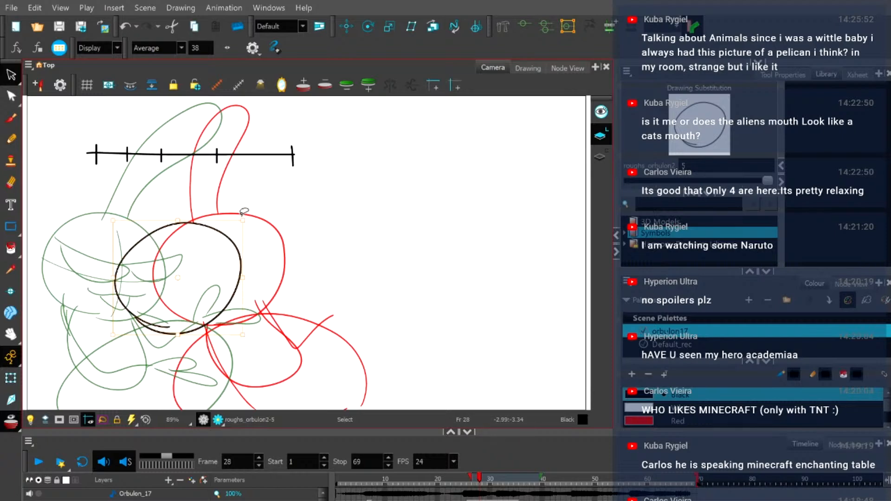
left_click_drag(114, 277, 103, 278)
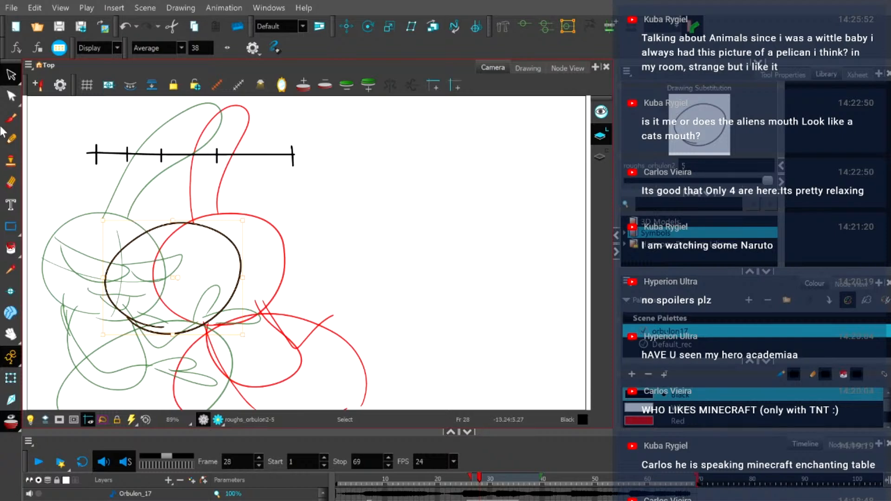
left_click(217, 184)
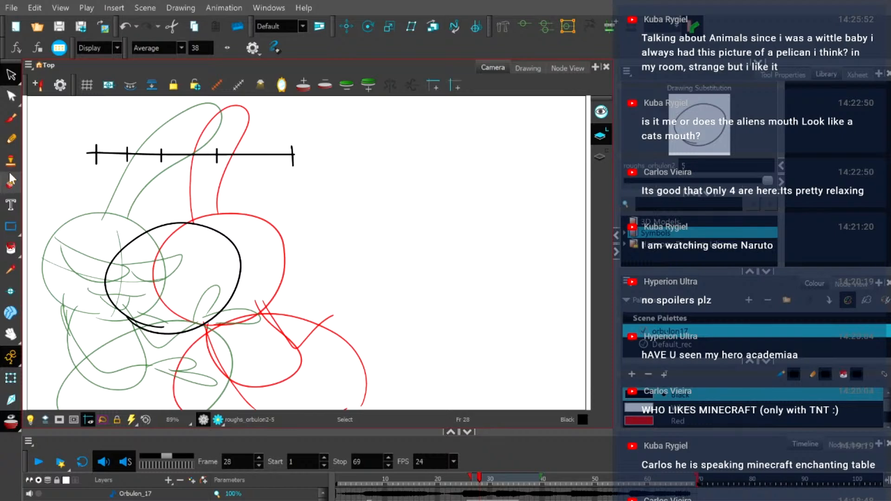
left_click(11, 139)
scroll(222, 236, "up", 2)
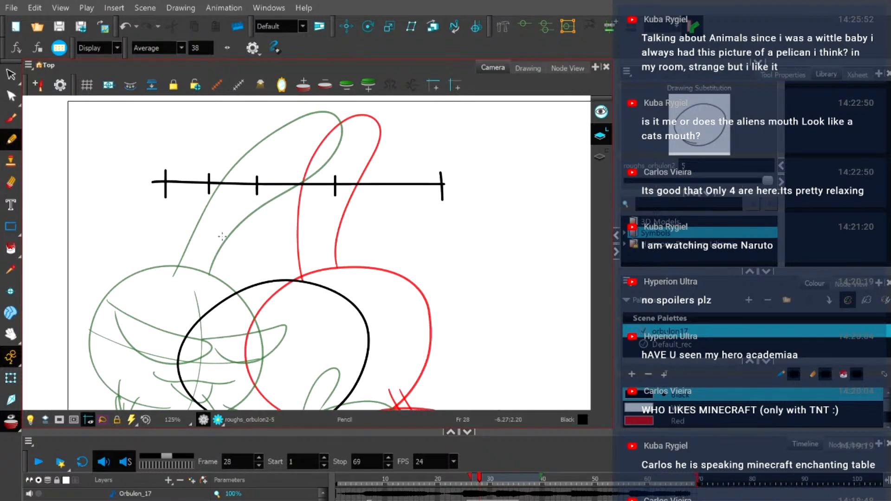
mouse_move(228, 292)
left_mouse_down()
mouse_move(223, 214)
mouse_move(267, 160)
left_mouse_up()
key("ctrl+z")
mouse_move(226, 297)
left_mouse_down()
mouse_move(261, 166)
mouse_move(345, 118)
left_mouse_up()
key("ctrl+z")
mouse_move(227, 296)
left_mouse_down()
mouse_move(325, 131)
mouse_move(251, 279)
mouse_move(324, 124)
left_mouse_up()
key("ctrl+z")
key("ctrl+z")
Rotate the head outline slightly clockwise and stretch its top upward, then check its motion against the neighbouring frames.
left_click(11, 74)
scroll(193, 205, "down", 2)
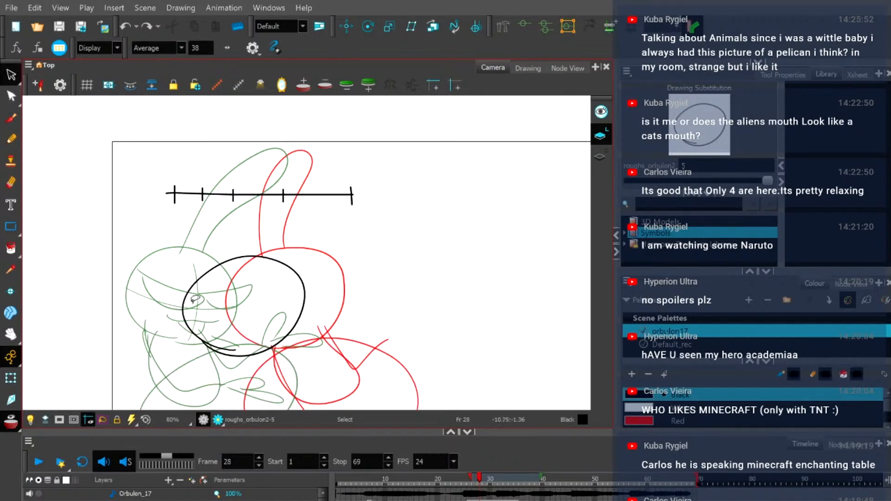
left_click(183, 302)
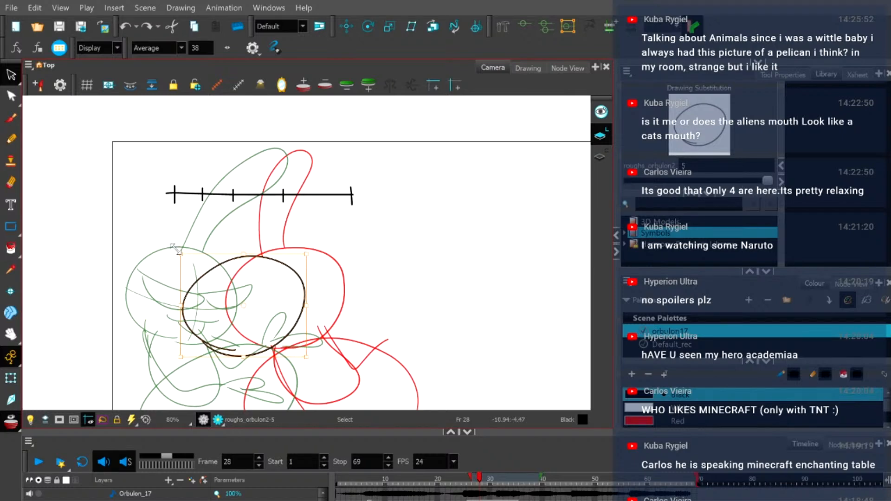
left_click_drag(175, 246, 183, 237)
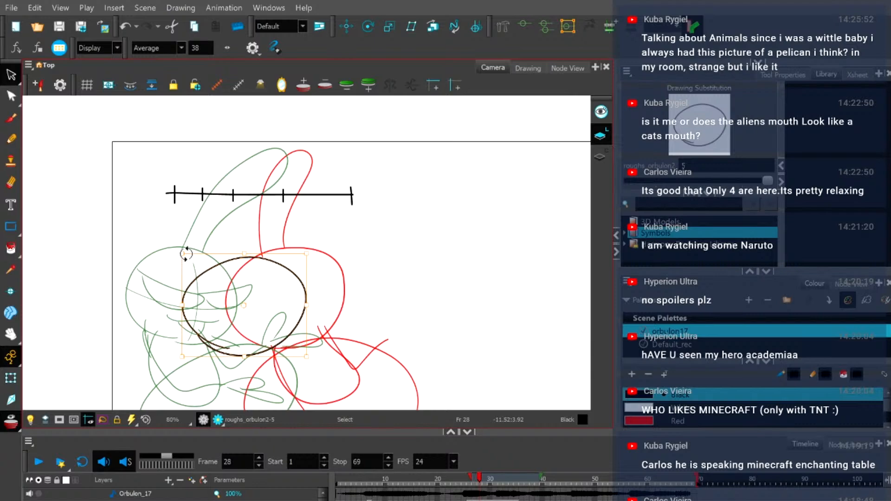
left_click_drag(173, 253, 246, 253)
left_click_drag(244, 249, 244, 242)
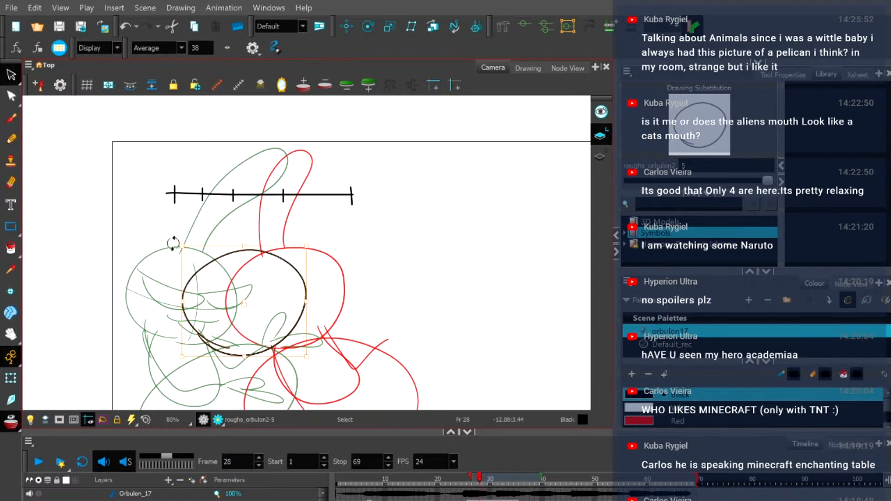
left_click_drag(174, 242, 176, 236)
left_click(153, 245)
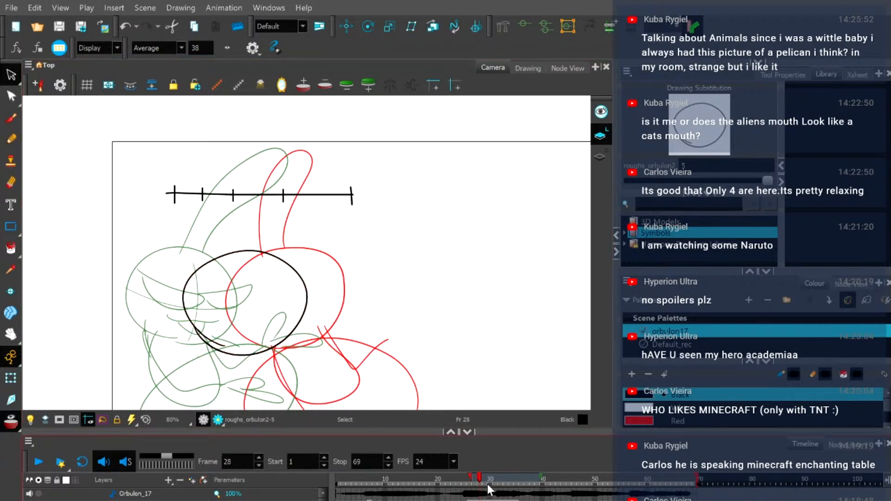
left_click(463, 478)
left_click_drag(464, 479, 481, 478)
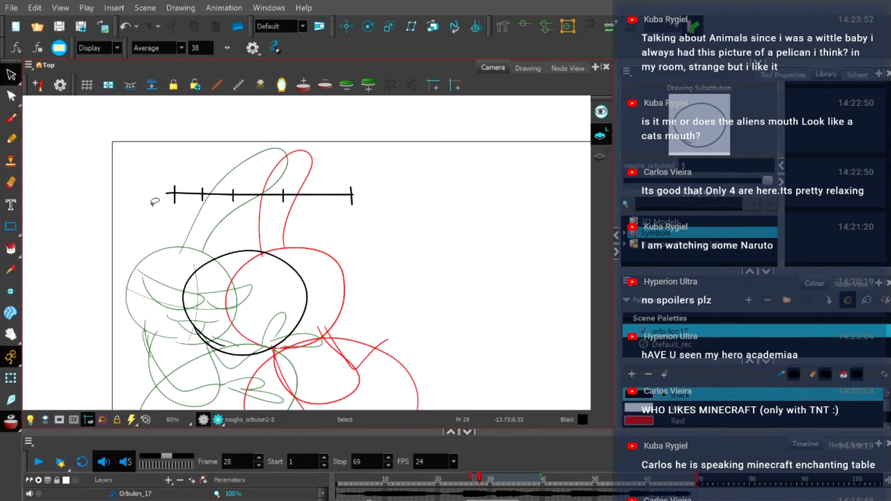
Draw a tall, rounded stalk rising from the top of the frame 28 head and curving right, redoing strokes until it fits.
left_click(11, 139)
scroll(242, 246, "up", 2)
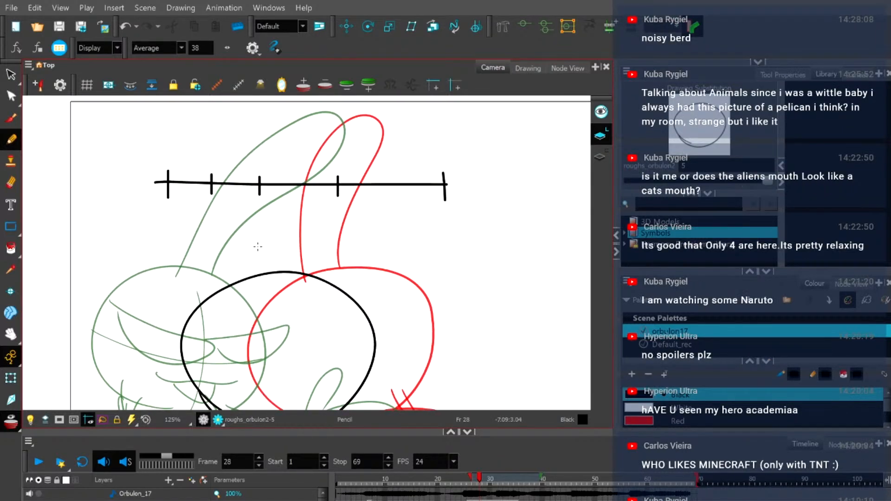
mouse_move(239, 282)
left_mouse_down()
mouse_move(287, 132)
mouse_move(352, 113)
left_mouse_up()
key("ctrl+z")
left_click_drag(227, 286, 263, 177)
key("ctrl+z")
mouse_move(258, 271)
left_mouse_down()
mouse_move(292, 154)
mouse_move(352, 115)
left_mouse_up()
key("ctrl+z")
mouse_move(222, 289)
left_mouse_down()
mouse_move(278, 144)
mouse_move(307, 184)
mouse_move(271, 274)
mouse_move(266, 155)
mouse_move(292, 206)
mouse_move(283, 272)
mouse_move(262, 206)
left_mouse_up()
key("ctrl+z")
key("ctrl+z")
key("ctrl+z")
mouse_move(232, 288)
left_mouse_down()
mouse_move(281, 158)
mouse_move(323, 182)
left_mouse_up()
key("ctrl+z")
mouse_move(234, 283)
left_mouse_down()
mouse_move(243, 202)
mouse_move(285, 135)
mouse_move(337, 136)
mouse_move(293, 206)
mouse_move(297, 298)
mouse_move(243, 240)
mouse_move(259, 173)
mouse_move(333, 135)
mouse_move(292, 207)
mouse_move(281, 273)
left_mouse_up()
key("ctrl+z")
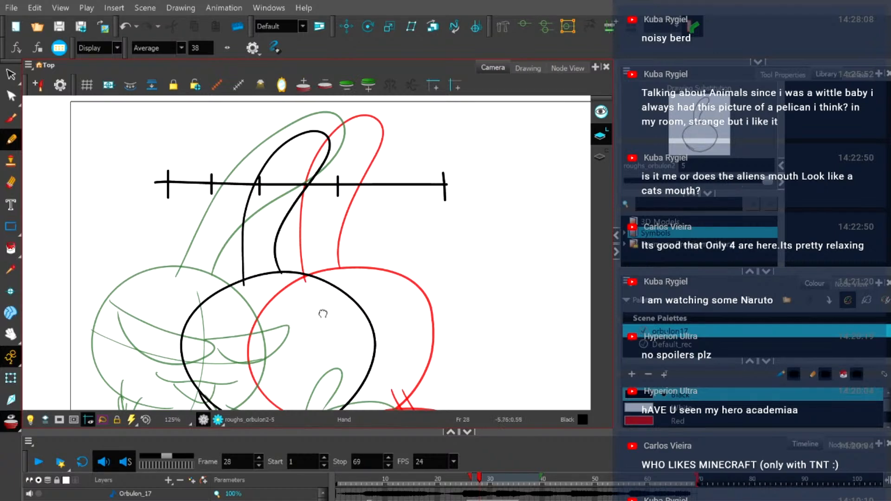
Draw a rounded teardrop torso swinging right beneath the frame 28 head, and a wide oval base around its lower part.
left_click_drag(317, 311, 330, 246)
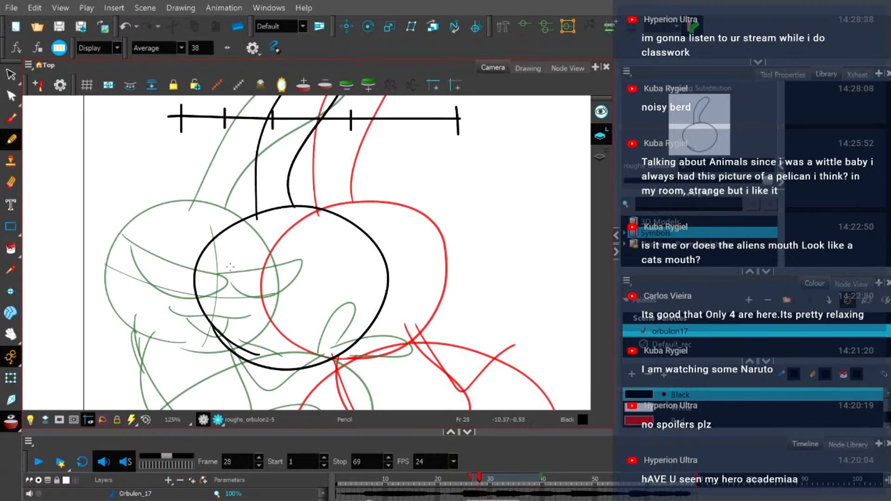
left_click_drag(220, 271, 257, 273)
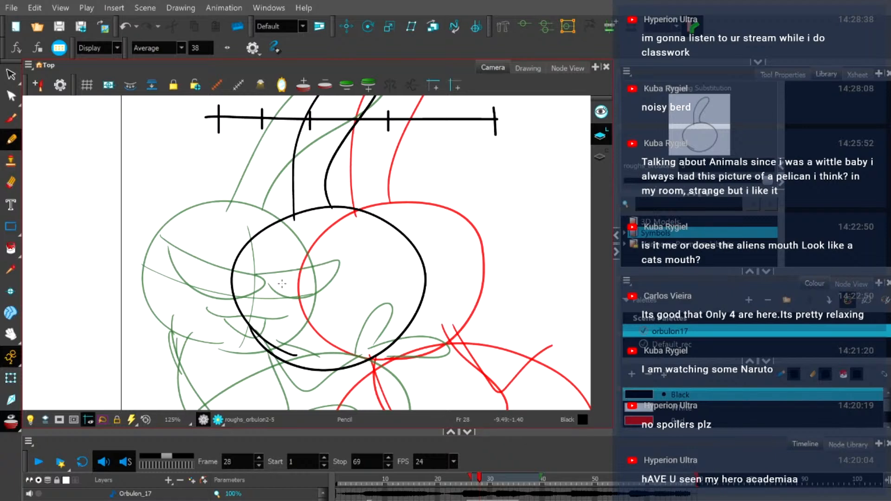
scroll(403, 236, "down", 5)
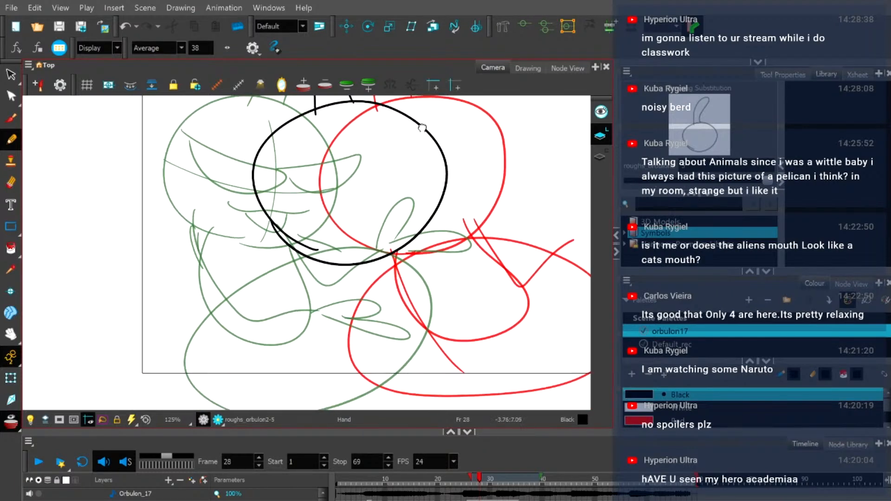
mouse_move(316, 254)
left_mouse_down()
mouse_move(320, 279)
mouse_move(370, 345)
mouse_move(440, 317)
left_mouse_up()
key("ctrl+z")
mouse_move(399, 241)
left_mouse_down()
mouse_move(436, 287)
mouse_move(454, 331)
mouse_move(399, 345)
mouse_move(346, 321)
mouse_move(316, 287)
mouse_move(313, 242)
left_mouse_up()
mouse_move(459, 284)
left_mouse_down()
mouse_move(426, 283)
mouse_move(401, 250)
left_mouse_up()
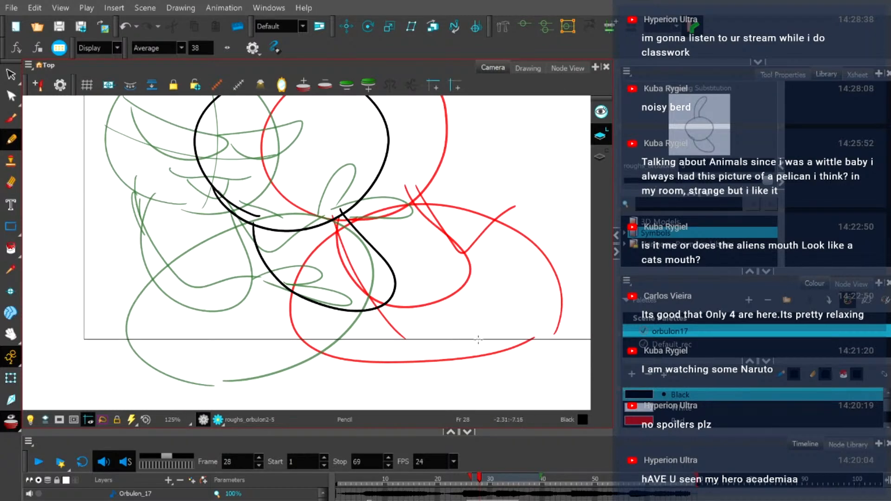
mouse_move(485, 356)
left_mouse_down()
mouse_move(485, 283)
mouse_move(428, 238)
mouse_move(357, 224)
mouse_move(290, 242)
mouse_move(233, 280)
mouse_move(227, 368)
mouse_move(329, 396)
mouse_move(465, 375)
mouse_move(500, 332)
left_mouse_up()
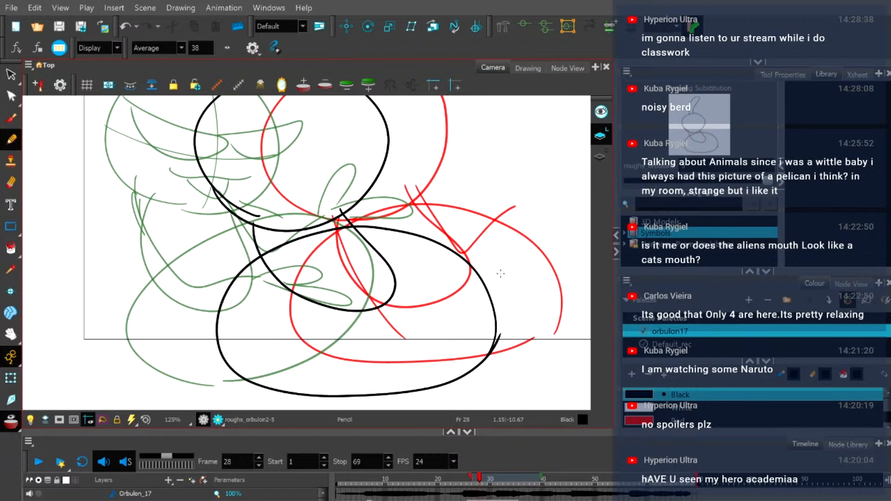
Draw a shallow bent right arm line and a left arm line sweeping down right across the base, redoing the latter until it fits.
scroll(464, 258, "down", 2)
scroll(435, 242, "up", 2)
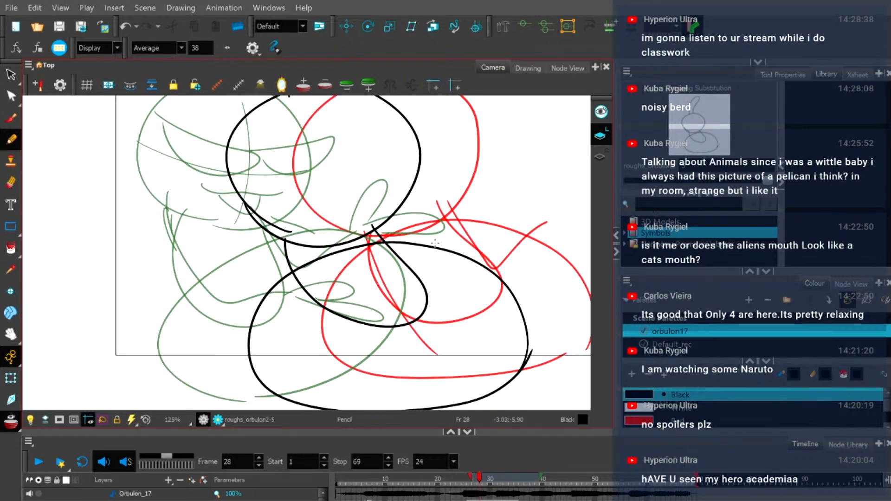
mouse_move(375, 216)
left_mouse_down()
mouse_move(452, 257)
mouse_move(509, 223)
left_mouse_up()
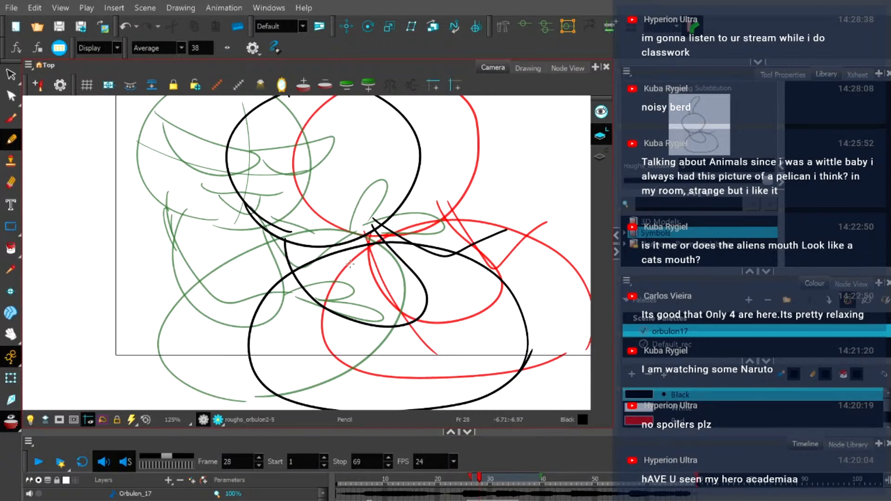
left_click_drag(292, 242, 348, 318)
key("ctrl+z")
left_click_drag(284, 255, 342, 317)
key("ctrl+z")
mouse_move(281, 239)
left_mouse_down()
mouse_move(299, 287)
mouse_move(343, 334)
mouse_move(440, 337)
left_mouse_up()
key("ctrl+z")
mouse_move(281, 238)
left_mouse_down()
mouse_move(311, 298)
mouse_move(349, 336)
mouse_move(457, 366)
left_mouse_up()
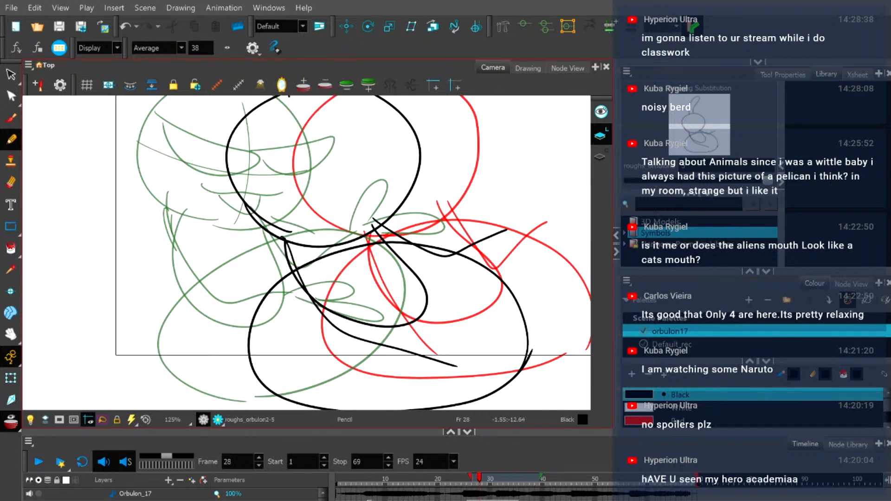
With onion skin off, scale the frame 28 left arm line so its lower end rises slightly, and nudge it left.
left_click(11, 420)
key("1")
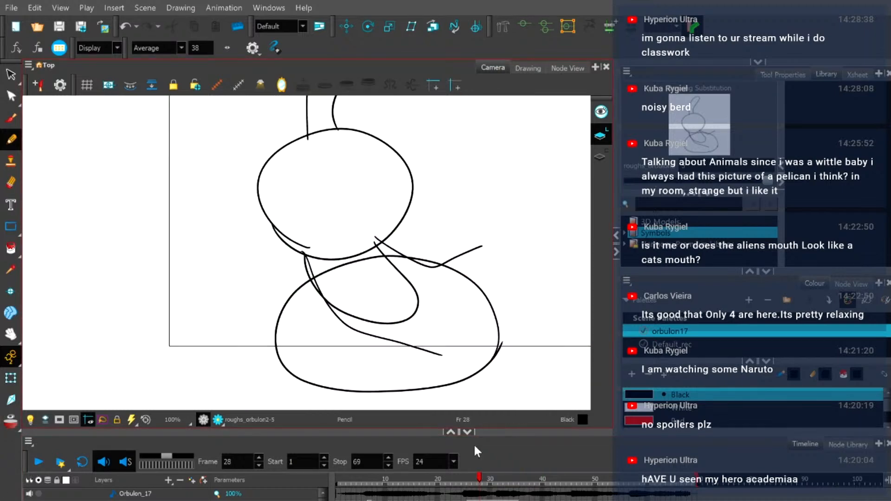
mouse_move(482, 483)
left_mouse_down()
mouse_move(473, 483)
mouse_move(481, 483)
left_mouse_up()
left_click(11, 146)
left_click(10, 75)
mouse_move(314, 325)
left_mouse_down()
mouse_move(337, 320)
mouse_move(362, 327)
left_mouse_up()
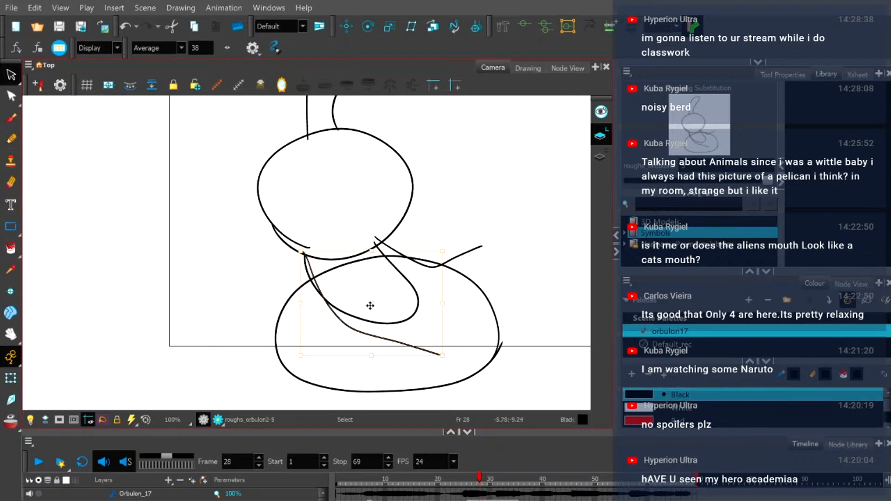
left_click_drag(449, 362, 454, 358)
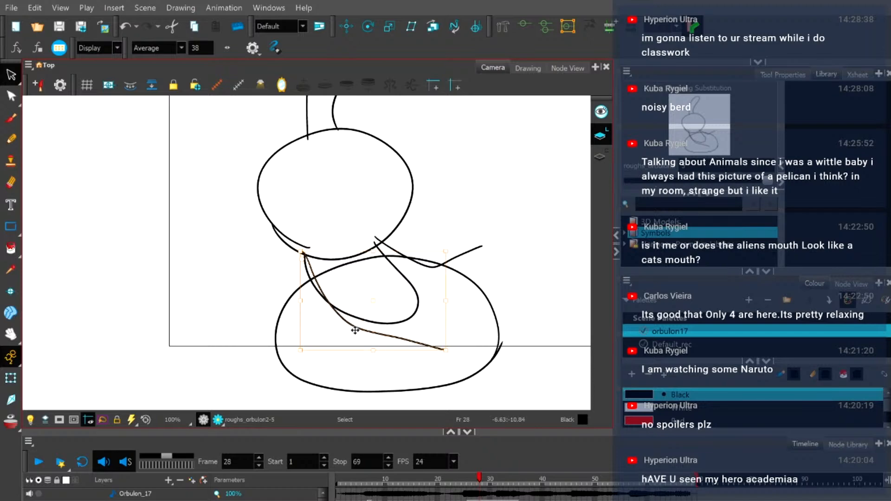
left_click_drag(351, 329, 344, 329)
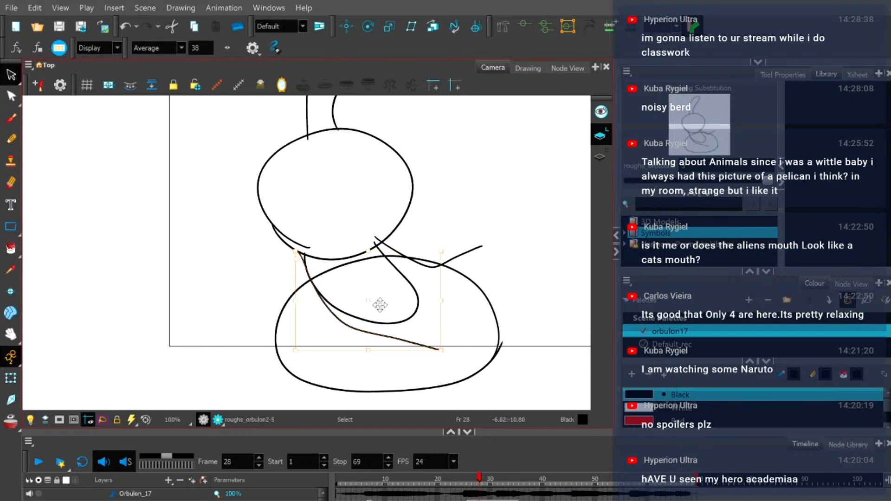
left_click(473, 351)
Play the animation from frame 22 and compare the poses around frames 28 to 31 with onion skin on and off.
mouse_move(481, 474)
left_mouse_down()
mouse_move(492, 476)
mouse_move(448, 478)
left_mouse_up()
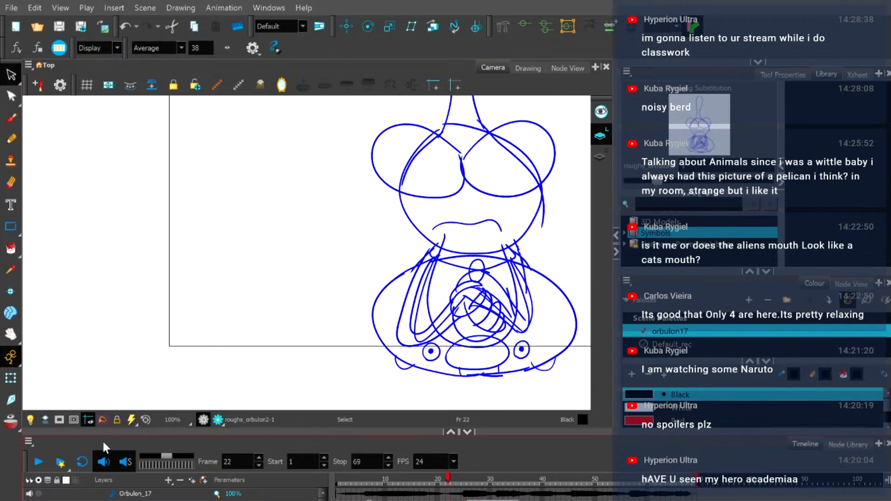
left_click(38, 459)
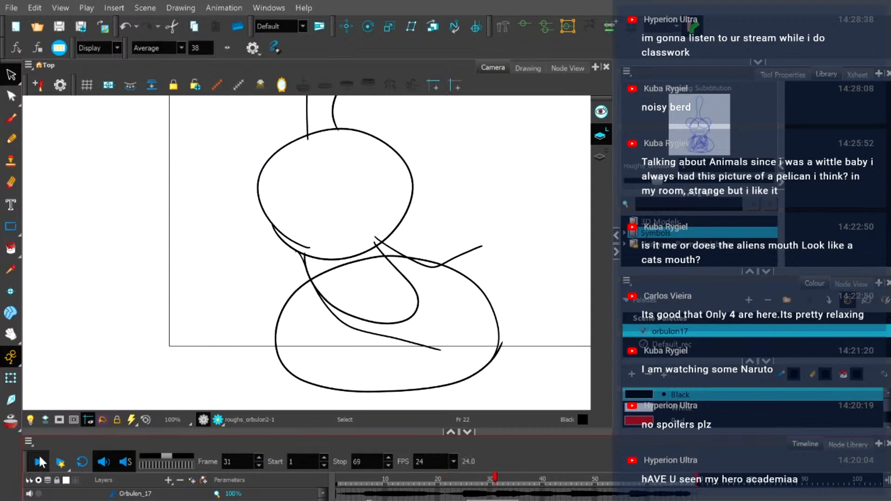
left_click(467, 478)
left_click_drag(473, 480, 481, 479)
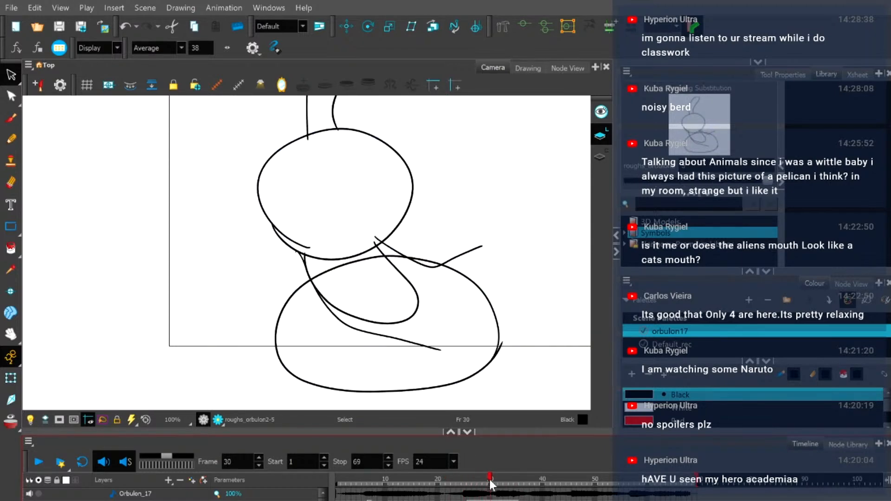
scroll(195, 324, "down", 2)
left_click_drag(320, 291, 286, 315)
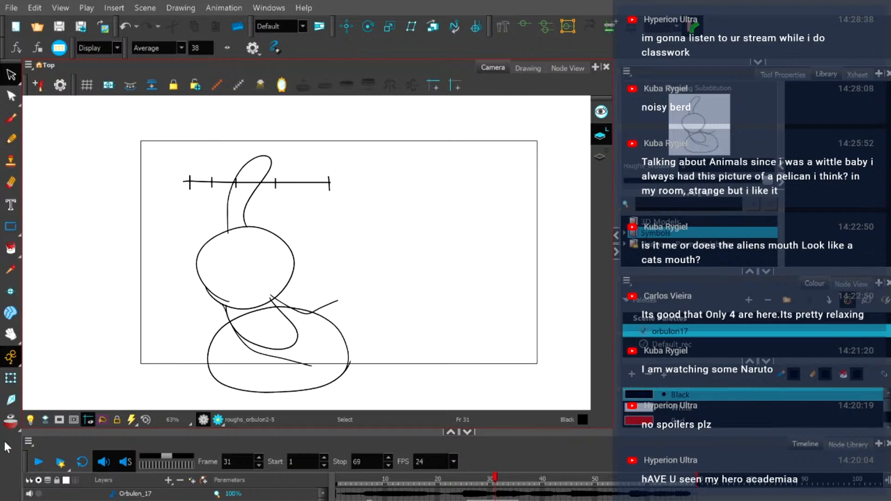
left_click(11, 423)
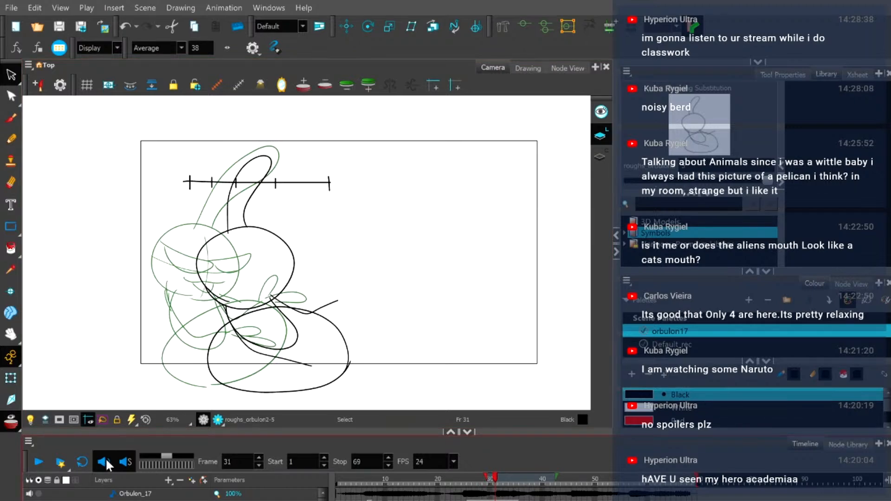
mouse_move(495, 479)
left_mouse_down()
mouse_move(466, 478)
mouse_move(482, 478)
left_mouse_up()
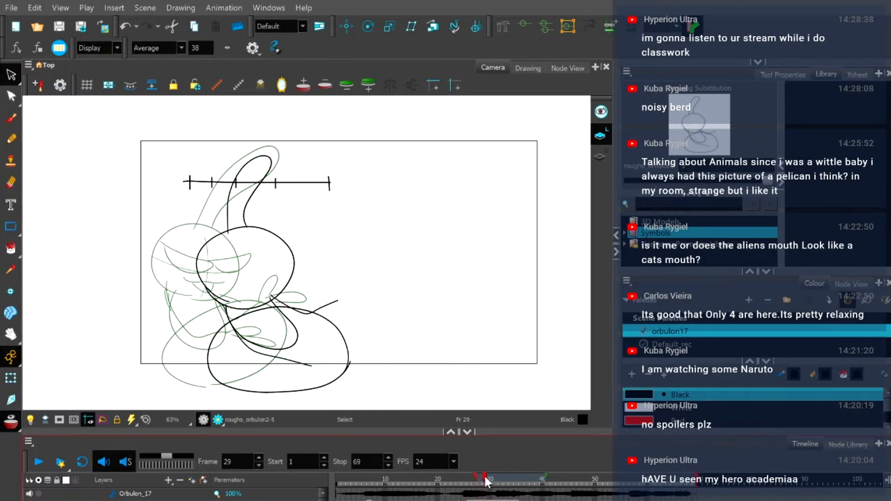
mouse_move(485, 477)
left_mouse_down()
mouse_move(495, 481)
mouse_move(475, 482)
mouse_move(491, 483)
left_mouse_up()
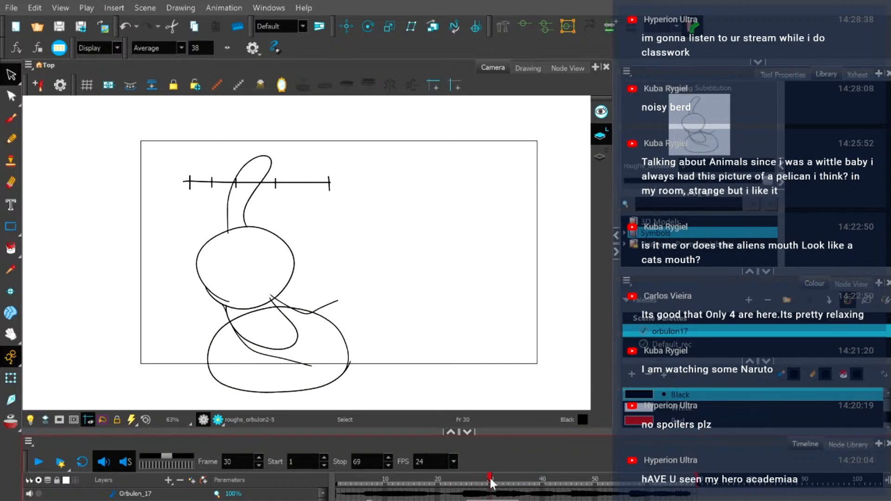
Add a short tick midway between the first two marks of the spacing chart at frame 30, redrawing it until it fits.
left_click_drag(492, 479, 495, 480)
left_click(490, 499)
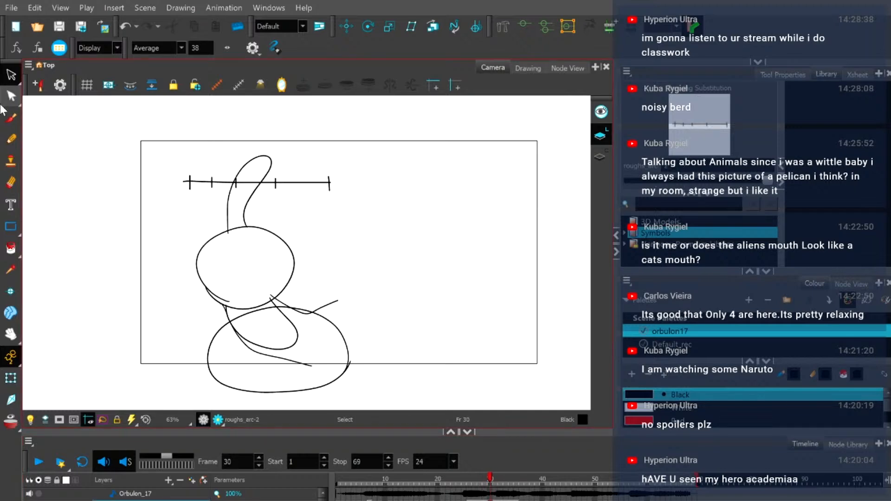
scroll(173, 178, "up", 4)
scroll(255, 189, "up", 1)
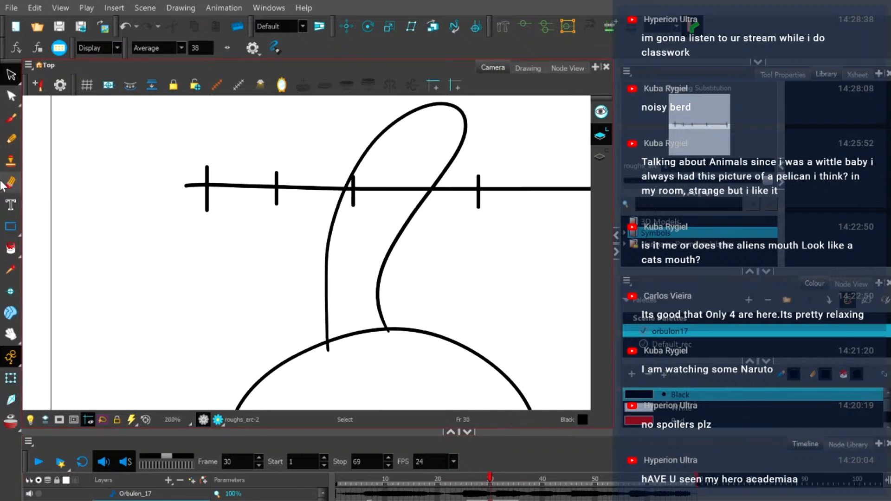
left_click(11, 138)
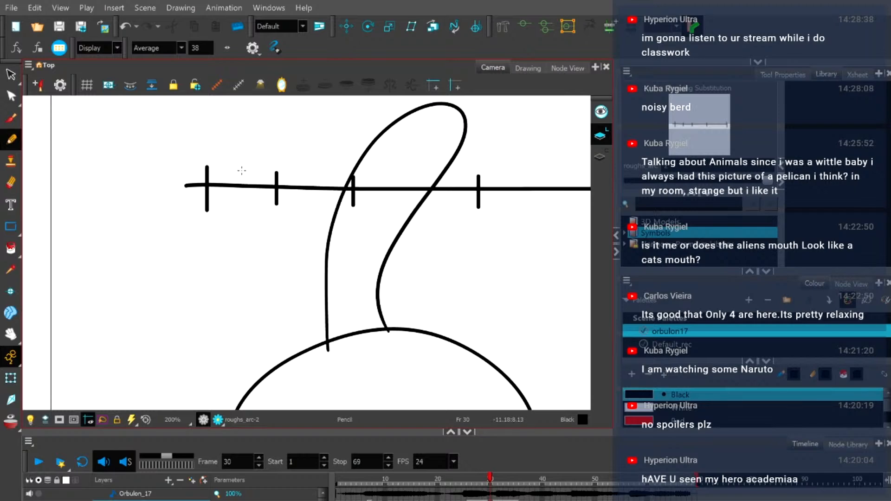
left_click_drag(242, 170, 239, 202)
scroll(238, 208, "down", 6)
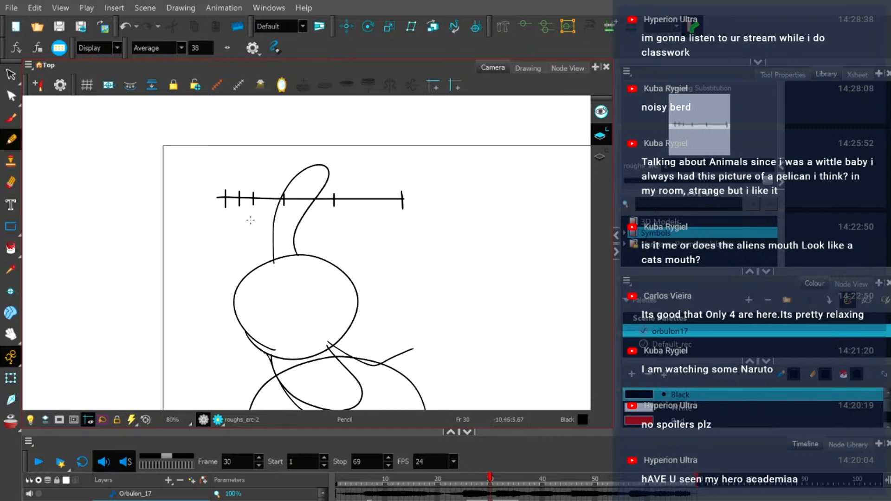
scroll(248, 217, "up", 3)
key("ctrl+z")
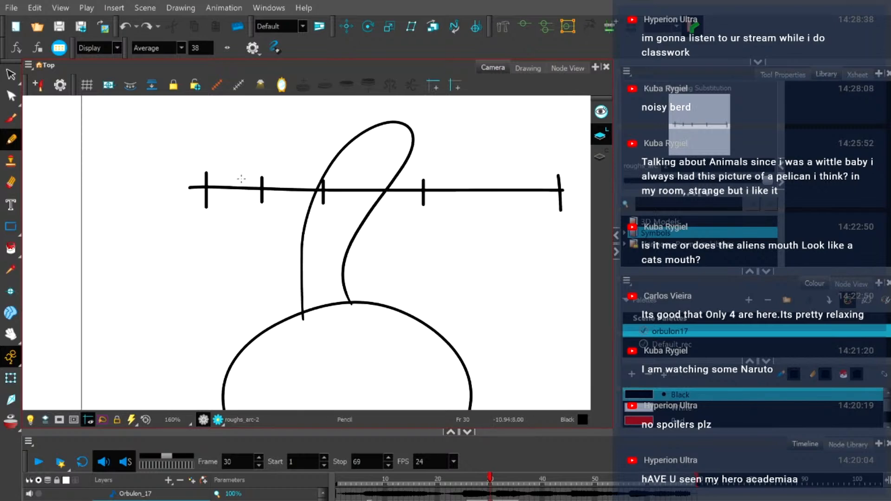
key("alt+s")
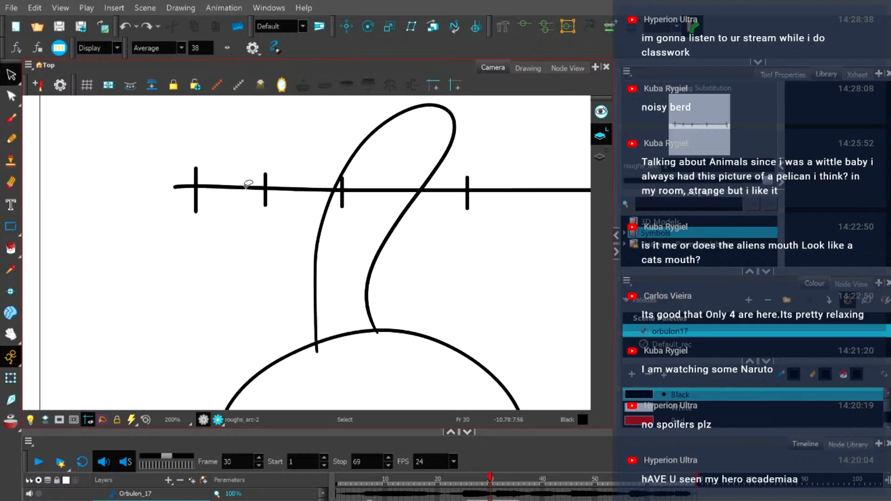
scroll(248, 184, "down", 1)
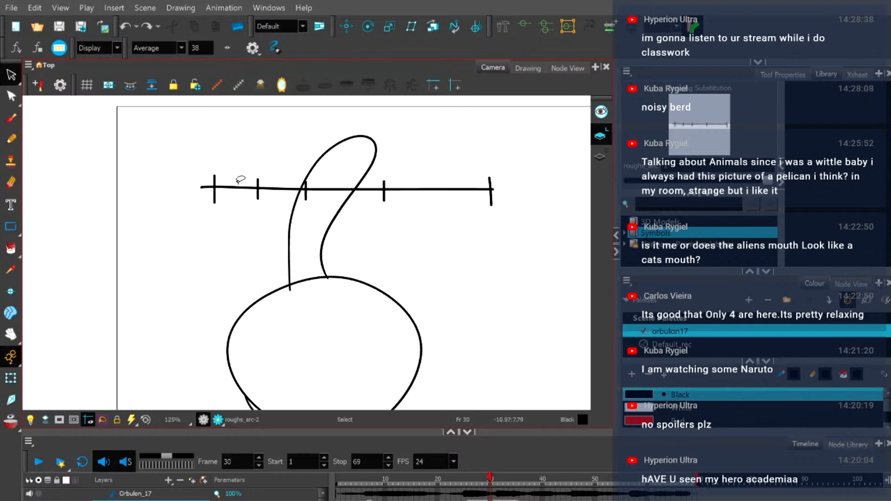
scroll(240, 180, "up", 2)
left_click(12, 138)
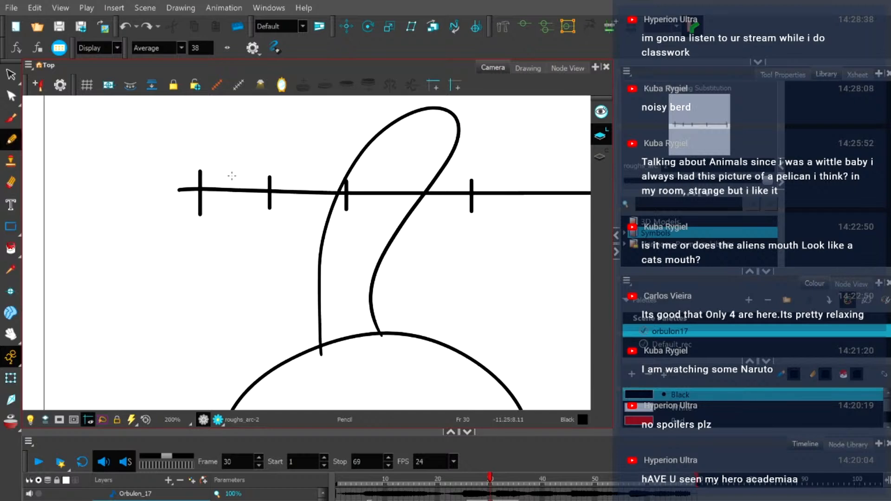
left_click_drag(232, 173, 231, 210)
scroll(283, 367, "down", 2)
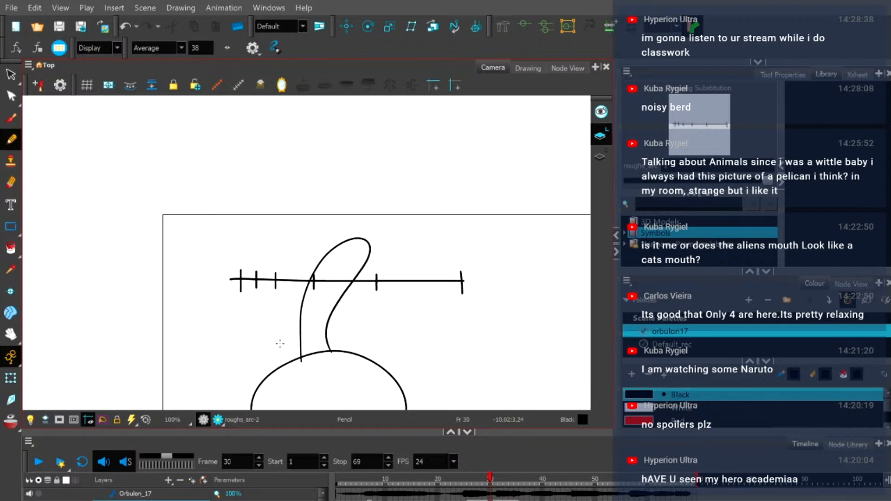
left_click_drag(297, 353, 297, 247)
Sample the blue line colour from the frame 25 drawing and recolour the whole frame 26 character rough Blue.
left_click(10, 139)
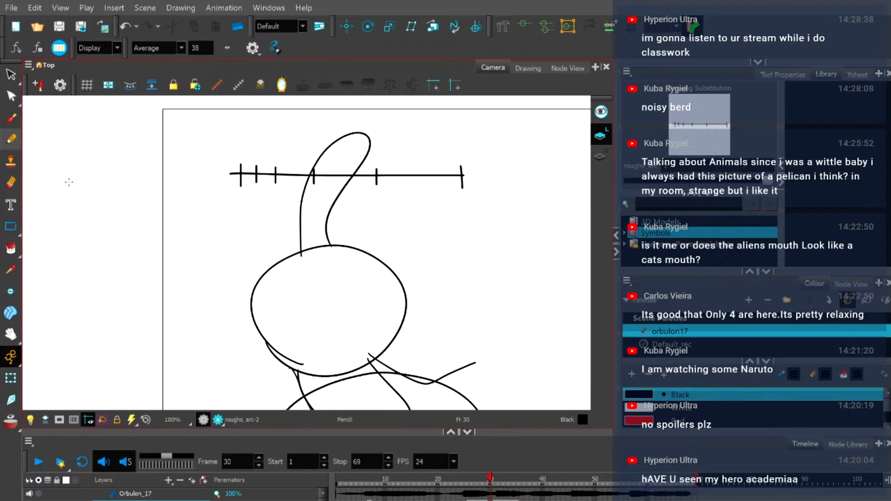
left_click_drag(468, 480, 463, 481)
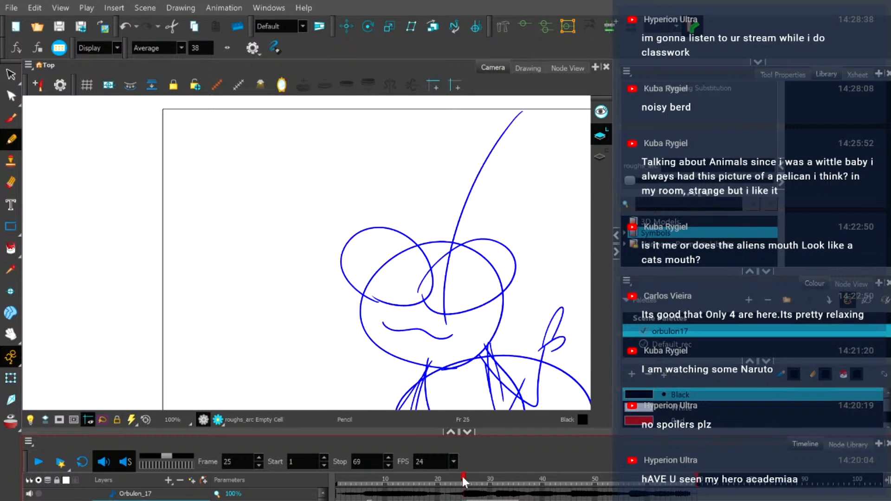
left_click(10, 269)
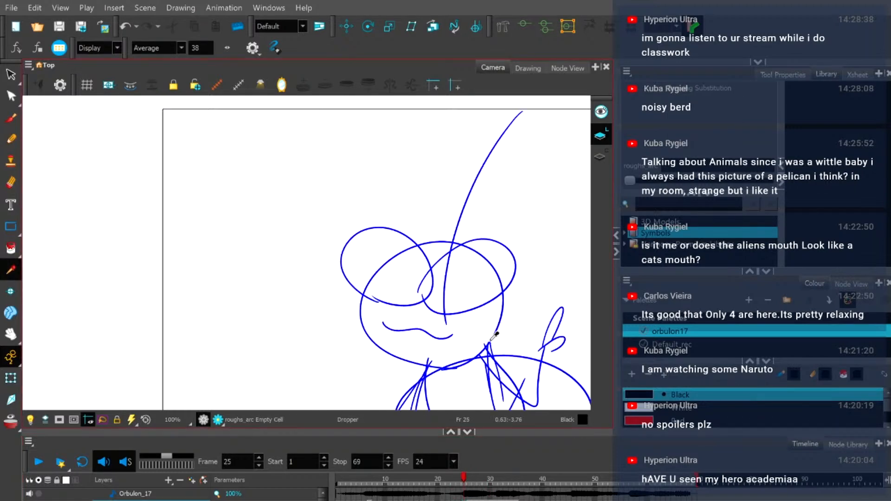
left_click(490, 341)
key("alt+s")
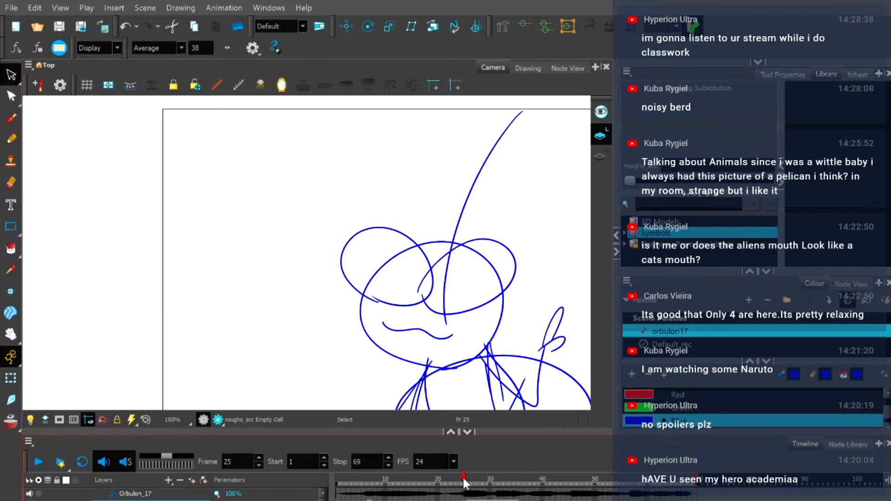
left_click(467, 479)
scroll(354, 232, "down", 2)
left_click_drag(412, 357, 328, 272)
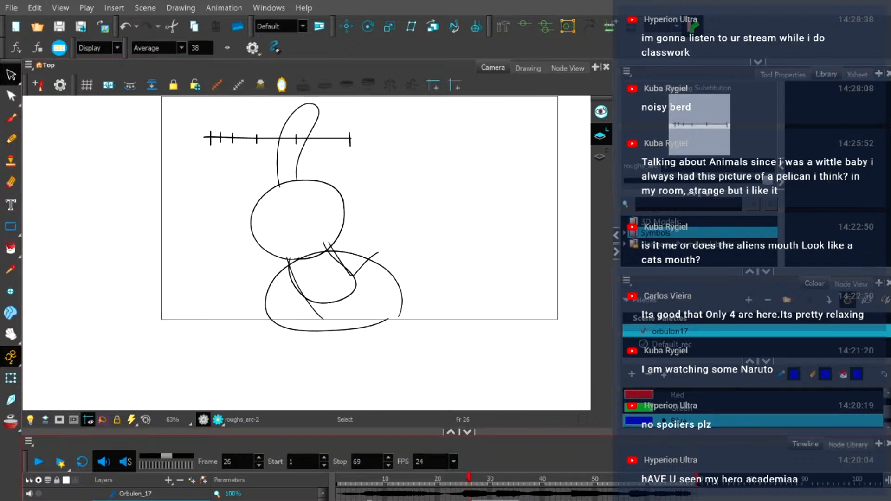
left_click(471, 499)
left_click_drag(205, 201, 300, 409)
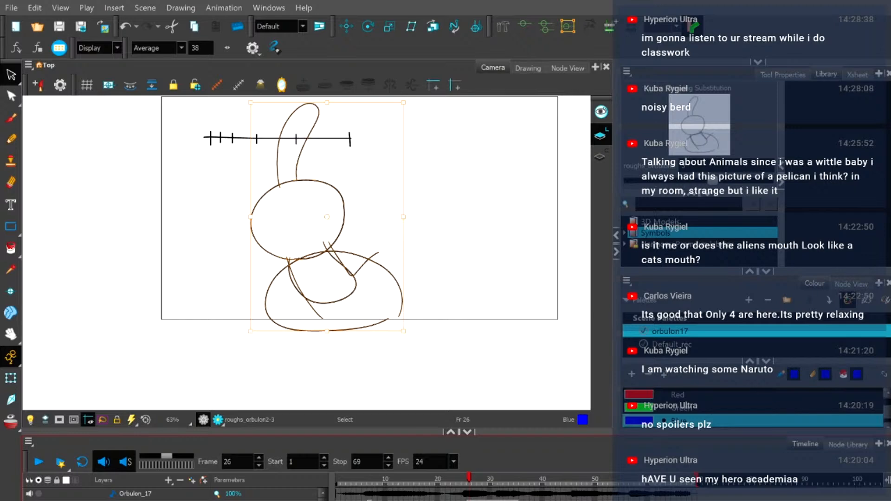
left_click(695, 422)
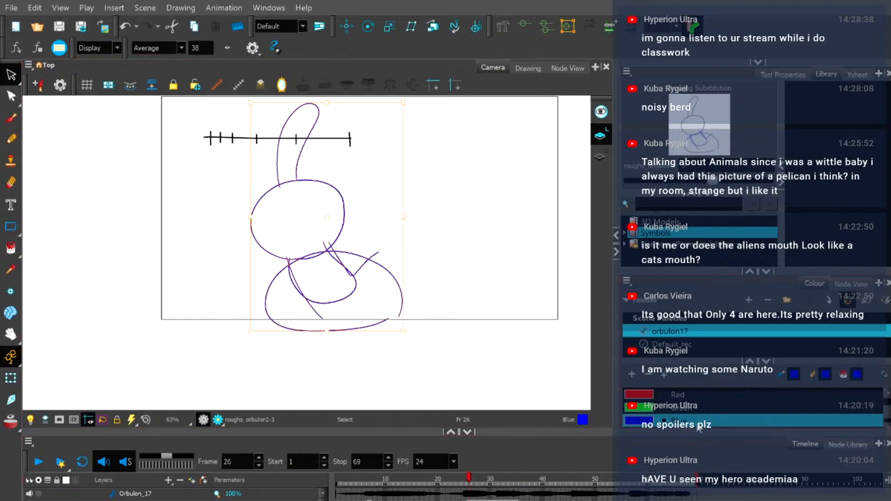
left_click(535, 361)
Recolour all strokes of the frame 28 character rough Blue.
left_click(468, 480)
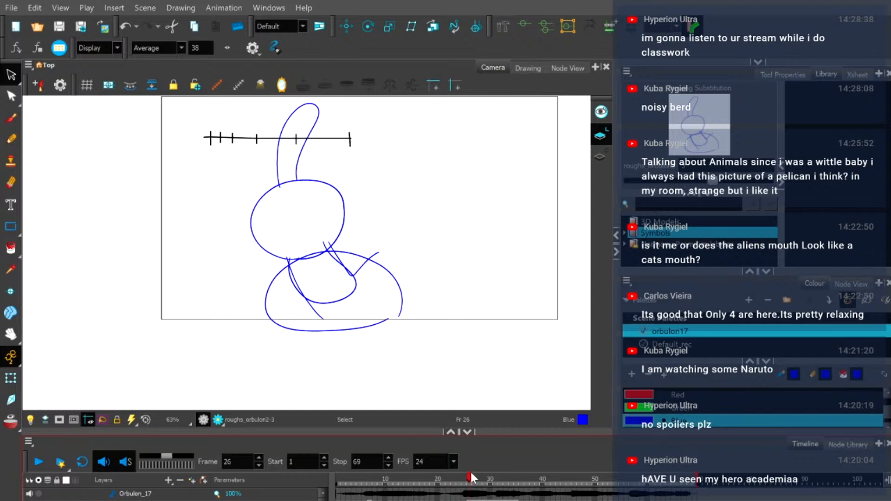
left_click_drag(469, 474, 479, 476)
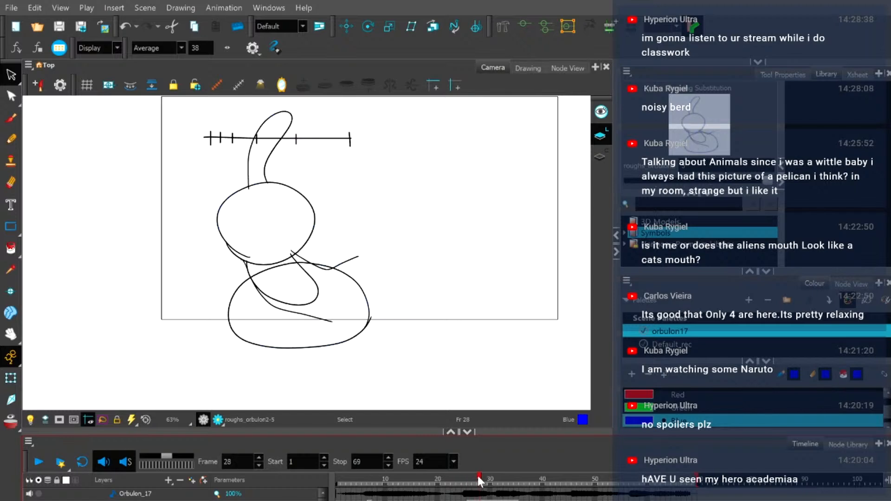
left_click_drag(267, 347, 246, 343)
left_click(652, 421)
left_click(466, 373)
Create an empty drawing at frame 30 and turn on onion skin for drawing with the Pencil.
mouse_move(514, 480)
left_mouse_down()
mouse_move(523, 480)
mouse_move(463, 474)
mouse_move(490, 479)
left_mouse_up()
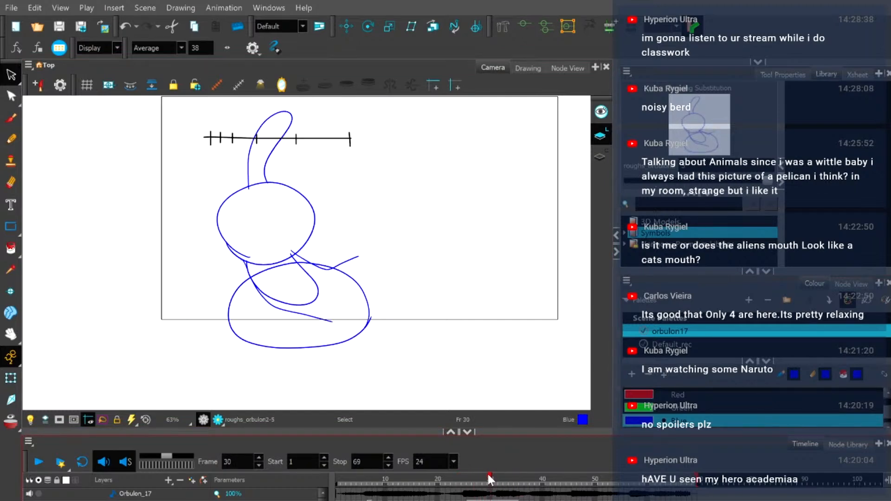
left_click(218, 122)
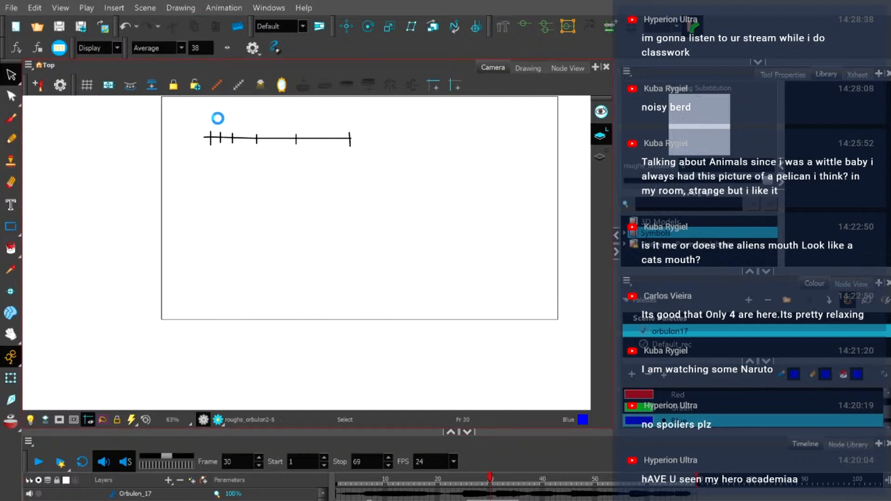
left_click(9, 139)
left_click(6, 423)
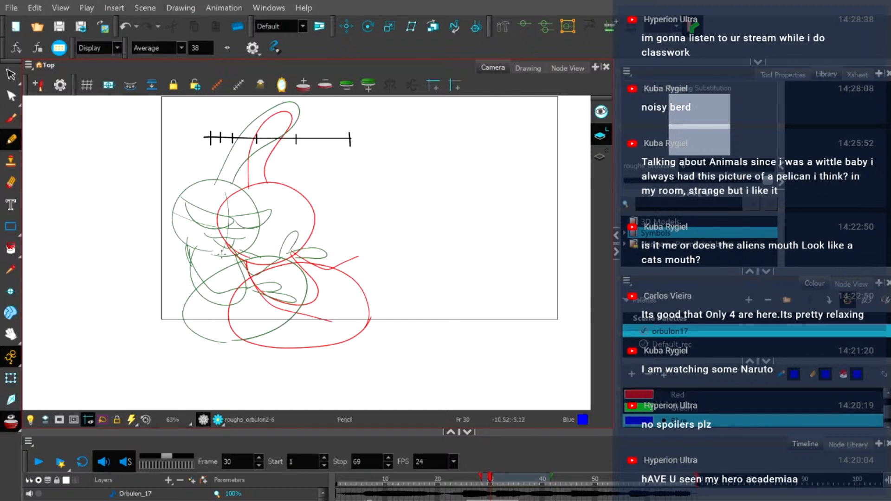
Draw the blue head circle at frame 30 between the two onion-skinned heads and stretch it slightly wider.
scroll(210, 232, "up", 3)
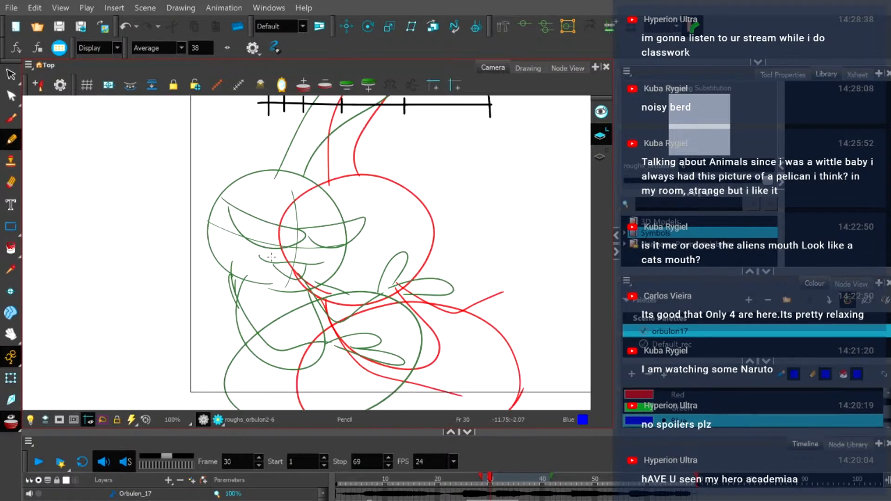
scroll(271, 256, "up", 2)
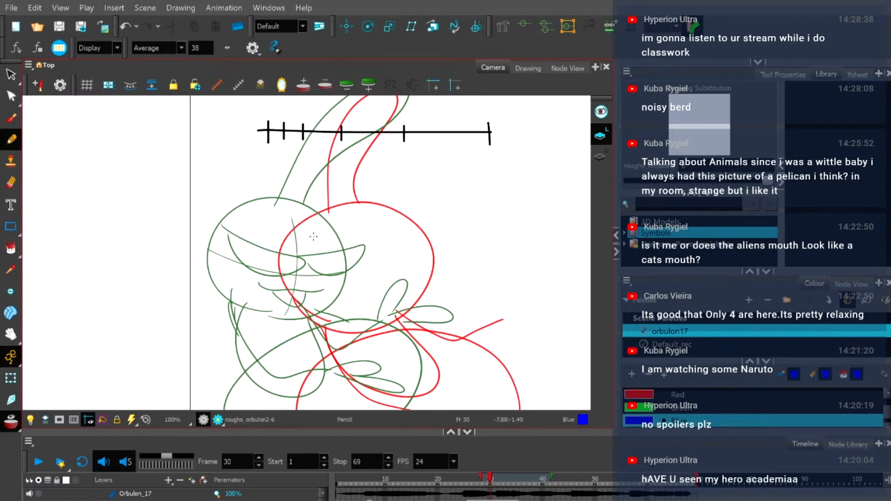
mouse_move(284, 226)
left_mouse_down()
mouse_move(394, 302)
mouse_move(283, 319)
left_mouse_up()
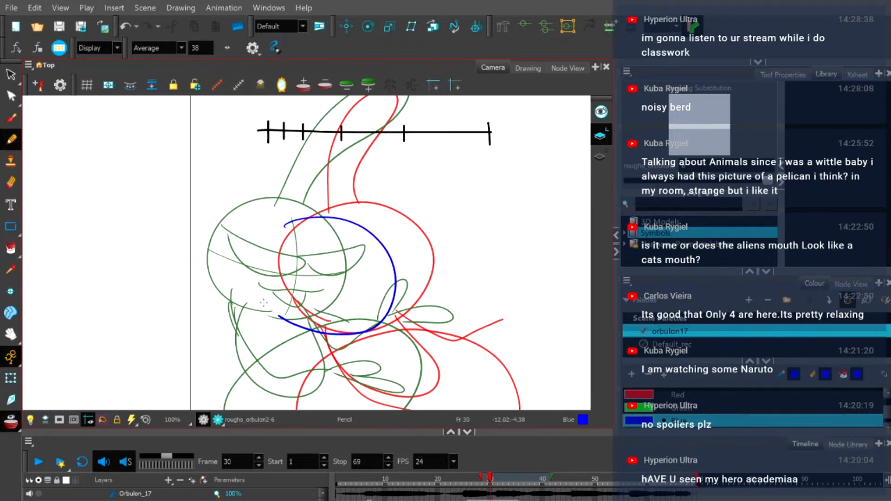
key("ctrl+z")
mouse_move(301, 217)
left_mouse_down()
mouse_move(388, 248)
mouse_move(385, 313)
mouse_move(335, 341)
mouse_move(292, 328)
mouse_move(260, 295)
mouse_move(263, 243)
mouse_move(315, 213)
left_mouse_up()
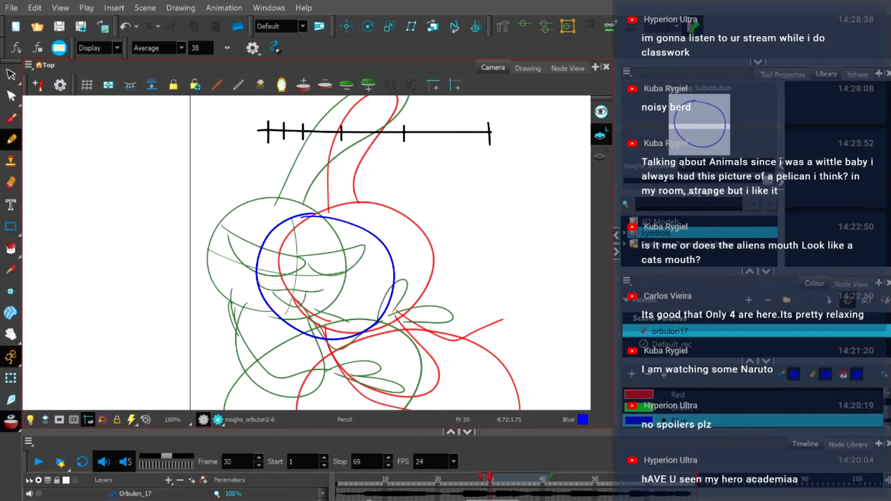
left_click(10, 75)
mouse_move(359, 207)
left_mouse_down()
mouse_move(379, 265)
mouse_move(405, 279)
left_mouse_up()
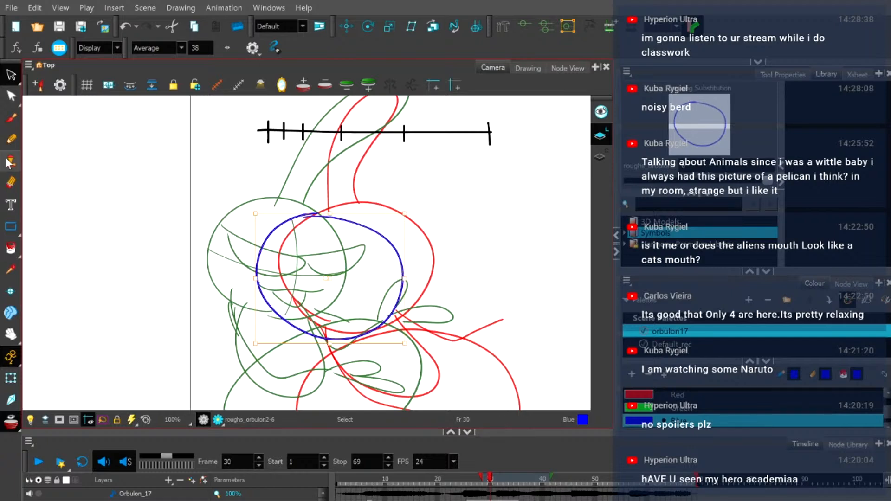
Draw the curved antenna rising from the frame 30 head, redrawing its strokes until the shape fits.
left_click(11, 138)
mouse_move(372, 187)
left_mouse_down()
mouse_move(388, 255)
mouse_move(370, 199)
mouse_move(425, 165)
left_mouse_up()
key("ctrl+z")
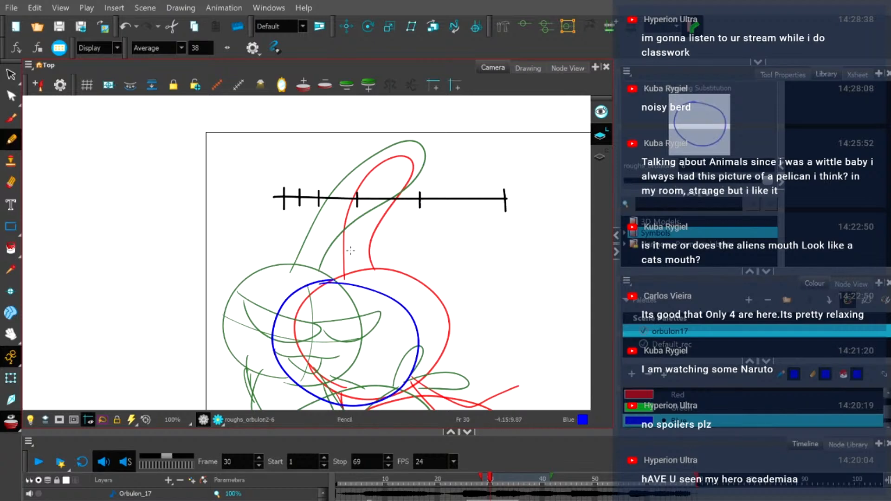
mouse_move(327, 281)
left_mouse_down()
mouse_move(413, 166)
mouse_move(461, 199)
left_mouse_up()
key("ctrl+z")
mouse_move(326, 281)
left_mouse_down()
mouse_move(368, 187)
mouse_move(454, 167)
mouse_move(349, 286)
left_mouse_up()
key("ctrl+z")
mouse_move(331, 279)
left_mouse_down()
mouse_move(444, 182)
mouse_move(347, 283)
mouse_move(436, 178)
mouse_move(339, 282)
mouse_move(390, 177)
mouse_move(397, 234)
mouse_move(355, 284)
mouse_move(338, 253)
left_mouse_up()
key("ctrl+z")
key("ctrl+z")
key("ctrl+z")
mouse_move(354, 218)
left_mouse_down()
mouse_move(414, 167)
mouse_move(435, 188)
left_mouse_up()
key("ctrl+z")
mouse_move(333, 279)
left_mouse_down()
mouse_move(386, 182)
mouse_move(437, 161)
mouse_move(420, 207)
mouse_move(355, 281)
left_mouse_up()
Draw the rounded torso below the frame 30 head and the bent arm reaching out from its far shoulder.
scroll(407, 234, "down", 5)
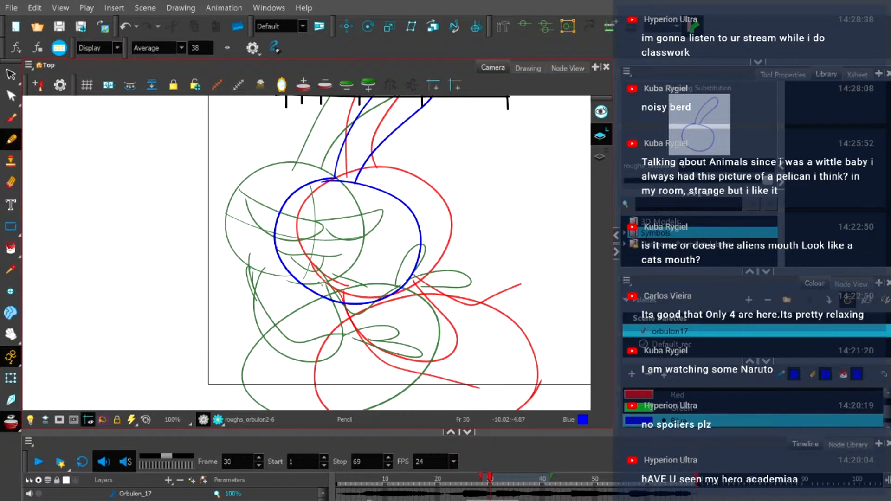
mouse_move(317, 285)
left_mouse_down()
mouse_move(311, 323)
mouse_move(339, 366)
mouse_move(388, 381)
mouse_move(412, 360)
mouse_move(387, 281)
left_mouse_up()
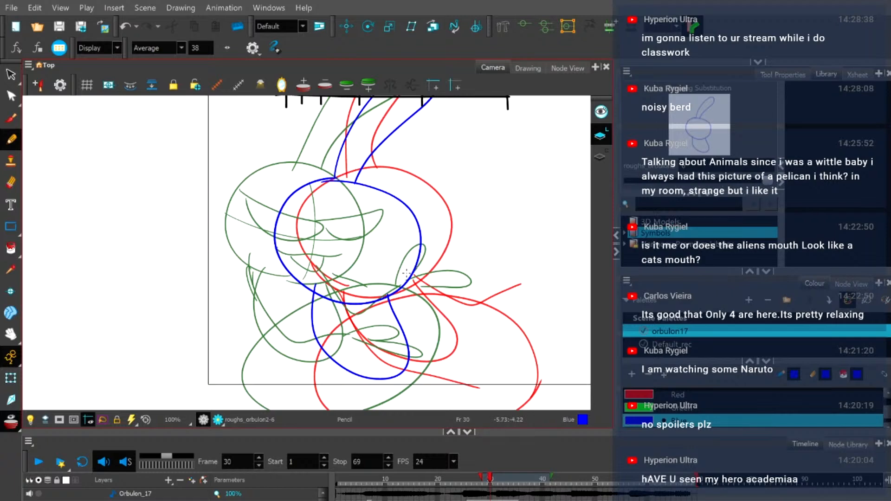
mouse_move(388, 294)
left_mouse_down()
mouse_move(428, 341)
mouse_move(469, 322)
left_mouse_up()
key("ctrl+z")
mouse_move(388, 294)
left_mouse_down()
mouse_move(431, 332)
mouse_move(478, 318)
left_mouse_up()
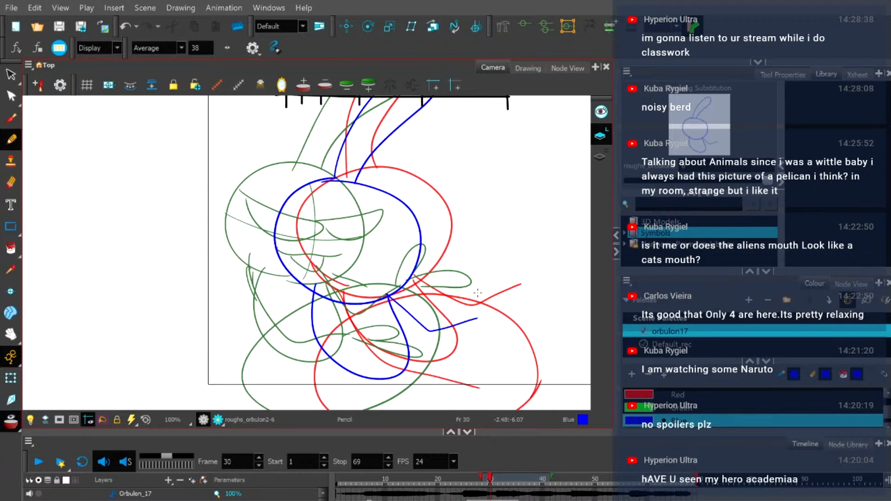
key("ctrl+z")
key("space")
Draw the second bent arm across the torso and the large oval lower body of the frame 30 pose.
left_click_drag(387, 294, 391, 248)
mouse_move(317, 245)
left_mouse_down()
mouse_move(330, 284)
mouse_move(362, 315)
mouse_move(457, 324)
left_mouse_up()
key("ctrl+z")
mouse_move(314, 242)
left_mouse_down()
mouse_move(330, 281)
mouse_move(358, 304)
left_mouse_up()
key("ctrl+z")
mouse_move(317, 260)
left_mouse_down()
mouse_move(375, 323)
mouse_move(440, 315)
left_mouse_up()
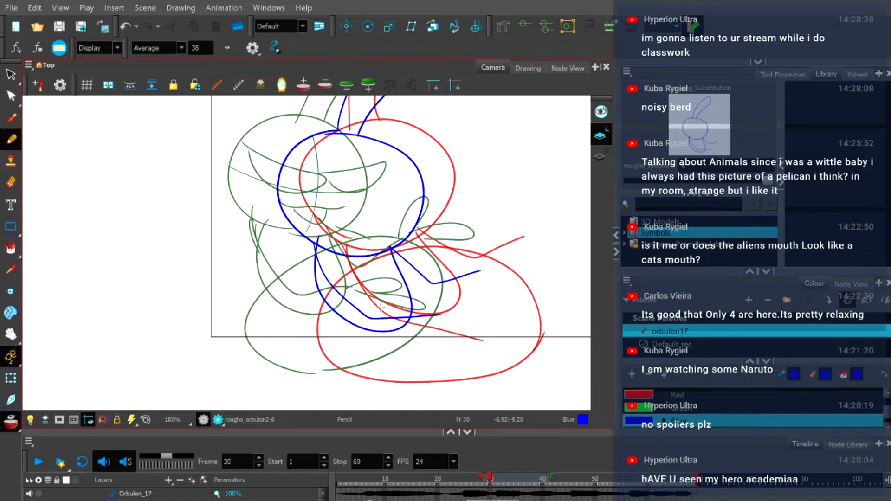
mouse_move(321, 374)
left_mouse_down()
mouse_move(286, 297)
mouse_move(394, 249)
left_mouse_up()
key("ctrl+z")
mouse_move(332, 374)
left_mouse_down()
mouse_move(286, 333)
mouse_move(309, 282)
mouse_move(363, 252)
mouse_move(466, 255)
mouse_move(495, 308)
mouse_move(450, 374)
mouse_move(369, 389)
mouse_move(306, 364)
left_mouse_up()
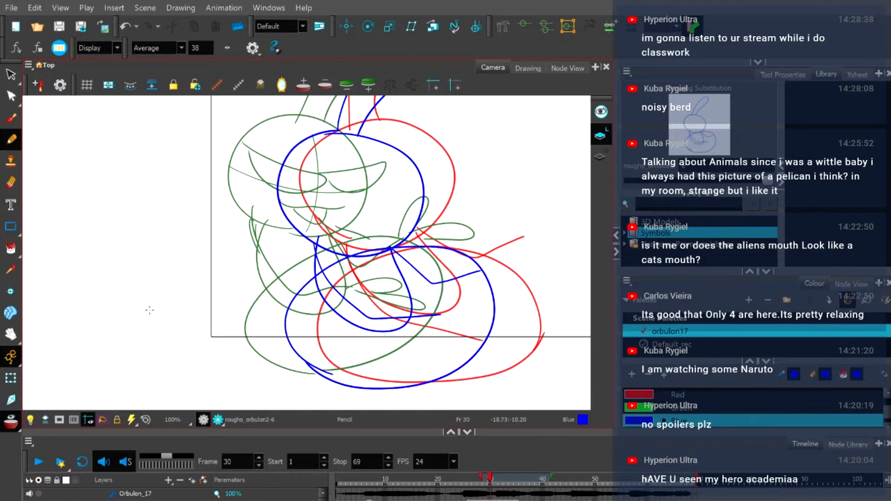
Create an empty drawing at frame 32 with onion skin showing the neighbouring poses.
left_click(10, 421)
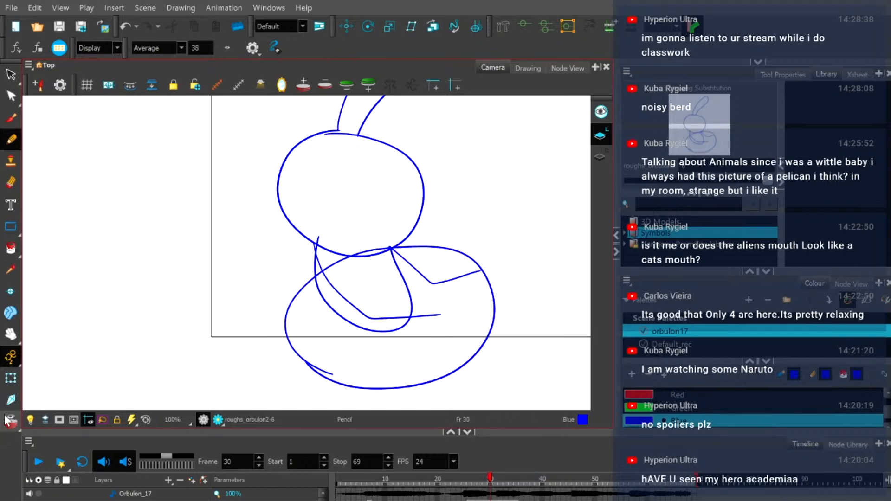
left_click(494, 479)
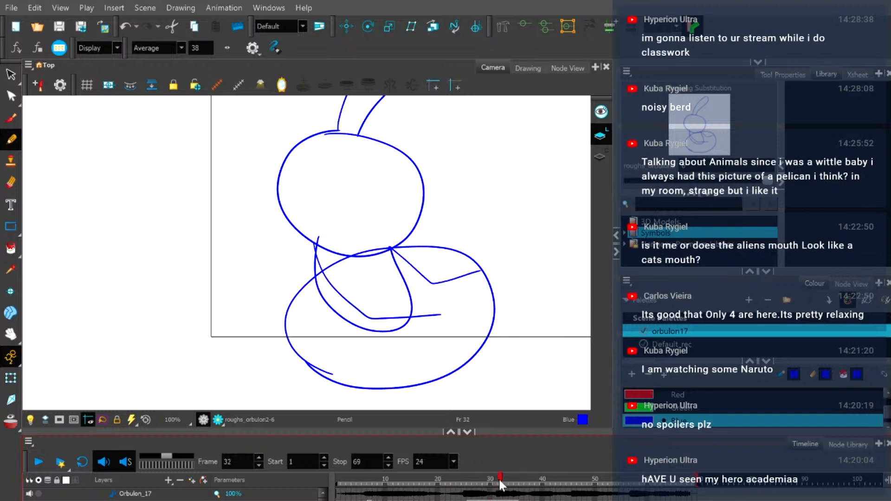
left_click(11, 421)
scroll(399, 290, "down", 1)
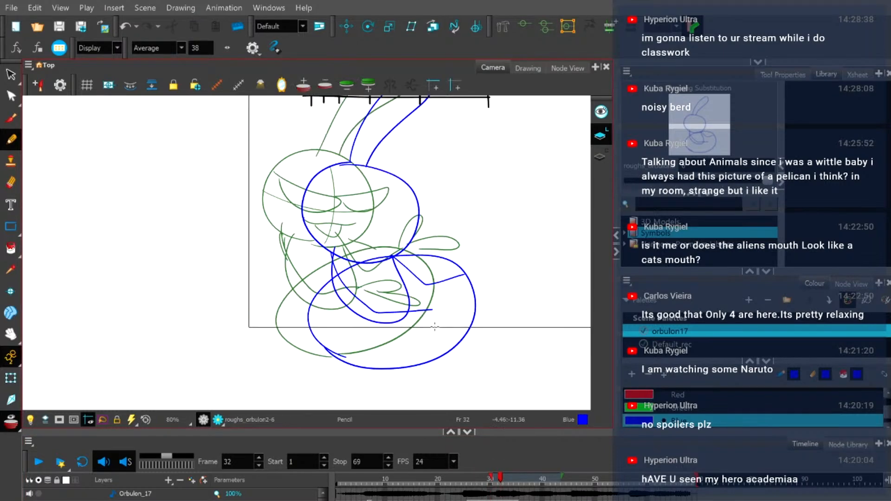
left_click(504, 481)
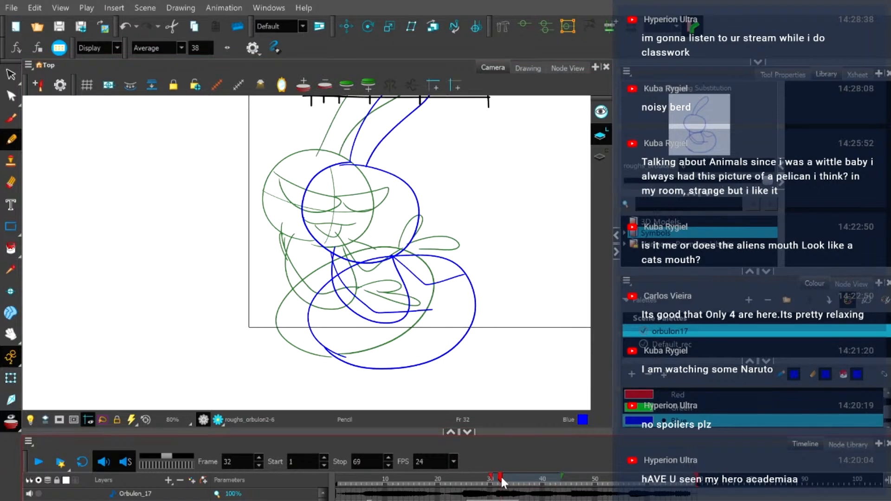
left_click_drag(389, 274, 393, 323)
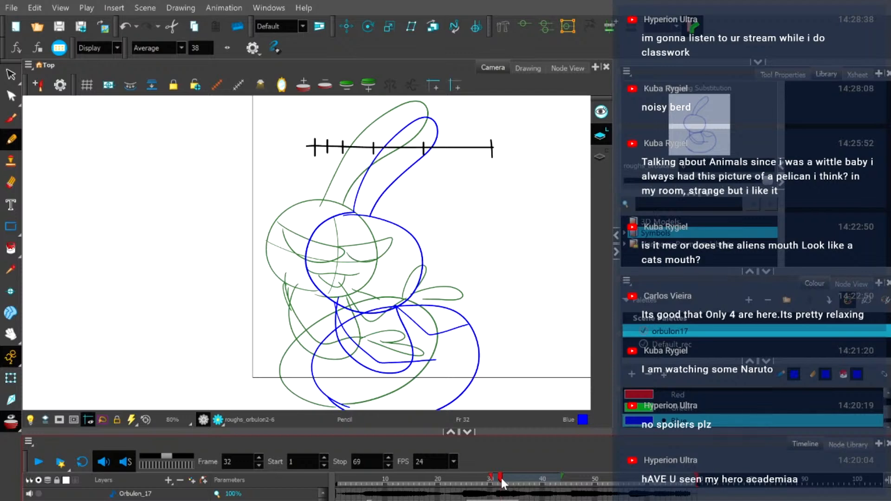
left_click(10, 421)
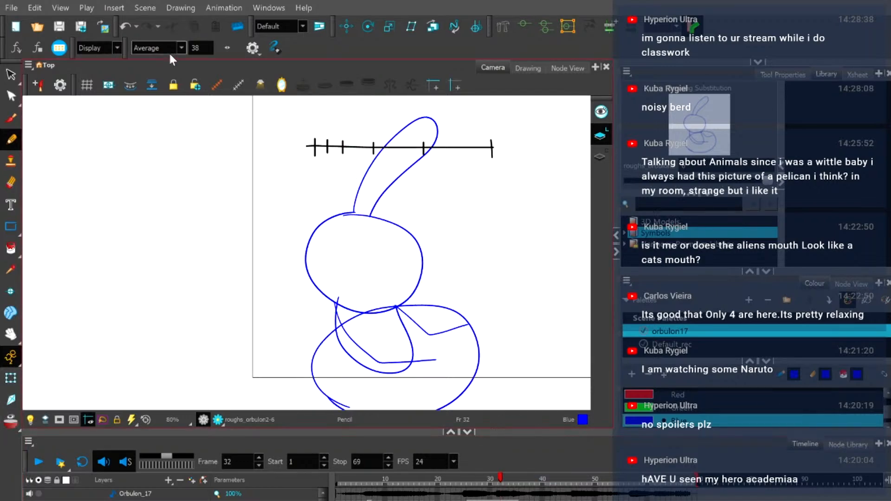
left_click(226, 120)
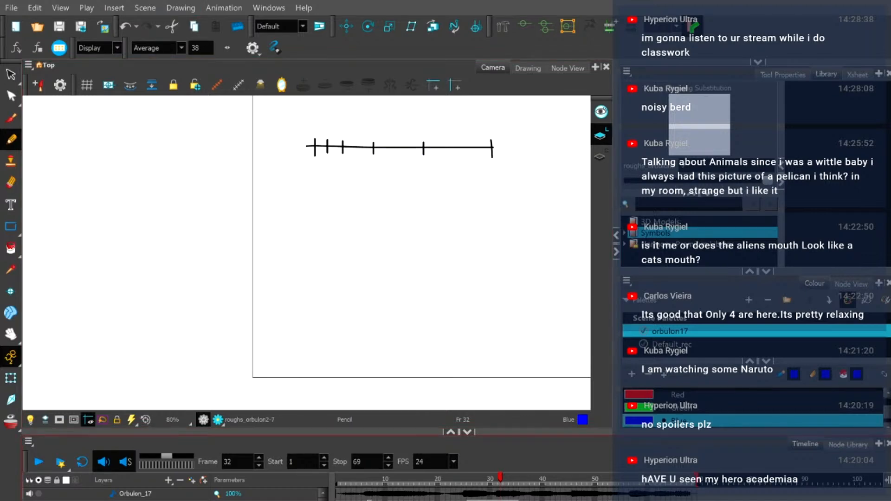
left_click(10, 420)
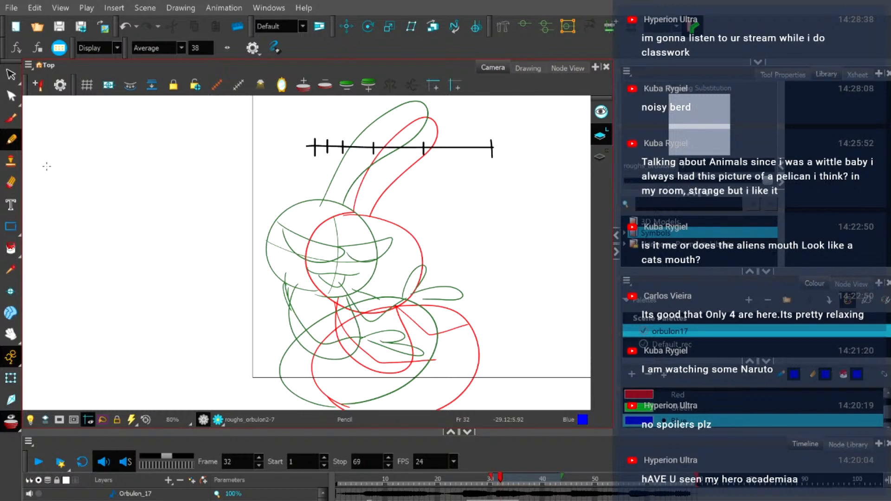
Draw the blue head circle at frame 32 between the onion-skinned heads and stretch it slightly wider.
scroll(312, 249, "up", 2)
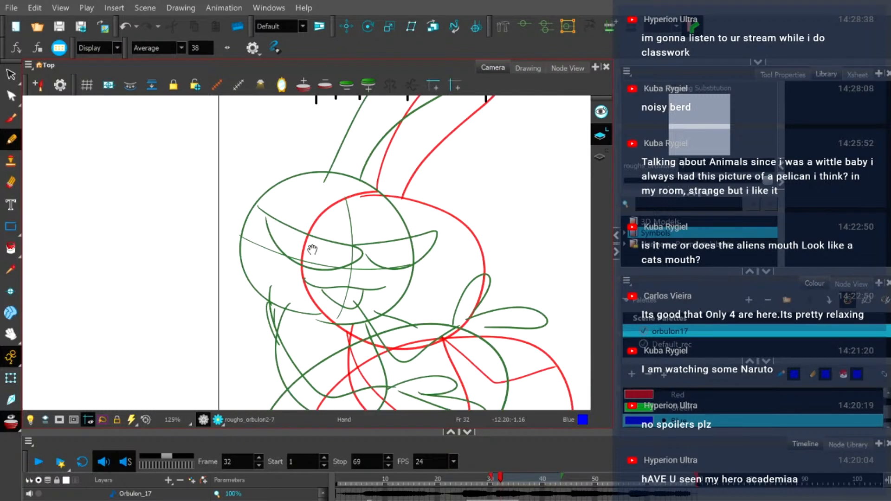
scroll(312, 250, "down", 1)
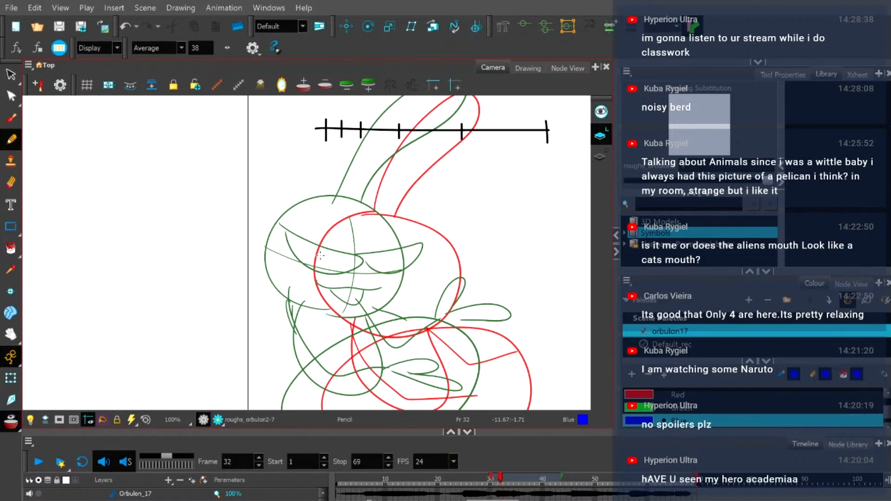
mouse_move(341, 323)
left_mouse_down()
mouse_move(293, 285)
mouse_move(343, 211)
left_mouse_up()
key("ctrl+z")
mouse_move(364, 204)
left_mouse_down()
mouse_move(289, 238)
mouse_move(302, 302)
mouse_move(361, 332)
mouse_move(404, 309)
mouse_move(400, 248)
left_mouse_up()
key("ctrl+z")
mouse_move(358, 207)
left_mouse_down()
mouse_move(324, 209)
mouse_move(294, 272)
mouse_move(335, 320)
mouse_move(402, 319)
mouse_move(423, 271)
mouse_move(380, 216)
mouse_move(342, 206)
left_mouse_up()
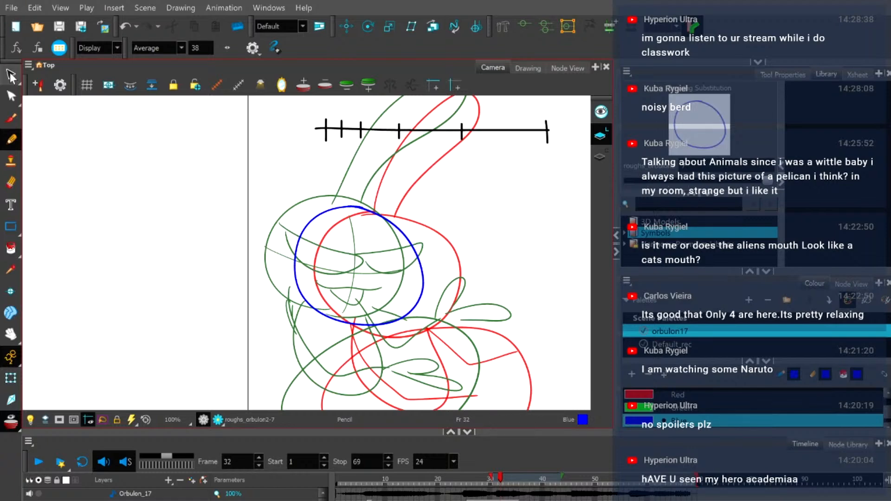
left_click(11, 74)
left_click(353, 207)
left_click_drag(295, 266, 287, 266)
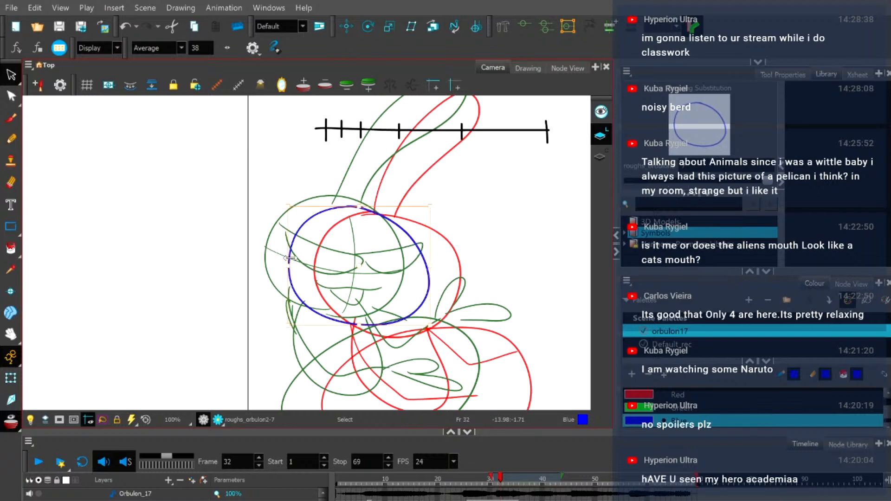
Draw the curved antenna on top of the frame 32 head with the Pencil.
left_click(13, 139)
scroll(394, 209, "up", 3)
mouse_move(349, 255)
left_mouse_down()
mouse_move(357, 219)
mouse_move(428, 150)
mouse_move(478, 147)
mouse_move(381, 262)
left_mouse_up()
Draw the rounded torso hanging below the frame 32 head, redrawing it until it sits between the neighbouring poses.
left_click_drag(414, 302, 425, 152)
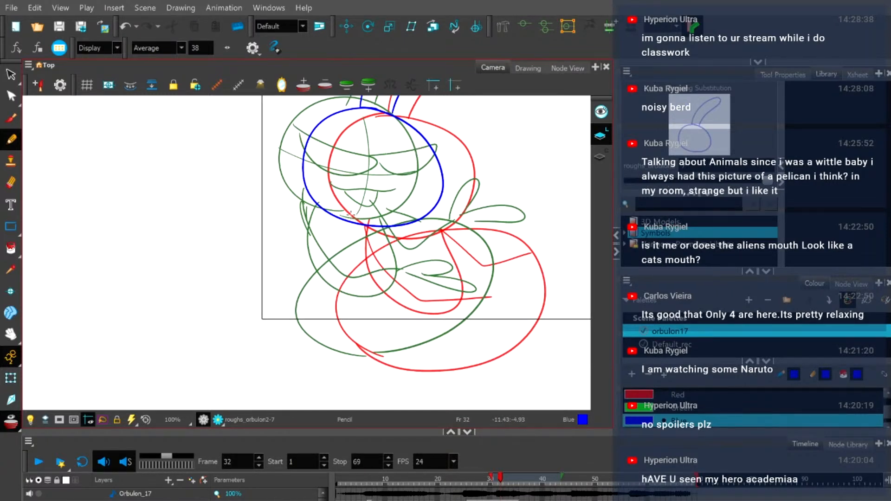
mouse_move(344, 234)
left_mouse_down()
mouse_move(418, 303)
mouse_move(405, 239)
mouse_move(428, 262)
mouse_move(352, 242)
left_mouse_up()
key("ctrl+z")
key("ctrl+z")
mouse_move(354, 218)
left_mouse_down()
mouse_move(359, 293)
mouse_move(402, 313)
left_mouse_up()
key("ctrl+z")
mouse_move(405, 224)
left_mouse_down()
mouse_move(411, 315)
mouse_move(358, 304)
mouse_move(348, 216)
left_mouse_up()
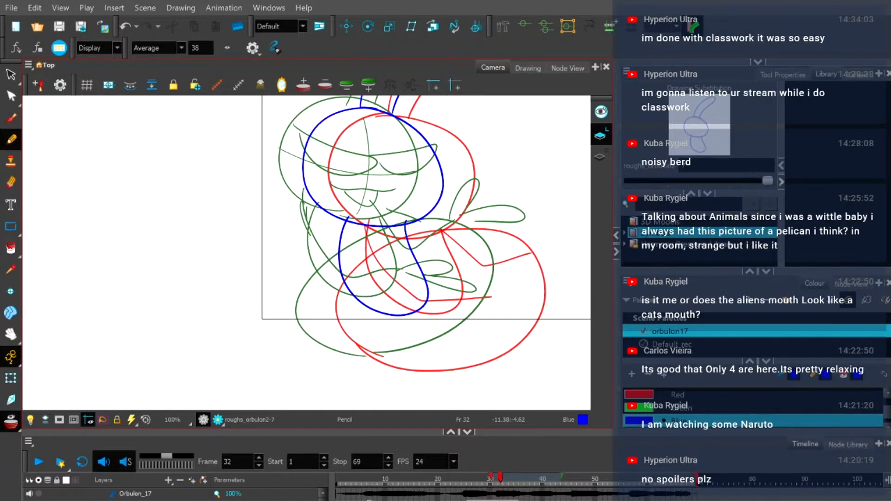
Draw the large oval lower body and both bent arms of the frame 32 pose.
mouse_move(317, 341)
left_mouse_down()
mouse_move(327, 288)
mouse_move(352, 255)
mouse_move(389, 231)
mouse_move(473, 219)
mouse_move(502, 232)
mouse_move(524, 270)
mouse_move(515, 319)
mouse_move(467, 356)
mouse_move(324, 334)
left_mouse_up()
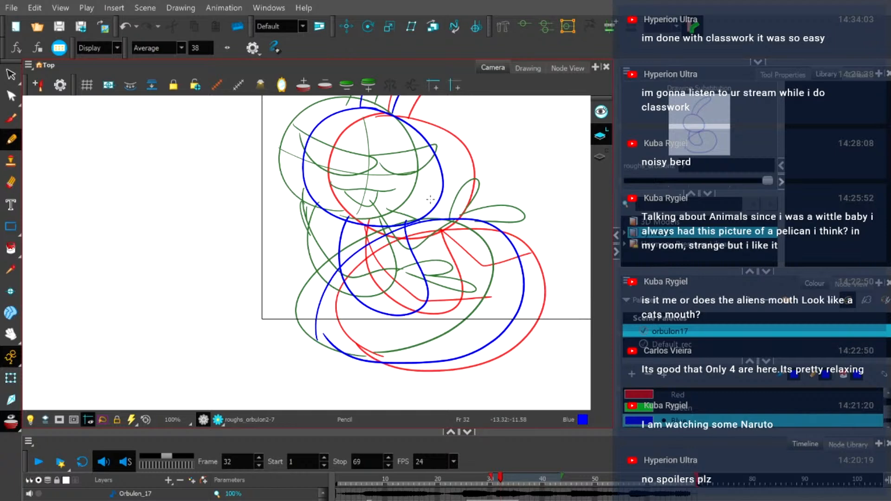
mouse_move(411, 219)
left_mouse_down()
mouse_move(439, 260)
mouse_move(502, 220)
left_mouse_up()
mouse_move(347, 217)
left_mouse_down()
mouse_move(374, 279)
mouse_move(453, 290)
left_mouse_up()
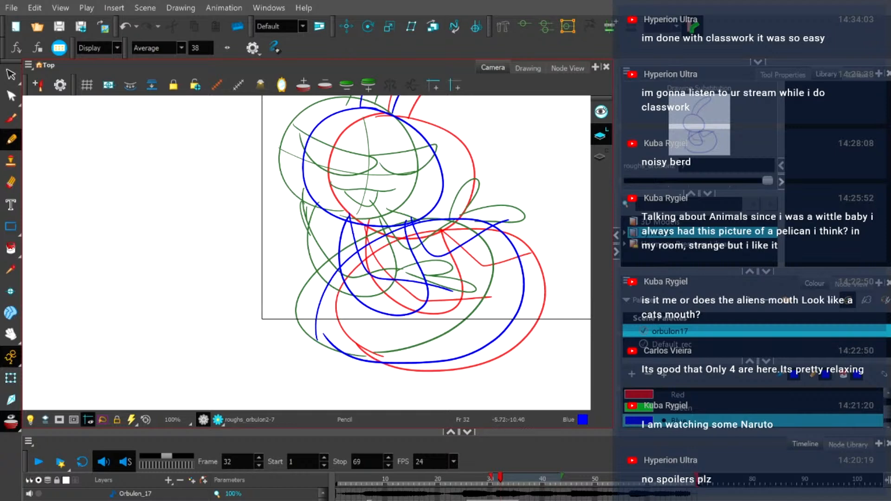
Turn off onion skin and compare the blue poses from frame 25 through frame 29.
left_click(10, 421)
left_click_drag(501, 479, 462, 480)
left_click(144, 418)
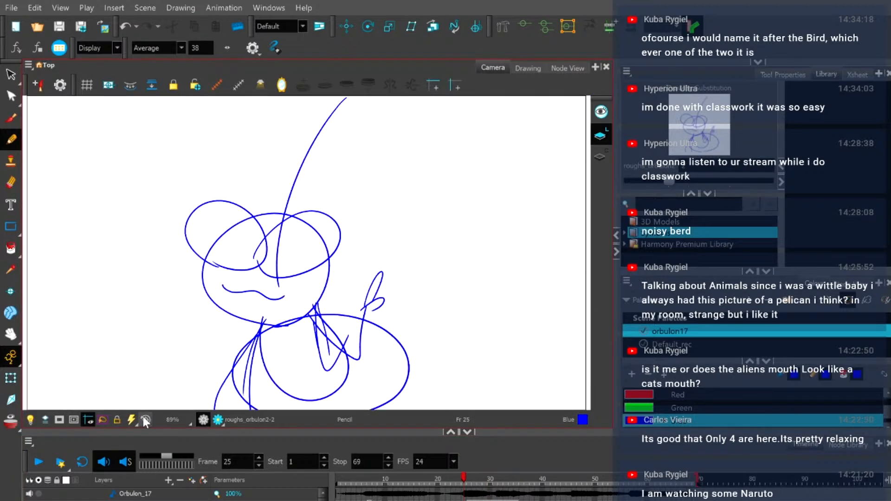
left_click(469, 480)
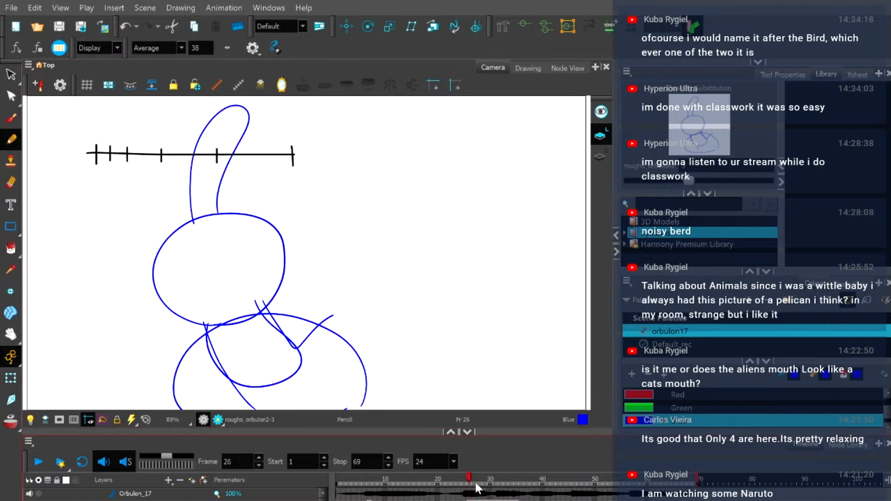
mouse_move(469, 480)
left_mouse_down()
mouse_move(502, 480)
mouse_move(470, 478)
mouse_move(485, 478)
left_mouse_up()
Rotate the outstretched arm of the frame 29 pose clockwise to lower it, and check the motion through frame 33.
key("alt+s")
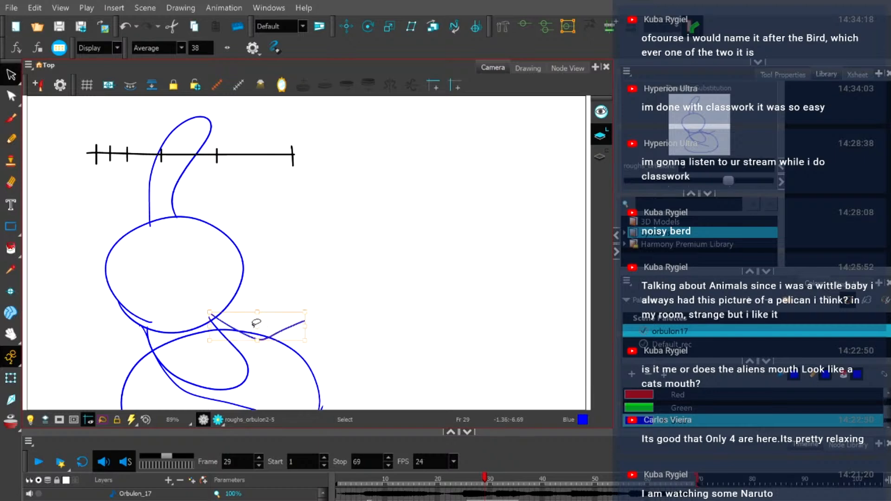
left_click(211, 315)
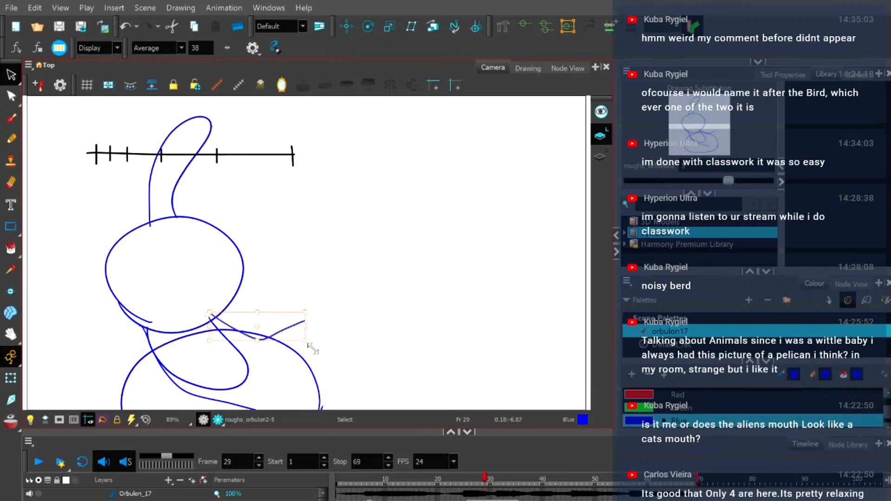
left_click_drag(316, 352, 299, 371)
mouse_move(484, 481)
left_mouse_down()
mouse_move(472, 481)
mouse_move(505, 482)
mouse_move(455, 485)
mouse_move(504, 491)
left_mouse_up()
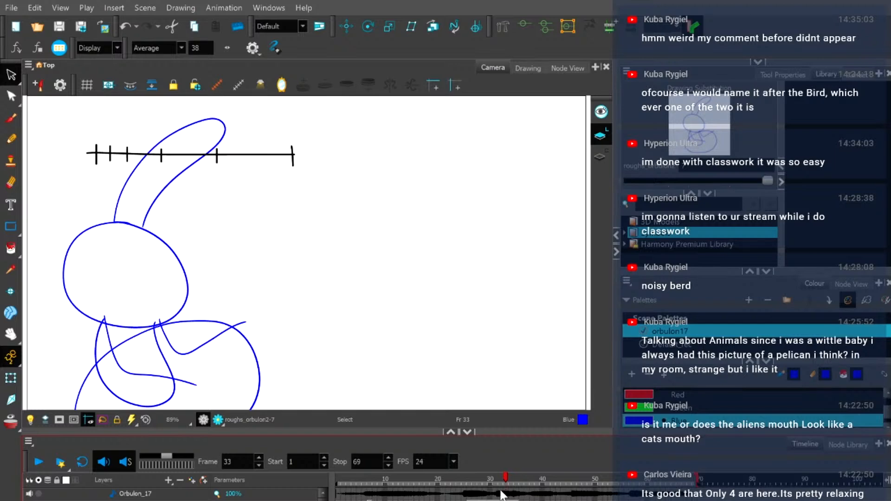
Turn on onion skin, create an empty drawing at frame 34, and draw the blue round head between the neighbouring poses.
left_click(11, 422)
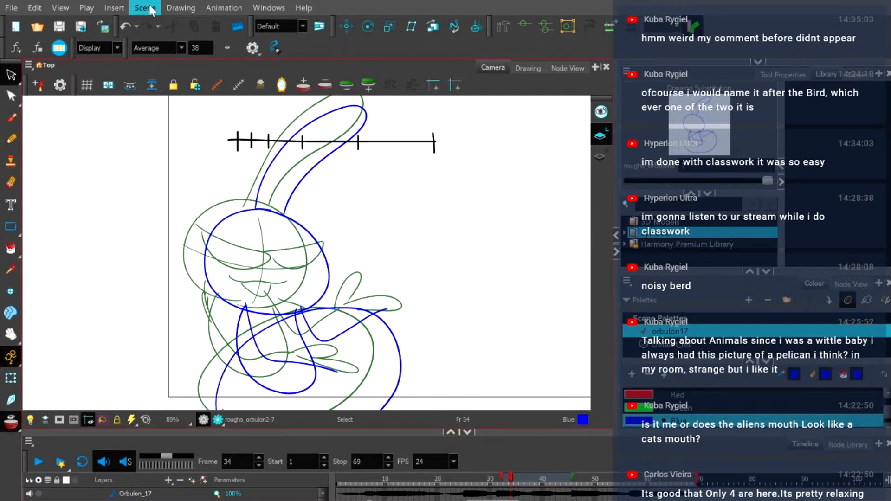
key("alt+shift+r")
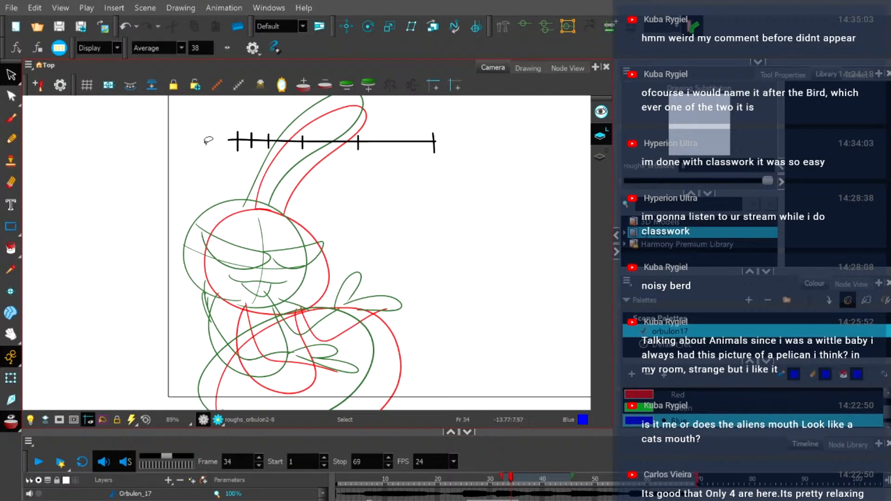
left_click(11, 138)
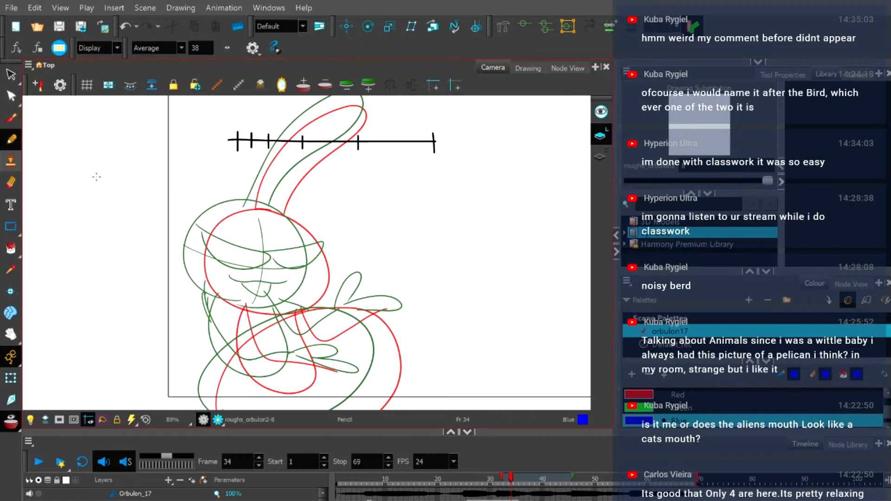
scroll(114, 139, "up", 2)
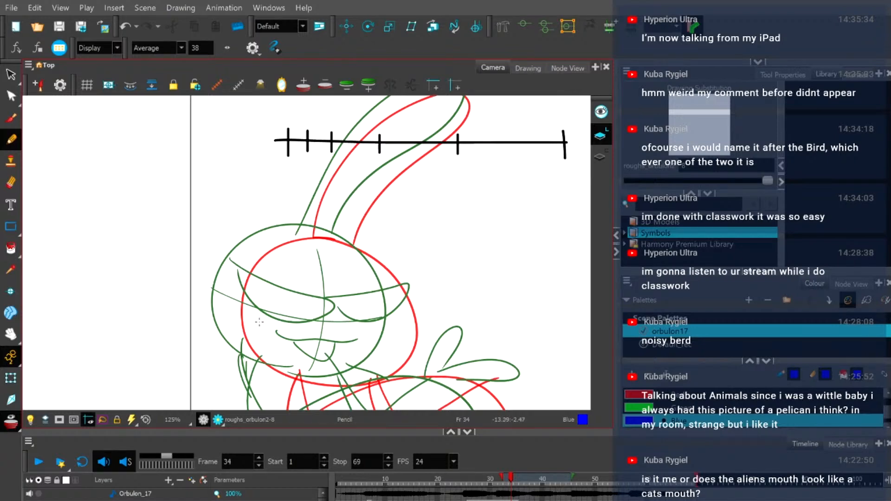
mouse_move(299, 371)
left_mouse_down()
mouse_move(238, 339)
mouse_move(229, 296)
mouse_move(255, 248)
mouse_move(328, 235)
mouse_move(377, 263)
mouse_move(393, 289)
mouse_move(399, 343)
mouse_move(365, 381)
mouse_move(301, 381)
mouse_move(245, 361)
mouse_move(230, 333)
mouse_move(241, 309)
left_mouse_up()
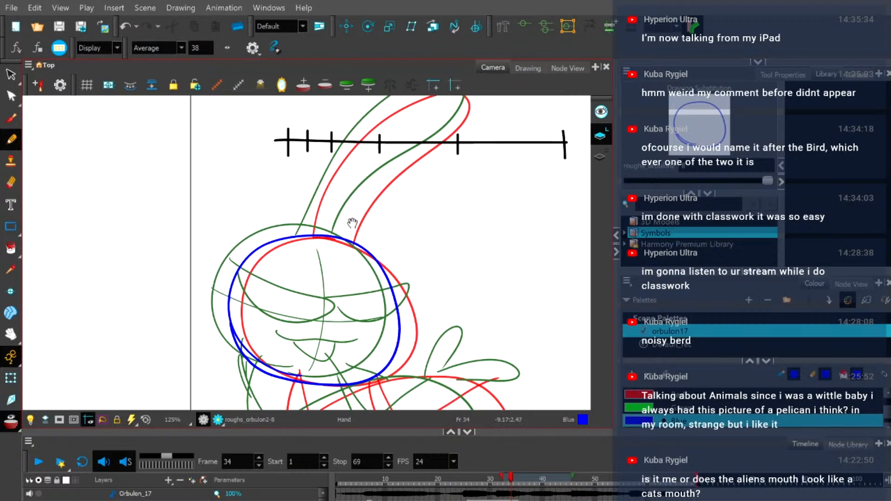
Draw the curved antenna on the frame 34 head, redrawing it until it runs between the red and green antennae.
left_click_drag(363, 192, 373, 260)
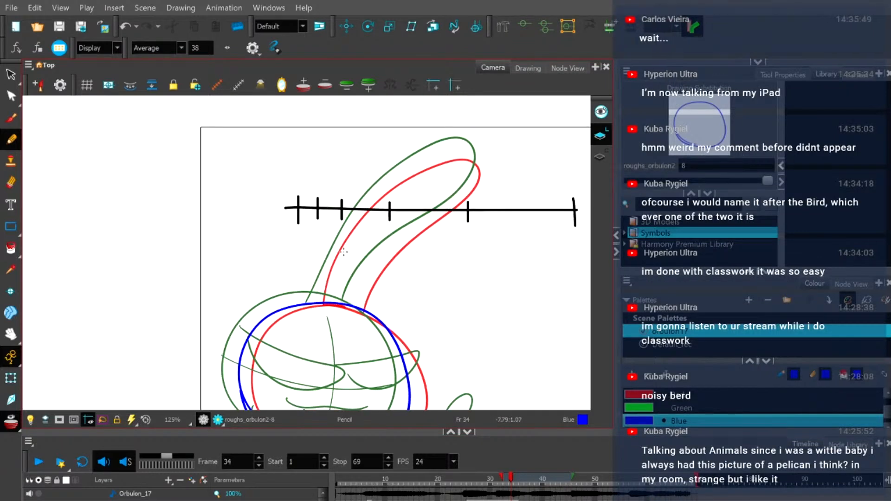
mouse_move(319, 302)
left_mouse_down()
mouse_move(355, 216)
mouse_move(439, 152)
mouse_move(466, 174)
left_mouse_up()
key("ctrl+z")
mouse_move(317, 306)
left_mouse_down()
mouse_move(316, 284)
mouse_move(355, 214)
mouse_move(411, 171)
left_mouse_up()
key("ctrl+z")
mouse_move(318, 301)
left_mouse_down()
mouse_move(339, 238)
mouse_move(381, 183)
mouse_move(431, 153)
mouse_move(466, 178)
left_mouse_up()
key("ctrl+z")
mouse_move(318, 304)
left_mouse_down()
mouse_move(339, 244)
mouse_move(385, 186)
mouse_move(425, 155)
mouse_move(474, 149)
mouse_move(468, 183)
mouse_move(378, 263)
mouse_move(351, 307)
left_mouse_up()
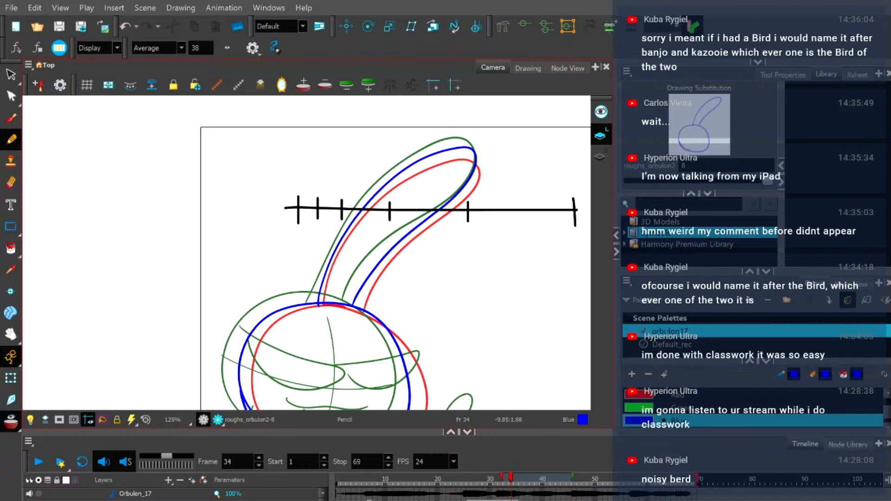
Draw the rounded torso hanging below the frame 34 head, midway between the neighbouring torsos.
left_click_drag(383, 327, 414, 226)
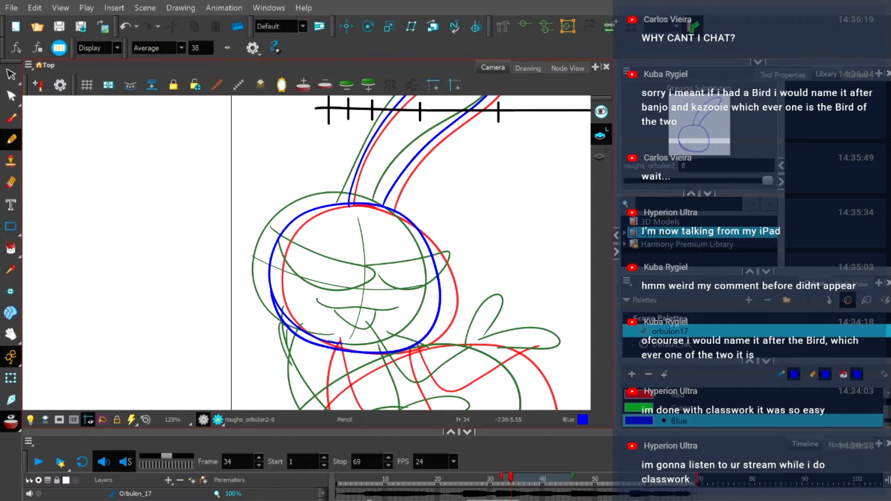
mouse_move(404, 263)
left_mouse_down()
mouse_move(414, 318)
mouse_move(432, 222)
left_mouse_up()
left_click_drag(426, 324, 420, 267)
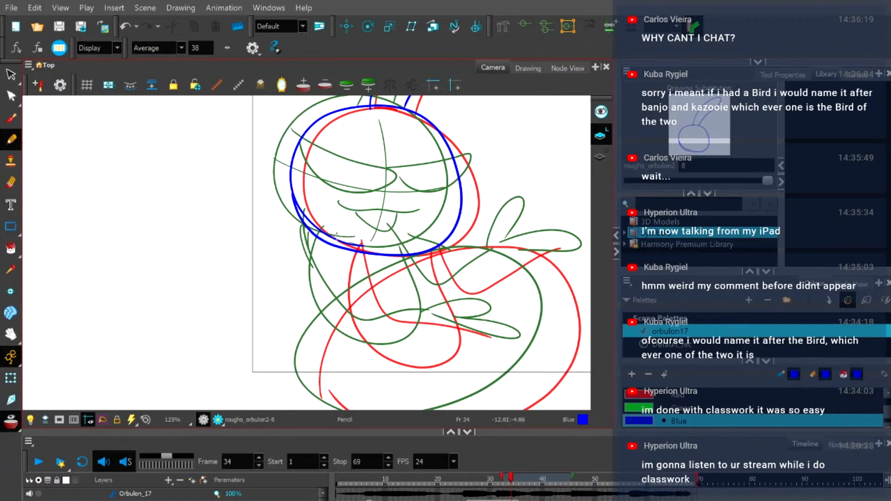
mouse_move(330, 237)
left_mouse_down()
mouse_move(327, 305)
mouse_move(367, 354)
mouse_move(426, 359)
mouse_move(444, 330)
mouse_move(414, 264)
mouse_move(415, 236)
left_mouse_up()
left_click_drag(525, 293, 468, 268)
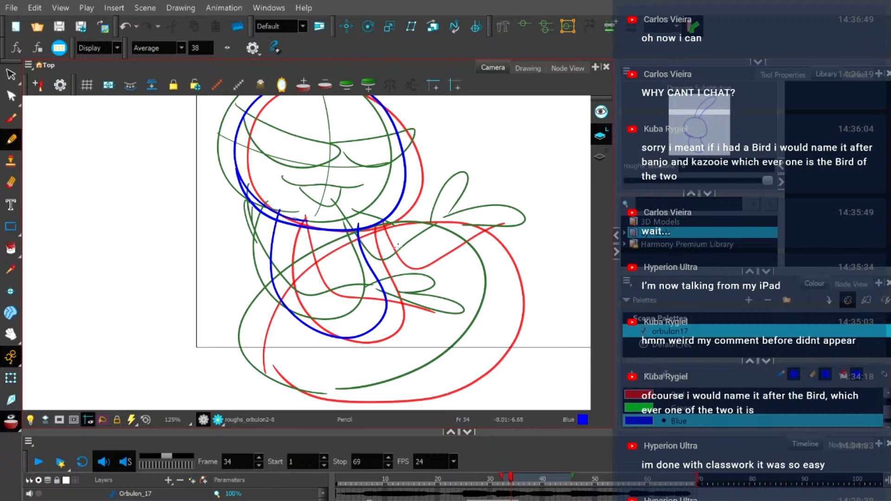
Draw the large oval lower body of the frame 34 pose between the red and green ovals, redoing the first stroke.
mouse_move(256, 365)
left_mouse_down()
mouse_move(251, 338)
mouse_move(286, 274)
mouse_move(395, 230)
left_mouse_up()
key("ctrl+z")
mouse_move(253, 364)
left_mouse_down()
mouse_move(340, 231)
mouse_move(485, 245)
mouse_move(435, 382)
mouse_move(258, 361)
left_mouse_up()
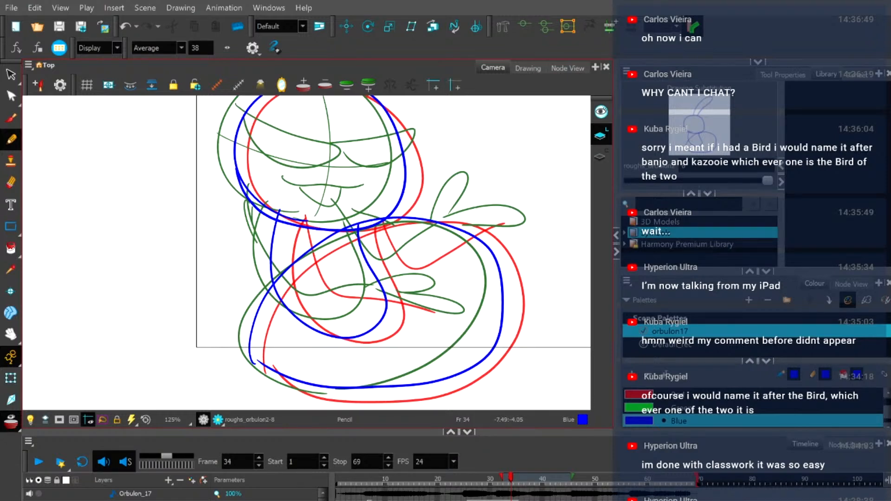
left_click(10, 422)
left_click(10, 422)
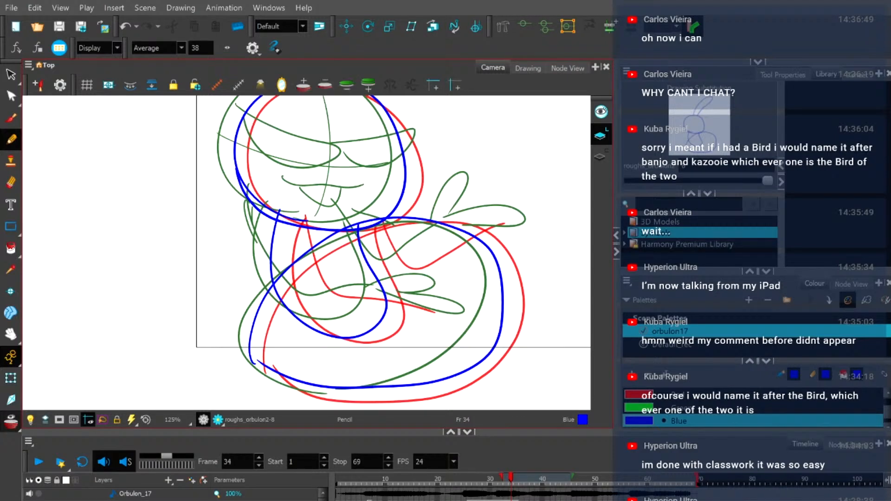
Draw both bent arms of the frame 34 pose with their simple fingers, following the onion-skinned hands.
mouse_move(361, 219)
left_mouse_down()
mouse_move(381, 261)
mouse_move(462, 224)
mouse_move(447, 231)
mouse_move(465, 190)
left_mouse_up()
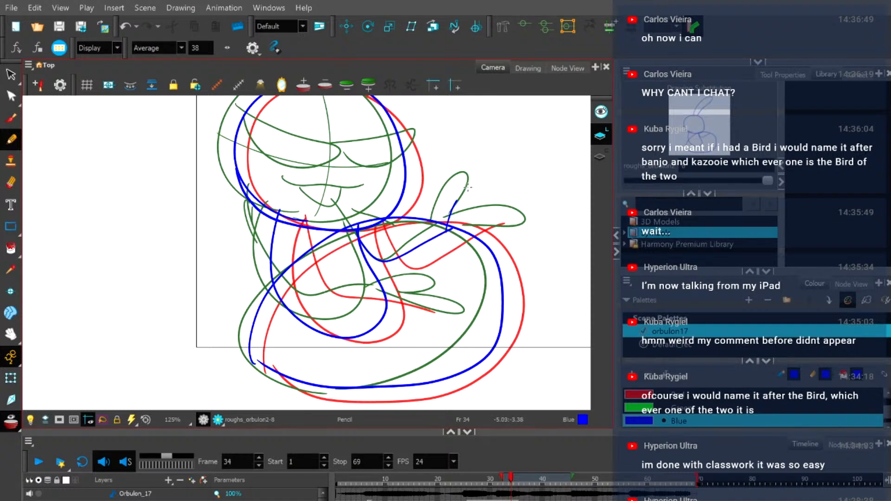
mouse_move(448, 230)
left_mouse_down()
mouse_move(514, 246)
mouse_move(478, 228)
mouse_move(515, 231)
left_mouse_up()
key("ctrl+z")
mouse_move(299, 281)
left_mouse_down()
mouse_move(448, 298)
mouse_move(395, 302)
mouse_move(453, 306)
mouse_move(466, 322)
mouse_move(393, 301)
left_mouse_up()
Turn off onion skin, play the animation from frame 20, and check the pose change around frame 26.
left_click(10, 419)
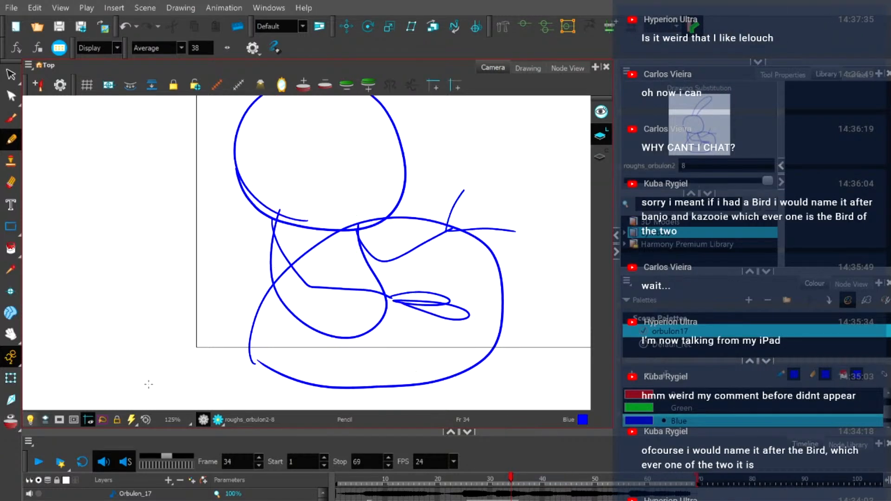
key("1")
key("1")
mouse_move(511, 479)
left_mouse_down()
mouse_move(463, 478)
mouse_move(532, 478)
mouse_move(437, 480)
left_mouse_up()
left_click(145, 420)
left_click(34, 460)
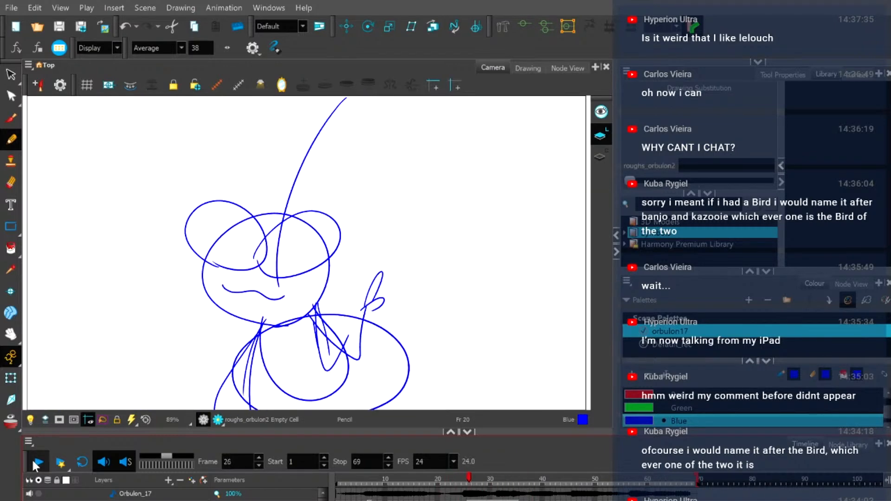
mouse_move(463, 481)
left_mouse_down()
mouse_move(519, 480)
mouse_move(468, 478)
left_mouse_up()
mouse_move(473, 477)
left_mouse_down()
mouse_move(514, 476)
mouse_move(468, 485)
left_mouse_up()
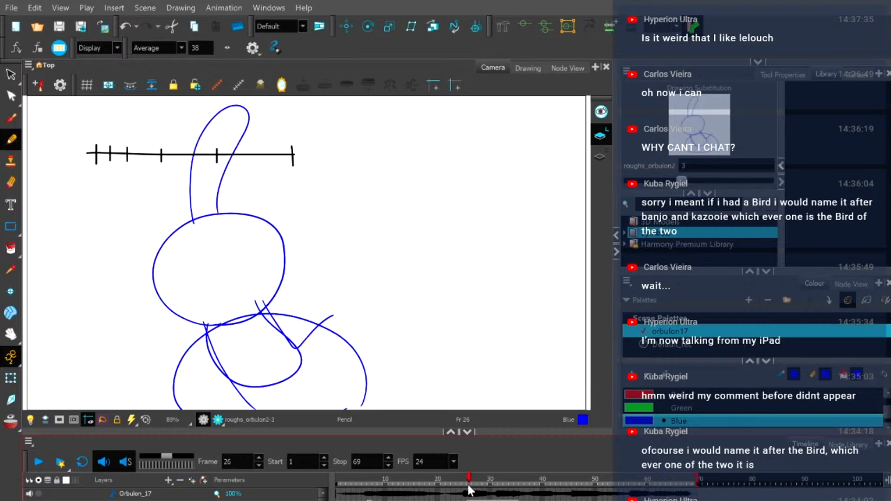
Select the entire frame 26 pose and move it down slightly, leaving the spacing chart in place.
left_click(11, 77)
key("1")
mouse_move(110, 205)
left_mouse_down()
mouse_move(286, 208)
mouse_move(211, 304)
left_mouse_up()
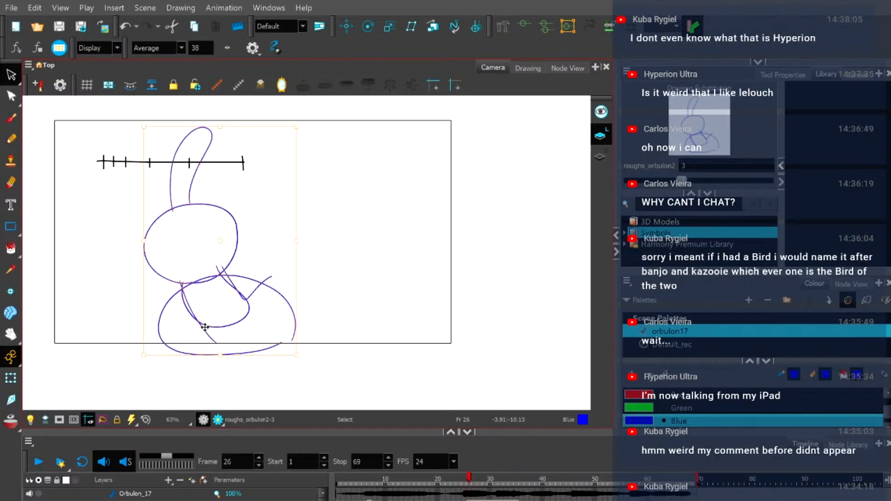
left_click_drag(196, 318, 195, 320)
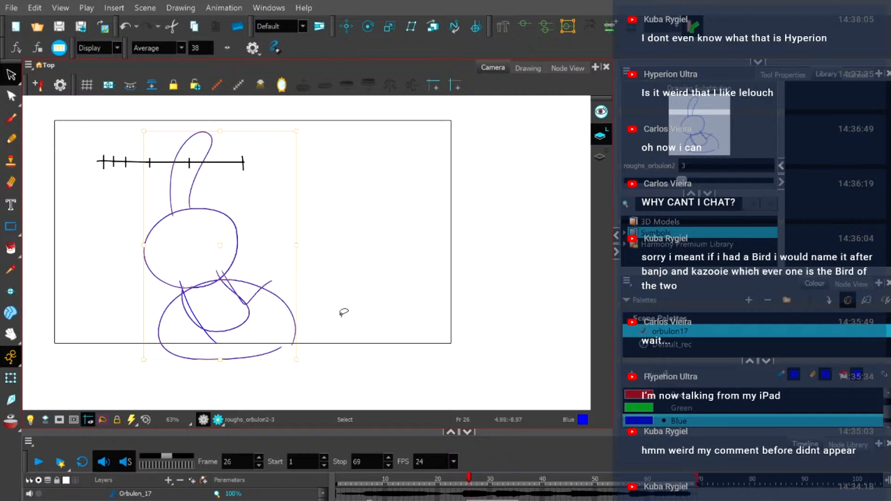
left_click(354, 314)
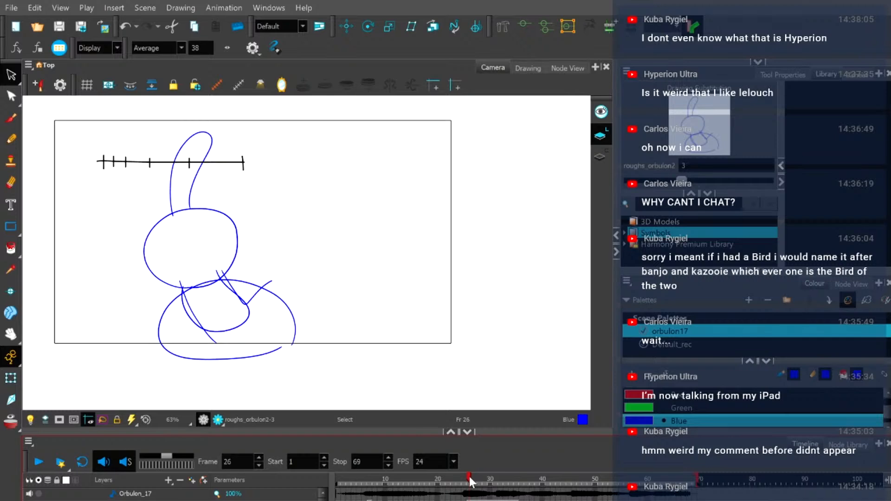
Compare the frame 25 and 26 poses and play the animation from frame 22 to check the transition.
left_click_drag(467, 477, 468, 477)
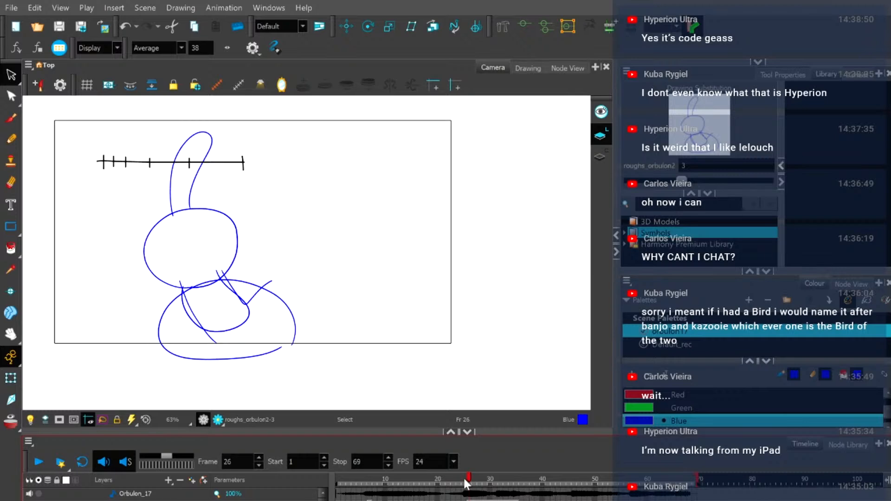
left_click(466, 483)
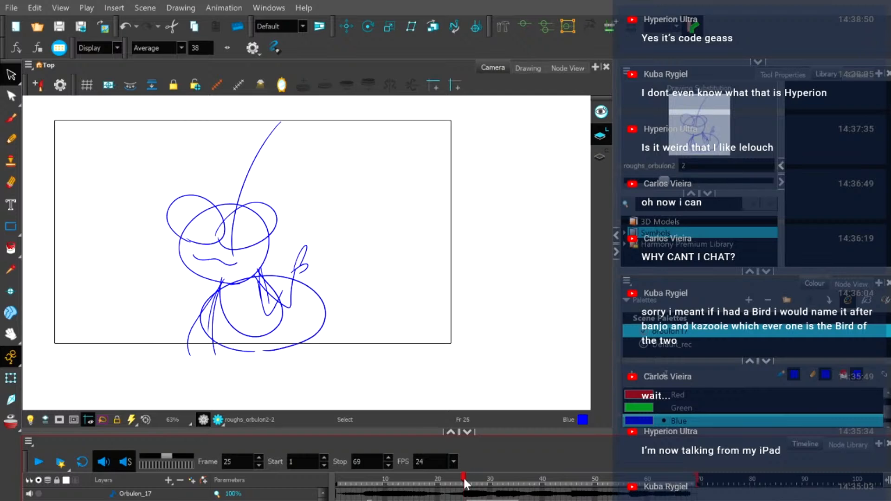
mouse_move(465, 484)
left_mouse_down()
mouse_move(520, 479)
mouse_move(449, 487)
left_mouse_up()
left_click(39, 461)
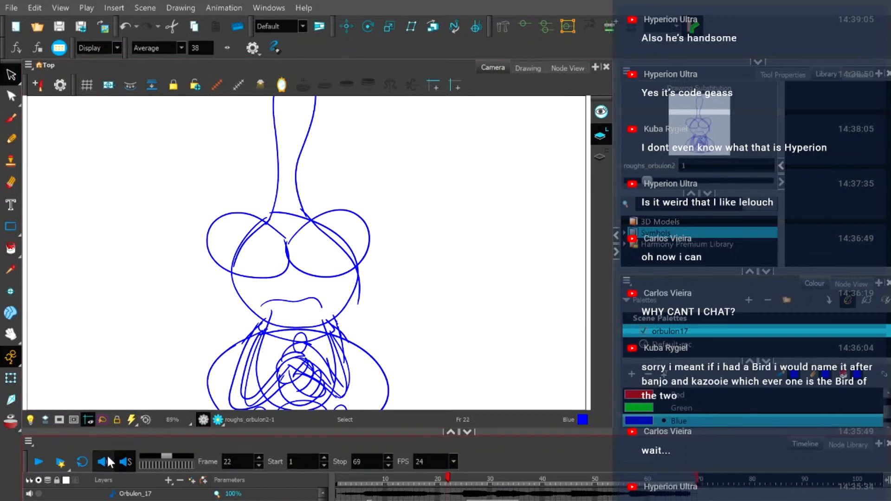
left_click(39, 462)
left_click(39, 460)
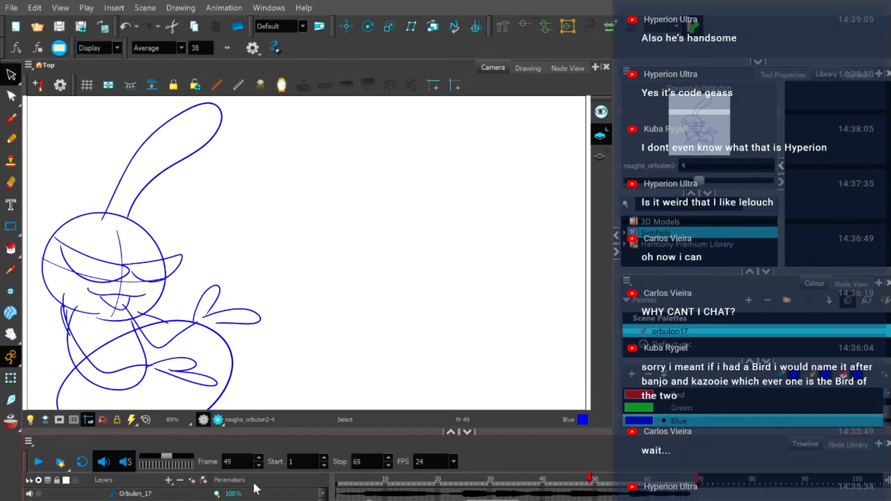
Replay the motion repeatedly from frame 25 and inspect the in-between poses up to frame 33.
left_click(463, 479)
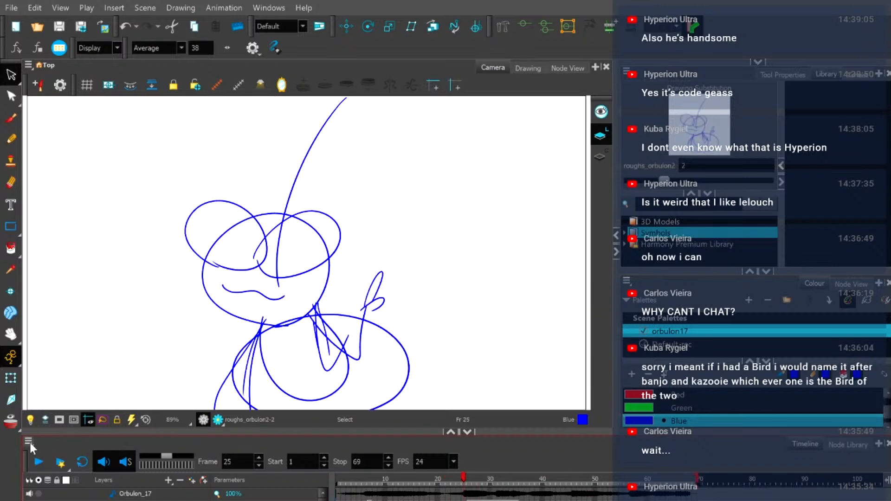
left_click(38, 462)
left_click(38, 462)
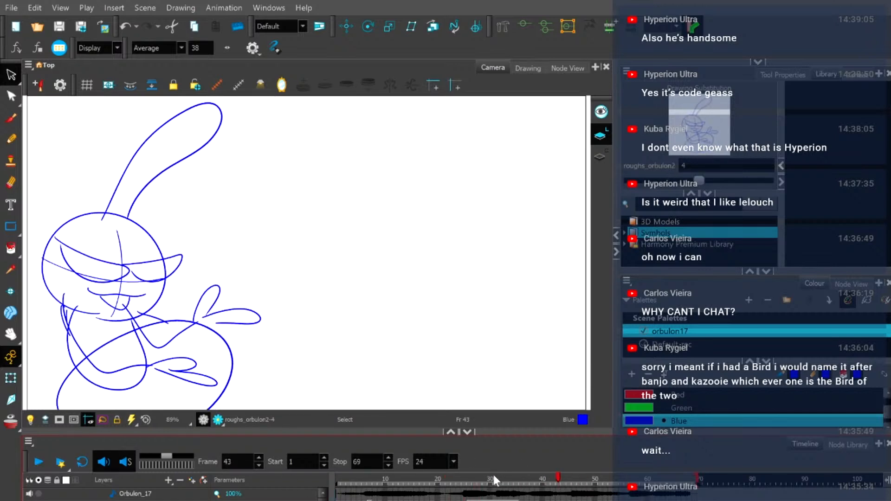
left_click(464, 479)
mouse_move(463, 480)
left_mouse_down()
mouse_move(522, 480)
mouse_move(464, 481)
left_mouse_up()
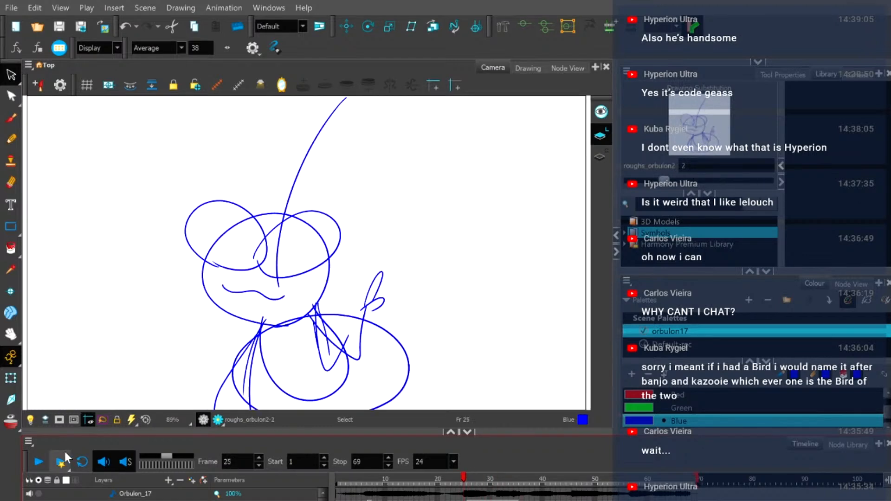
left_click(29, 459)
left_click(29, 459)
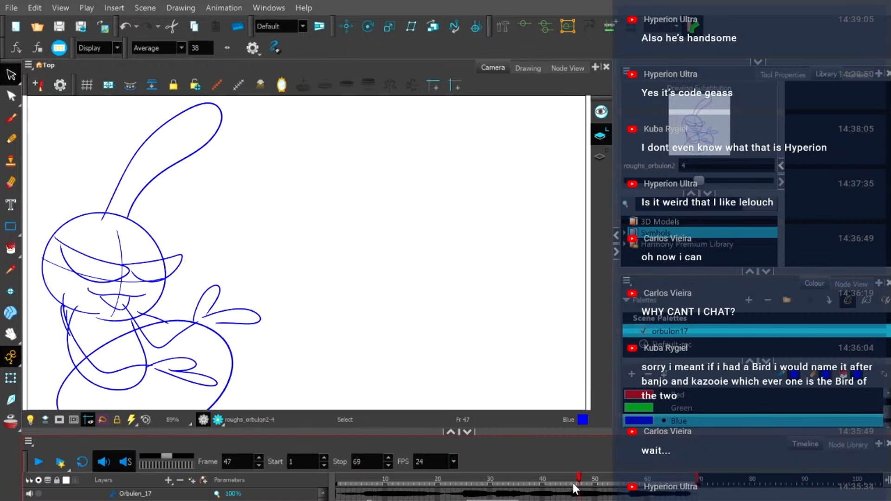
left_click(490, 476)
left_click(499, 477)
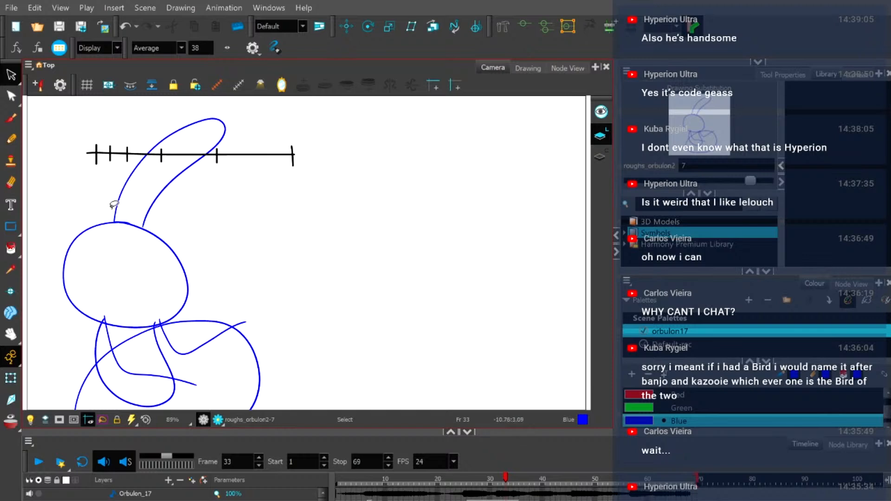
Return to frame 1 and play the whole animation through frame 69 to review its timing.
left_click(10, 142)
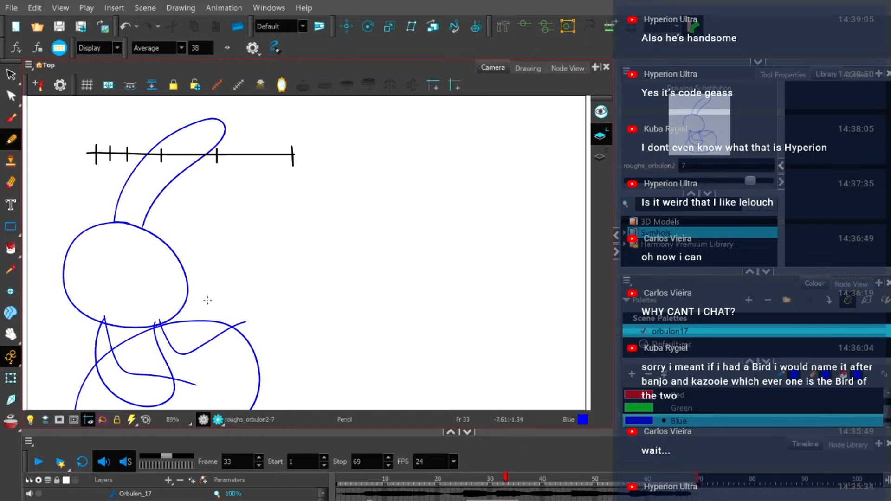
left_click(490, 484)
mouse_move(489, 484)
left_mouse_down()
mouse_move(458, 483)
mouse_move(543, 484)
mouse_move(259, 473)
left_mouse_up()
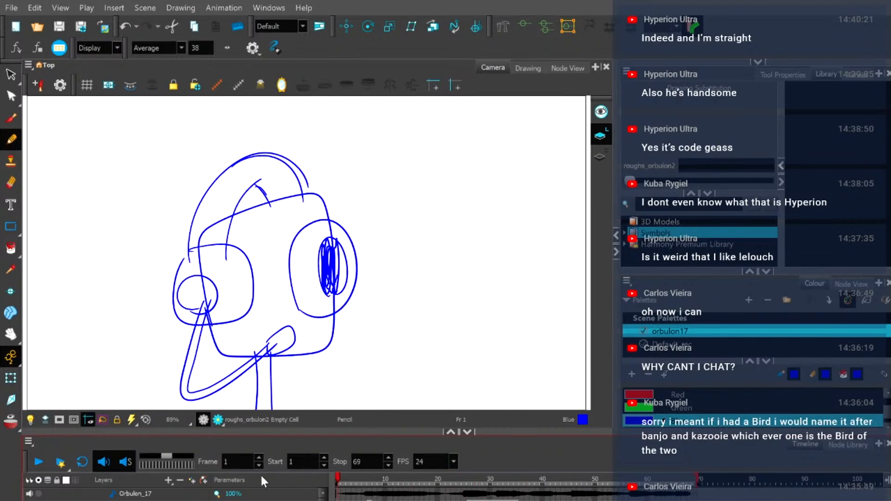
left_click(40, 463)
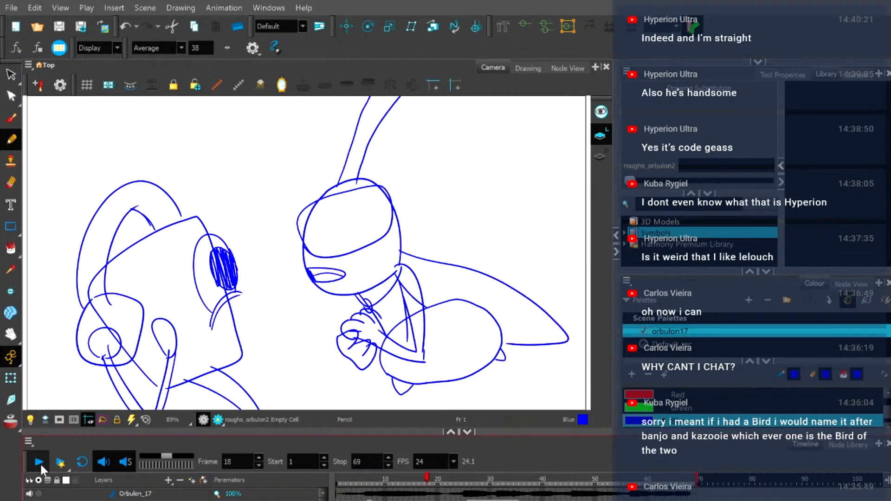
left_click(39, 463)
mouse_move(389, 480)
left_mouse_down()
mouse_move(361, 478)
mouse_move(378, 477)
mouse_move(370, 479)
left_mouse_up()
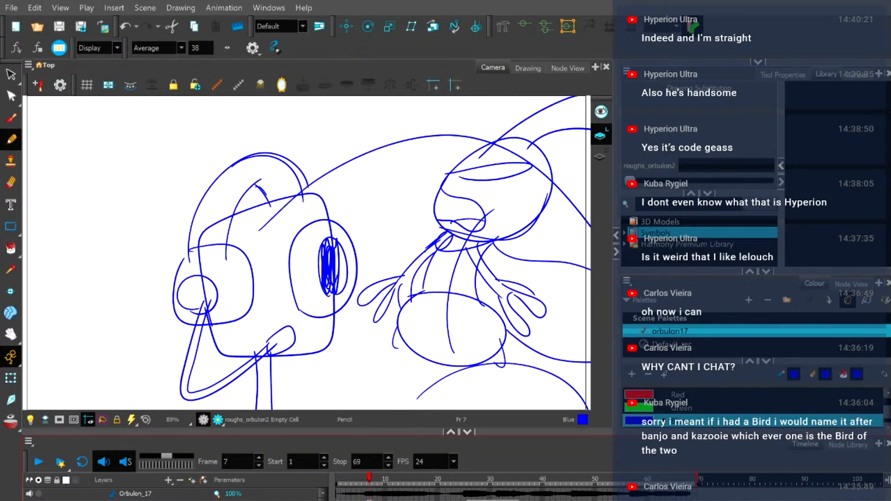
key("ctrl+z")
left_click_drag(368, 481, 10, 449)
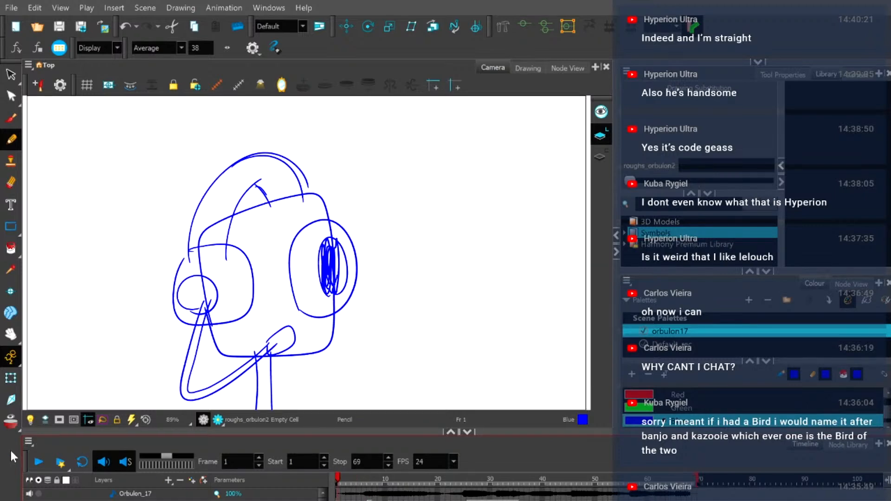
left_click(31, 462)
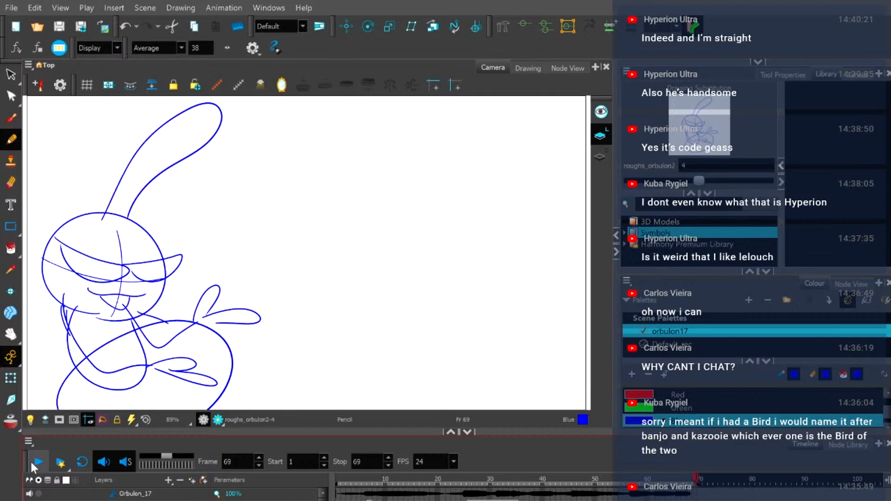
left_click(125, 461)
left_click_drag(406, 481, 252, 465)
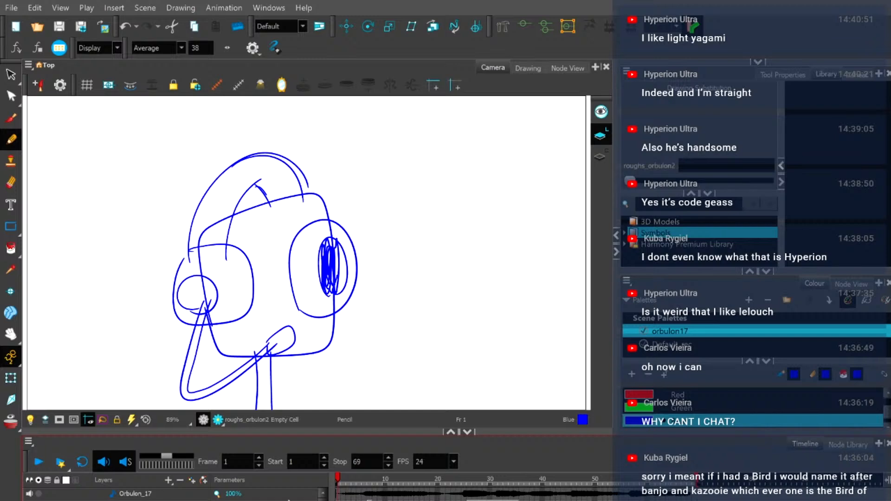
Play the animation from frame 1 and repeatedly from frame 22 to review the timing, finishing back at frame 1.
left_click_drag(349, 481, 332, 478)
left_click(40, 462)
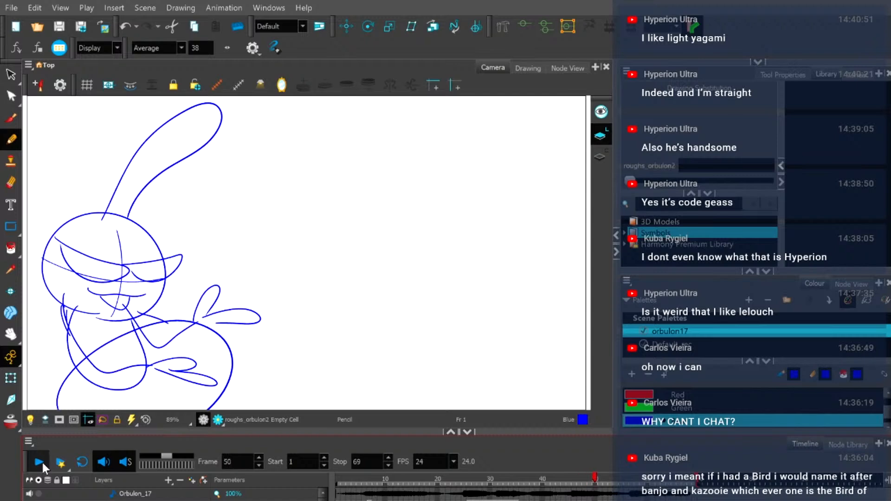
mouse_move(463, 478)
left_mouse_down()
mouse_move(454, 480)
mouse_move(522, 478)
mouse_move(444, 478)
mouse_move(526, 477)
mouse_move(447, 480)
left_mouse_up()
left_click(39, 462)
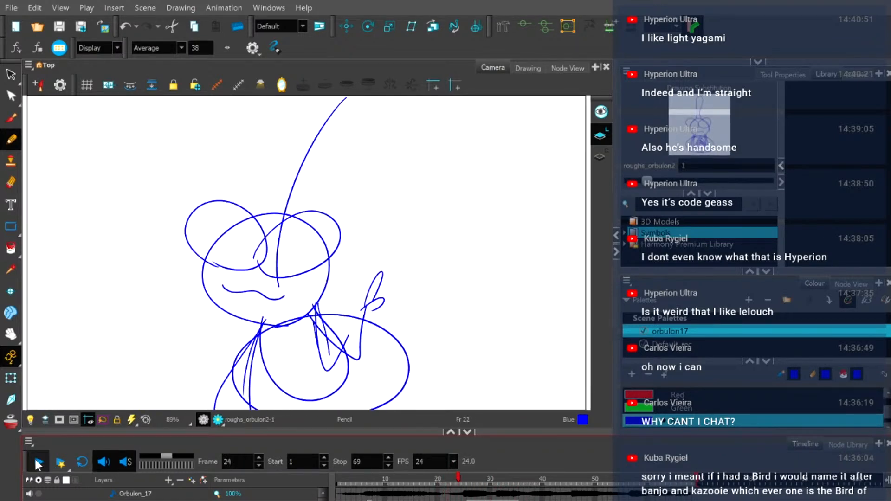
left_click(49, 462)
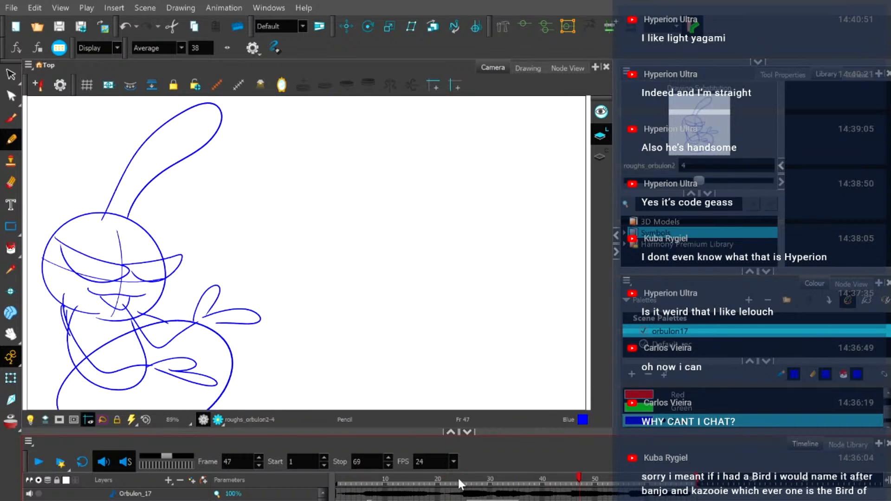
left_click_drag(458, 477, 448, 479)
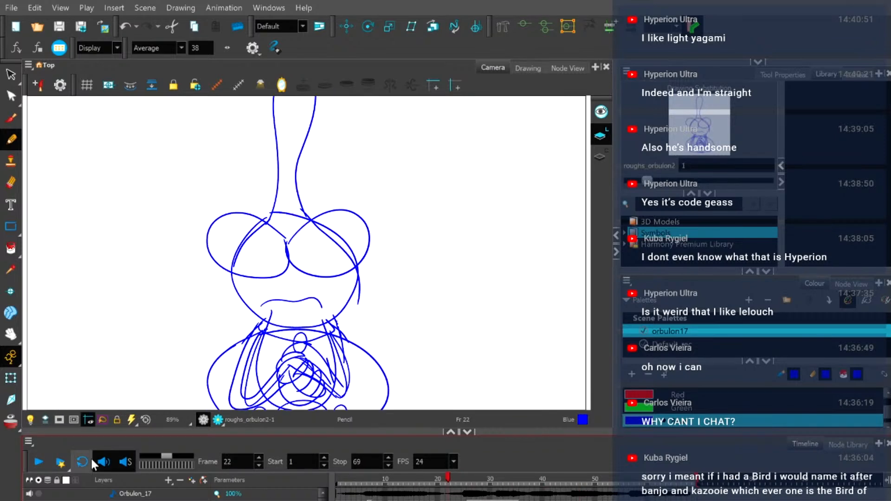
left_click(38, 461)
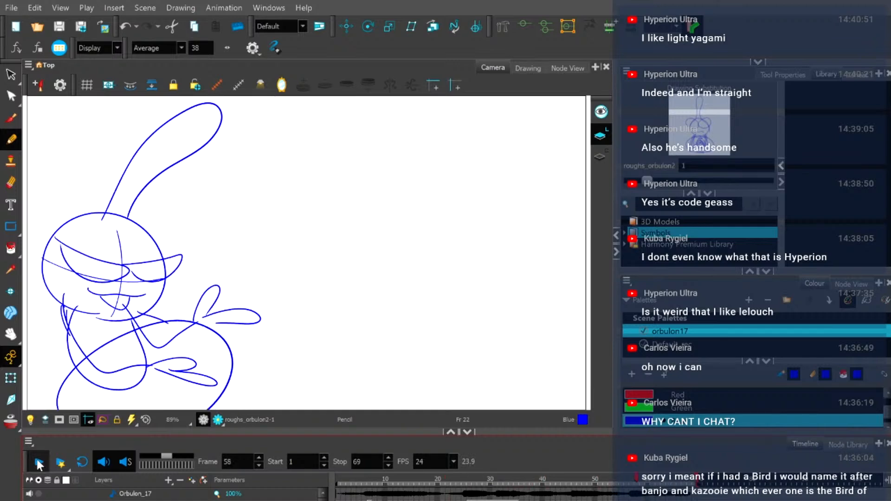
mouse_move(361, 480)
left_mouse_down()
mouse_move(390, 481)
mouse_move(337, 490)
left_mouse_up()
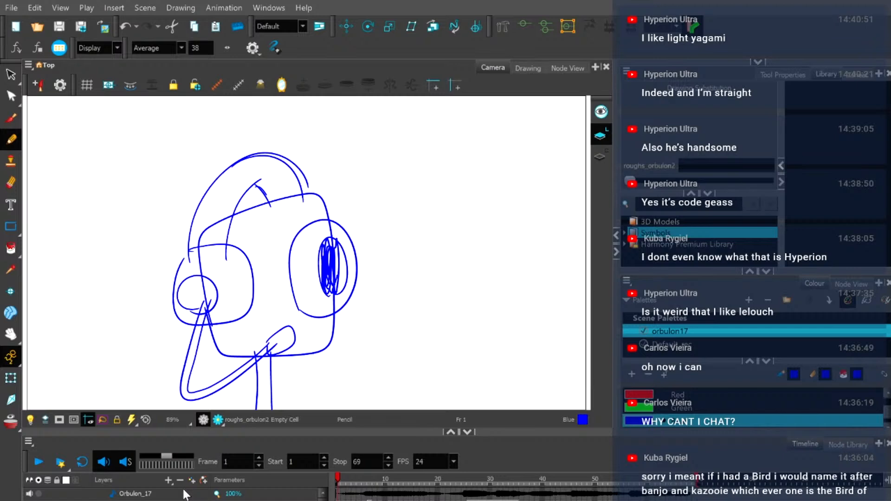
Select the orbulon1 drawing layer, choose the Black colour, and go to frame 11 for the clean line work.
left_click(139, 498)
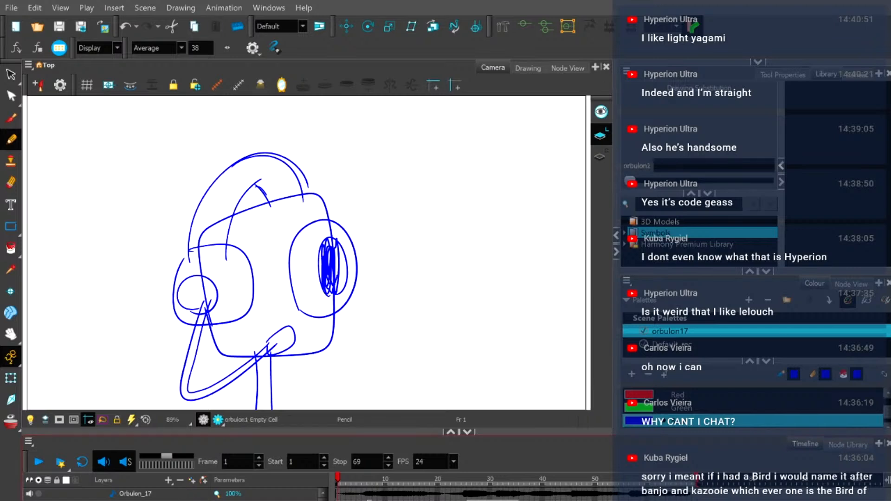
left_click_drag(348, 485, 364, 484)
scroll(688, 409, "up", 2)
left_click(683, 396)
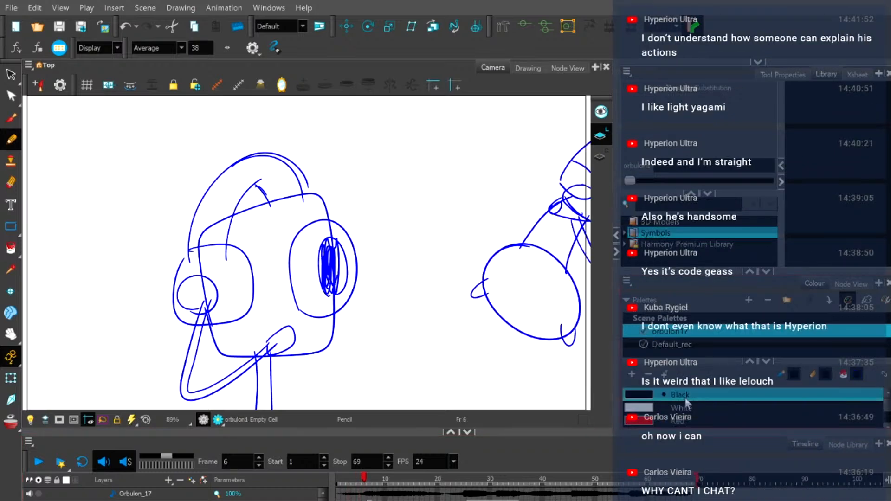
mouse_move(365, 483)
left_mouse_down()
mouse_move(396, 483)
mouse_move(390, 477)
left_mouse_up()
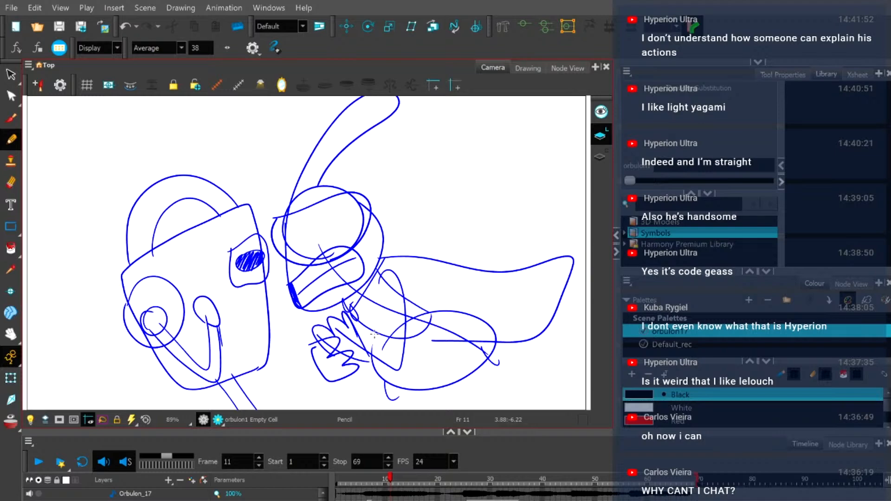
Trace the long curved antenna on top of Orbulon's head in black over the blue rough at frame 11.
scroll(355, 207, "down", 1)
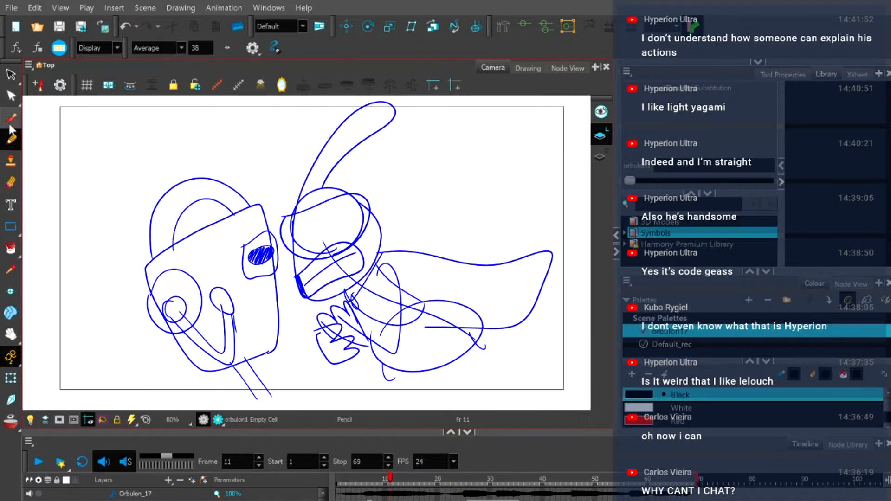
scroll(272, 188, "up", 5)
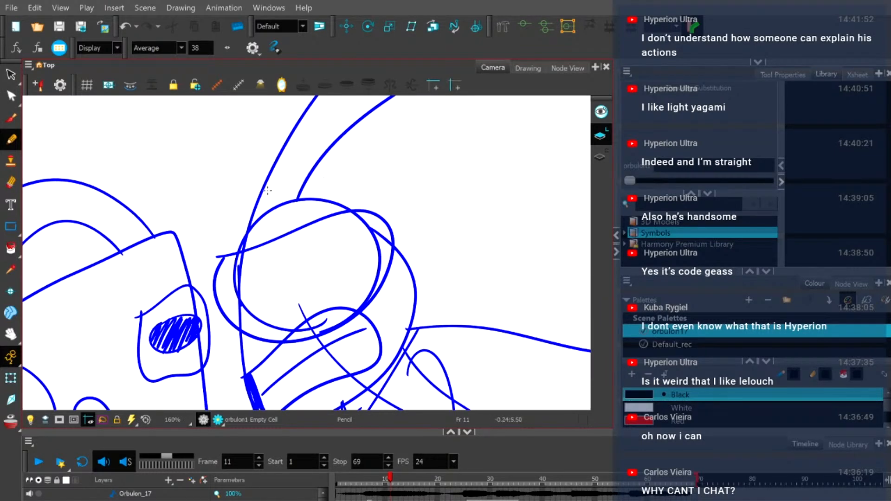
key("space")
left_click_drag(274, 207, 371, 261)
scroll(348, 271, "down", 1)
scroll(348, 271, "up", 1)
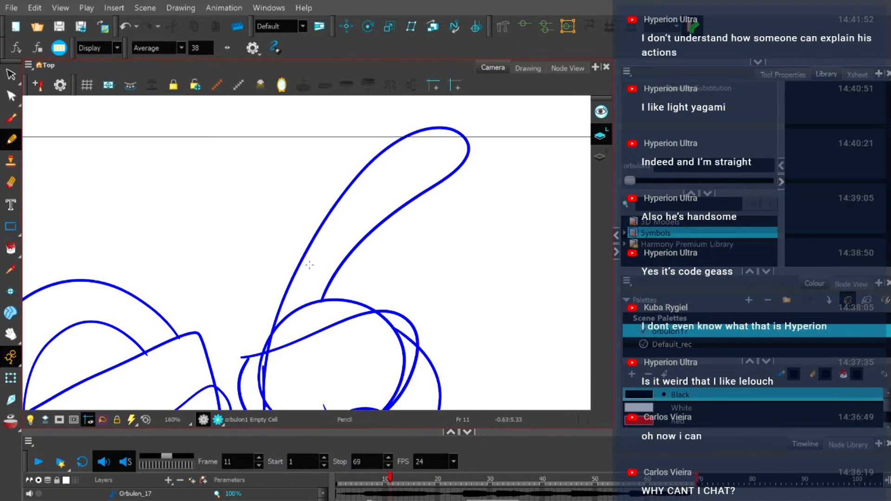
mouse_move(266, 372)
left_mouse_down()
mouse_move(292, 280)
mouse_move(324, 222)
mouse_move(382, 157)
mouse_move(427, 130)
mouse_move(469, 144)
mouse_move(457, 171)
mouse_move(390, 212)
mouse_move(331, 274)
mouse_move(317, 313)
left_mouse_up()
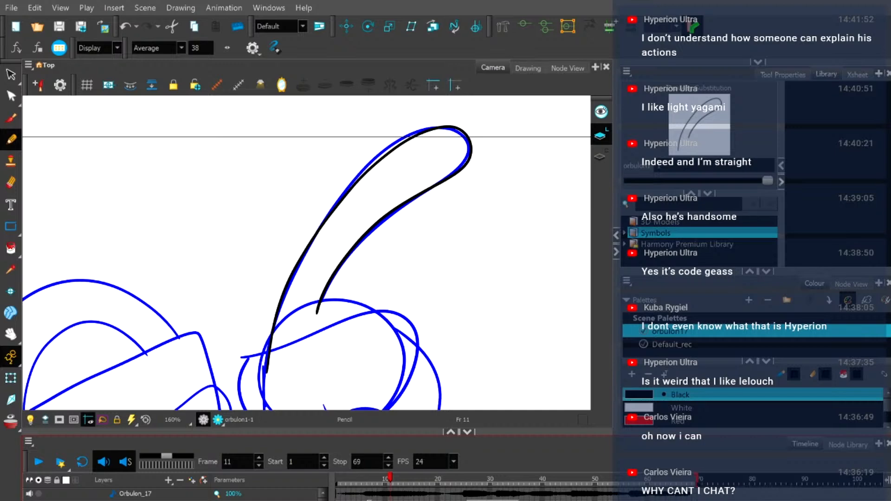
Trace the front of the face, the open mouth, and the chin and back of Orbulon's head in black.
key("space")
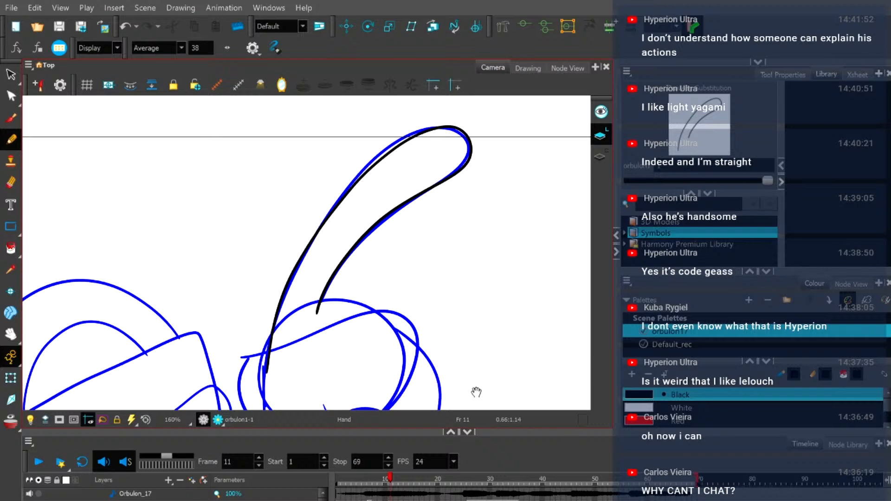
mouse_move(476, 392)
left_mouse_down()
mouse_move(530, 260)
mouse_move(553, 242)
left_mouse_up()
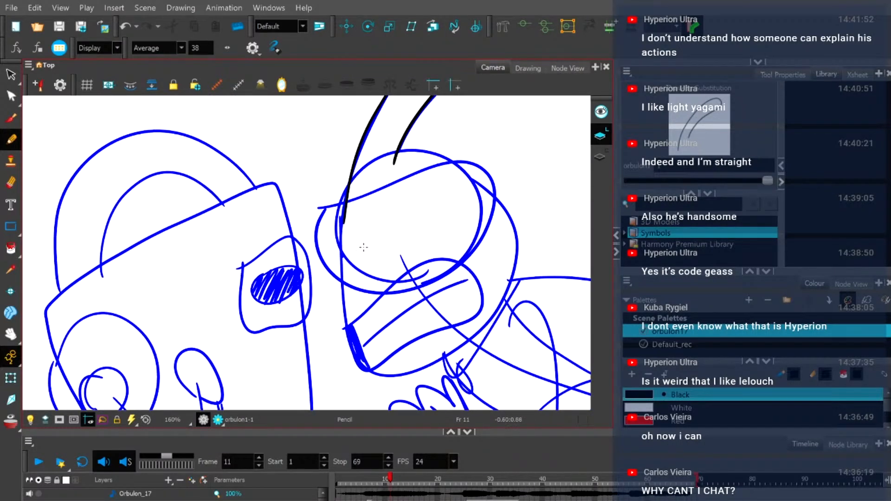
mouse_move(344, 262)
left_mouse_down()
mouse_move(344, 331)
mouse_move(410, 270)
mouse_move(444, 258)
mouse_move(460, 261)
mouse_move(485, 303)
mouse_move(475, 320)
mouse_move(425, 334)
mouse_move(361, 367)
left_mouse_up()
scroll(401, 316, "up", 4)
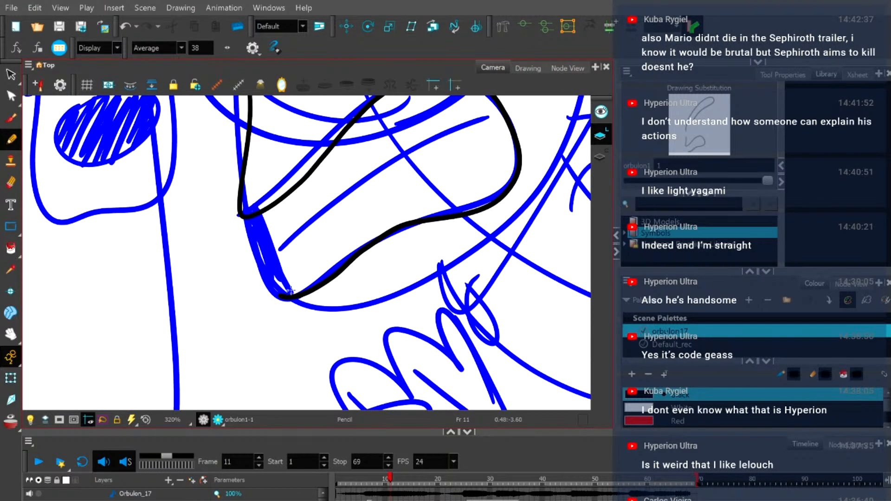
mouse_move(282, 295)
left_mouse_down()
mouse_move(329, 316)
mouse_move(404, 294)
mouse_move(321, 307)
mouse_move(394, 297)
mouse_move(453, 270)
mouse_move(515, 220)
mouse_move(558, 157)
mouse_move(573, 112)
mouse_move(416, 356)
mouse_move(432, 293)
mouse_move(427, 222)
mouse_move(398, 178)
mouse_move(349, 144)
left_mouse_up()
key("ctrl+z")
scroll(287, 250, "down", 2)
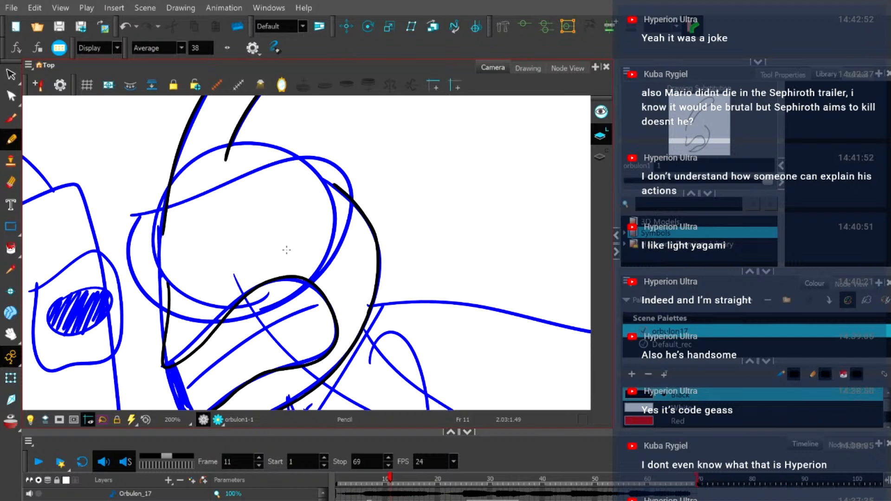
Draw the curved top of Orbulon's head in black beneath the antenna, redoing the stroke until it follows the blue rough.
left_click_drag(284, 248, 495, 278)
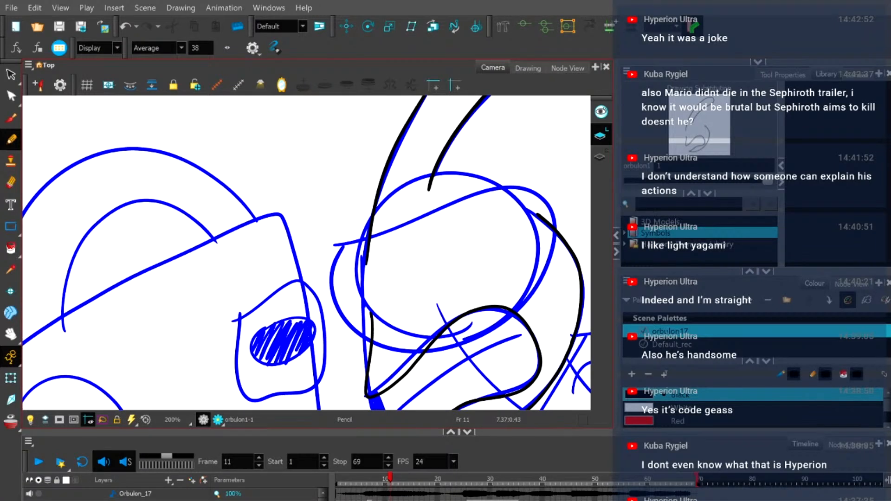
mouse_move(421, 175)
left_mouse_down()
mouse_move(454, 169)
mouse_move(514, 194)
left_mouse_up()
key("ctrl+z")
mouse_move(420, 177)
left_mouse_down()
mouse_move(440, 170)
mouse_move(507, 192)
left_mouse_up()
key("ctrl+z")
left_click_drag(422, 176, 512, 184)
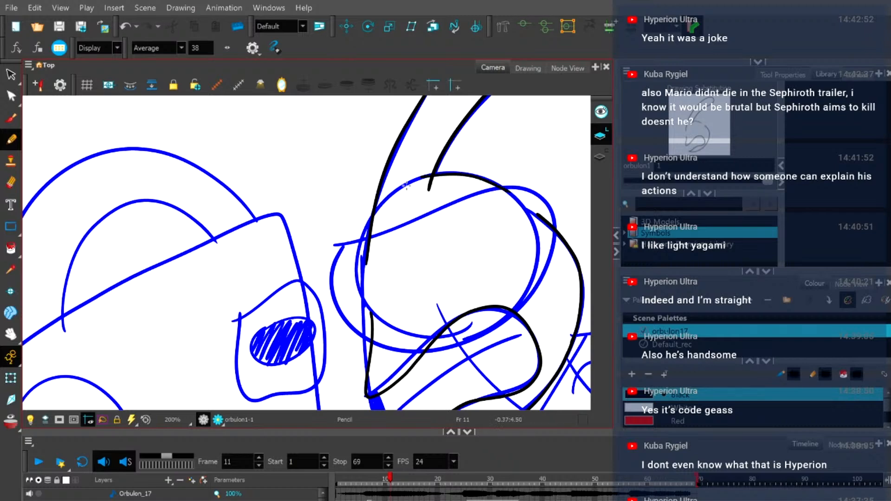
Draw Orbulon's large eye in black with a slanted upper lid and a rounded lower edge meeting at the back.
mouse_move(335, 244)
left_mouse_down()
mouse_move(448, 204)
mouse_move(539, 192)
left_mouse_up()
mouse_move(344, 240)
left_mouse_down()
mouse_move(341, 313)
mouse_move(403, 352)
mouse_move(480, 334)
mouse_move(529, 259)
mouse_move(533, 196)
left_mouse_up()
key("ctrl+z")
mouse_move(343, 241)
left_mouse_down()
mouse_move(347, 316)
mouse_move(447, 323)
mouse_move(528, 193)
left_mouse_up()
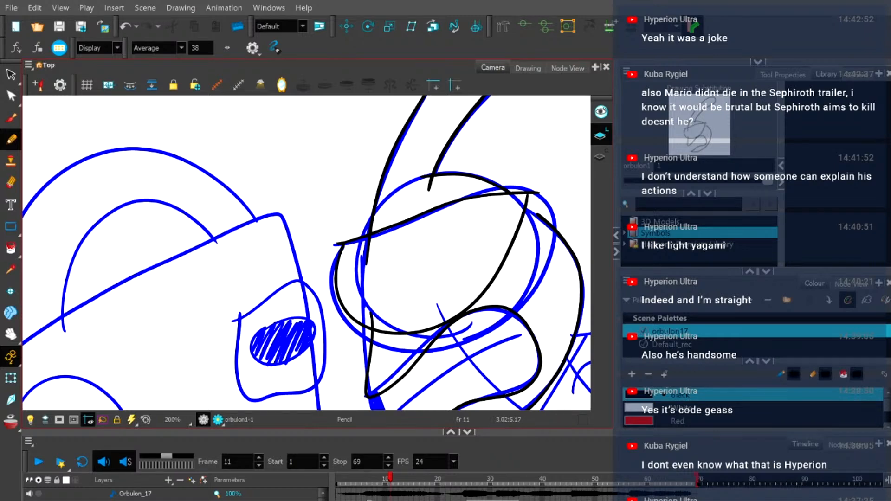
Select the black eye outline and squash it vertically by lowering its upper edge and slightly raising its lower edge.
scroll(453, 201, "down", 1)
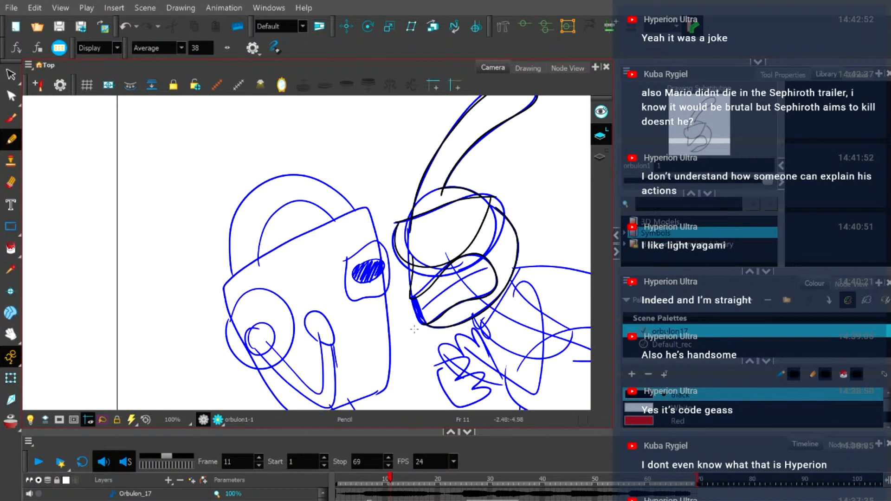
scroll(452, 255, "up", 2)
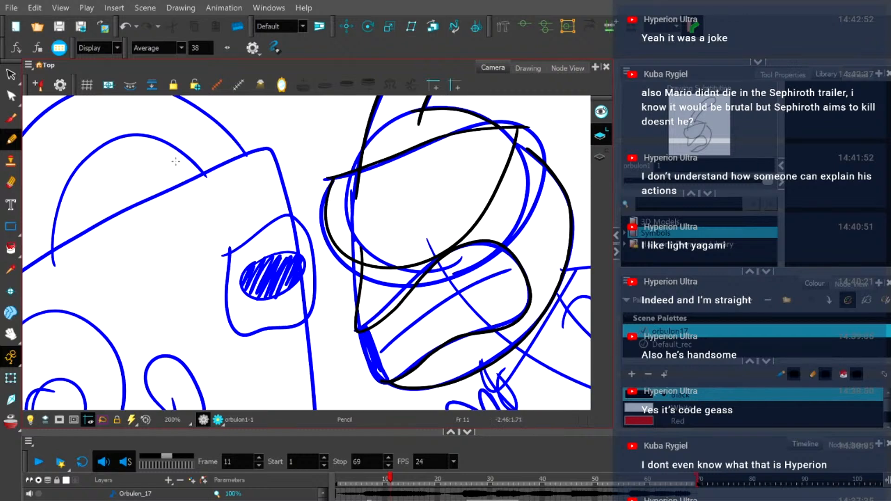
left_click(11, 75)
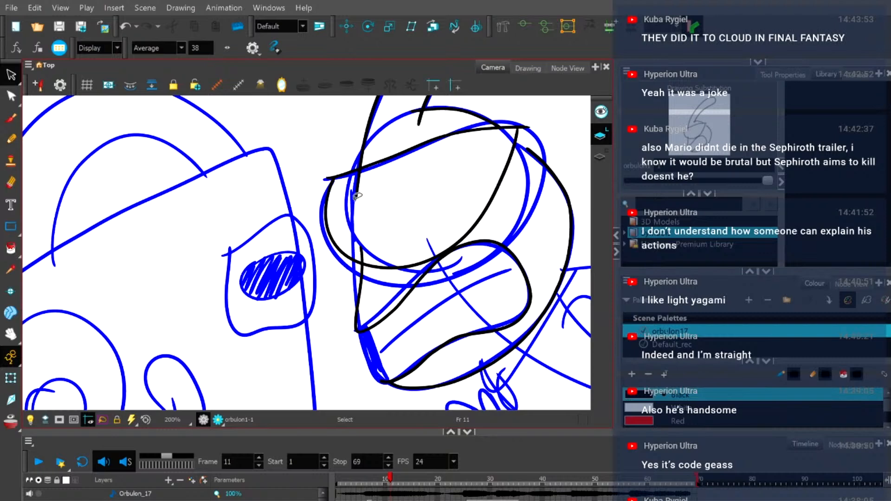
mouse_move(313, 194)
left_mouse_down()
mouse_move(343, 158)
mouse_move(363, 155)
left_mouse_up()
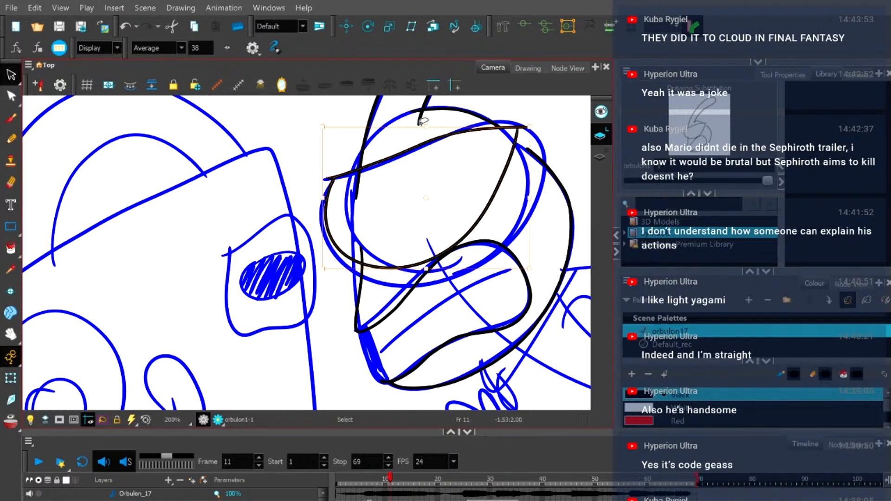
left_click_drag(426, 126, 427, 145)
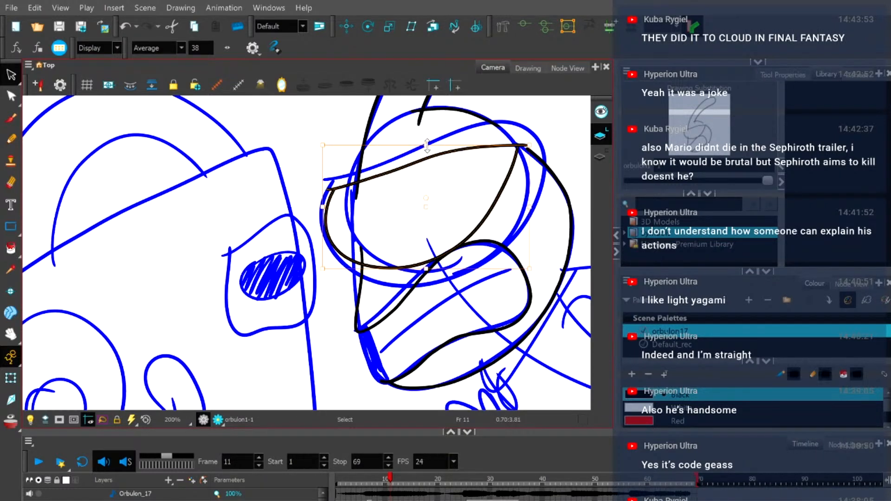
left_click_drag(426, 269, 427, 262)
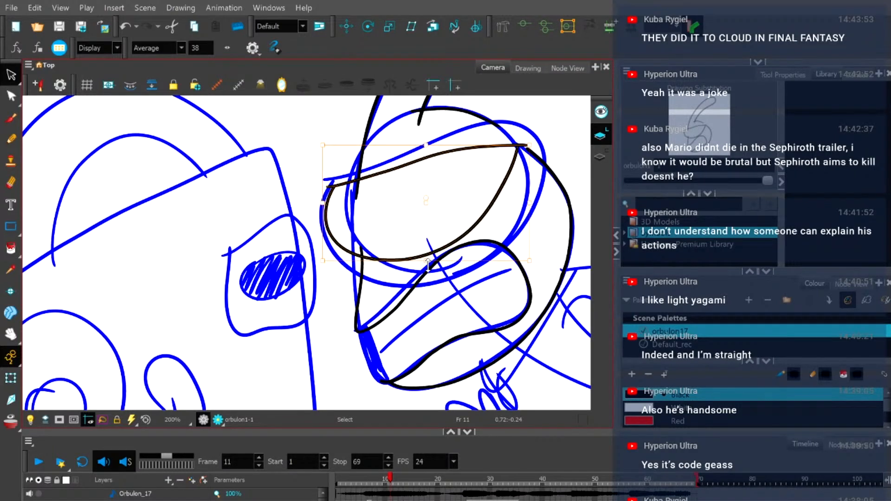
mouse_move(313, 137)
left_mouse_down()
mouse_move(304, 151)
mouse_move(305, 142)
left_mouse_up()
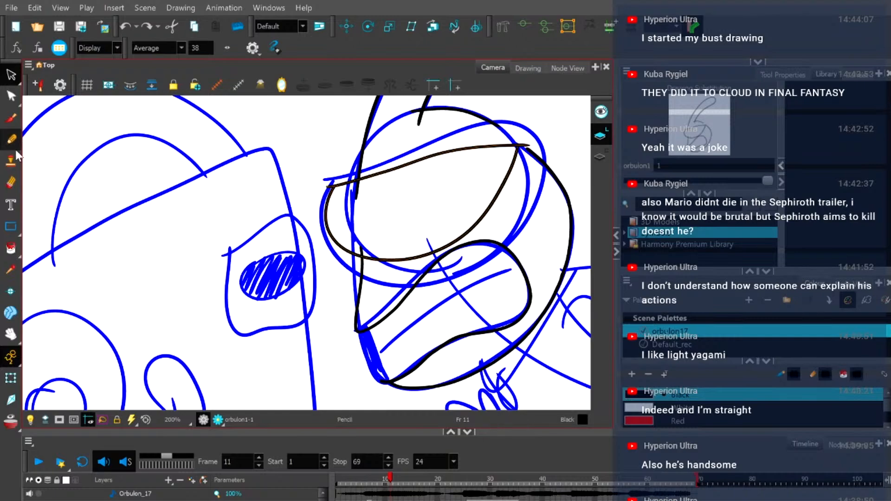
Draw a black Pencil line closing the front of the mouth between the upper and lower lip corners.
left_click(11, 138)
scroll(326, 200, "up", 5)
key("space")
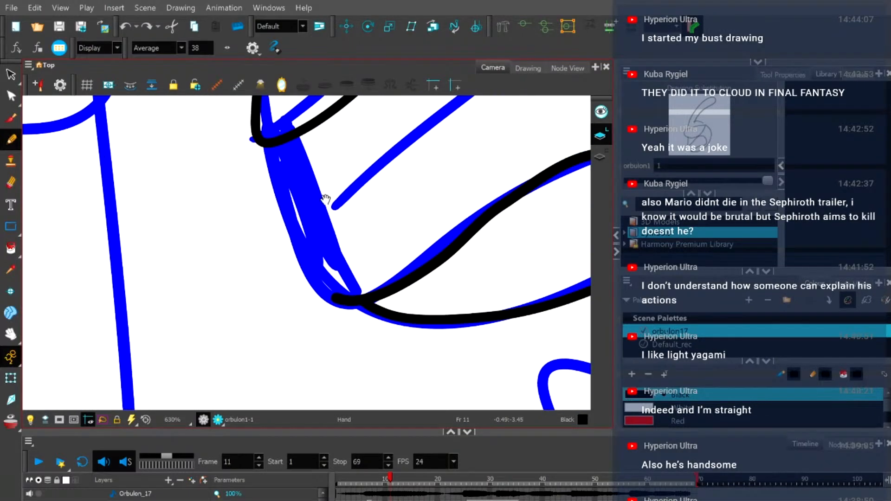
mouse_move(325, 199)
left_mouse_down()
mouse_move(445, 333)
mouse_move(411, 308)
mouse_move(446, 351)
mouse_move(442, 362)
mouse_move(406, 334)
mouse_move(378, 226)
mouse_move(386, 311)
mouse_move(440, 401)
mouse_move(415, 371)
mouse_move(368, 223)
mouse_move(434, 399)
left_mouse_up()
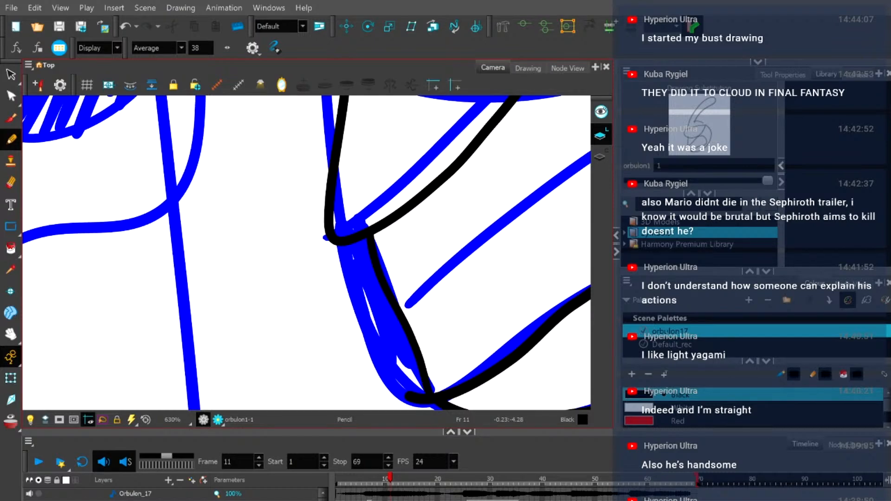
Draw the black dividing line of the teeth across the mouth, from its front edge to the back corner.
scroll(484, 248, "down", 4)
left_click_drag(465, 244, 330, 276)
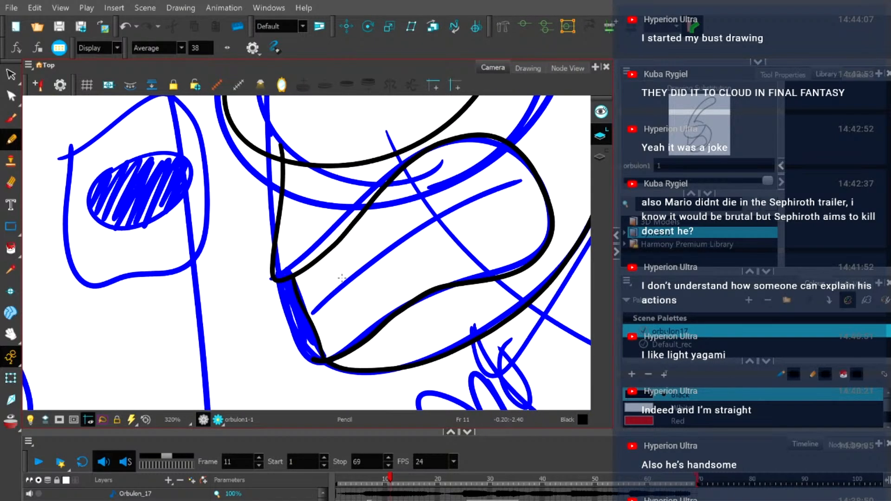
mouse_move(311, 318)
left_mouse_down()
mouse_move(444, 211)
mouse_move(538, 180)
left_mouse_up()
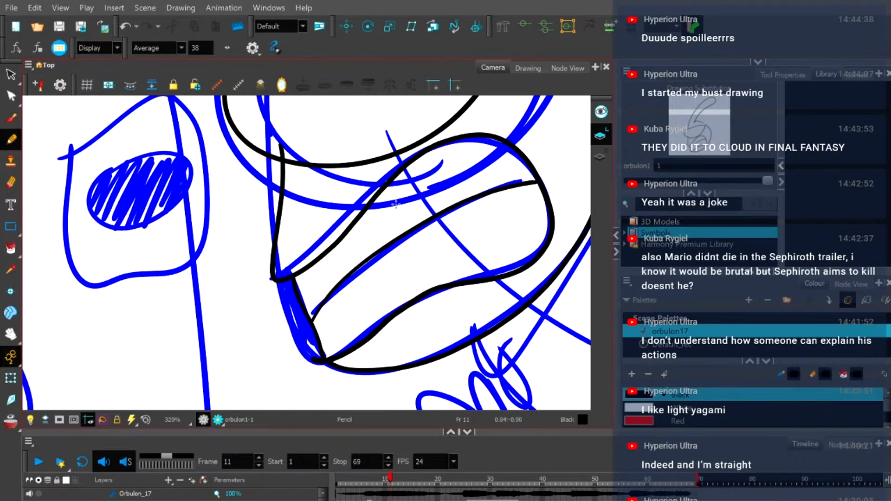
scroll(399, 223, "down", 2)
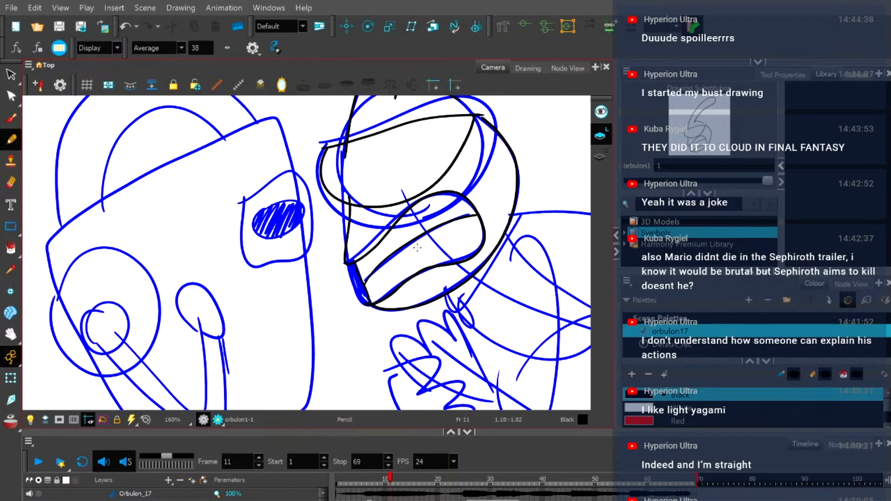
left_click_drag(430, 227, 365, 265)
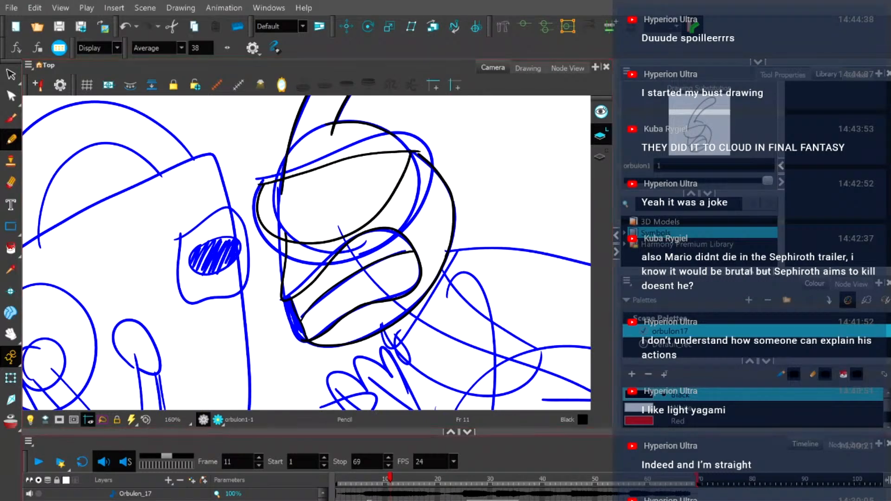
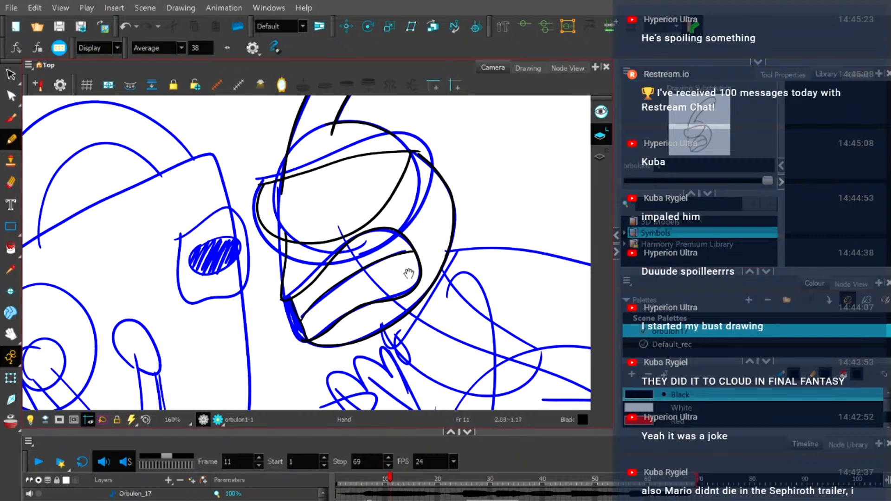
scroll(406, 267, "down", 2)
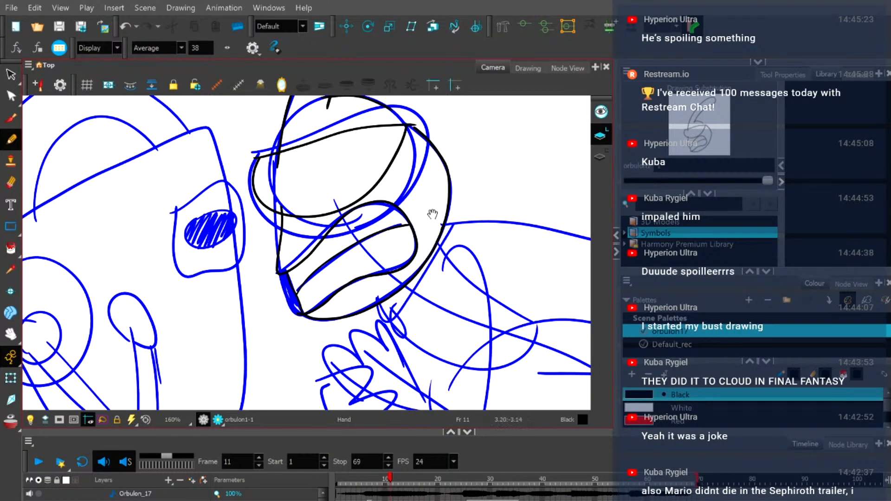
Extend the black forehead line with the Contour Editor to meet the back-of-head line at the eye's rear corner, smoothing the joint.
left_click_drag(441, 218, 441, 355)
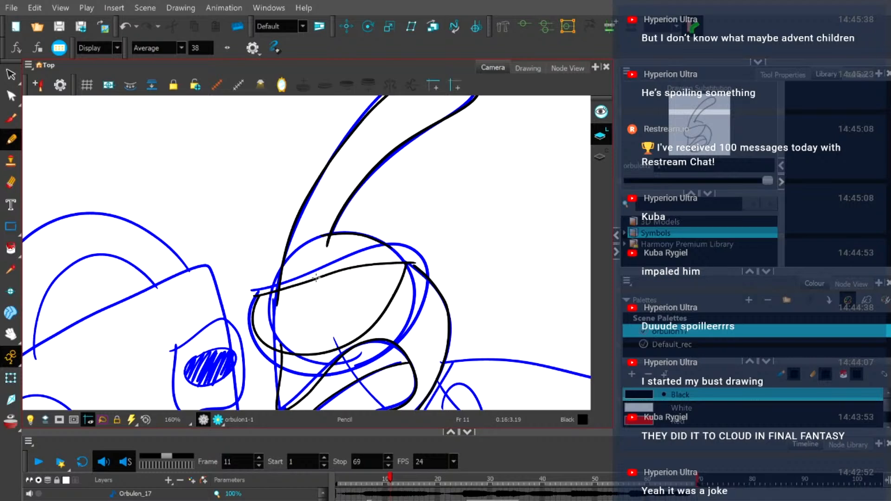
key("space")
scroll(328, 286, "down", 1)
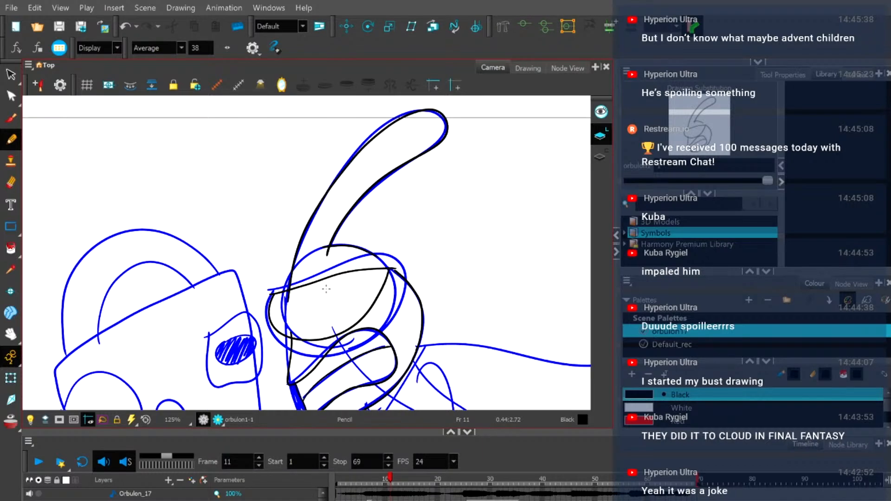
scroll(362, 295, "up", 3)
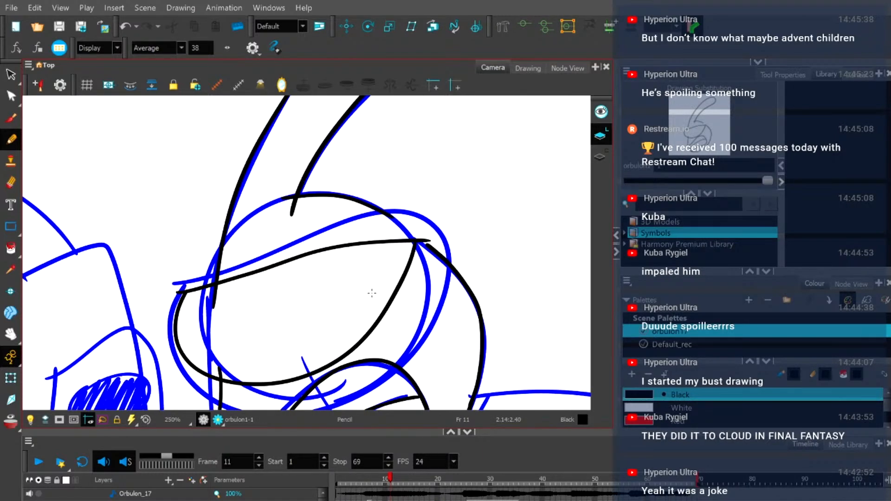
left_click(11, 96)
left_click(395, 219)
scroll(396, 219, "up", 5)
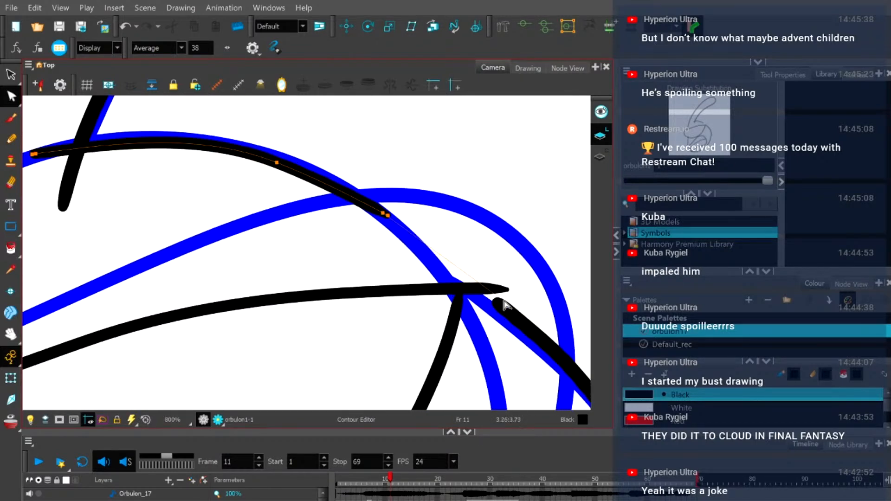
left_click_drag(508, 307, 510, 311)
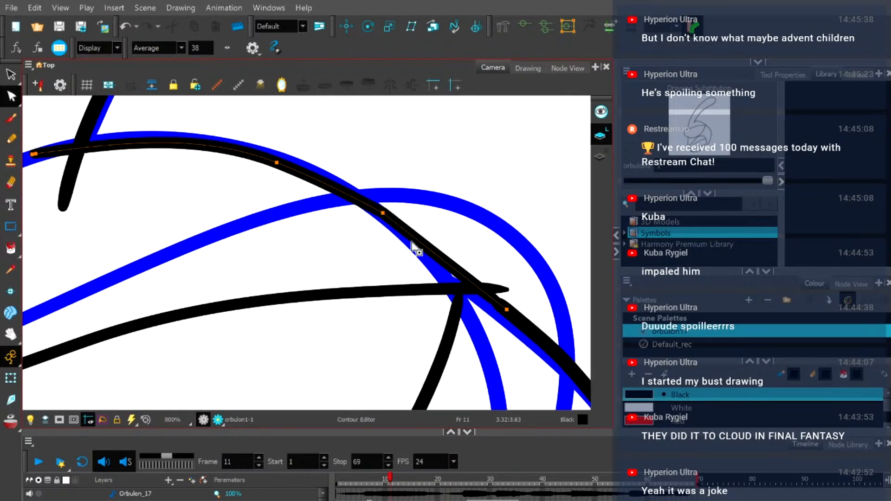
left_click_drag(382, 213, 380, 217)
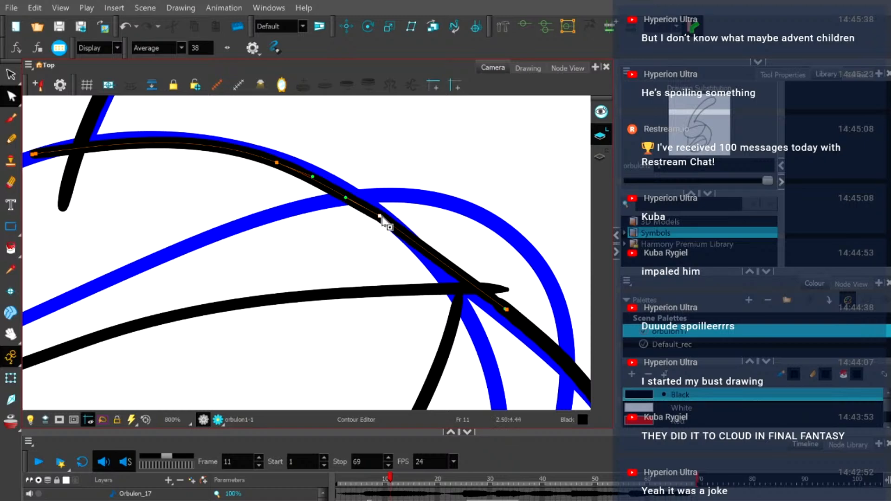
scroll(346, 243, "down", 4)
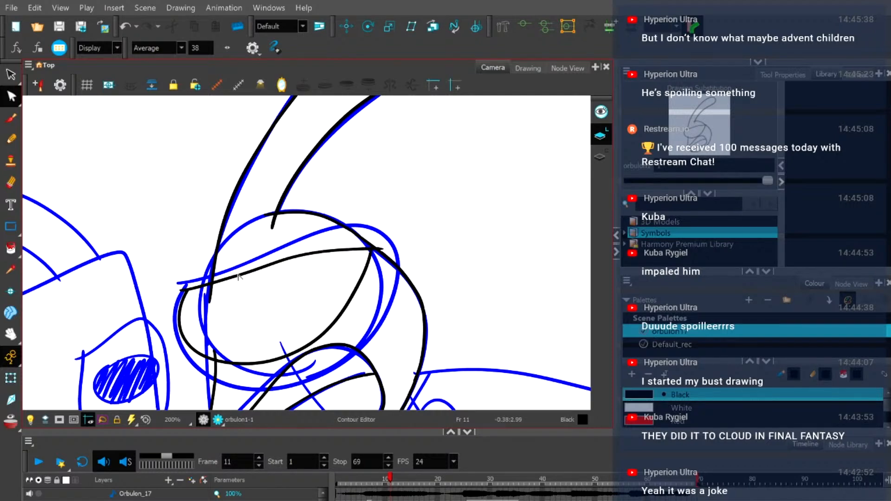
scroll(237, 292, "down", 2)
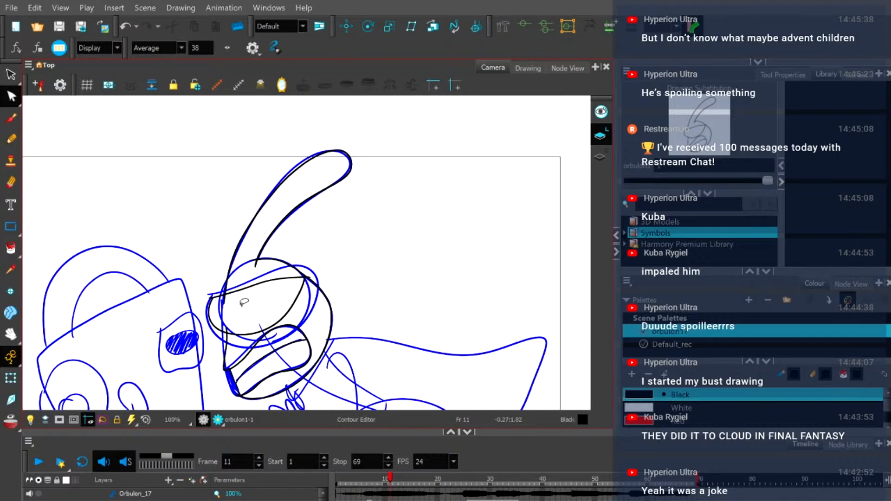
Cut off the antenna line's overshoot inside the head and join its end to the forehead line with the Contour Editor.
scroll(243, 302, "up", 5)
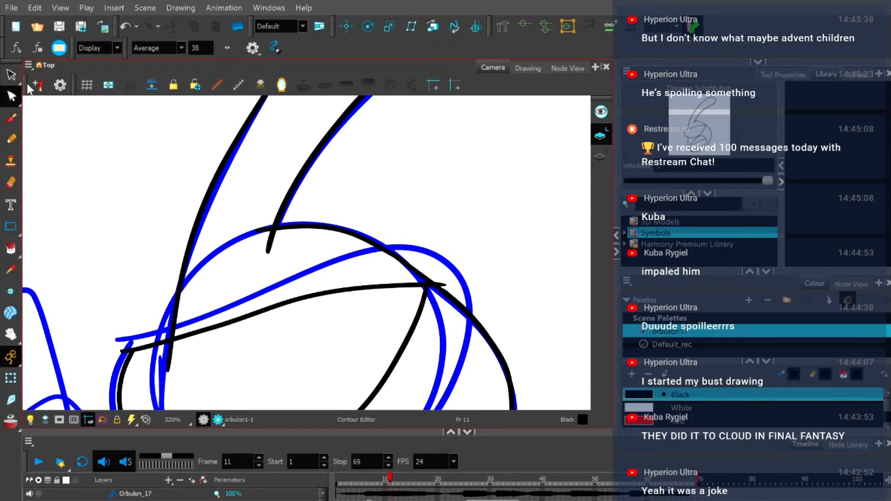
key("alt+t")
scroll(213, 155, "up", 3)
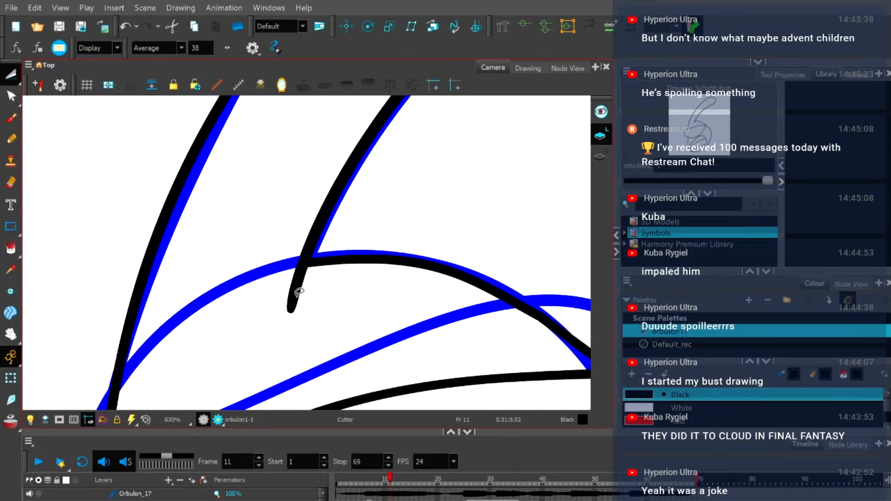
left_click(296, 296)
scroll(307, 281, "up", 3)
left_click(11, 96)
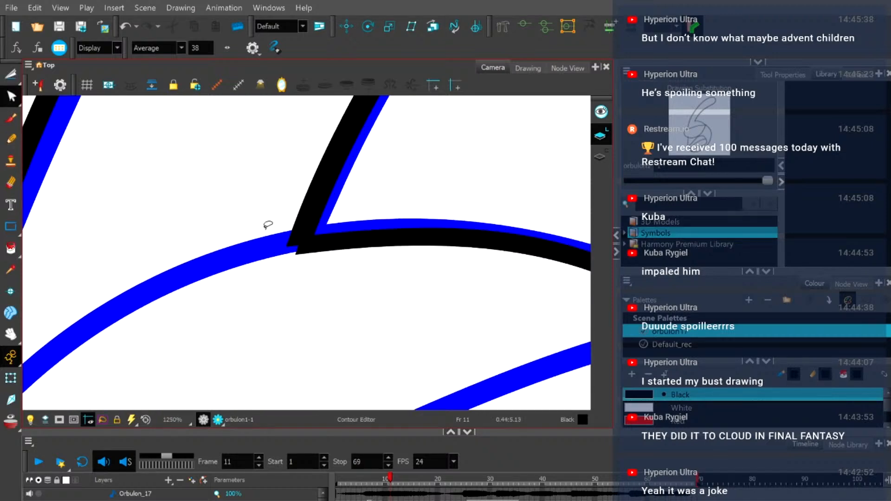
left_click(294, 250)
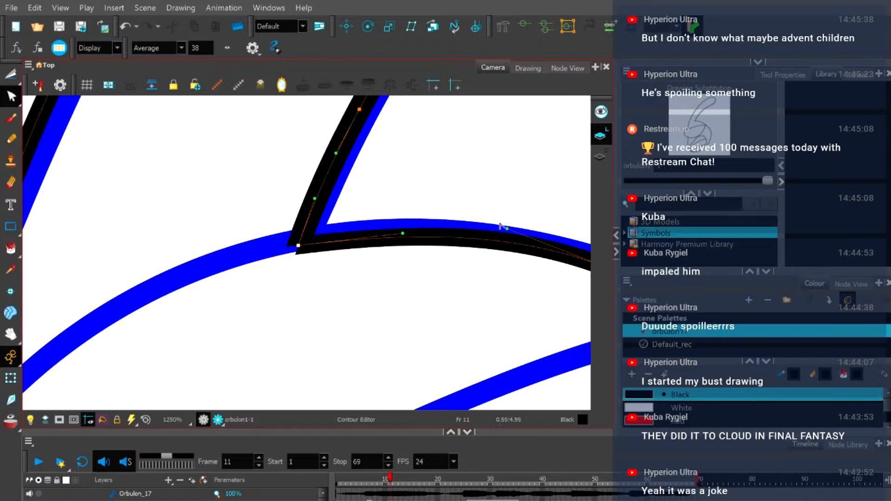
left_click(781, 79)
scroll(493, 179, "down", 3)
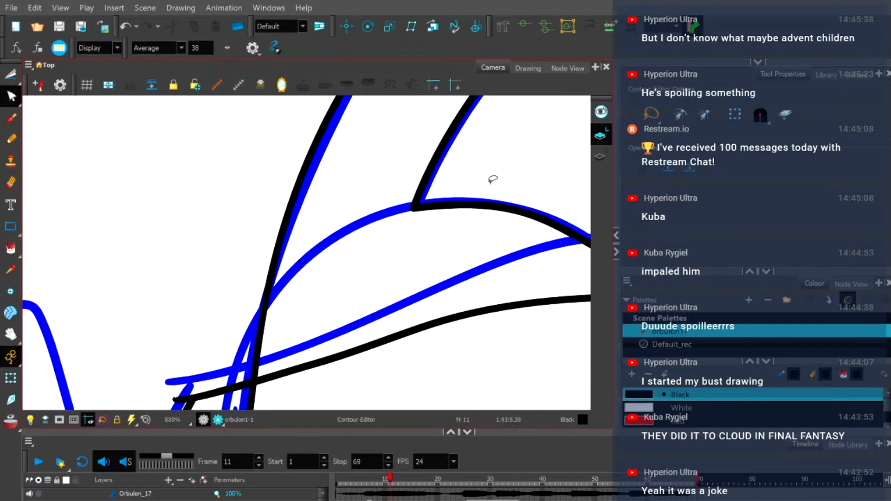
scroll(493, 179, "down", 6)
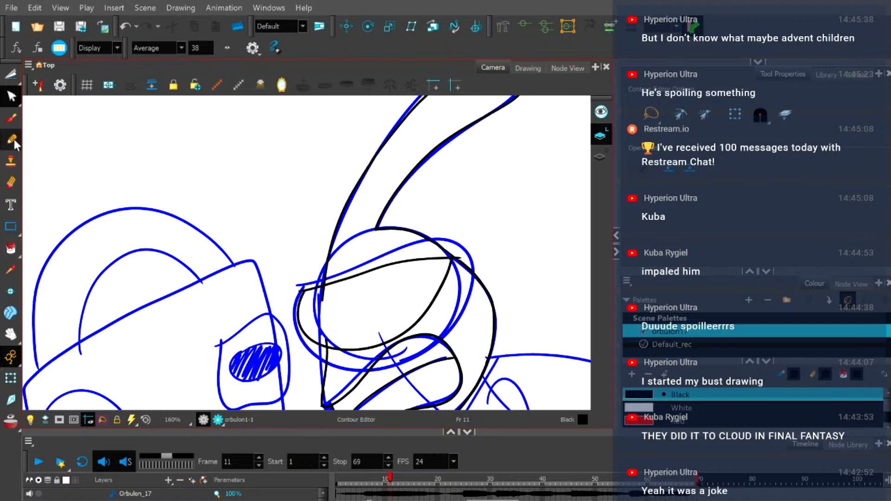
Switch to the Drawing view and cut off the lower lip line's overshoot at the front corner of the mouth.
left_click(13, 139)
left_click_drag(434, 290, 385, 186)
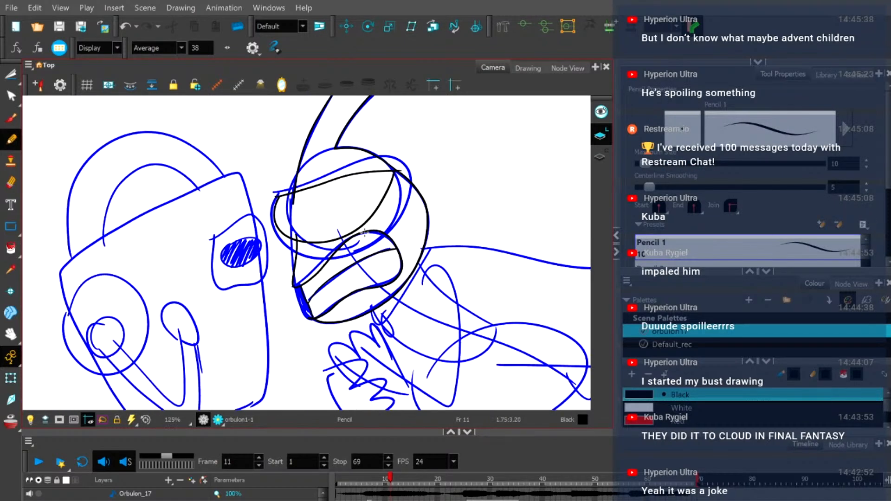
left_click(515, 68)
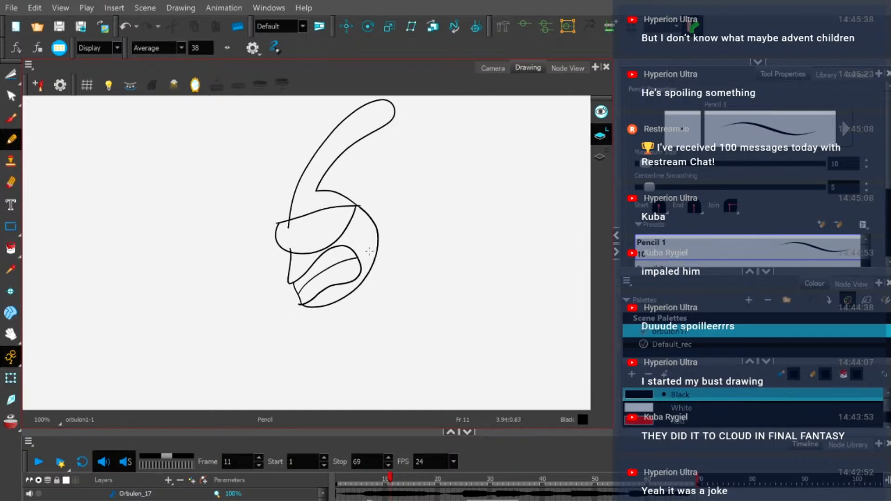
scroll(306, 305, "up", 2)
scroll(305, 305, "up", 2)
key("alt+t")
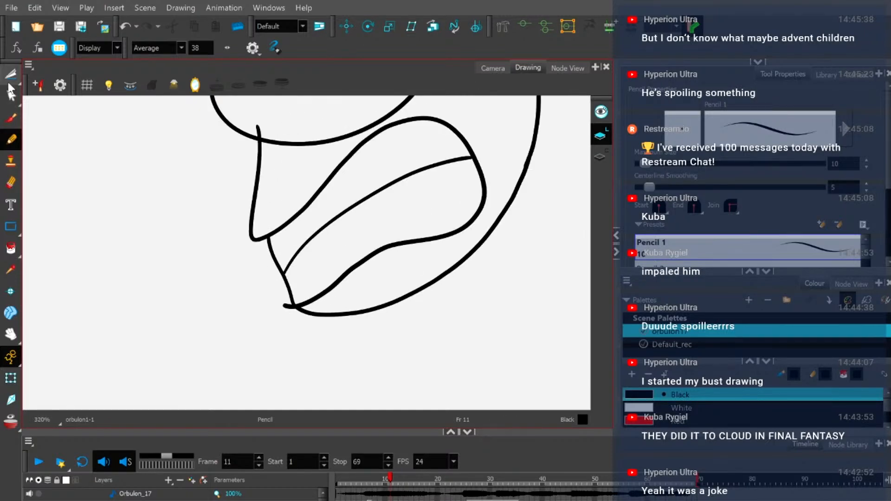
mouse_move(272, 316)
left_mouse_down()
mouse_move(289, 304)
mouse_move(280, 301)
left_mouse_up()
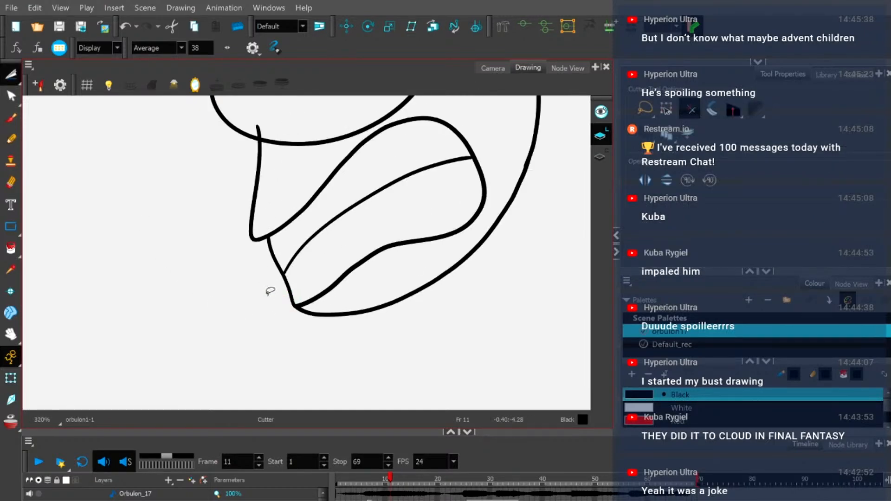
scroll(225, 201, "down", 2)
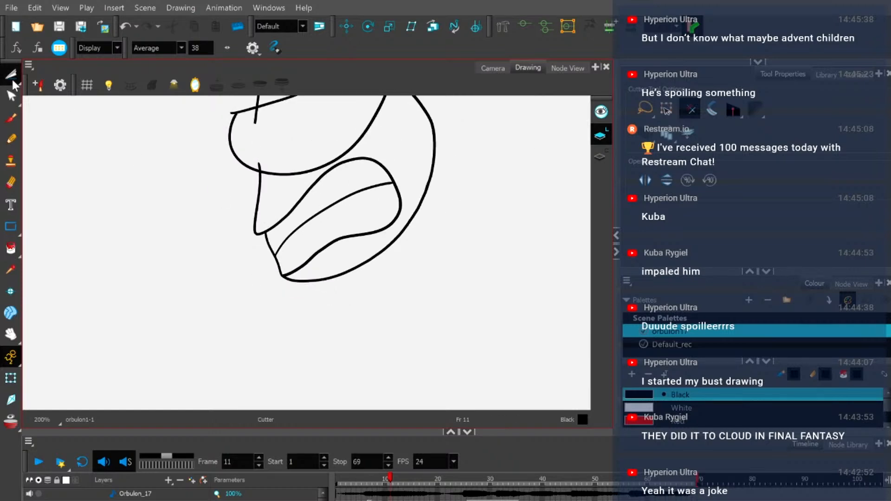
Reshape the pointed front corner of the upper lip with the Contour Editor, bowing the line above it slightly outward.
key("alt+s")
scroll(232, 204, "up", 2)
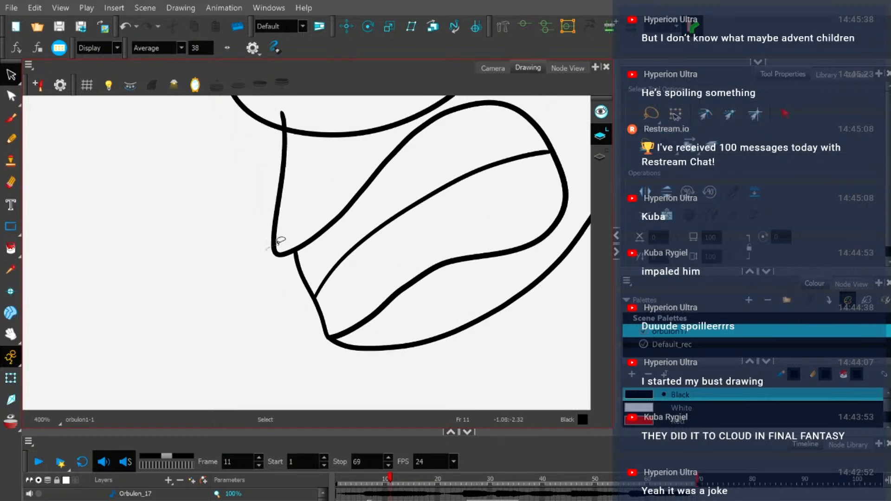
left_click(284, 260)
left_click(12, 96)
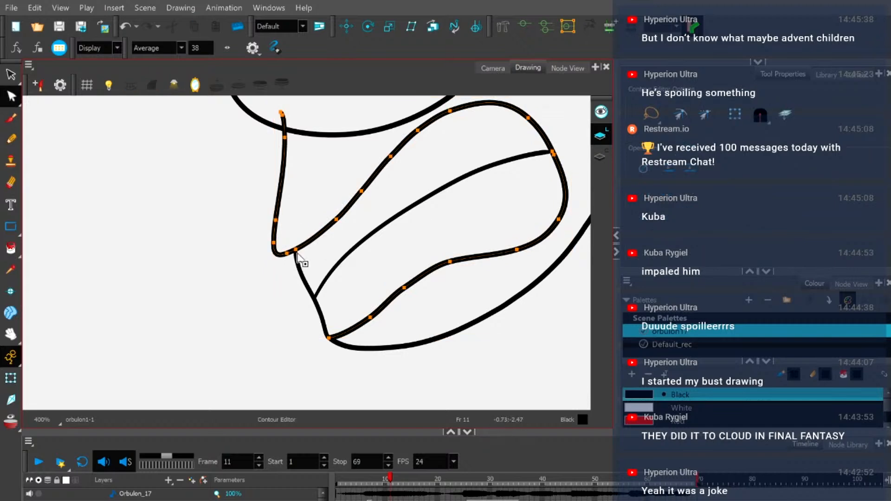
scroll(302, 258, "up", 2)
left_click_drag(265, 255, 281, 258)
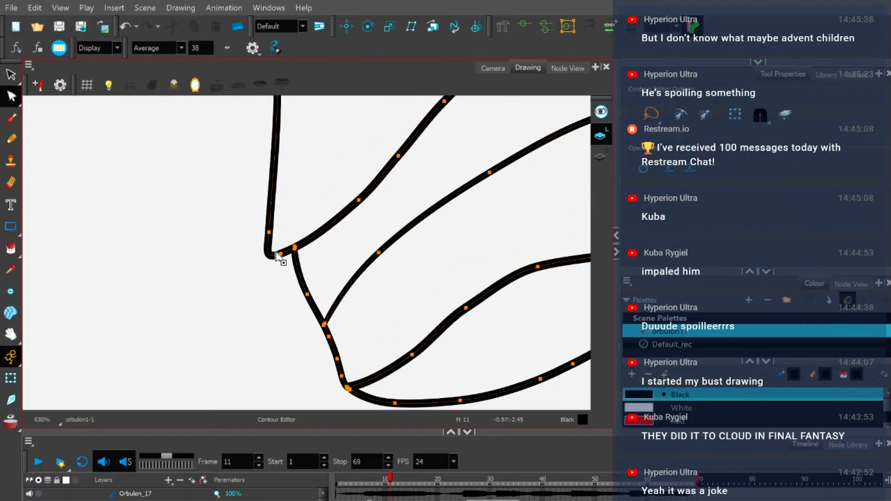
scroll(276, 252, "down", 1)
scroll(276, 253, "down", 1)
left_click(271, 241)
left_click_drag(271, 241, 268, 240)
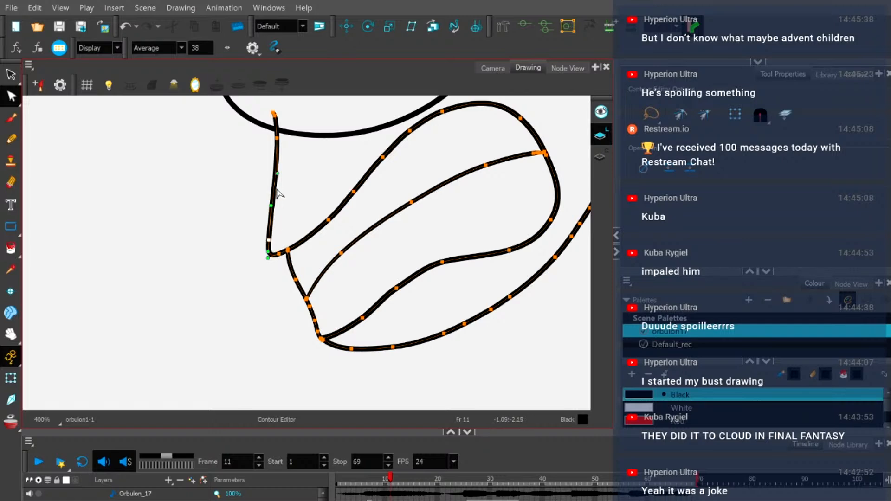
left_click_drag(272, 205, 266, 213)
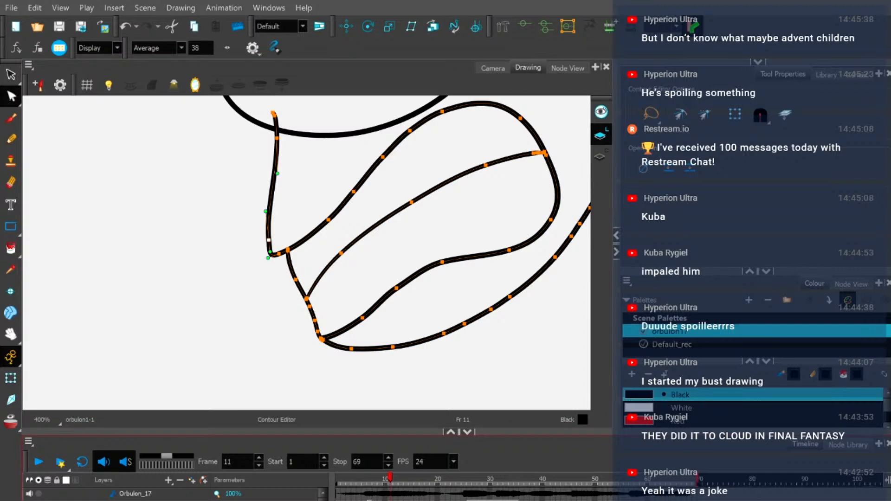
scroll(392, 333, "down", 2)
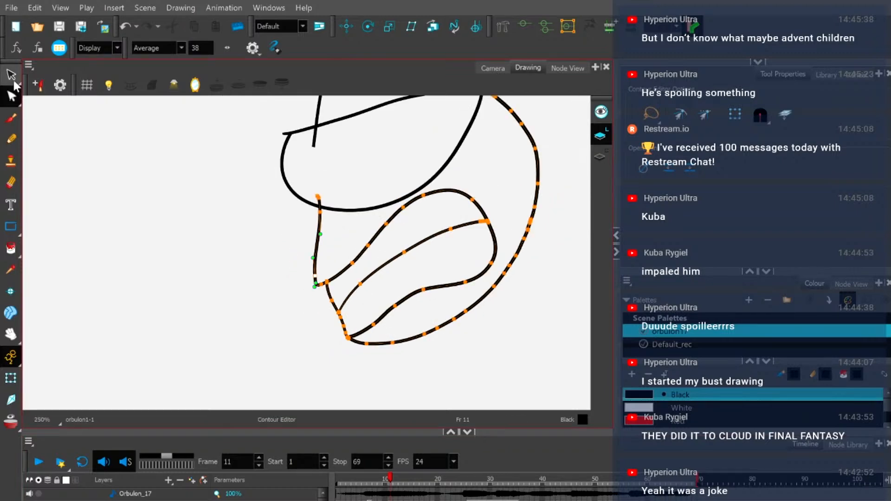
Select the mouth outline with its teeth line and squash it vertically by raising the lower edge.
left_click(13, 79)
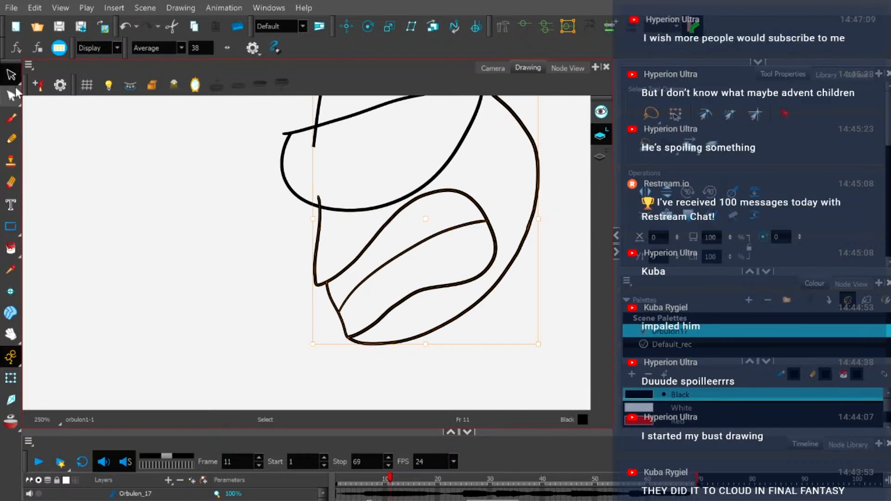
mouse_move(287, 282)
left_mouse_down()
mouse_move(314, 253)
mouse_move(323, 269)
left_mouse_up()
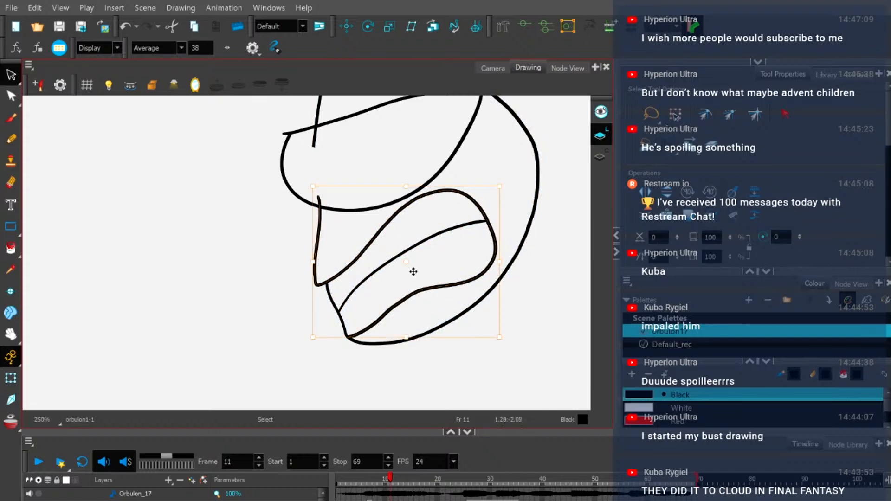
mouse_move(406, 338)
left_mouse_down()
mouse_move(397, 314)
mouse_move(399, 325)
left_mouse_up()
Select the jaw line together with the mouth's front line and raise their lower edge to meet the squashed mouth.
left_click(387, 342)
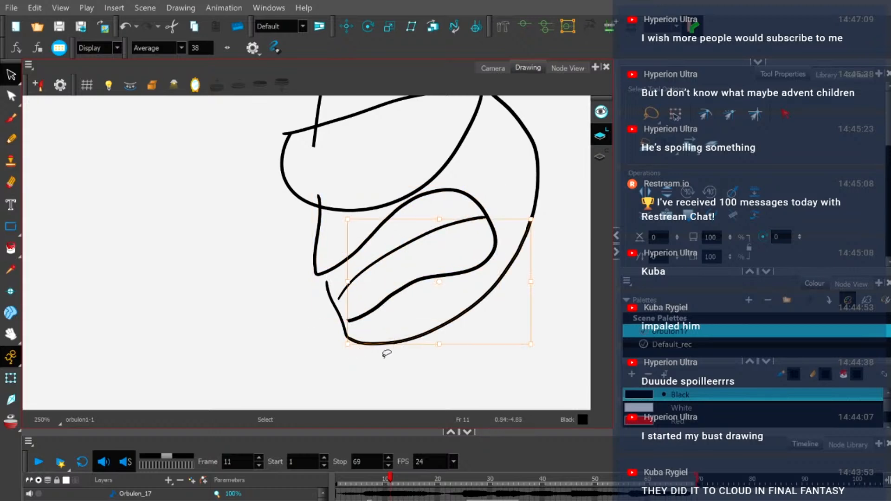
scroll(328, 325, "up", 2)
mouse_move(331, 325)
left_mouse_down()
mouse_move(360, 307)
mouse_move(364, 327)
left_mouse_up()
scroll(371, 334, "down", 4)
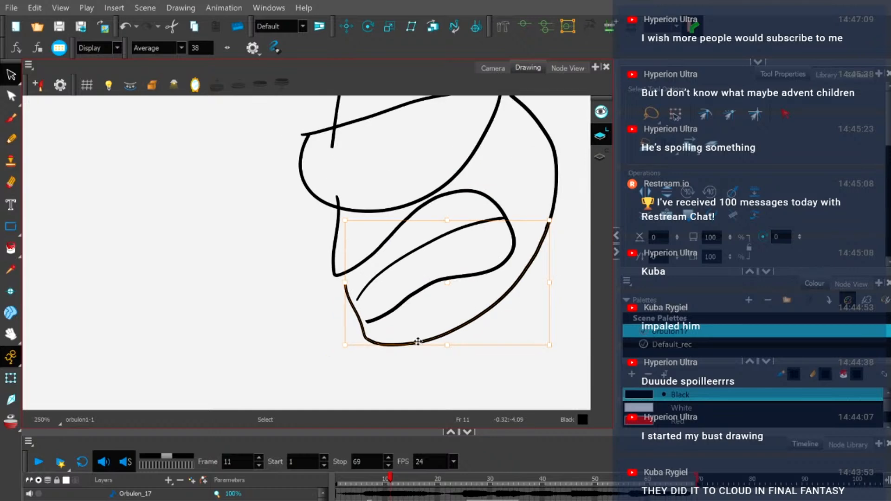
left_click_drag(443, 346, 438, 335)
left_click(455, 345)
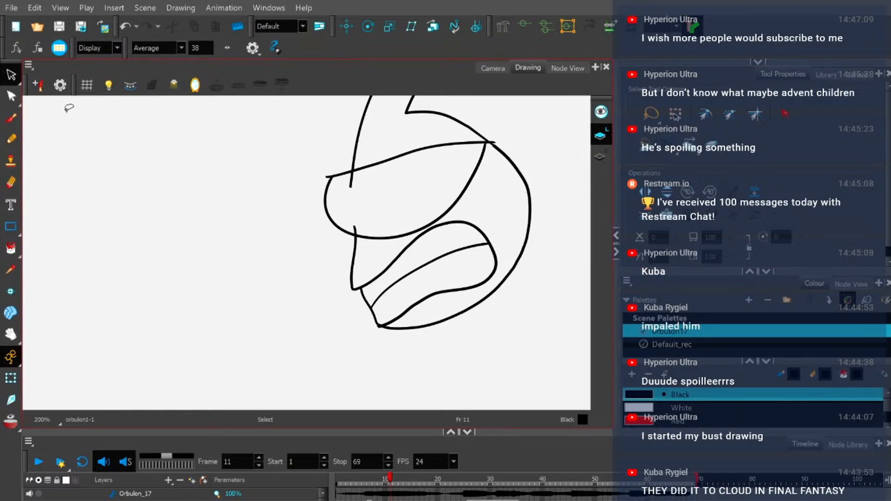
Trim the upper eyelid line's overshoot past the back of the head with the Cutter, undoing the cut that removes the whole lid.
scroll(499, 128, "up", 2)
left_click(481, 140)
scroll(481, 139, "down", 3)
scroll(474, 114, "up", 4)
key("alt+q")
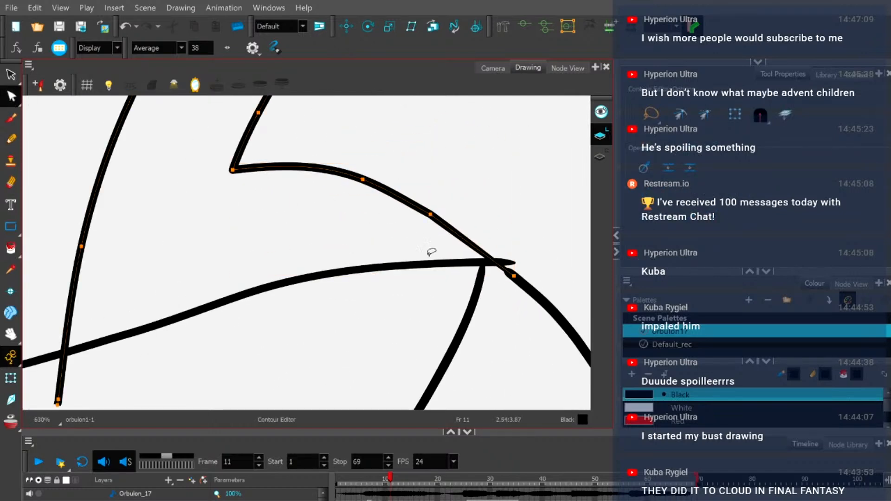
key("alt+t")
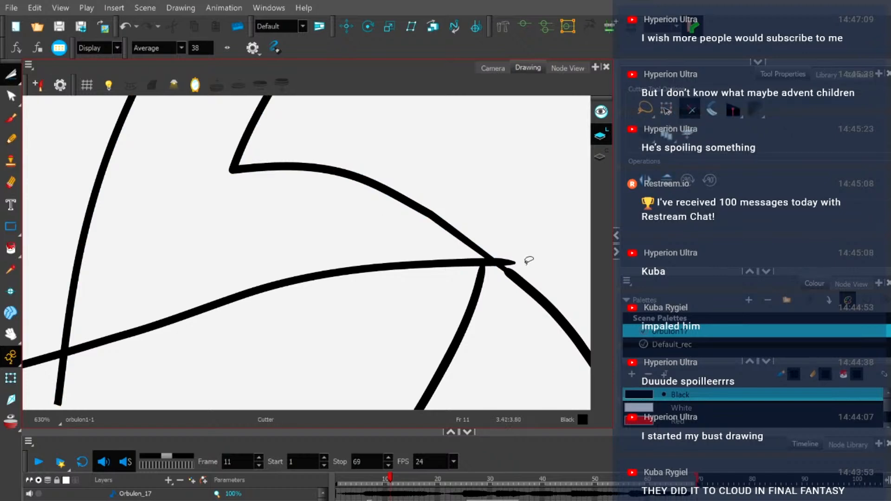
left_click(492, 260)
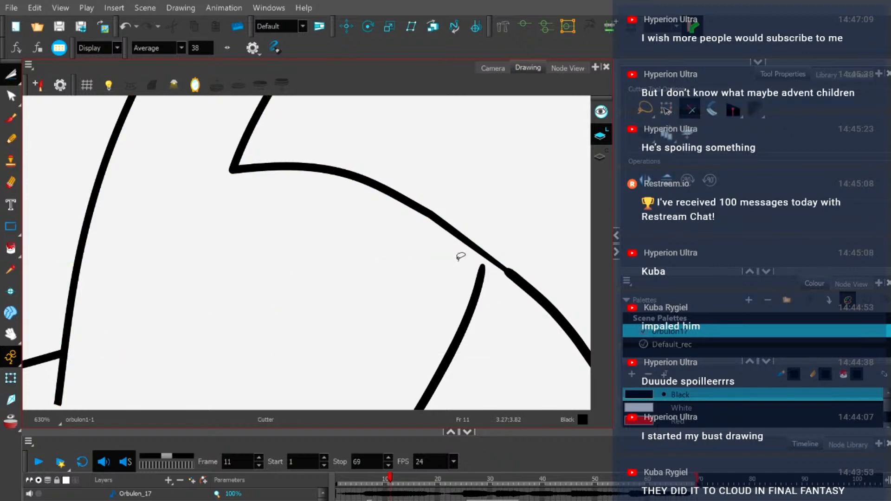
key("ctrl+z")
Cut away the ends of the front face line that cross into the eye, at the upper lid and the lower edge.
scroll(213, 258, "down", 3)
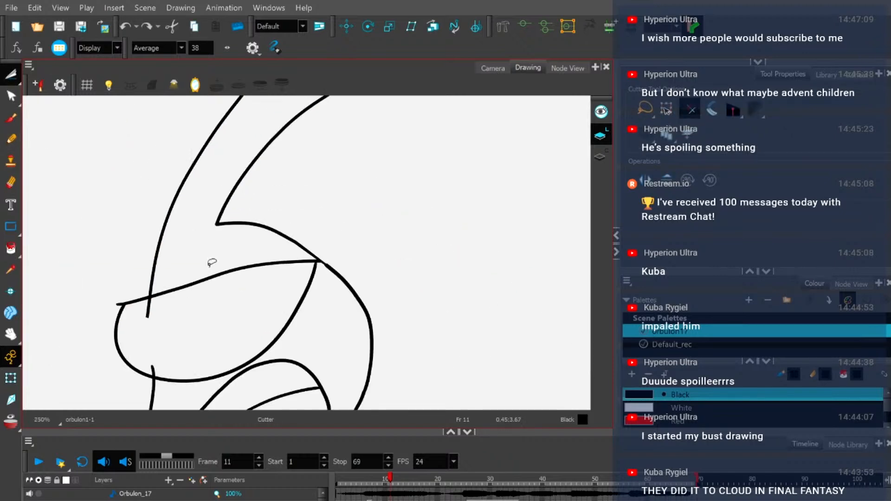
left_click_drag(250, 310, 250, 312)
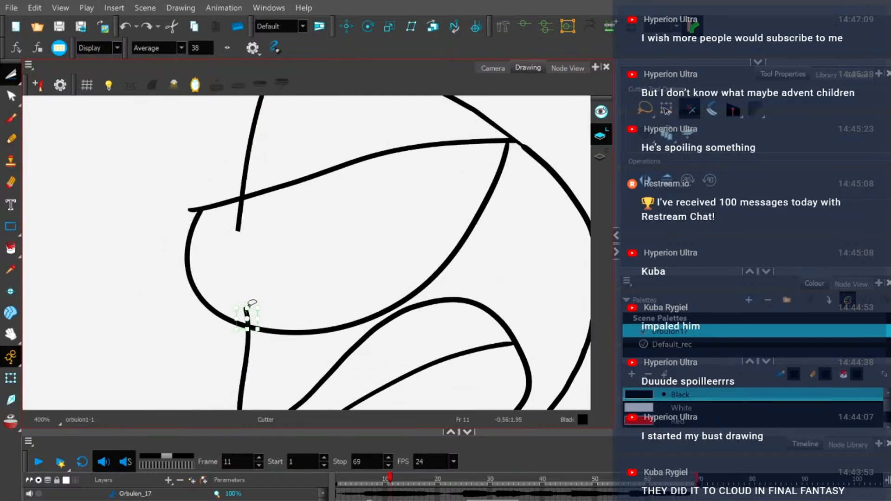
left_click_drag(241, 213, 239, 219)
scroll(244, 296, "up", 2)
mouse_move(247, 293)
left_mouse_down()
mouse_move(269, 312)
mouse_move(229, 314)
mouse_move(244, 301)
left_mouse_up()
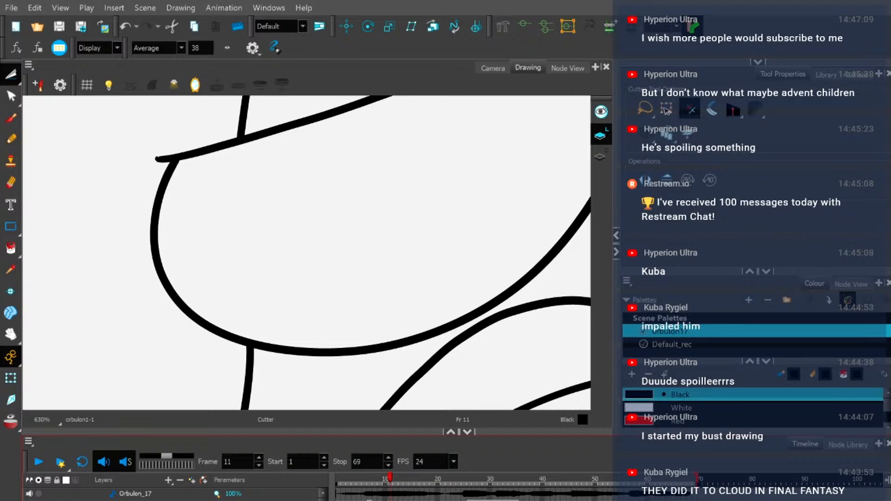
scroll(244, 247, "down", 6)
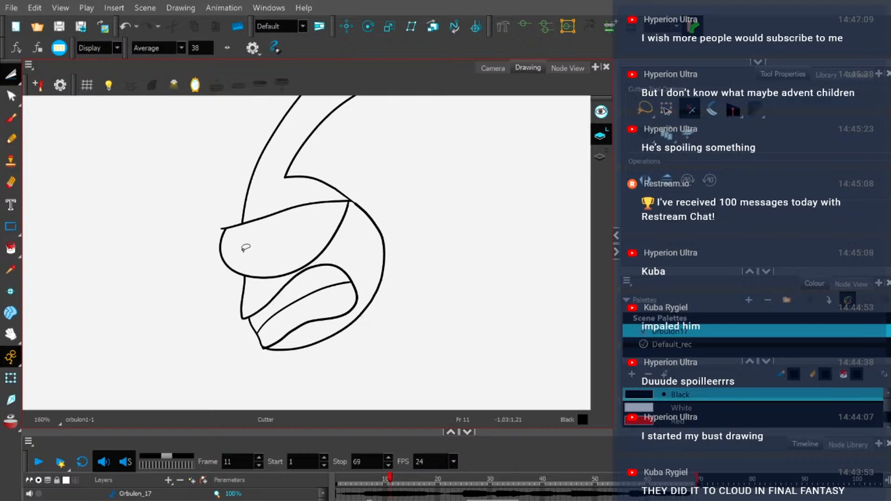
Delete the surplus point at the rear end of the upper lid line and pull its end back to the eye's corner with the Contour Editor.
left_click(11, 96)
scroll(282, 209, "up", 2)
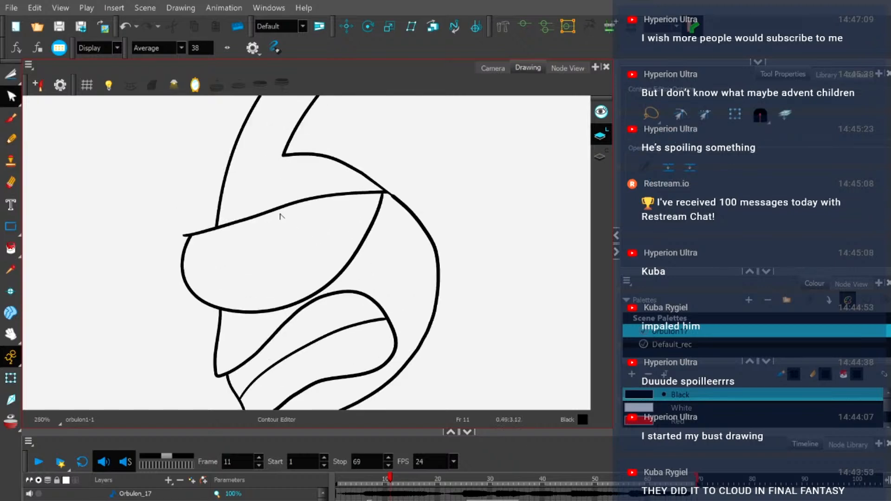
left_click(306, 200)
scroll(385, 192, "up", 6)
left_click(381, 184)
scroll(383, 182, "up", 2)
left_click(420, 180)
key("Delete")
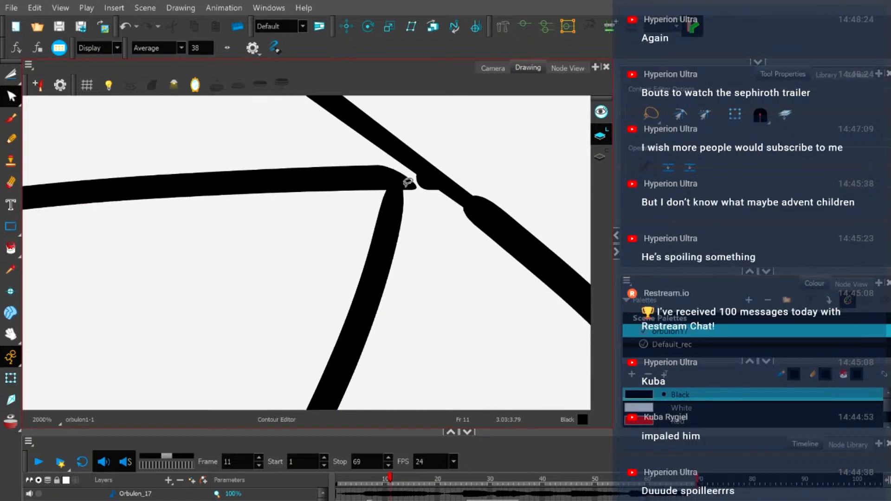
left_click_drag(395, 177, 379, 180)
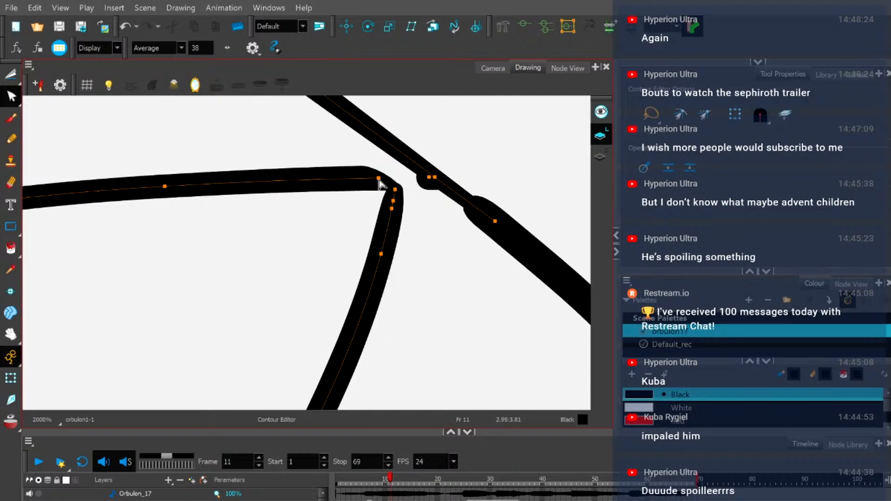
scroll(330, 213, "down", 10)
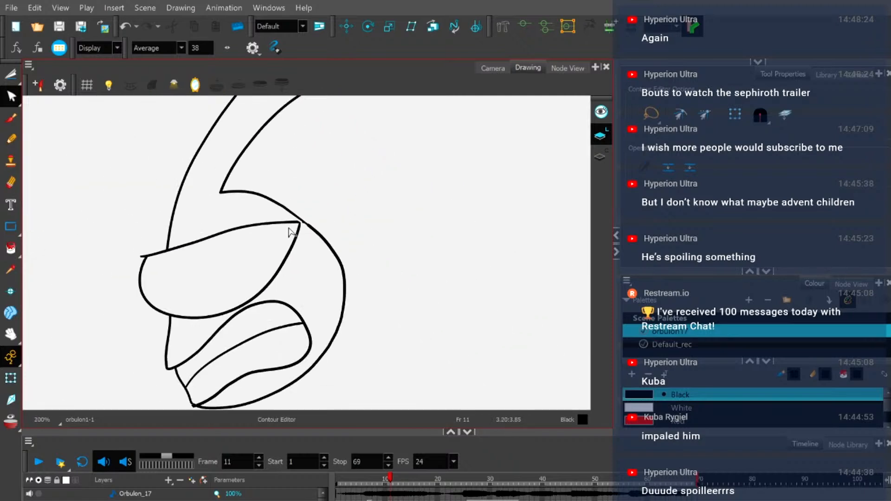
Trim the upper lid line's overshoot past the front of the eye with the Cutter.
scroll(291, 240, "down", 3)
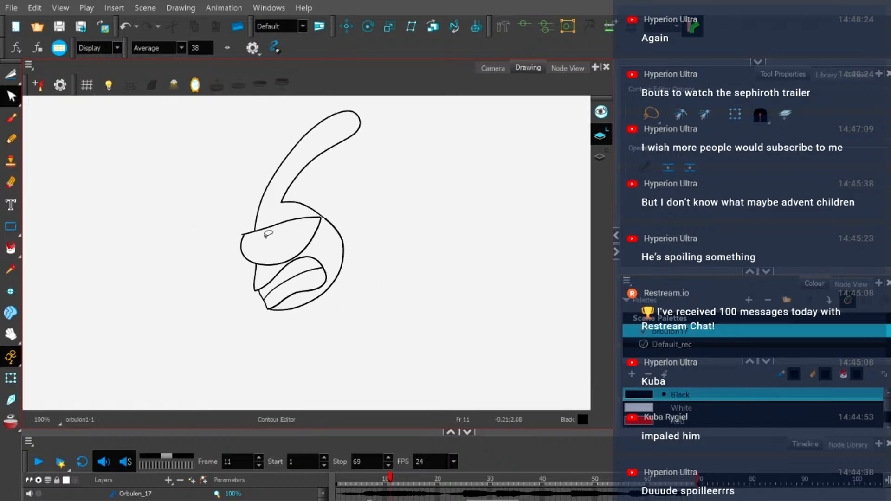
scroll(262, 235, "up", 4)
left_click(235, 225)
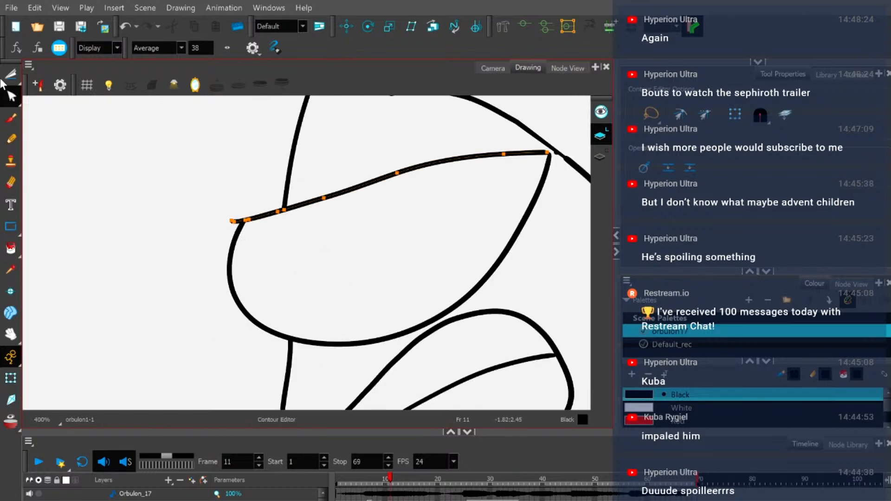
key("alt+t")
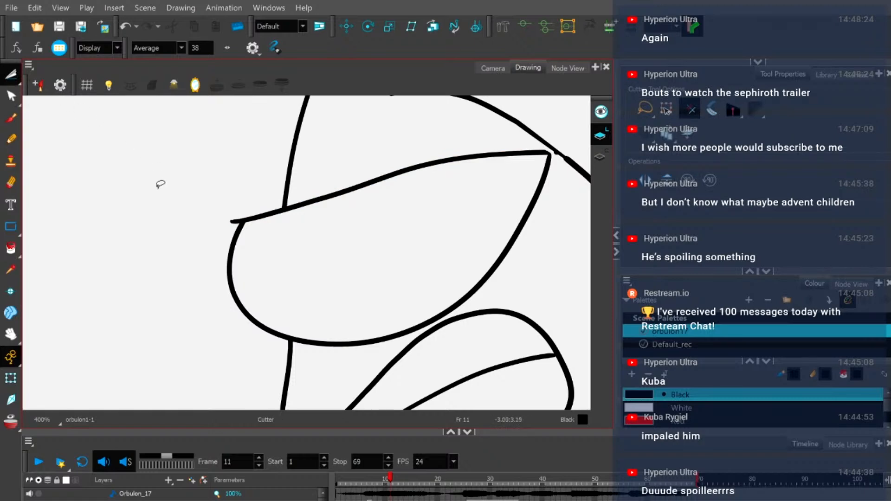
scroll(231, 217, "up", 2)
left_click(236, 211)
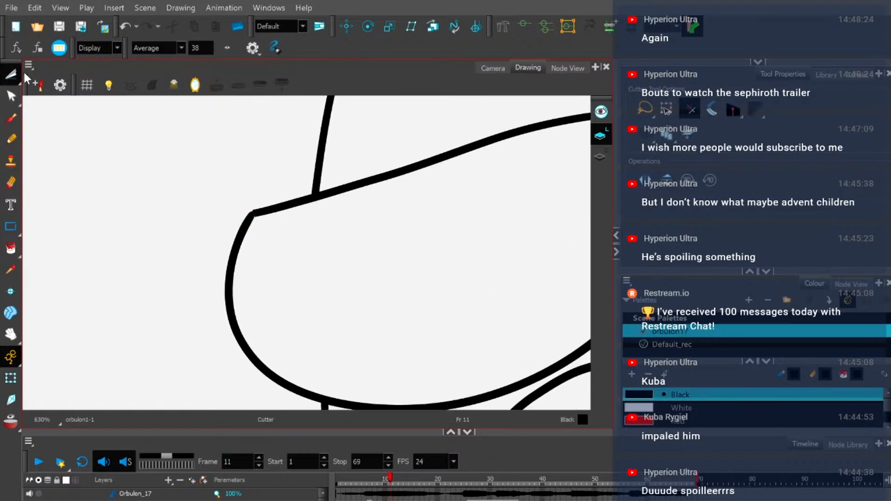
Select the eye outline, narrow it slightly from the front and raise its lower edge a little.
key("alt+s")
scroll(99, 134, "down", 4)
mouse_move(135, 191)
left_mouse_down()
mouse_move(149, 139)
mouse_move(159, 193)
mouse_move(174, 194)
mouse_move(151, 186)
left_mouse_up()
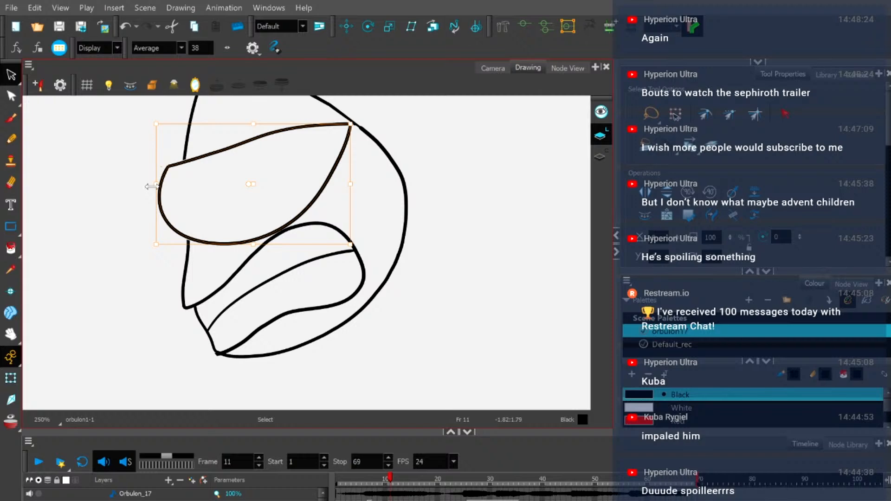
left_click_drag(253, 247, 252, 245)
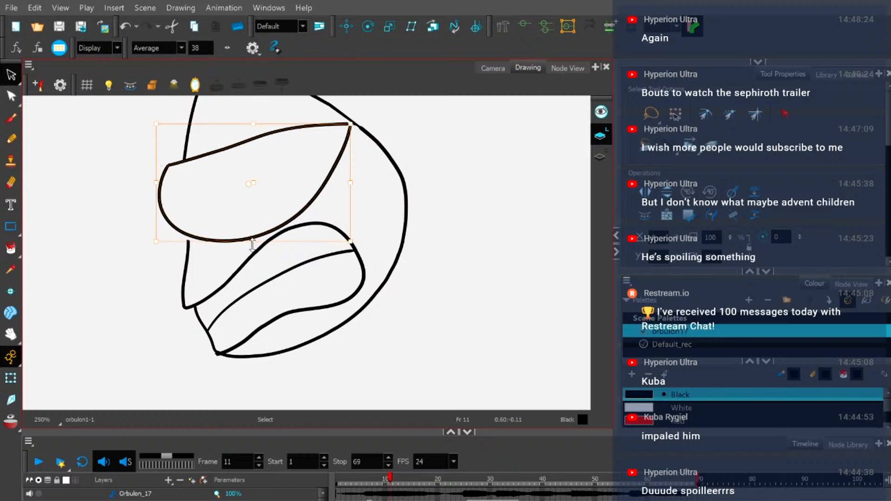
left_click_drag(151, 185, 155, 186)
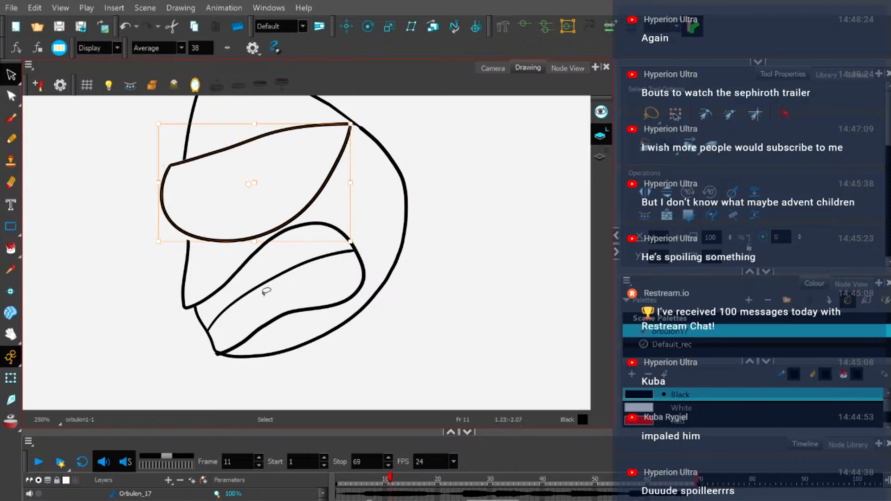
left_click(119, 219)
Extend the ends of the front face lines above and below the eye to meet its outline with the Contour Editor.
left_click(12, 96)
scroll(182, 241, "up", 4)
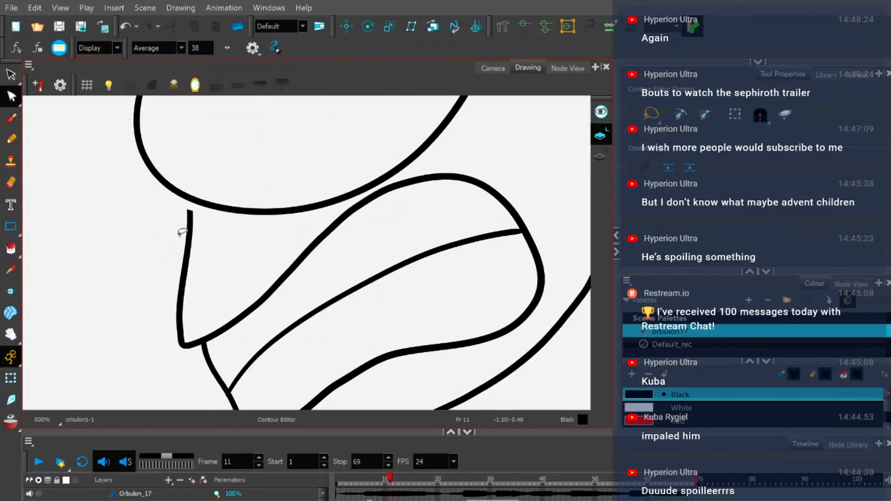
left_click(198, 207)
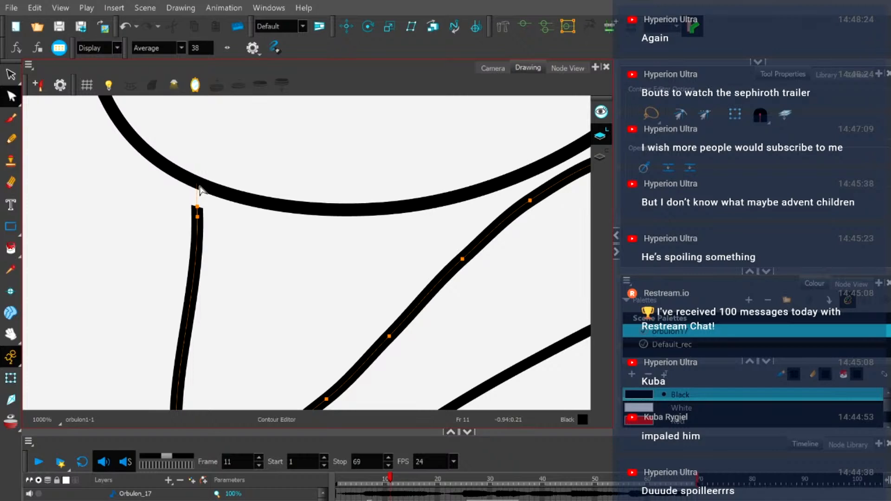
scroll(200, 190, "down", 3)
scroll(244, 257, "up", 4)
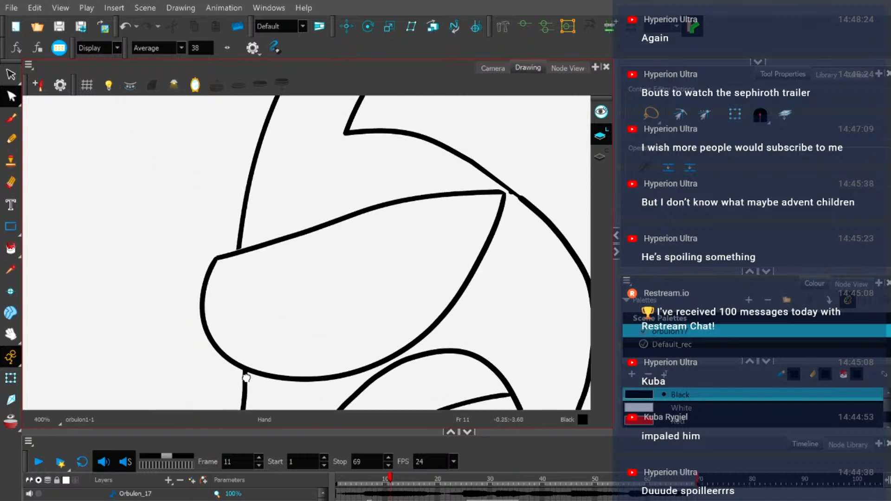
scroll(241, 254, "up", 4)
left_click_drag(246, 279, 246, 293)
Reposition the lid line's end point at the eye's front corner, sliding it back along the lid to smooth the joint.
scroll(196, 251, "down", 10)
scroll(208, 254, "down", 2)
scroll(194, 245, "up", 10)
left_click(236, 260)
scroll(255, 238, "up", 4)
left_click_drag(286, 217, 351, 211)
key("ctrl+z")
left_click(282, 232)
left_click_drag(282, 232, 323, 216)
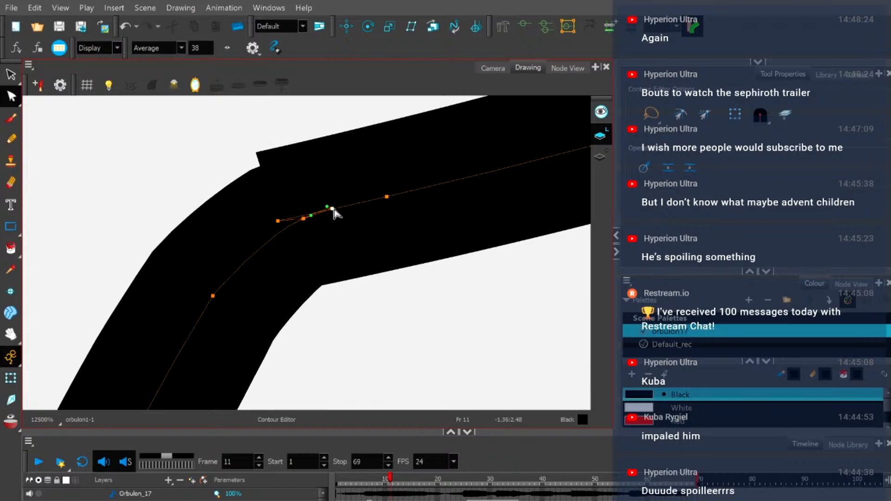
scroll(169, 211, "down", 5)
scroll(182, 246, "down", 3)
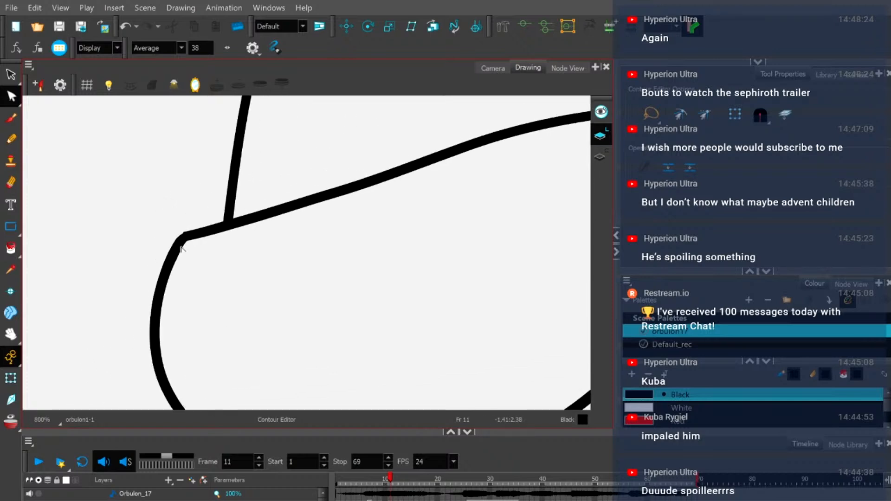
scroll(182, 247, "down", 2)
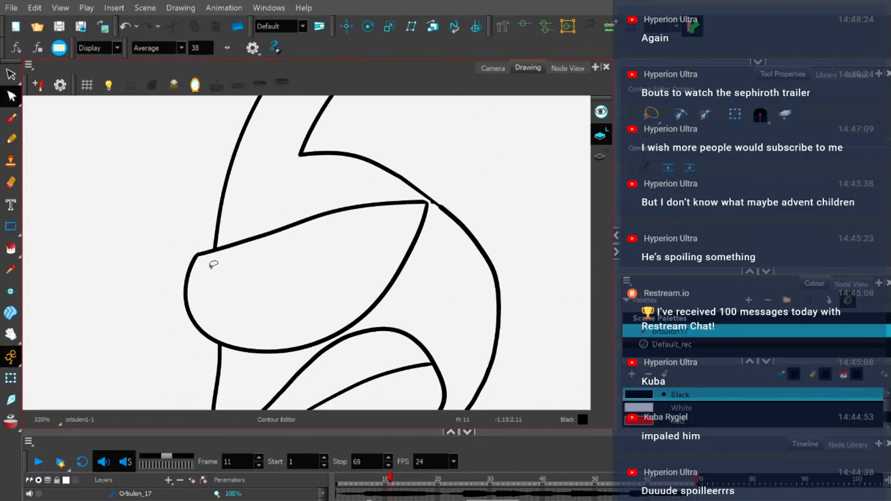
scroll(308, 302, "down", 3)
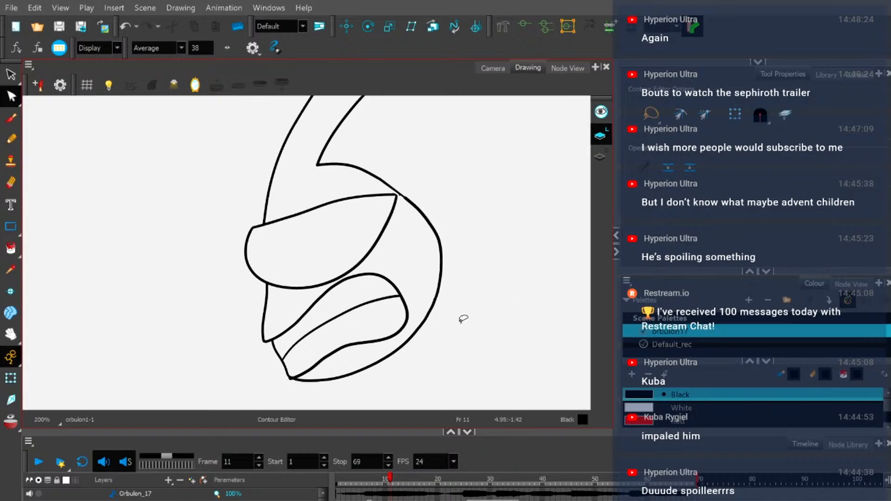
Trim the jutting line end at the mouth's lower front corner with the Cutter.
scroll(466, 300, "down", 1)
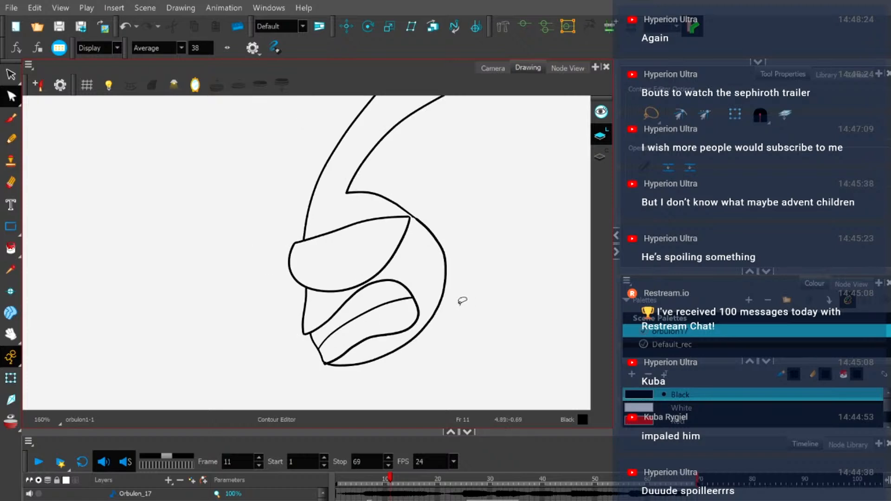
scroll(338, 361, "up", 9)
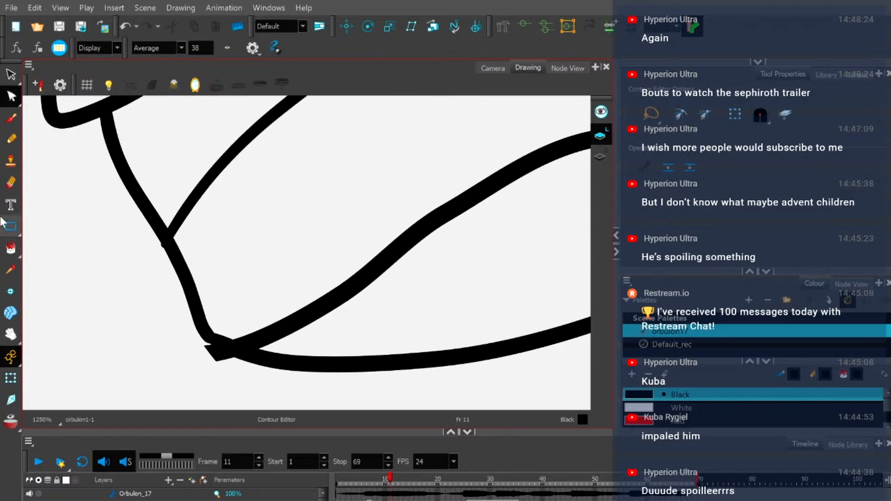
left_click_drag(8, 74, 24, 85)
left_click_drag(200, 351, 210, 355)
key("Delete")
scroll(255, 344, "down", 8)
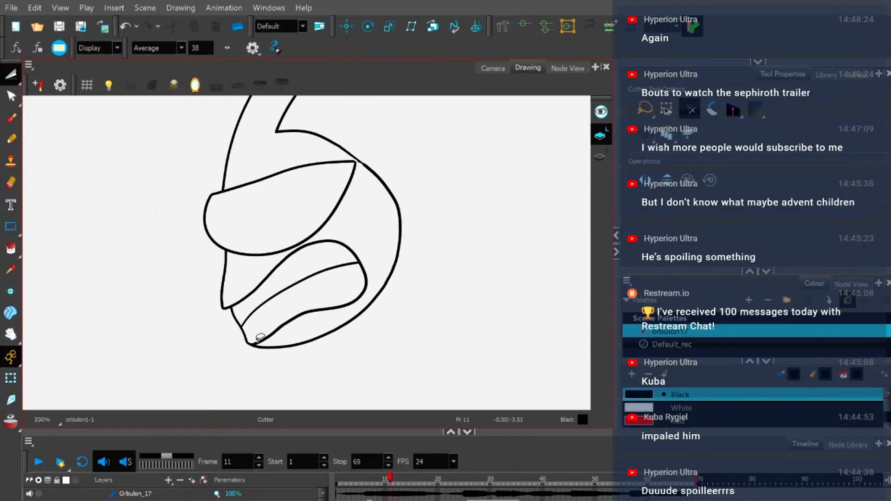
scroll(261, 337, "up", 8)
scroll(251, 343, "down", 7)
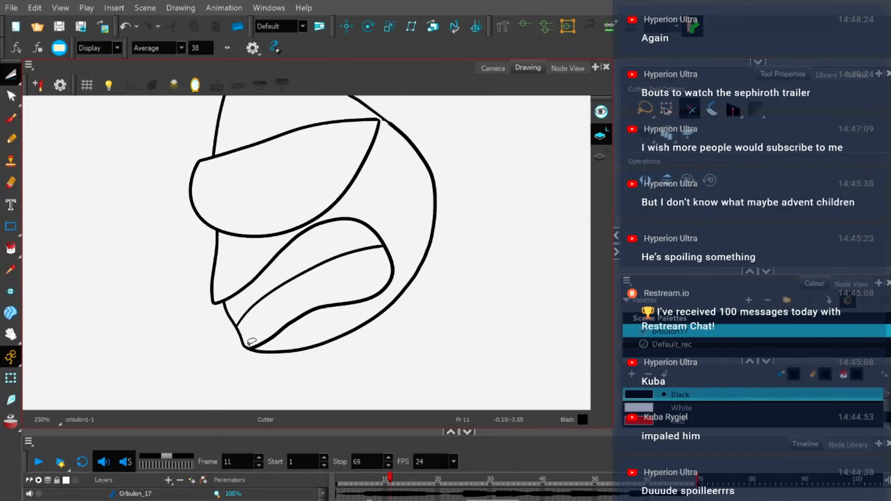
scroll(290, 312, "down", 2)
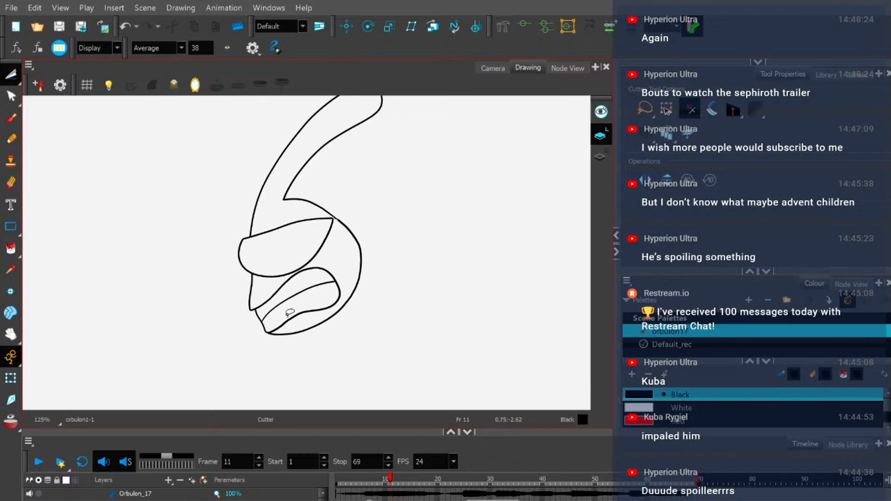
Remove the leftover nub of the lid line from the back-of-head outline with the Contour Editor.
scroll(327, 233, "up", 12)
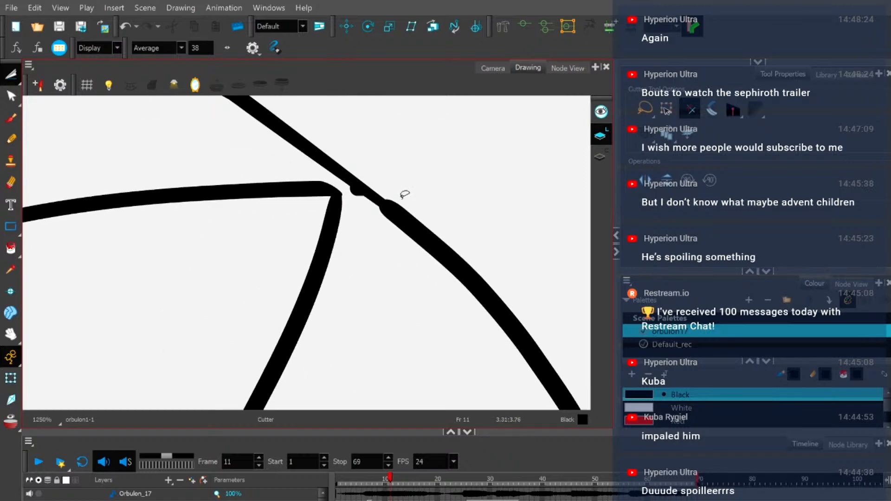
left_click(11, 96)
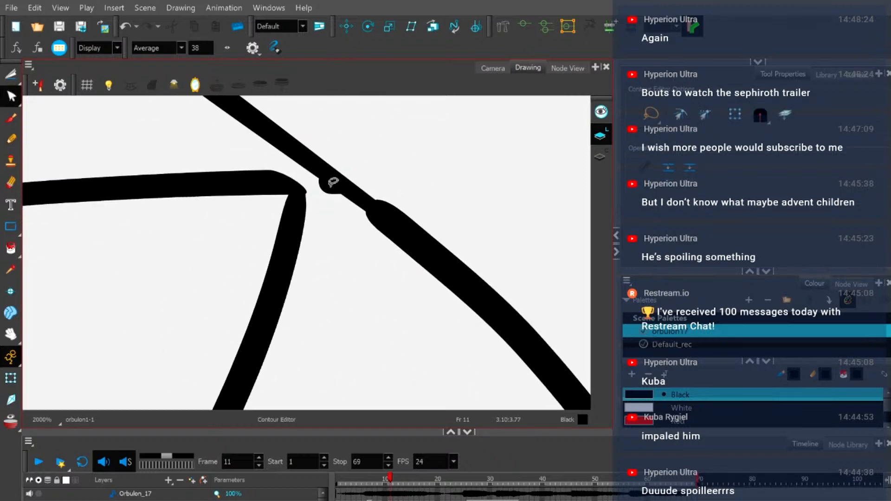
left_click(364, 184)
scroll(363, 208, "down", 2)
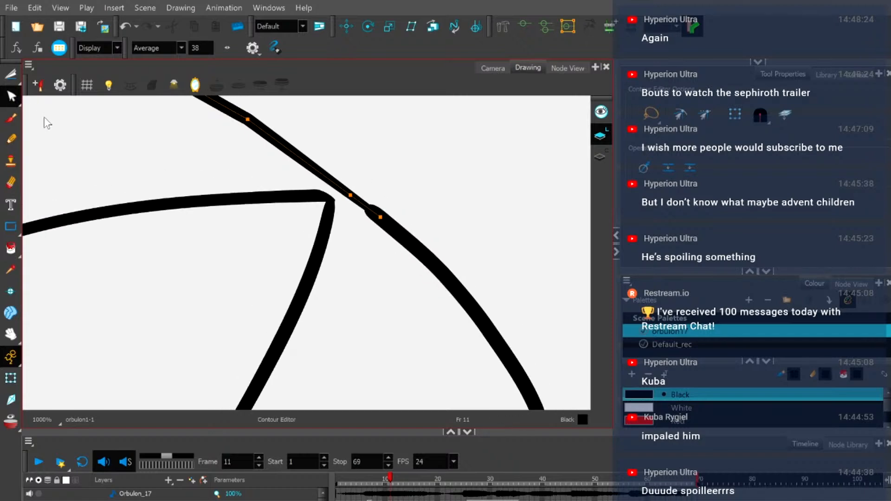
Thicken the thin end of the upper head line with the Pencil Editor to match the back-of-head line it joins.
key("alt+shift+q")
scroll(371, 205, "up", 3)
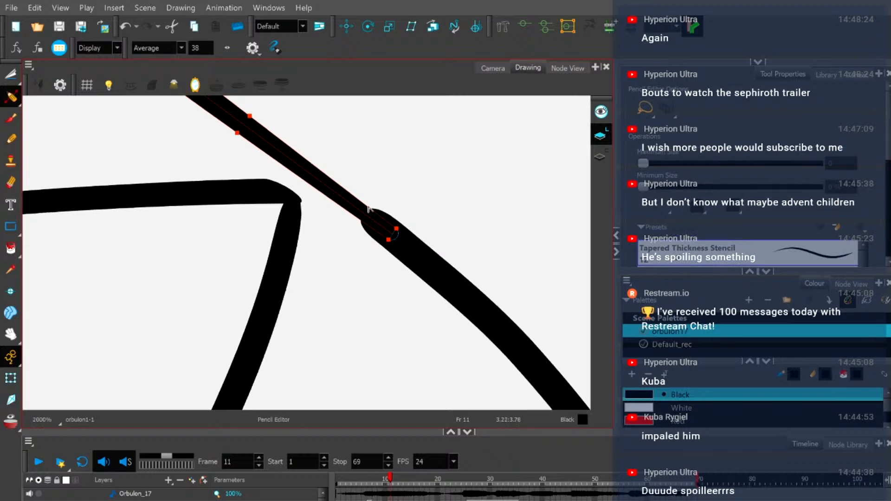
left_click_drag(407, 234, 387, 257)
scroll(348, 266, "down", 8)
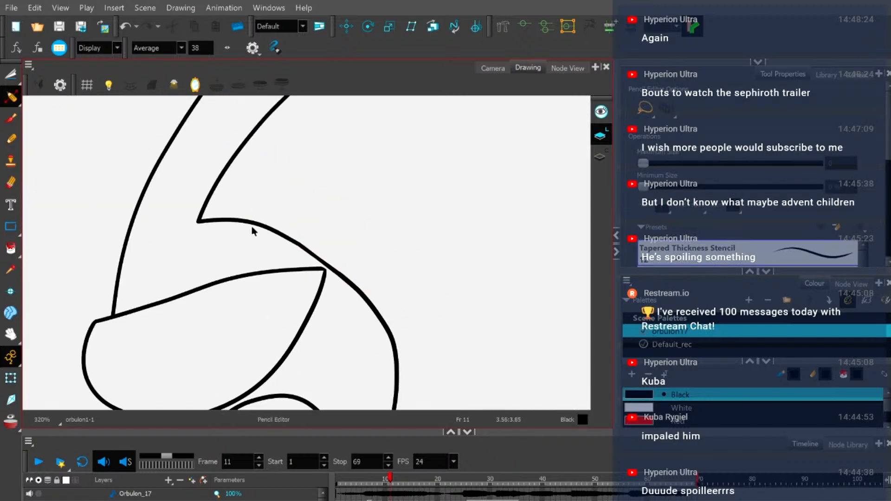
Check the cleaned head line art as a whole and switch to the Camera view to compare it with the blue roughs.
key("space")
scroll(252, 227, "down", 3)
left_click_drag(252, 227, 267, 225)
scroll(246, 290, "down", 2)
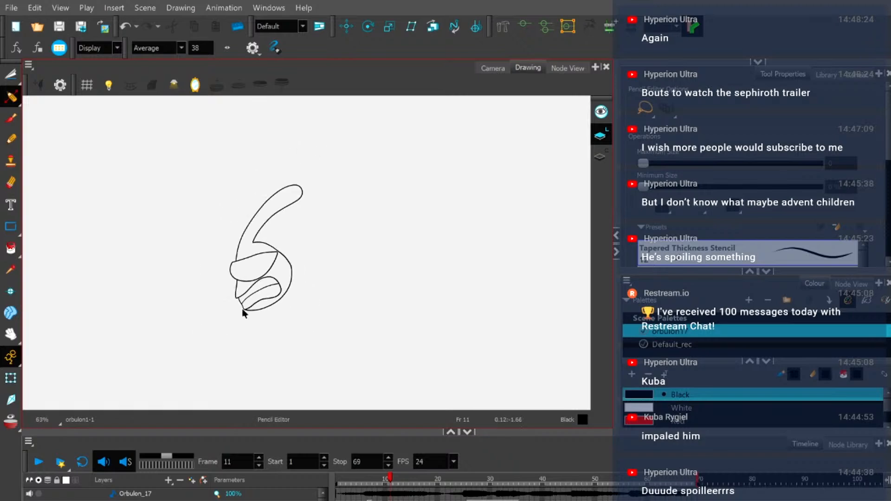
scroll(245, 299, "up", 7)
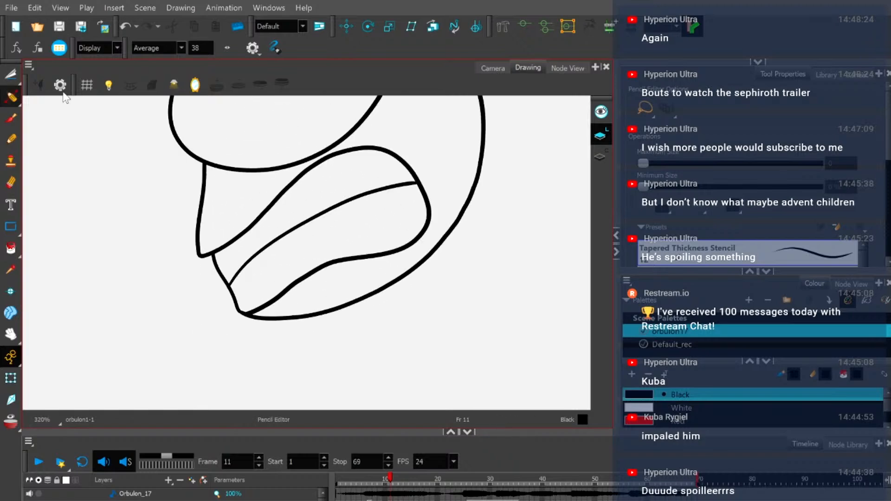
left_click(487, 67)
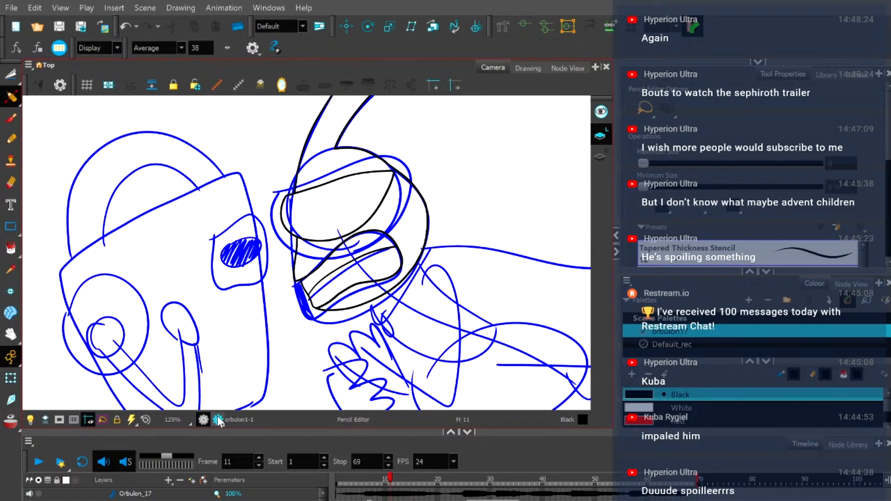
Draw the black collar band beneath the head with the Pencil, from under the chin up to a pointed tip behind the head.
scroll(340, 305, "down", 1)
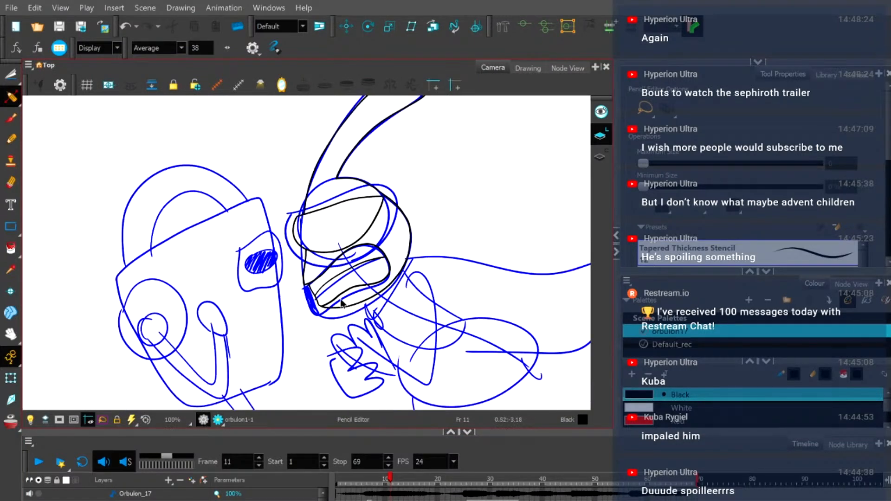
left_click(12, 134)
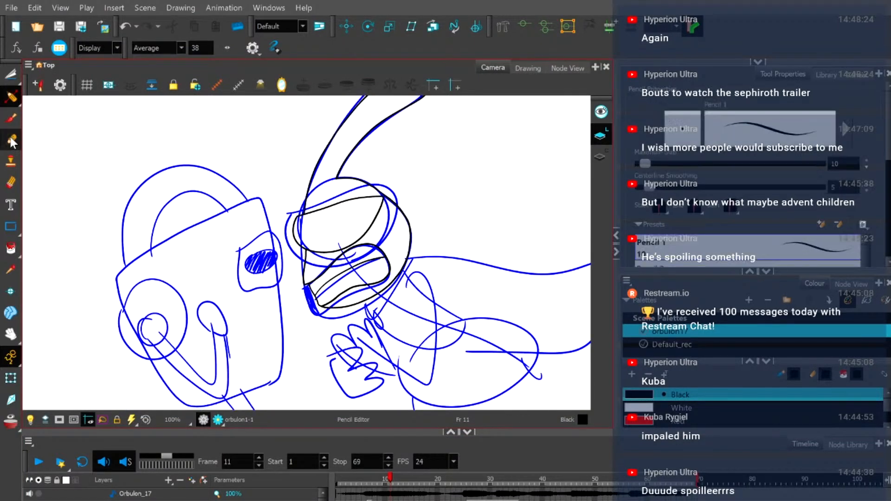
left_click_drag(355, 310, 302, 315)
scroll(294, 233, "up", 2)
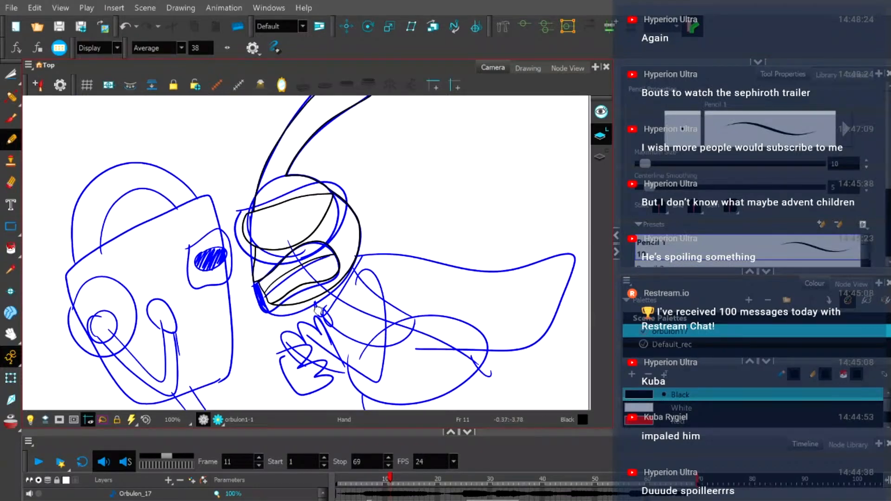
key("space")
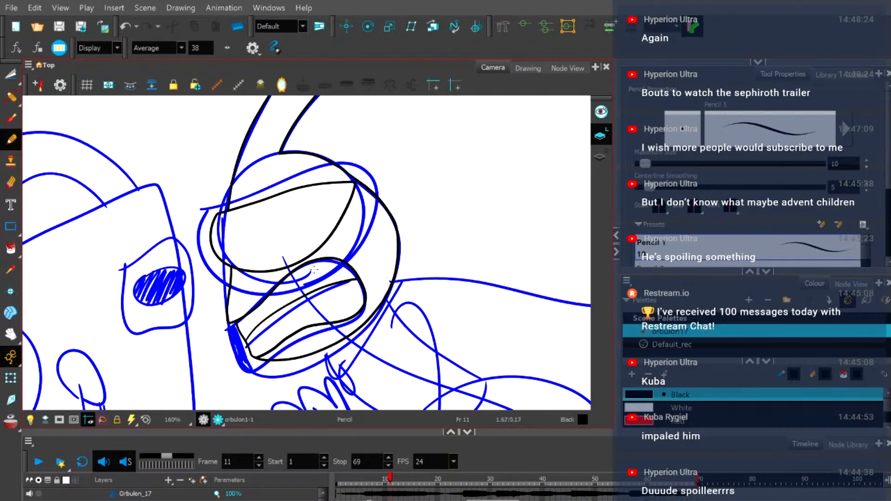
key("space")
left_click_drag(355, 349, 318, 224)
key("space")
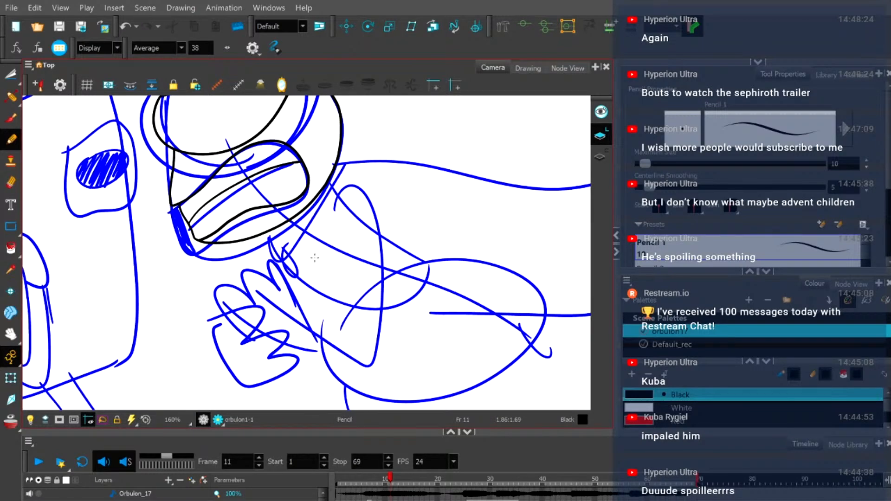
scroll(307, 263, "up", 2)
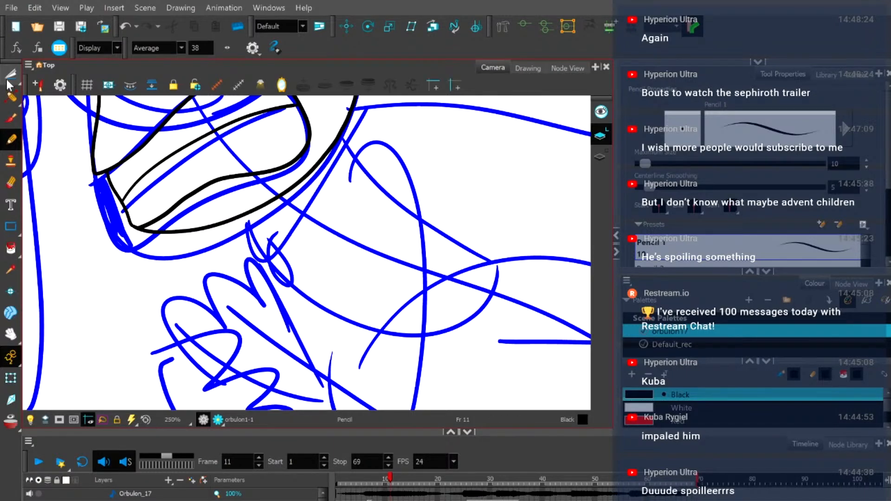
mouse_move(248, 211)
left_mouse_down()
mouse_move(253, 249)
mouse_move(276, 258)
mouse_move(338, 159)
mouse_move(373, 124)
mouse_move(348, 110)
left_mouse_up()
Trace the upper and lower lines of the rounded shape below the collar and join them with a curved end stroke, using the Pencil.
key("space")
mouse_move(499, 177)
left_mouse_down()
mouse_move(465, 199)
mouse_move(416, 209)
left_mouse_up()
left_click_drag(274, 189, 420, 306)
key("ctrl+z")
mouse_move(269, 179)
left_mouse_down()
mouse_move(326, 244)
mouse_move(400, 286)
mouse_move(432, 293)
left_mouse_up()
left_click_drag(201, 303, 379, 368)
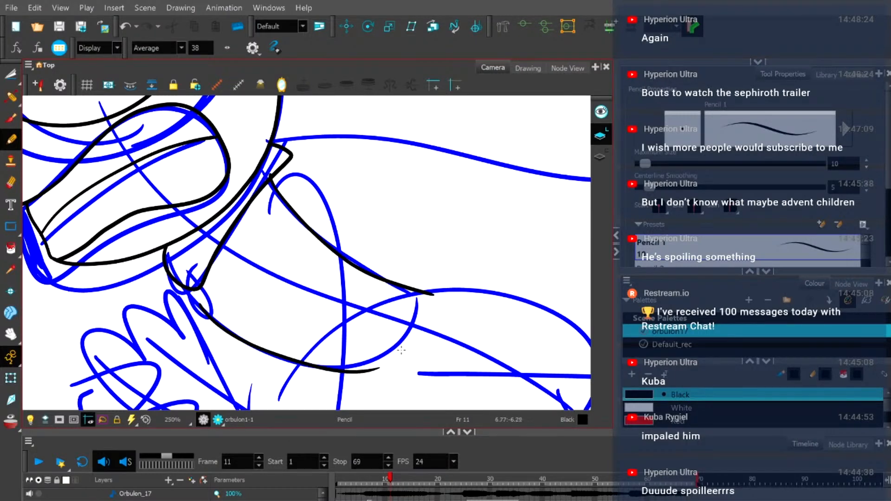
left_click_drag(422, 313, 422, 225)
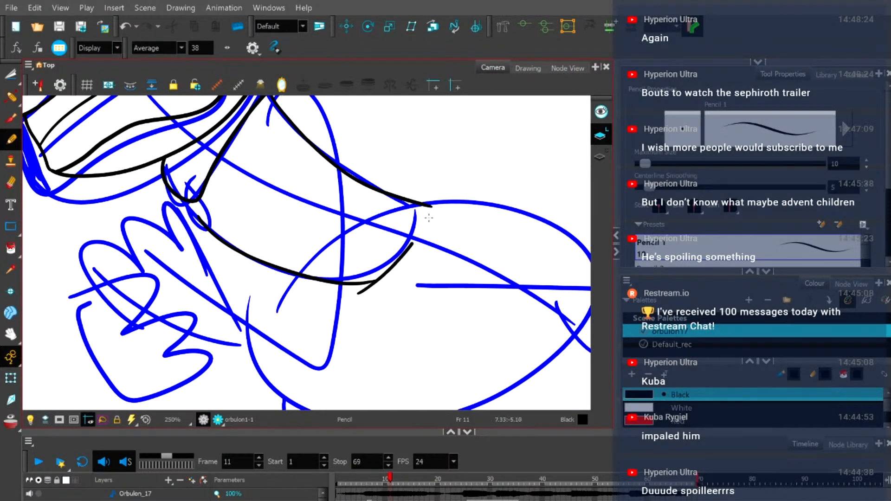
mouse_move(332, 289)
left_mouse_down()
mouse_move(427, 236)
mouse_move(442, 185)
left_mouse_up()
Draw a small narrow oval over the blue rough where the collar's lower tip meets the lower body line.
left_click_drag(290, 243, 406, 294)
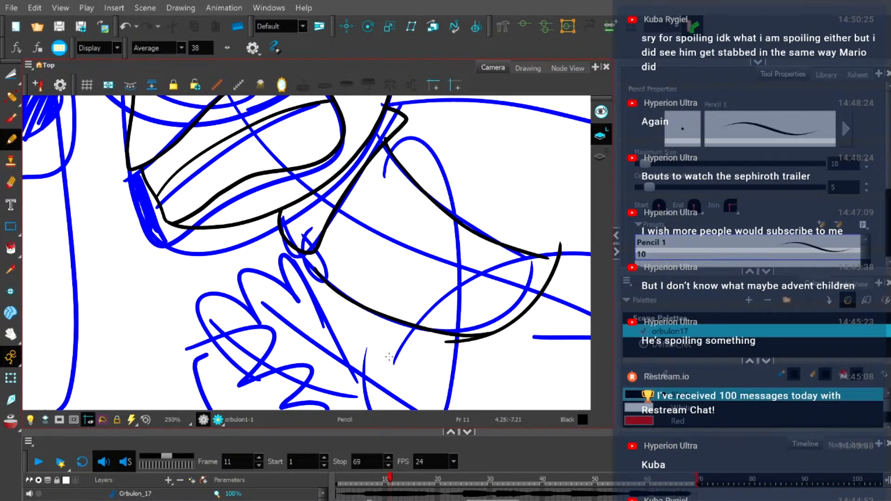
scroll(388, 357, "up", 3)
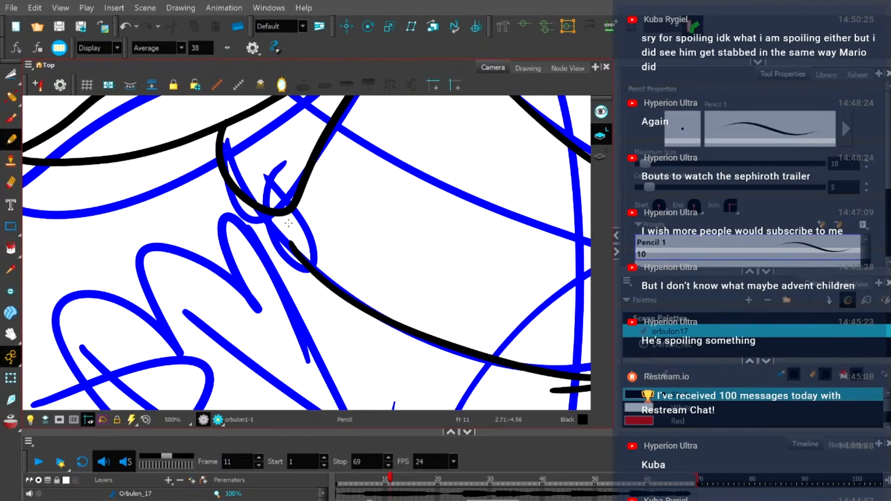
mouse_move(292, 263)
left_mouse_down()
mouse_move(266, 222)
mouse_move(291, 194)
mouse_move(312, 260)
mouse_move(289, 226)
left_mouse_up()
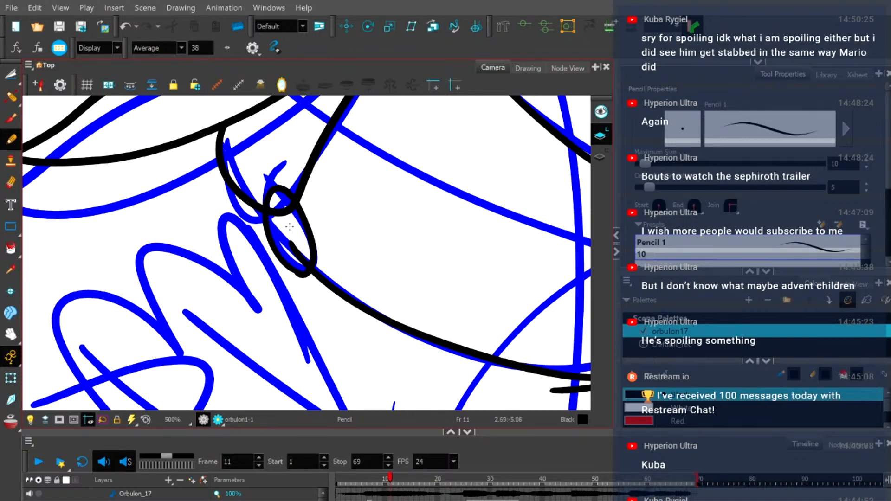
key("ctrl+z")
mouse_move(295, 268)
left_mouse_down()
mouse_move(261, 212)
mouse_move(273, 184)
mouse_move(305, 219)
mouse_move(295, 268)
left_mouse_up()
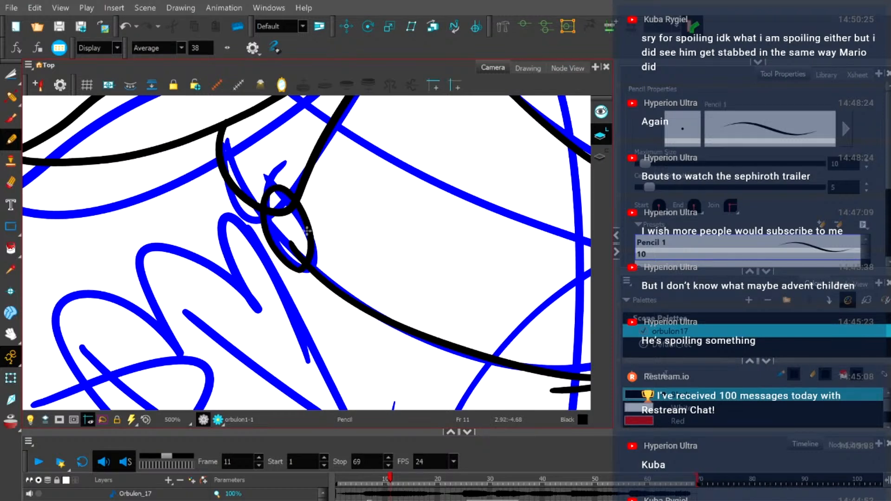
Cut away the collar line and the body line end that overlap inside the small oval with the Cutter.
scroll(304, 227, "down", 2)
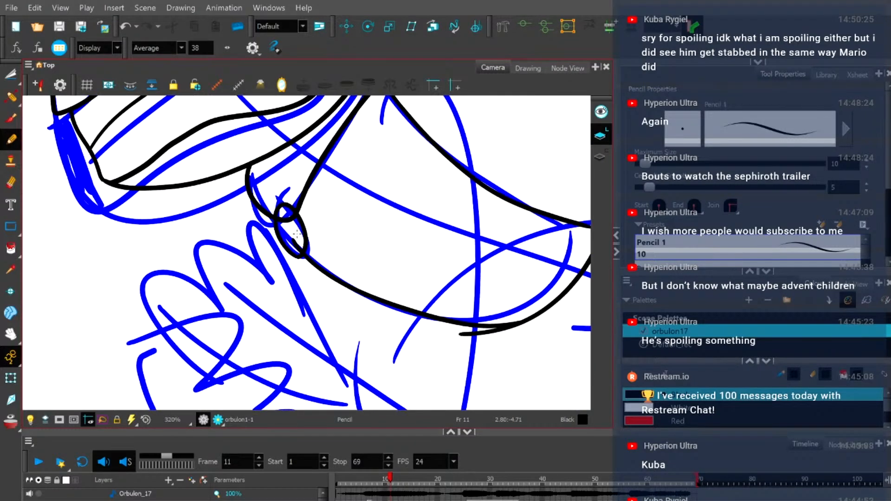
key("alt+t")
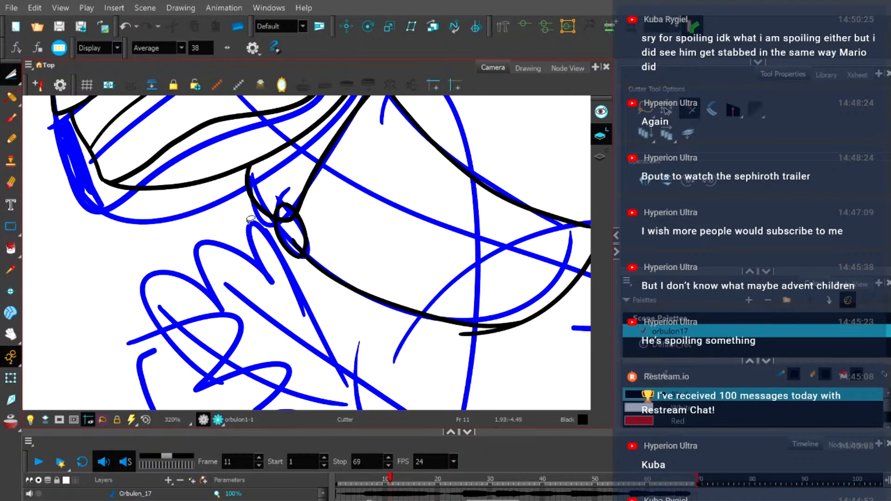
scroll(281, 222, "up", 4)
left_click(297, 210)
key("Delete")
left_click(327, 273)
key("Delete")
scroll(325, 268, "down", 5)
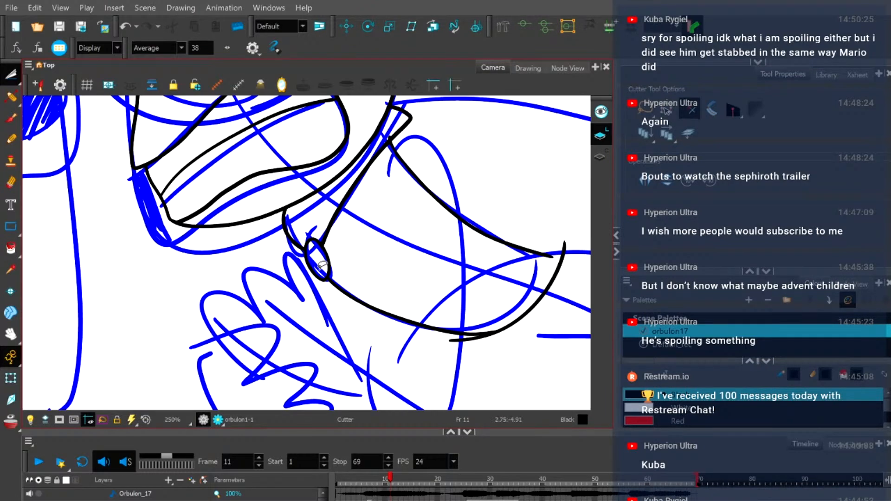
Examine the inked head, collar and torso outline against the blue rough sketch at frame 11.
left_click(10, 138)
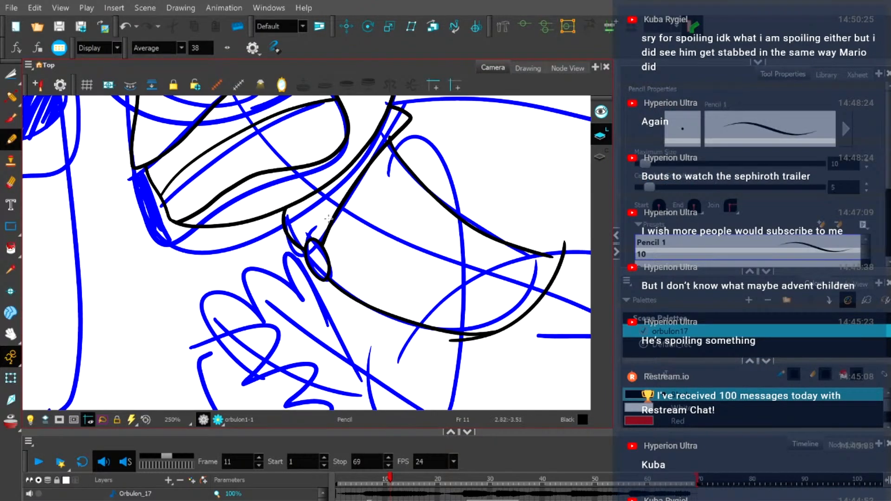
scroll(328, 218, "down", 2)
scroll(451, 264, "down", 1)
key("space")
left_click_drag(435, 275, 316, 334)
scroll(246, 238, "up", 2)
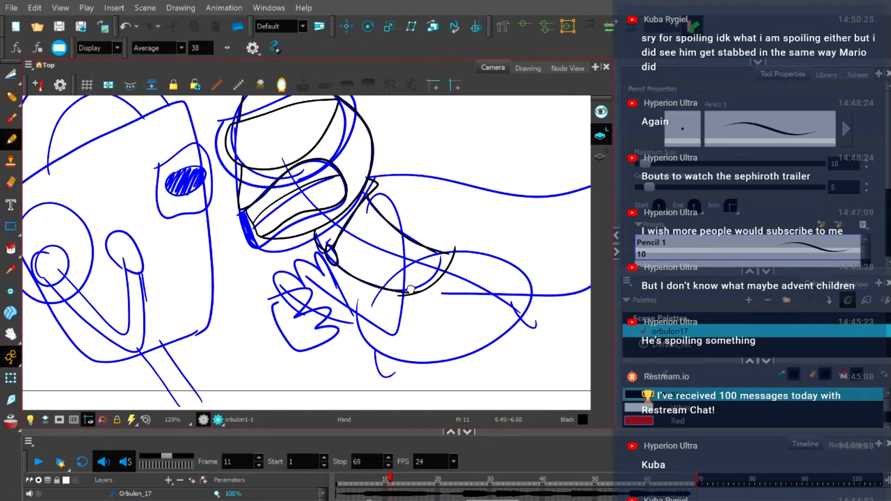
key("space")
left_click_drag(290, 255, 233, 209)
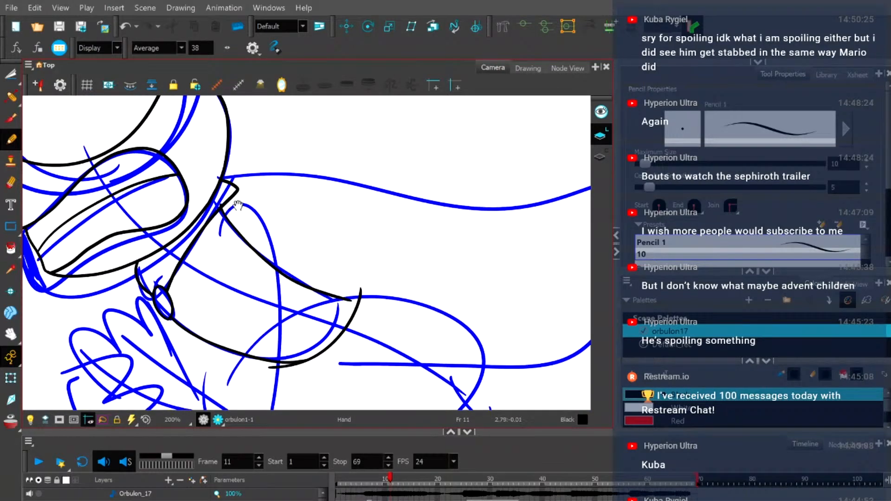
scroll(233, 209, "down", 3)
scroll(201, 261, "up", 2)
key("space")
left_click_drag(203, 260, 272, 272)
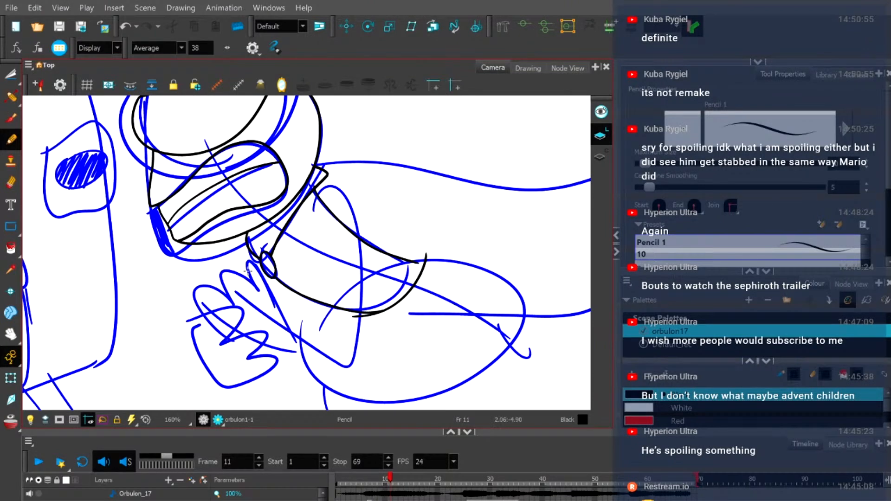
scroll(291, 308, "up", 1)
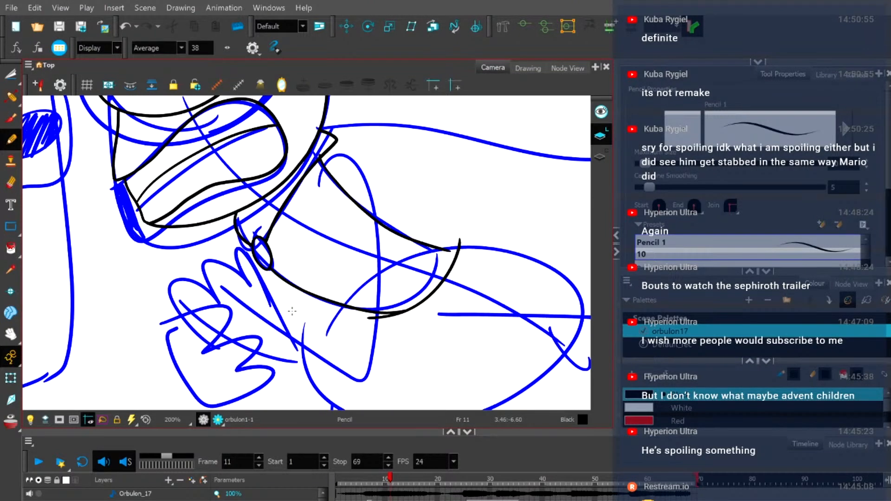
scroll(292, 310, "down", 2)
key("space")
left_click_drag(243, 210, 280, 275)
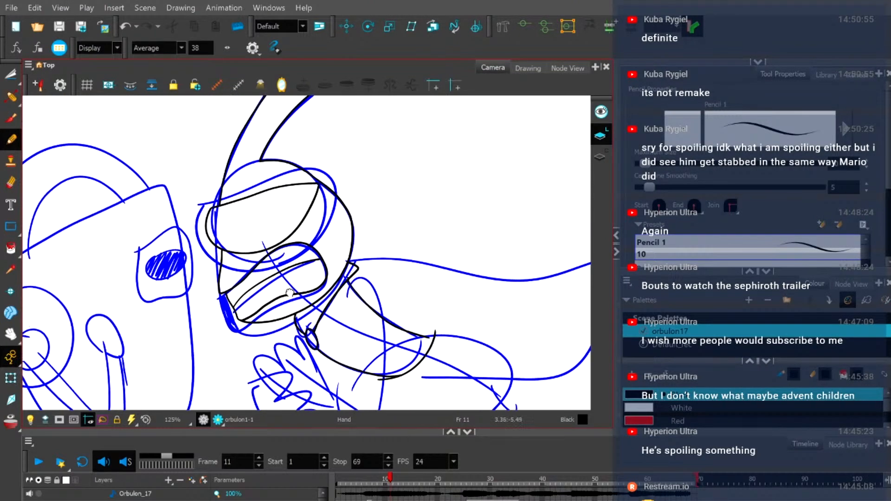
scroll(280, 274, "down", 2)
In the Drawing view, extend the torso's upper line with the Contour Editor so its end meets the curved end stroke.
left_click(521, 68)
scroll(308, 280, "down", 4)
scroll(388, 323, "up", 4)
key("space")
left_click_drag(422, 334, 323, 307)
key("alt+q")
left_click(404, 261)
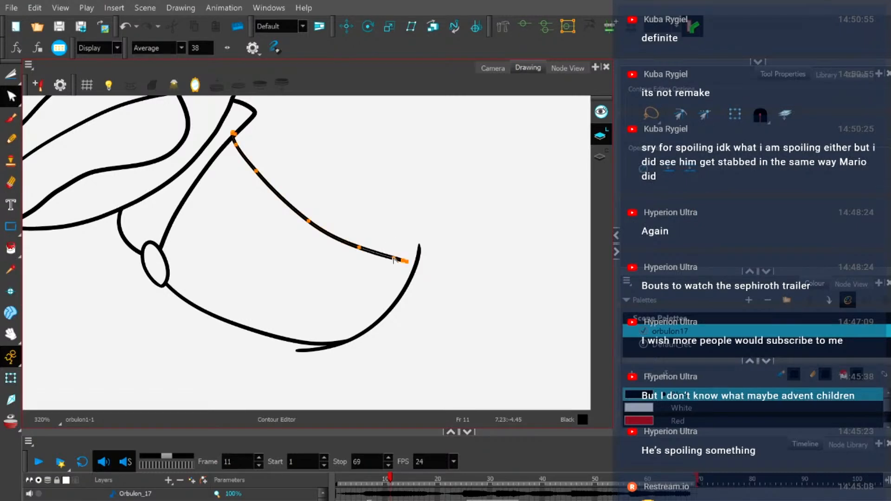
scroll(405, 263, "up", 8)
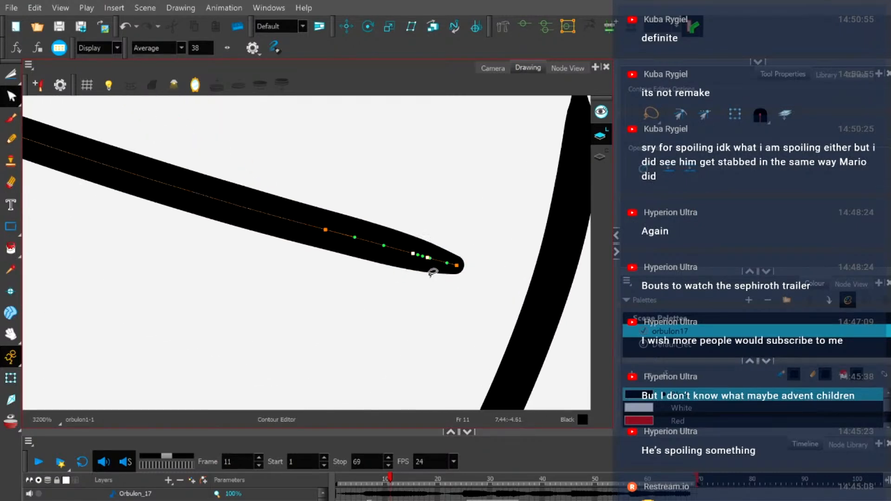
scroll(429, 268, "down", 3)
left_click(427, 268)
left_click_drag(426, 267, 490, 259)
scroll(462, 269, "up", 2)
scroll(462, 270, "up", 3)
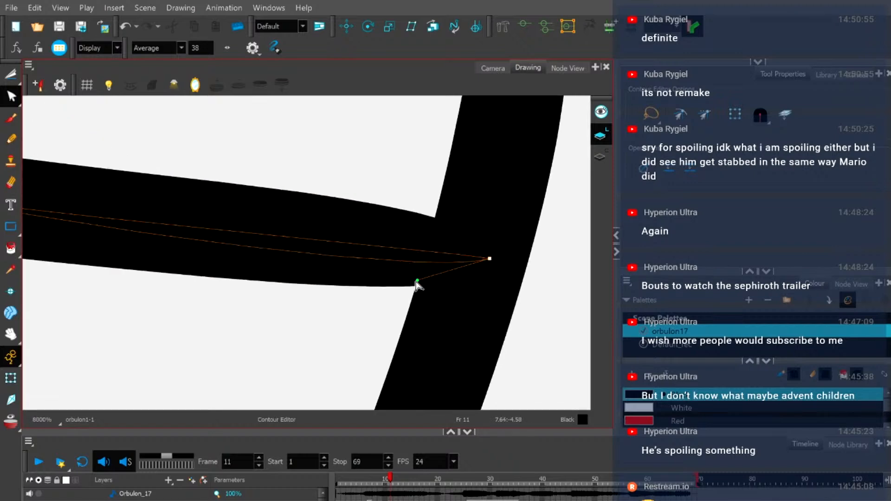
scroll(397, 288, "down", 5)
scroll(336, 299, "down", 4)
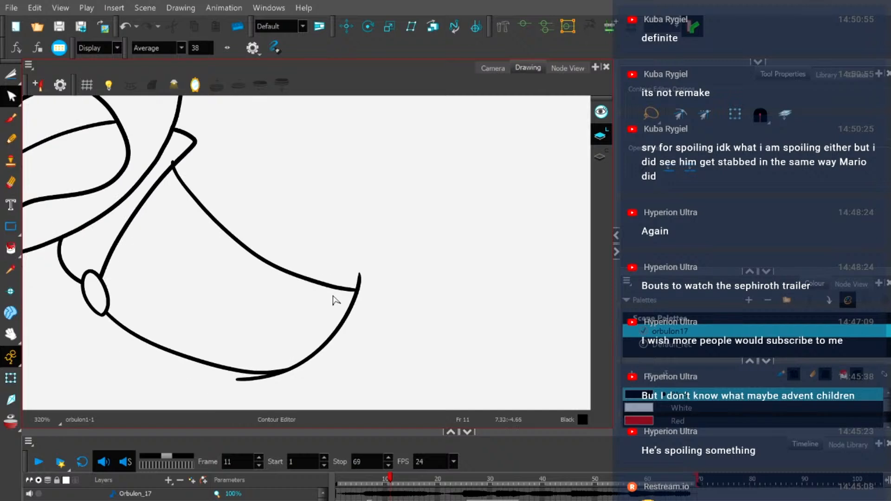
scroll(283, 330, "up", 2)
scroll(275, 329, "down", 1)
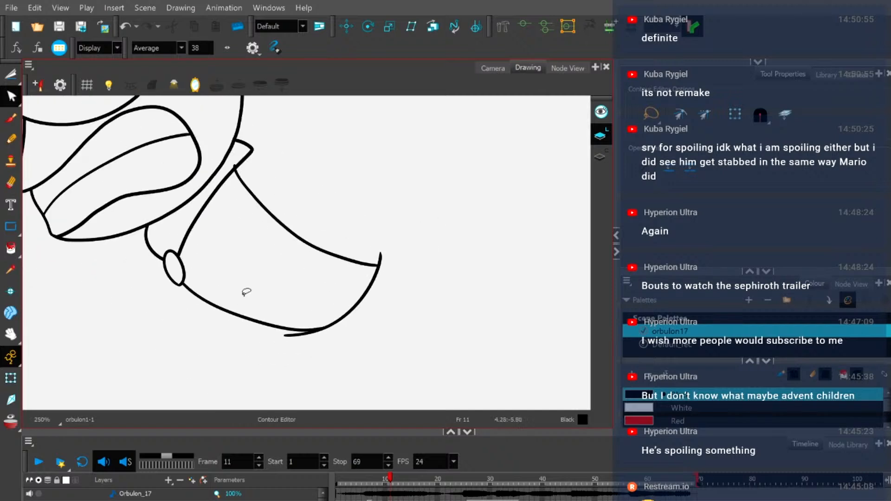
Cut off and delete the tip of the torso's upper line that overshoots the collar.
left_click(11, 73)
scroll(209, 142, "up", 3)
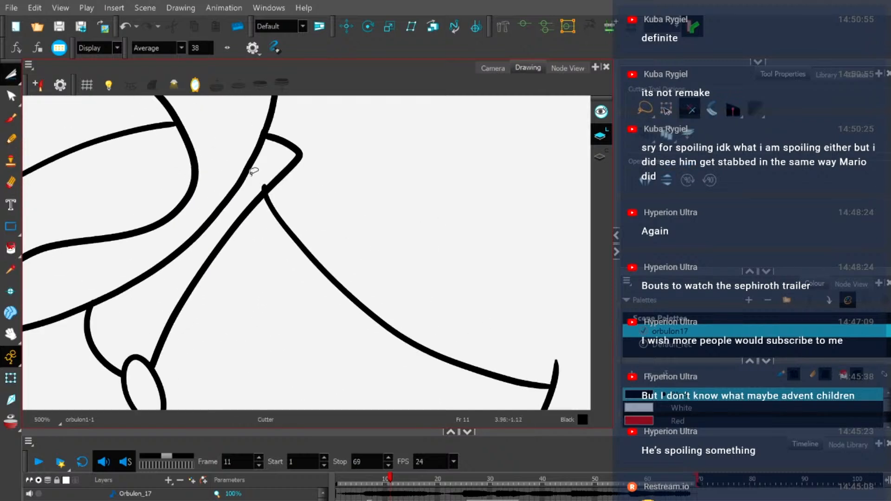
left_click_drag(264, 183, 265, 179)
scroll(266, 179, "down", 3)
key("Delete")
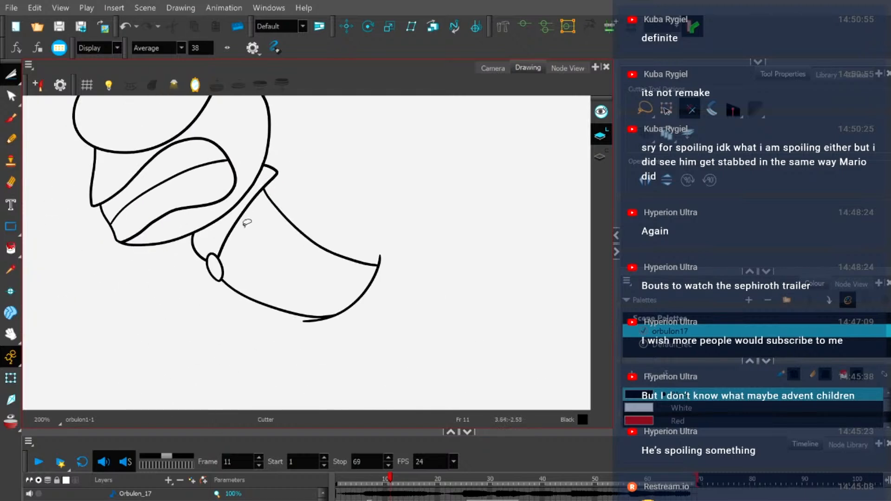
Try to move the end point of the torso's lower line at the small oval, and undo the move.
key("alt+q")
left_click(231, 289)
scroll(232, 290, "up", 6)
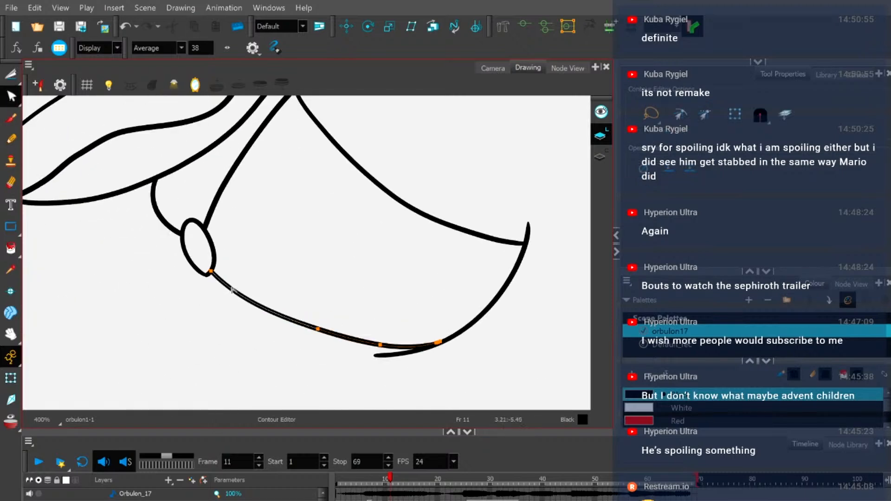
left_click(180, 246)
mouse_move(180, 246)
left_mouse_down()
mouse_move(184, 237)
mouse_move(197, 276)
left_mouse_up()
key("ctrl+z")
Cut away the part of the torso's lower line that overlaps the small oval.
left_click(10, 183)
left_click(10, 73)
left_click_drag(197, 260, 178, 246)
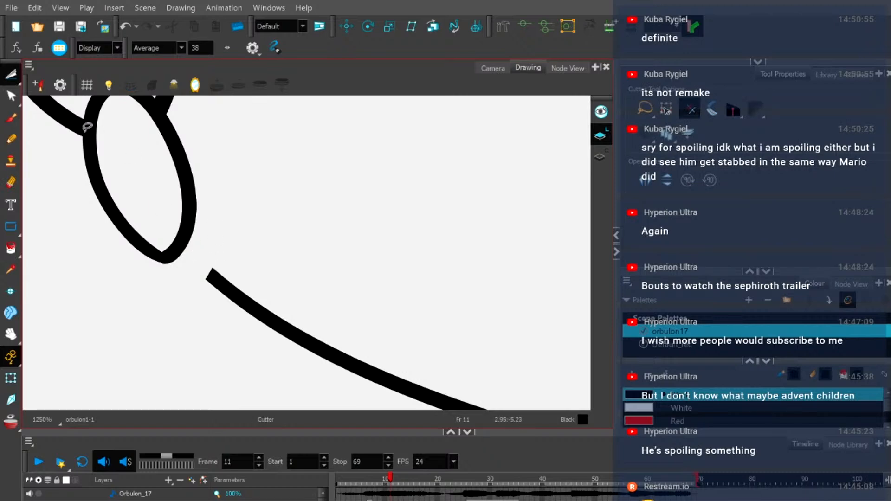
Move the cut end of the torso's lower line onto the edge of the small oval with the Contour Editor.
left_click(11, 96)
left_click(230, 294)
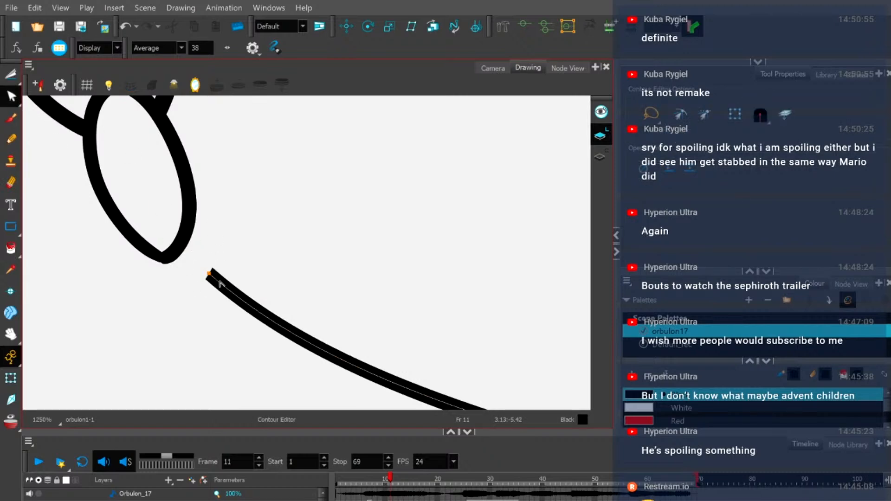
left_click_drag(211, 277, 190, 235)
scroll(247, 312, "down", 2)
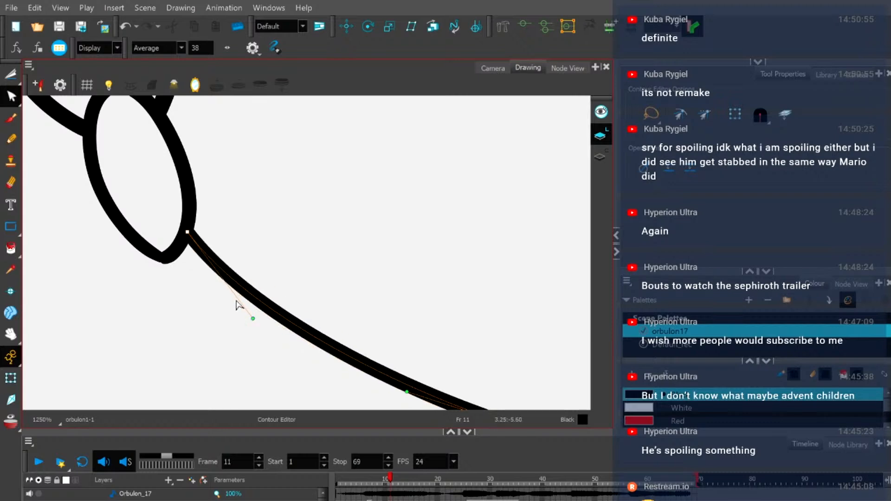
scroll(234, 297, "down", 2)
scroll(306, 248, "down", 3)
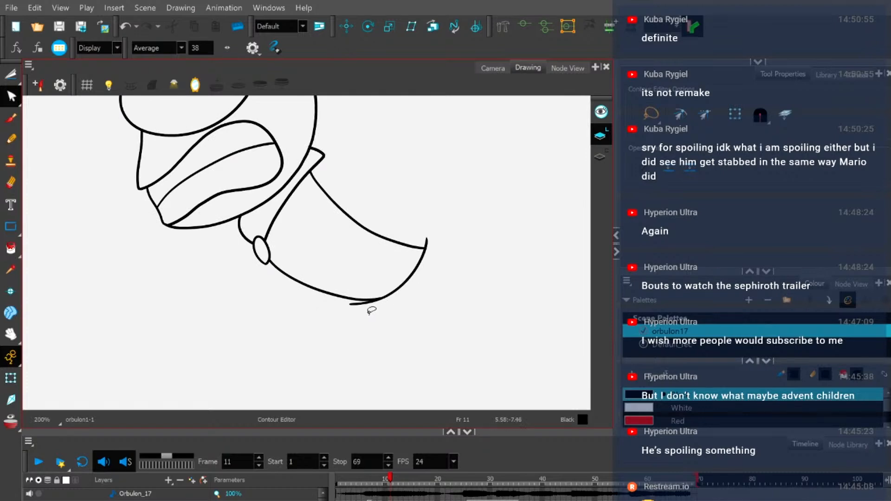
Reshape the end of the torso's upper line by moving its second-to-last point toward the junction with the curved end stroke.
mouse_move(438, 258)
left_mouse_down()
mouse_move(418, 244)
mouse_move(459, 229)
mouse_move(426, 246)
left_mouse_up()
scroll(431, 246, "up", 2)
left_click(426, 247)
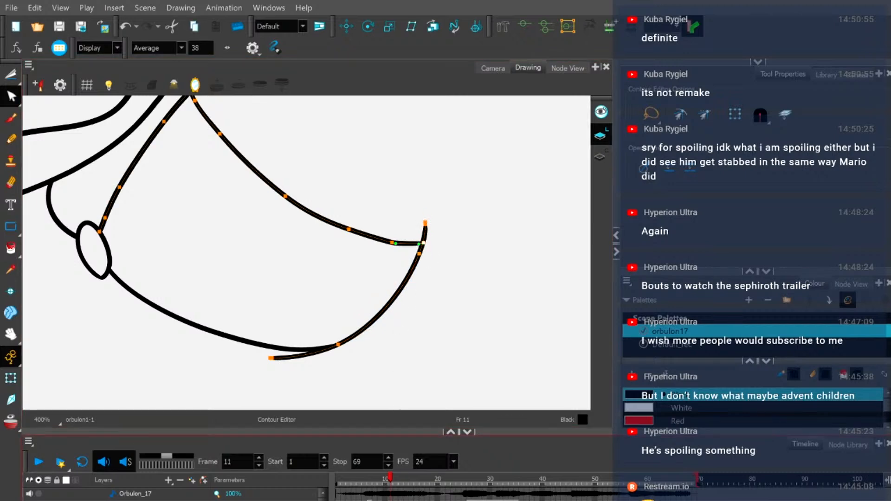
scroll(397, 237, "up", 4)
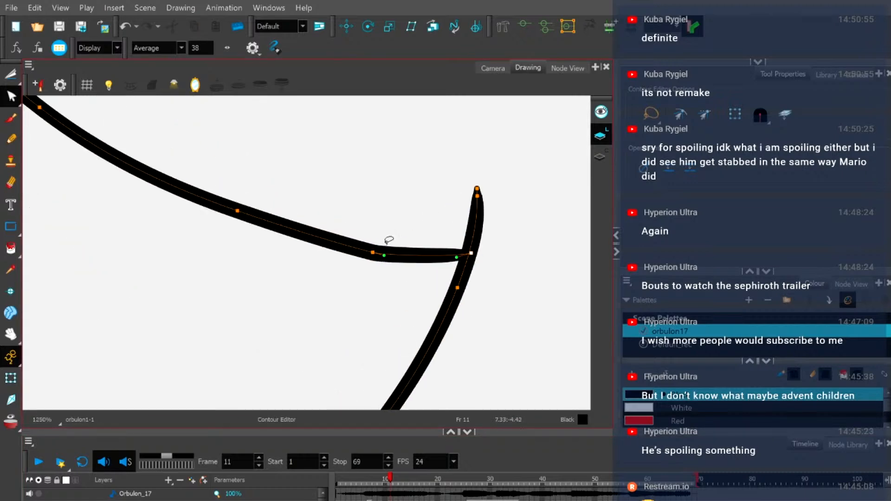
left_click(372, 253)
left_click_drag(368, 254, 417, 266)
scroll(416, 221, "down", 3)
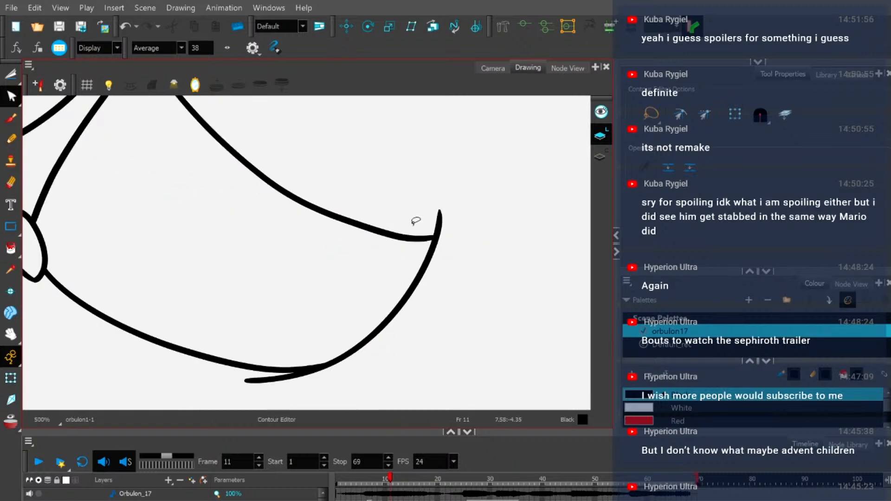
scroll(416, 221, "down", 2)
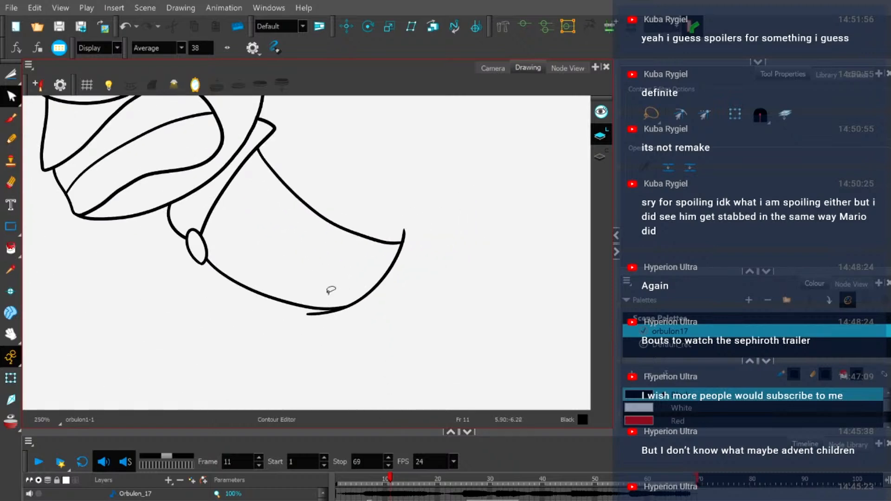
scroll(382, 245, "down", 2)
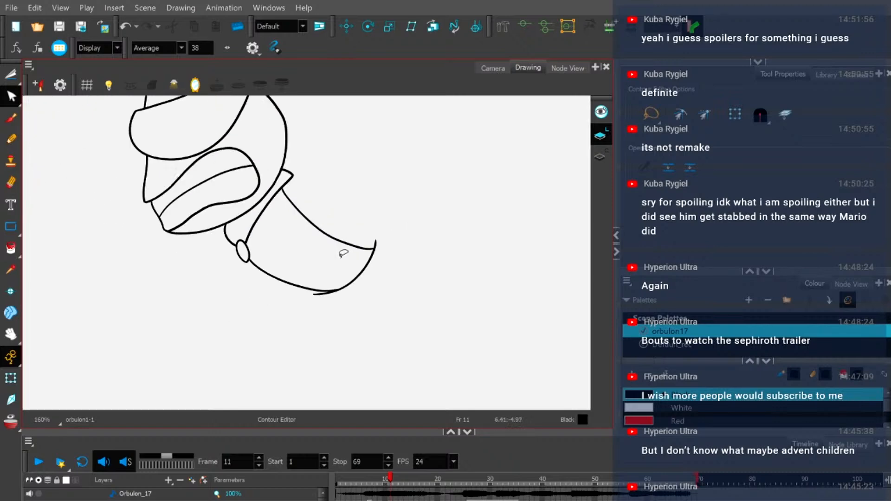
left_click(13, 76)
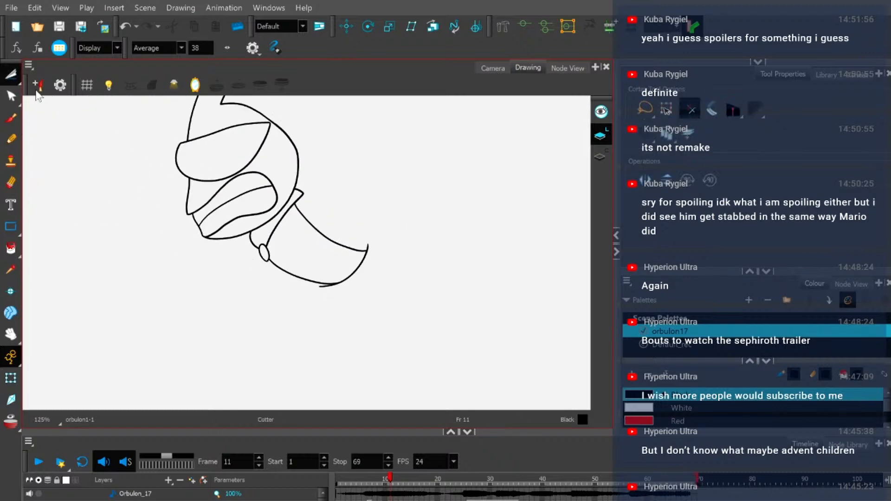
scroll(290, 235, "up", 2)
mouse_move(283, 314)
left_mouse_down()
mouse_move(348, 221)
mouse_move(279, 309)
left_mouse_up()
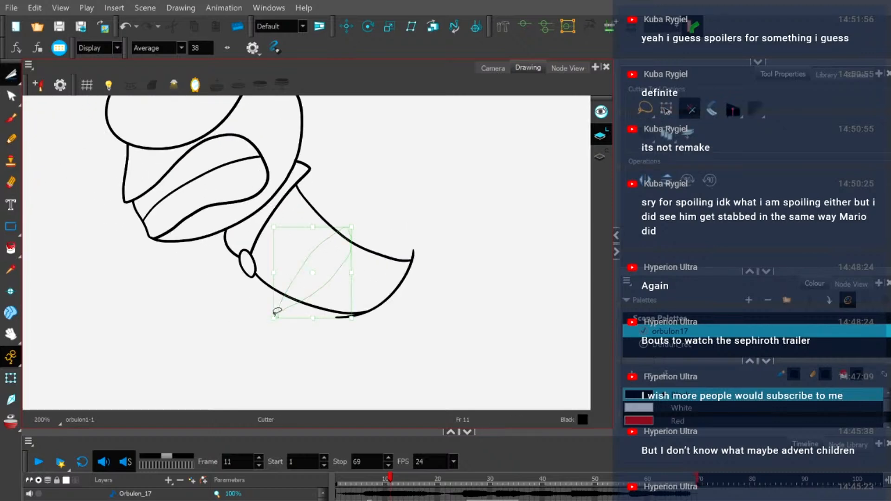
Select the torso outline and raise its maximum pencil size slightly.
left_click(9, 95)
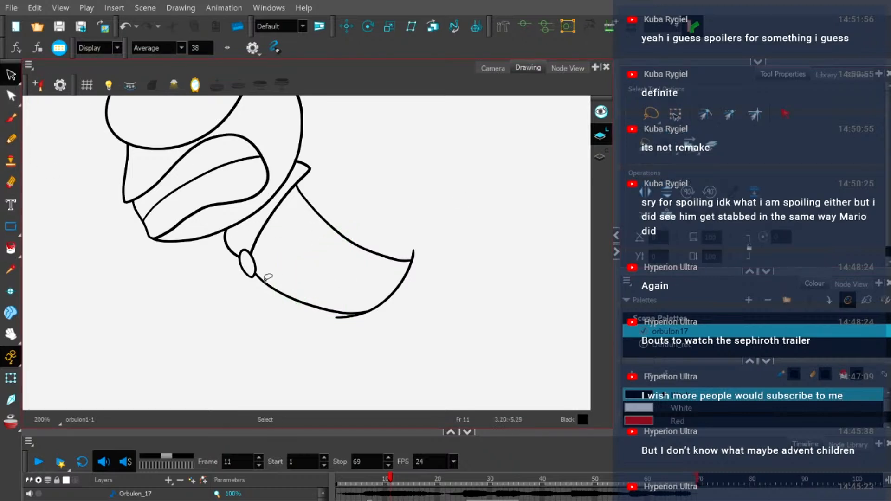
left_click(302, 303)
scroll(878, 218, "down", 3)
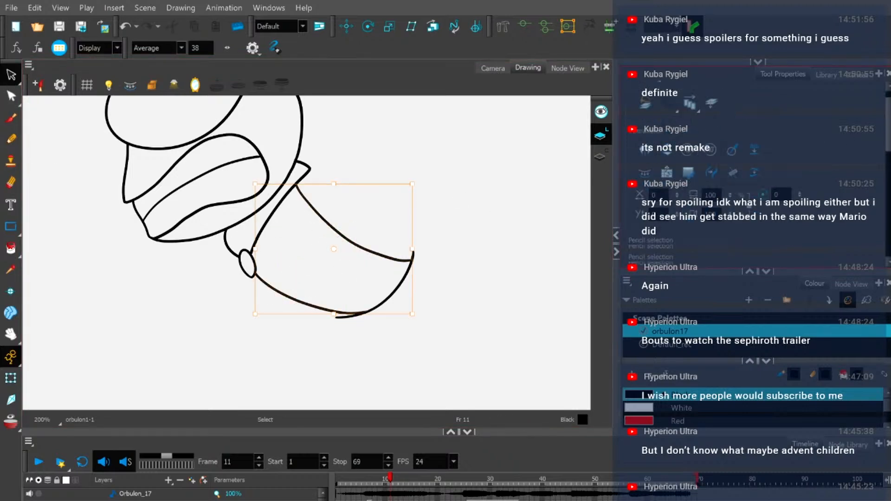
left_click(874, 216)
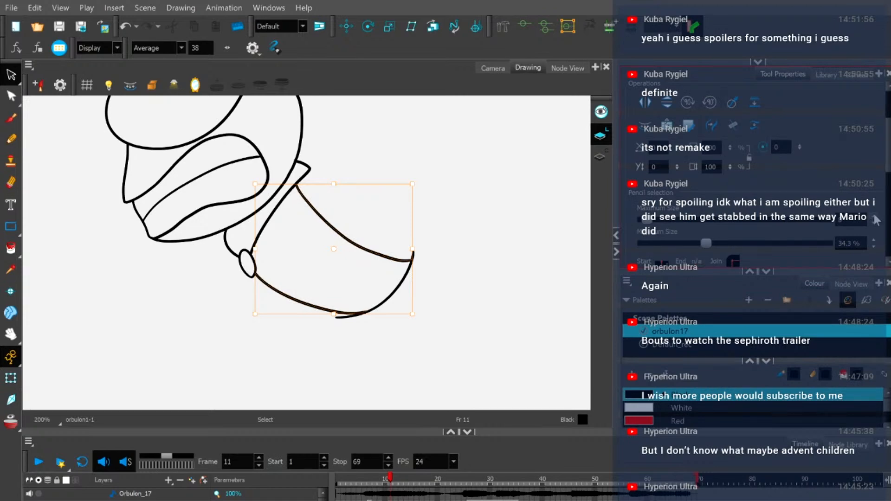
left_click(460, 179)
Inspect the line weights across the whole figure, around the small oval and on the face.
key("1")
key("1")
left_click_drag(439, 193, 409, 246)
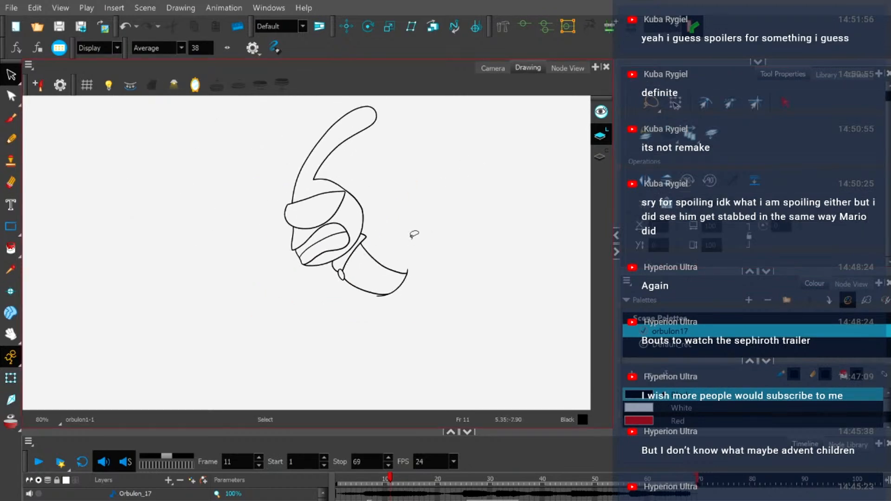
key("2")
key("2")
key("2")
key("2")
key("2")
key("2")
key("2")
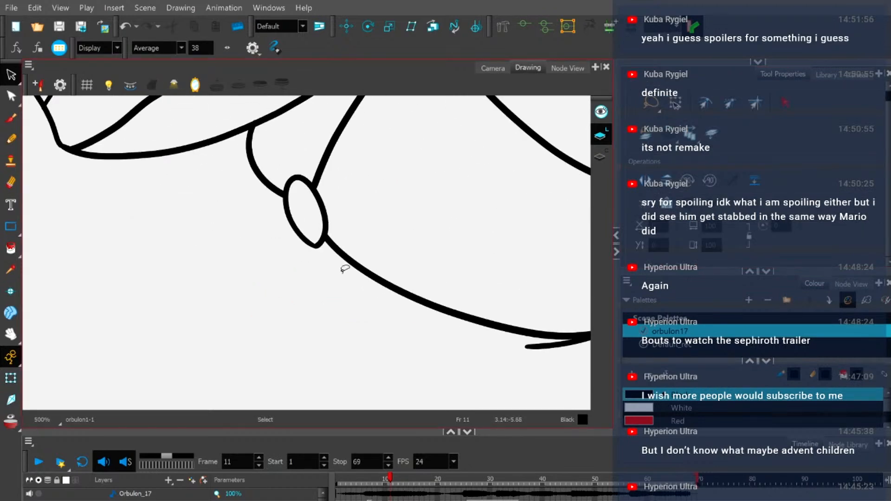
key("1")
key("1")
key("1")
key("1")
key("1")
key("1")
left_click_drag(346, 254, 347, 320)
key("2")
key("2")
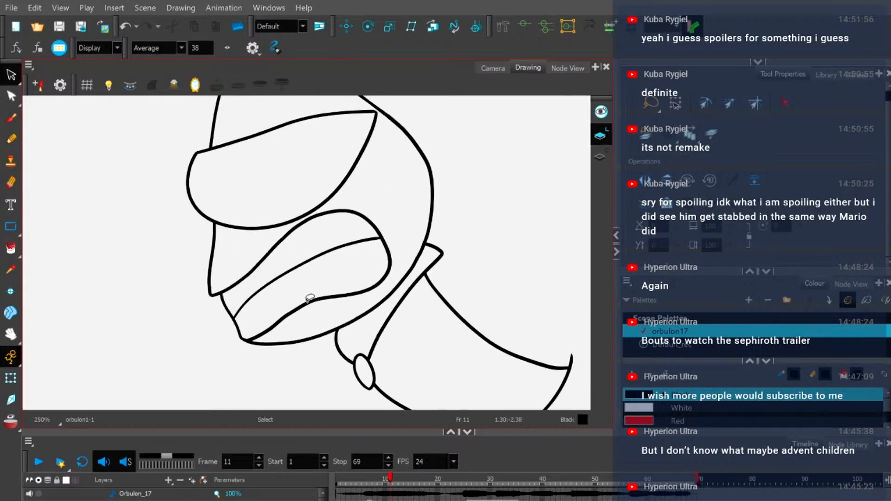
Edit the thickness point of the mouth outline near the lower corner of the mouth with the Pencil Editor.
left_click(309, 297)
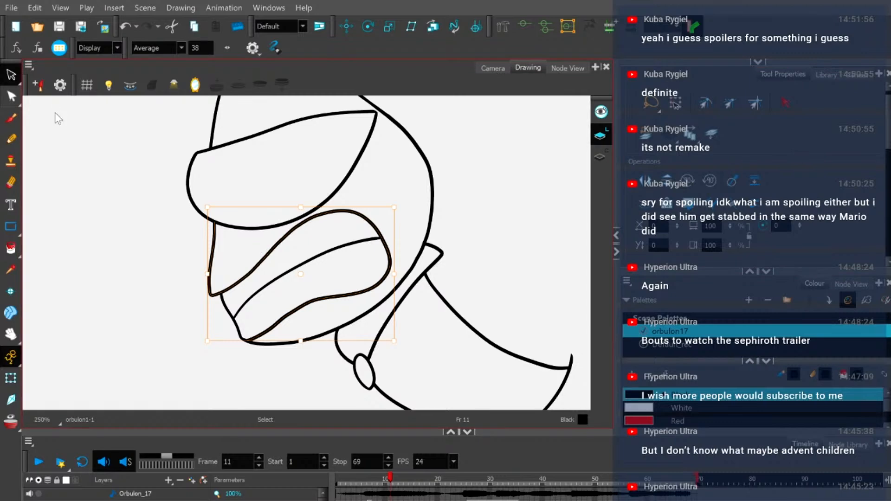
key("alt+w")
key("2")
key("2")
key("2")
key("2")
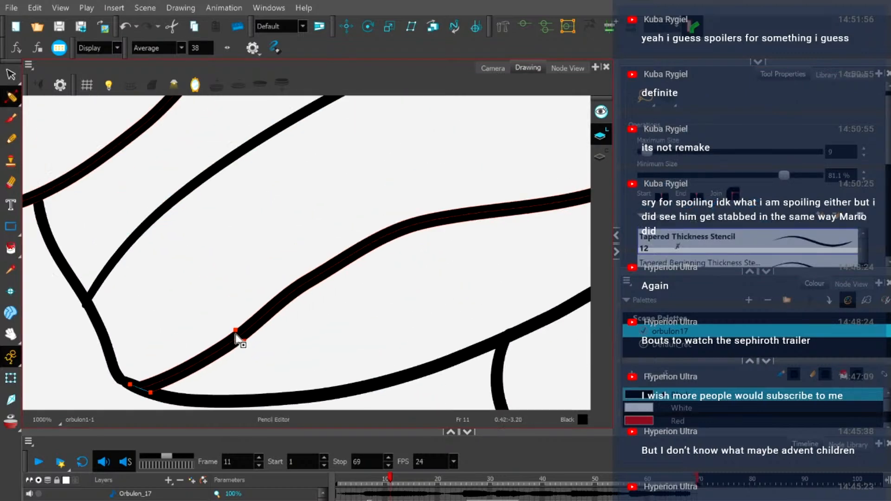
left_click(239, 339)
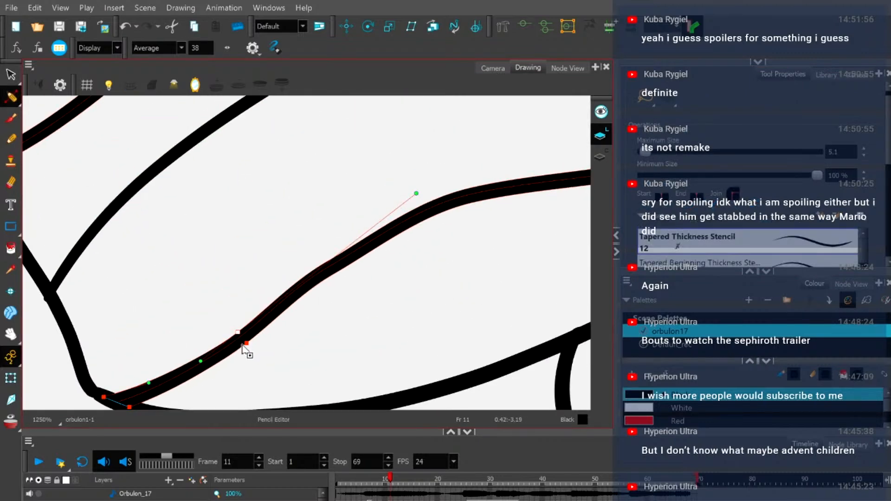
key("1")
key("1")
key("1")
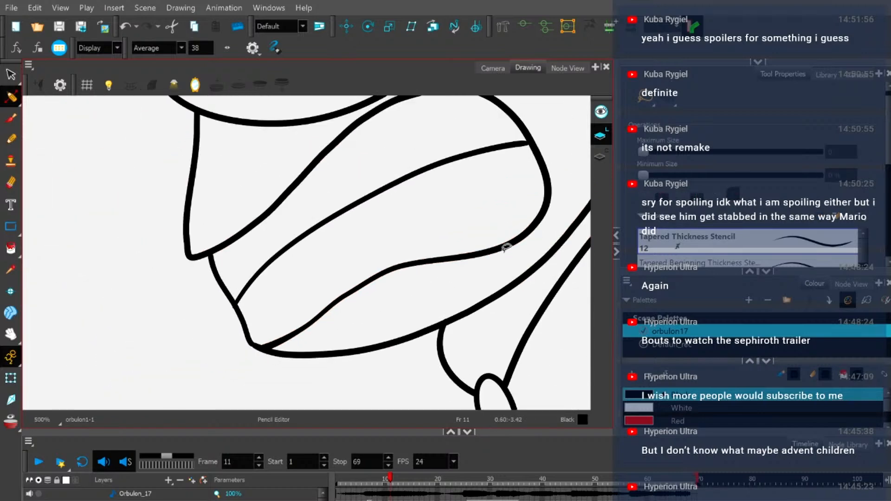
Adjust the thickness point at the outer bend of the mouth outline with the Pencil Editor.
left_click_drag(371, 224, 310, 278)
left_click(418, 303)
key("2")
key("2")
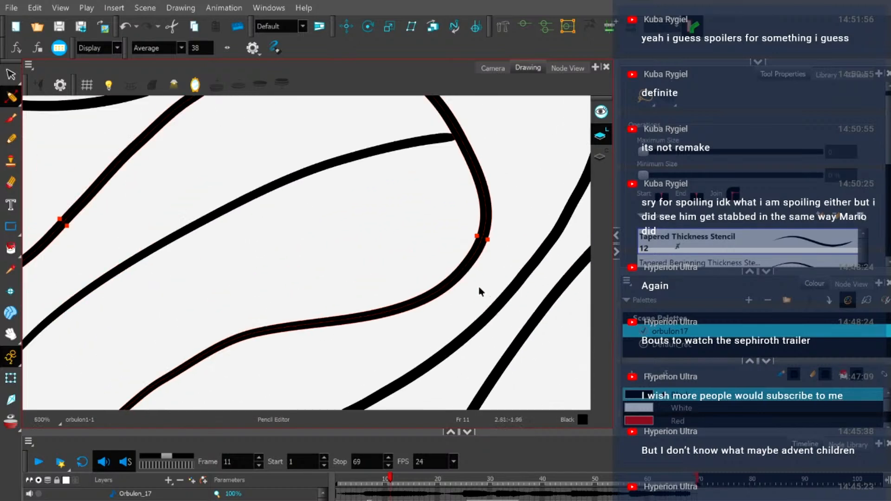
left_click(486, 239)
key("1")
key("1")
key("1")
key("1")
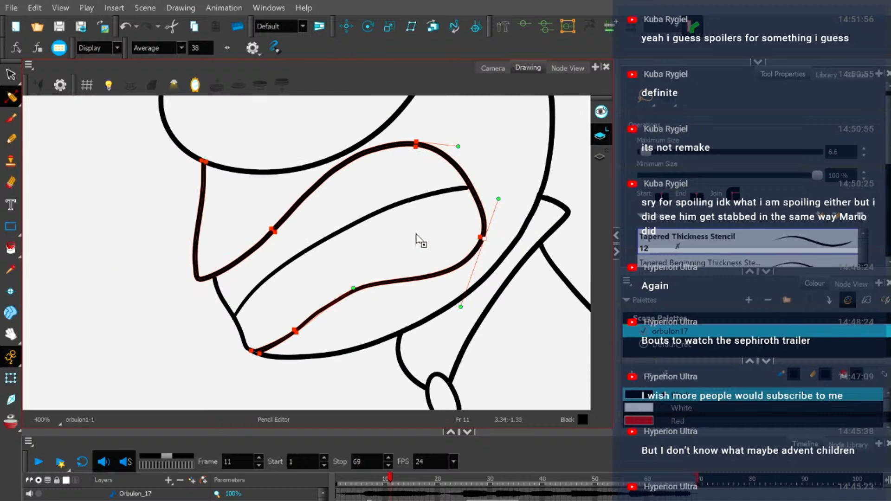
Adjust the thickness point at the crest of the mouth outline's upper curve.
key("2")
key("2")
key("2")
left_click(385, 138)
key("1")
scroll(158, 258, "up", 2)
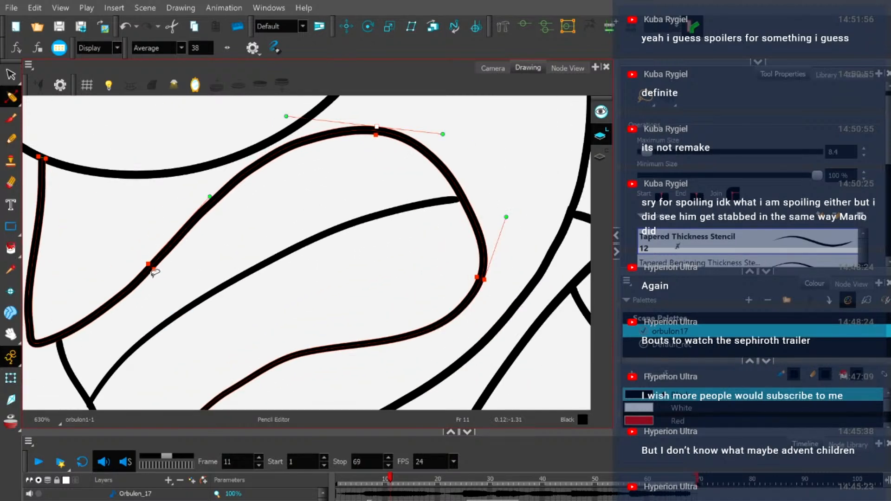
Even out the line thickness at the point on the mouth outline's slope between the crest and the nose corner.
left_click(148, 264)
left_click(189, 262)
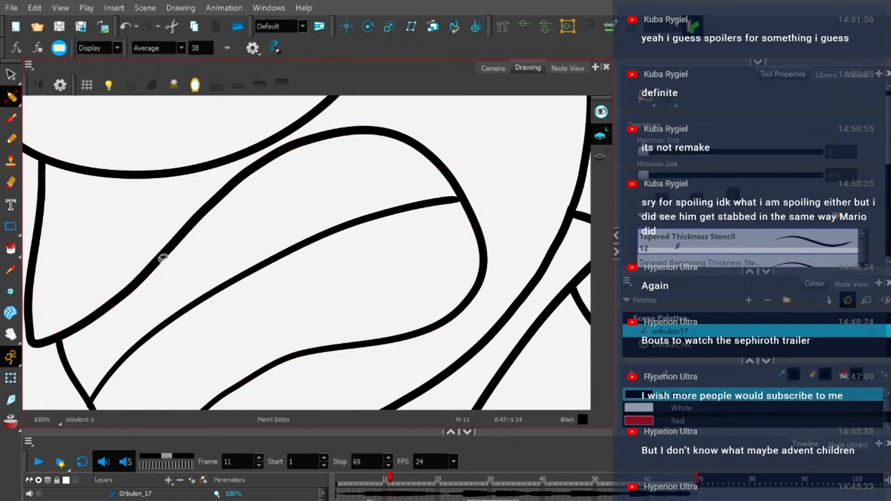
scroll(179, 253, "down", 4)
scroll(172, 259, "up", 2)
left_click(165, 262)
scroll(163, 263, "up", 2)
left_click(164, 263)
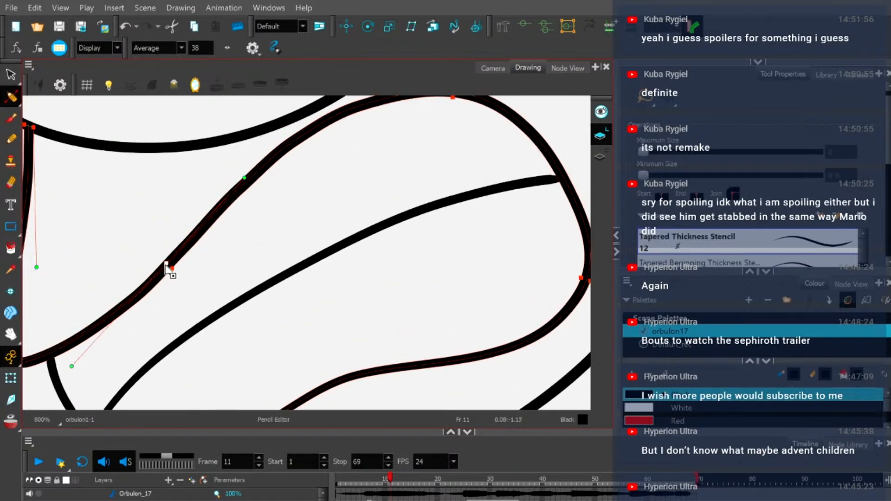
scroll(308, 146, "down", 3)
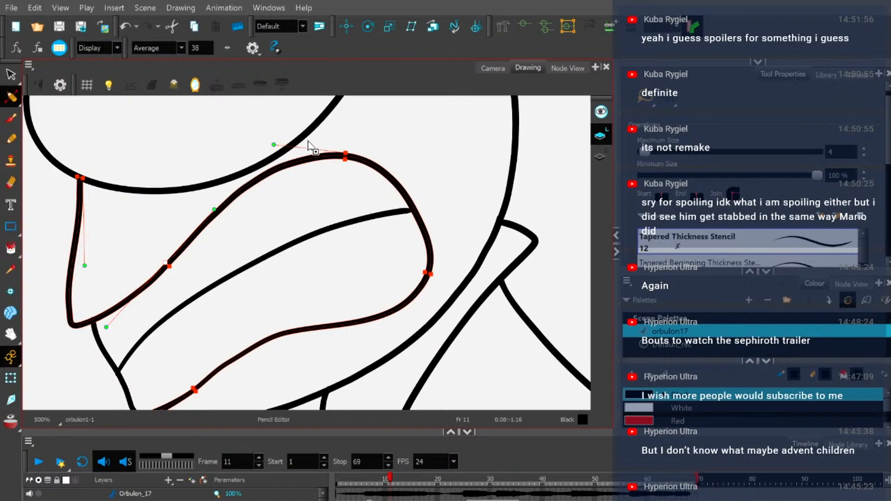
Refine the thickness at the mouth outline's crest and along the slope below it, then check the whole figure.
scroll(324, 153, "up", 2)
left_click(352, 161)
scroll(267, 243, "down", 4)
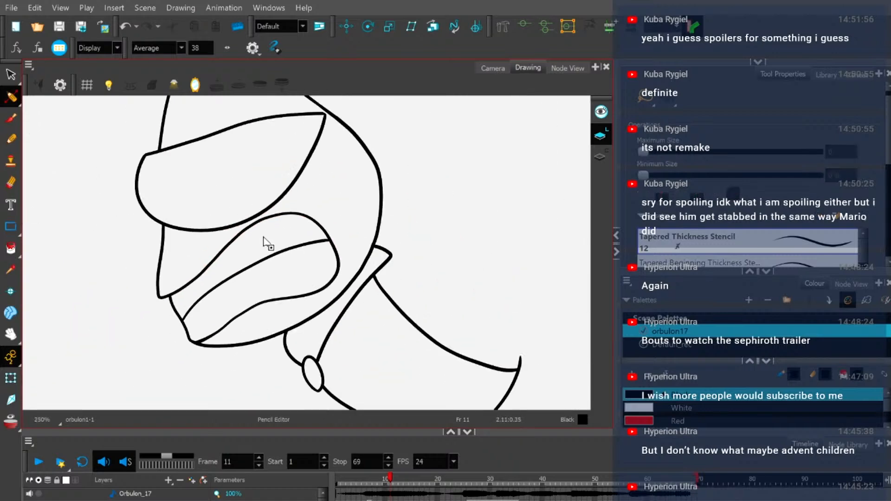
scroll(246, 253, "up", 2)
left_click(257, 254)
scroll(256, 254, "up", 2)
scroll(257, 254, "down", 6)
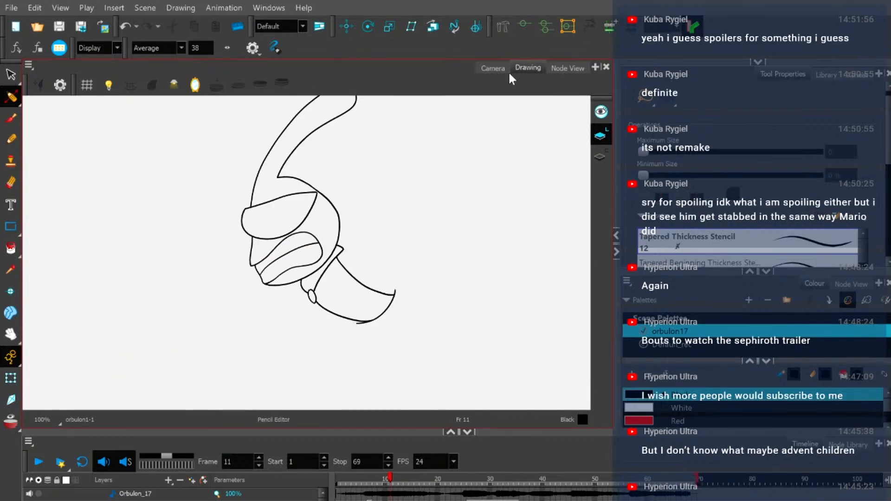
Draw the large oval of the lower body in black over the blue sketch in the Camera view, using the Pencil.
left_click(493, 68)
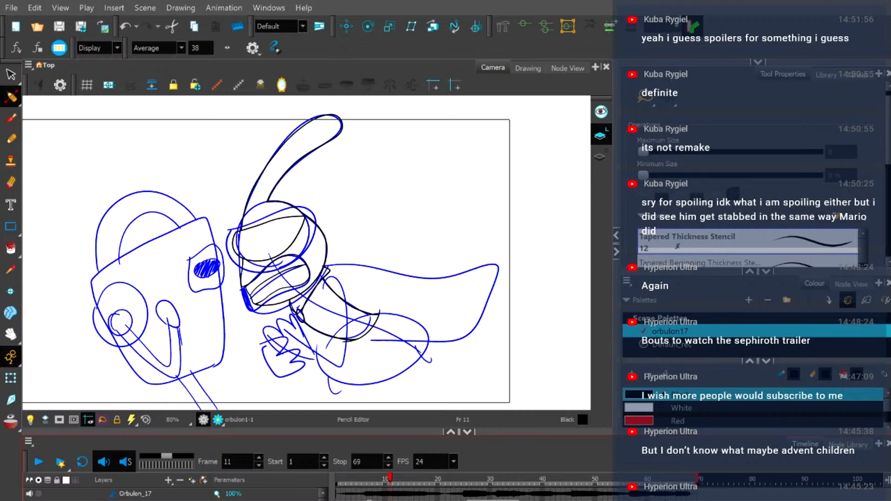
scroll(375, 382, "down", 1)
scroll(369, 379, "up", 2)
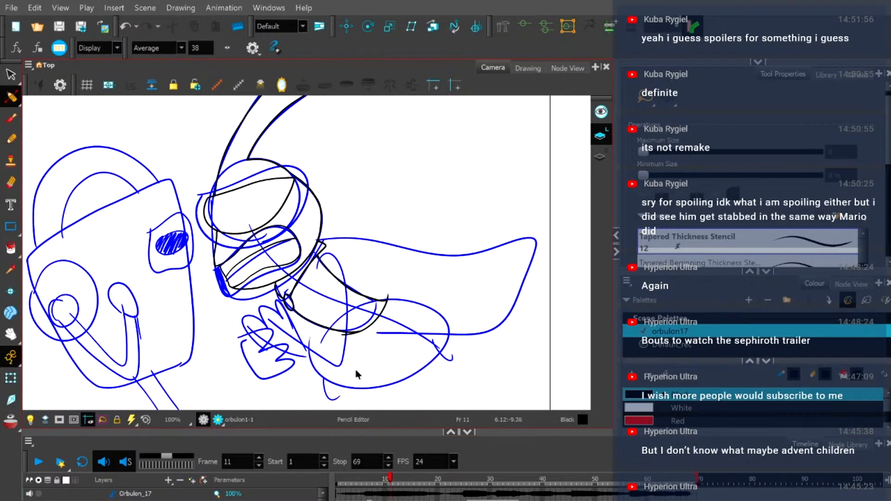
scroll(354, 367, "up", 2)
left_click(11, 139)
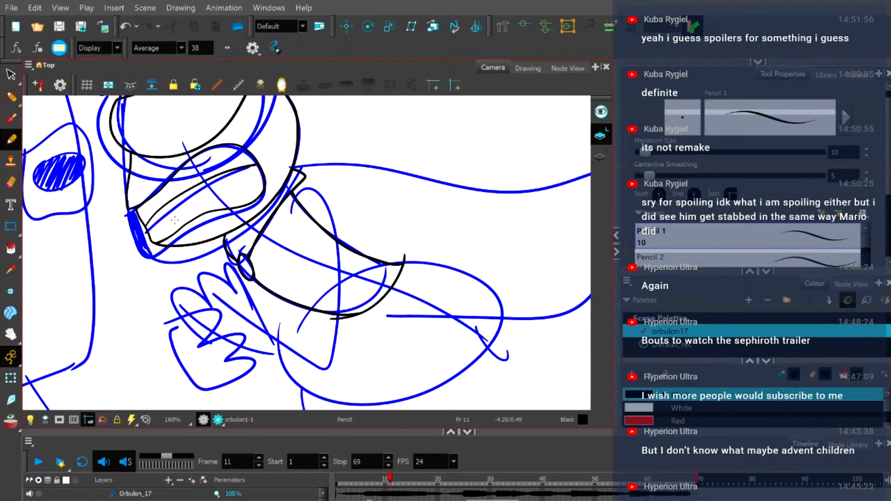
left_click_drag(328, 316, 346, 259)
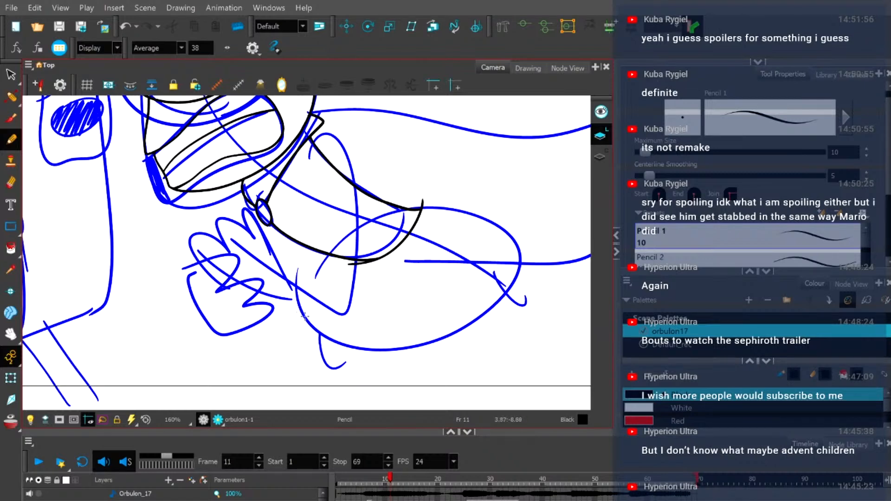
mouse_move(307, 319)
left_mouse_down()
mouse_move(375, 218)
mouse_move(482, 211)
mouse_move(522, 269)
mouse_move(436, 345)
mouse_move(335, 351)
mouse_move(302, 290)
left_mouse_up()
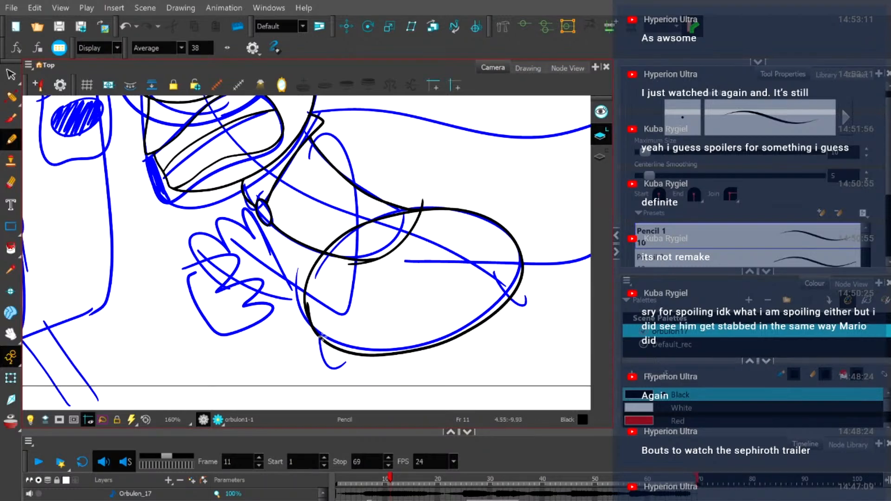
Draw the two small pointed feet at the lower edge and far end of the lower-body oval, redoing unsatisfactory strokes.
left_click_drag(328, 361, 350, 358)
mouse_move(509, 298)
left_mouse_down()
mouse_move(526, 303)
mouse_move(507, 299)
mouse_move(525, 303)
mouse_move(516, 277)
mouse_move(506, 299)
mouse_move(520, 286)
left_mouse_up()
key("ctrl+z")
key("ctrl+z")
key("ctrl+z")
left_click_drag(528, 294, 516, 265)
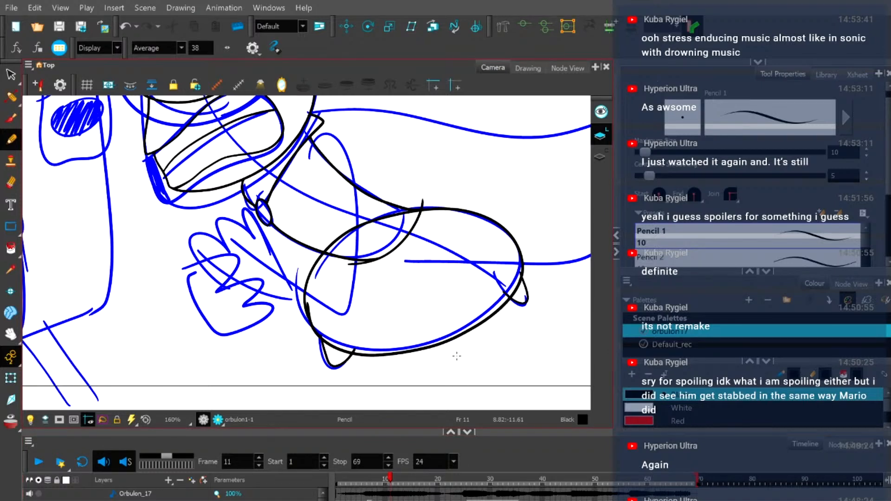
Make the empty orbulon1_arms cell at frame 11 the active drawing for inking the arm.
left_click_drag(461, 229, 461, 254)
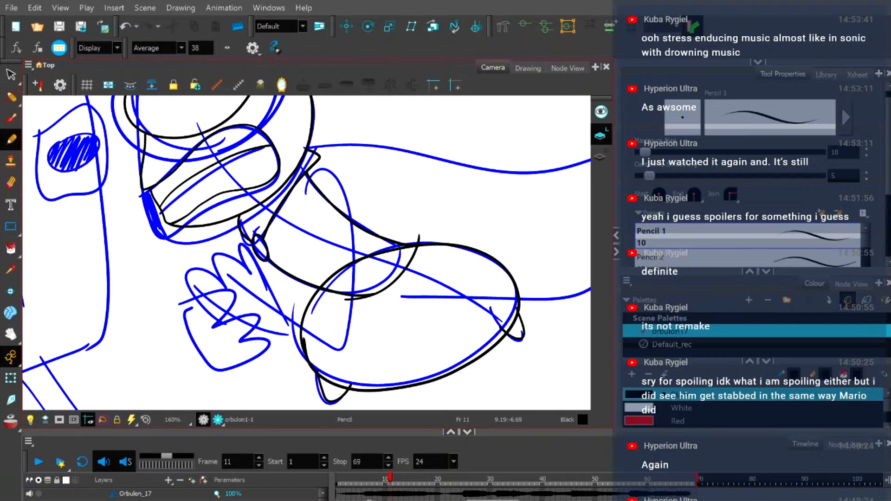
scroll(461, 254, "down", 3)
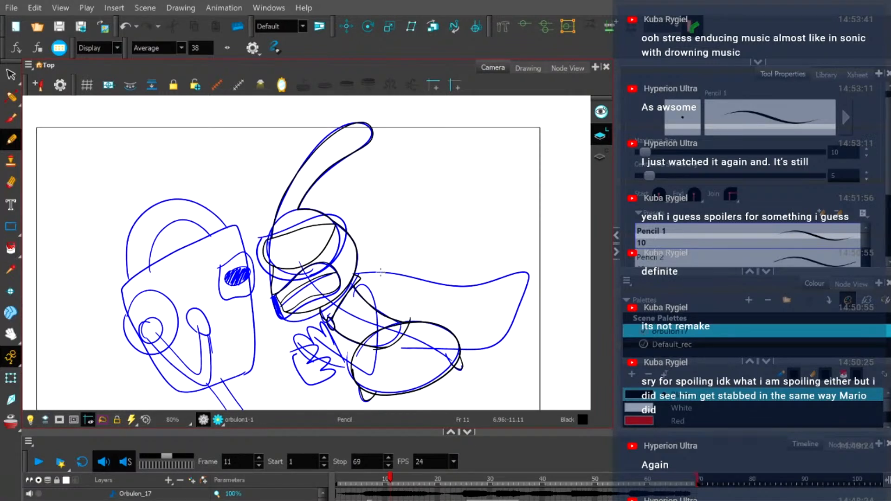
left_click_drag(447, 306, 355, 280)
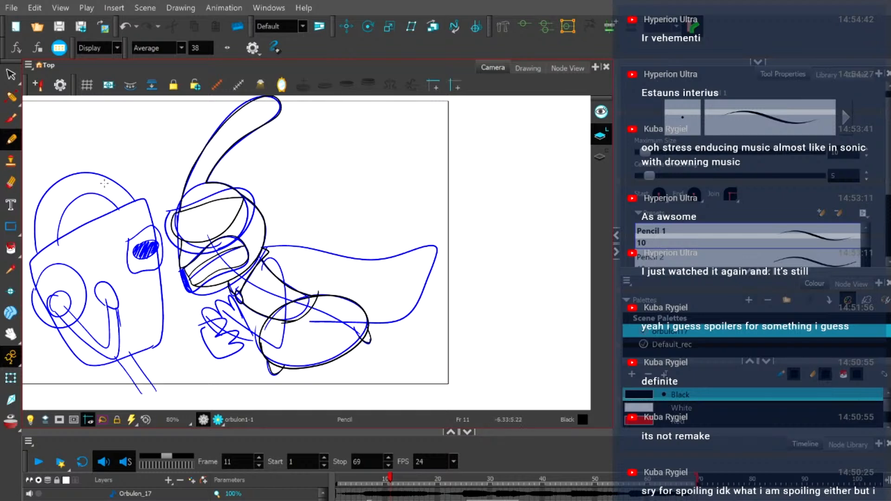
mouse_move(214, 277)
left_mouse_down()
mouse_move(294, 227)
mouse_move(249, 219)
mouse_move(243, 324)
mouse_move(334, 315)
left_mouse_up()
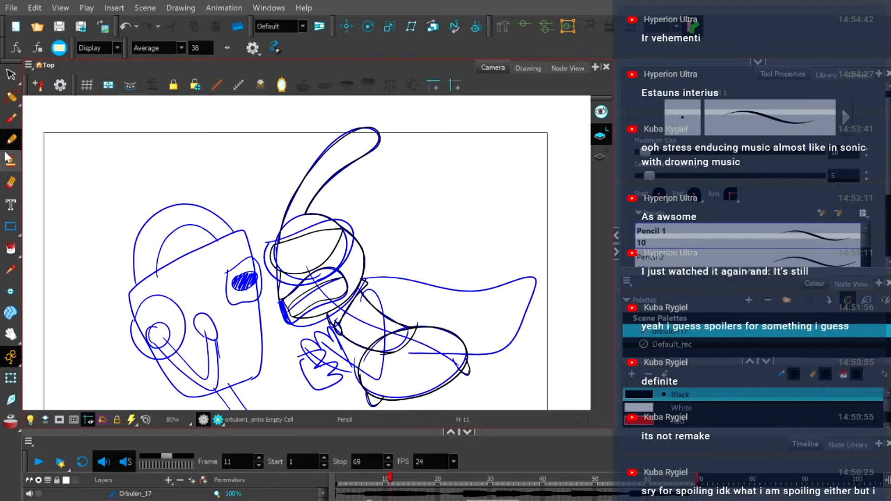
scroll(384, 324, "up", 2)
scroll(320, 299, "up", 1)
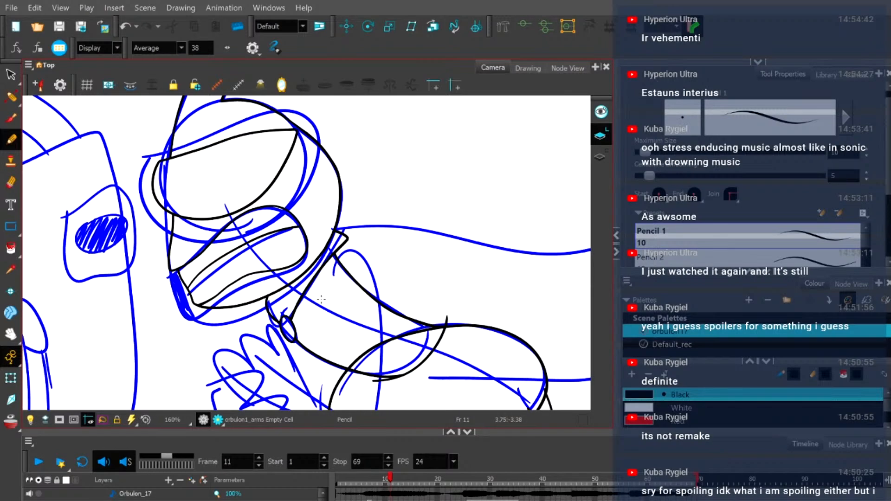
mouse_move(367, 277)
left_mouse_down()
mouse_move(421, 155)
mouse_move(429, 203)
left_mouse_up()
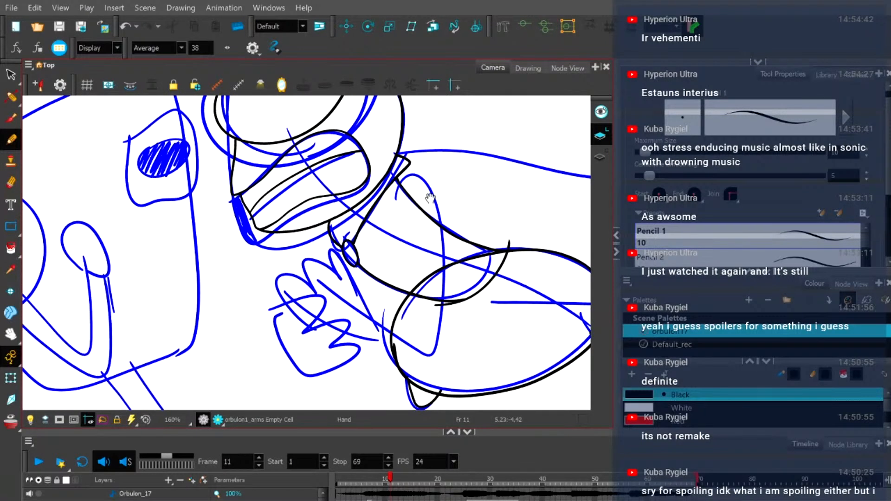
mouse_move(309, 320)
left_mouse_down()
mouse_move(442, 348)
mouse_move(428, 213)
mouse_move(413, 179)
mouse_move(433, 243)
mouse_move(442, 328)
mouse_move(429, 359)
mouse_move(346, 316)
left_mouse_up()
key("ctrl+z")
key("ctrl+z")
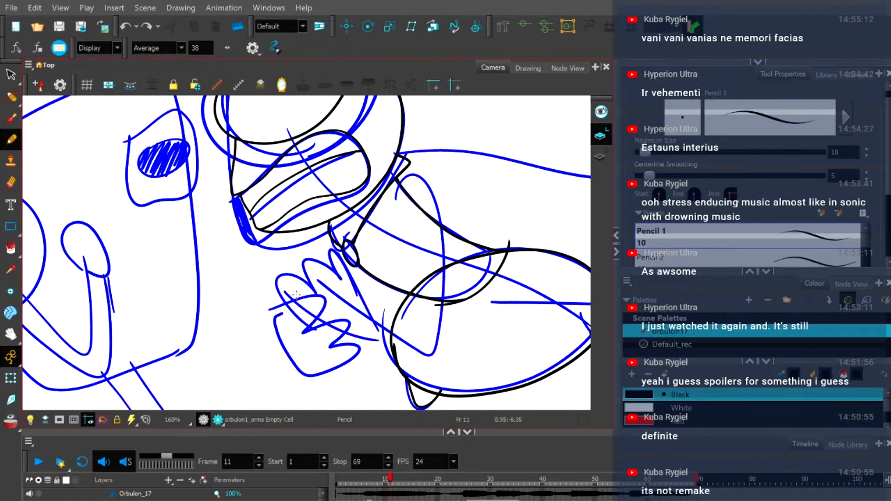
mouse_move(298, 296)
left_mouse_down()
mouse_move(342, 327)
mouse_move(433, 360)
mouse_move(440, 251)
mouse_move(406, 185)
mouse_move(433, 217)
left_mouse_up()
key("ctrl+z")
key("ctrl+z")
Draw the bent arm's outer line from the shoulder around the elbow to the hand, plus the inner forearm and upper-arm lines.
mouse_move(393, 190)
left_mouse_down()
mouse_move(428, 178)
mouse_move(443, 276)
mouse_move(440, 358)
mouse_move(304, 305)
left_mouse_up()
mouse_move(347, 273)
left_mouse_down()
mouse_move(390, 327)
mouse_move(430, 338)
left_mouse_up()
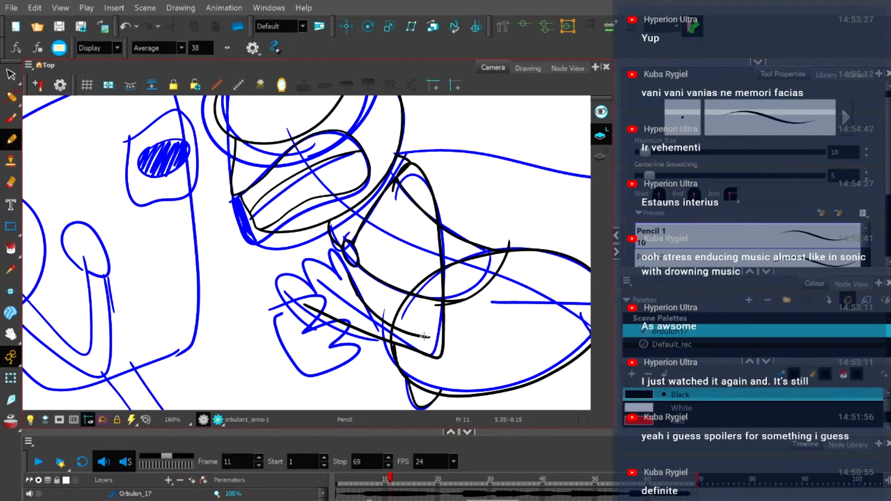
mouse_move(428, 332)
left_mouse_down()
mouse_move(419, 241)
mouse_move(396, 190)
left_mouse_up()
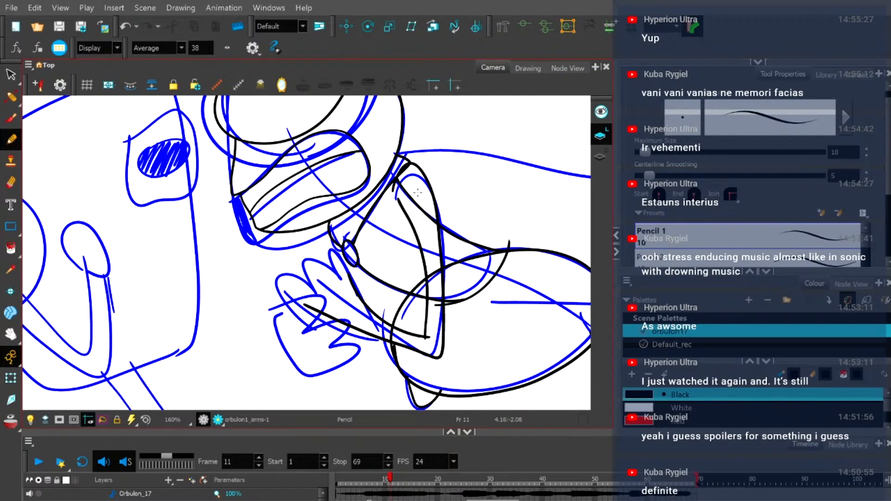
Draw the curled fingers and palm edge of the fist in black over the blue hand sketch, redoing unsatisfactory strokes.
left_click_drag(306, 253, 351, 261)
scroll(351, 330, "up", 3)
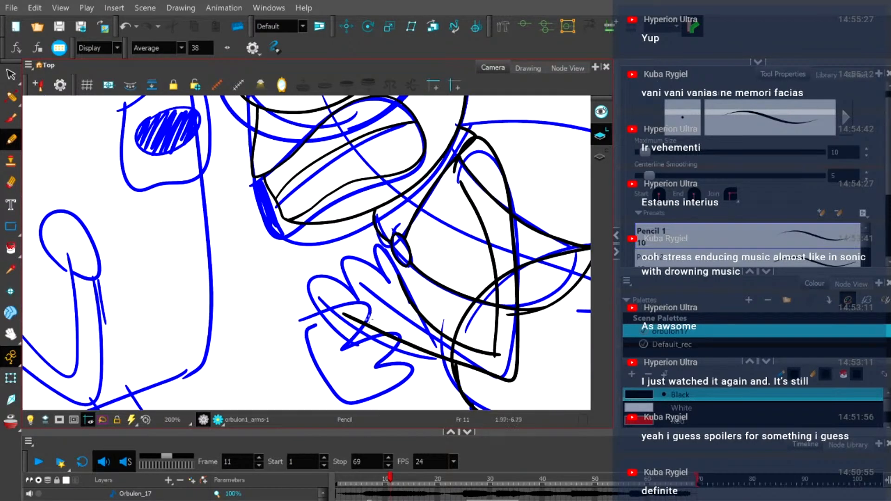
left_click_drag(357, 285, 402, 225)
mouse_move(329, 248)
left_mouse_down()
mouse_move(405, 209)
mouse_move(438, 254)
mouse_move(399, 276)
mouse_move(331, 258)
mouse_move(384, 219)
mouse_move(433, 239)
mouse_move(404, 281)
mouse_move(339, 262)
left_mouse_up()
key("ctrl+z")
left_click(407, 285)
mouse_move(420, 279)
left_mouse_down()
mouse_move(482, 300)
mouse_move(448, 328)
mouse_move(387, 316)
left_mouse_up()
mouse_move(468, 318)
left_mouse_down()
mouse_move(499, 280)
mouse_move(517, 321)
left_mouse_up()
key("ctrl+z")
mouse_move(464, 317)
left_mouse_down()
mouse_move(492, 284)
mouse_move(518, 334)
mouse_move(436, 352)
mouse_move(395, 344)
mouse_move(355, 317)
mouse_move(331, 274)
mouse_move(338, 239)
left_mouse_up()
mouse_move(537, 214)
left_mouse_down()
mouse_move(499, 277)
mouse_move(509, 285)
left_mouse_up()
Draw the three rounded knuckles along the upper edge of the fist, ending at the forearm line.
mouse_move(307, 308)
left_mouse_down()
mouse_move(288, 249)
mouse_move(353, 251)
mouse_move(371, 280)
left_mouse_up()
mouse_move(317, 287)
left_mouse_down()
mouse_move(327, 302)
mouse_move(306, 281)
mouse_move(327, 269)
mouse_move(316, 275)
mouse_move(339, 296)
mouse_move(319, 289)
mouse_move(346, 304)
left_mouse_up()
key("ctrl+z")
key("ctrl+z")
key("ctrl+z")
key("ctrl+z")
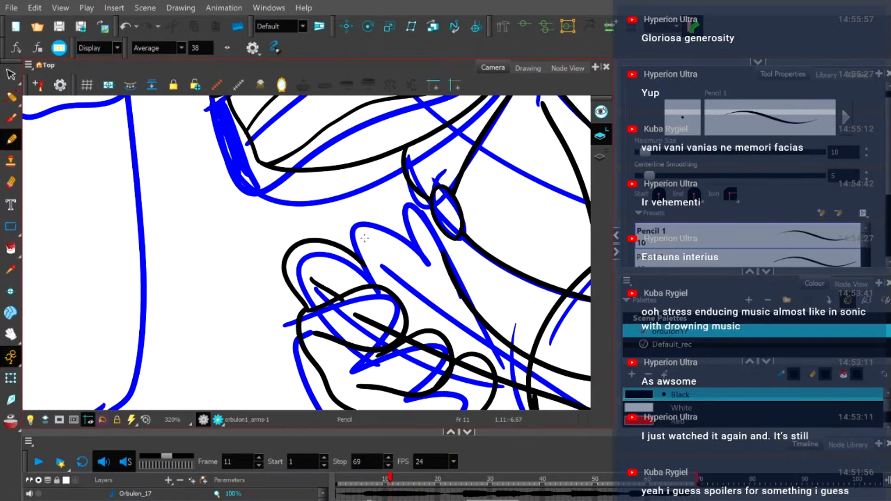
mouse_move(345, 253)
left_mouse_down()
mouse_move(363, 220)
mouse_move(398, 224)
mouse_move(418, 256)
mouse_move(418, 207)
mouse_move(403, 224)
mouse_move(418, 205)
mouse_move(448, 254)
left_mouse_up()
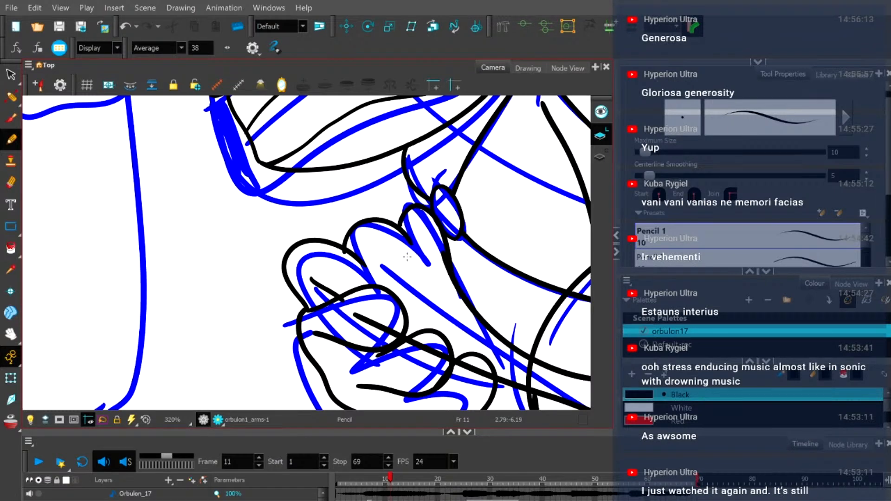
Cut away the forearm line segment that runs inside the uppermost curled finger, using the Cutter in the Drawing view.
scroll(510, 137, "down", 5)
left_click(527, 68)
scroll(306, 253, "up", 5)
left_click_drag(9, 74, 35, 93)
scroll(249, 316, "up", 3)
left_click_drag(272, 305, 281, 297)
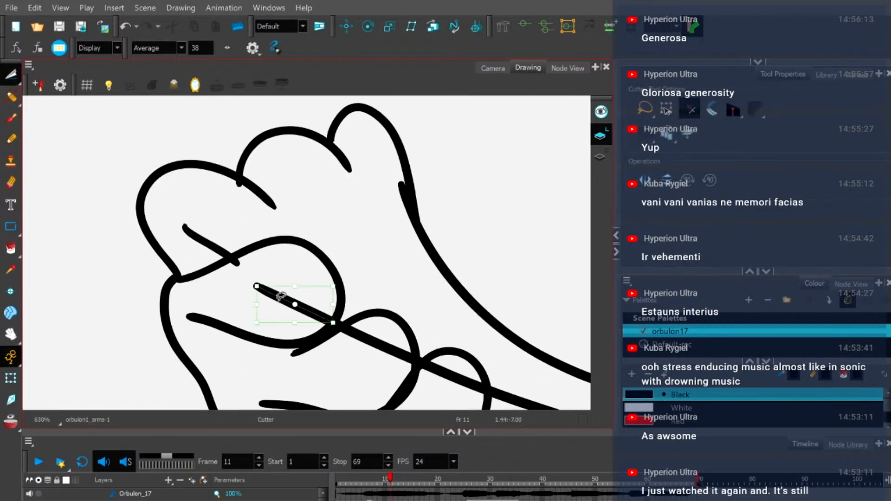
key("Delete")
Delete the short crease's overhang inside the uppermost curled finger and the forearm line segments crossing the other two fingers.
left_click_drag(228, 255, 238, 261)
key("Delete")
scroll(330, 338, "down", 2)
scroll(345, 363, "up", 2)
left_click_drag(378, 325, 363, 319)
key("Delete")
key("Delete")
scroll(423, 354, "down", 3)
scroll(424, 368, "up", 3)
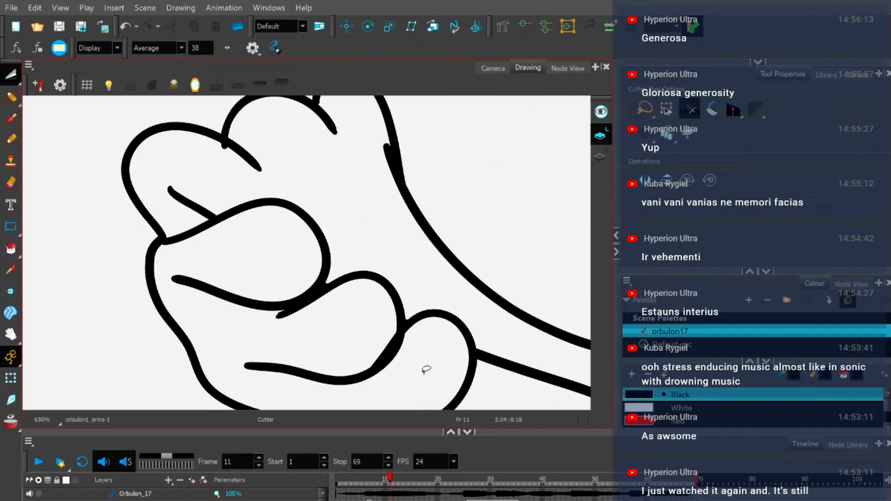
Inspect the stroke ends and junctions on the fist, the knuckles, the inner elbow and the upper arm.
scroll(395, 348, "down", 4)
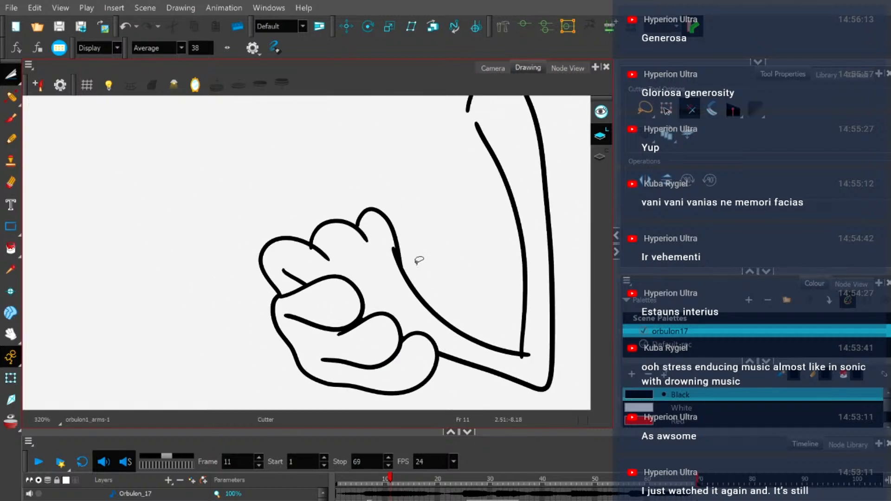
scroll(320, 240, "up", 3)
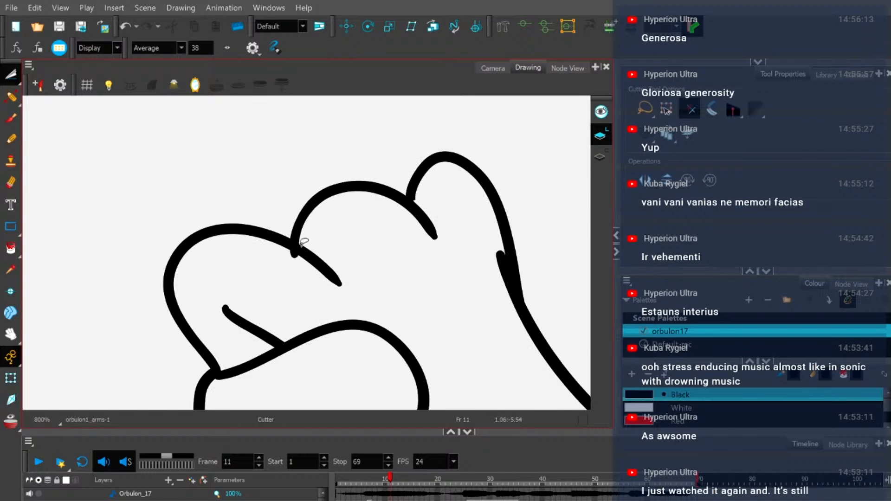
scroll(482, 271, "down", 2)
scroll(515, 325, "up", 4)
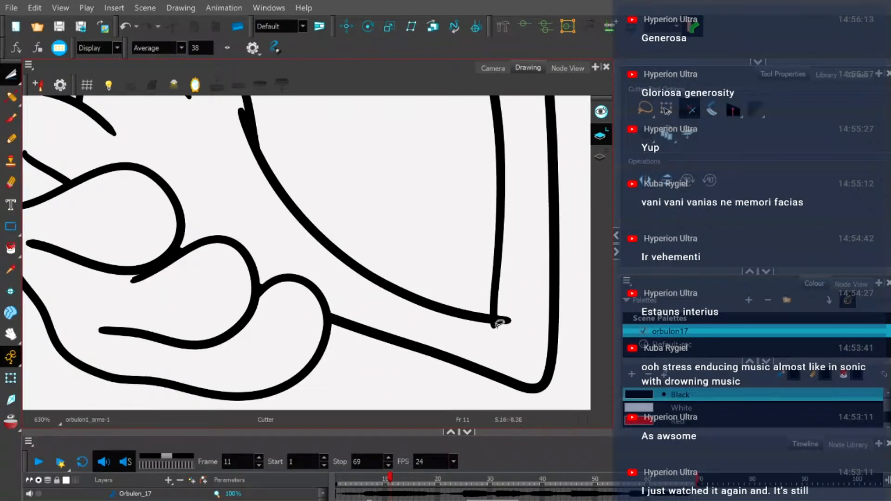
scroll(491, 315, "down", 3)
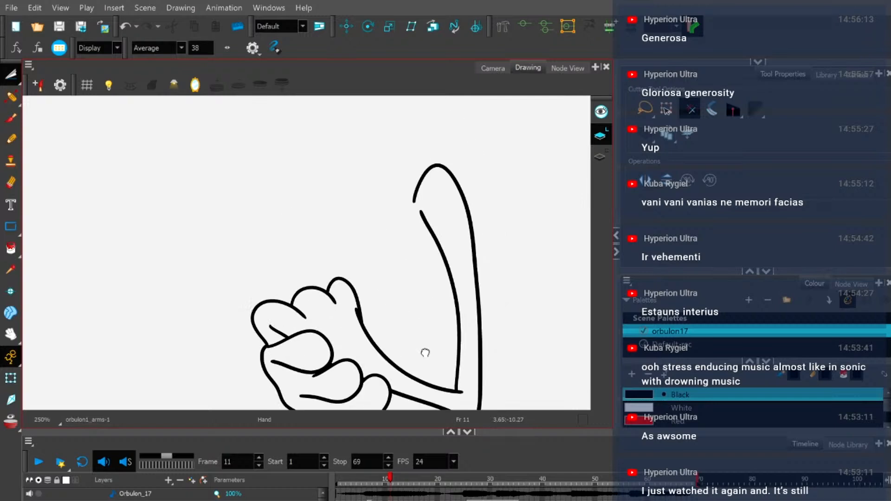
scroll(343, 330, "up", 1)
scroll(343, 329, "up", 3)
Reshape the protruding end of the forearm's upper line so it merges into the last knuckle's line, using the Contour Editor.
left_click(9, 96)
key("alt+q")
scroll(381, 281, "up", 2)
left_click(382, 281)
scroll(381, 281, "up", 3)
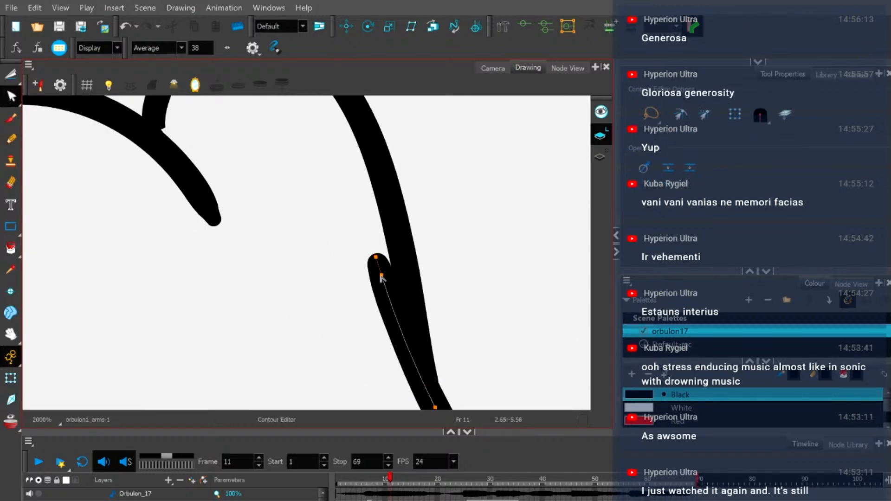
left_click(377, 258)
scroll(366, 255, "down", 5)
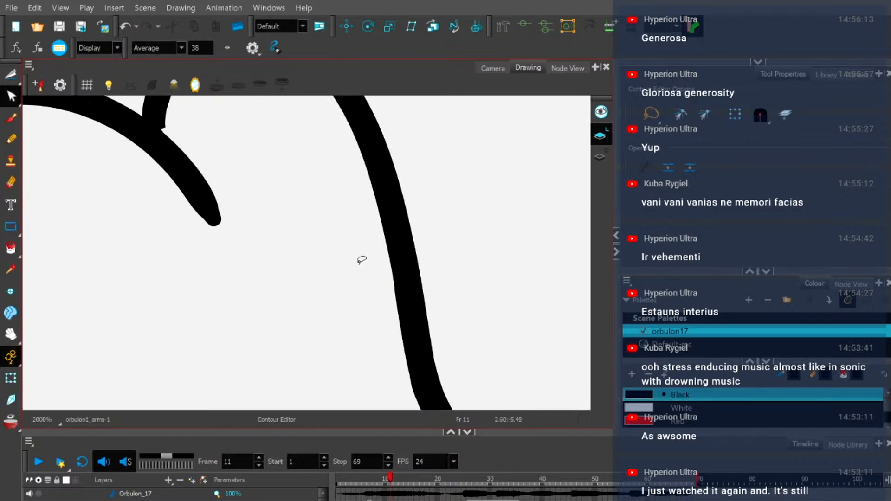
scroll(349, 279, "up", 8)
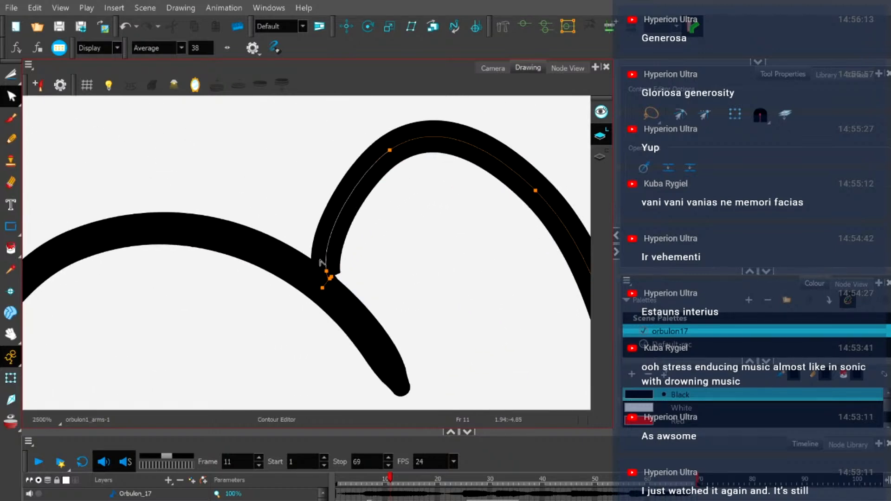
Adjust the end of the last knuckle's stroke so it joins the neighbouring knuckle's line, using the Contour Editor.
mouse_move(338, 274)
left_mouse_down()
mouse_move(348, 318)
mouse_move(344, 306)
left_mouse_up()
scroll(399, 274, "down", 9)
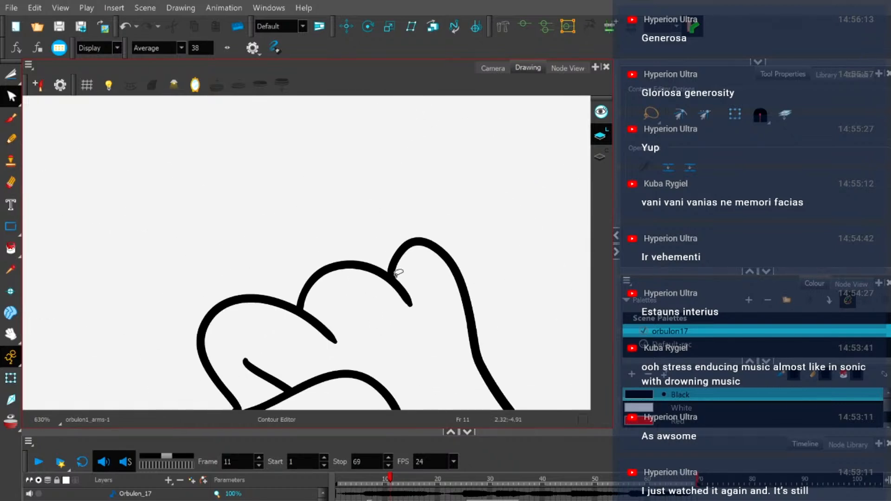
scroll(397, 273, "down", 3)
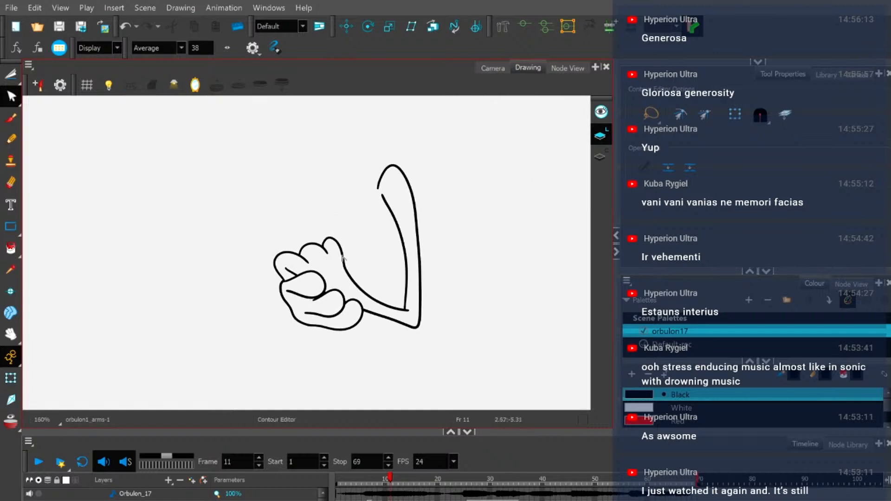
Draw the cape's black outline over the rough on the orbulon1_cape layer in the Camera view with the Pencil, undoing the last unwanted mark.
left_click(494, 68)
scroll(409, 171, "down", 2)
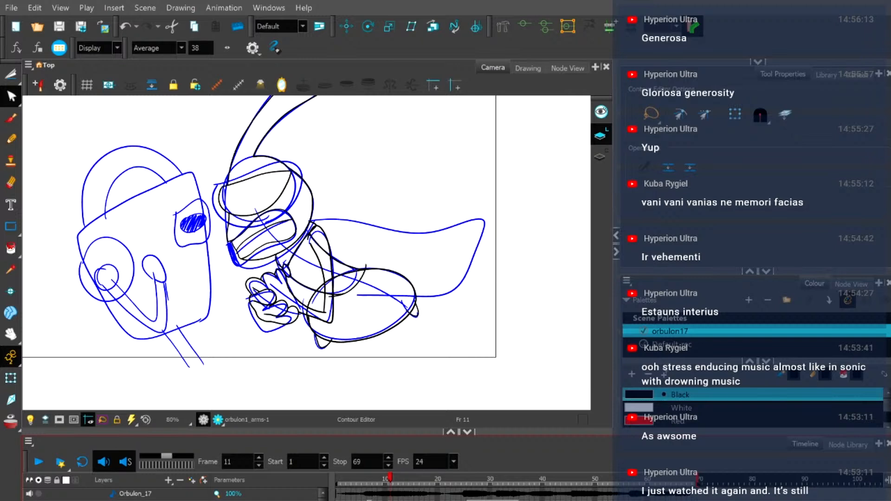
scroll(186, 494, "down", 1)
left_click(151, 499)
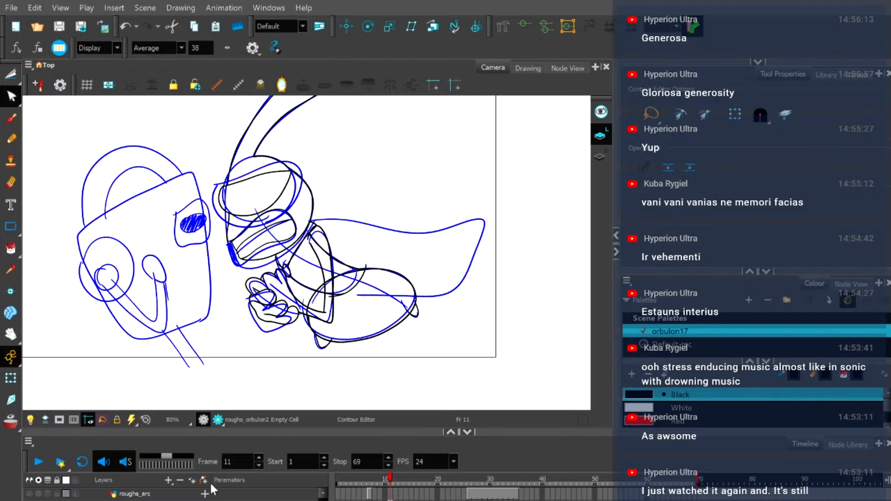
left_click(384, 308)
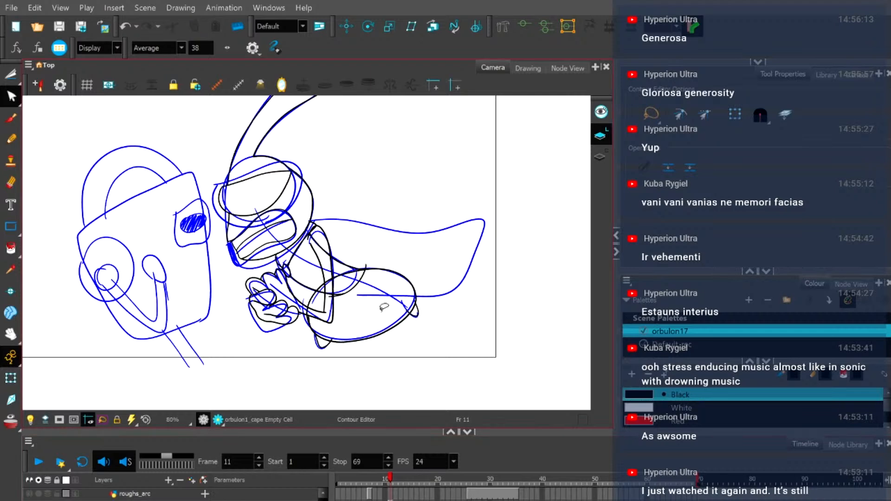
left_click(5, 138)
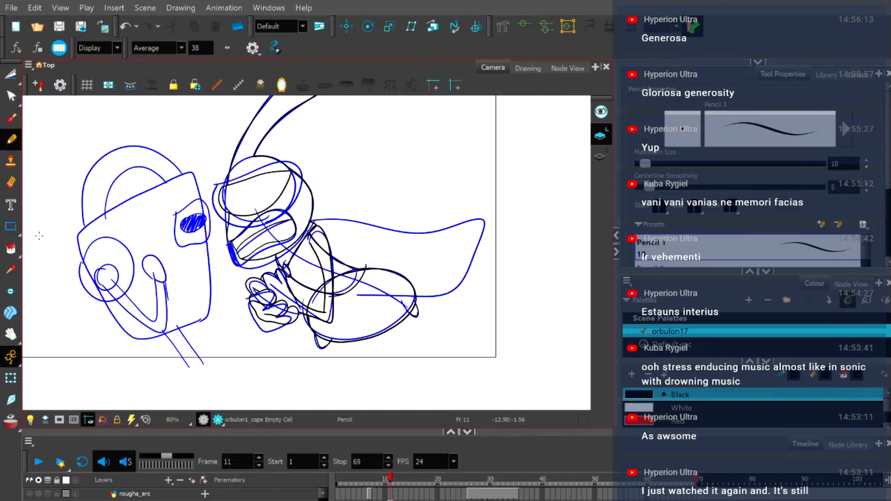
mouse_move(304, 219)
left_mouse_down()
mouse_move(352, 216)
mouse_move(410, 237)
mouse_move(455, 232)
mouse_move(485, 215)
mouse_move(466, 262)
mouse_move(412, 292)
left_mouse_up()
key("ctrl+z")
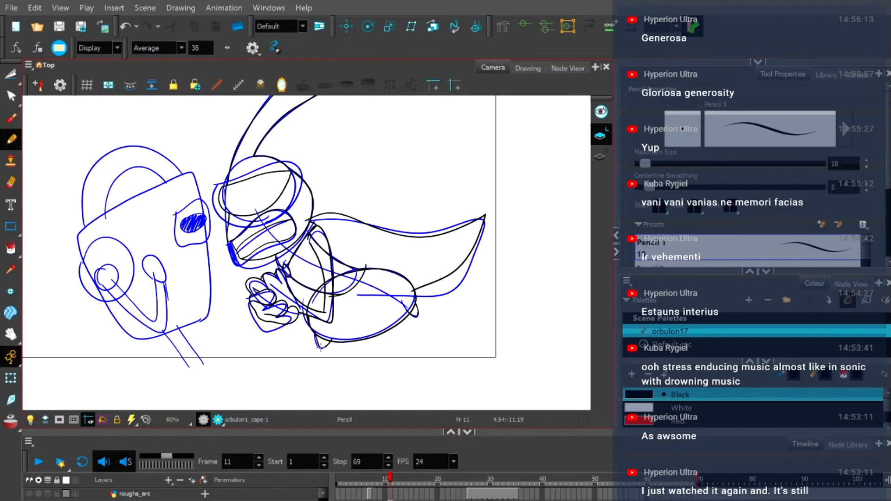
Hide the character's blue rough to view the black line art alone.
scroll(145, 480, "down", 2)
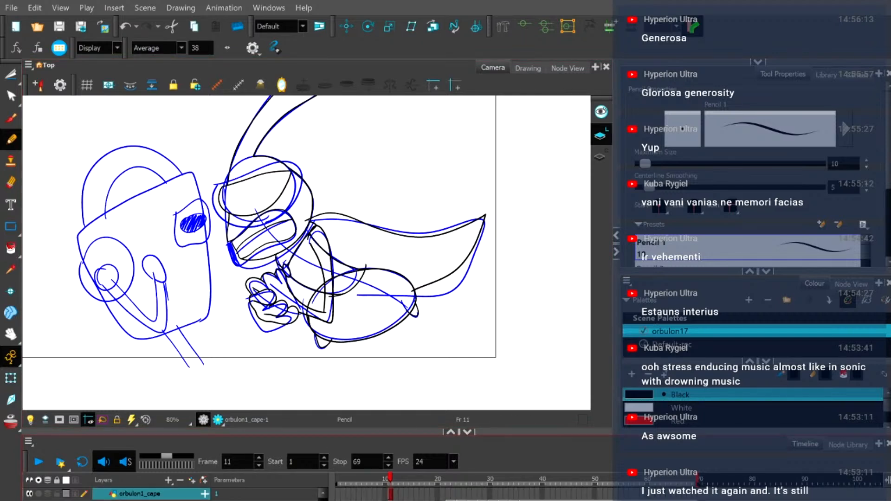
scroll(282, 324, "down", 2)
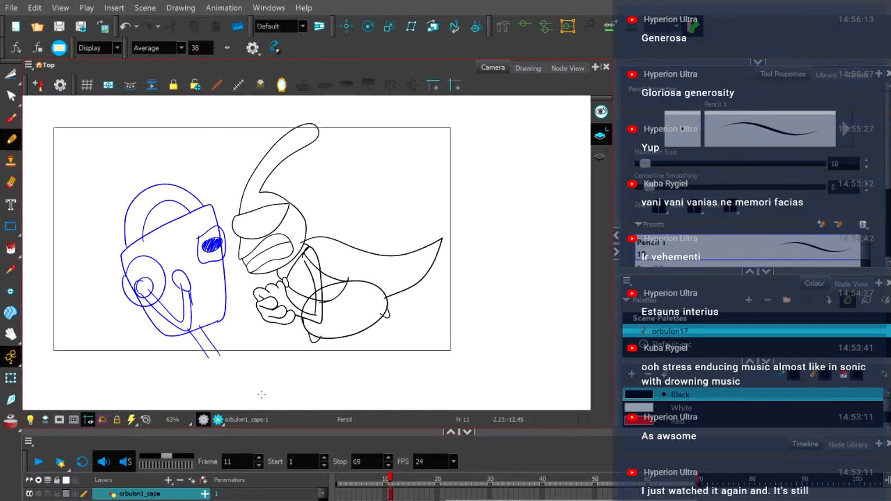
scroll(201, 475, "down", 1)
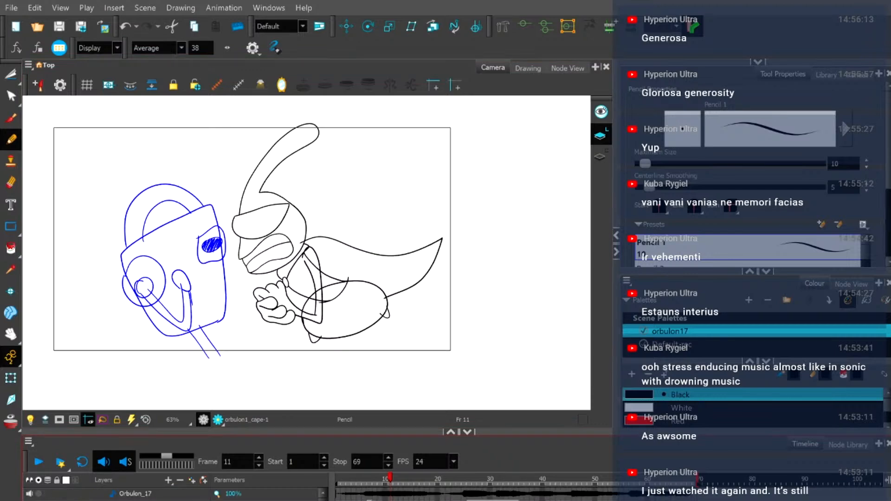
Examine the overlapping lines of the arm, torso, lower body and cape, with the Contour Editor and the Cutter at hand.
scroll(200, 482, "up", 1)
scroll(332, 290, "up", 3)
scroll(333, 290, "up", 3)
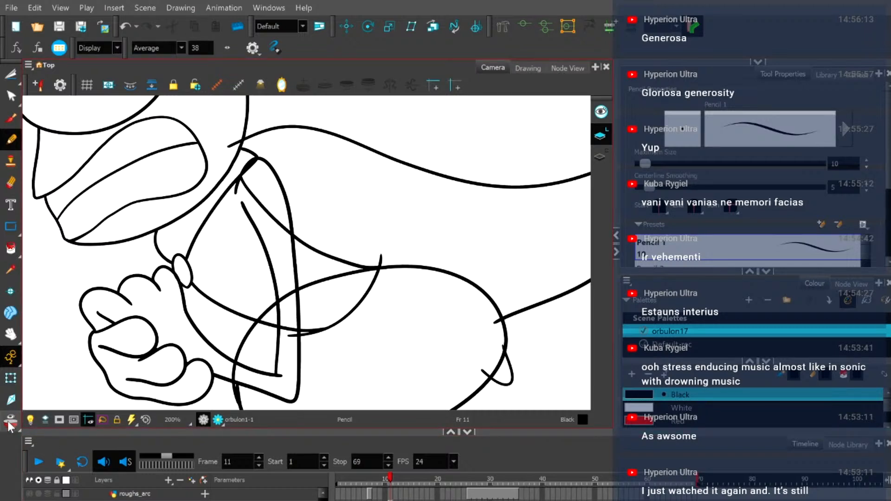
scroll(273, 276, "down", 2)
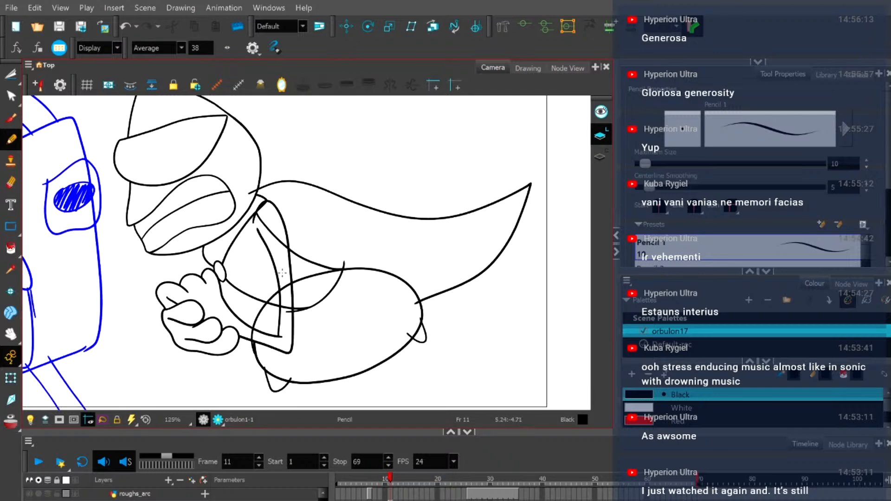
scroll(274, 276, "up", 2)
left_click(11, 96)
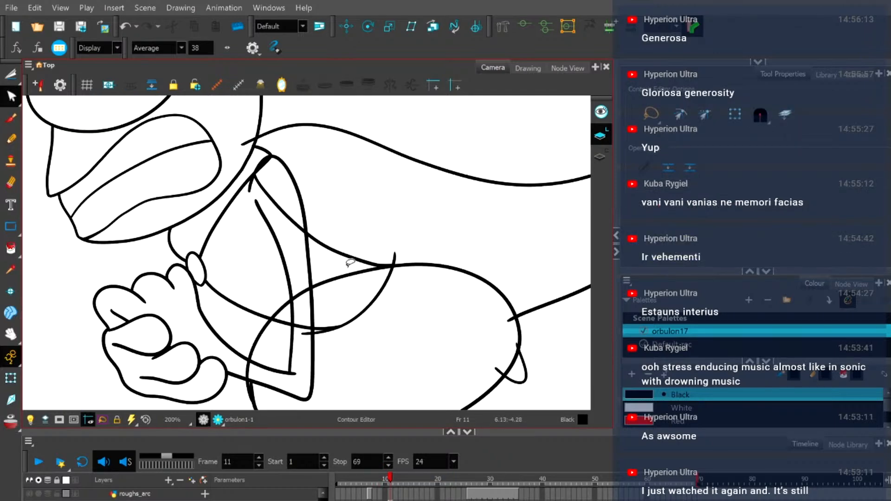
left_click(382, 269)
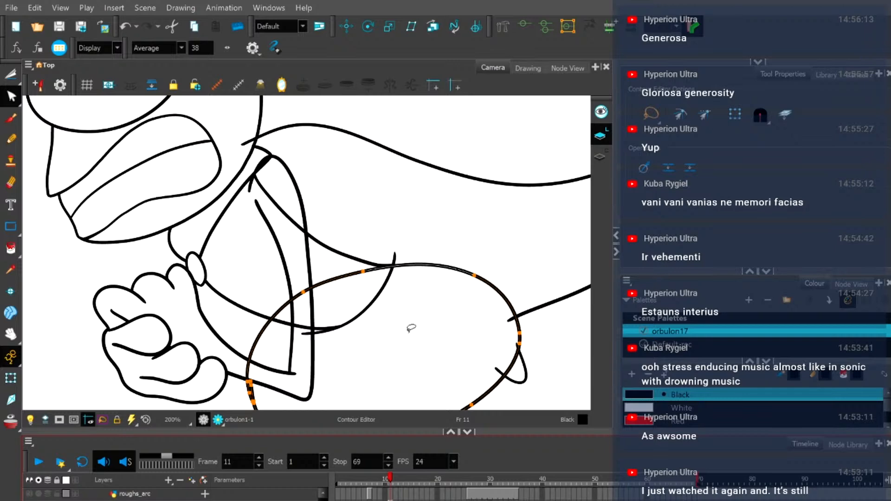
left_click(394, 293)
scroll(398, 279, "up", 1)
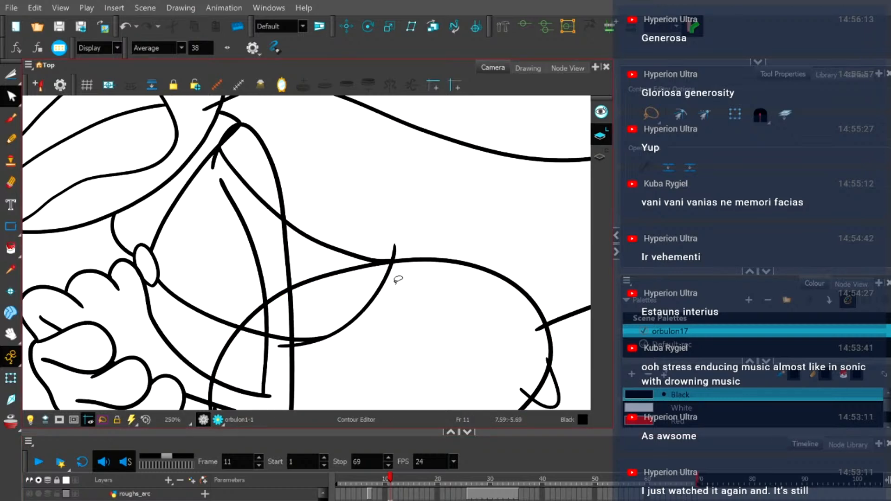
scroll(398, 279, "down", 3)
scroll(393, 279, "up", 2)
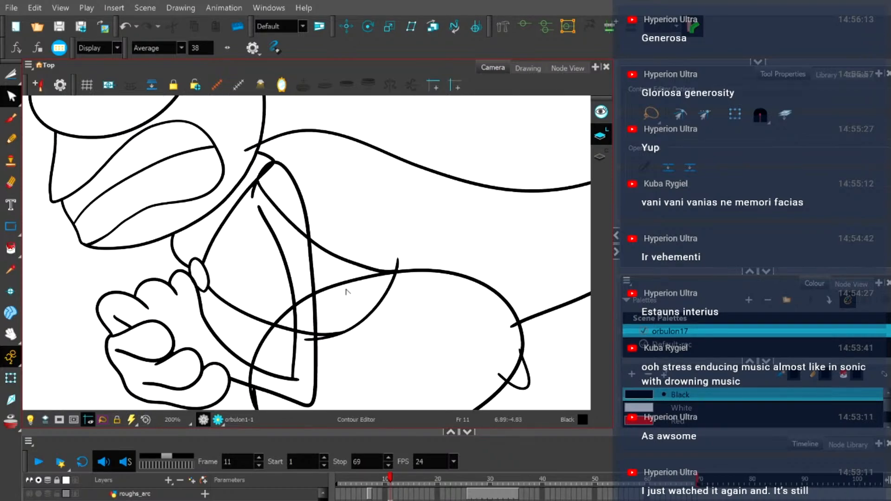
left_click(9, 82)
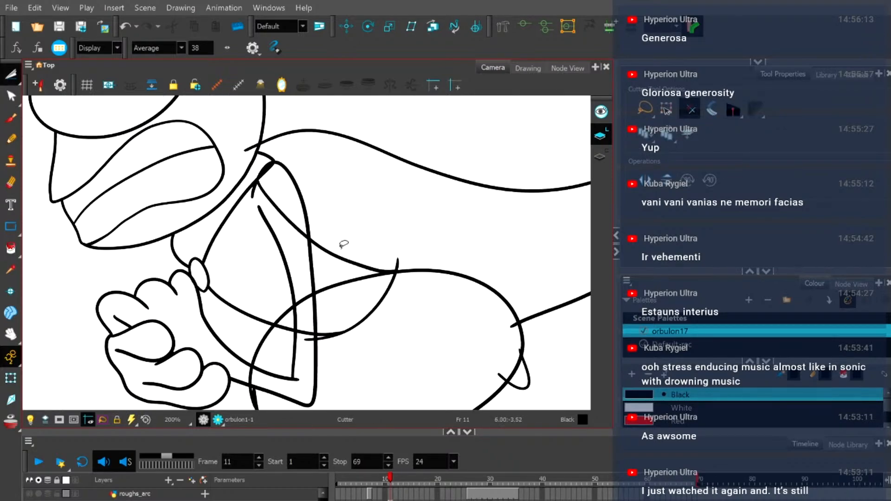
scroll(330, 235, "down", 4)
scroll(390, 290, "up", 3)
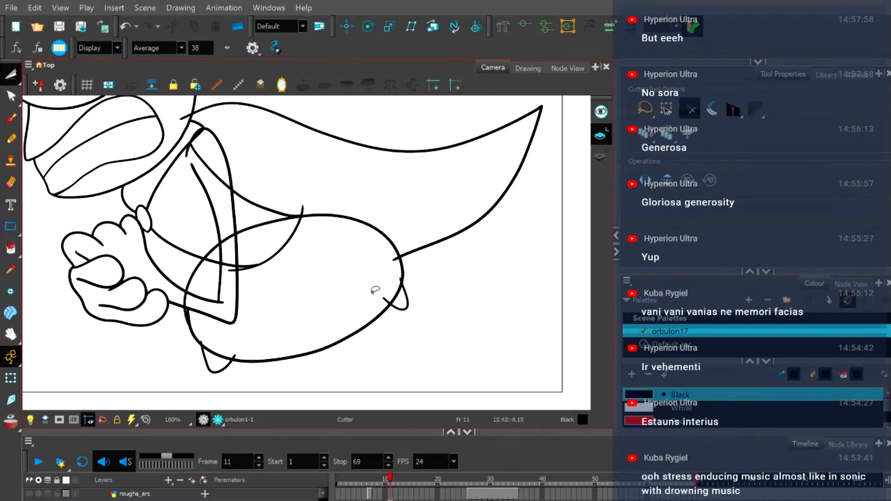
scroll(372, 297, "down", 2)
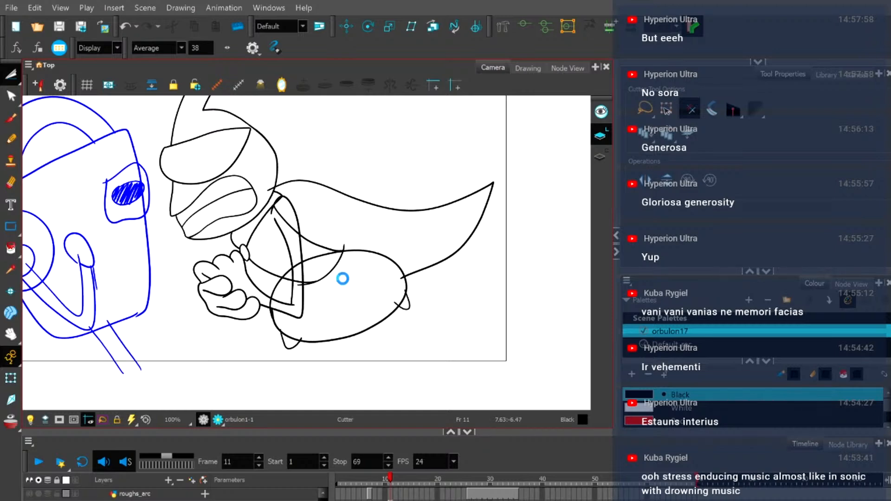
left_click_drag(274, 243, 344, 350)
left_click(146, 422)
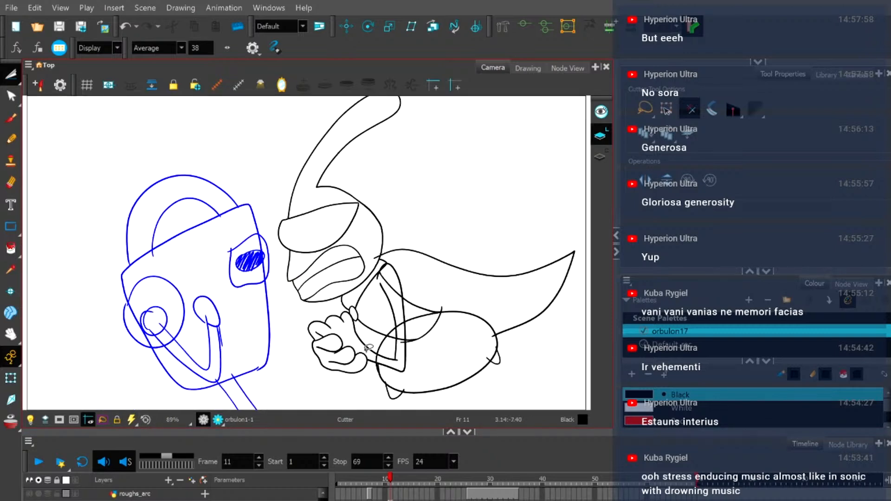
Enable the character's hidden rough layer again.
left_click(419, 451)
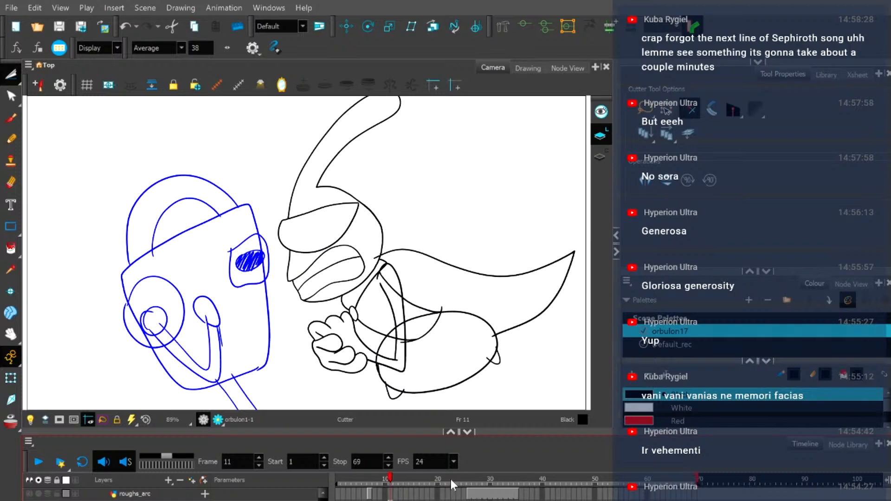
mouse_move(393, 482)
left_mouse_down()
mouse_move(382, 482)
mouse_move(393, 485)
left_mouse_up()
scroll(176, 494, "down", 1)
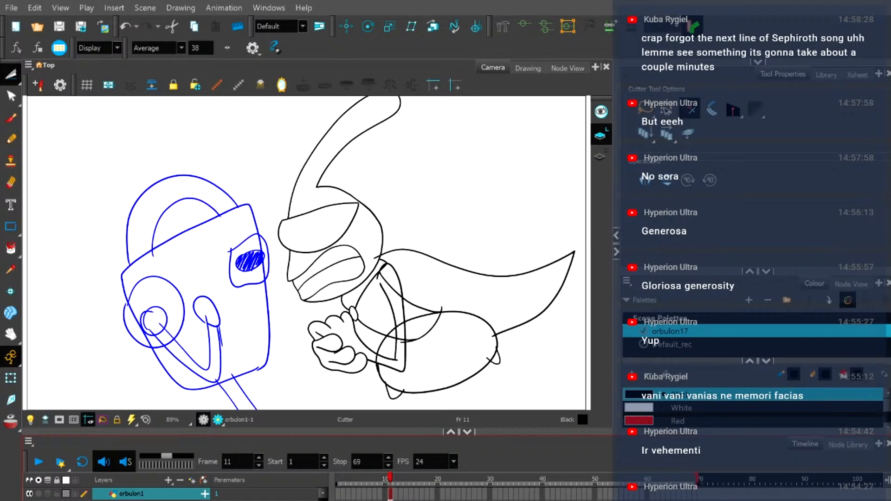
key("a")
Extend the exposure of the inked orbulon1 drawings, including arms and cape, to frame 12.
left_click_drag(390, 481, 400, 483)
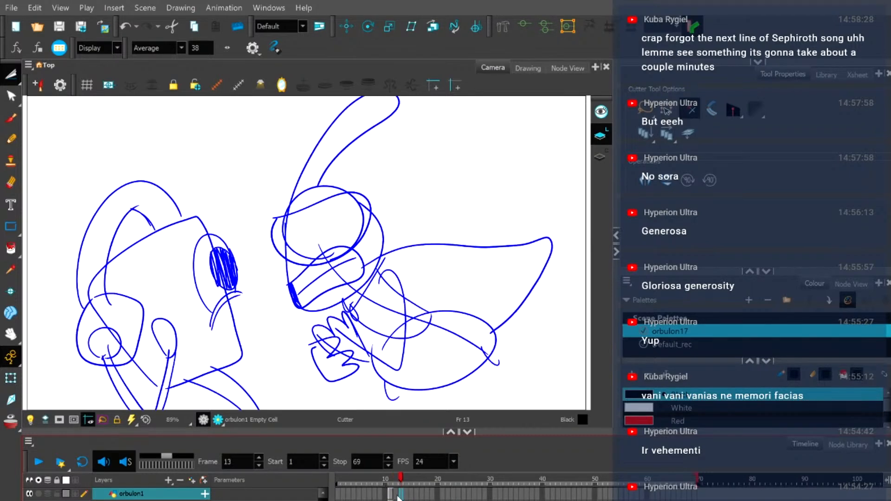
left_click(395, 496)
scroll(397, 498, "down", 1)
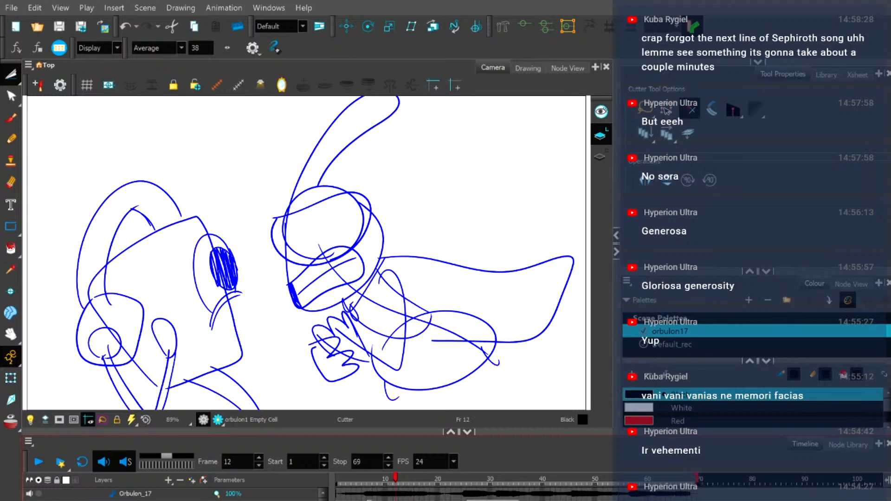
scroll(397, 494, "down", 1)
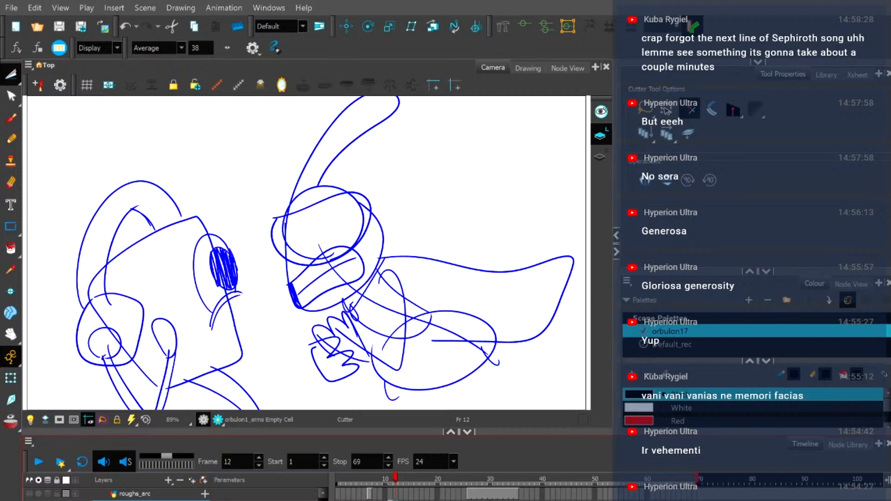
key("F5")
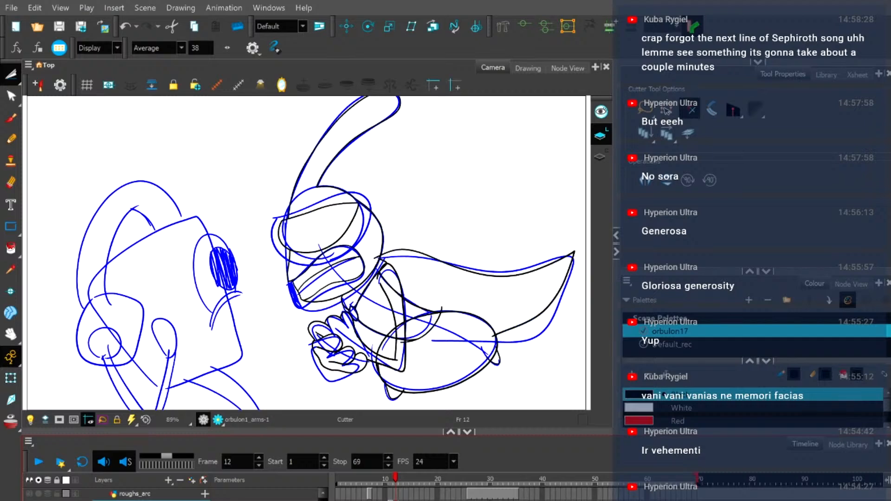
Turn on the onion skin at frame 13 and ready the Pencil on the orbulon1 layer.
left_click_drag(397, 477, 402, 477)
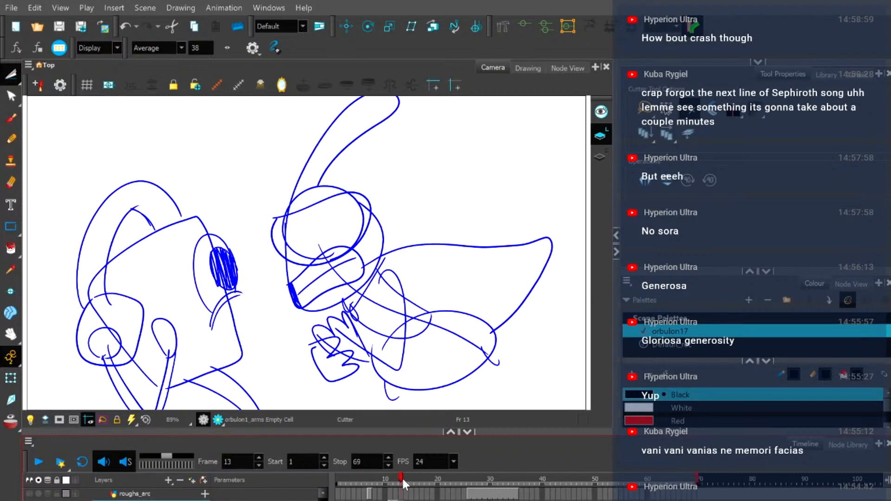
key("alt+o")
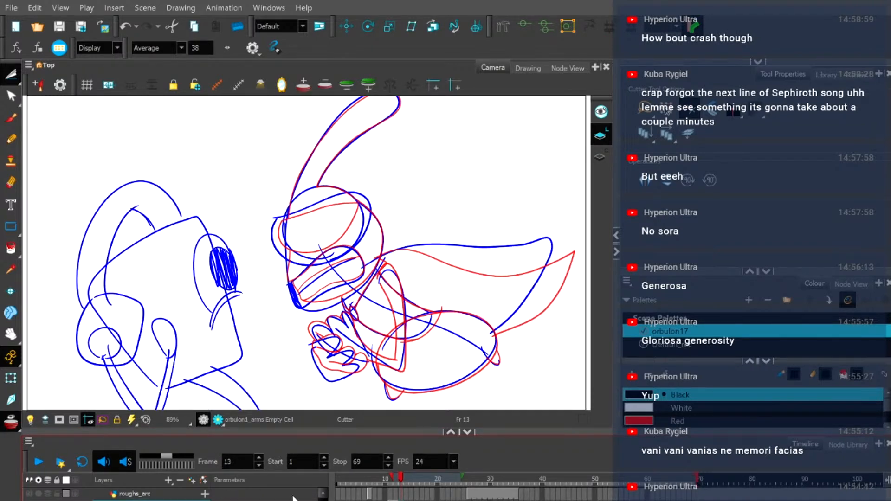
left_click(12, 138)
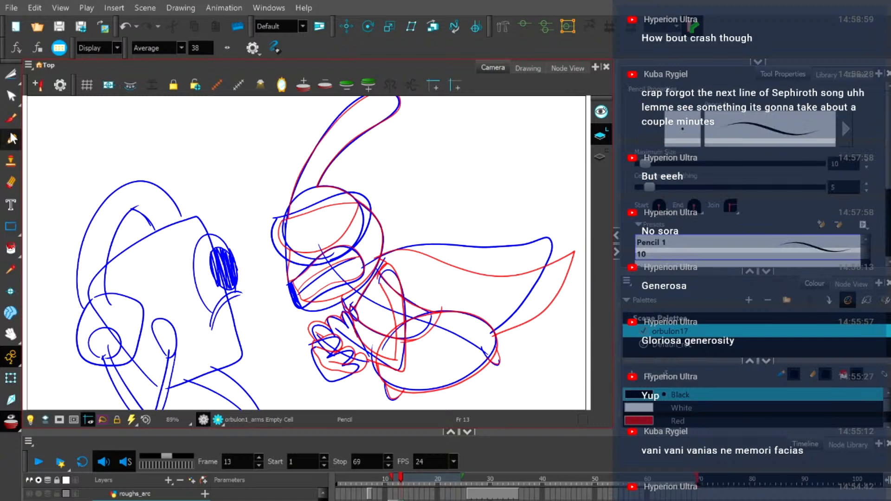
scroll(325, 493, "down", 1)
scroll(324, 493, "up", 1)
key("comma")
key("comma")
key("period")
key("period")
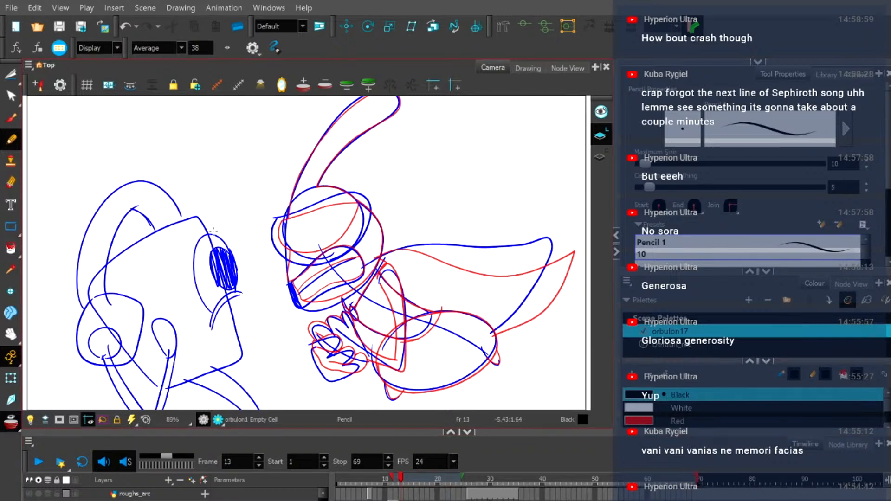
Compare the roughs around frames 12 to 14 and extend the exposure of the inked orbulon1 drawings to frame 14.
scroll(218, 232, "up", 3)
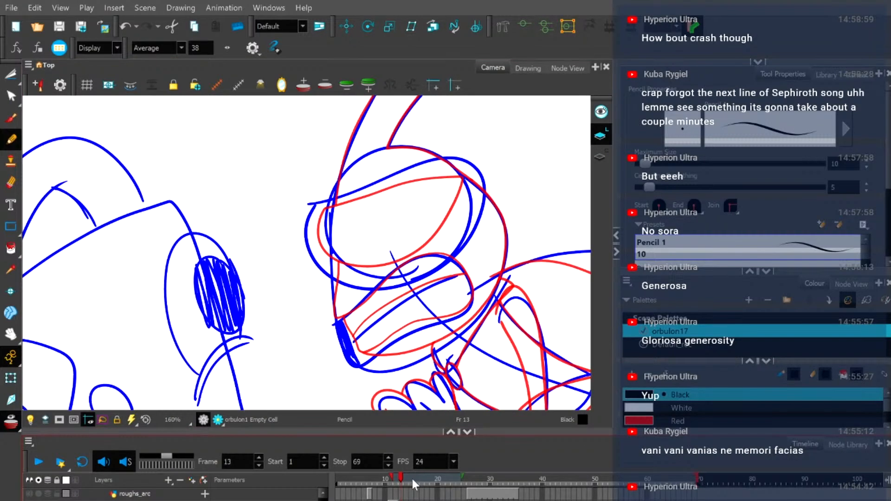
left_click(396, 480)
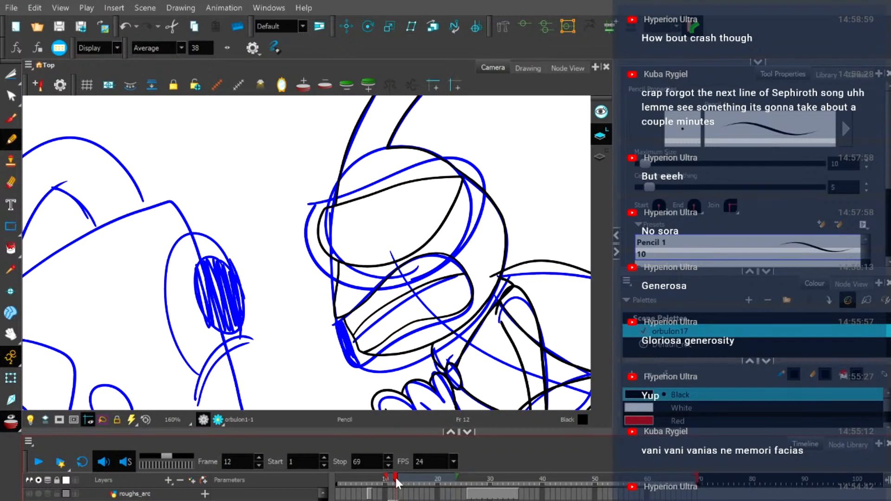
left_click(400, 480)
left_click_drag(402, 481, 409, 483)
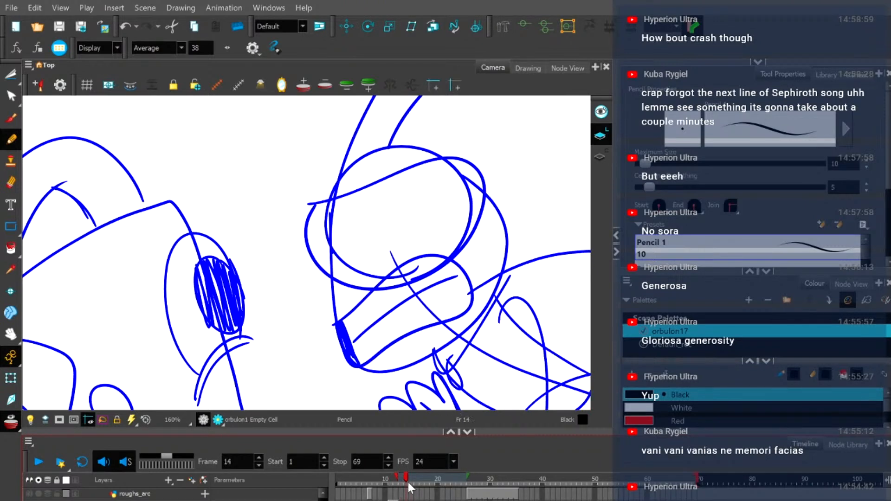
left_click(409, 499)
key("F5")
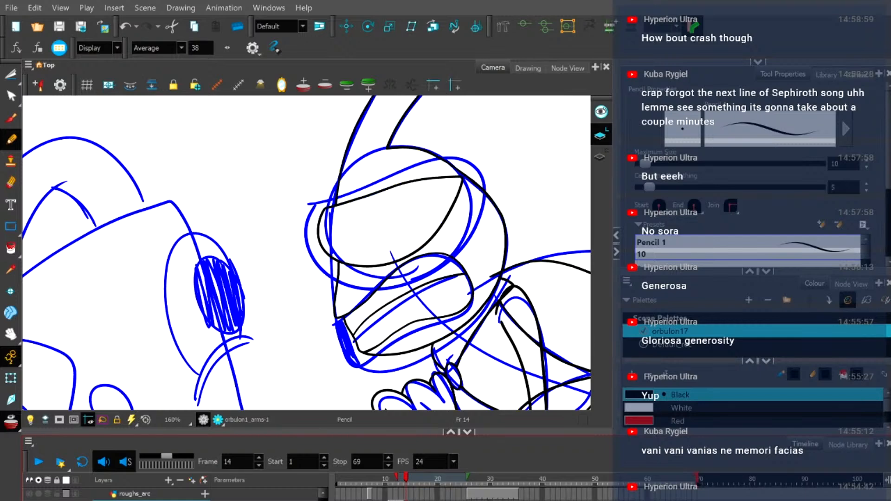
Compare the roughs around frames 15 to 17 and ready the Pencil on the orbulon1 layer at frame 15.
left_click(408, 476)
left_click(420, 500)
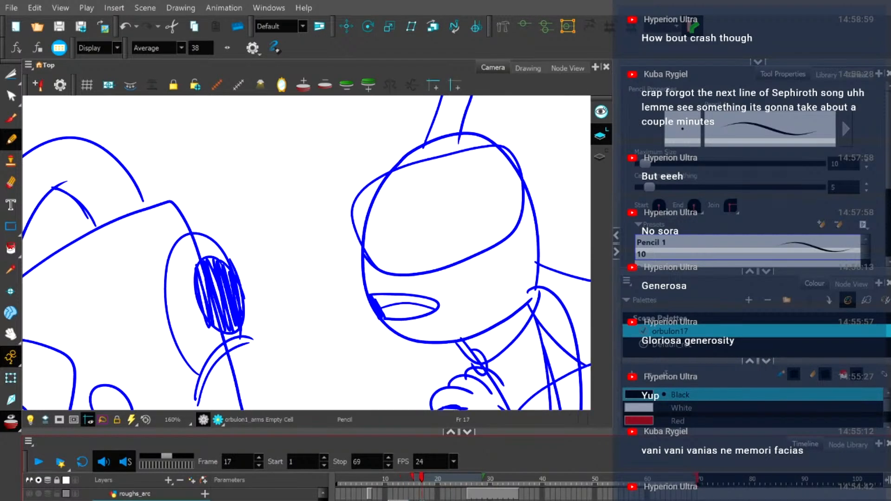
left_click(410, 499)
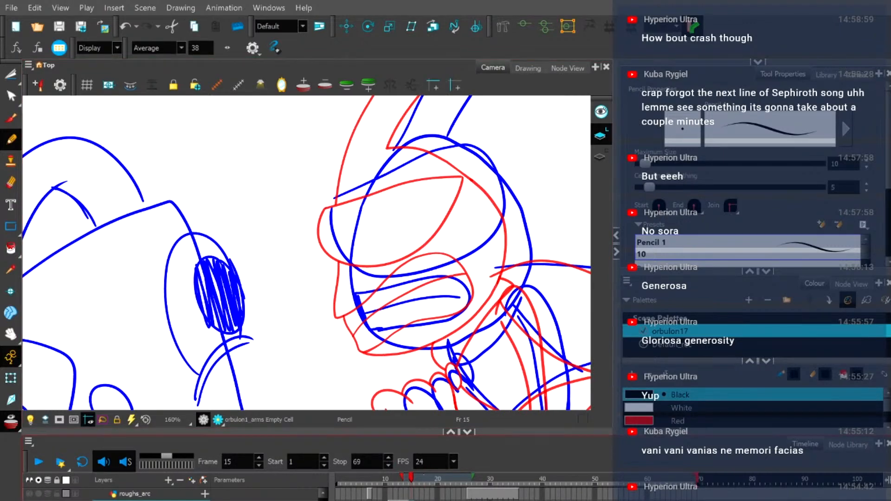
left_click(12, 139)
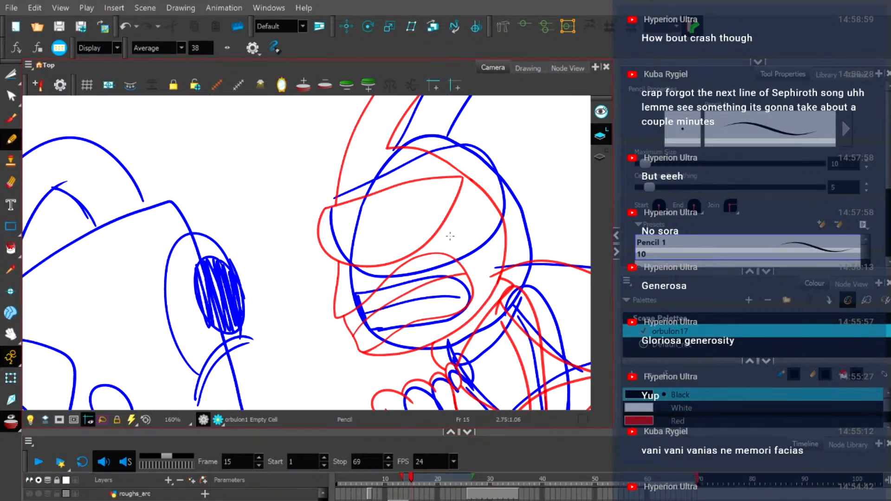
scroll(364, 253, "up", 2)
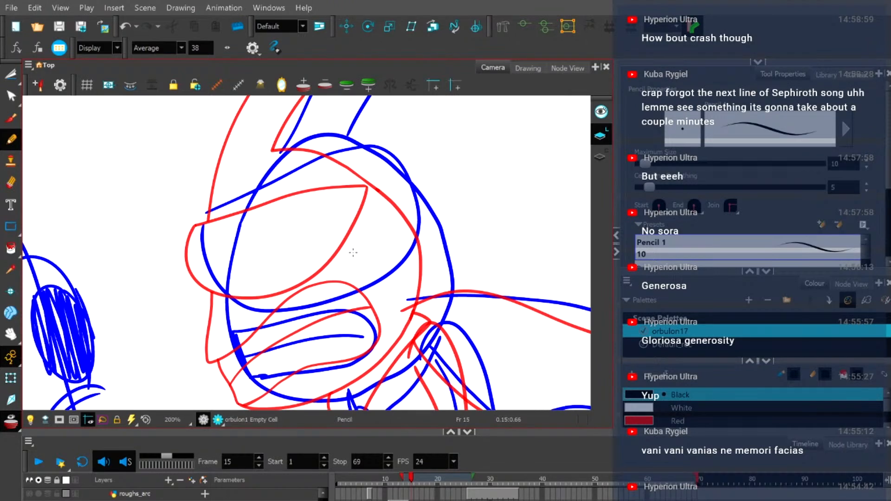
left_click_drag(232, 203, 357, 173)
key("ctrl+z")
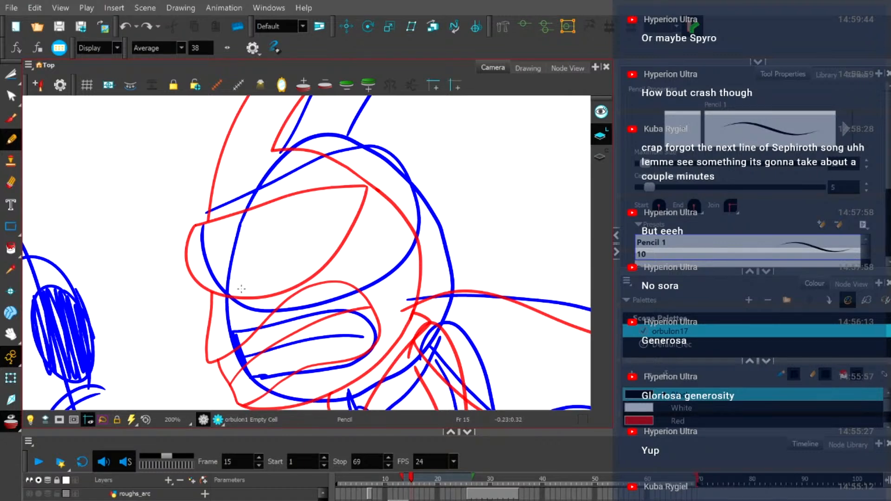
left_click_drag(241, 301, 230, 339)
key("ctrl+z")
Ink the closed outline of the character's mouth in black over the rough at frame 15.
key("space")
left_click_drag(292, 322, 294, 318)
scroll(293, 318, "up", 1)
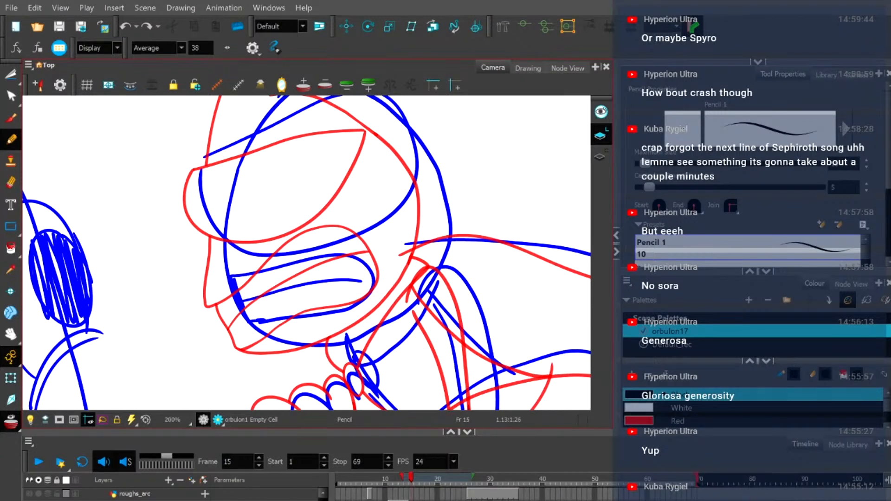
scroll(289, 262, "up", 1)
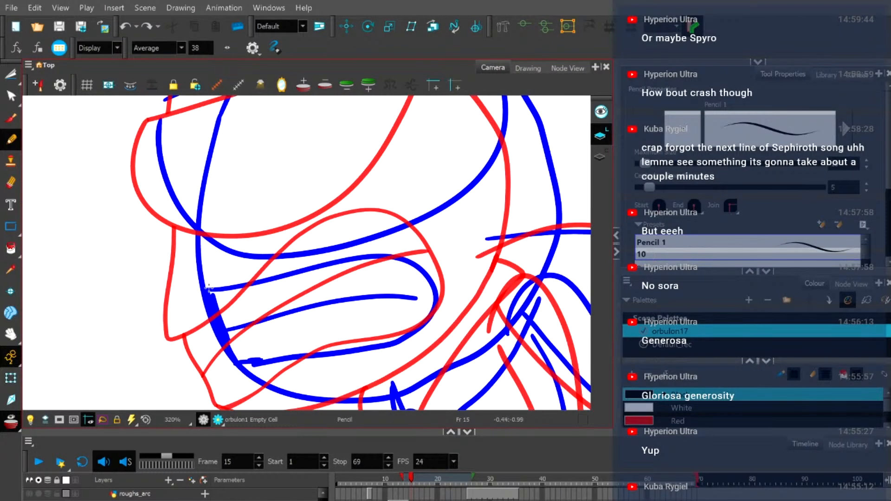
left_click_drag(203, 288, 348, 258)
key("ctrl+z")
mouse_move(209, 283)
left_mouse_down()
mouse_move(260, 279)
mouse_move(369, 240)
mouse_move(431, 252)
mouse_move(438, 325)
mouse_move(364, 357)
mouse_move(250, 363)
mouse_move(226, 345)
mouse_move(212, 283)
left_mouse_up()
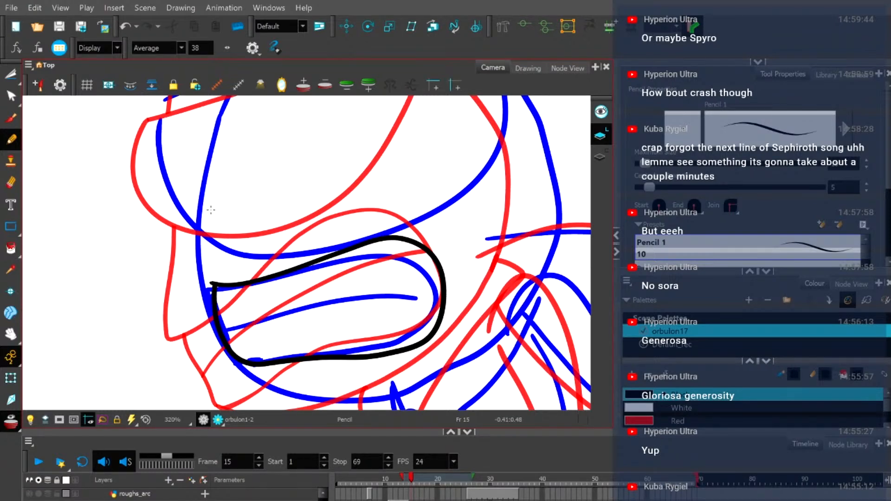
Ink the short curved face line running from the mouth's upper-left corner up towards the visor.
left_click_drag(208, 210, 200, 241)
key("ctrl+z")
mouse_move(213, 284)
left_mouse_down()
mouse_move(188, 282)
mouse_move(208, 210)
mouse_move(206, 188)
left_mouse_up()
key("ctrl+z")
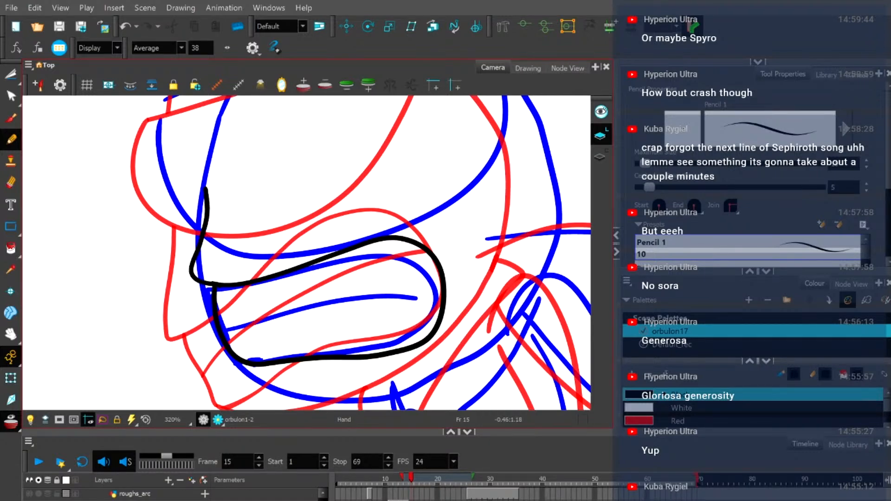
Using the Contour Editor, delete the surplus point near the face line's upper end and reposition its end point.
left_click(11, 96)
left_click(207, 199)
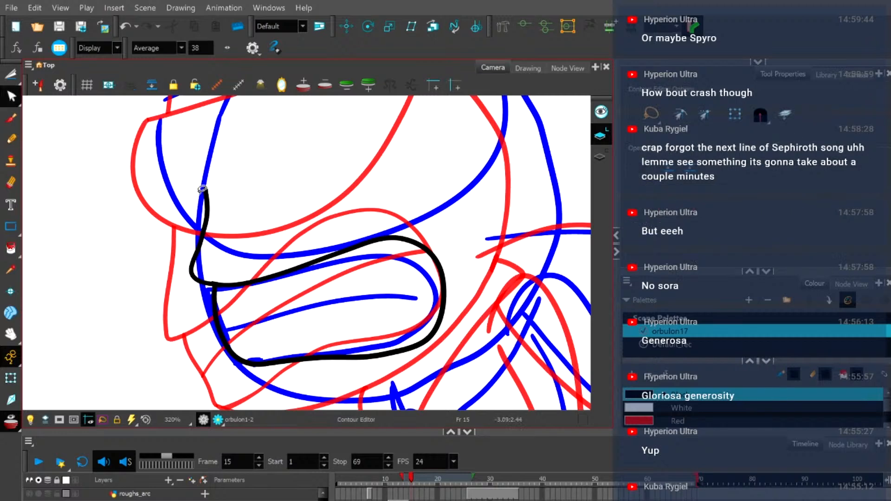
scroll(207, 199, "up", 3)
scroll(207, 200, "up", 2)
scroll(188, 169, "up", 2)
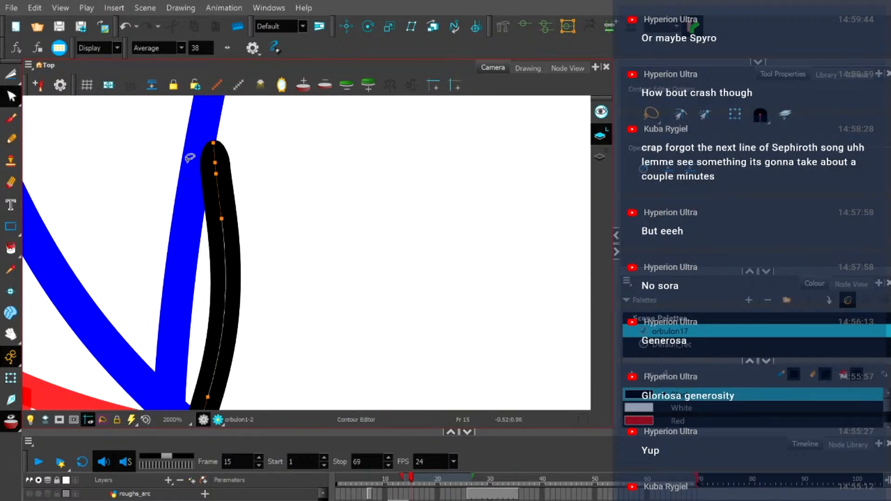
scroll(212, 181, "down", 4)
key("Delete")
mouse_move(215, 177)
left_mouse_down()
mouse_move(233, 185)
mouse_move(227, 180)
left_mouse_up()
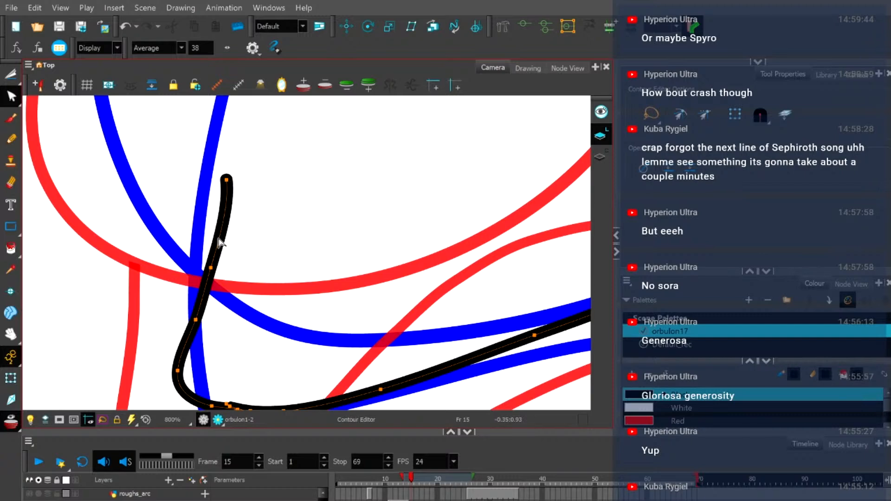
Smooth the face line's curve by shifting the contour point midway between its upper end and the mouth corner.
left_click(211, 268)
scroll(215, 261, "up", 2)
left_click_drag(210, 273, 215, 275)
left_click(261, 266)
scroll(260, 266, "down", 4)
scroll(262, 270, "down", 3)
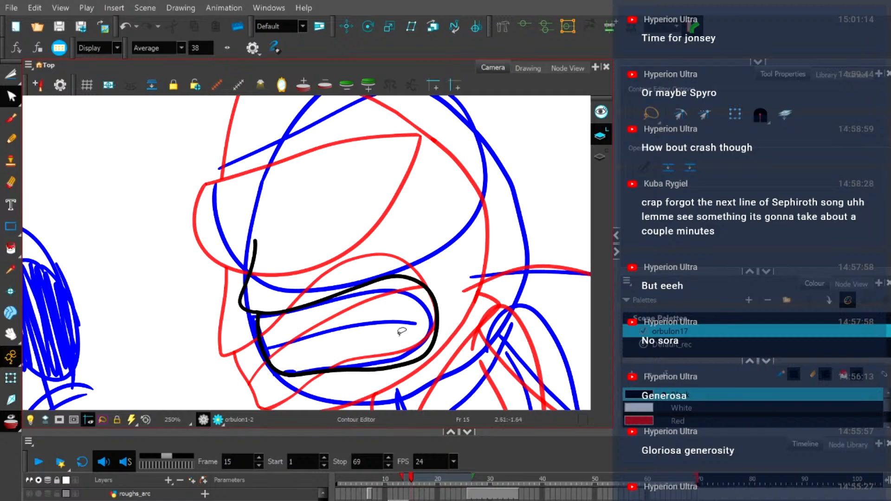
Ink the curved line dividing the inside of the mouth from its left edge to its right edge with the Pencil.
scroll(378, 323, "down", 6)
scroll(367, 320, "up", 3)
scroll(363, 338, "up", 3)
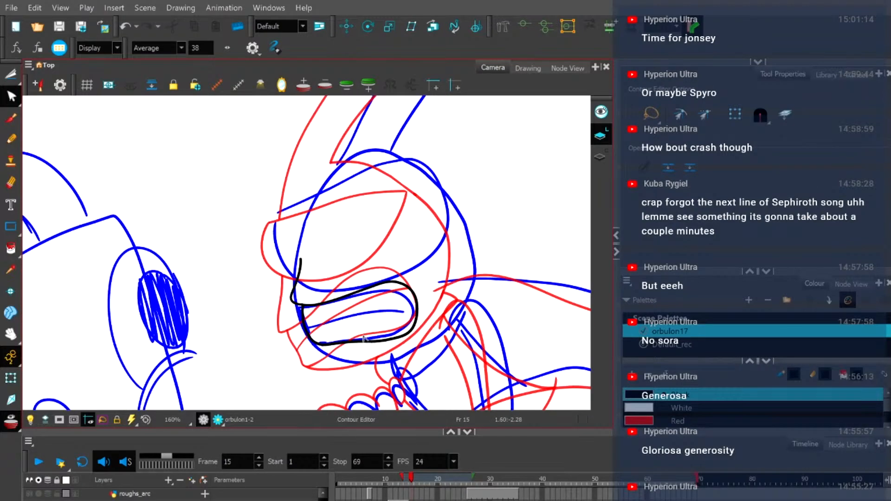
left_click(6, 142)
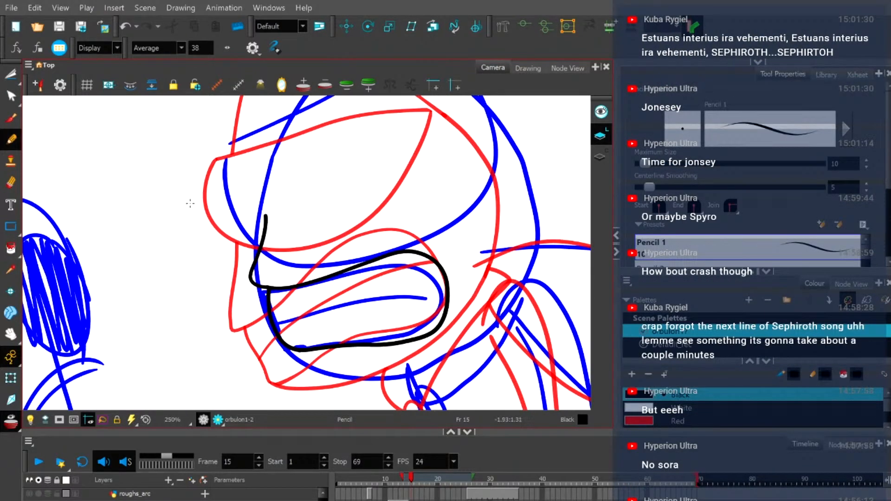
scroll(303, 288, "up", 2)
left_click_drag(356, 302, 287, 238)
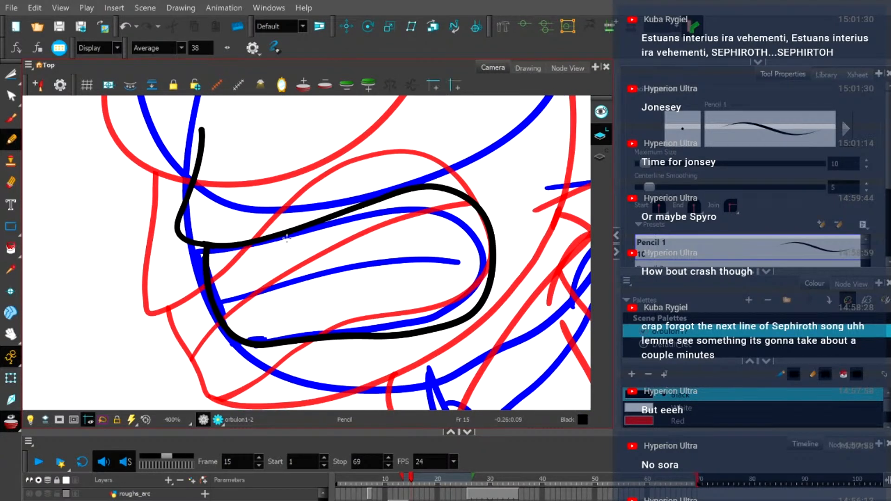
mouse_move(215, 296)
left_mouse_down()
mouse_move(371, 257)
mouse_move(463, 253)
mouse_move(491, 271)
left_mouse_up()
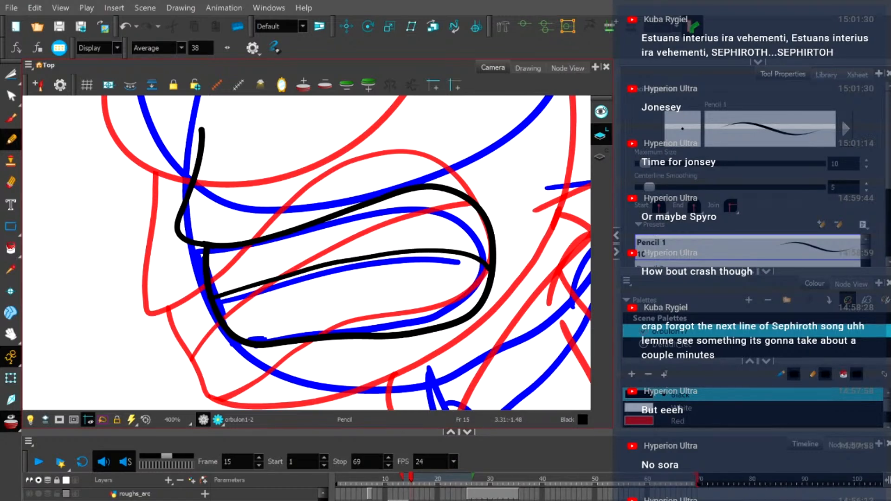
Ink the closed outline of the visor above the mouth, pointed at its upper-right corner.
scroll(438, 247, "down", 3)
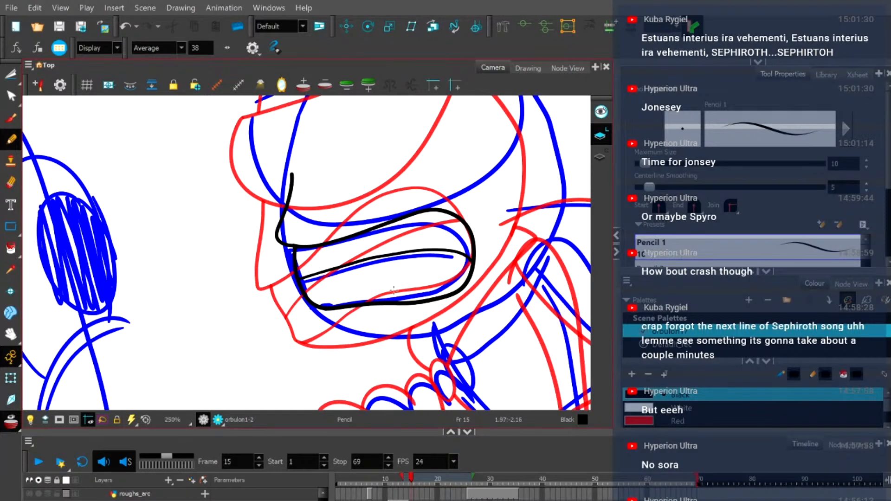
scroll(315, 188, "down", 1)
left_click_drag(317, 185, 308, 266)
scroll(309, 265, "up", 1)
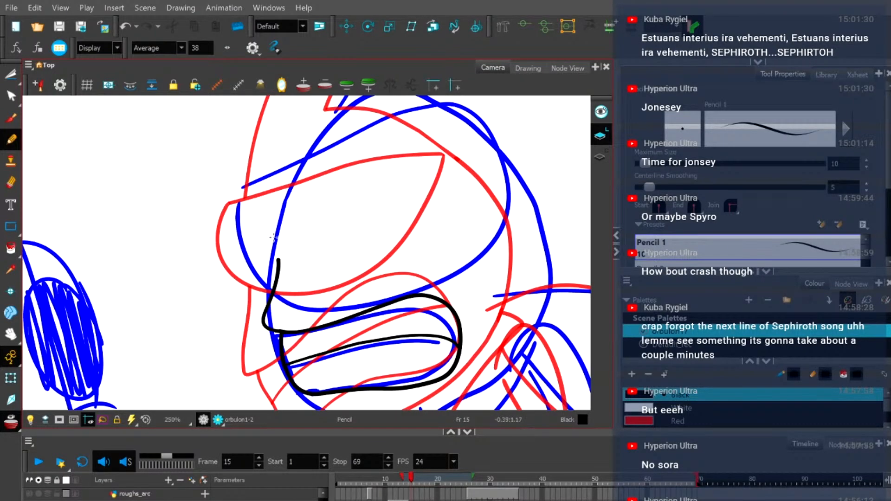
mouse_move(268, 182)
left_mouse_down()
mouse_move(259, 246)
mouse_move(280, 277)
mouse_move(314, 283)
mouse_move(409, 244)
mouse_move(459, 188)
mouse_move(474, 142)
mouse_move(390, 143)
mouse_move(269, 180)
left_mouse_up()
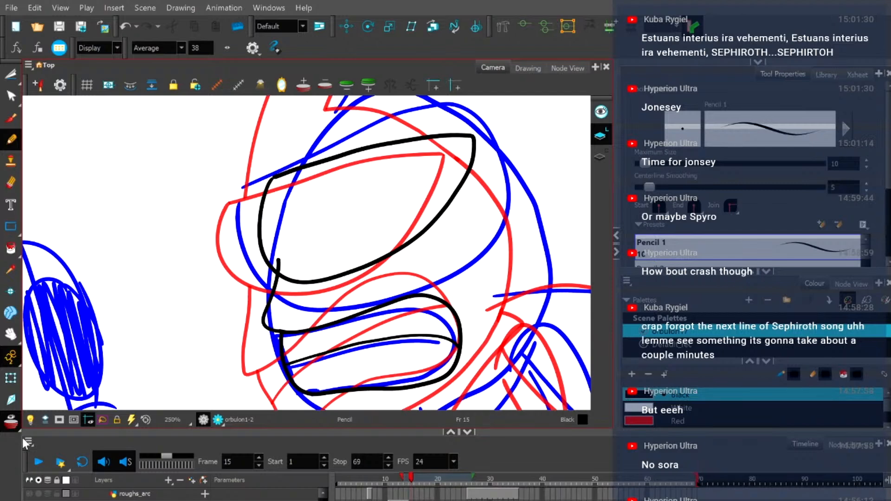
Turn off the onion skin at frame 15 and trim the stroke ends at the visor's upper-left corner with the Cutter.
left_click(11, 421)
left_click_drag(409, 480, 412, 481)
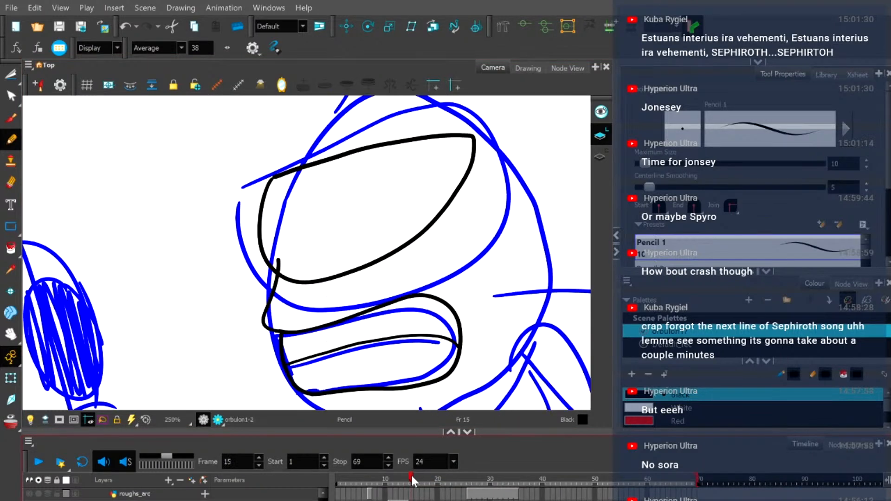
left_click(10, 74)
left_click_drag(264, 166, 292, 190)
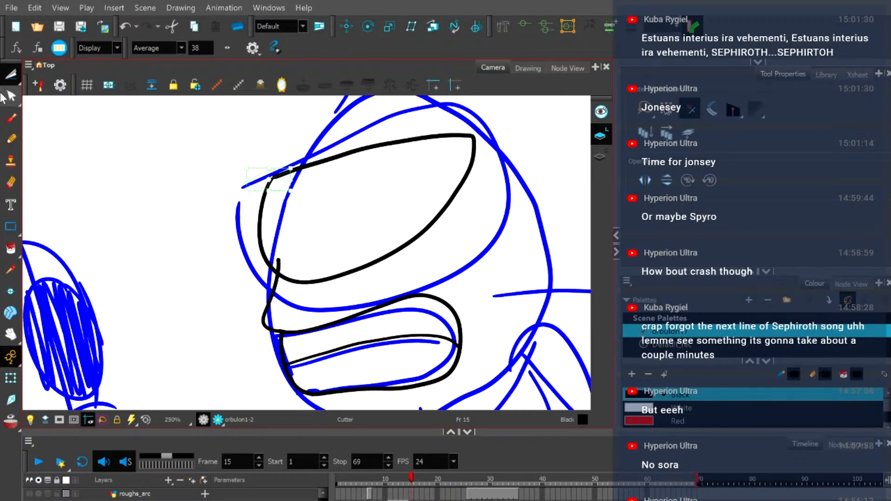
left_click(10, 74)
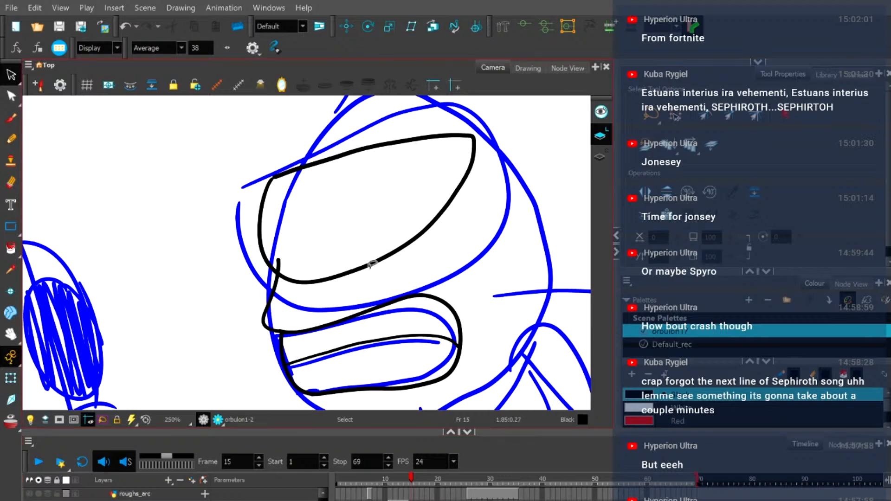
Close the gap at the visor's upper-left corner by moving the side stroke's end point onto the top stroke.
scroll(275, 182, "up", 5)
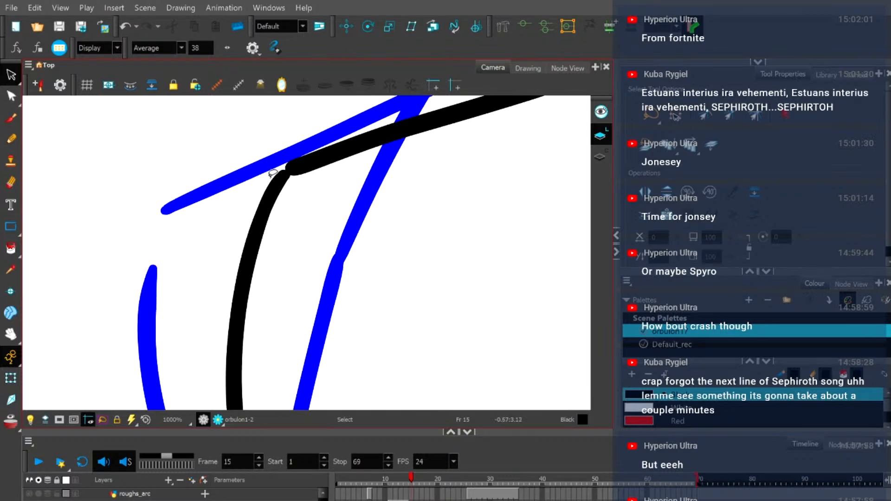
key("alt+q")
scroll(287, 177, "up", 2)
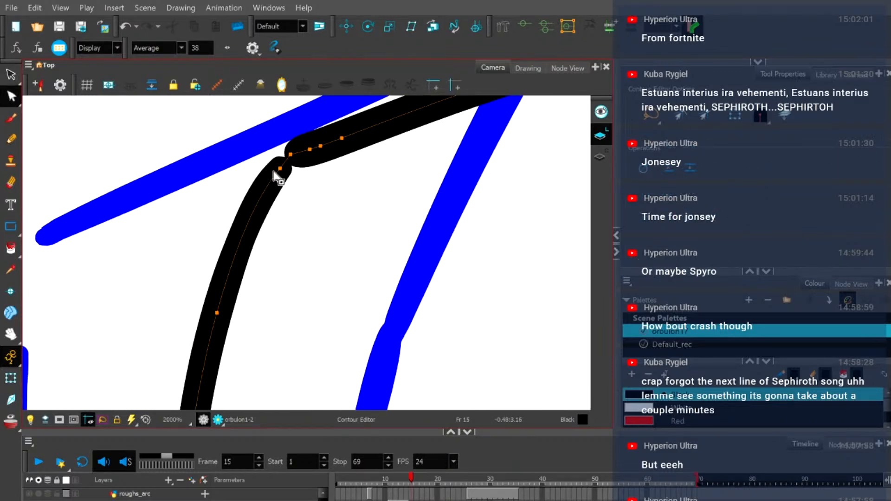
left_click_drag(285, 167, 294, 153)
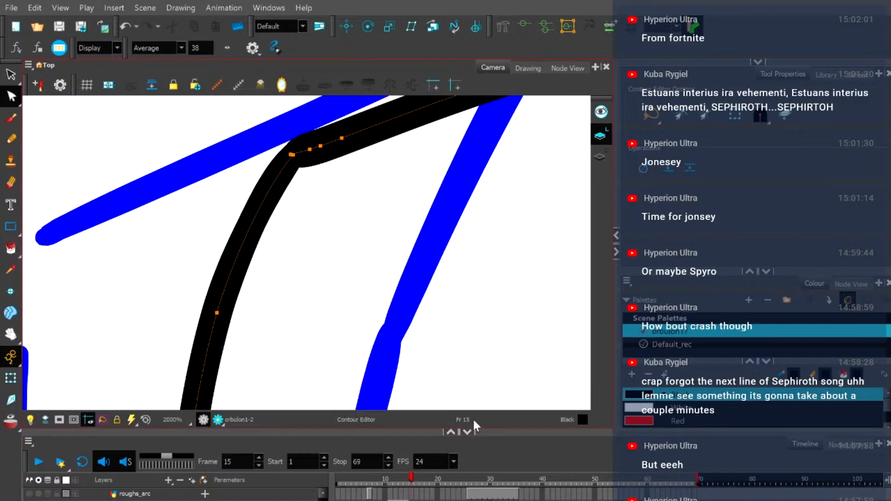
scroll(338, 236, "down", 5)
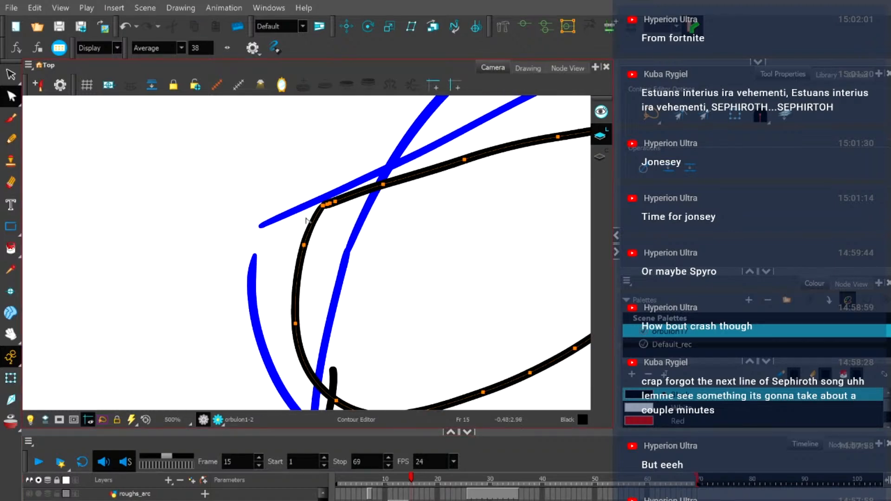
scroll(317, 202, "up", 5)
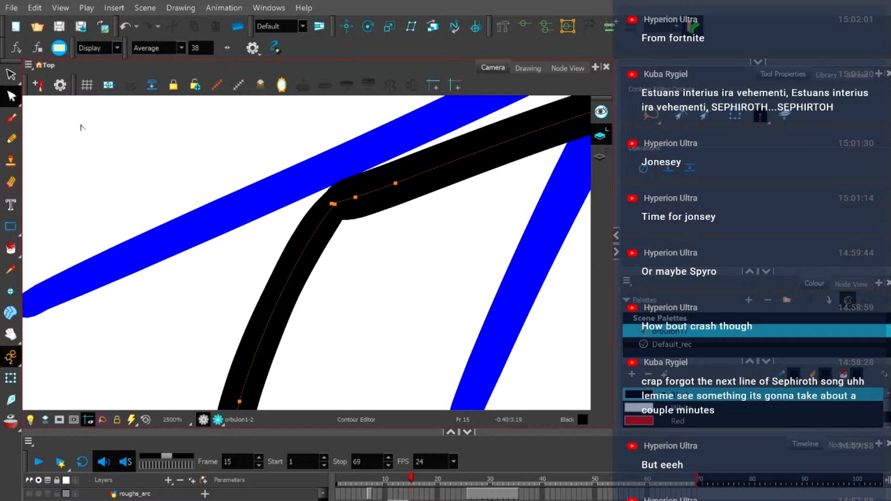
Using the Pencil Editor, delete surplus thickness points at the visor's upper-left corner and pull the remaining ones inward to even the line width.
key("alt+w")
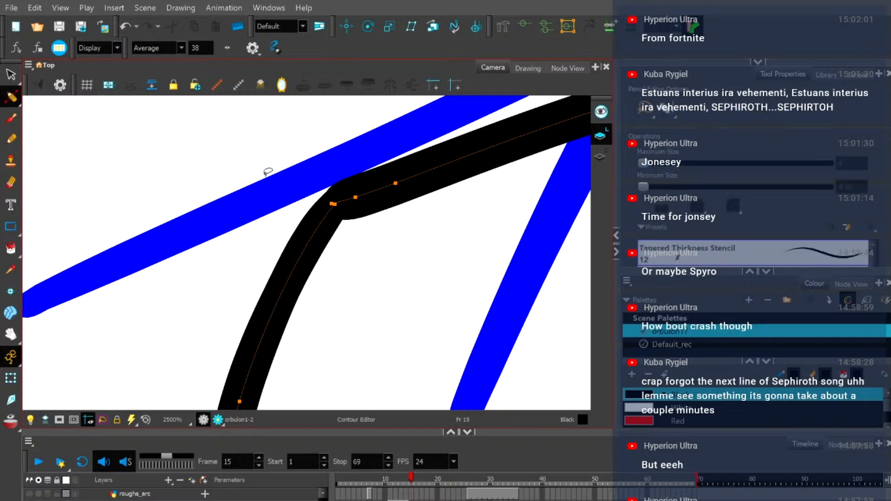
scroll(332, 193, "up", 3)
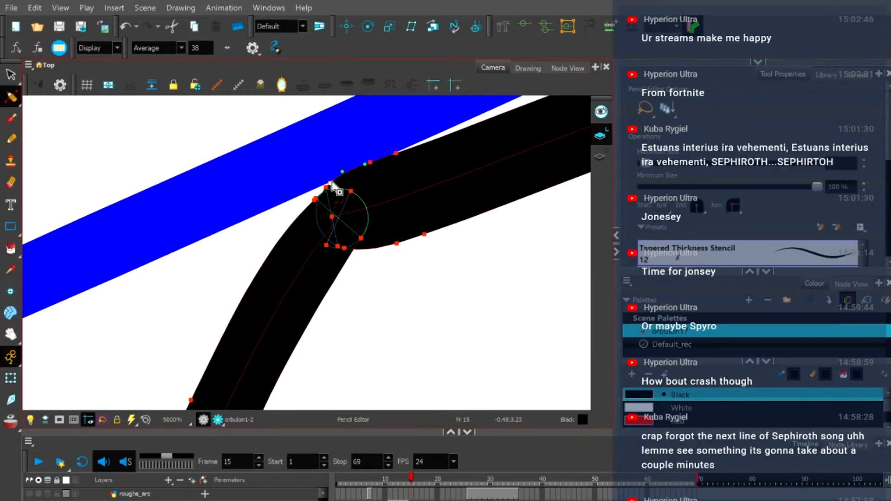
key("Delete")
left_click(396, 153)
key("Delete")
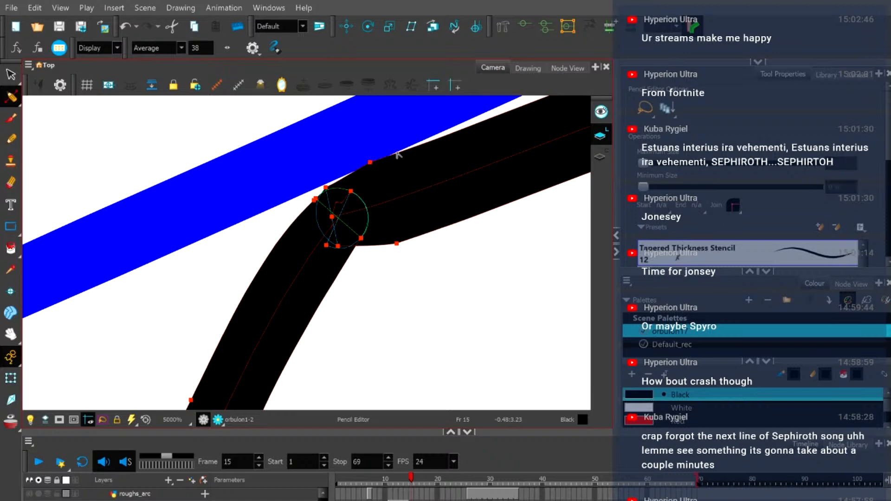
left_click_drag(370, 162, 371, 168)
left_click_drag(396, 243, 394, 237)
left_click(405, 246)
scroll(452, 236, "down", 5)
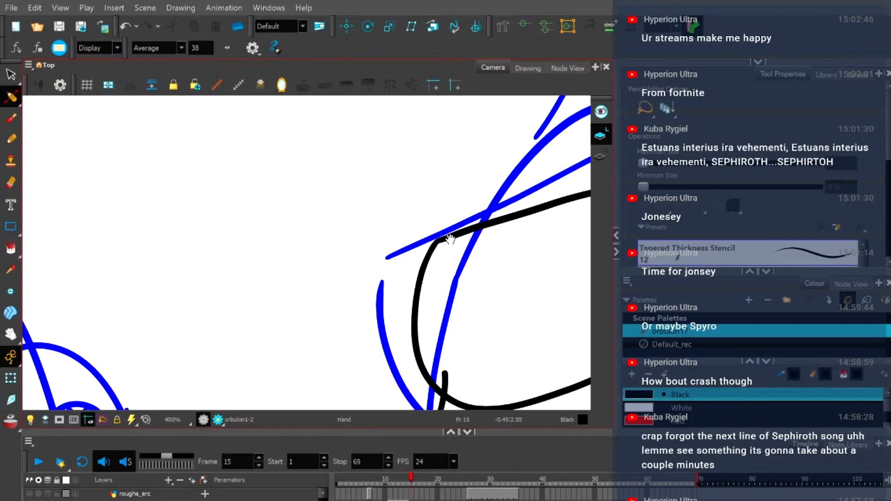
left_click_drag(449, 236, 233, 241)
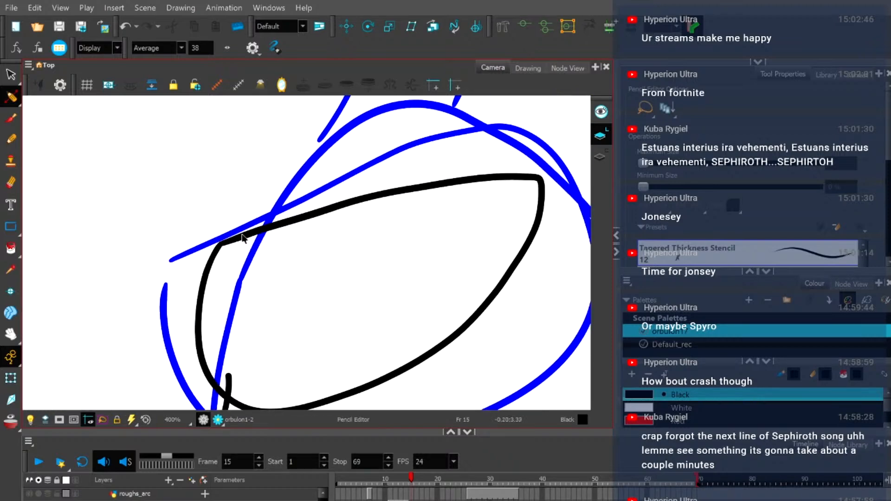
scroll(232, 245, "down", 2)
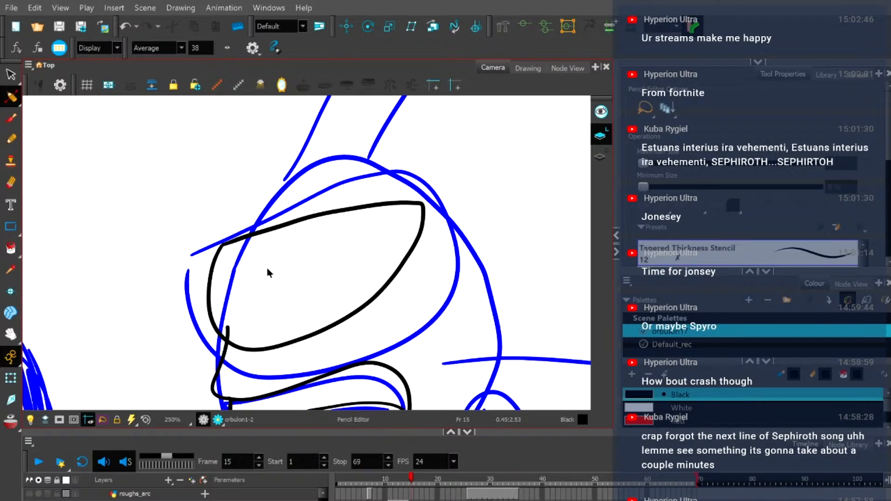
scroll(266, 265, "down", 1)
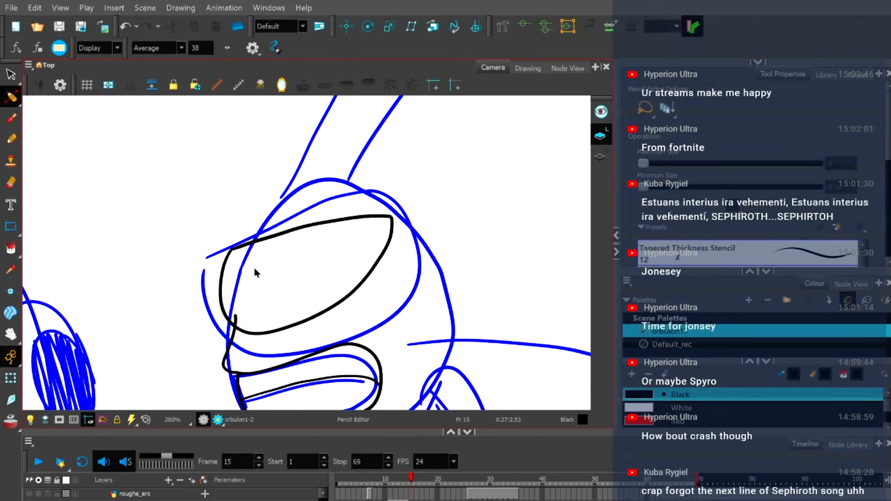
Compare the visor and mouth with the neighbouring drawing by temporarily showing the onion skin at frame 15.
left_click(11, 142)
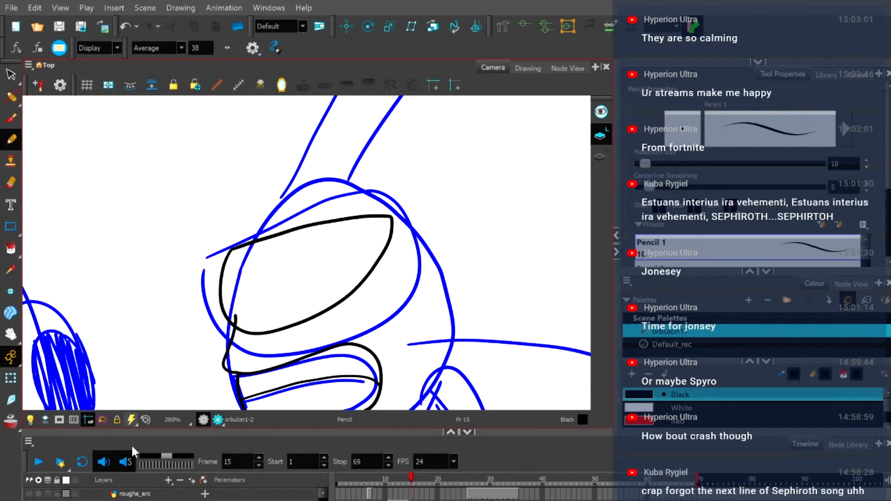
left_click(11, 421)
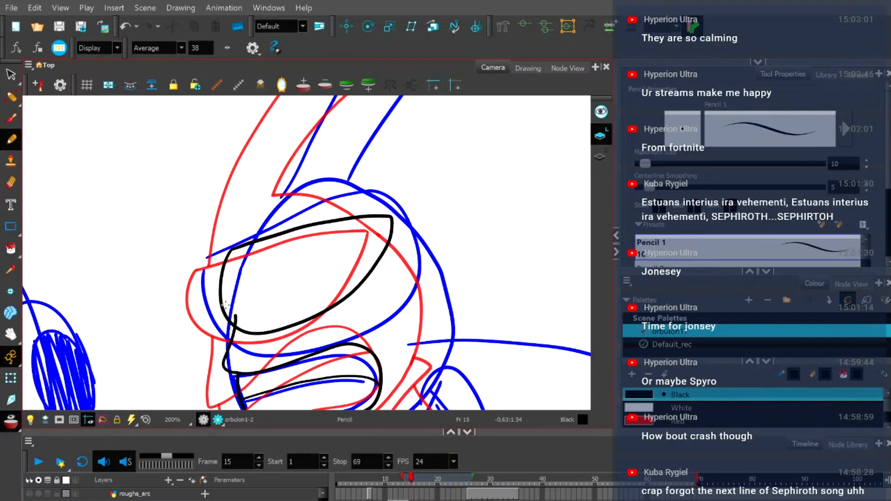
scroll(250, 263, "up", 1)
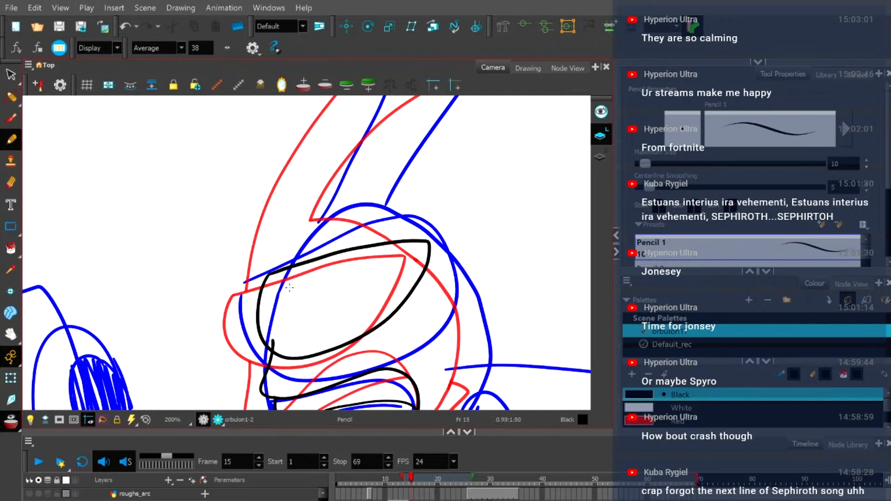
left_click_drag(289, 287, 299, 300)
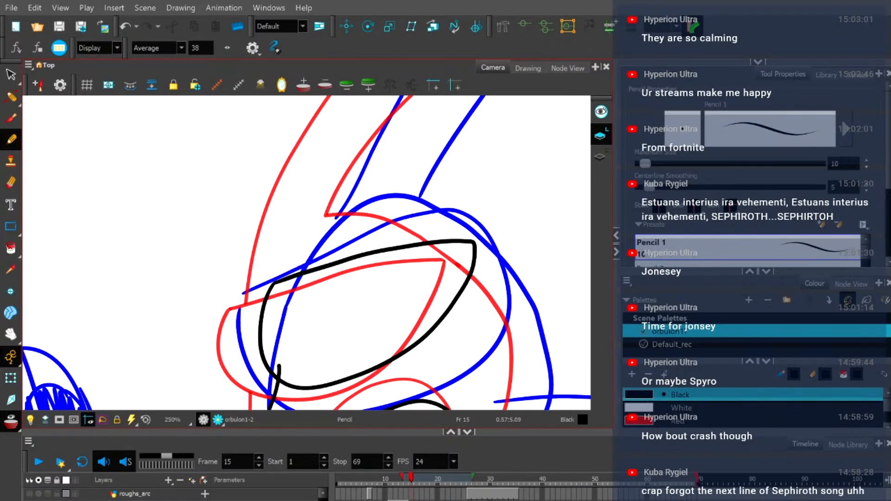
scroll(309, 202, "down", 2)
key("alt+o")
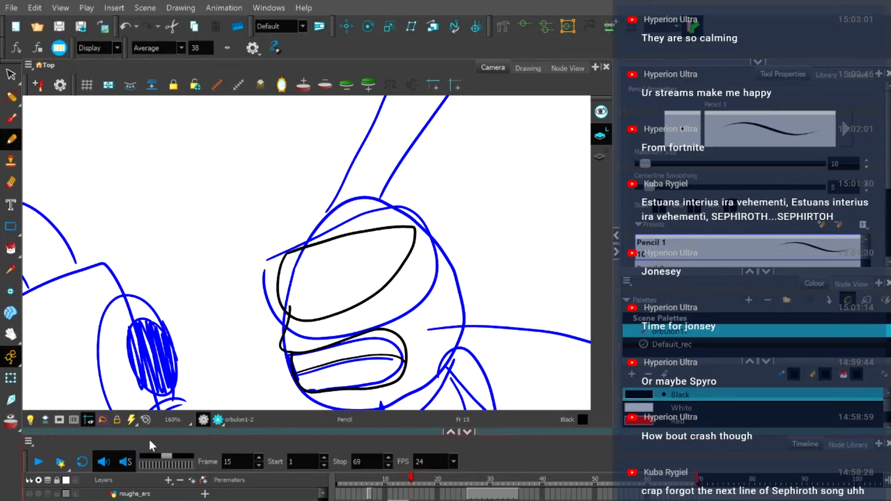
Flip between frames 14 and 15 to compare the shape and position of the visor and mouth.
mouse_move(411, 478)
left_mouse_down()
mouse_move(432, 477)
mouse_move(413, 483)
left_mouse_up()
left_click_drag(336, 365, 296, 250)
left_click_drag(412, 482, 408, 482)
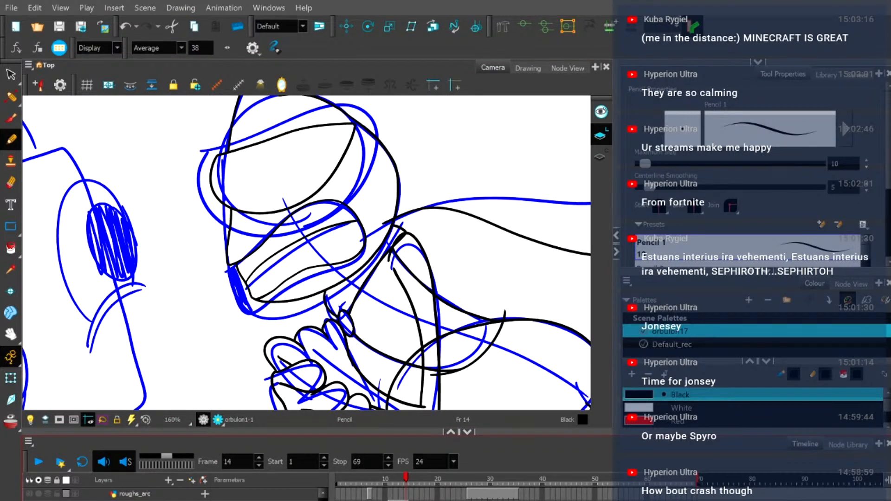
left_click(10, 421)
left_click(10, 421)
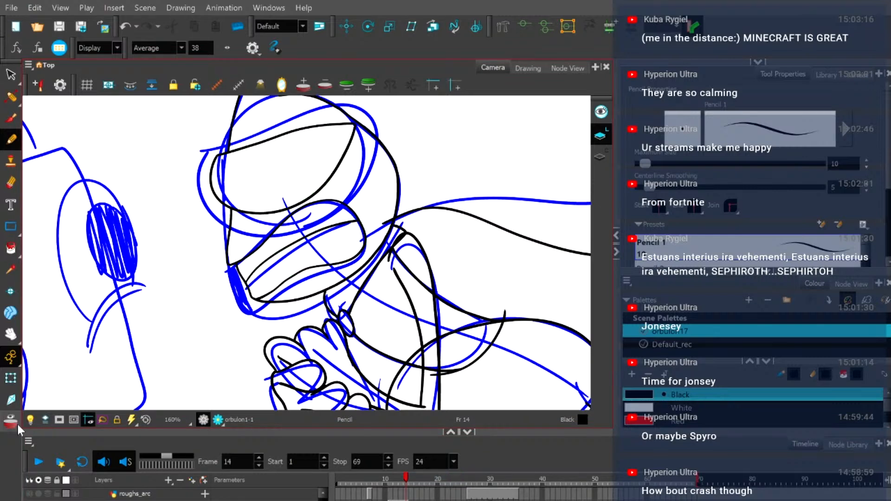
left_click_drag(407, 475, 413, 477)
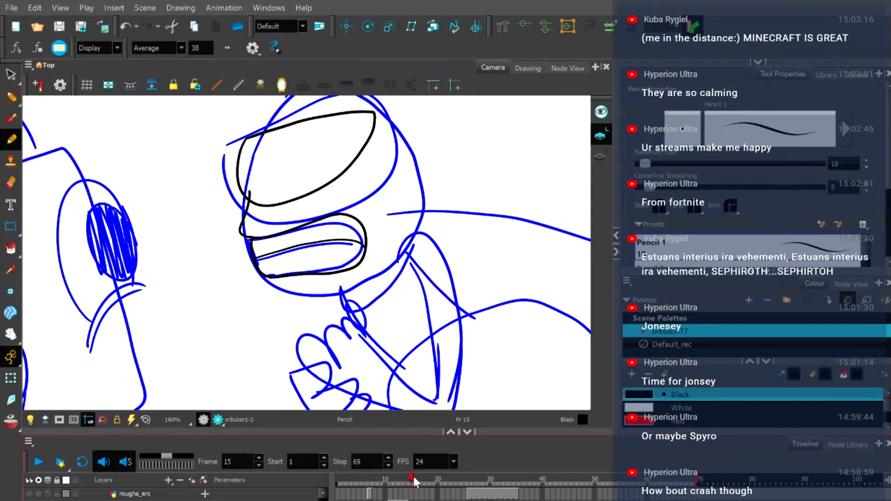
scroll(291, 245, "up", 3)
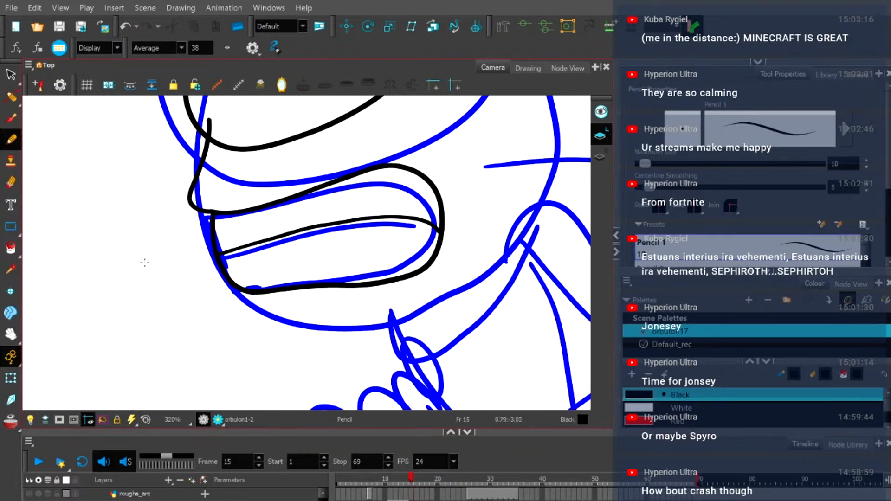
left_click(16, 144)
left_click(405, 477)
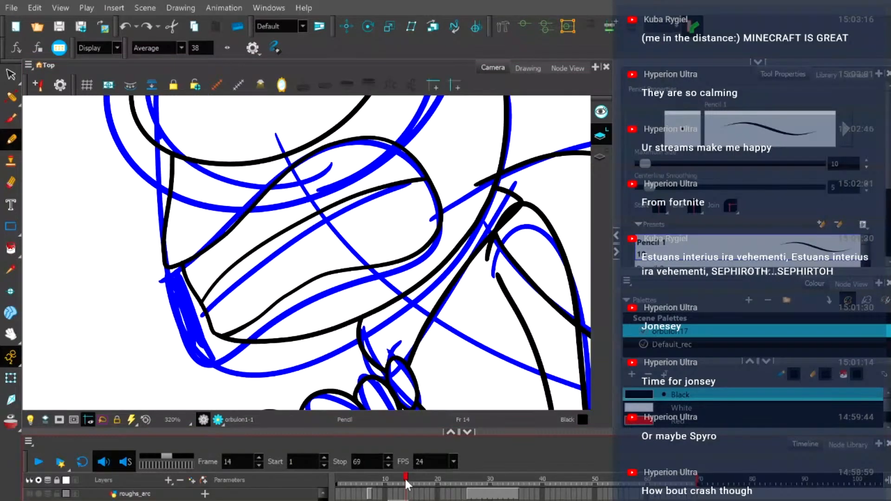
left_click(411, 476)
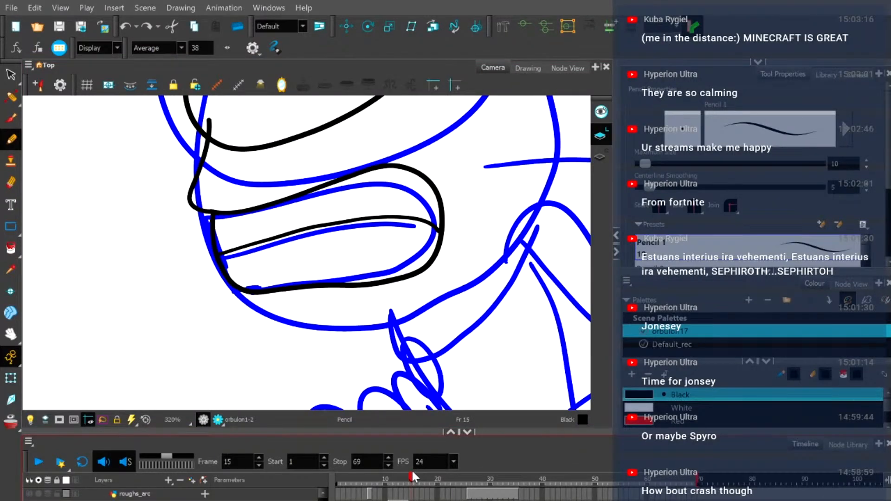
left_click(404, 476)
left_click(410, 478)
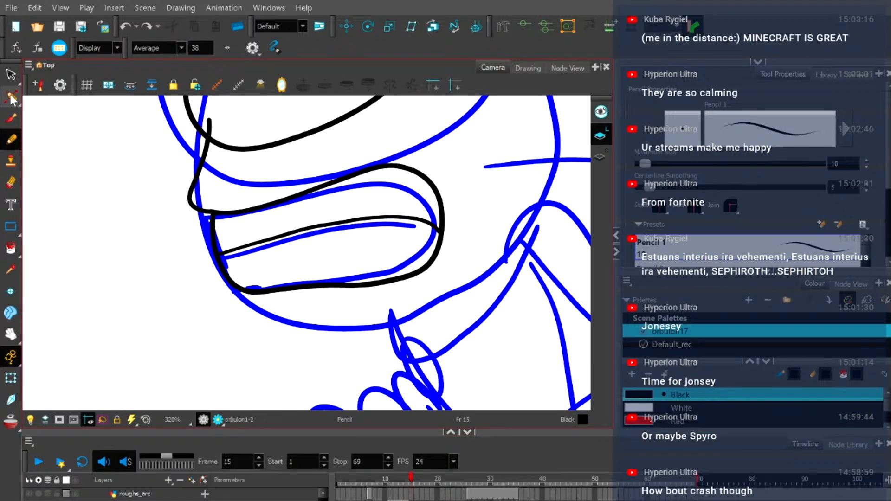
With the Contour Editor, pull the points on the mouth's left side inward where the middle lip line meets it.
left_click_drag(15, 96, 31, 97)
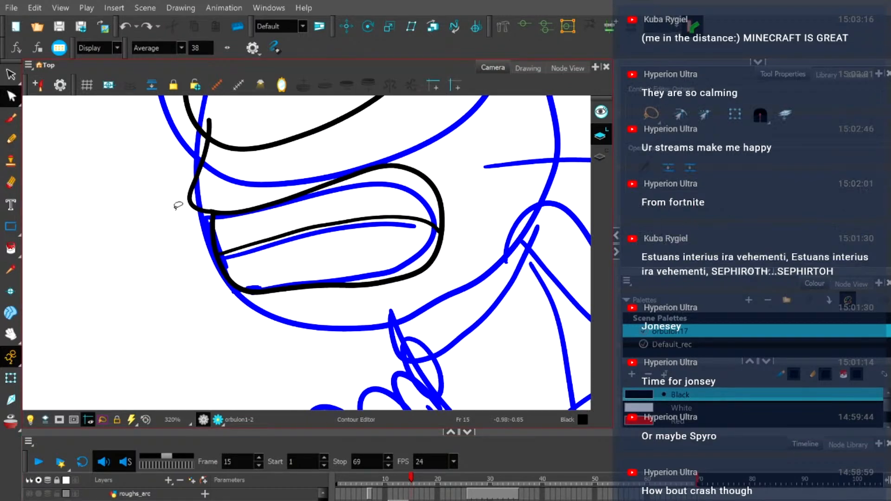
scroll(201, 239, "up", 2)
left_click(226, 264)
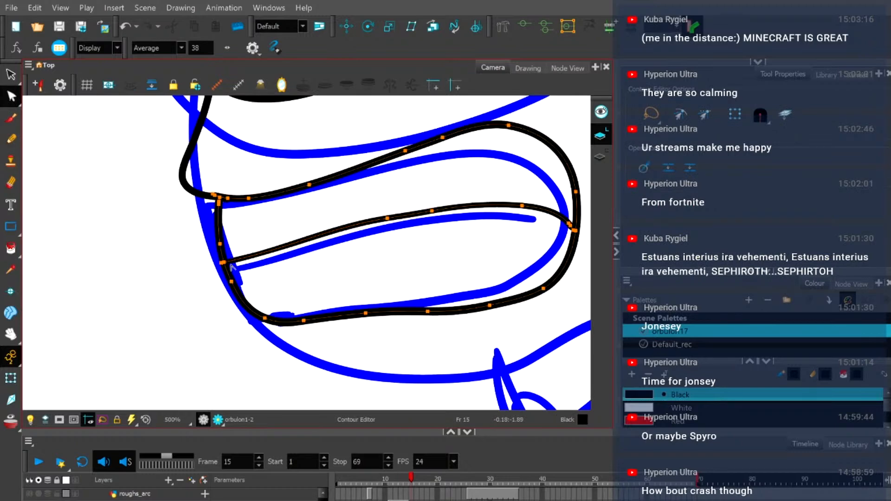
scroll(225, 271, "up", 3)
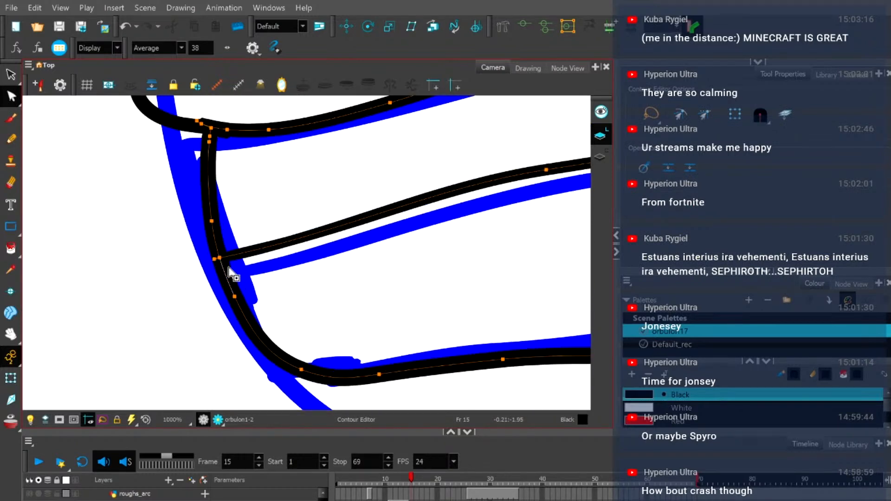
left_click(220, 258)
left_click_drag(219, 256, 228, 255)
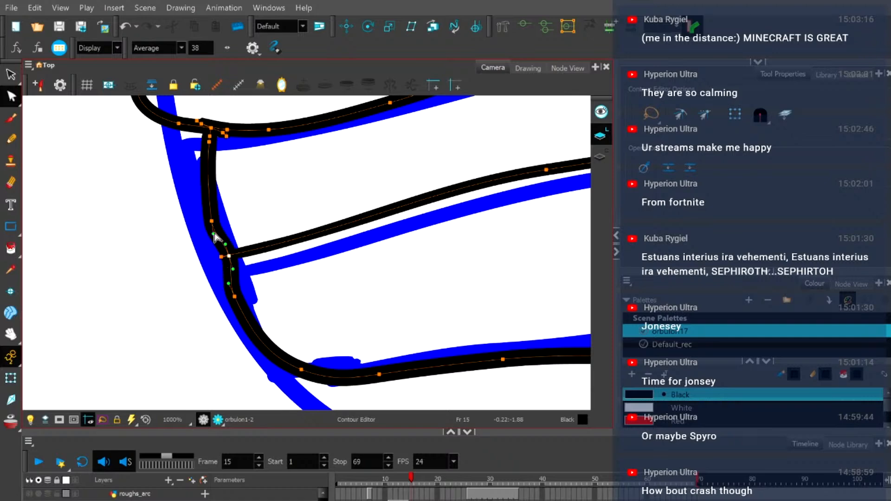
left_click_drag(215, 219, 225, 216)
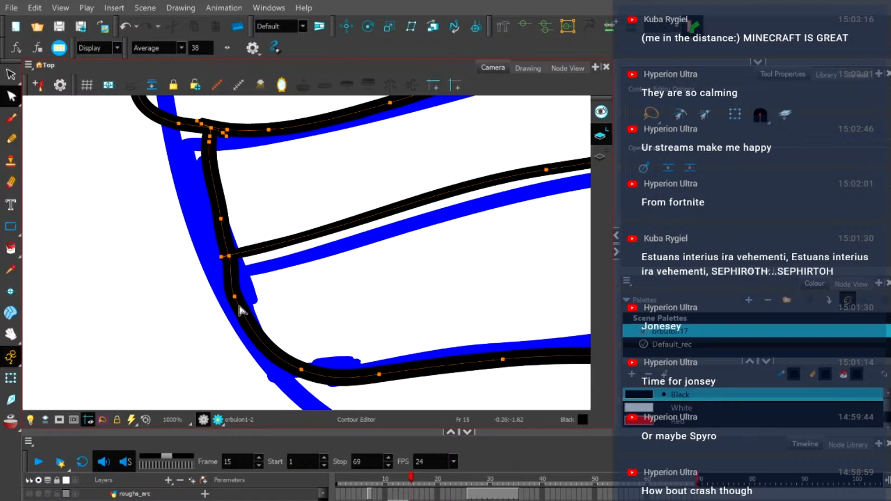
left_click_drag(238, 298, 241, 298)
left_click(224, 256)
left_click_drag(225, 256, 228, 258)
left_click(295, 276)
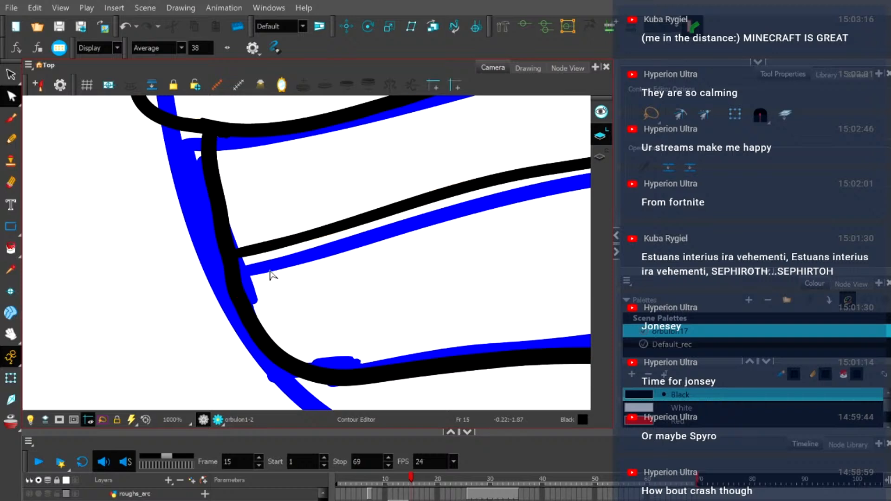
Reshape the mouth's left side, bowing the section above the lip line outward and straightening the section below it.
left_click(223, 200)
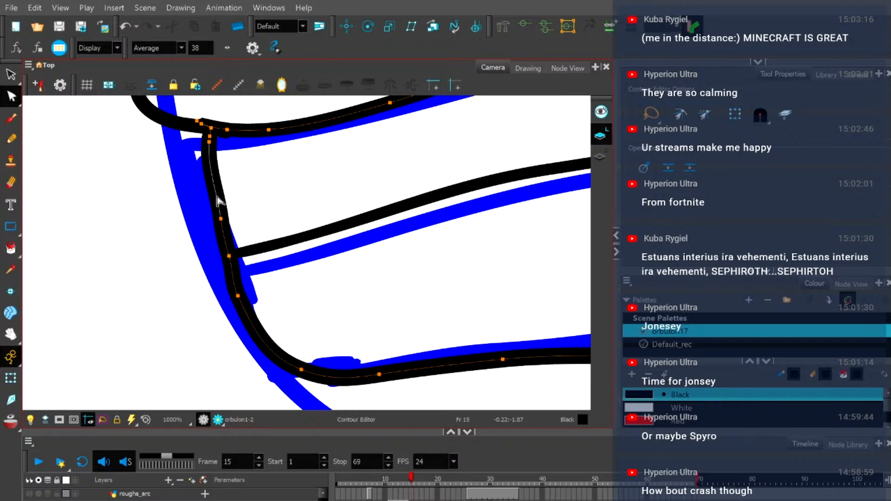
left_click(239, 198)
left_click(213, 200)
left_click_drag(215, 219, 211, 208)
scroll(211, 211, "up", 2)
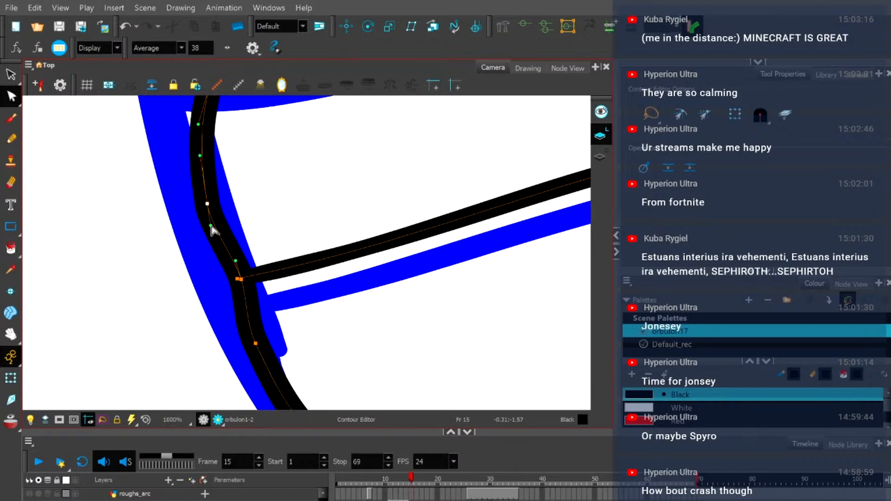
left_click_drag(235, 261, 233, 261)
scroll(234, 267, "down", 2)
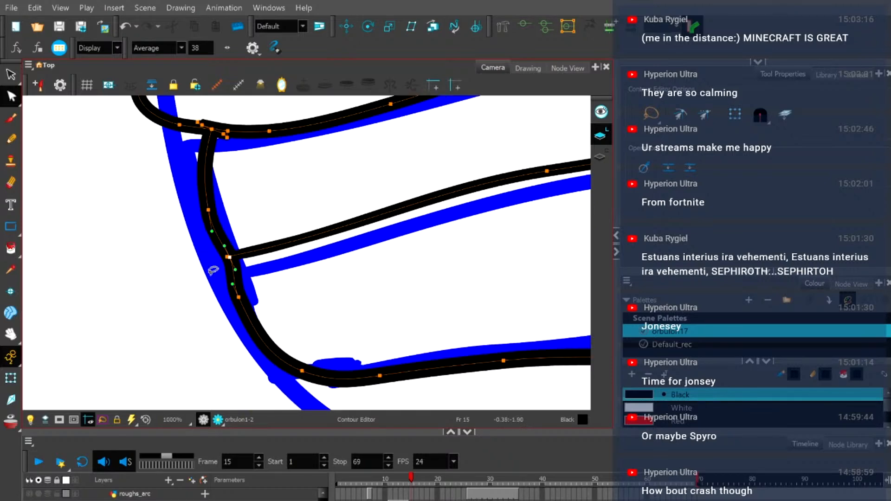
left_click(238, 297)
left_click_drag(239, 297, 248, 316)
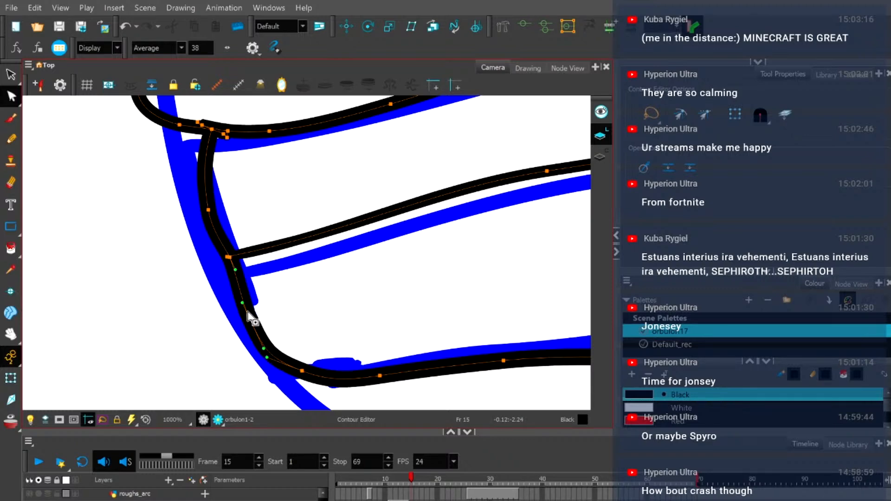
scroll(264, 348, "down", 4)
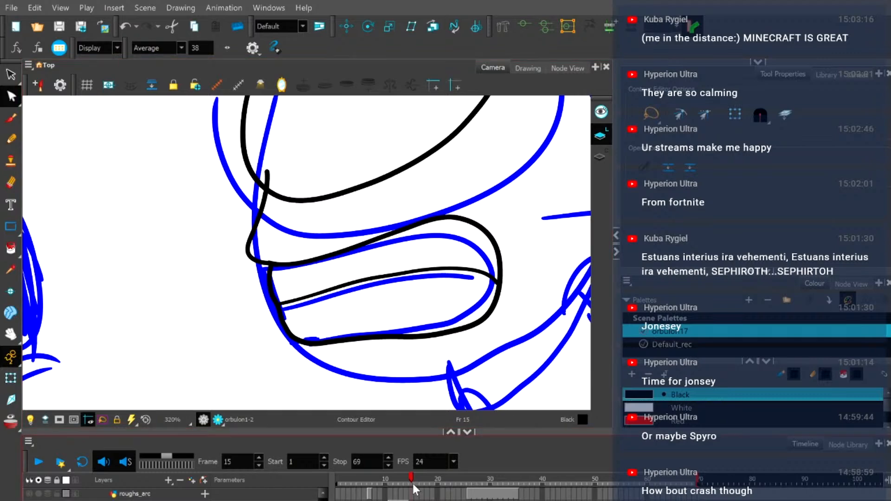
Move the whole visor outline slightly up, away from the mouth, and check its placement against frame 14.
left_click_drag(411, 479, 405, 485)
left_click_drag(410, 485, 412, 486)
scroll(292, 390, "down", 2)
key("alt+s")
scroll(295, 299, "up", 2)
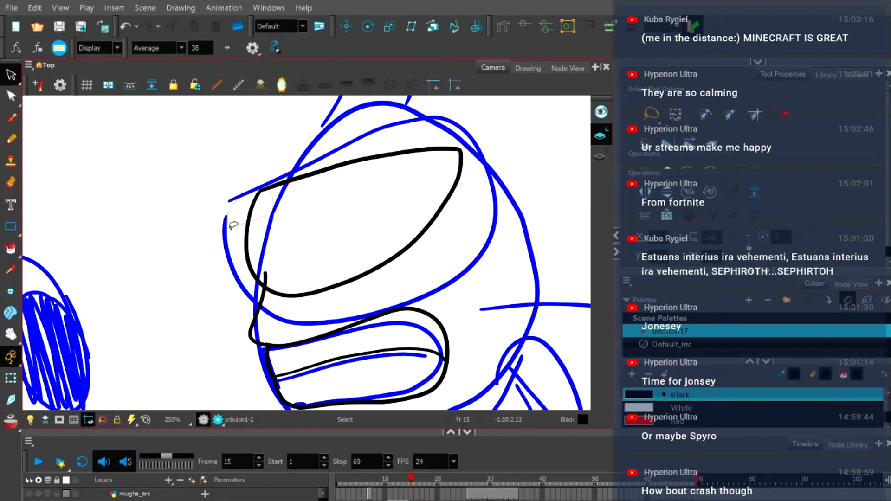
left_click(245, 234)
left_click_drag(350, 278, 348, 264)
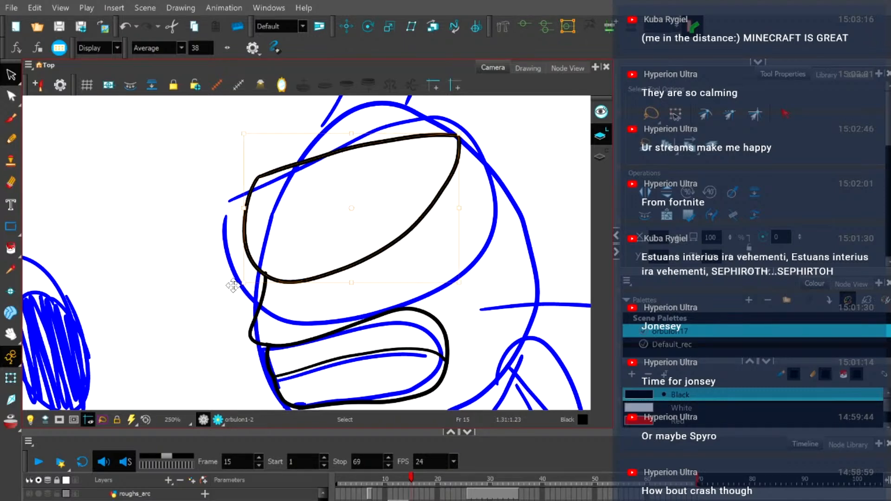
scroll(236, 286, "down", 1)
left_click(404, 475)
left_click_drag(406, 476, 410, 476)
left_click(213, 325)
left_click_drag(411, 478, 411, 482)
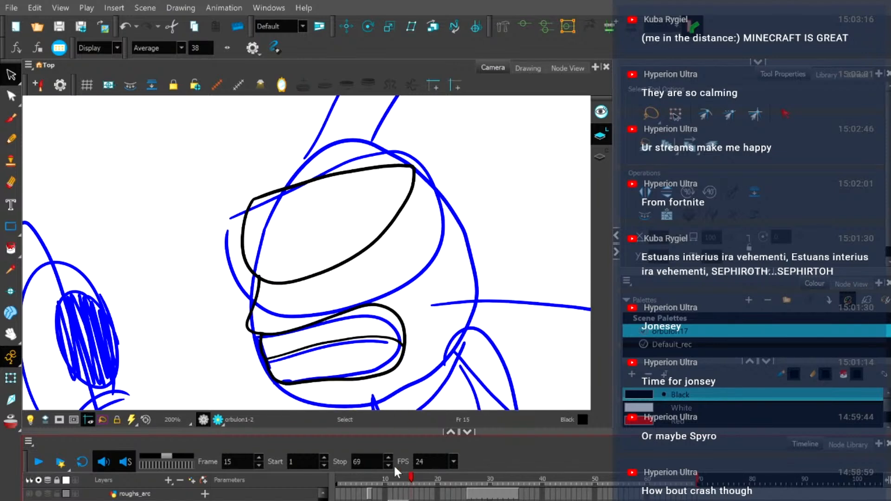
Using frame 14 as reference, ink the jaw at frame 15 from the mouth's lower-left corner under the chin and up the back of the head.
left_click(11, 139)
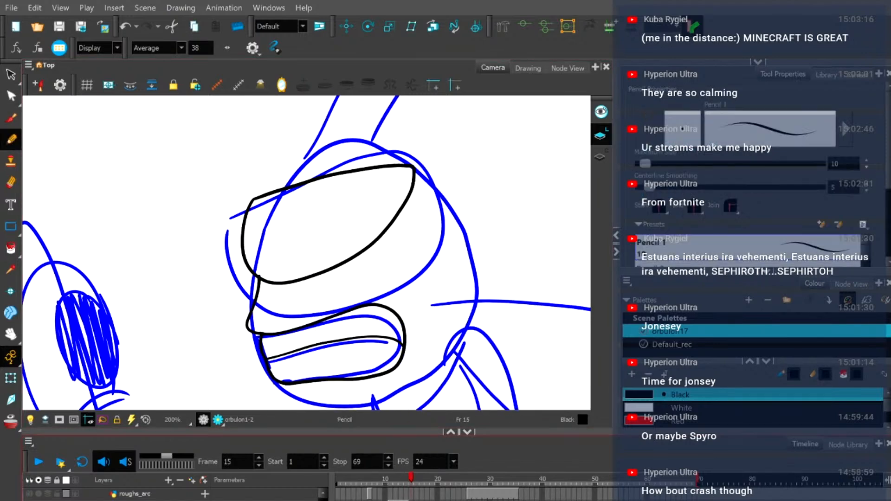
left_click(407, 480)
left_click_drag(169, 254, 201, 171)
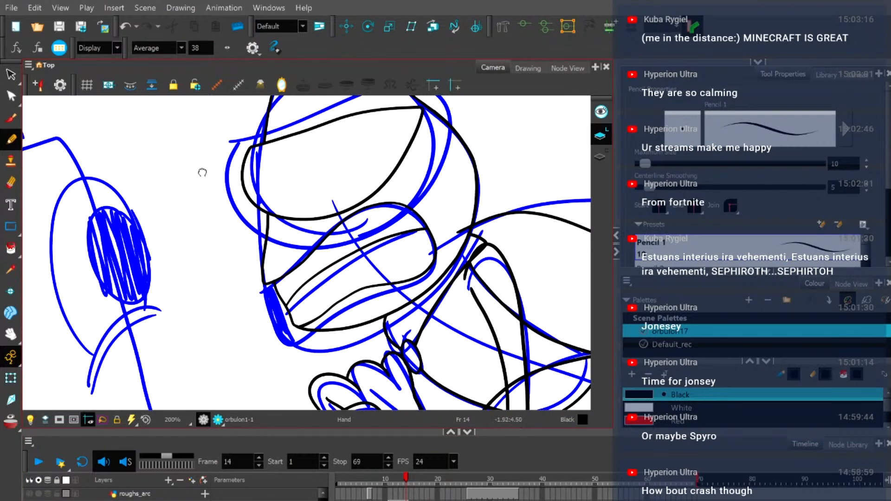
key("2")
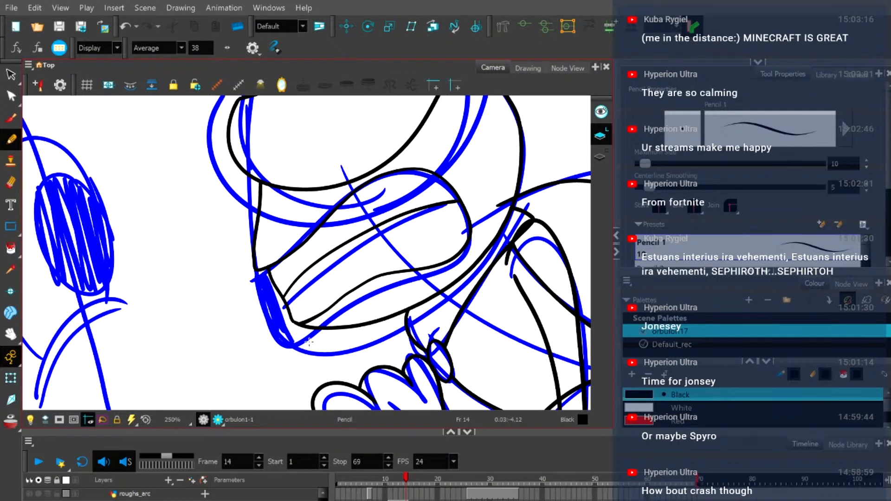
left_click(408, 478)
left_click(406, 477)
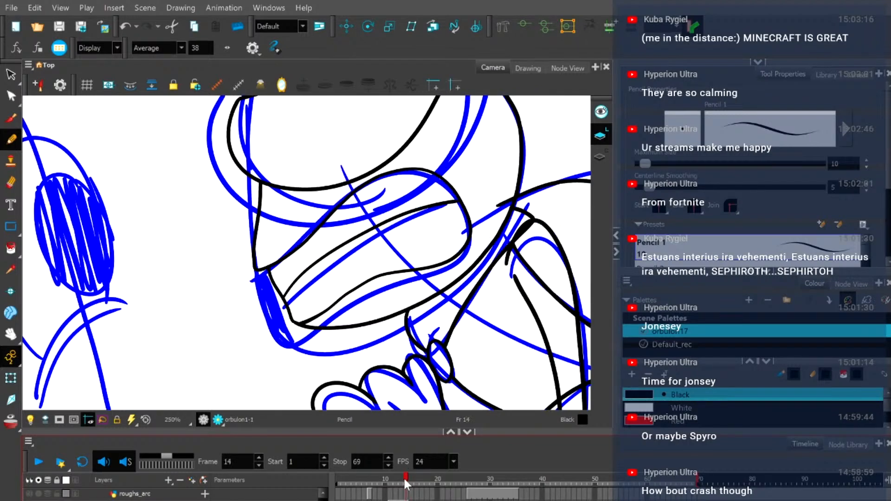
left_click(410, 478)
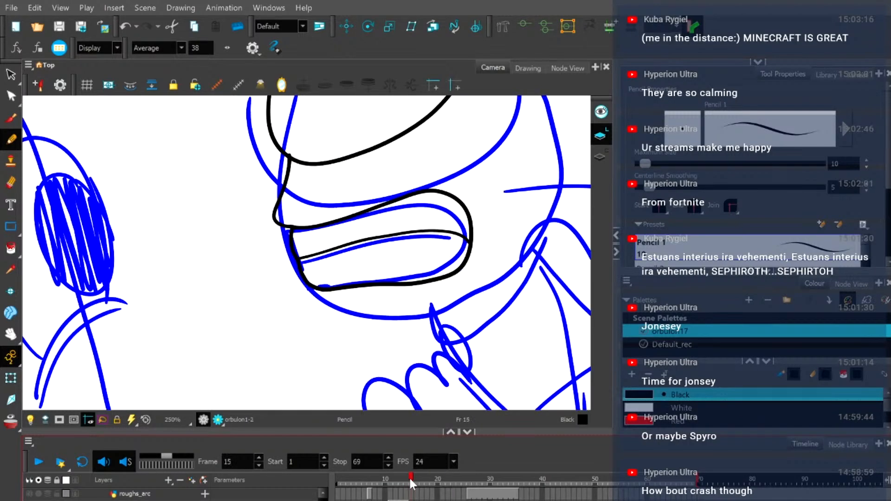
scroll(346, 339, "up", 2)
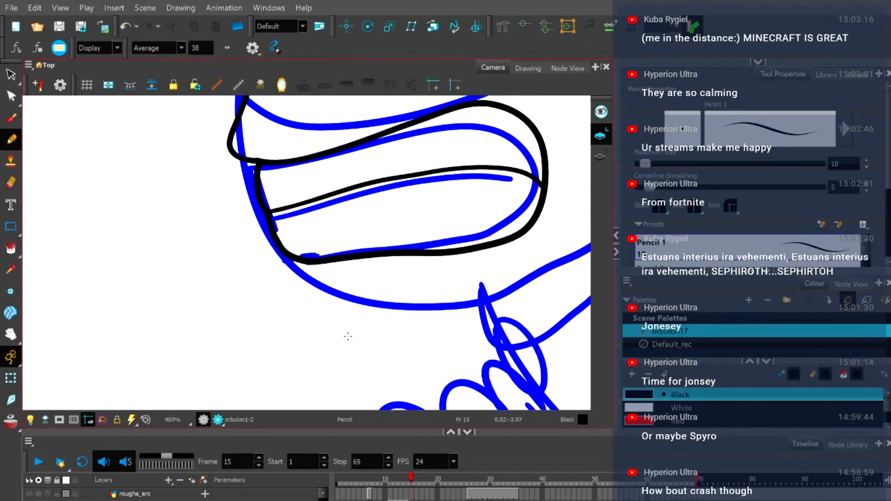
key("space")
left_click_drag(511, 171, 361, 261)
mouse_move(145, 348)
left_mouse_down()
mouse_move(180, 382)
mouse_move(235, 392)
mouse_move(339, 390)
mouse_move(385, 374)
mouse_move(525, 240)
mouse_move(545, 193)
mouse_move(541, 116)
mouse_move(475, 339)
left_mouse_up()
Ink the back of the head at frame 15 from the crown down to the existing jaw line, redoing the curve until it fits.
key("space")
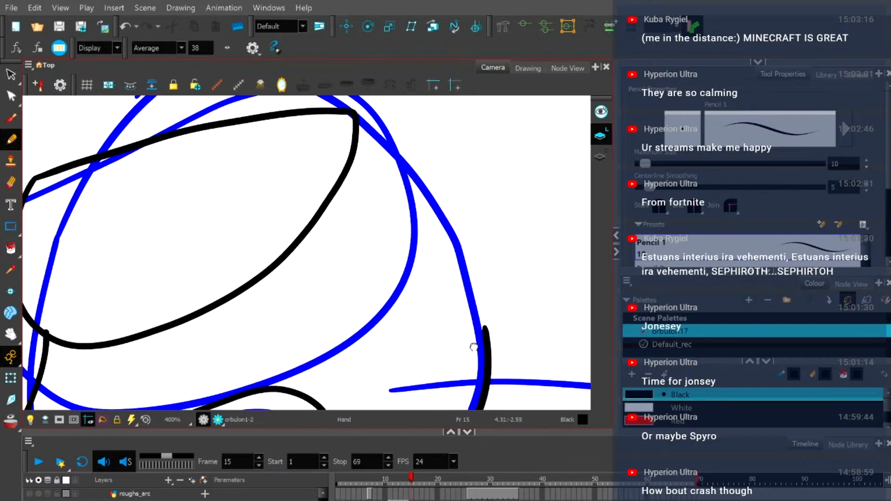
key("1")
key("space")
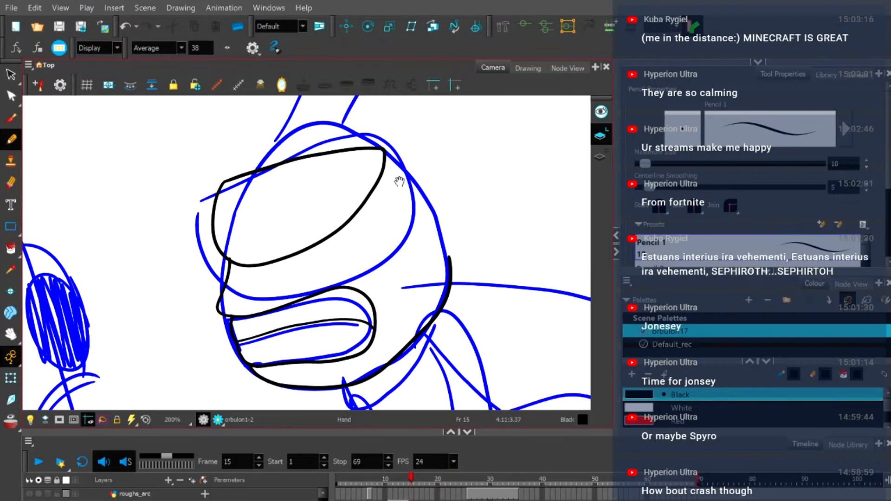
left_click_drag(402, 182, 402, 226)
left_click_drag(411, 483, 411, 482)
mouse_move(342, 167)
left_mouse_down()
mouse_move(390, 186)
mouse_move(402, 207)
mouse_move(362, 167)
mouse_move(392, 194)
mouse_move(456, 307)
left_mouse_up()
key("ctrl+z")
key("ctrl+z")
mouse_move(341, 167)
left_mouse_down()
mouse_move(367, 173)
mouse_move(439, 263)
mouse_move(448, 294)
left_mouse_up()
key("ctrl+z")
mouse_move(347, 167)
left_mouse_down()
mouse_move(383, 192)
mouse_move(373, 183)
mouse_move(425, 246)
mouse_move(449, 319)
left_mouse_up()
key("ctrl+z")
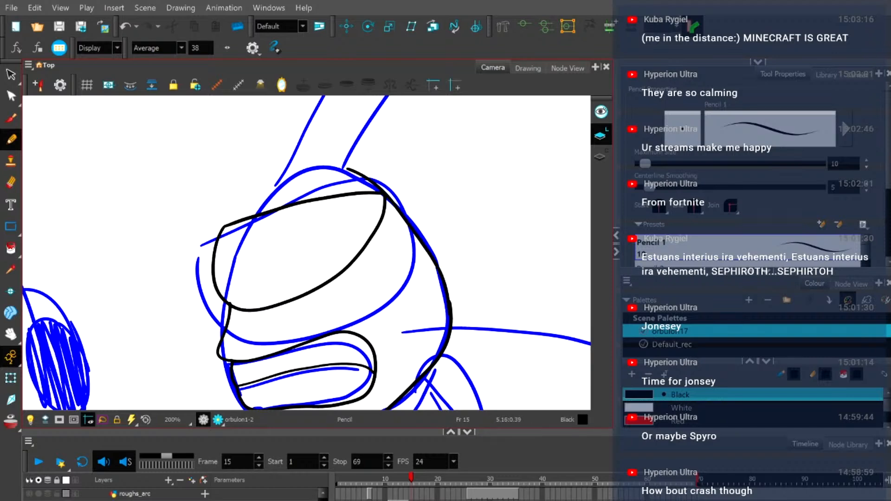
Compare the head with frame 14 in isolation from the roughs, and move frame 15's visor outline slightly down.
scroll(372, 242, "down", 3)
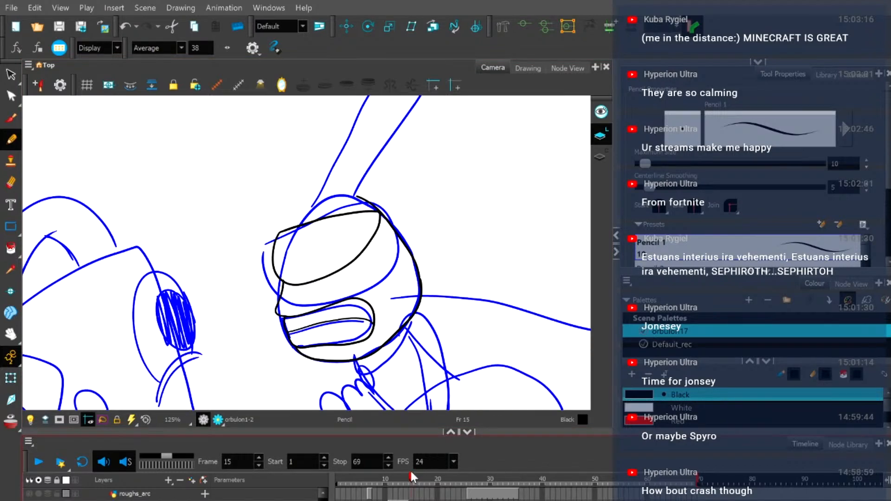
left_click(406, 474)
left_click(410, 473)
left_click(405, 475)
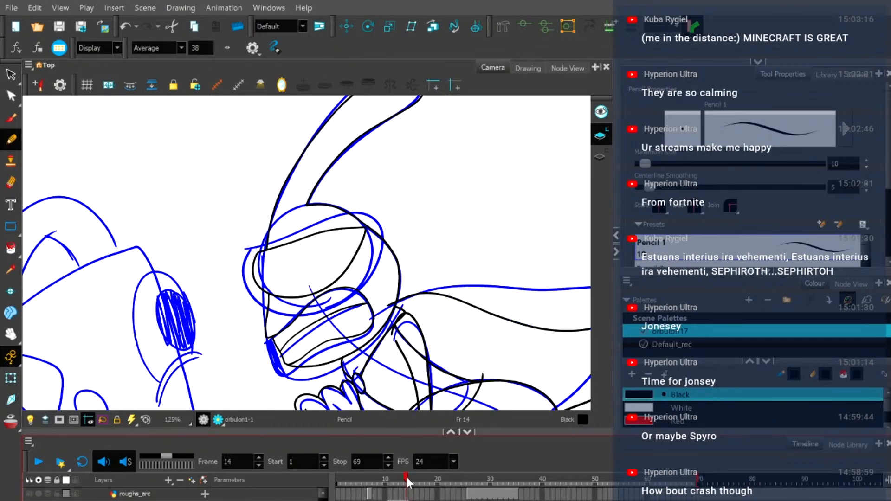
left_click(527, 69)
scroll(336, 339, "down", 3)
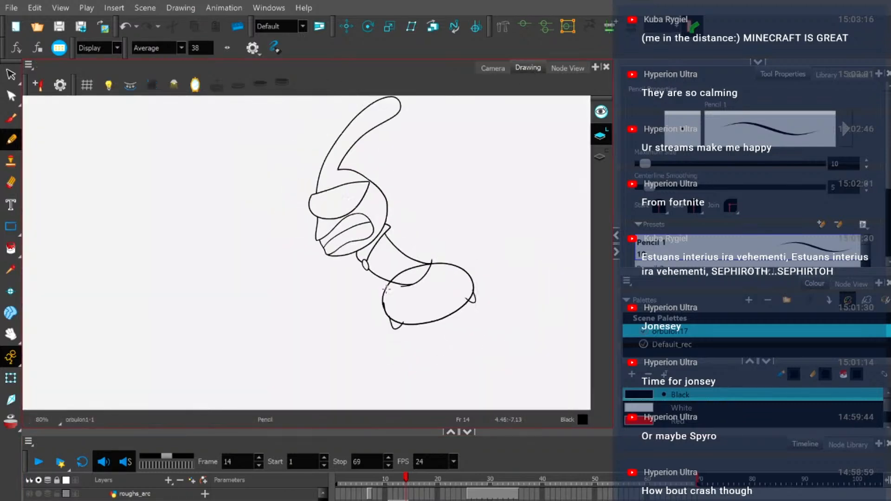
left_click(409, 475)
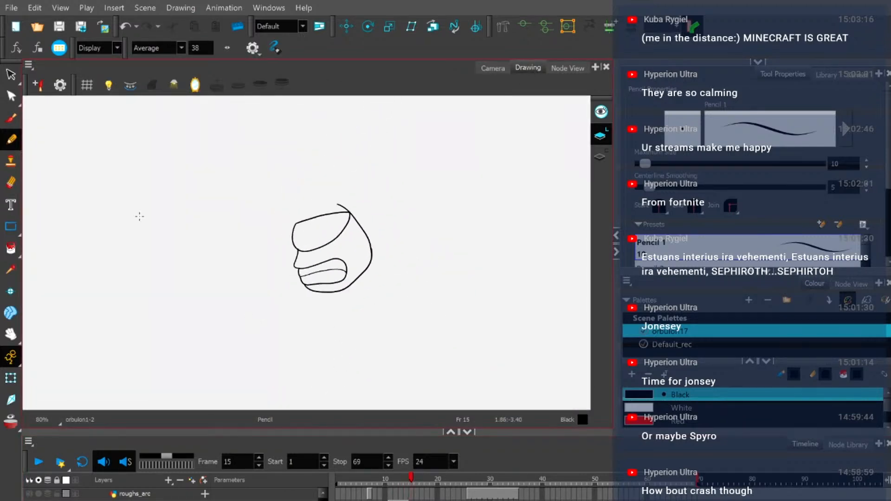
left_click(11, 75)
scroll(315, 253, "up", 4)
mouse_move(236, 199)
left_mouse_down()
mouse_move(278, 163)
mouse_move(316, 199)
left_mouse_up()
scroll(325, 196, "up", 1)
scroll(328, 198, "up", 1)
mouse_move(350, 244)
left_mouse_down()
mouse_move(343, 256)
mouse_move(354, 258)
left_mouse_up()
left_click(90, 252)
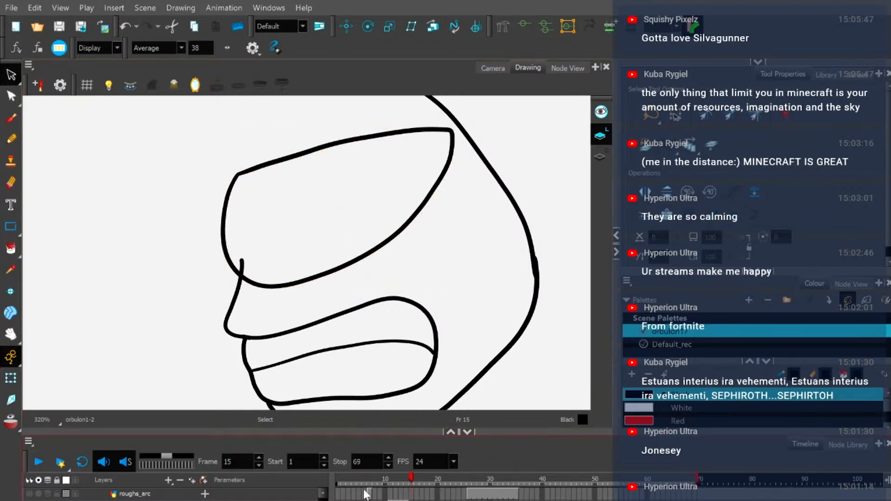
Nudge the visor outline slightly right at frame 15 and check its placement against frame 14.
left_click(406, 480)
left_click(411, 478)
left_click(283, 162)
left_click_drag(365, 260, 368, 259)
left_click(144, 229)
scroll(145, 231, "down", 2)
left_click_drag(415, 482, 412, 482)
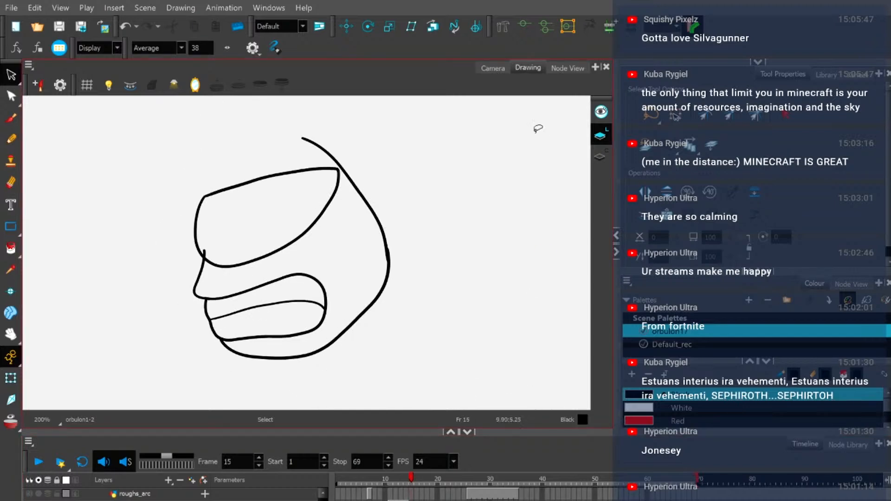
Ink the antenna at frame 15 as one rounded stroke above the head, over the roughs and with onion skin of frame 14 as reference.
left_click(492, 69)
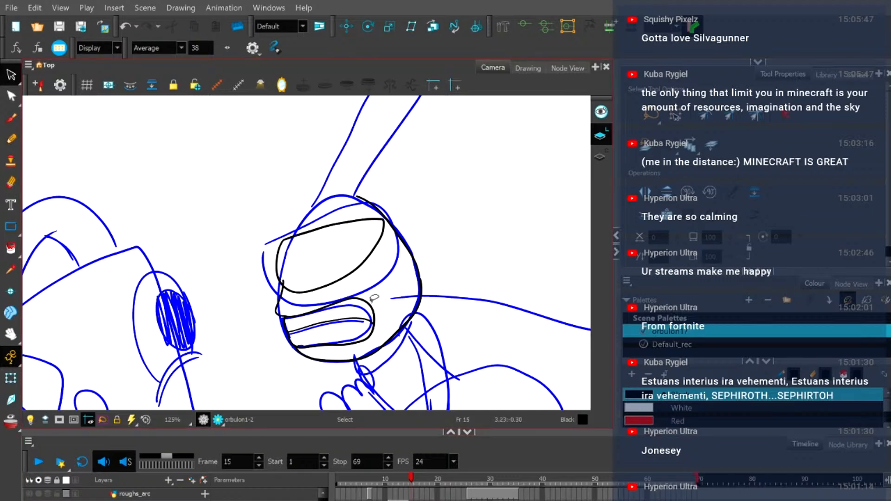
scroll(351, 233, "down", 1)
left_click_drag(350, 232, 333, 288)
left_click(11, 138)
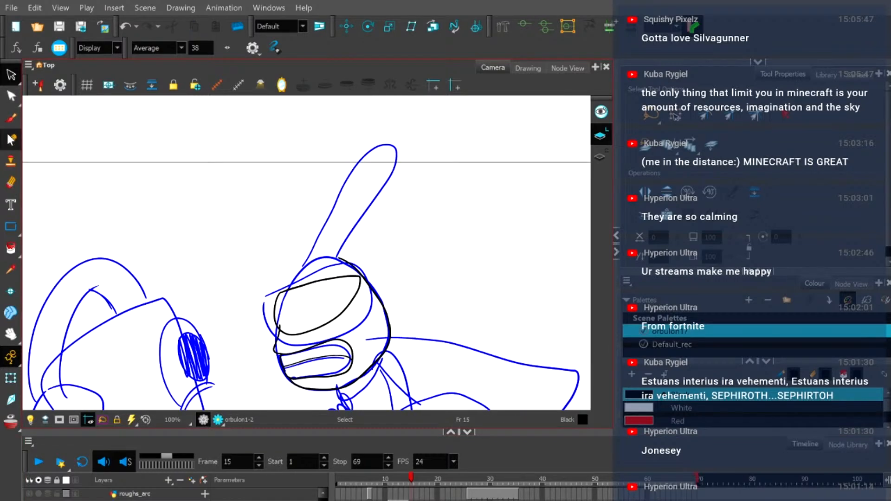
left_click(408, 482)
left_click(411, 480)
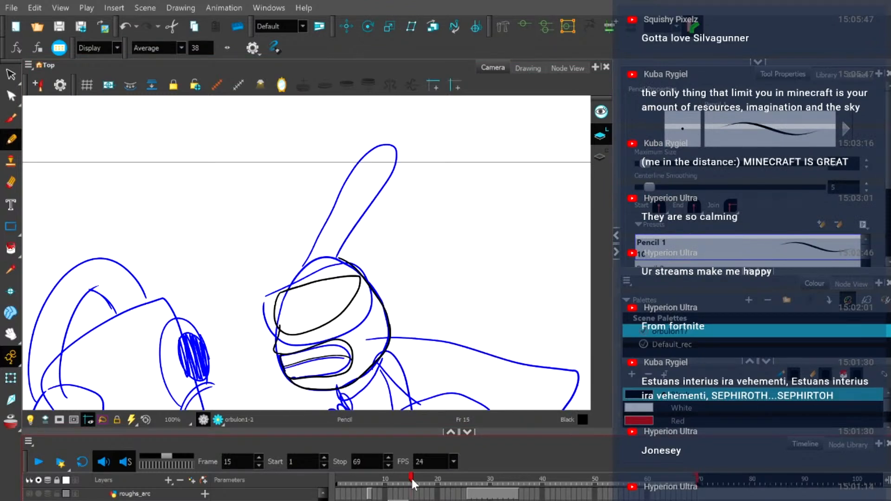
left_click(10, 421)
scroll(263, 237, "up", 2)
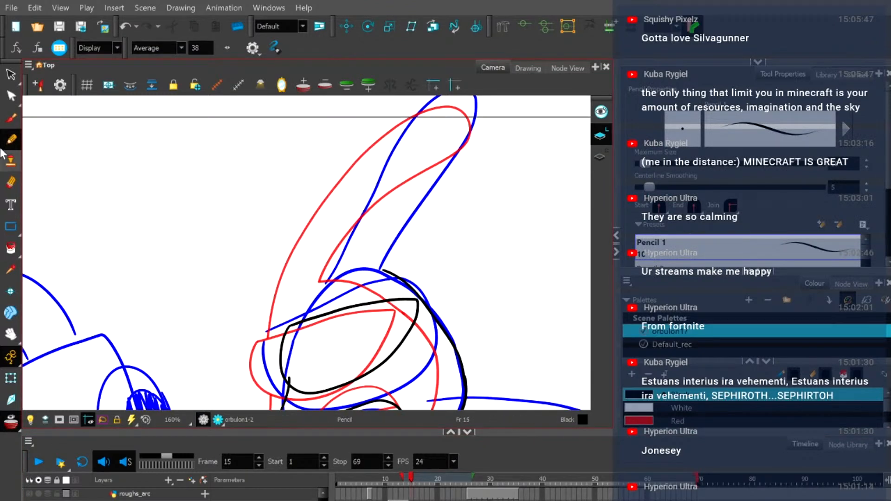
mouse_move(415, 271)
left_mouse_down()
mouse_move(416, 291)
mouse_move(401, 306)
mouse_move(420, 216)
mouse_move(464, 153)
mouse_move(455, 129)
mouse_move(376, 164)
mouse_move(341, 308)
mouse_move(462, 139)
mouse_move(417, 133)
mouse_move(360, 304)
left_mouse_up()
key("ctrl+z")
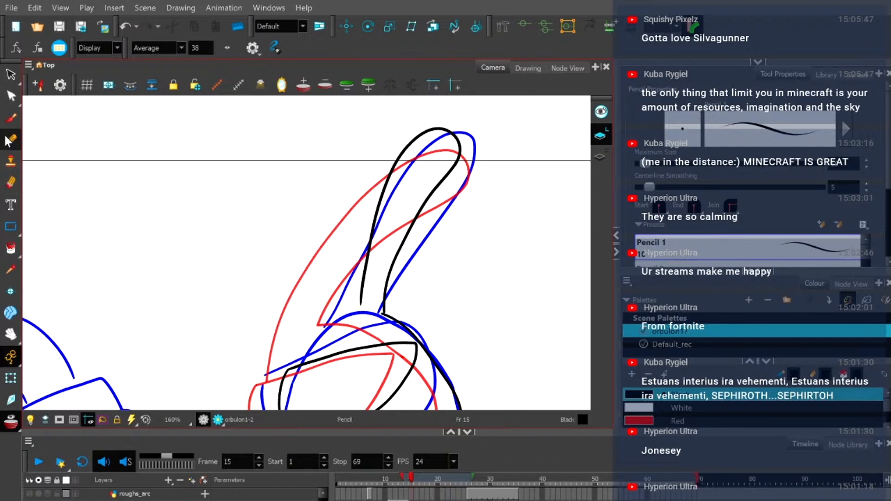
Turn off onion skin, check the antenna against frame 14, and shift its outline slightly left.
left_click(10, 422)
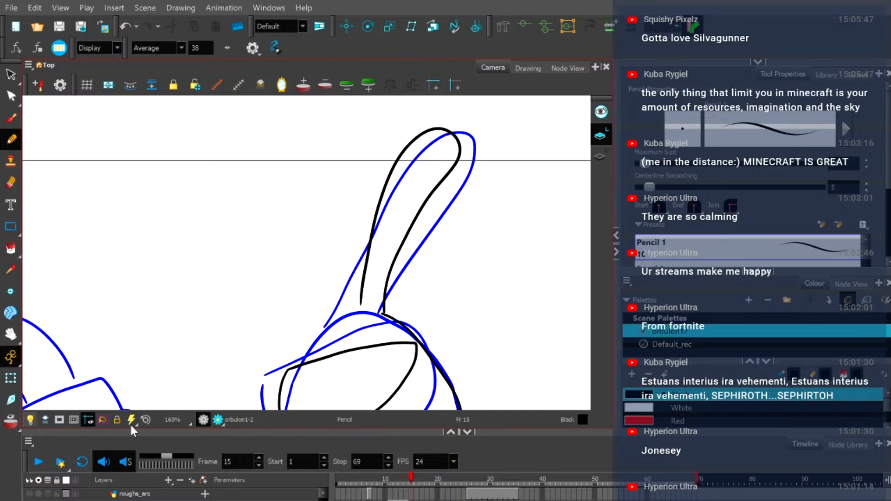
left_click(407, 479)
left_click(410, 479)
left_click(10, 74)
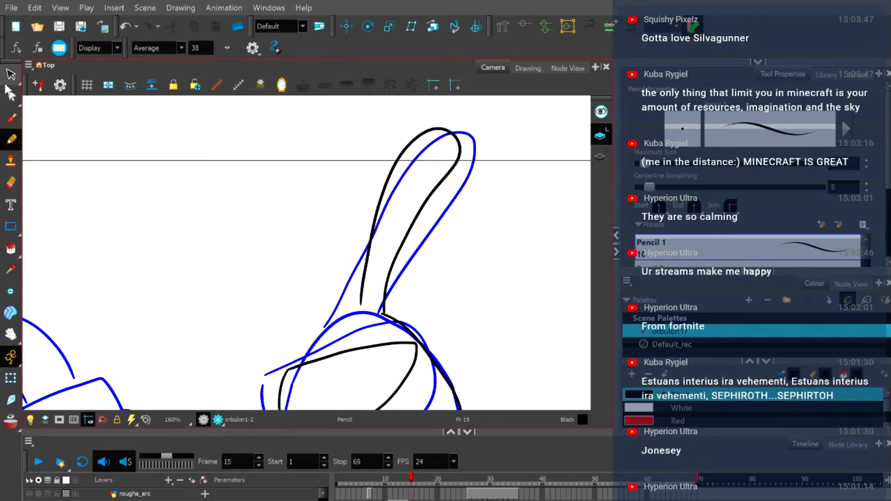
left_click(408, 258)
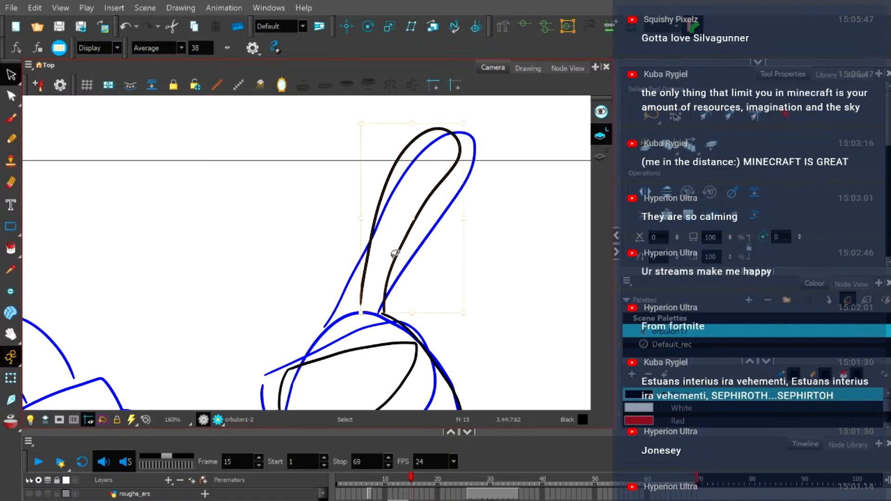
left_click_drag(392, 273, 381, 276)
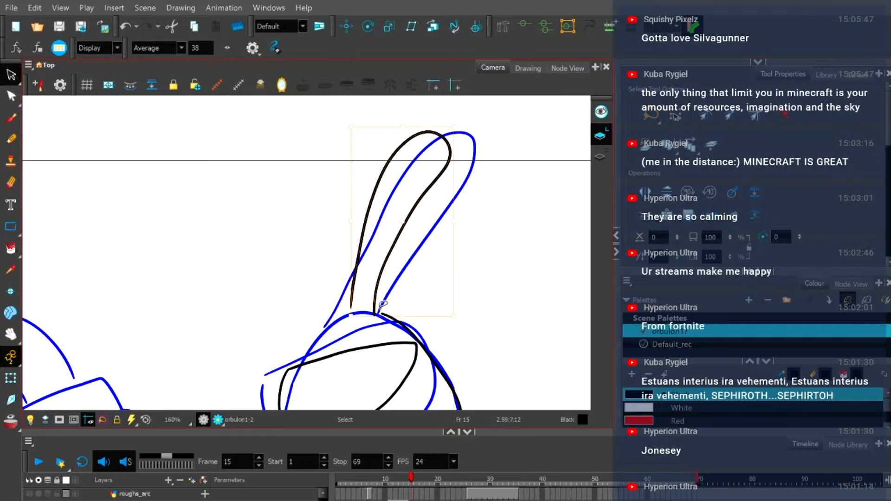
With the Contour Editor, extend the upper end of the head's back line to meet the antenna's right base.
key("alt+q")
scroll(366, 294, "up", 10)
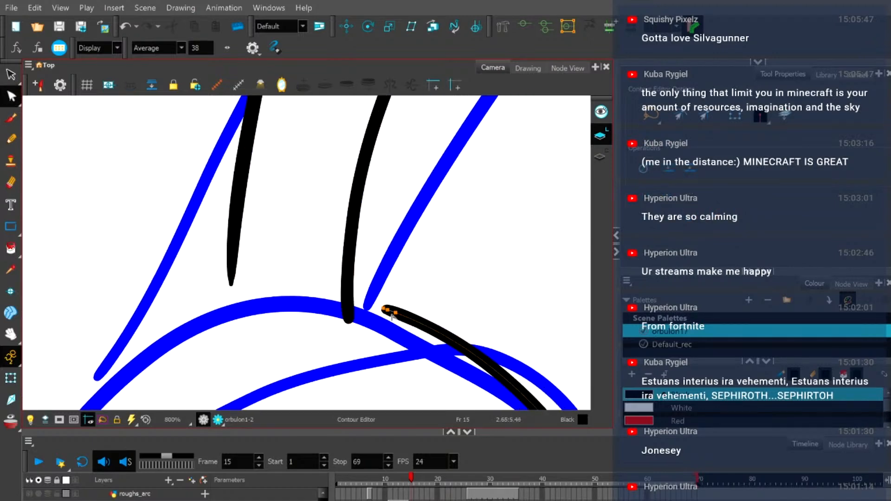
left_click_drag(380, 308, 311, 292)
scroll(189, 300, "down", 1)
scroll(190, 300, "down", 8)
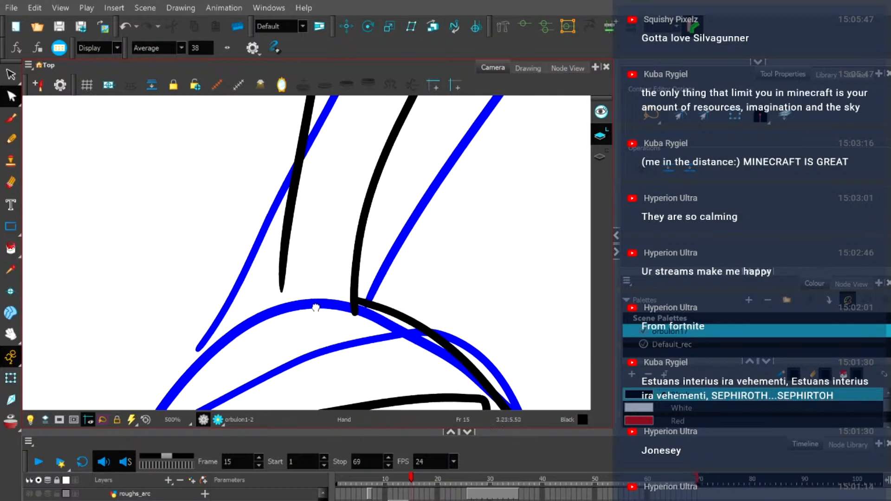
left_click_drag(315, 316, 354, 309)
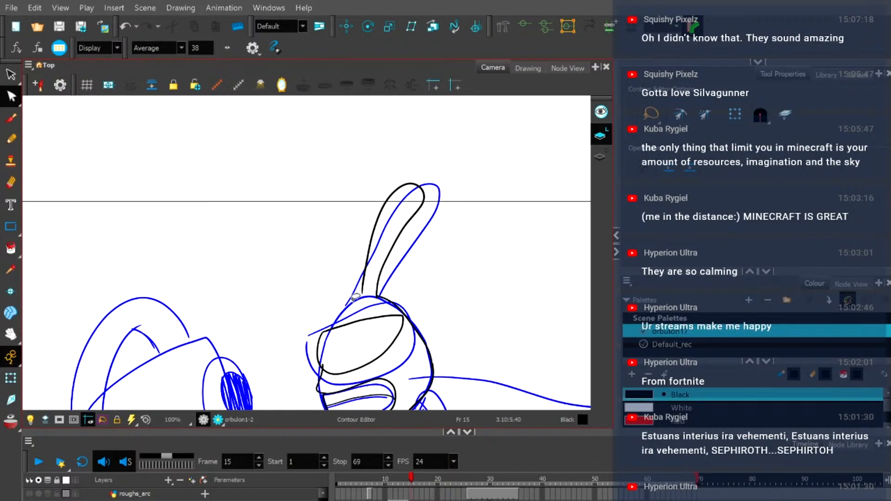
Try to ink the front of the head from the antenna's left base to the visor's top edge, checking it with onion skin.
left_click(12, 139)
scroll(352, 322, "up", 5)
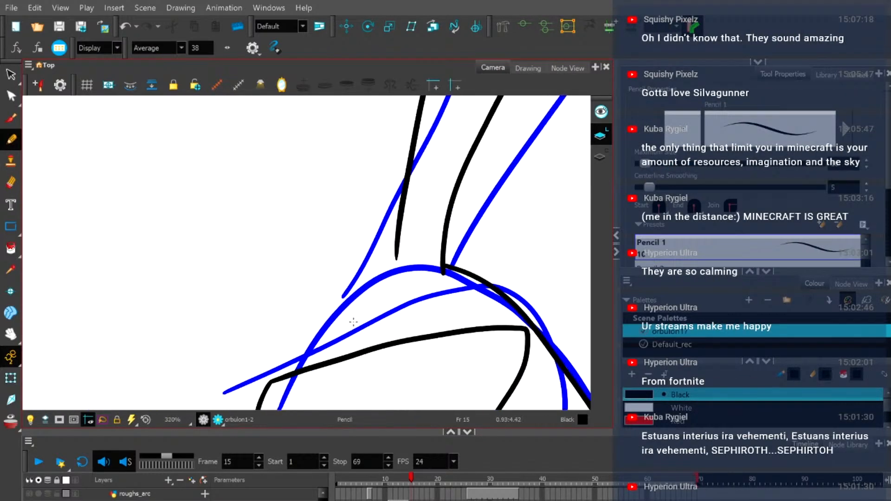
left_click_drag(391, 264, 302, 369)
key("ctrl+z")
left_click_drag(399, 239, 390, 280)
key("ctrl+z")
mouse_move(399, 236)
left_mouse_down()
mouse_move(384, 276)
mouse_move(318, 326)
mouse_move(284, 377)
left_mouse_up()
key("ctrl+z")
key("ctrl+z")
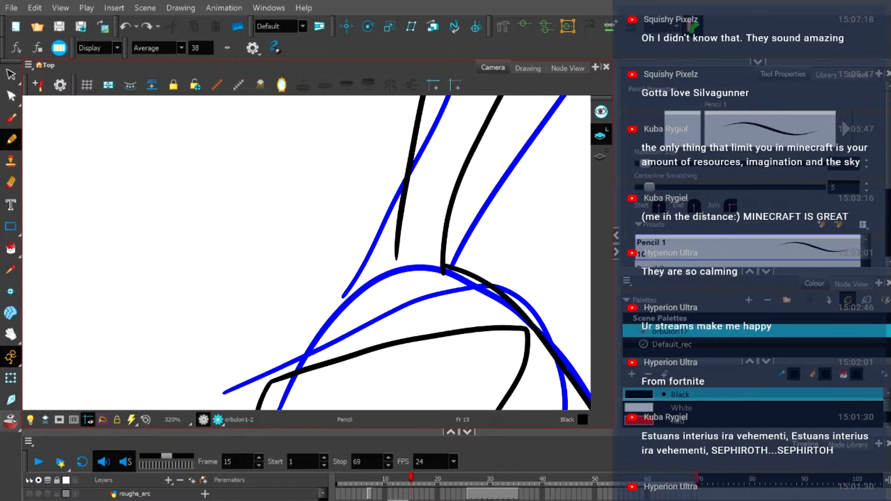
key("alt+o")
mouse_move(400, 245)
left_mouse_down()
mouse_move(395, 192)
mouse_move(357, 267)
left_mouse_up()
key("ctrl+z")
left_click_drag(379, 211, 285, 343)
key("1")
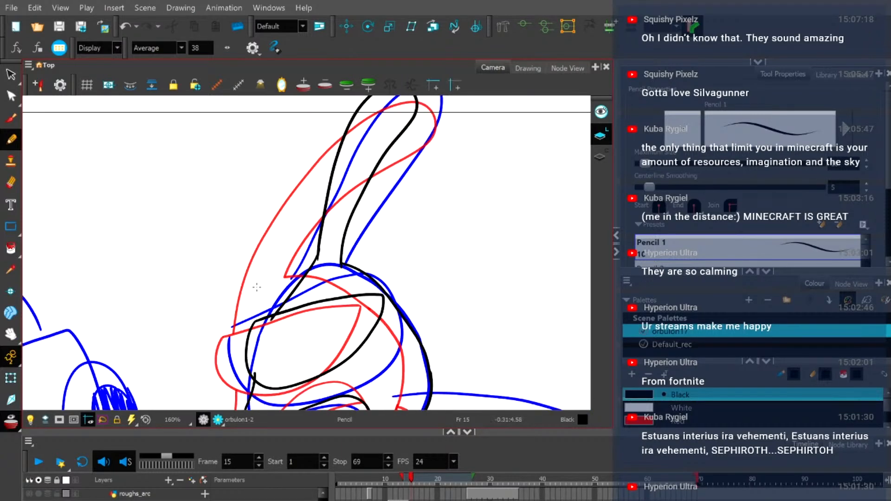
left_click(10, 421)
In the Drawing view, move the antenna outline slightly further left and check it against frame 14.
left_click(527, 68)
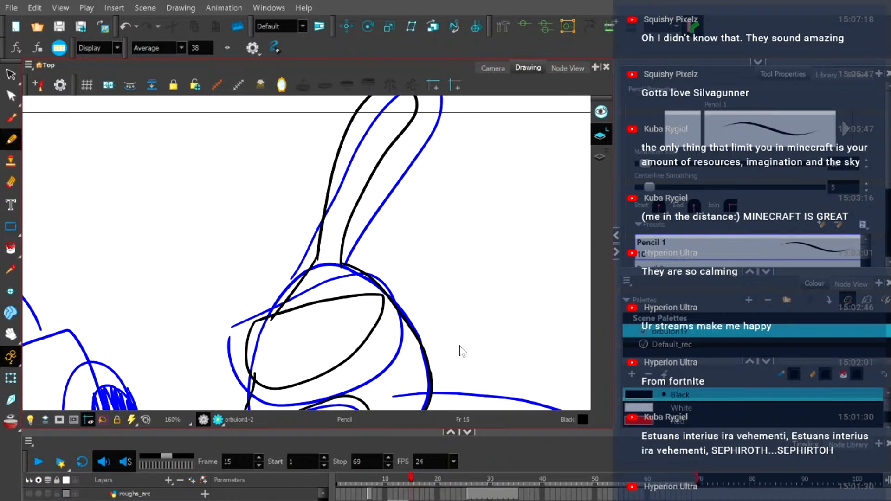
left_click_drag(411, 477, 409, 472)
scroll(358, 232, "down", 2)
left_click(11, 74)
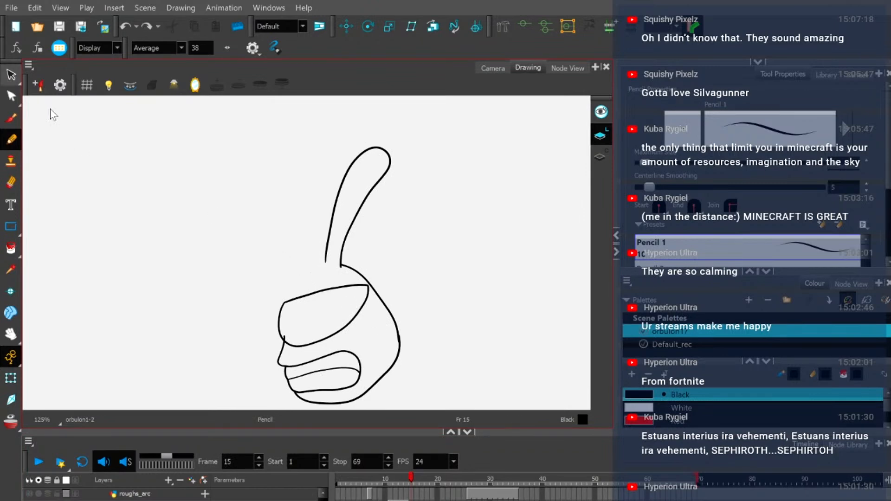
left_click(342, 246)
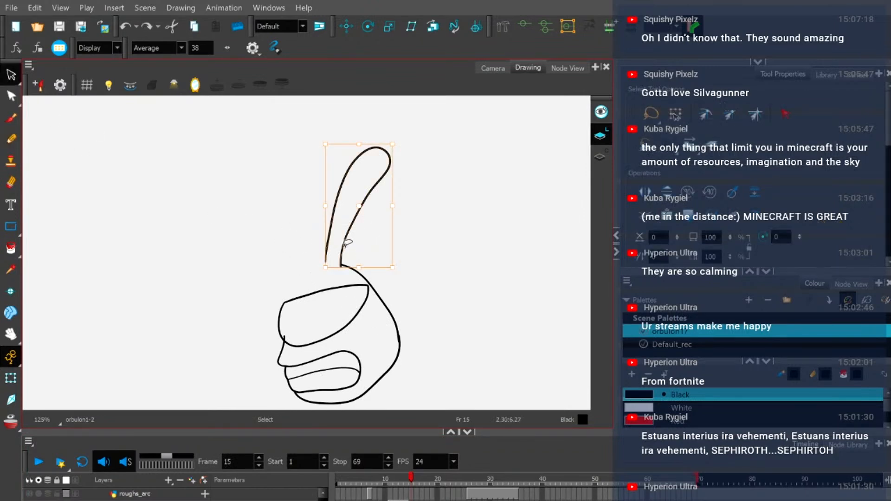
left_click_drag(342, 247, 333, 246)
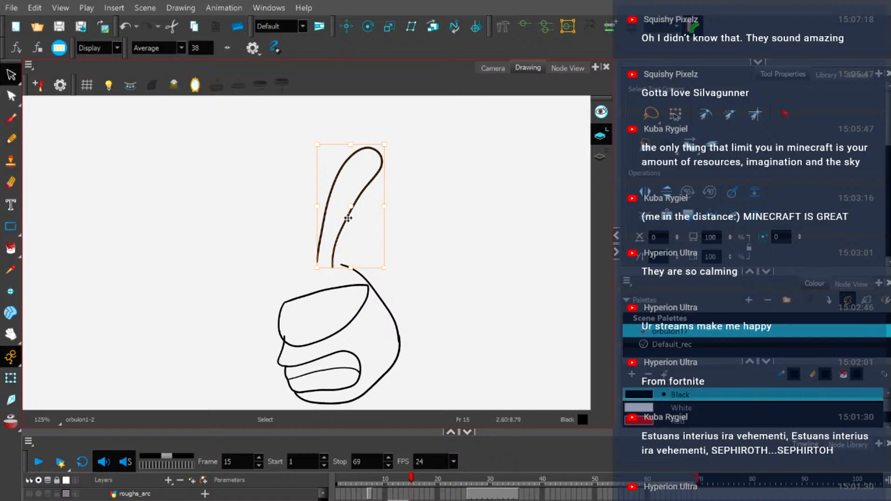
left_click(406, 476)
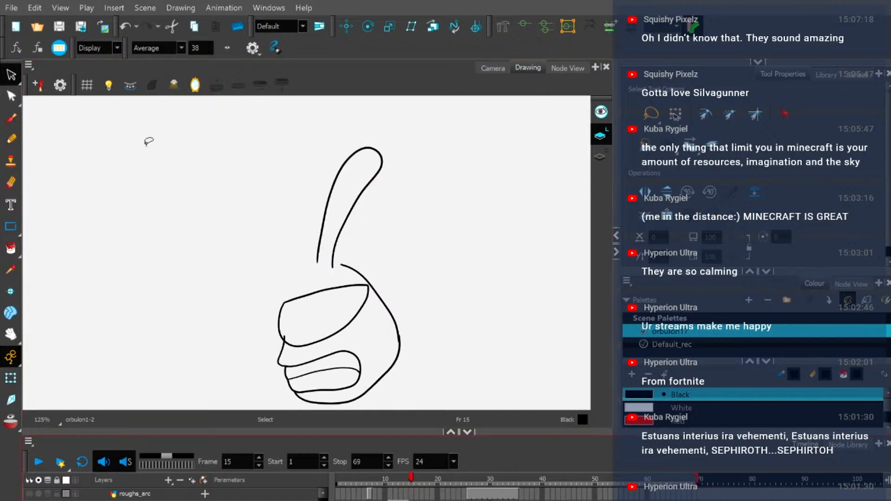
Back in the Camera view, rotate the antenna outline slightly clockwise to lean closer to the rough.
left_click(497, 69)
mouse_move(415, 475)
left_mouse_down()
mouse_move(427, 477)
mouse_move(411, 473)
left_mouse_up()
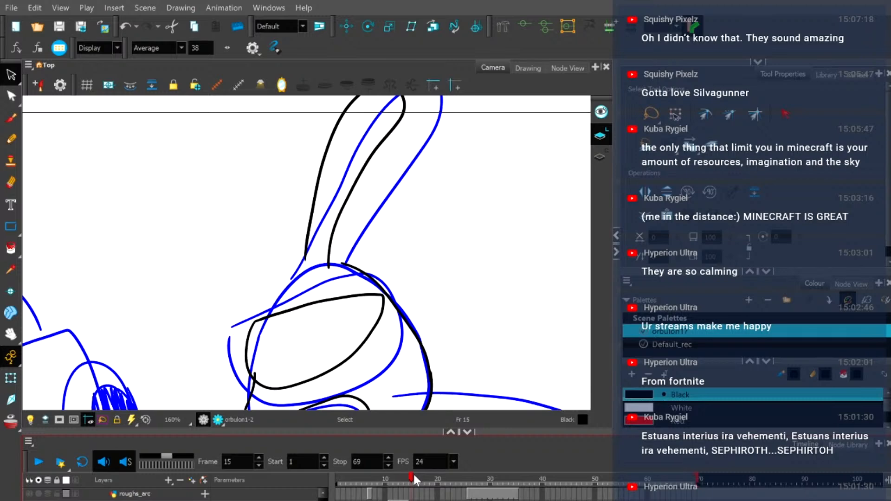
left_click(358, 176)
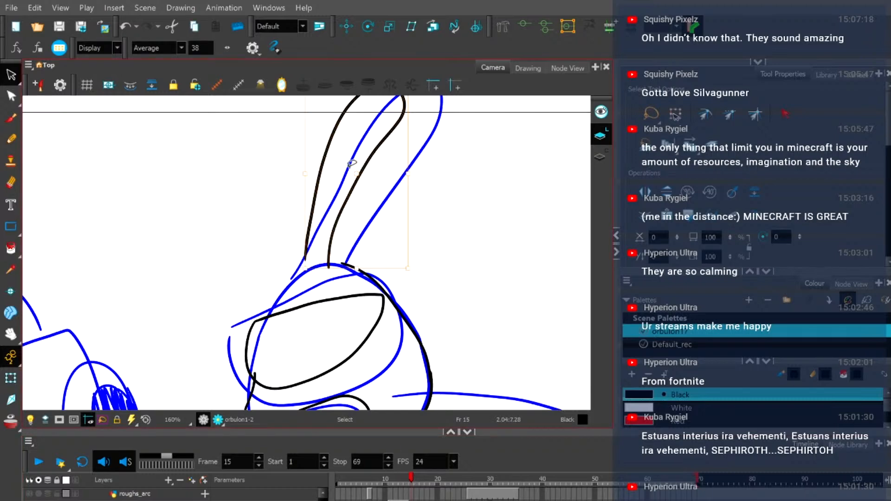
scroll(313, 246, "down", 2)
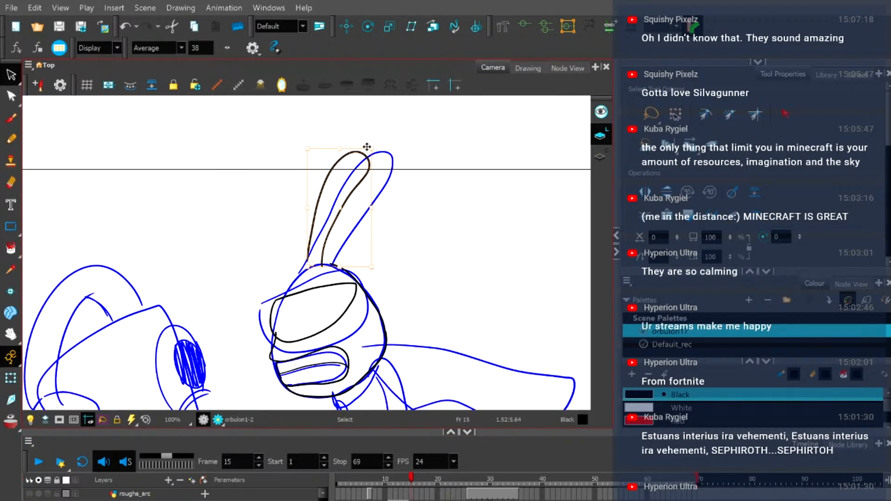
left_click_drag(378, 144, 392, 151)
scroll(319, 250, "up", 2)
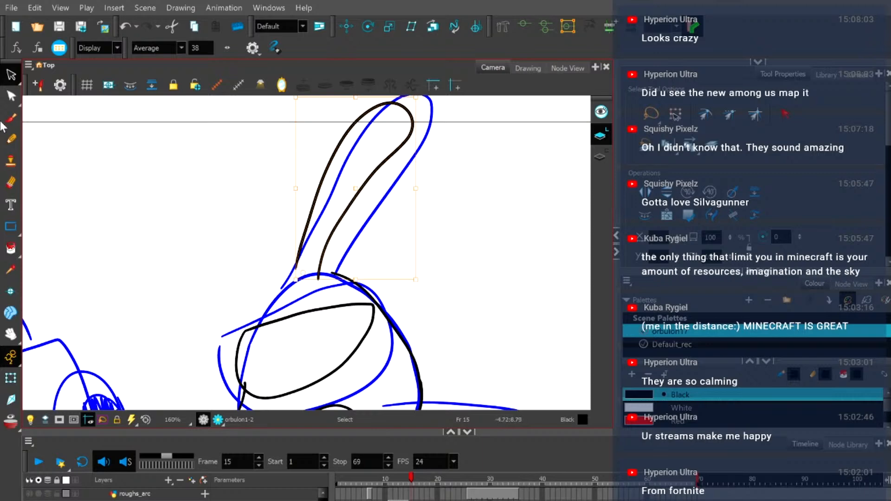
With the Contour Editor, pull the lower end of the antenna's left side down toward the head.
left_click(11, 96)
scroll(298, 268, "up", 2)
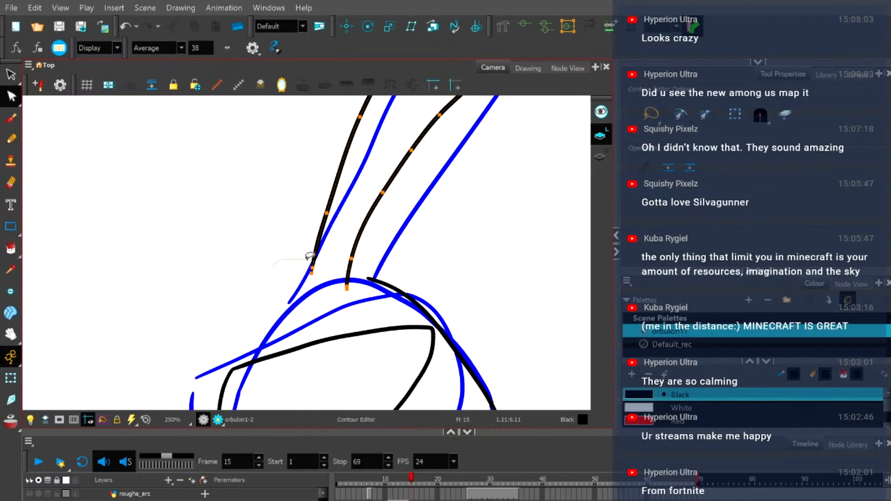
left_click_drag(306, 260, 296, 306)
mouse_move(270, 270)
left_mouse_down()
mouse_move(338, 236)
mouse_move(307, 287)
mouse_move(309, 273)
mouse_move(305, 280)
left_mouse_up()
scroll(305, 291, "down", 2)
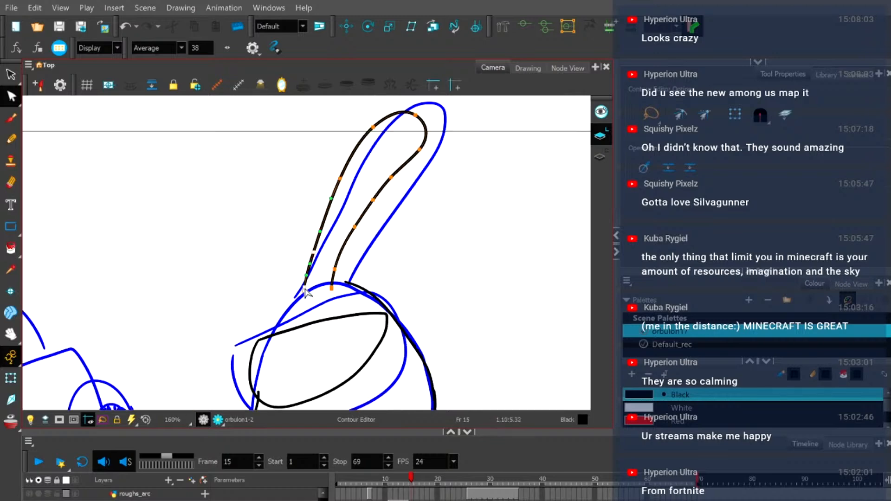
Select the whole antenna outline at frame 15 and shift it slightly further left.
left_click(291, 235)
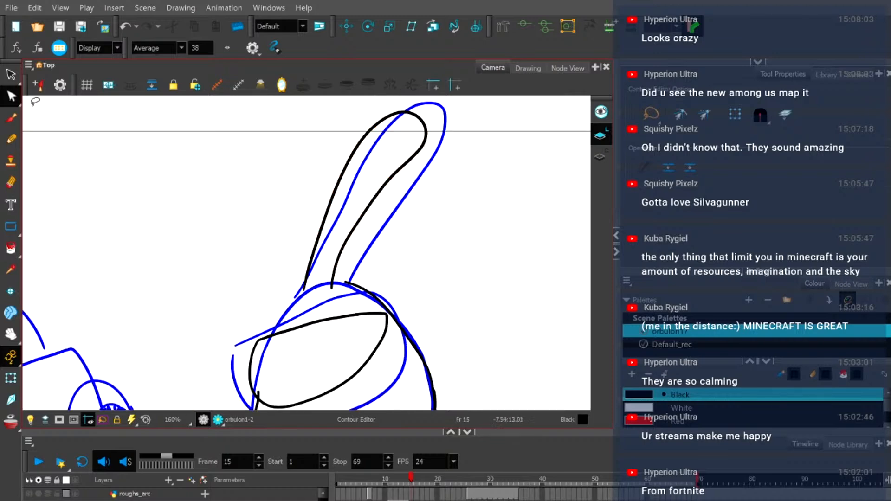
left_click(16, 78)
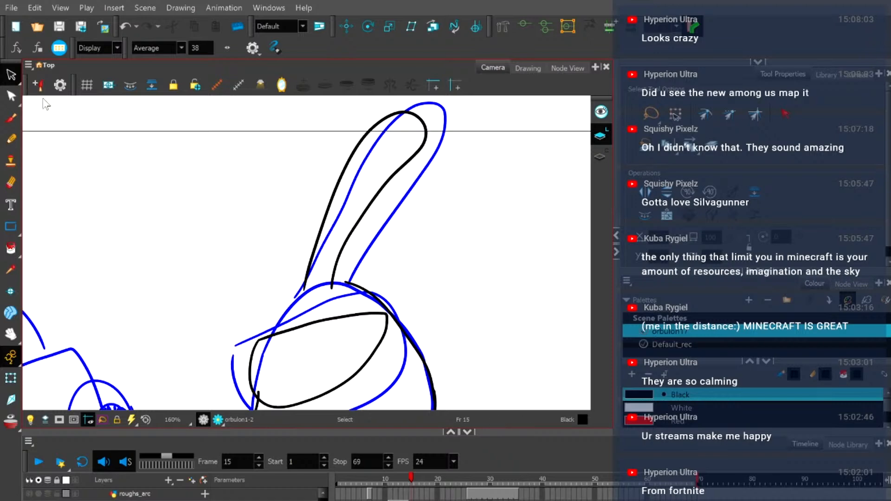
left_click(360, 212)
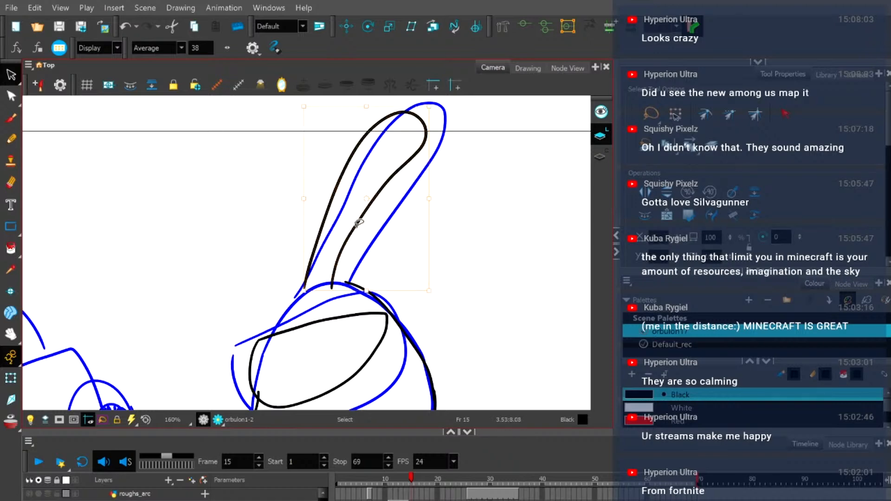
left_click(348, 233)
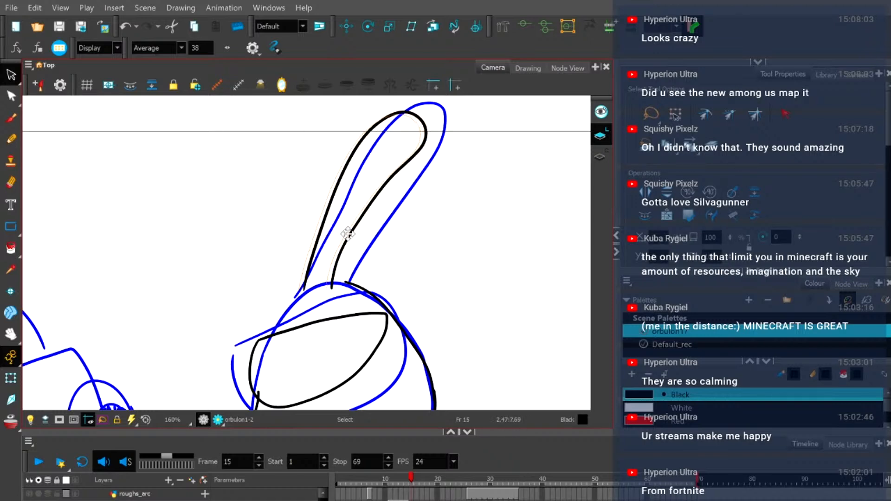
mouse_move(348, 234)
left_mouse_down()
mouse_move(346, 258)
mouse_move(331, 263)
left_mouse_up()
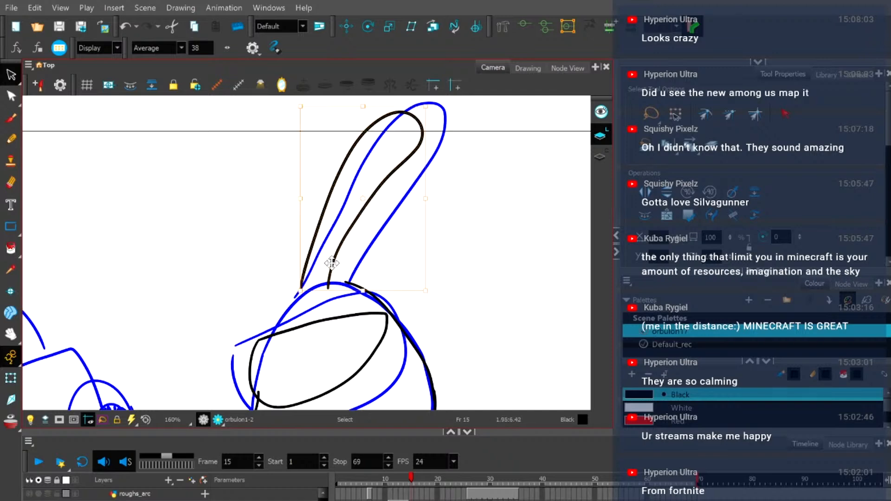
left_click(445, 283)
left_click_drag(411, 473, 411, 473)
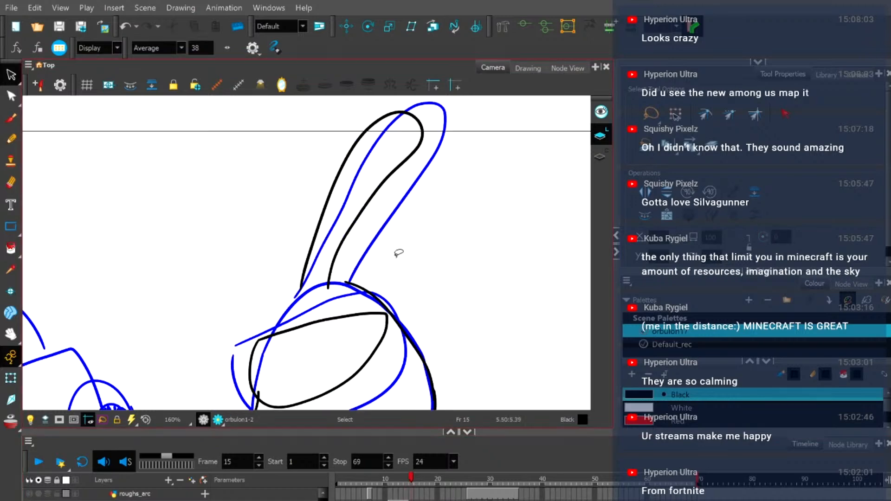
Compare the antenna with the onion skin, and stretch its outline slightly taller toward the rough's tip height.
scroll(370, 212, "down", 1)
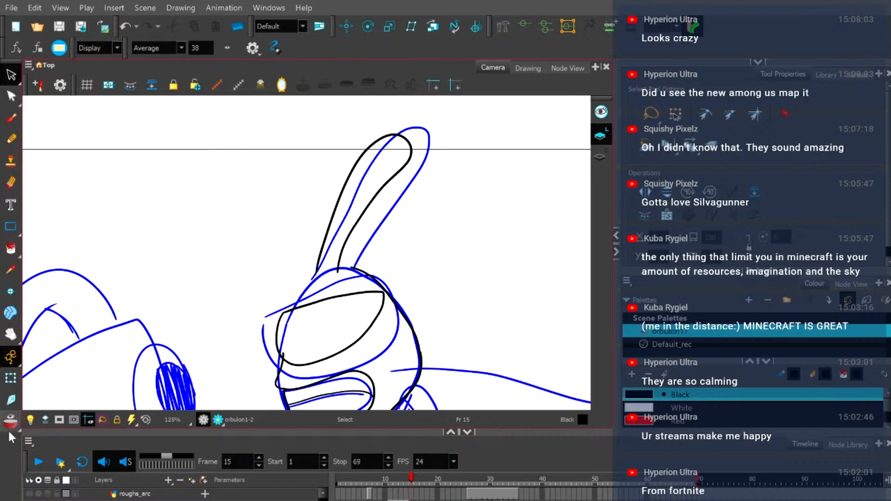
left_click(11, 423)
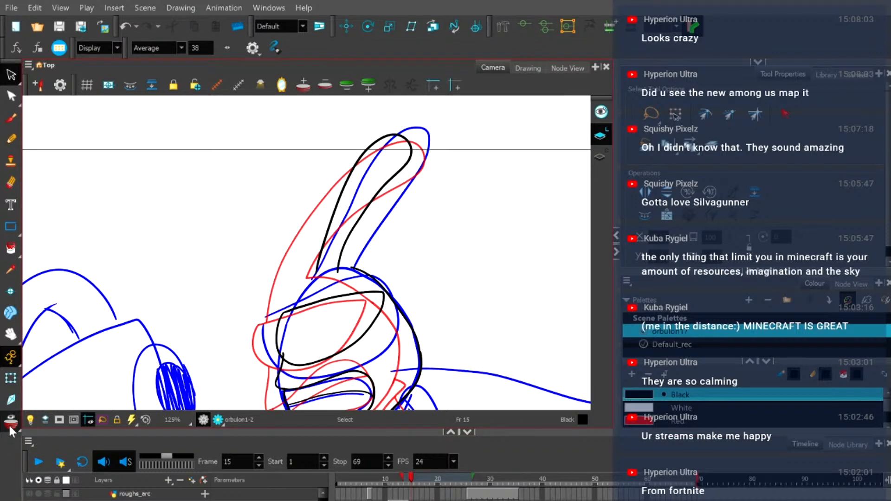
left_click(11, 426)
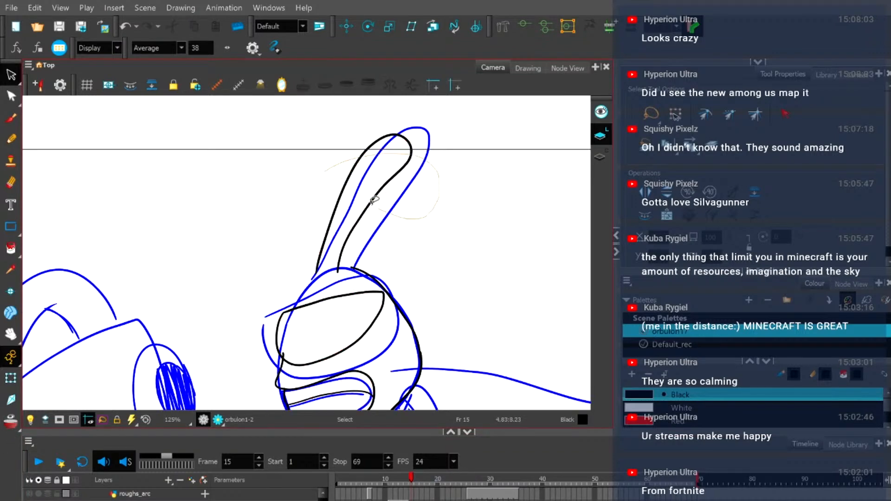
left_click(383, 133)
left_click_drag(367, 129, 366, 119)
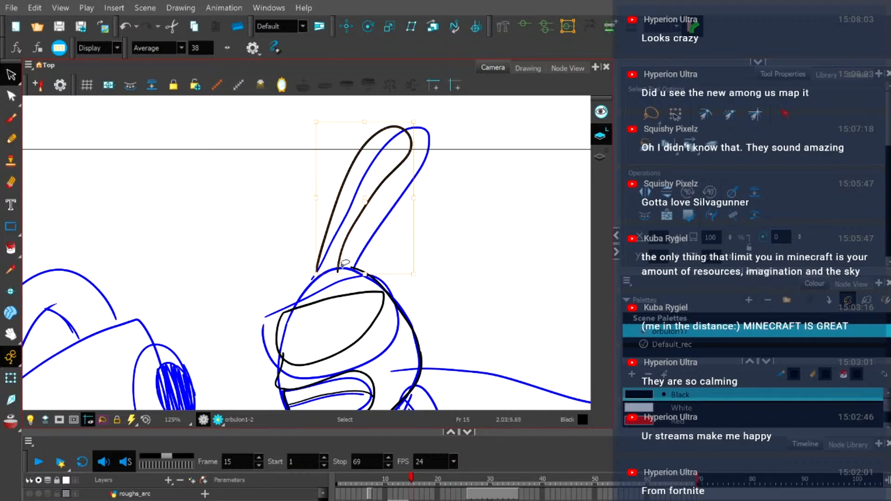
left_click(391, 240)
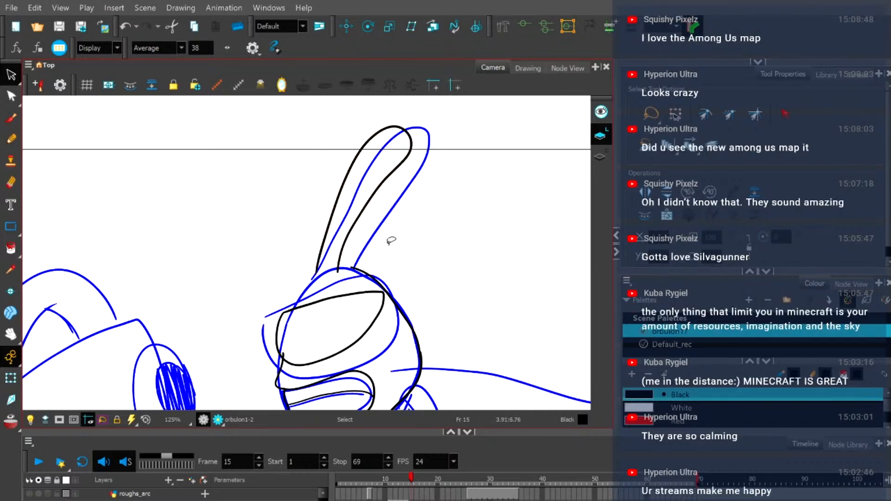
With the Contour Editor active, examine how the antenna's base lines meet the top of the head outline.
scroll(332, 281, "up", 4)
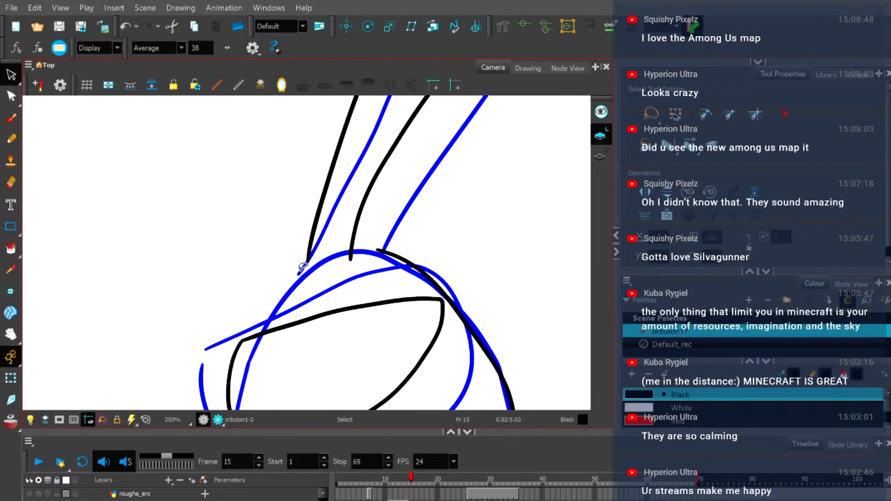
scroll(304, 266, "up", 2)
key("alt+q")
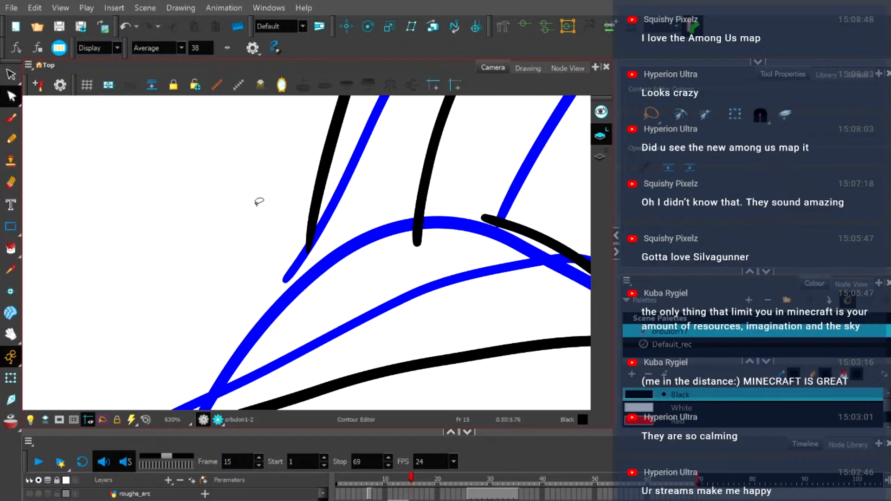
scroll(302, 242, "up", 2)
left_click(296, 268)
scroll(295, 274, "down", 5)
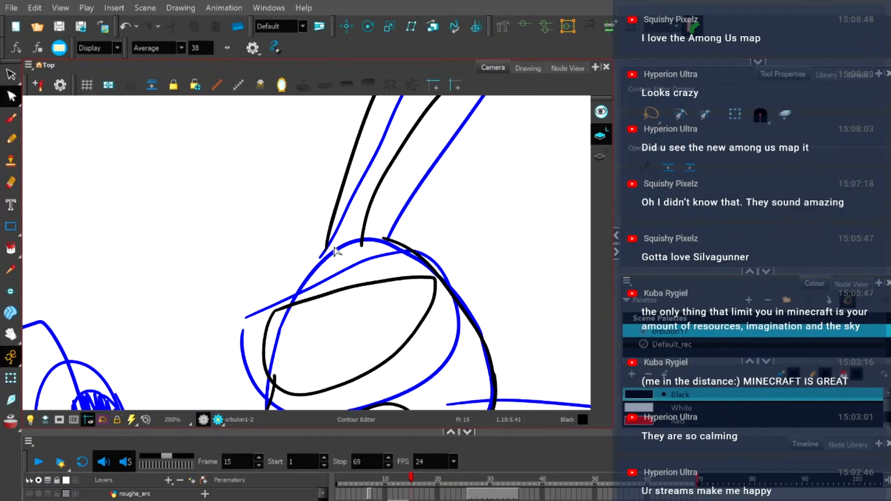
scroll(336, 251, "down", 1)
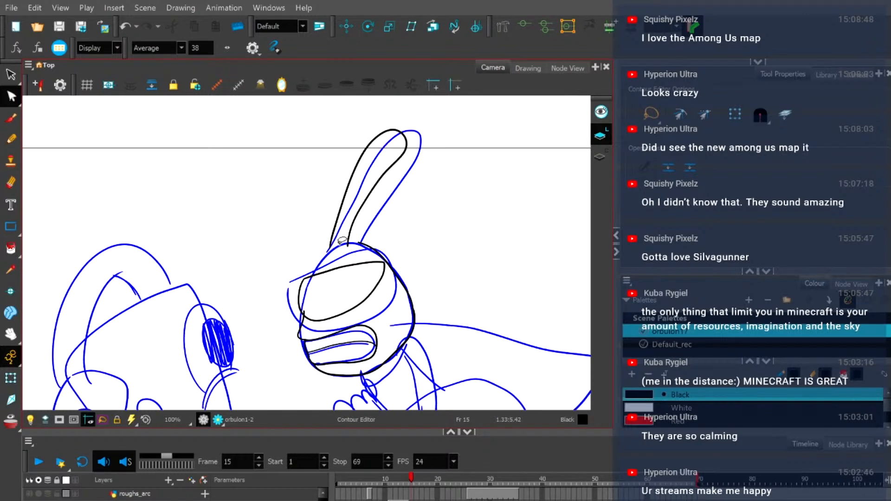
scroll(342, 240, "up", 3)
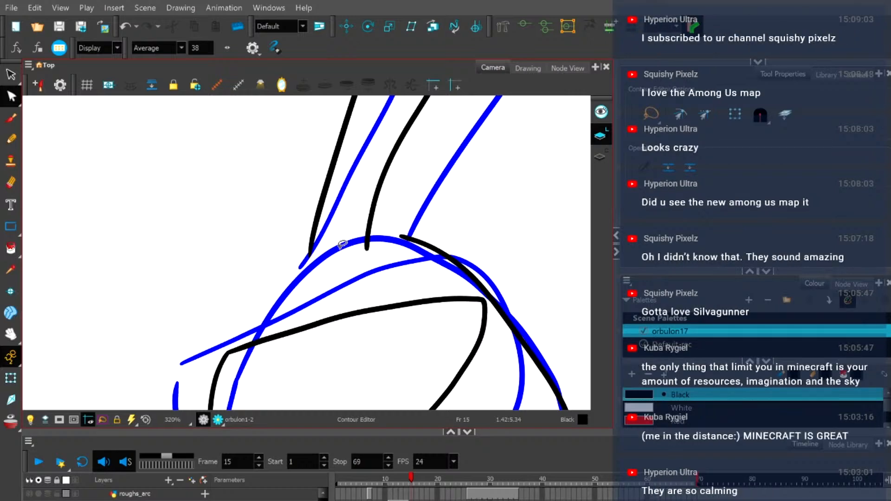
scroll(342, 243, "down", 2)
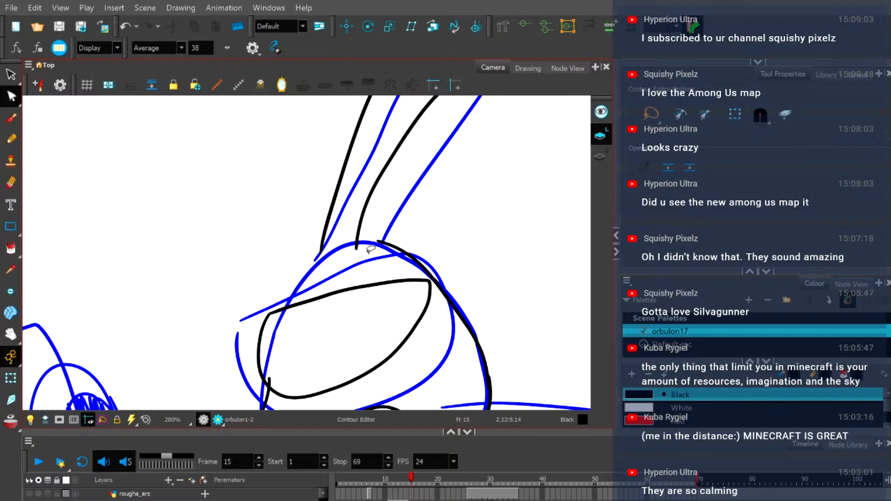
scroll(373, 241, "up", 2)
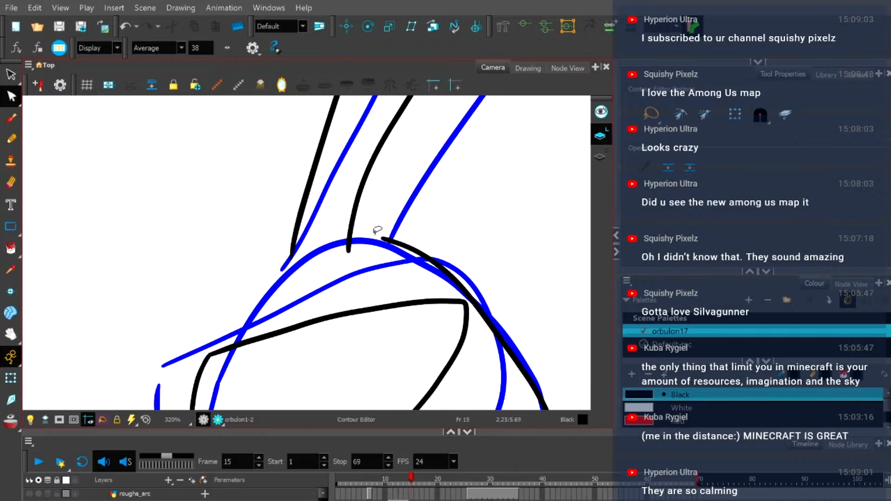
Pull the upper end of the head's back outline over to the antenna's right base line.
left_click(380, 239)
scroll(380, 239, "up", 3)
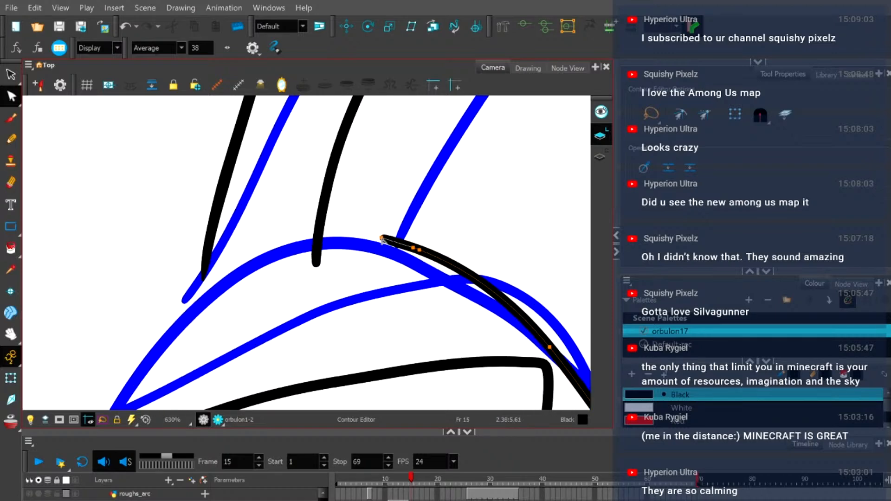
left_click_drag(380, 239, 321, 225)
scroll(320, 225, "up", 5)
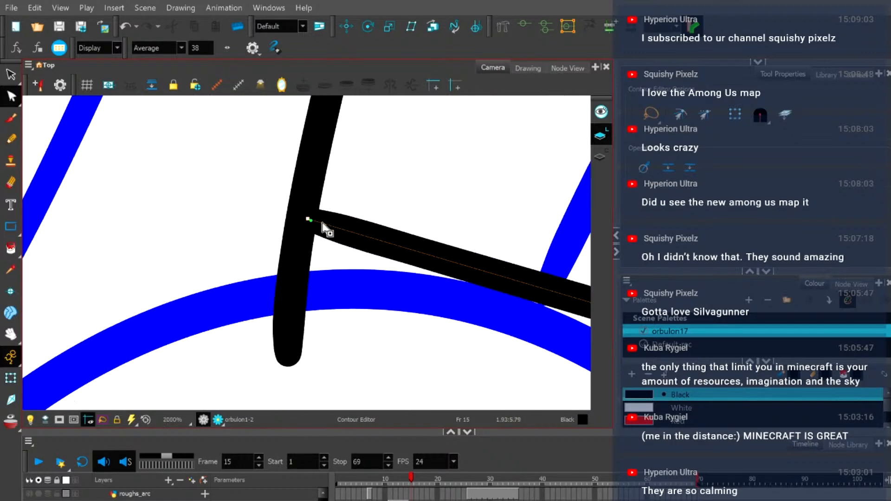
mouse_move(300, 219)
left_mouse_down()
mouse_move(392, 221)
mouse_move(459, 237)
left_mouse_up()
scroll(447, 230, "down", 6)
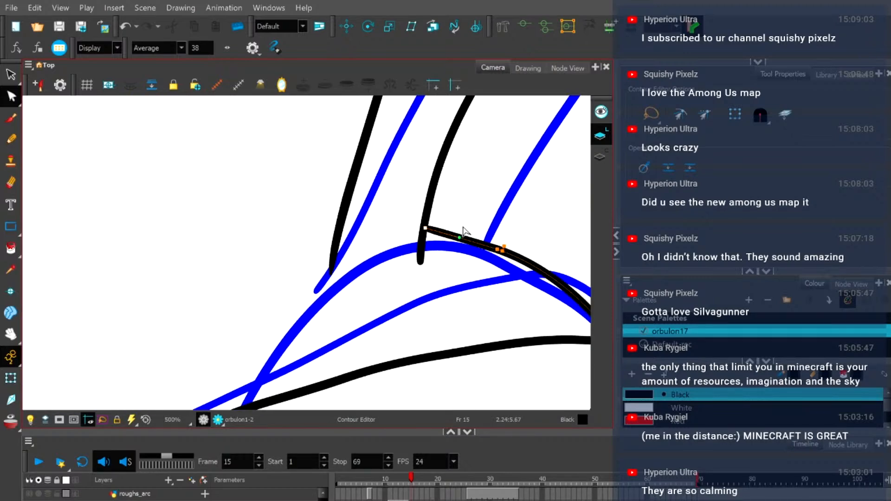
Adjust the curve at the head outline's upper end so it rounds smoothly away from the antenna's base.
scroll(463, 229, "down", 2)
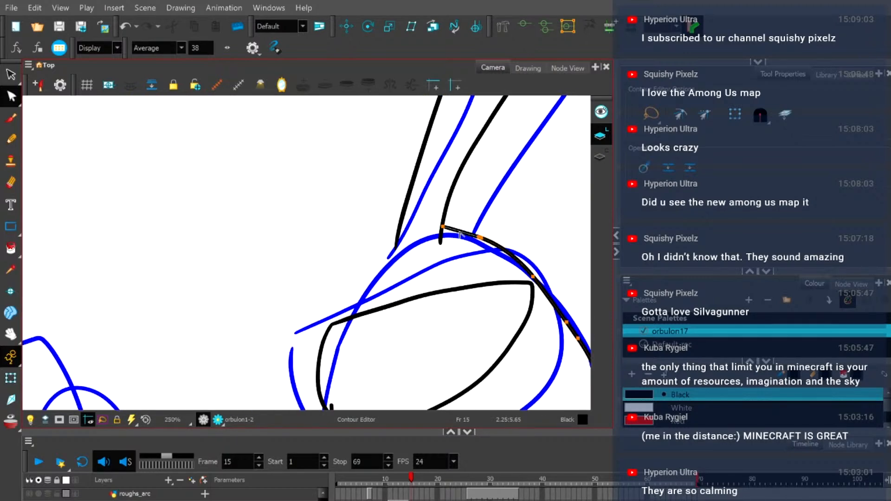
scroll(461, 235, "up", 3)
left_click(425, 227)
left_click_drag(425, 229, 471, 230)
scroll(470, 230, "down", 5)
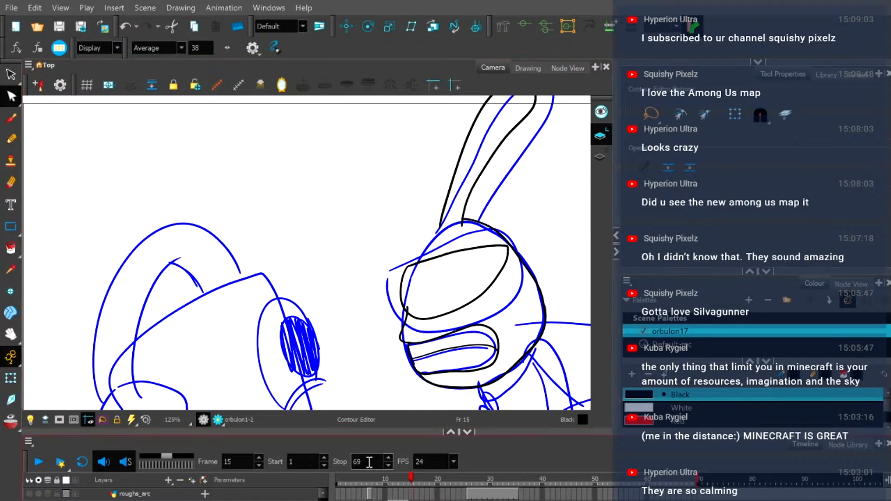
In the Drawing view, flip between frames 14 and 15 to compare the head and antenna.
left_click(527, 68)
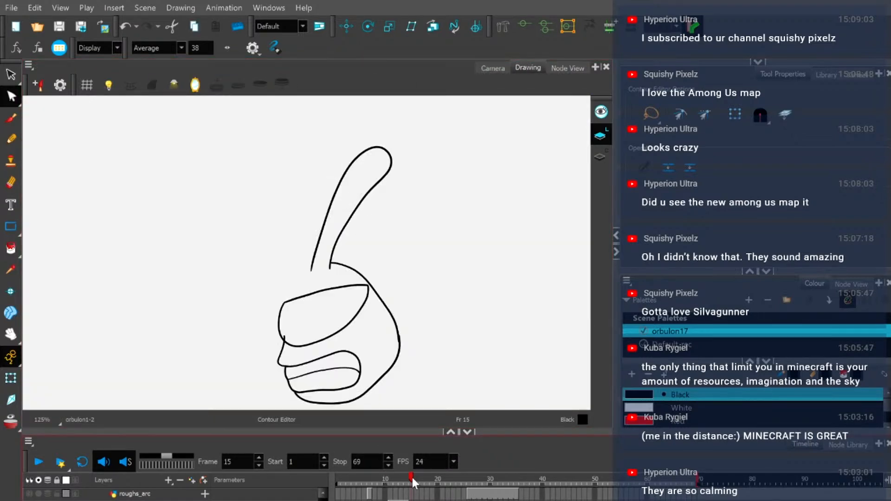
left_click(406, 478)
left_click(411, 479)
left_click(405, 478)
left_click(410, 478)
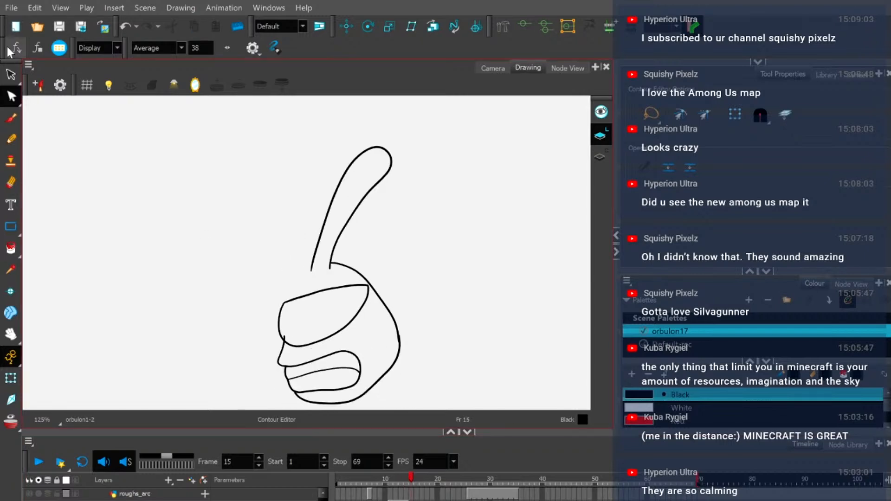
Try to squash the head's chin and back outline slightly upward as one selection.
key("alt+s")
left_click(371, 389)
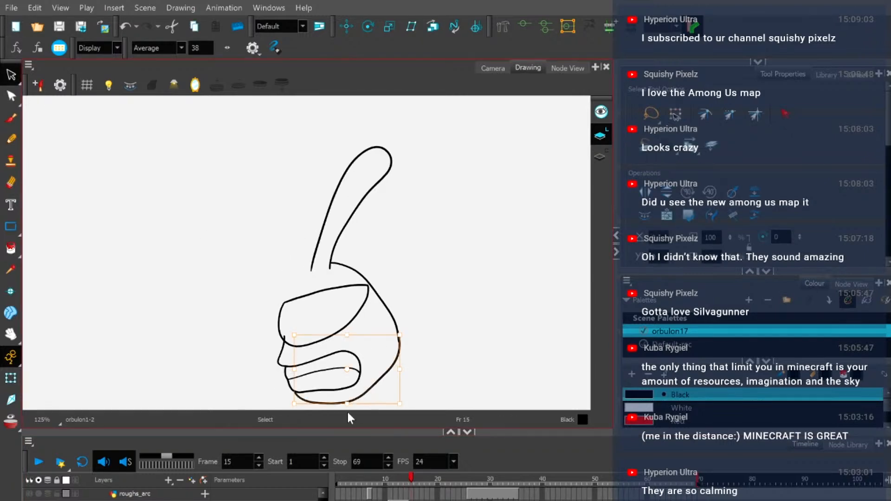
scroll(353, 393, "up", 3)
left_click_drag(354, 360, 352, 273)
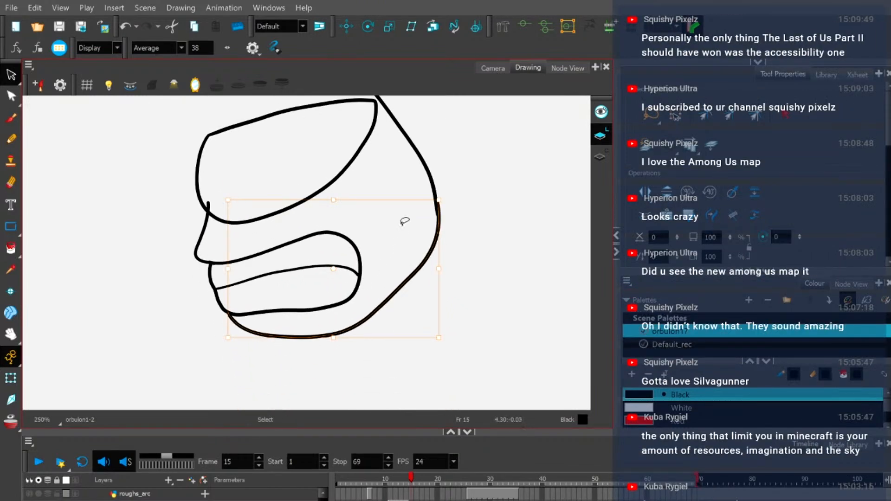
left_click(426, 174, "shift")
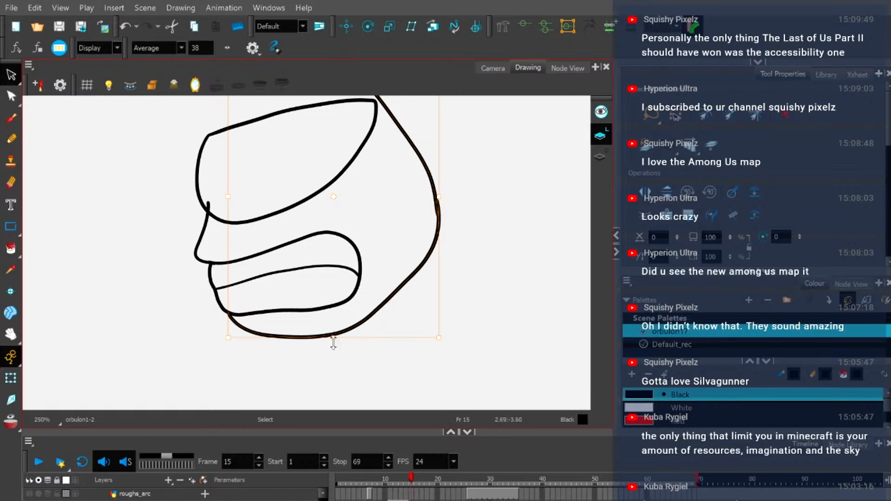
left_click_drag(333, 338, 332, 329)
key("ctrl+z")
With the Contour Editor, raise and flatten the chin line beneath the mouth.
left_click(11, 96)
left_click(339, 357)
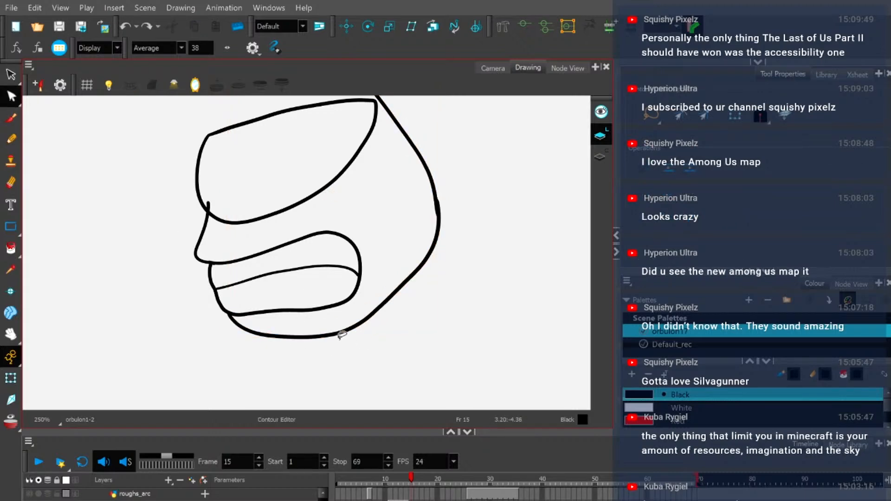
left_click_drag(338, 333, 339, 323)
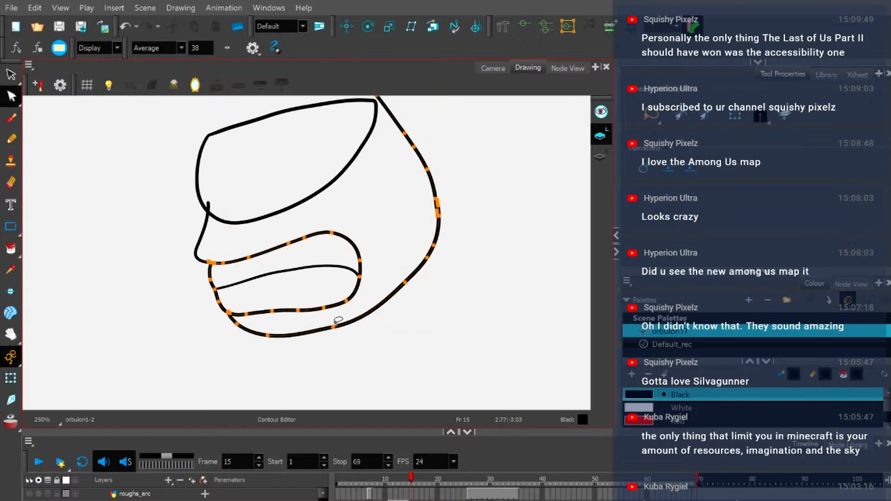
left_click_drag(269, 339, 270, 334)
left_click(270, 335)
left_click_drag(291, 333, 273, 332)
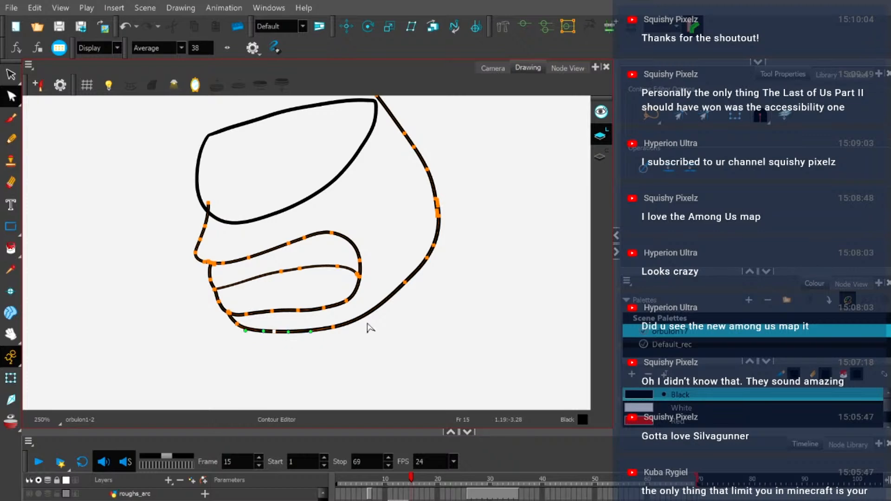
At frame 15, move the lower stroke's overlapping end points onto the upper stroke where they join on the head's back outline.
left_click(430, 224)
left_click(435, 239)
scroll(436, 209, "up", 6)
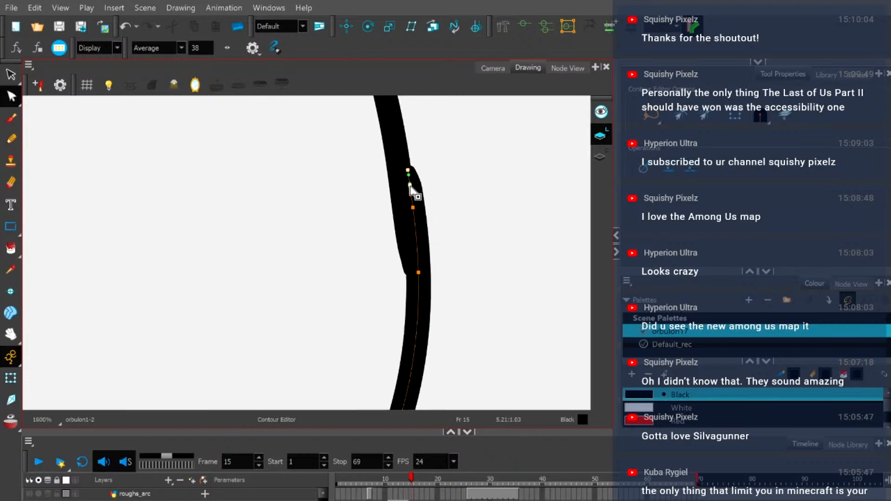
left_click(418, 273)
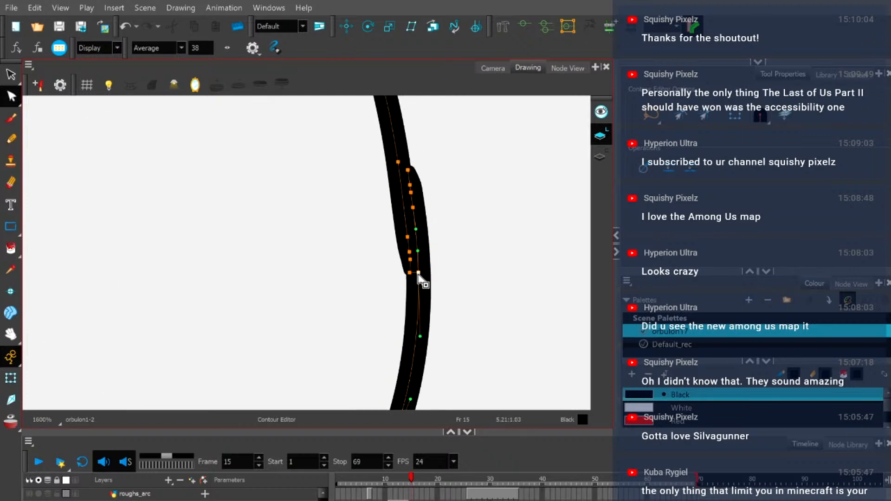
left_click(412, 207, "shift")
left_click(410, 192, "shift")
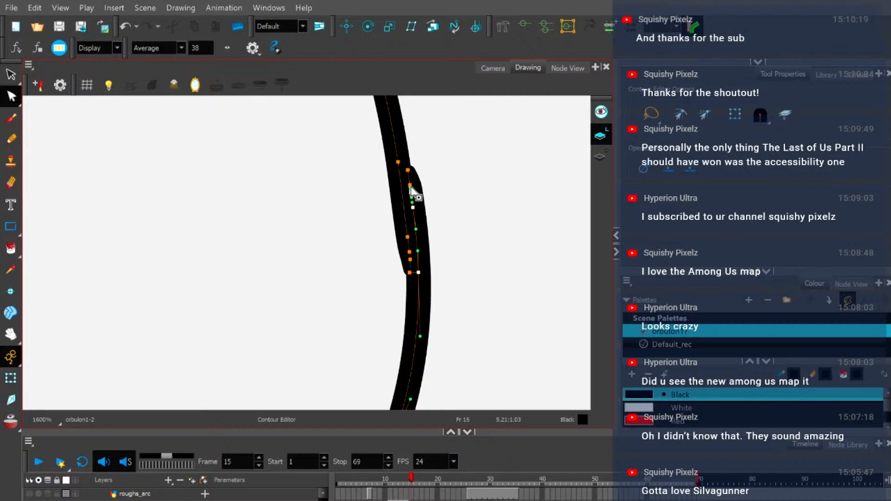
left_click(407, 170, "shift")
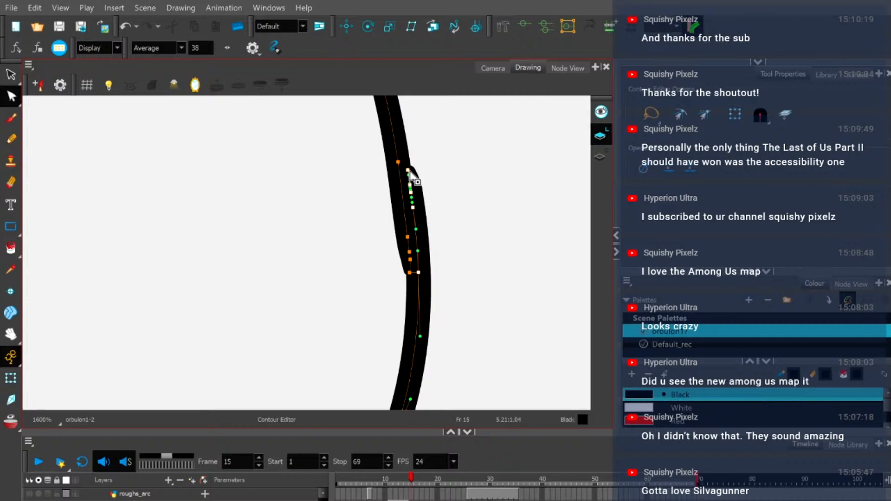
left_click_drag(409, 171, 396, 159)
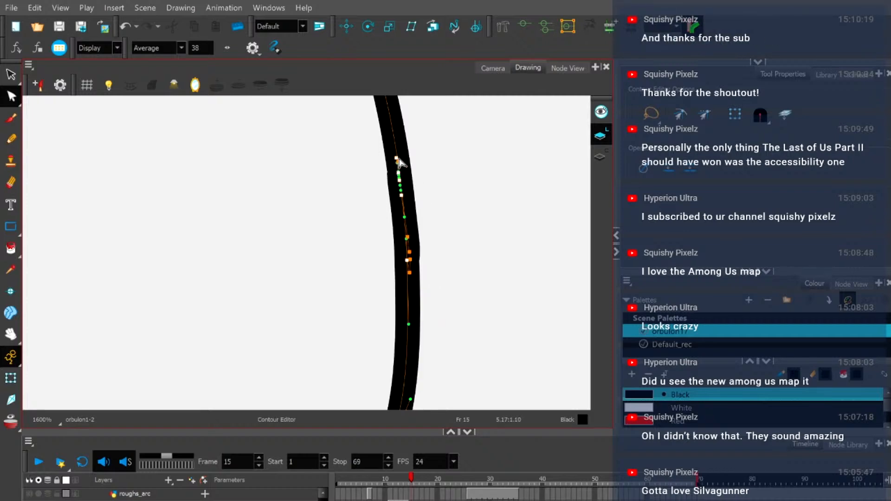
Flip between frames 14 and 15 to compare the shape of the head's back outline.
scroll(367, 195, "down", 5)
left_click(413, 493)
left_click(408, 479)
left_click_drag(408, 479, 411, 480)
left_click(353, 234)
mouse_move(346, 210)
left_mouse_down()
mouse_move(334, 151)
mouse_move(379, 287)
left_mouse_up()
mouse_move(302, 159)
left_mouse_down()
mouse_move(325, 121)
mouse_move(335, 123)
mouse_move(390, 297)
mouse_move(327, 328)
mouse_move(348, 286)
left_mouse_up()
left_click(374, 282)
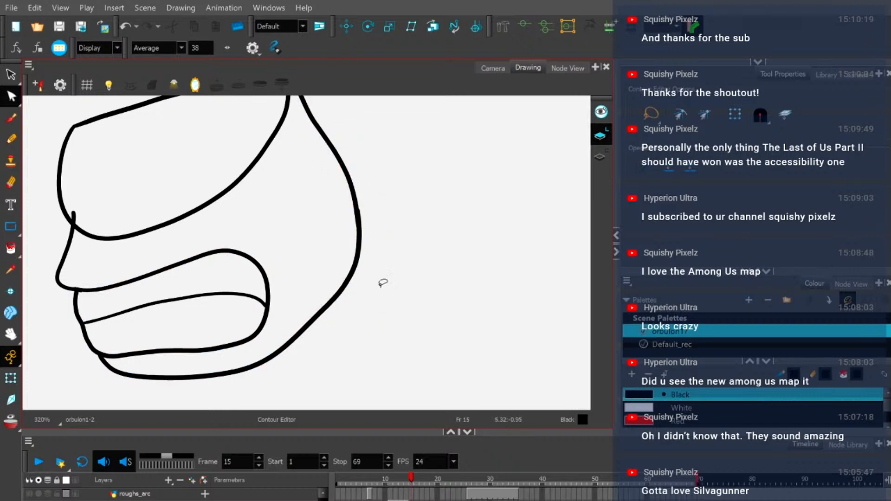
scroll(395, 290, "down", 2)
left_click_drag(411, 483, 408, 482)
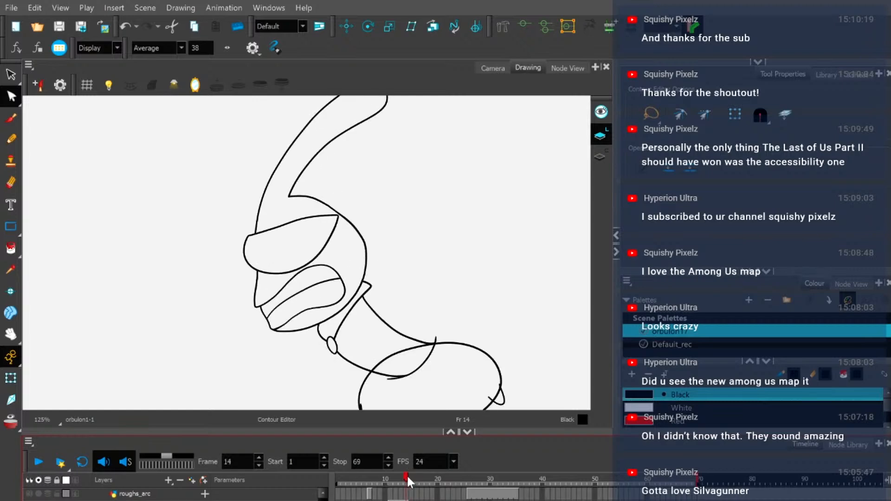
left_click(410, 477)
Delete the surplus contour points on the head's back outline just behind the visor's rear corner at frame 15.
left_click(367, 229)
scroll(368, 228, "up", 2)
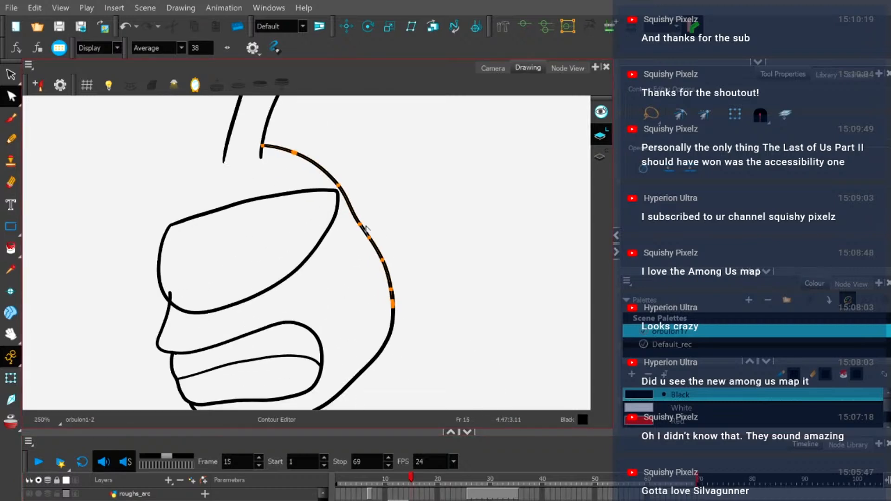
left_click_drag(361, 226, 372, 239)
key("Delete")
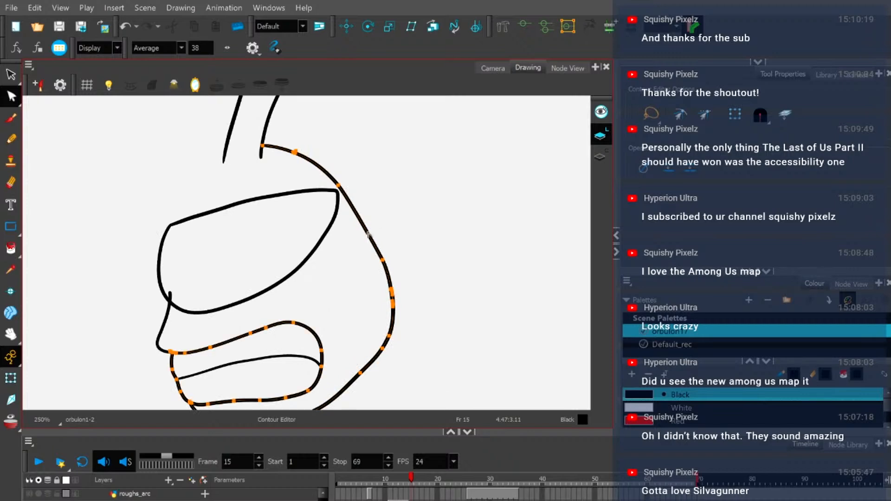
Raise the remaining point on the head's back outline and adjust its curve handles so the line rounds smoothly.
left_click_drag(382, 261, 381, 252)
scroll(381, 254, "up", 2)
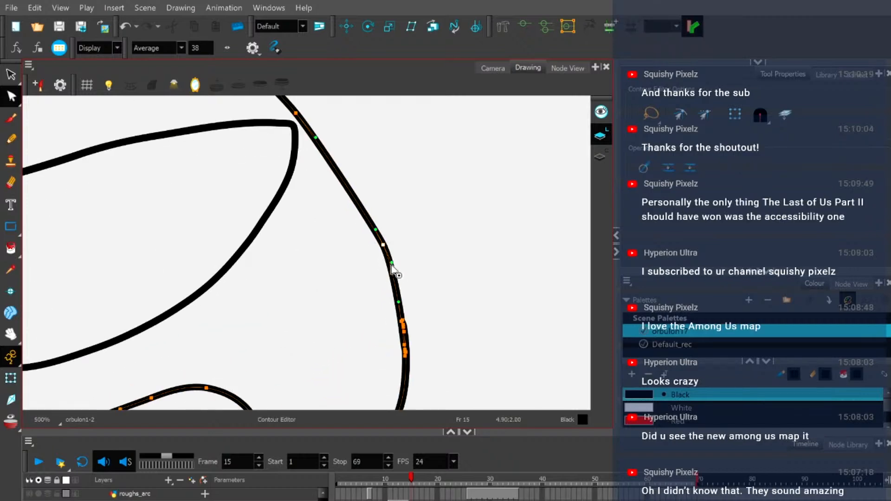
left_click_drag(402, 282, 402, 283)
left_click_drag(379, 234, 364, 195)
scroll(354, 242, "down", 4)
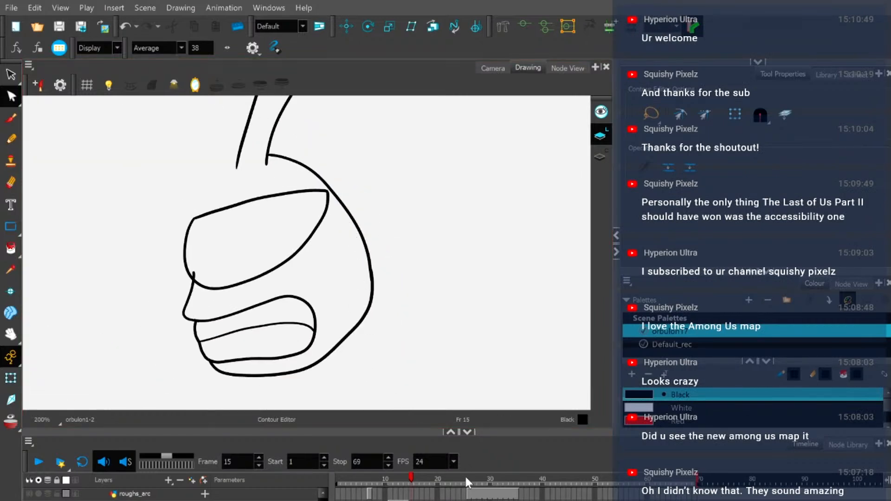
After comparing frames 14 and 15, lower the head outline's upper end slightly where it meets the antenna's base.
left_click(405, 480)
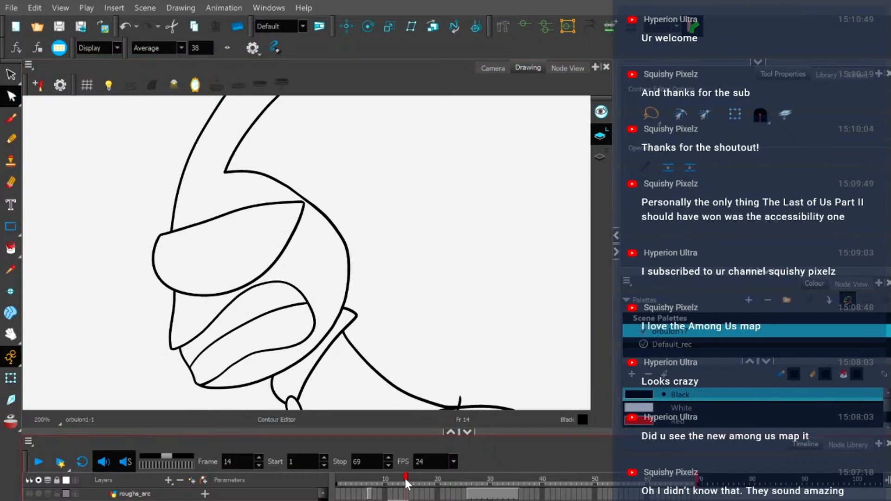
left_click(411, 480)
left_click(407, 479)
left_click(410, 479)
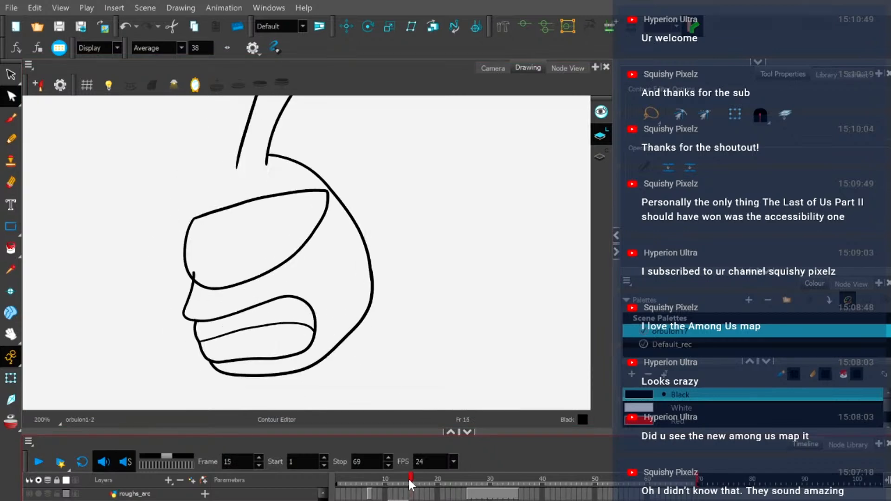
left_click(274, 156)
scroll(273, 156, "up", 4)
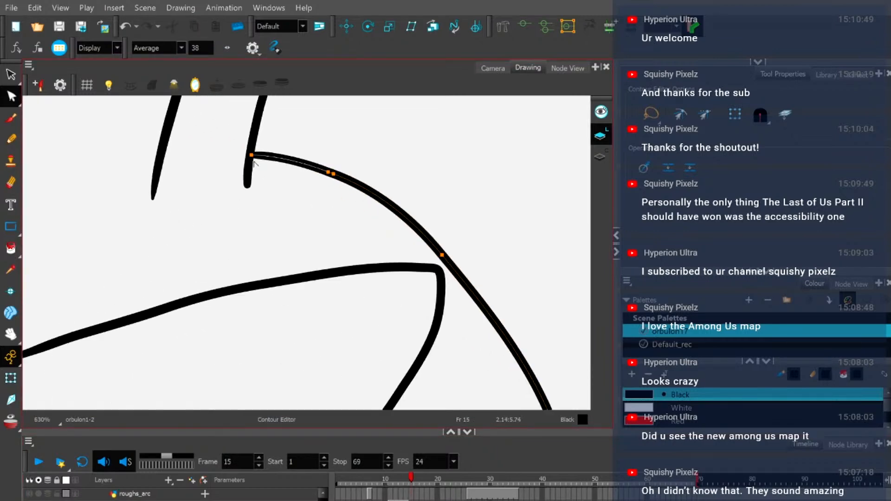
left_click(334, 174)
left_click_drag(335, 175, 333, 189)
left_click(364, 145)
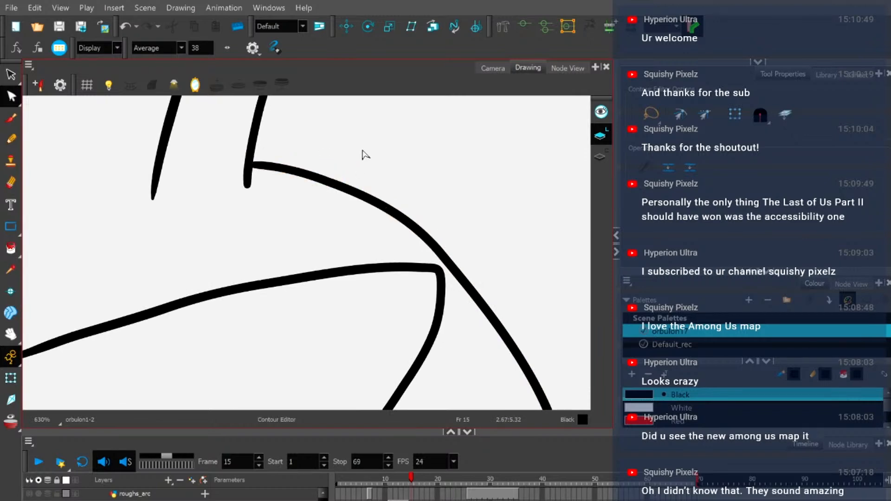
Select the visor shape at frame 15 and narrow it slightly from its rear edge, away from the head outline.
scroll(364, 166, "down", 6)
key("space")
left_click_drag(366, 222, 370, 251)
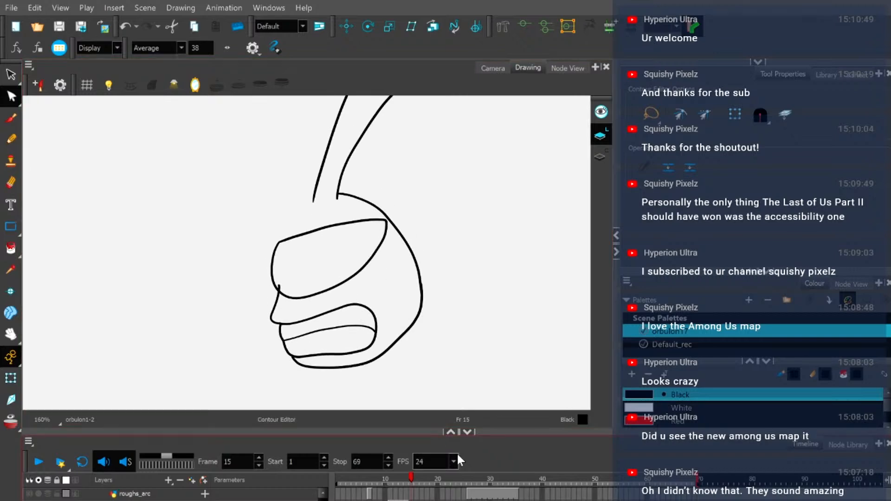
left_click_drag(411, 483, 411, 481)
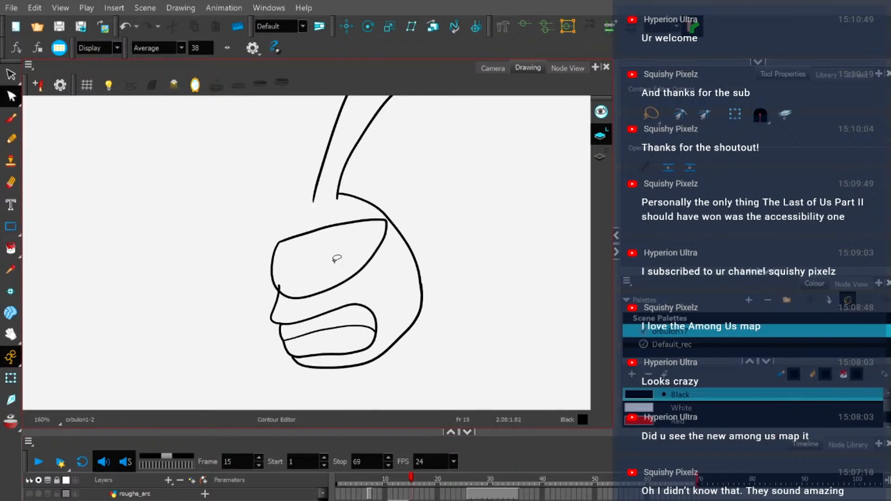
mouse_move(194, 231)
left_mouse_down()
mouse_move(232, 222)
mouse_move(285, 262)
mouse_move(381, 260)
left_mouse_up()
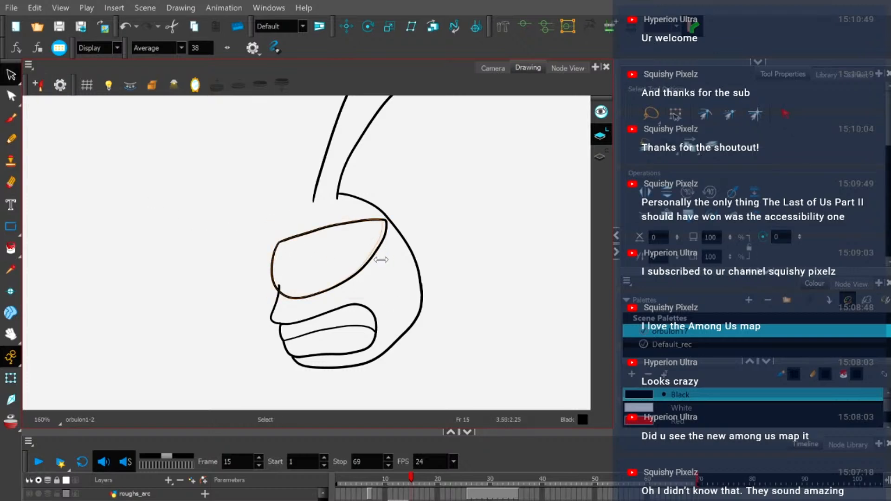
left_click(400, 256)
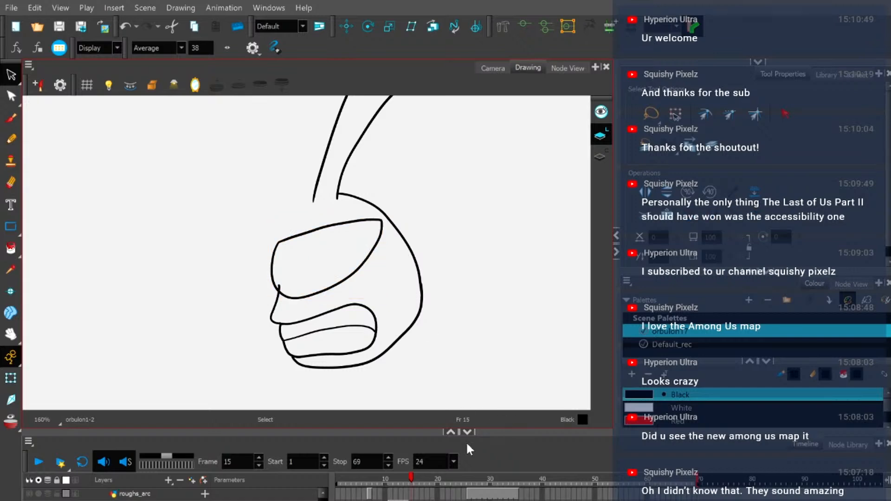
left_click_drag(407, 481, 411, 478)
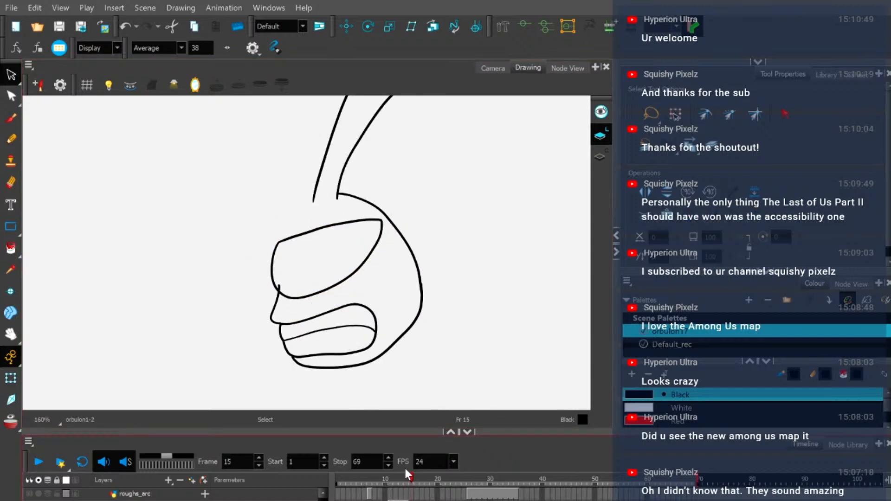
With the Cutter, remove the end of the nose line that overshoots into the visor.
key("alt+t")
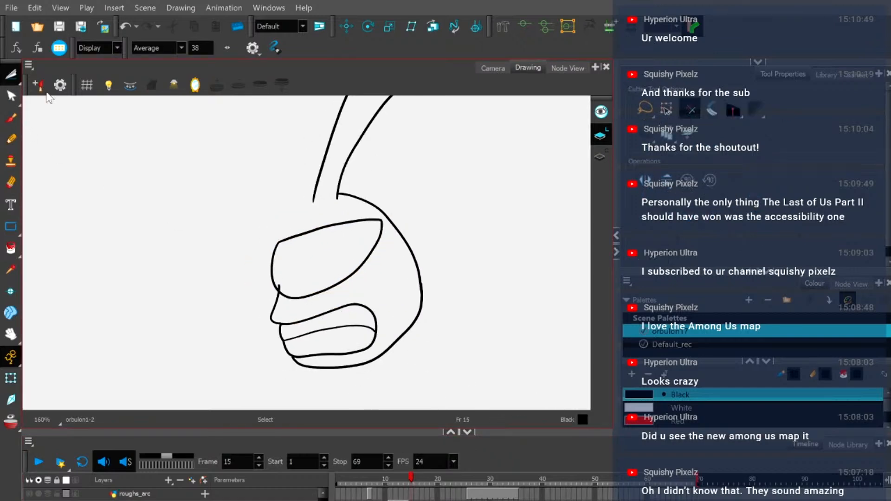
scroll(281, 288, "up", 4)
left_click_drag(274, 291, 281, 284)
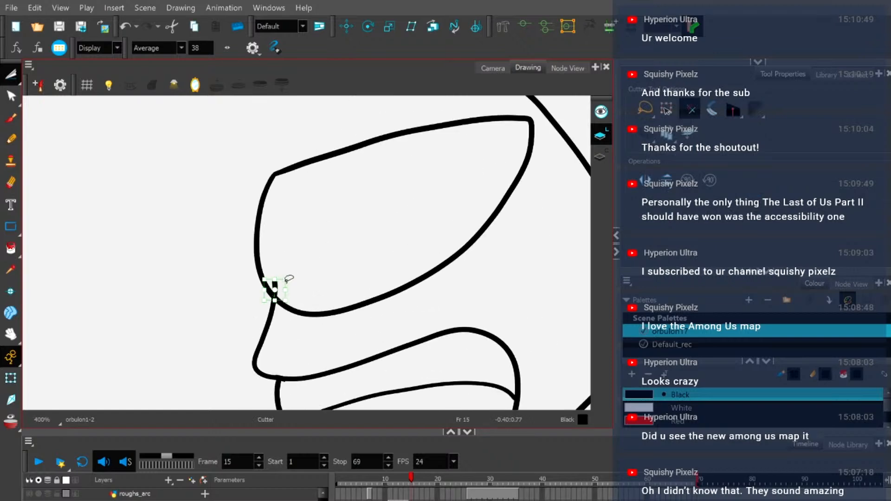
key("Delete")
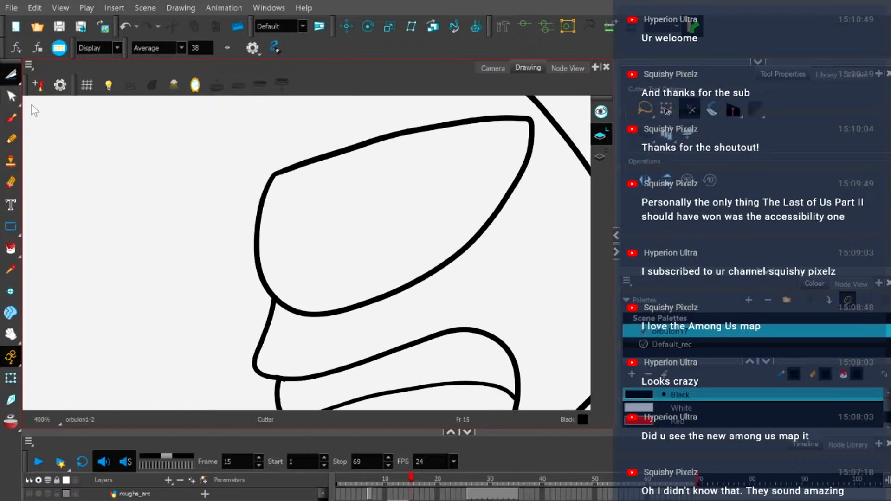
With the Pencil Editor, push out the inner contour points at the visor's upper front corner to thicken the line there.
key("alt+q")
scroll(277, 175, "up", 7)
left_click(293, 167)
scroll(292, 168, "up", 5)
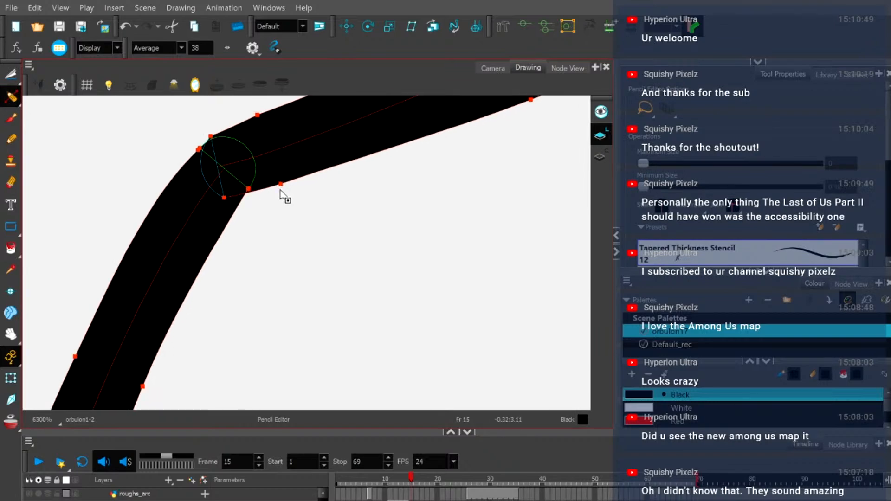
left_click_drag(280, 185, 283, 191)
left_click_drag(224, 197, 225, 207)
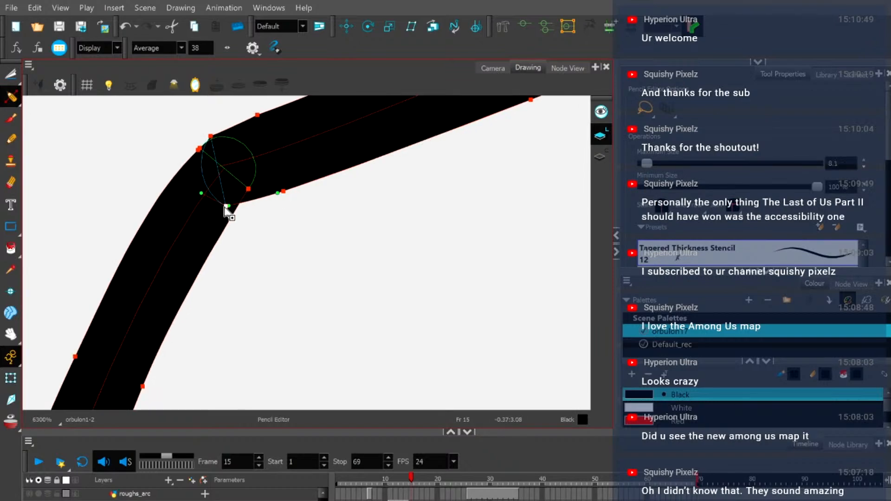
scroll(330, 232, "down", 15)
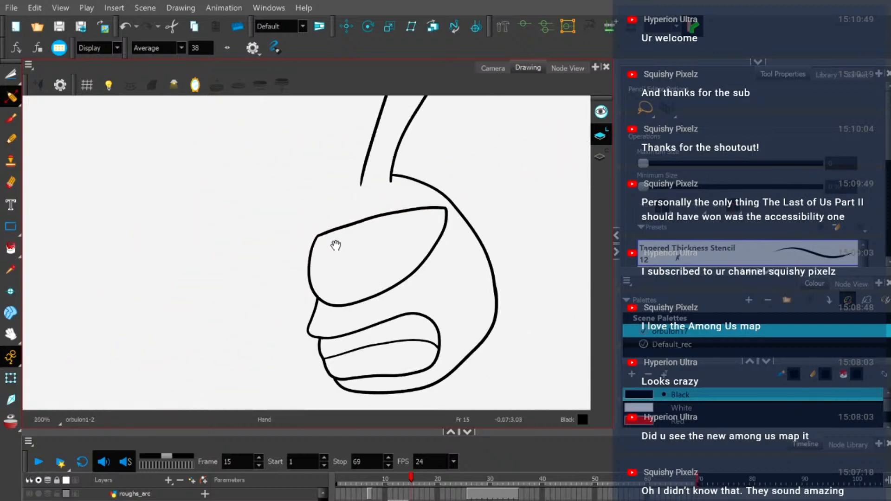
Switch to the Camera view, choose the Pencil tool and turn on onion skin over the neck area below the chin.
scroll(289, 237, "down", 2)
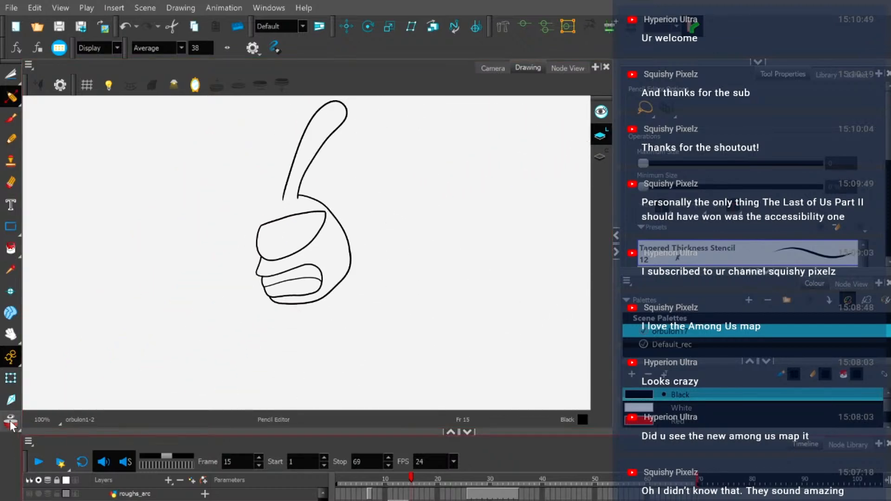
left_click(491, 68)
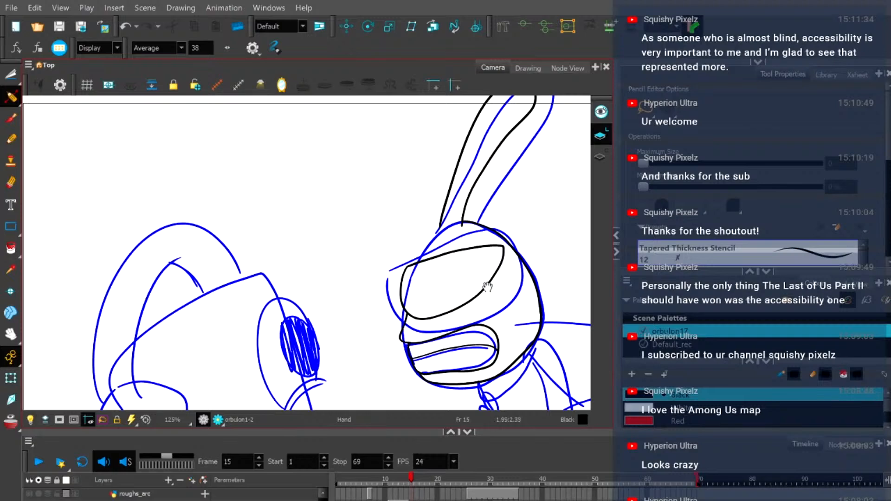
left_click_drag(463, 278, 316, 180)
left_click(11, 139)
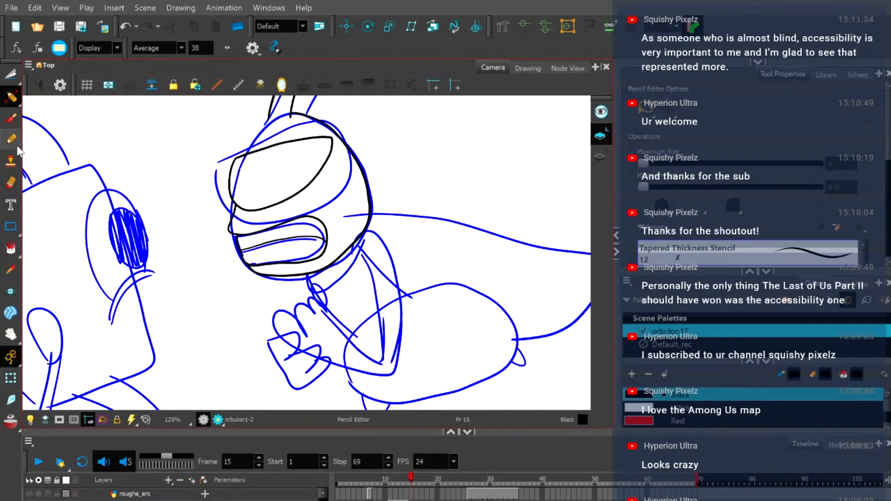
scroll(368, 322, "up", 1)
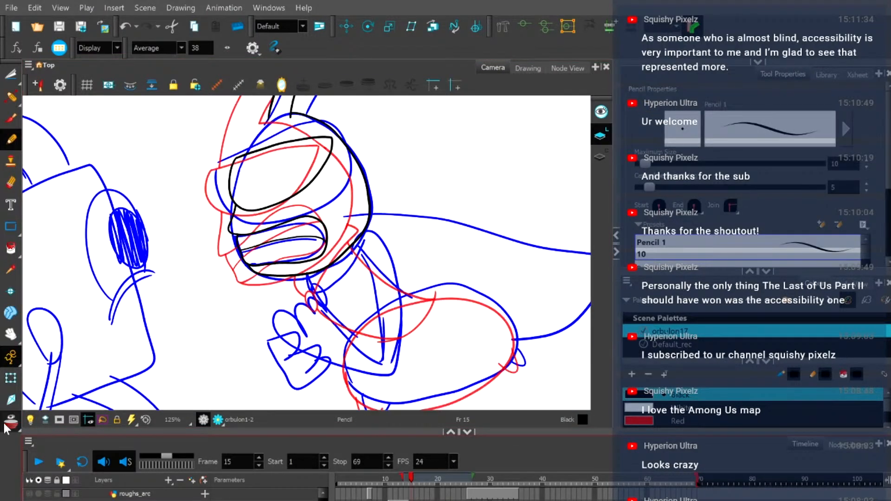
key("alt+o")
scroll(335, 316, "up", 1)
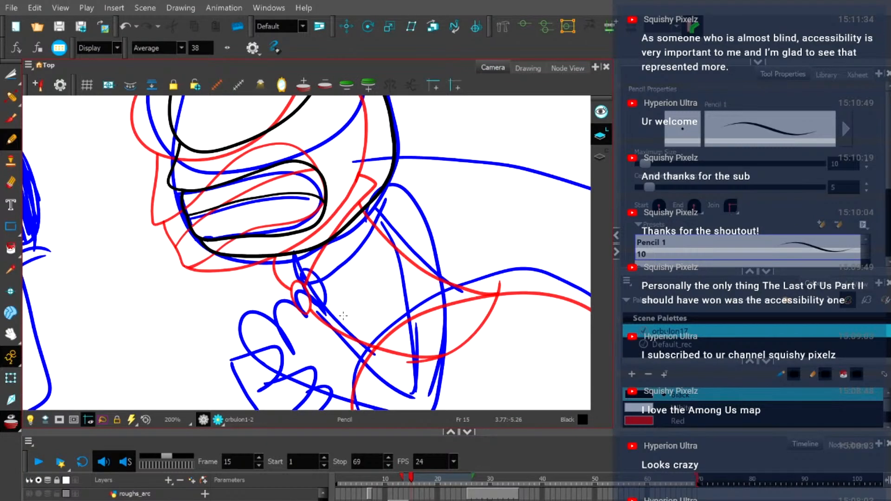
scroll(349, 288, "up", 2)
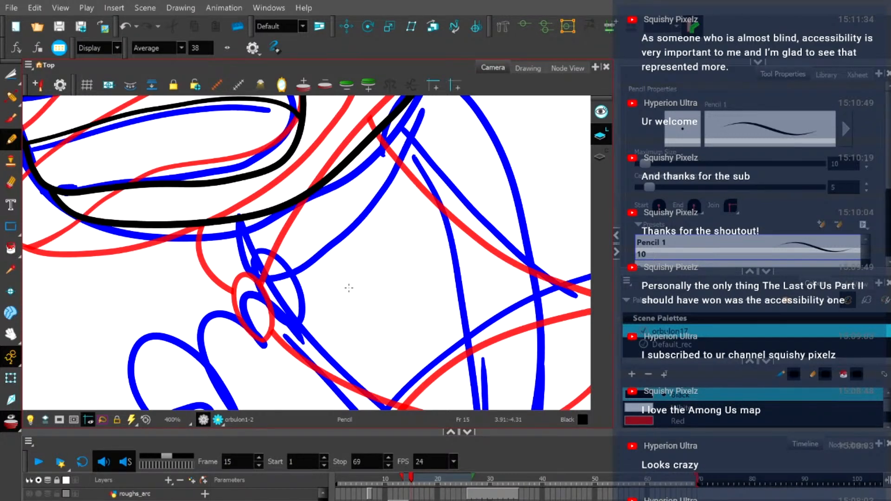
Ink the small slanted oval clasp beneath the chin over the blue rough, undoing unsatisfactory strokes.
mouse_move(277, 304)
left_mouse_down()
mouse_move(257, 299)
mouse_move(255, 266)
mouse_move(277, 267)
mouse_move(291, 300)
mouse_move(287, 323)
mouse_move(253, 286)
mouse_move(258, 266)
mouse_move(275, 273)
mouse_move(293, 298)
mouse_move(289, 330)
mouse_move(259, 298)
mouse_move(256, 263)
mouse_move(279, 264)
mouse_move(296, 303)
mouse_move(289, 322)
mouse_move(271, 315)
mouse_move(251, 270)
mouse_move(269, 260)
mouse_move(297, 297)
mouse_move(291, 326)
left_mouse_up()
key("ctrl+z")
key("ctrl+z")
key("ctrl+z")
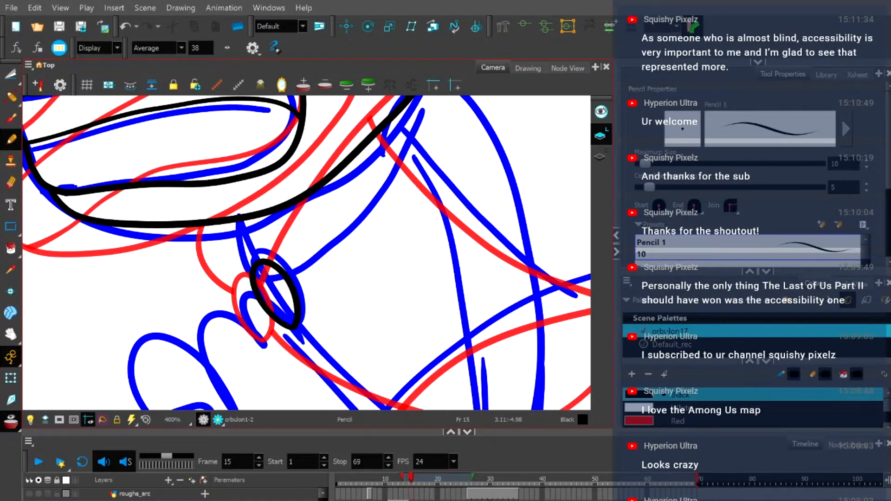
Ink the curved collar line running from the oval clasp up to the head's jaw line, undoing an unsatisfactory stroke.
left_click_drag(381, 230, 392, 275)
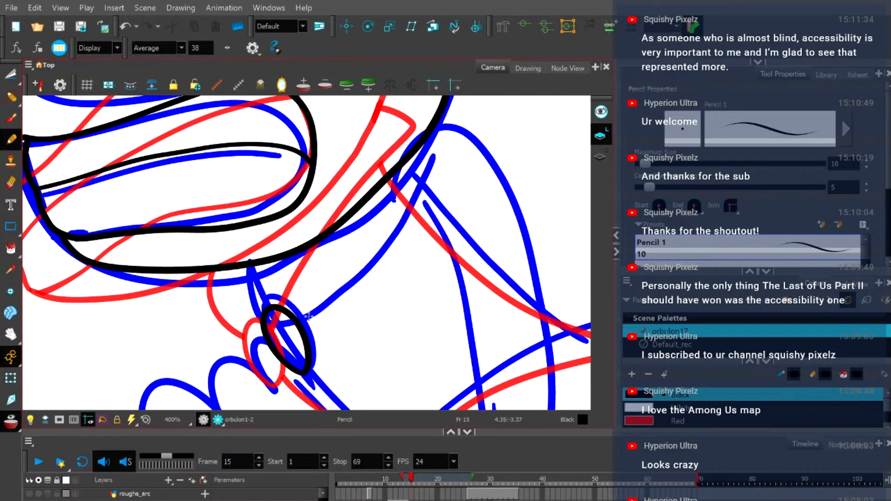
mouse_move(303, 321)
left_mouse_down()
mouse_move(344, 242)
mouse_move(405, 166)
mouse_move(302, 316)
mouse_move(334, 242)
mouse_move(403, 168)
left_mouse_up()
key("ctrl+z")
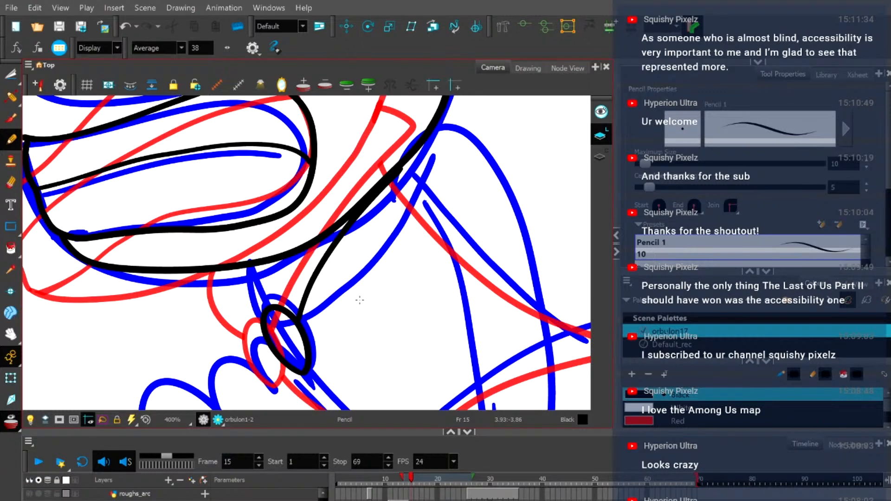
Ink the short curve from the jaw to the clasp's front side and compare it with the previous frame in the Drawing view without onion skin.
left_click_drag(301, 258, 352, 303)
mouse_move(312, 365)
left_mouse_down()
mouse_move(292, 362)
mouse_move(278, 318)
mouse_move(285, 304)
left_mouse_up()
scroll(525, 231, "down", 5)
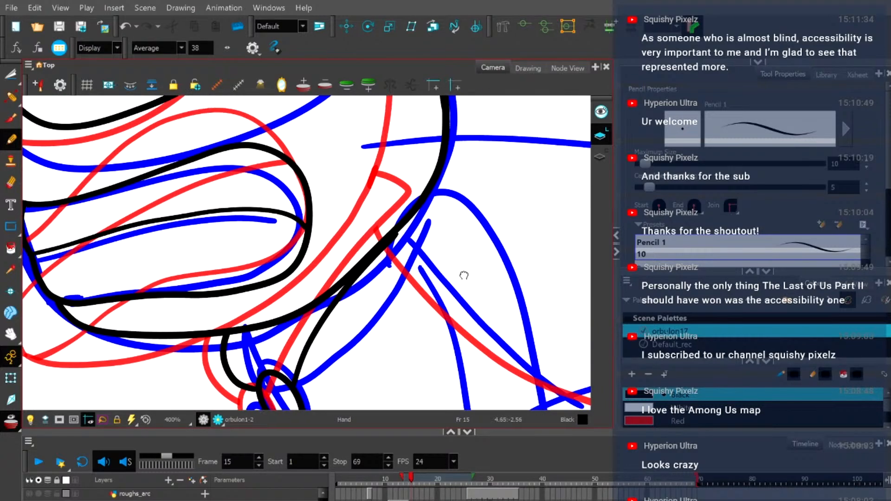
left_click(528, 67)
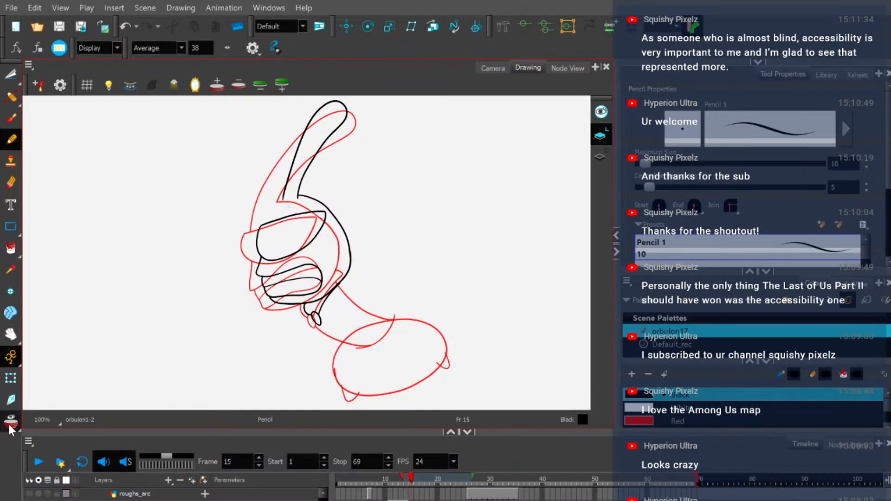
key("alt+o")
left_click(407, 478)
left_click_drag(408, 476, 410, 477)
scroll(325, 257, "up", 2)
scroll(325, 256, "up", 3)
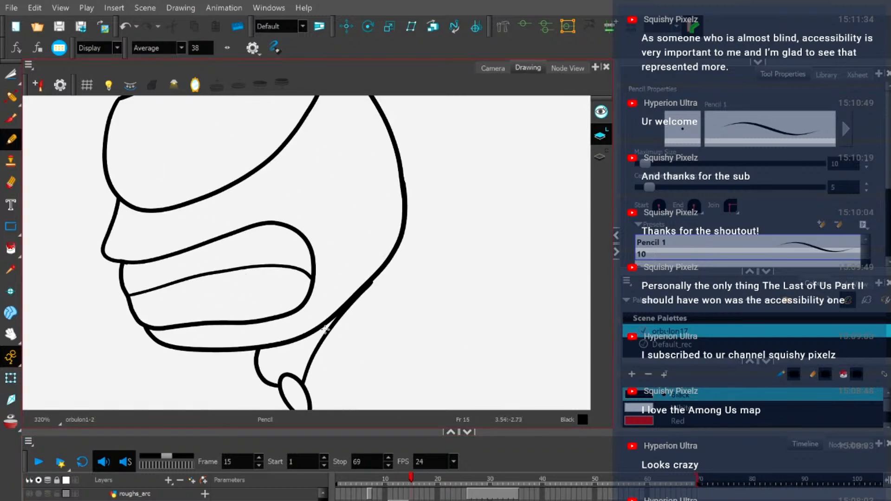
Select the collar line rising from the clasp and, with onion skin on, rotate it slightly away from the jaw.
left_click(11, 74)
mouse_move(259, 269)
left_mouse_down()
mouse_move(242, 175)
mouse_move(215, 107)
left_mouse_up()
left_click(280, 180)
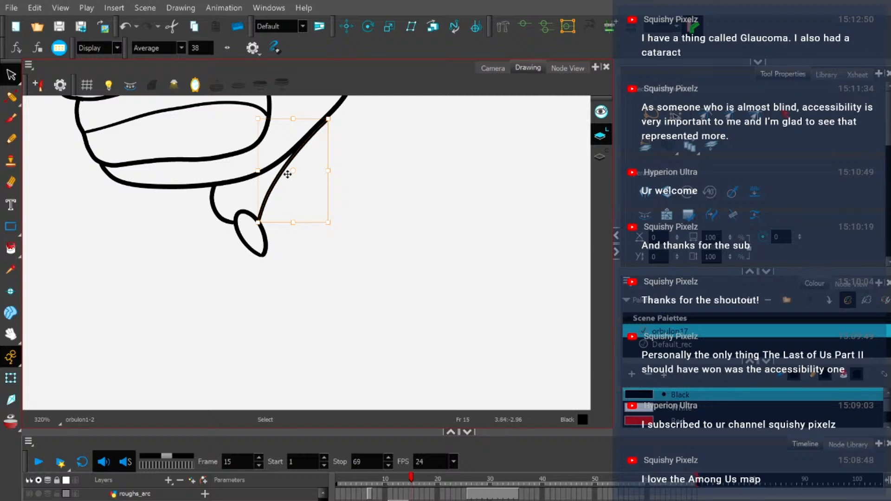
left_click(10, 420)
left_click_drag(362, 112, 348, 182)
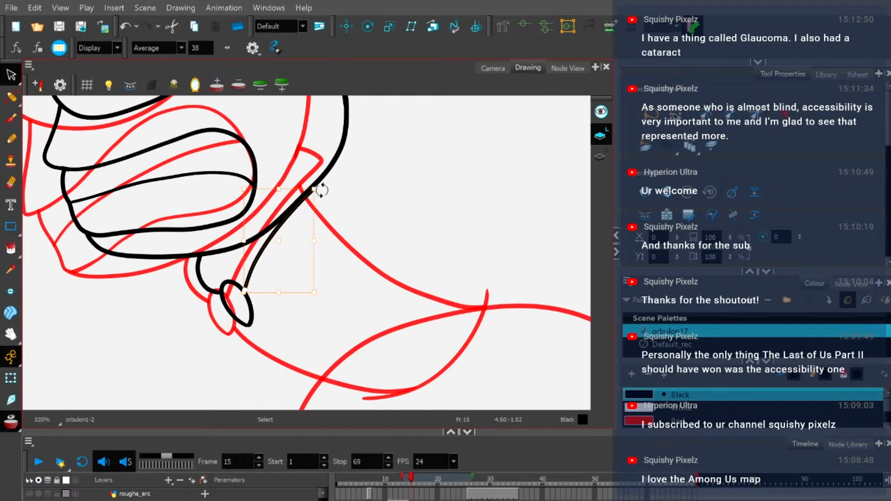
mouse_move(323, 182)
left_mouse_down()
mouse_move(338, 201)
mouse_move(326, 196)
left_mouse_up()
left_click(341, 190)
left_click(10, 138)
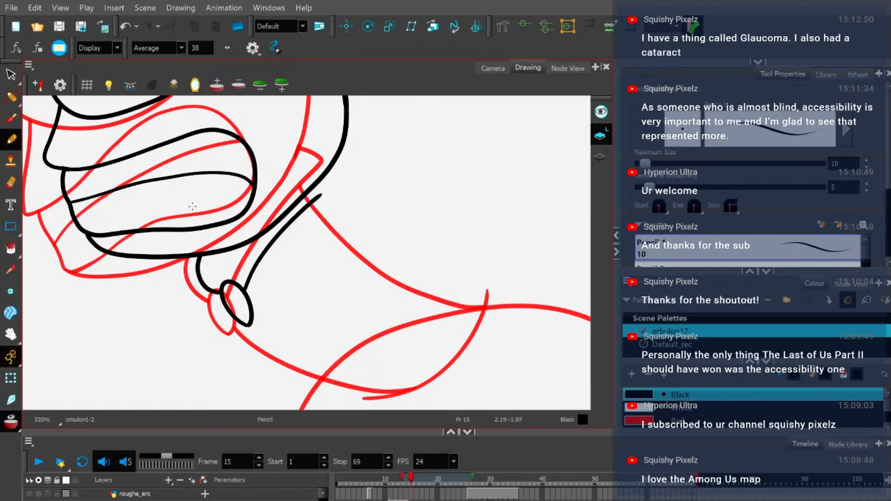
In the Camera view with onion skin off, ink the small pointed collar tip where the collar line meets the back of the jaw.
left_click(494, 68)
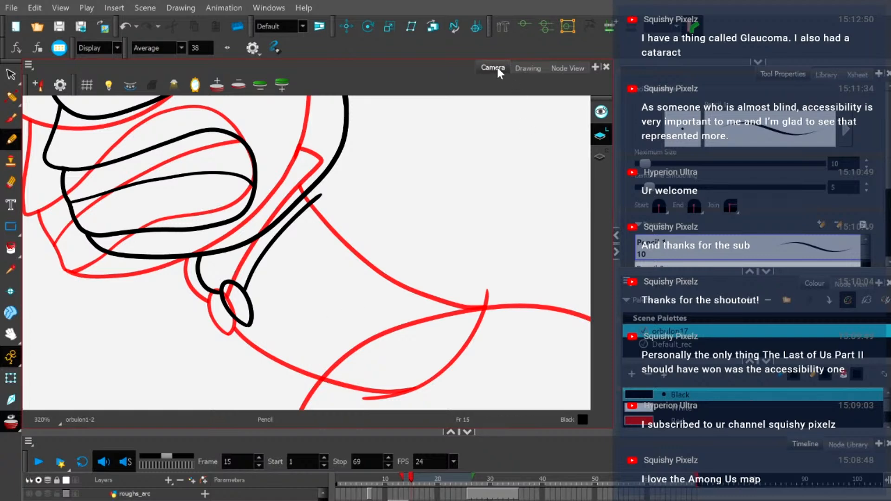
scroll(443, 291, "up", 1)
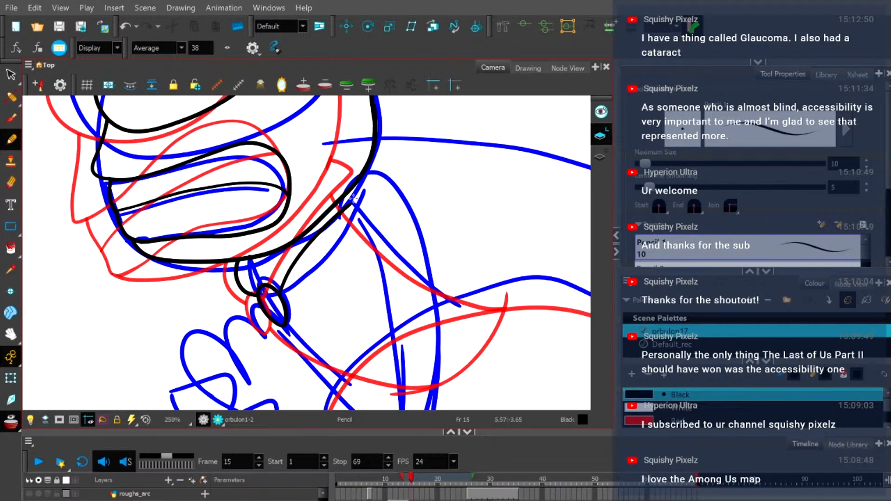
scroll(364, 198, "up", 2)
key("alt+o")
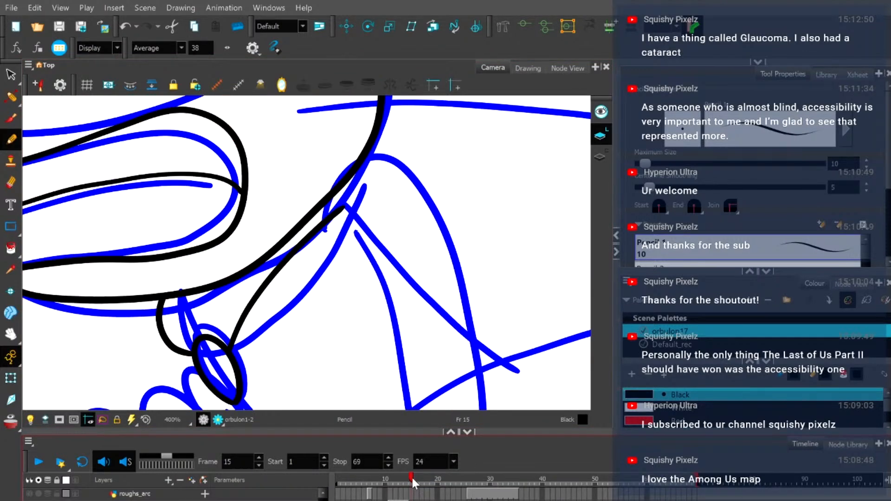
mouse_move(412, 478)
left_mouse_down()
mouse_move(405, 475)
mouse_move(413, 475)
left_mouse_up()
left_click(9, 143)
mouse_move(360, 162)
left_mouse_down()
mouse_move(385, 190)
mouse_move(326, 221)
left_mouse_up()
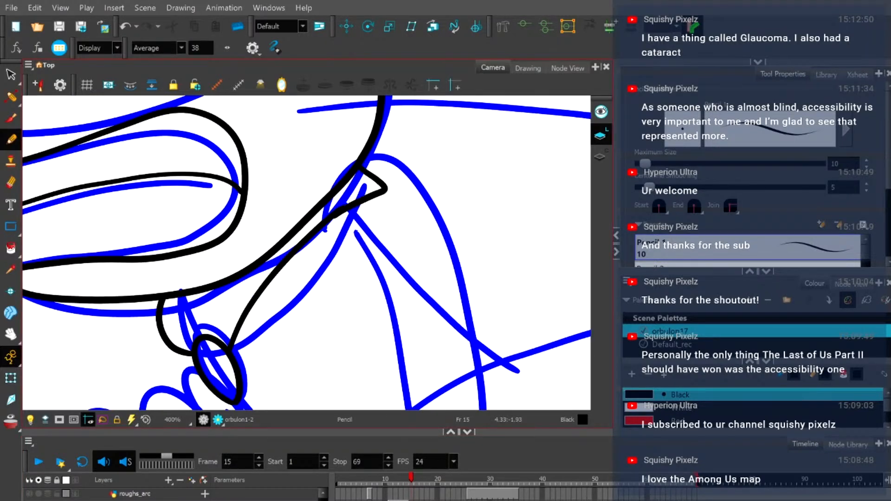
Compare with the neighbouring frame and narrow the short curve between the jaw and the clasp horizontally.
scroll(334, 204, "down", 2)
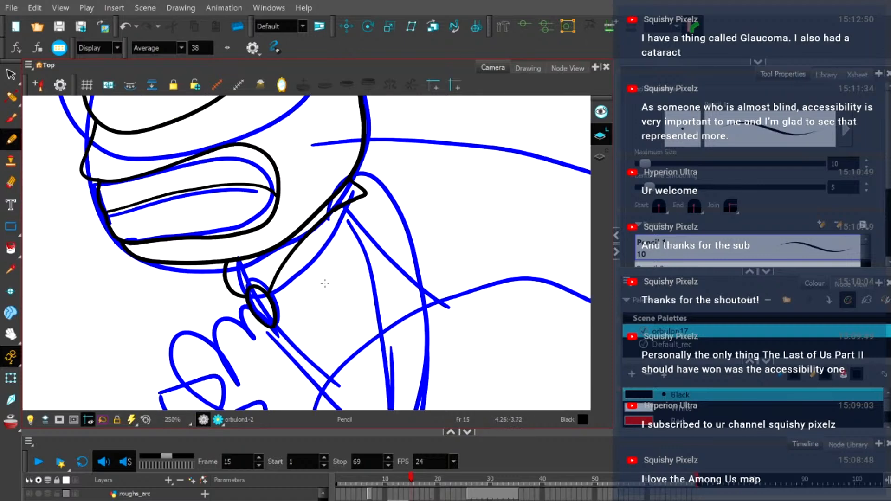
left_click_drag(411, 478, 411, 479)
key("alt+s")
scroll(209, 283, "up", 3)
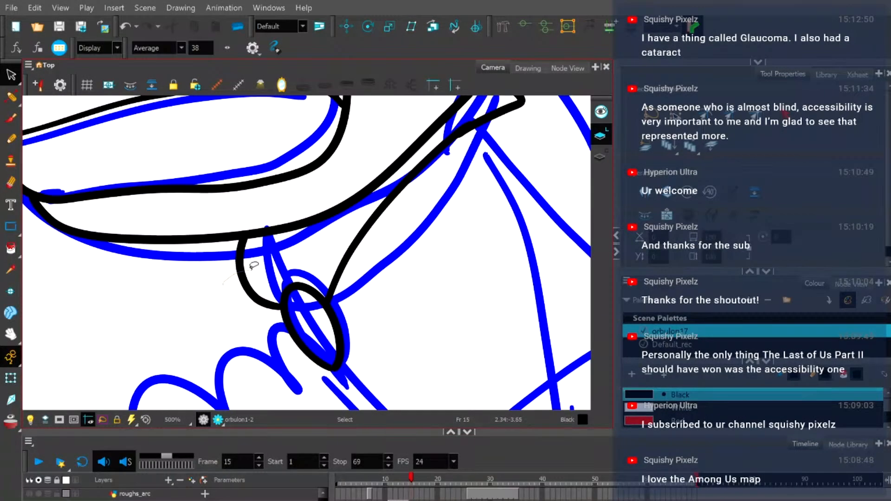
left_click(235, 270)
left_click_drag(235, 271, 250, 270)
left_click(204, 294)
scroll(209, 294, "down", 5)
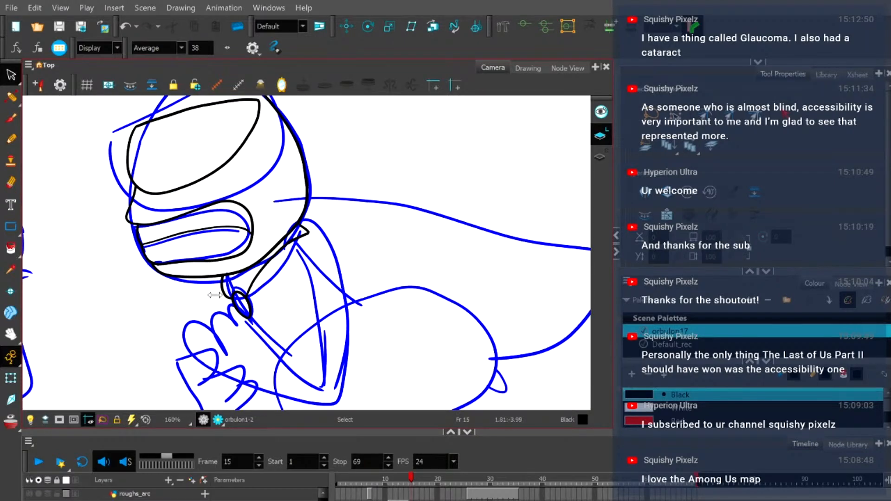
With the Pencil tool and onion skin on, ink the long line from the collar tip down to the body oval, undoing unsatisfactory strokes.
left_click(10, 140)
scroll(285, 255, "up", 3)
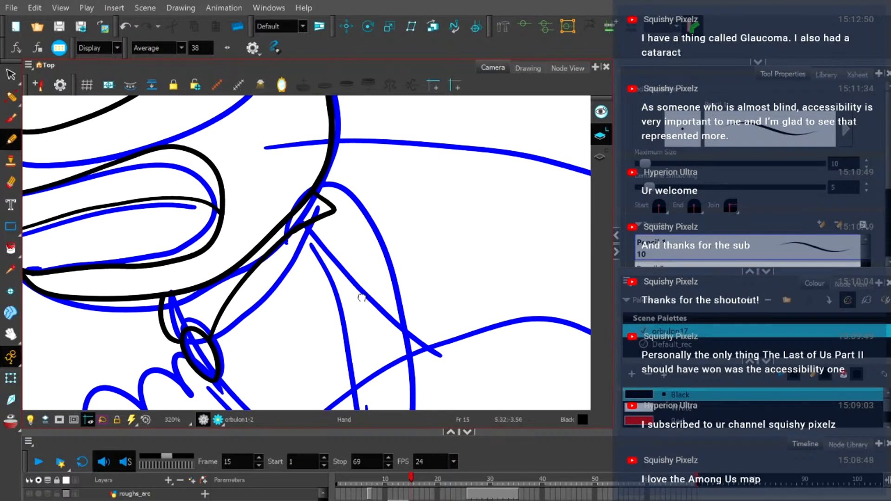
left_click(10, 421)
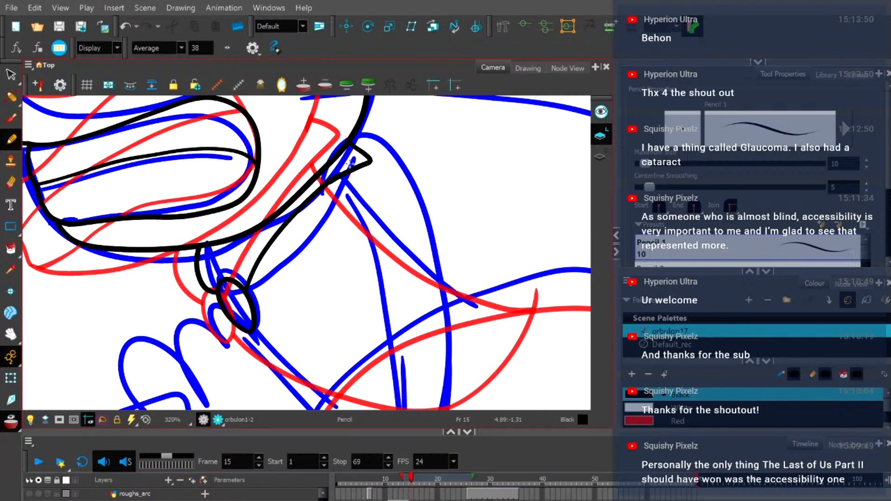
mouse_move(352, 163)
left_mouse_down()
mouse_move(377, 235)
mouse_move(449, 305)
mouse_move(507, 325)
left_mouse_up()
key("ctrl+z")
mouse_move(355, 180)
left_mouse_down()
mouse_move(430, 258)
mouse_move(534, 309)
left_mouse_up()
key("ctrl+z")
mouse_move(351, 184)
left_mouse_down()
mouse_move(403, 248)
mouse_move(471, 296)
mouse_move(533, 309)
left_mouse_up()
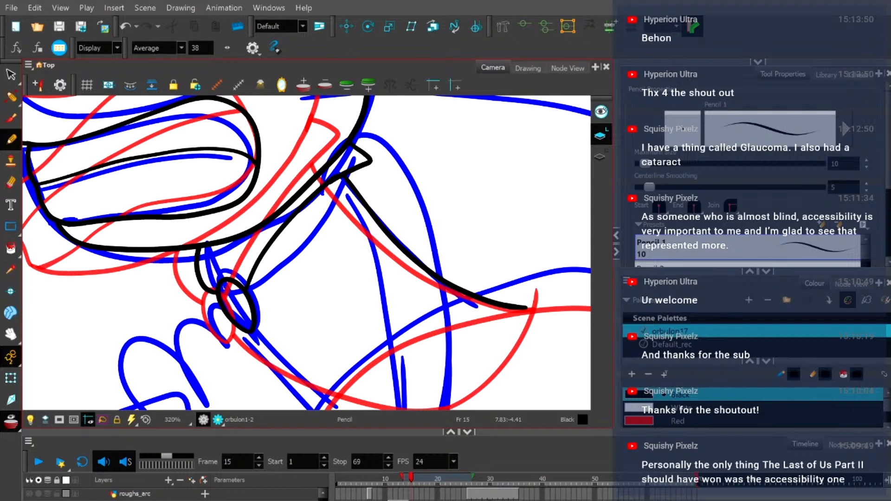
key("ctrl+z")
mouse_move(343, 177)
left_mouse_down()
mouse_move(482, 306)
mouse_move(523, 318)
left_mouse_up()
key("ctrl+z")
left_click_drag(344, 178, 536, 322)
Try inking the torso line below the clasp and the hem curve, compare against the previous frame, and undo both strokes.
left_click_drag(342, 302, 404, 222)
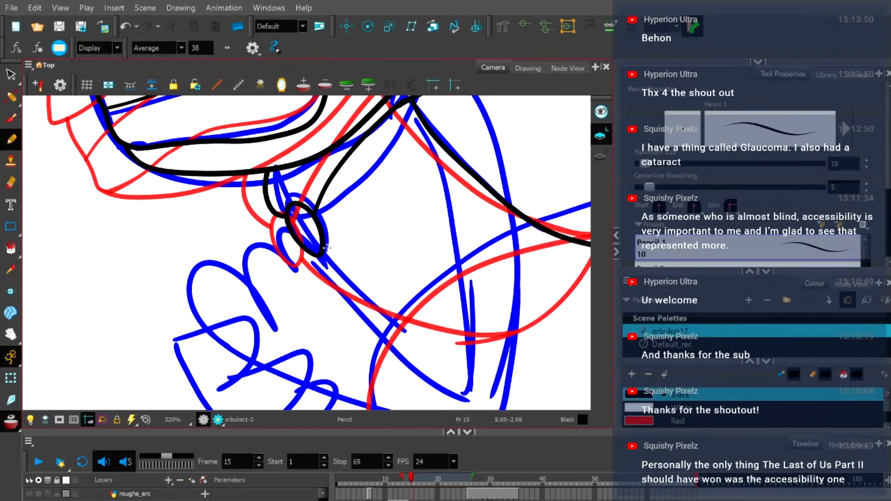
mouse_move(324, 250)
left_mouse_down()
mouse_move(384, 322)
mouse_move(457, 365)
mouse_move(494, 372)
left_mouse_up()
left_click_drag(538, 285, 434, 239)
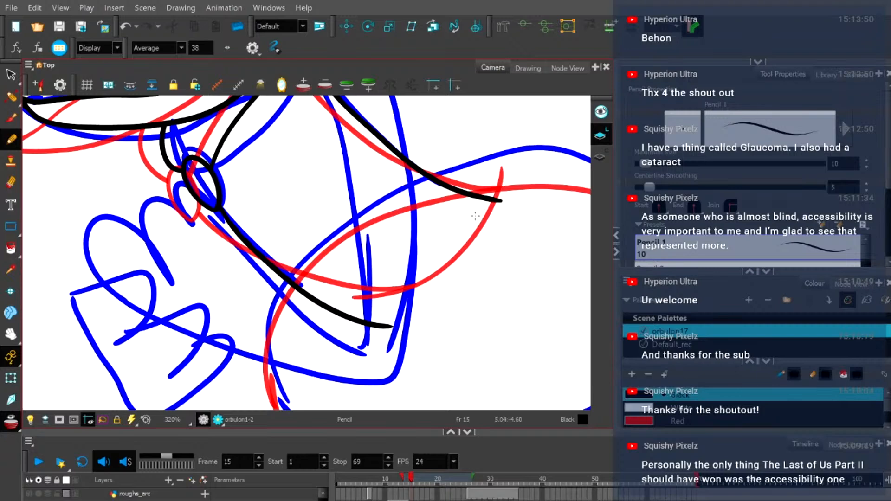
mouse_move(379, 326)
left_mouse_down()
mouse_move(483, 241)
mouse_move(501, 177)
left_mouse_up()
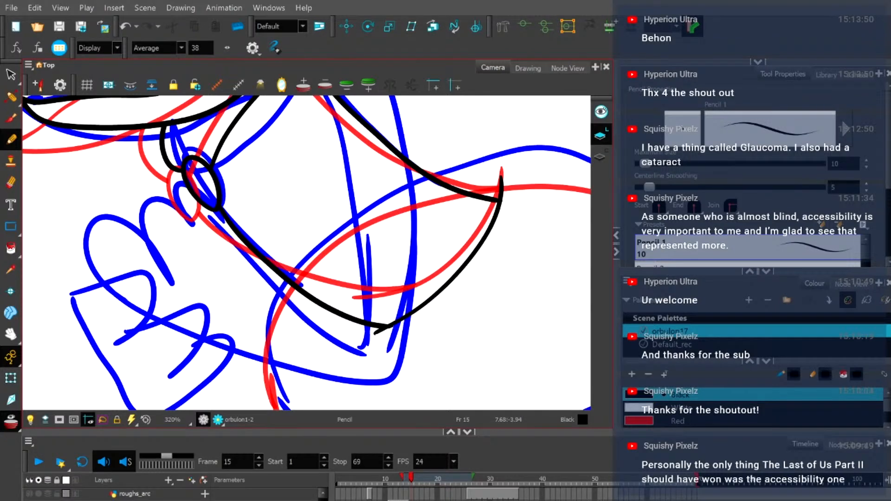
scroll(392, 239, "down", 4)
left_click(8, 421)
left_click_drag(409, 477, 411, 476)
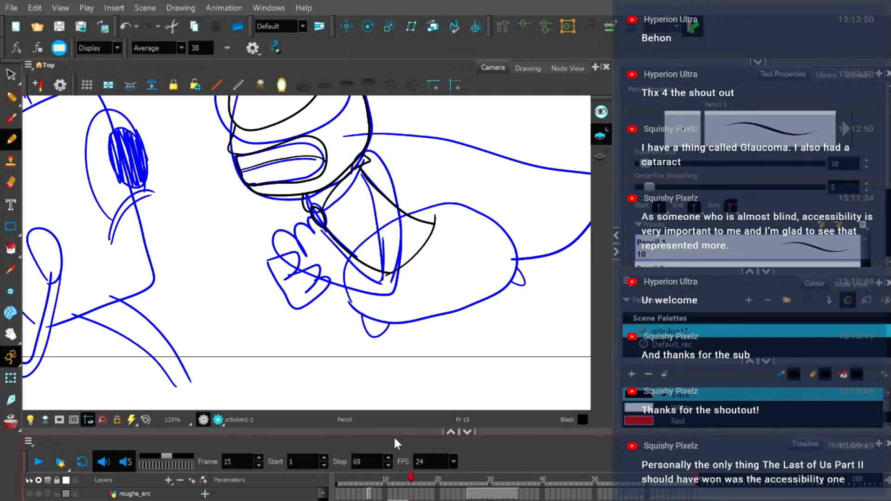
left_click(11, 421)
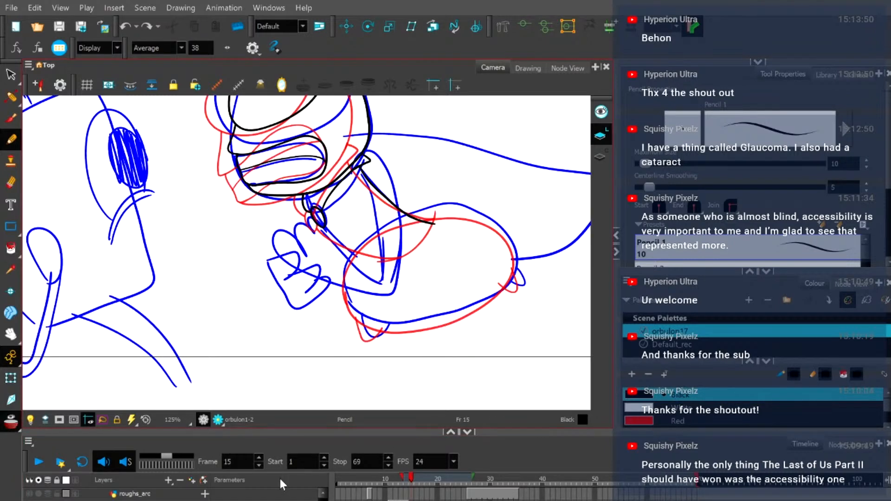
left_click(407, 477)
left_click_drag(411, 475, 410, 476)
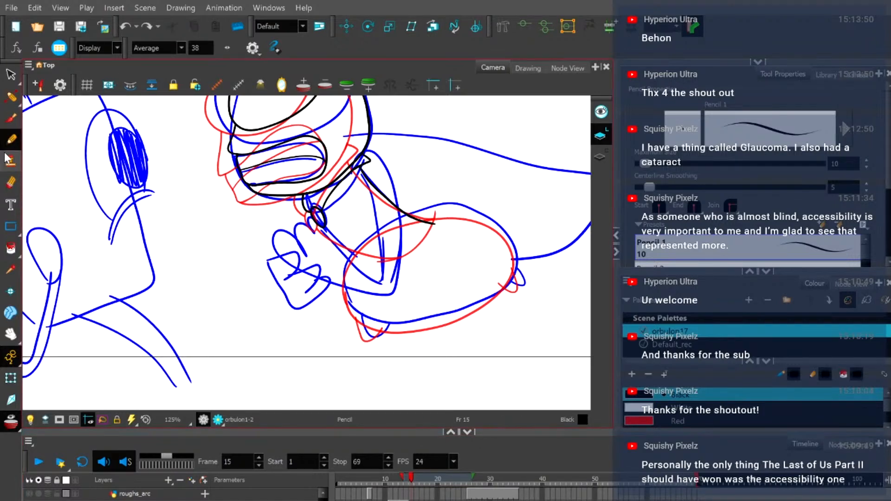
Rotate the long line below the collar tip slightly upward towards the red onion-skin corner and compare the pose with frame 14.
scroll(378, 202, "up", 2)
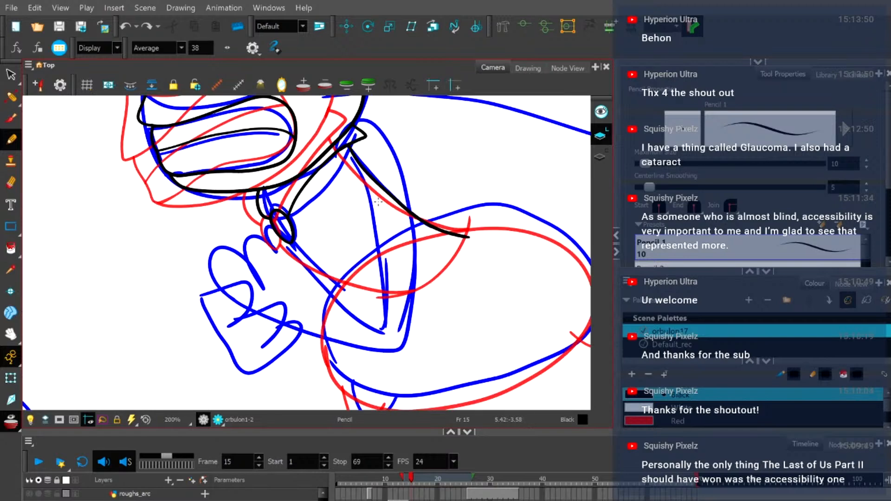
left_click_drag(381, 201, 406, 240)
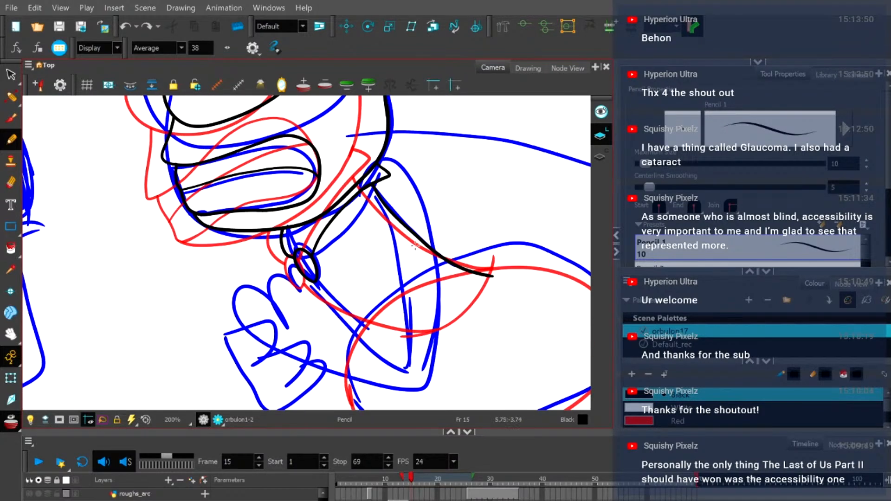
left_click(13, 75)
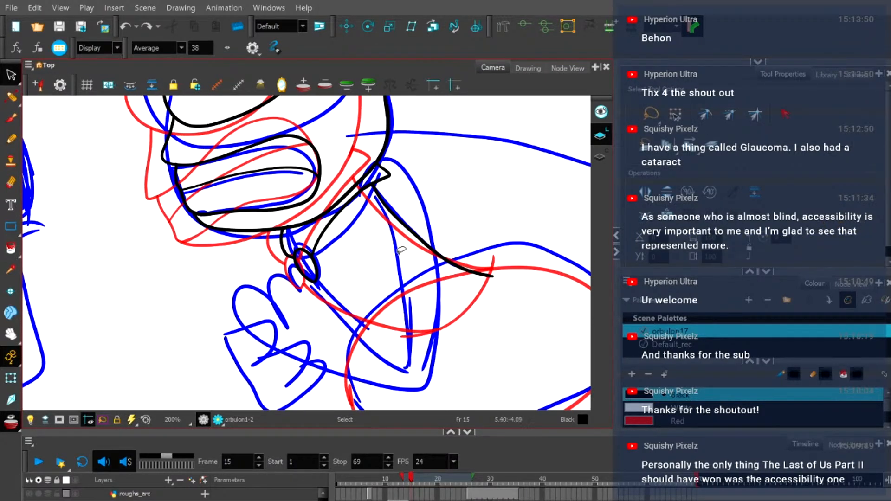
left_click(407, 219)
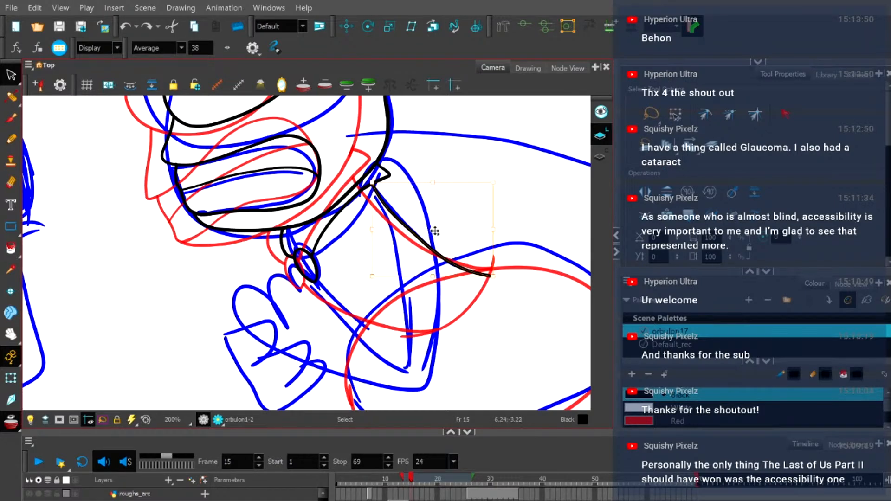
left_click_drag(499, 286, 507, 277)
left_click(500, 306)
key("1")
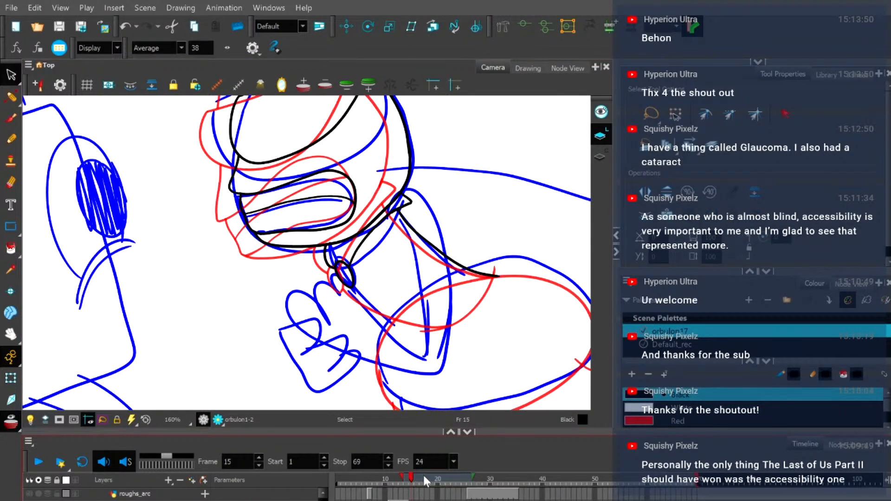
left_click(406, 475)
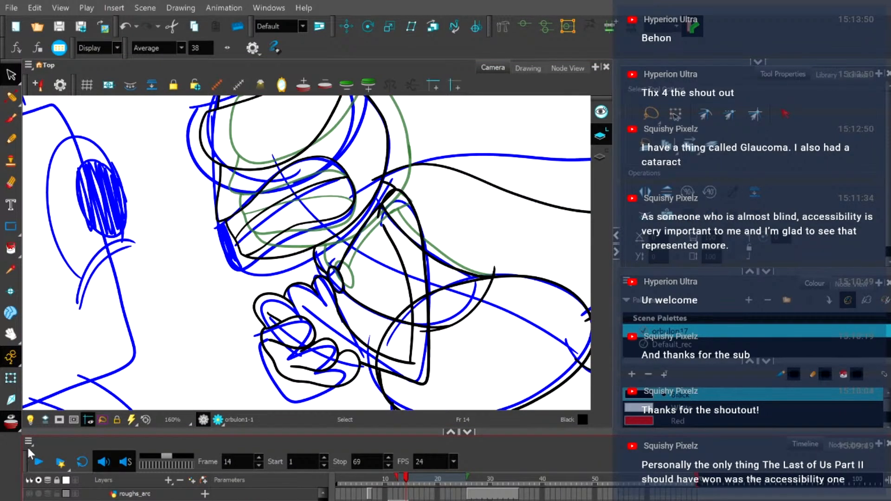
key("alt+o")
left_click(411, 474)
left_click(407, 475)
left_click(411, 472)
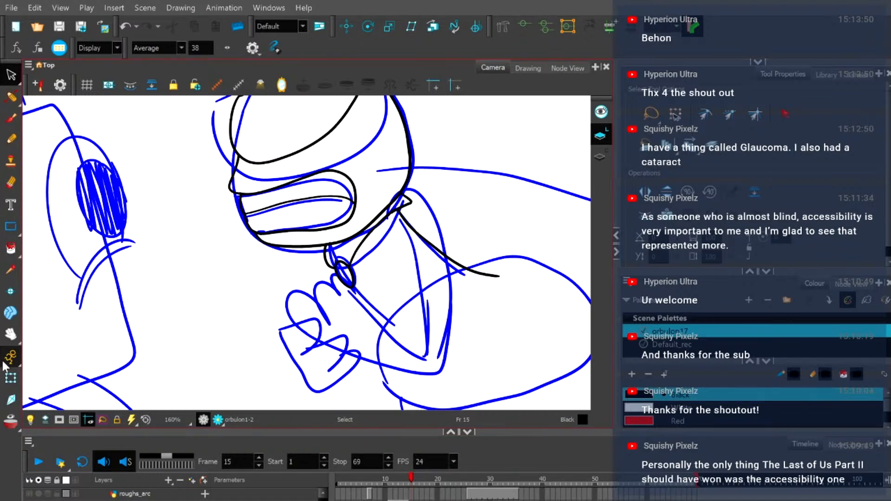
Ink the curved hem and the line joining it to the clasp beside the red onion skin, and check them with onion skin off.
left_click(10, 422)
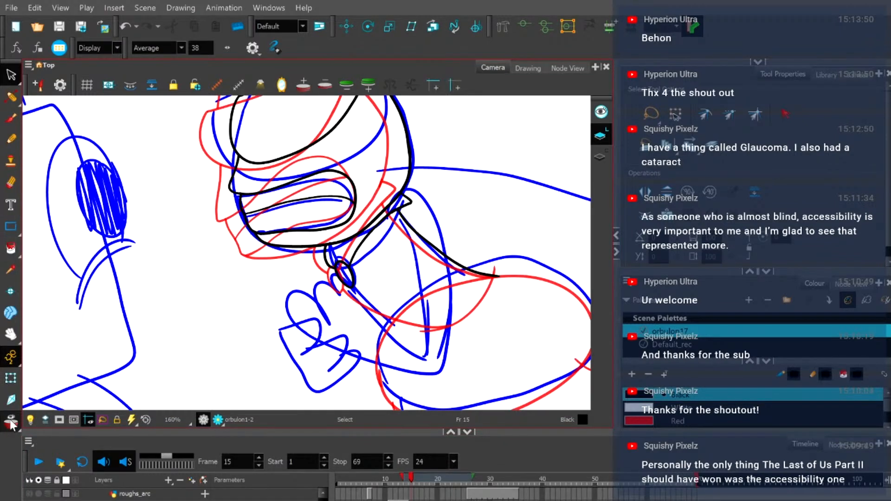
left_click(13, 141)
scroll(388, 311, "up", 1)
scroll(367, 297, "up", 3)
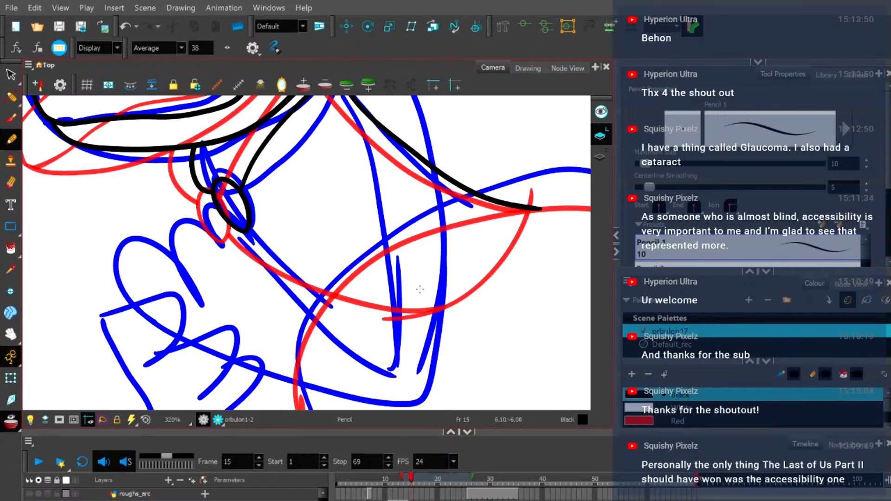
key("alt+s")
key("ctrl+z")
mouse_move(383, 309)
left_mouse_down()
mouse_move(453, 290)
mouse_move(502, 246)
mouse_move(518, 190)
left_mouse_up()
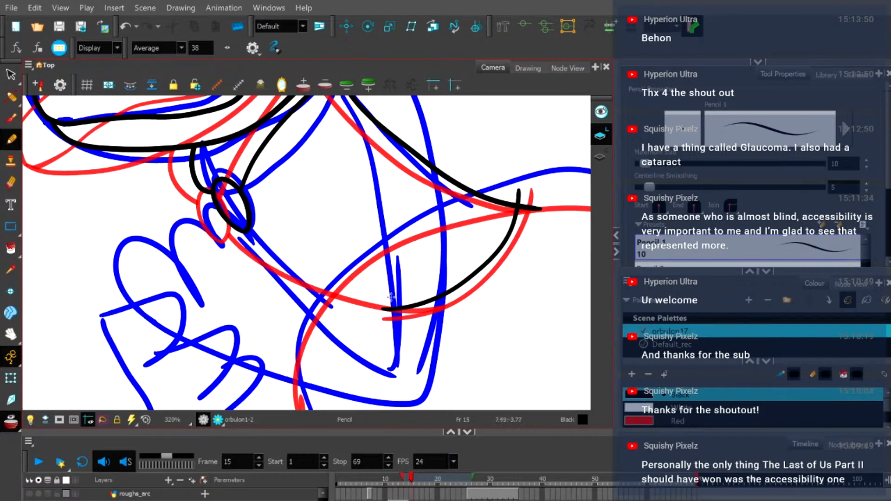
left_click_drag(246, 217, 400, 308)
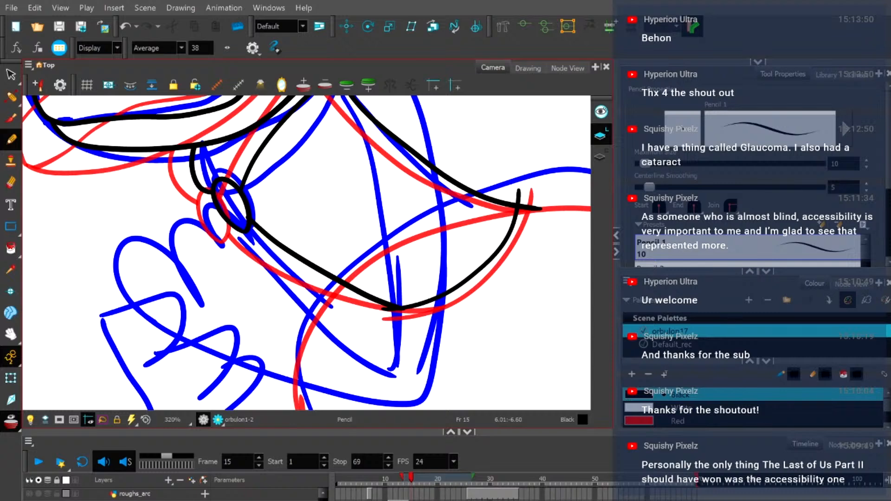
scroll(400, 308, "down", 4)
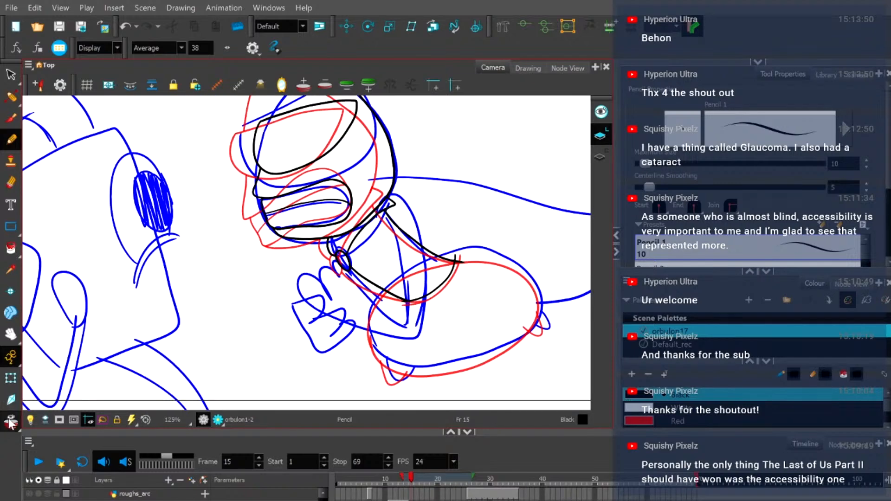
key("alt+o")
left_click_drag(410, 480, 411, 477)
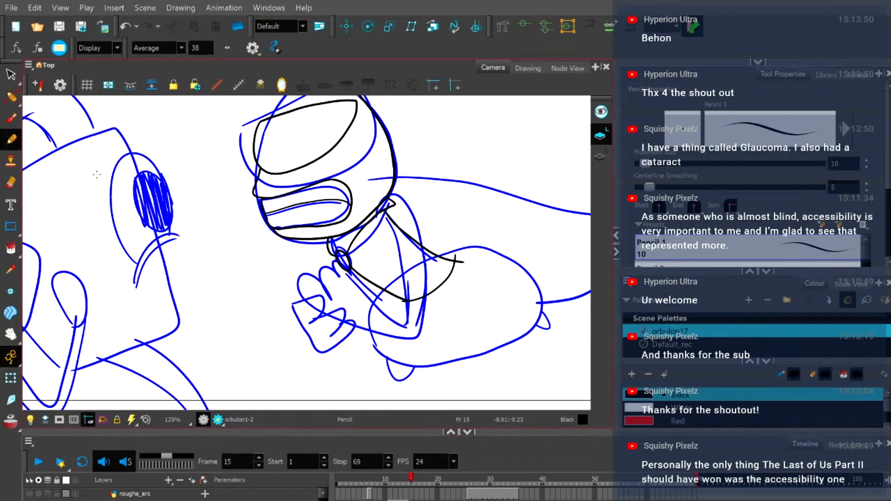
Select the curved hem stroke and adjust its position against the red onion skin of the previous frame.
key("alt+s")
scroll(452, 295, "up", 3)
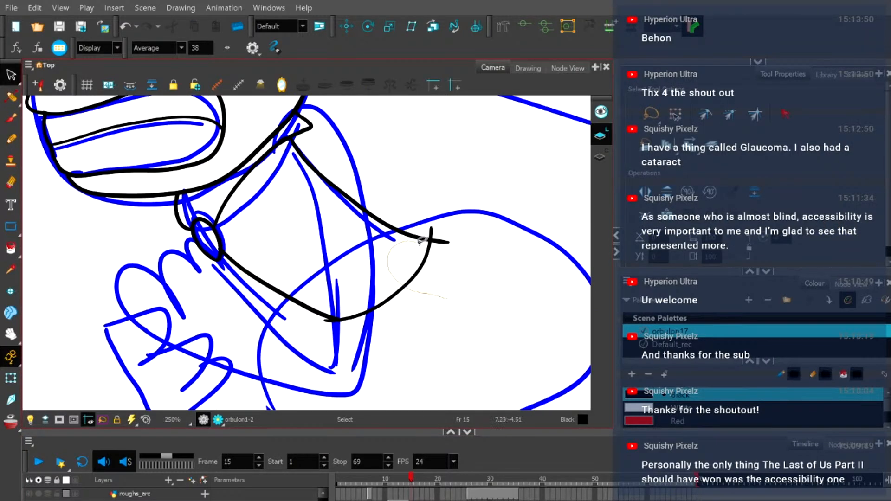
left_click(425, 258)
scroll(417, 258, "up", 2)
left_click(8, 420)
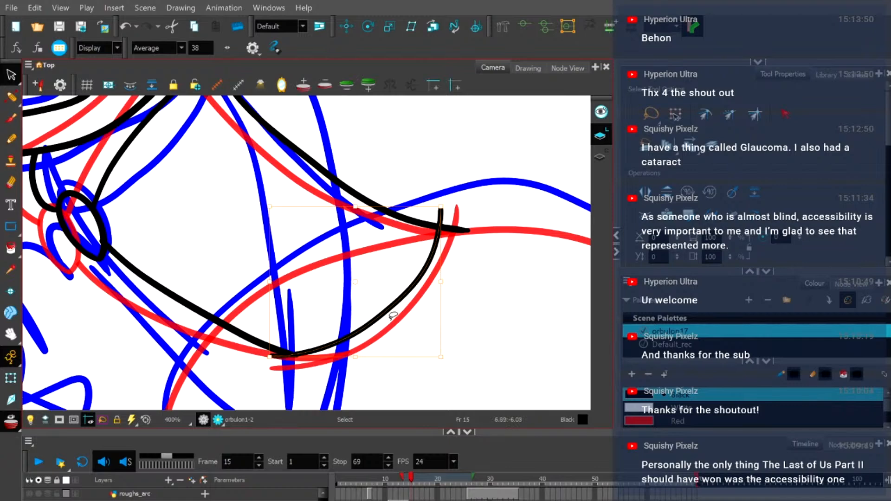
left_click_drag(431, 295, 431, 296)
scroll(213, 285, "down", 2)
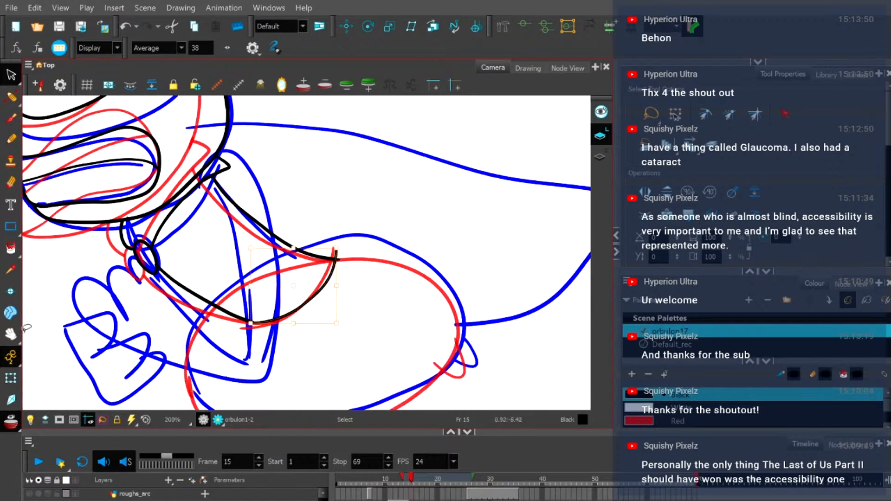
With onion skin off, shift the hem curve slightly outward and stretch its lower end back towards the line from the clasp.
left_click(9, 419)
left_click_drag(410, 480, 411, 475)
left_click_drag(314, 293, 317, 300)
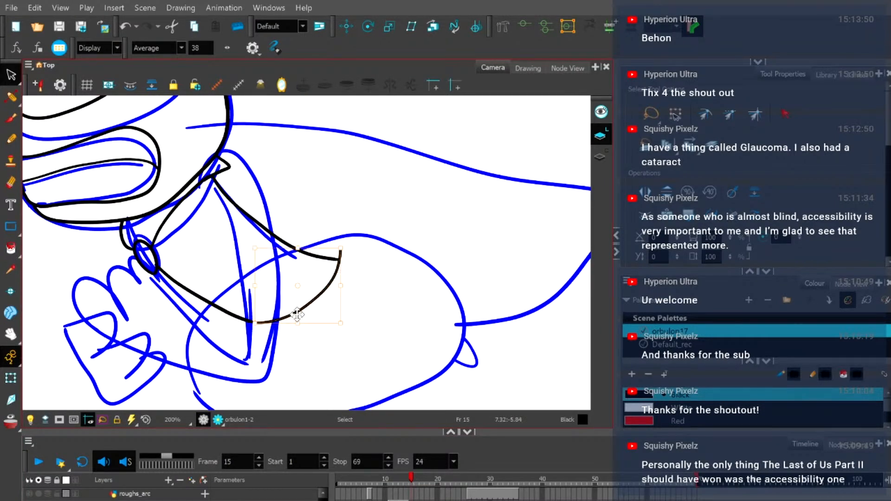
mouse_move(248, 328)
left_mouse_down()
mouse_move(240, 331)
mouse_move(244, 325)
left_mouse_up()
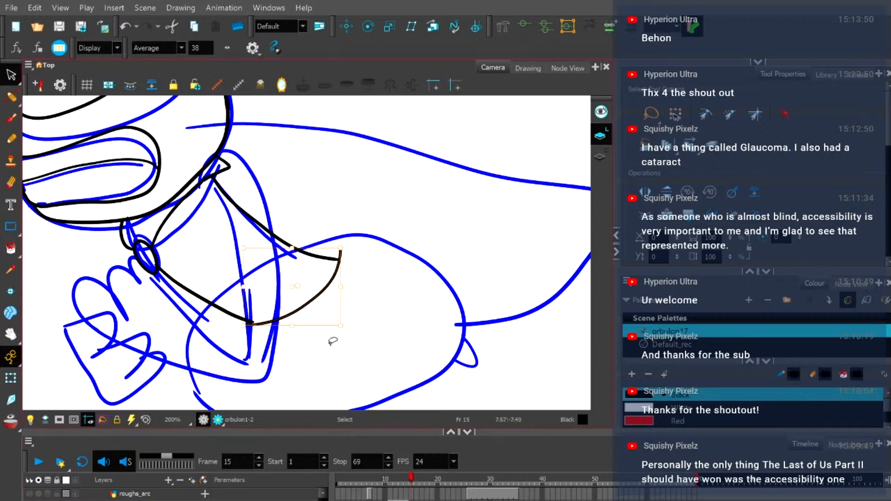
scroll(251, 311, "up", 2)
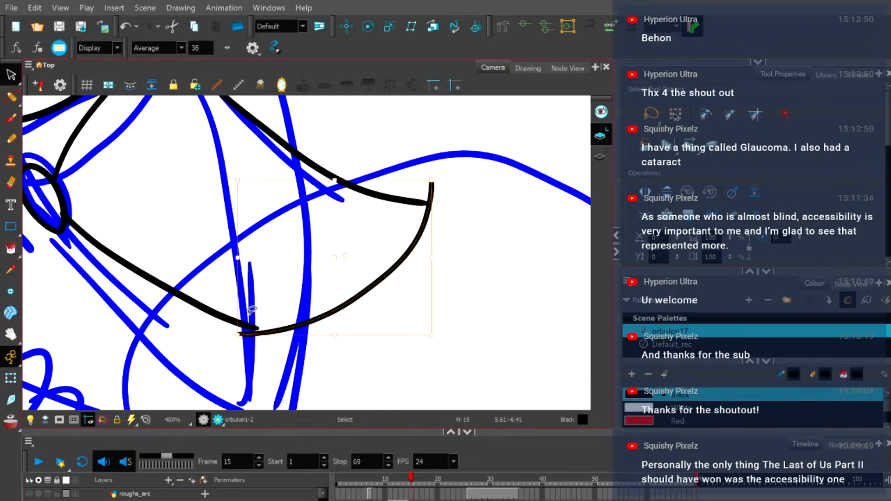
With the Contour Editor, extend the end point of the clasp line onto the hem curve and compare with the neighbouring frame.
left_click(11, 96)
scroll(250, 331, "up", 2)
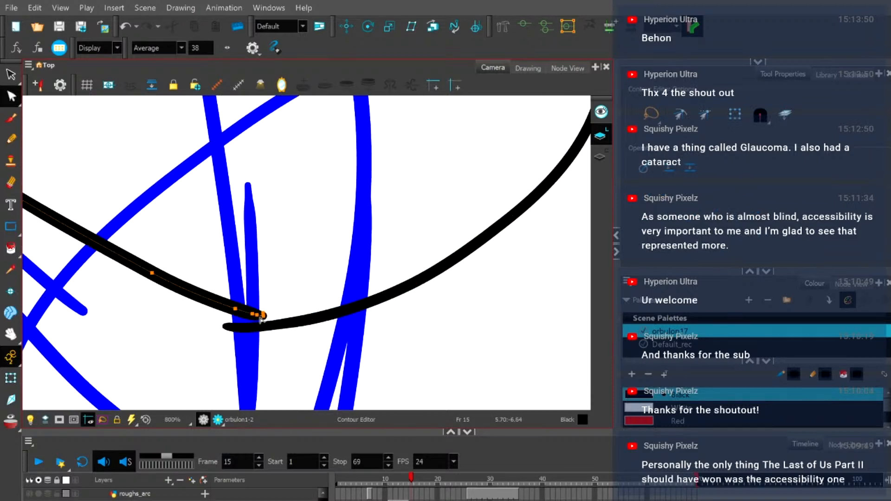
scroll(262, 320, "up", 3)
mouse_move(266, 304)
left_mouse_down()
mouse_move(267, 314)
mouse_move(396, 332)
left_mouse_up()
scroll(368, 348, "down", 10)
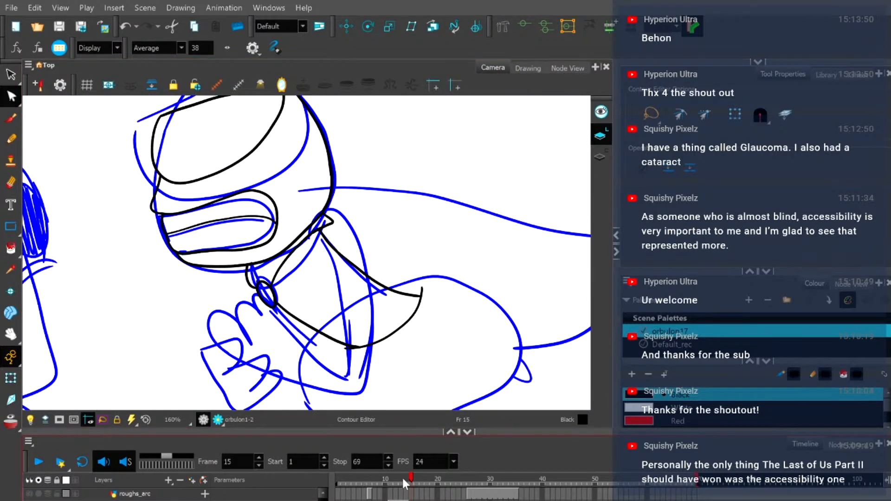
left_click_drag(411, 475, 408, 474)
Smooth the junction of the clasp line and hem by moving the end point further along, deleting an extra point and reshaping the bend.
scroll(330, 311, "up", 4)
left_click(338, 320)
scroll(338, 320, "up", 4)
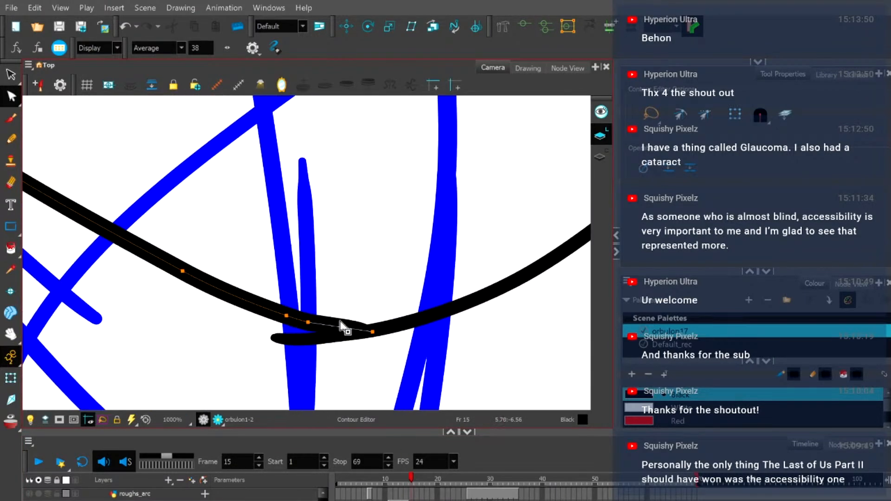
left_click_drag(371, 332, 429, 320)
left_click(308, 322)
key("Delete")
mouse_move(288, 316)
left_mouse_down()
mouse_move(301, 302)
mouse_move(301, 311)
mouse_move(435, 328)
mouse_move(445, 342)
left_mouse_up()
scroll(301, 311, "up", 2)
scroll(444, 286, "down", 4)
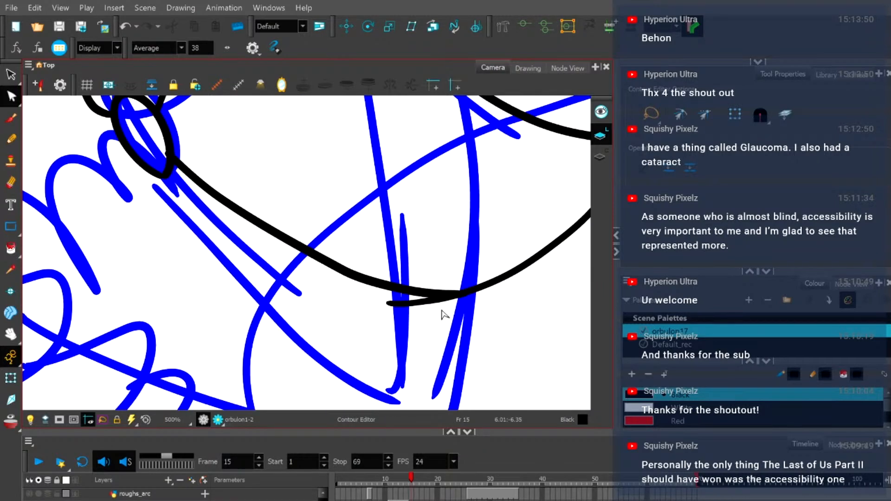
left_click_drag(408, 478, 410, 479)
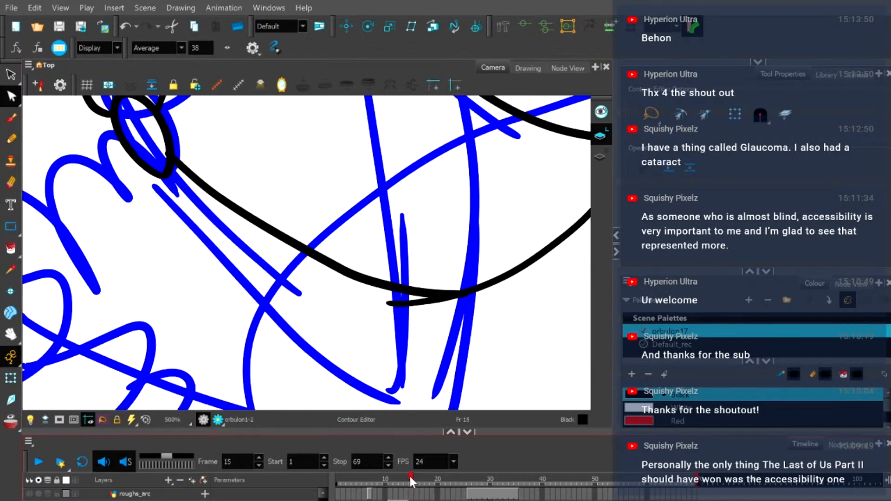
scroll(380, 391, "down", 2)
scroll(338, 333, "down", 2)
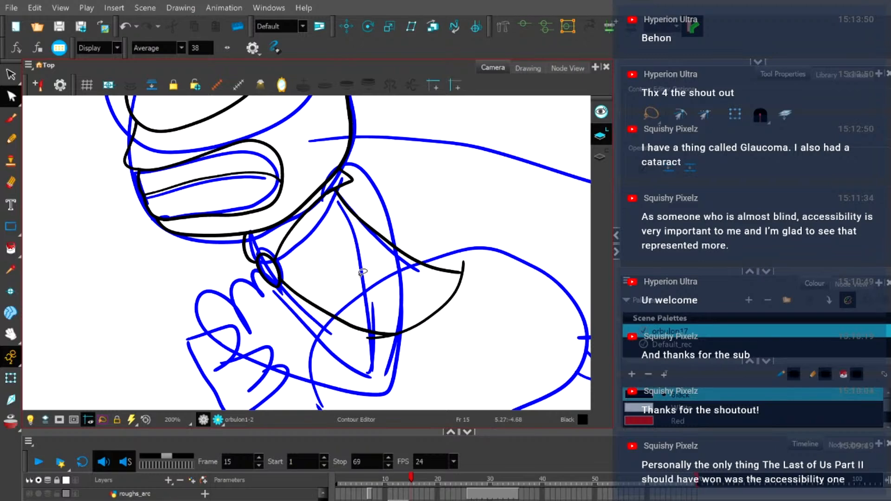
scroll(363, 271, "down", 2)
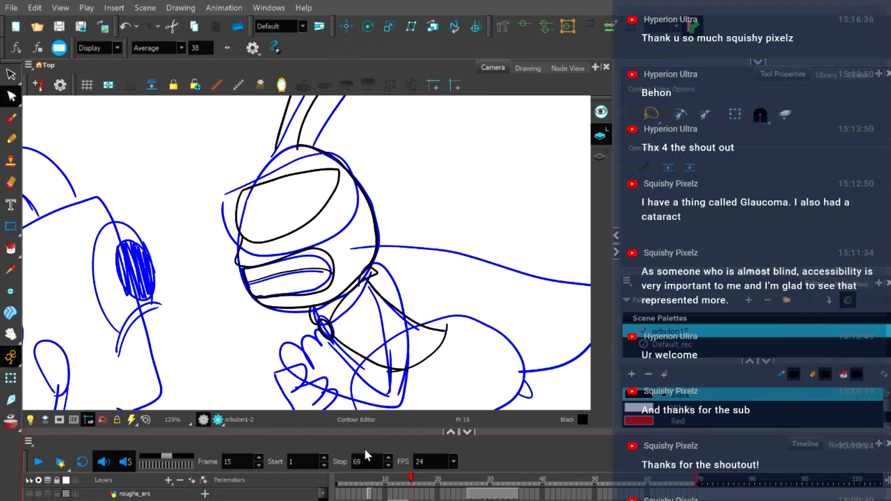
left_click(440, 389)
left_click(267, 486)
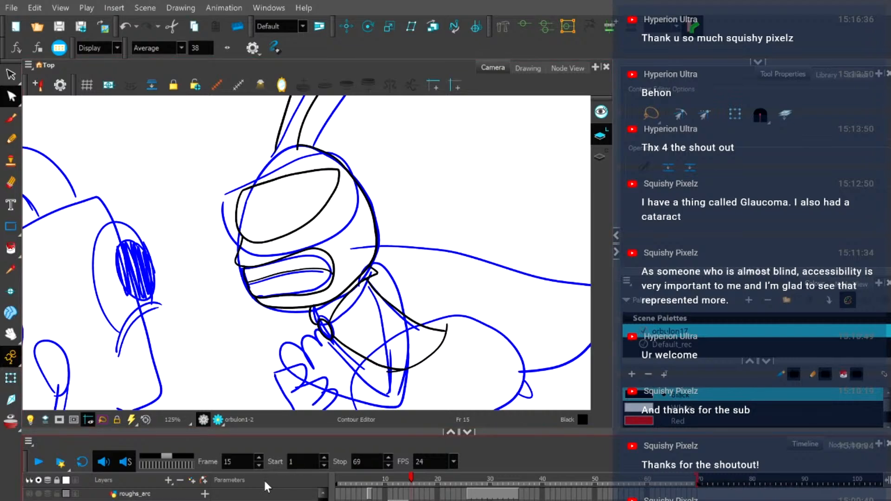